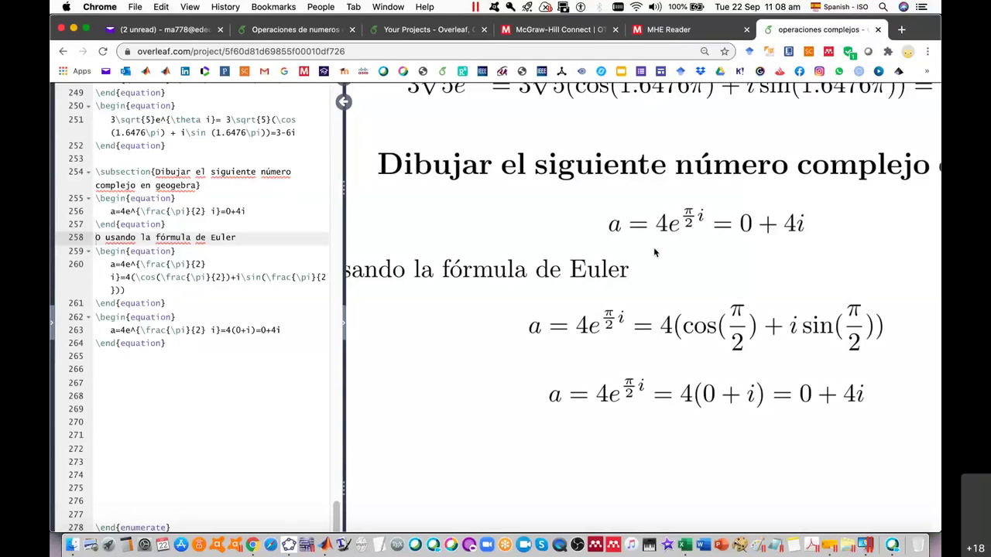
# After the last equation, add \subsection{Problemas de conversión de polar a rectangular y rectangular a polar}.
pyautogui.scroll(-1, 653, 252)
pyautogui.scroll(3, 655, 252)
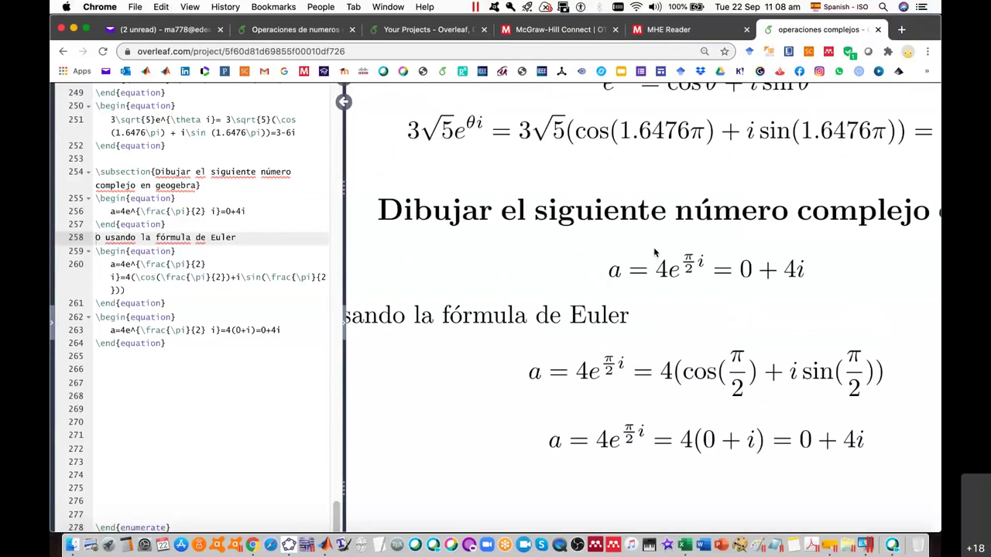
pyautogui.scroll(-1, 654, 251)
pyautogui.scroll(-1, 655, 252)
pyautogui.hscroll(-2, 655, 253)
pyautogui.hscroll(-2, 654, 252)
pyautogui.hscroll(-1, 653, 252)
pyautogui.scroll(1, 653, 251)
pyautogui.scroll(2, 653, 252)
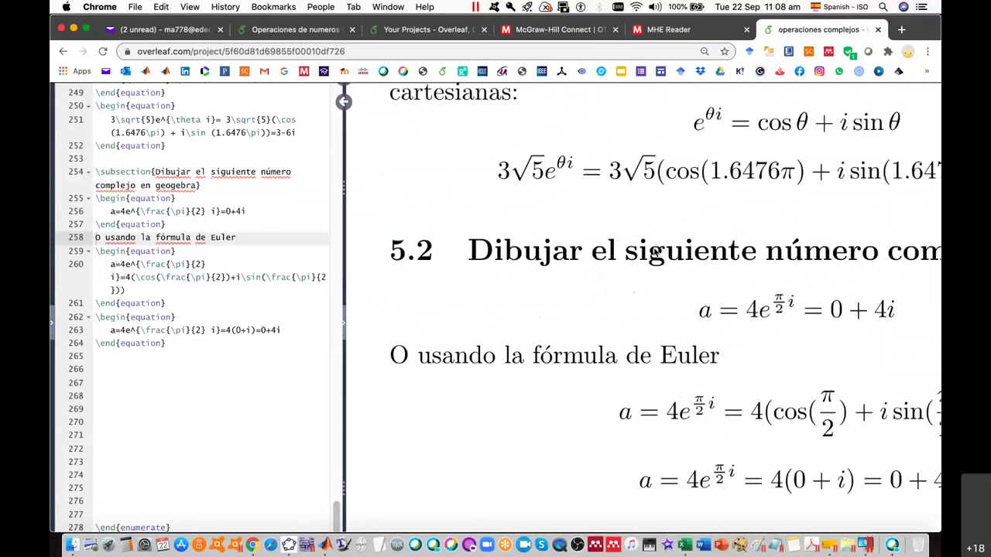
pyautogui.scroll(1, 684, 228)
pyautogui.scroll(3, 684, 229)
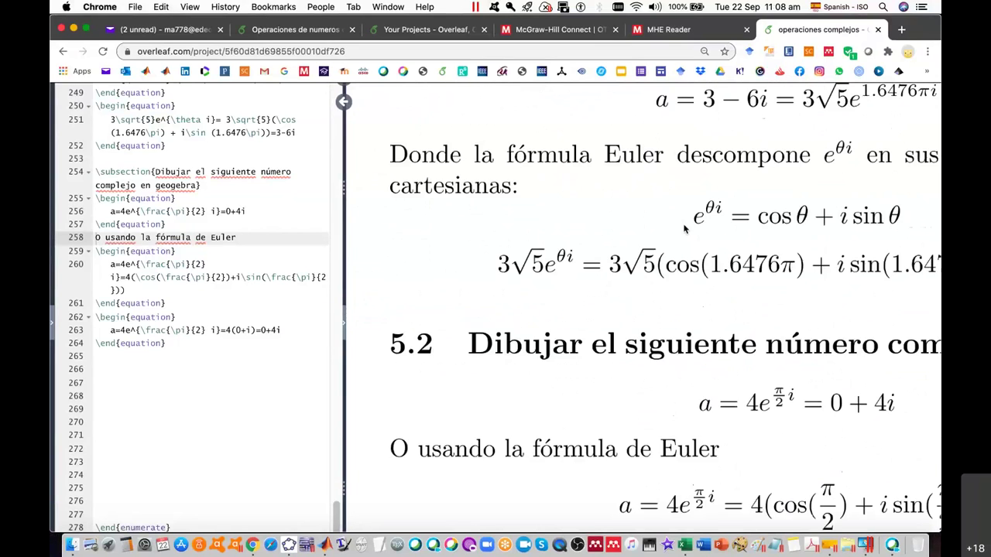
pyautogui.scroll(5, 684, 228)
pyautogui.scroll(5, 684, 229)
pyautogui.scroll(4, 684, 228)
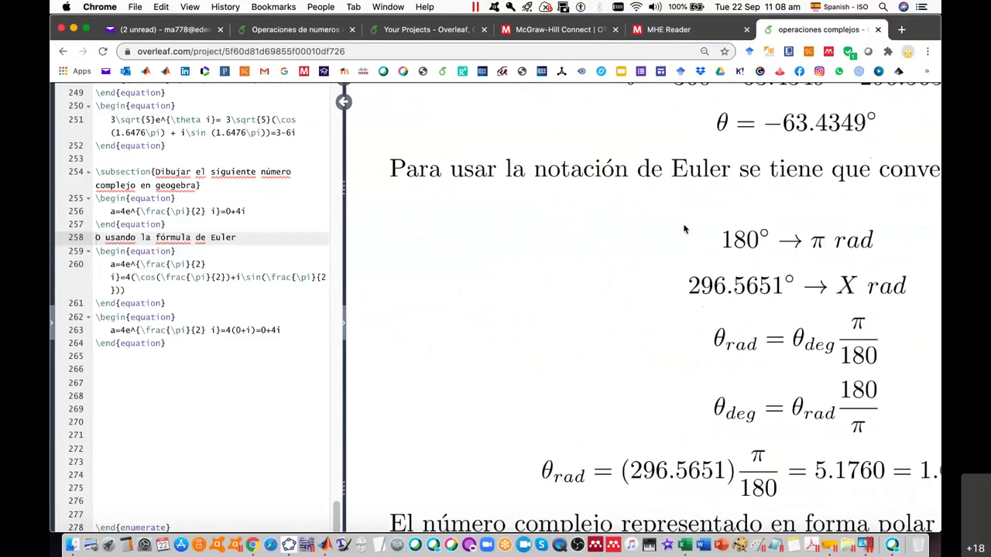
pyautogui.scroll(1, 684, 228)
pyautogui.scroll(2, 684, 228)
pyautogui.scroll(3, 684, 229)
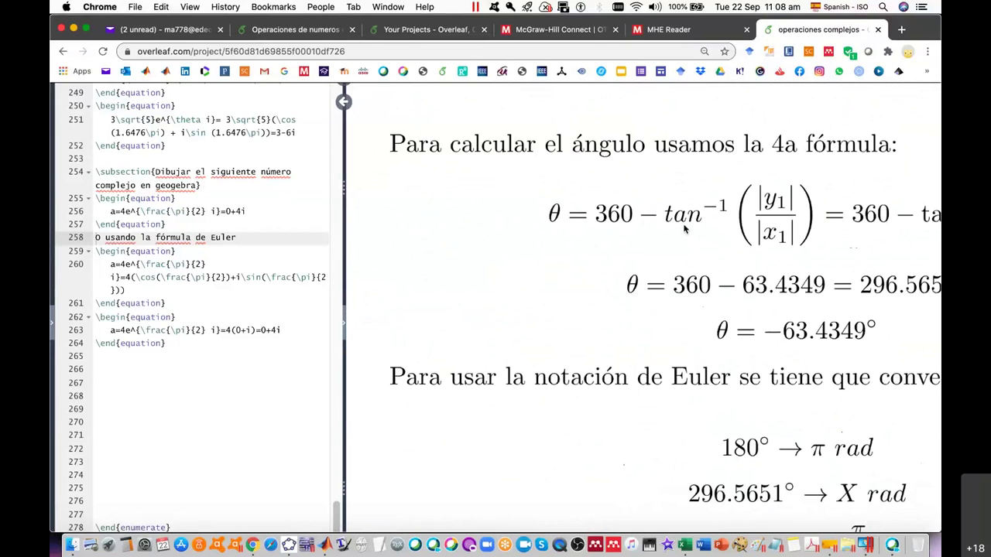
pyautogui.scroll(8, 684, 229)
pyautogui.scroll(8, 684, 229)
pyautogui.scroll(8, 684, 229)
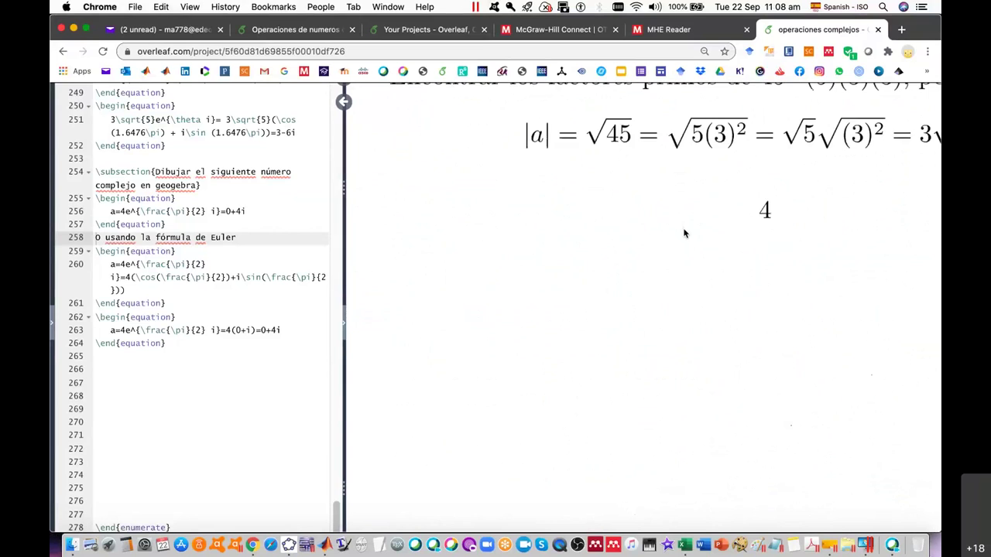
pyautogui.scroll(5, 684, 232)
pyautogui.scroll(-8, 684, 232)
pyautogui.scroll(-10, 684, 232)
pyautogui.scroll(-10, 684, 232)
pyautogui.scroll(-5, 685, 233)
pyautogui.scroll(-4, 684, 232)
pyautogui.scroll(-6, 684, 233)
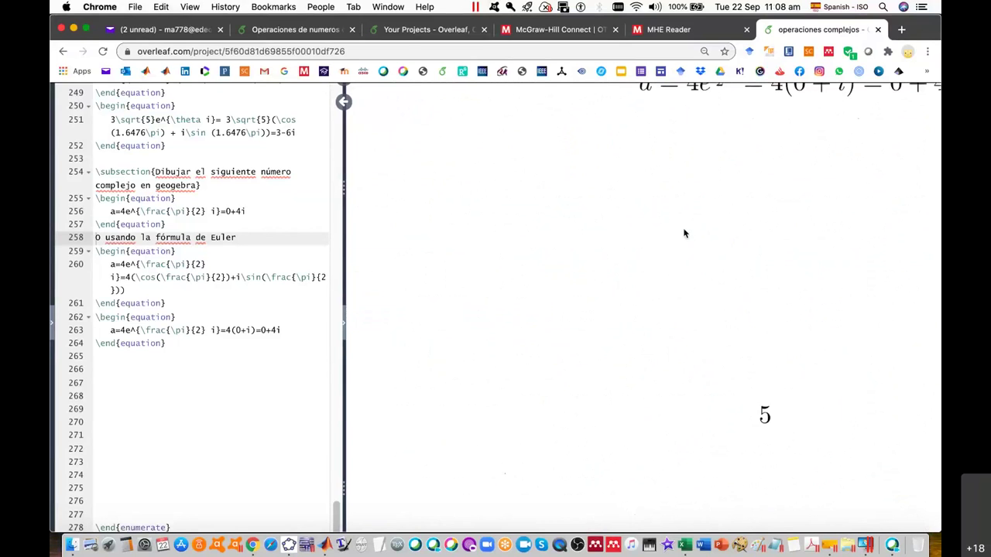
pyautogui.scroll(5, 684, 233)
pyautogui.scroll(-1, 685, 233)
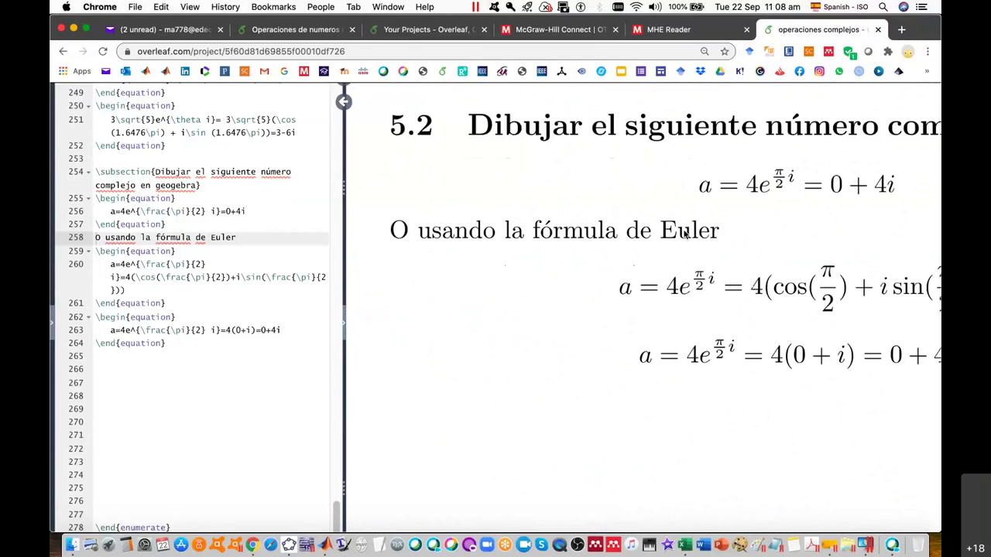
pyautogui.click(230, 338)
pyautogui.press('Return')
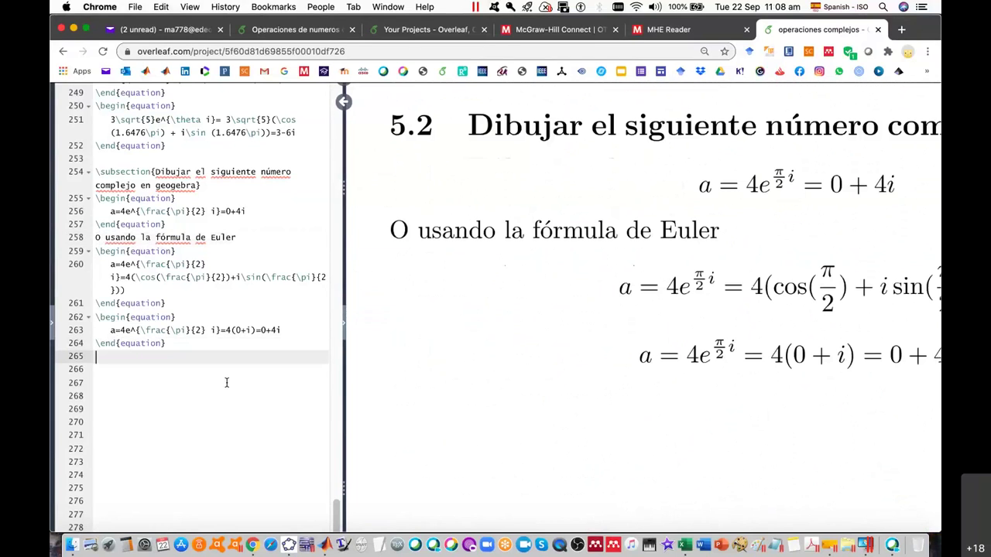
pyautogui.press('Return')
pyautogui.write('\\')
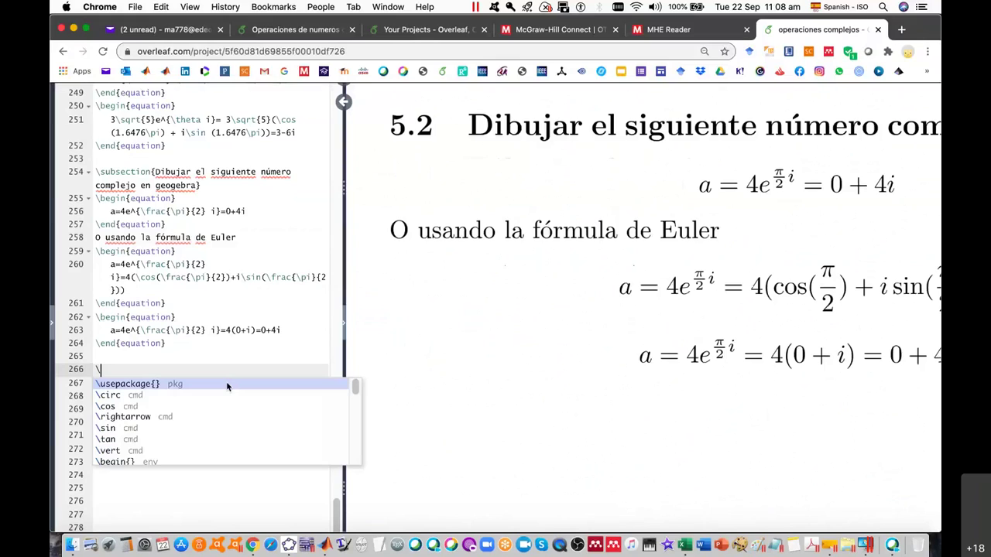
pyautogui.write('s')
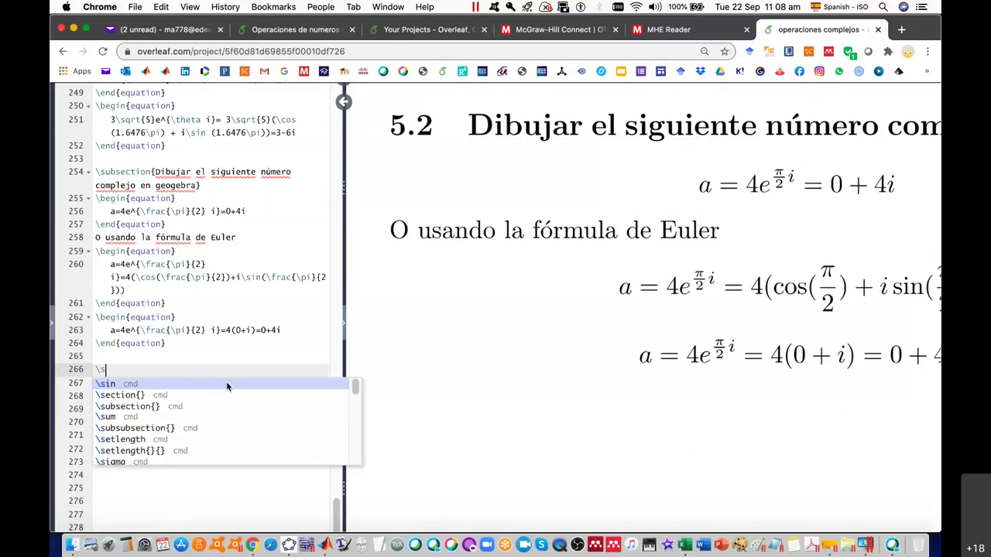
pyautogui.write('ub')
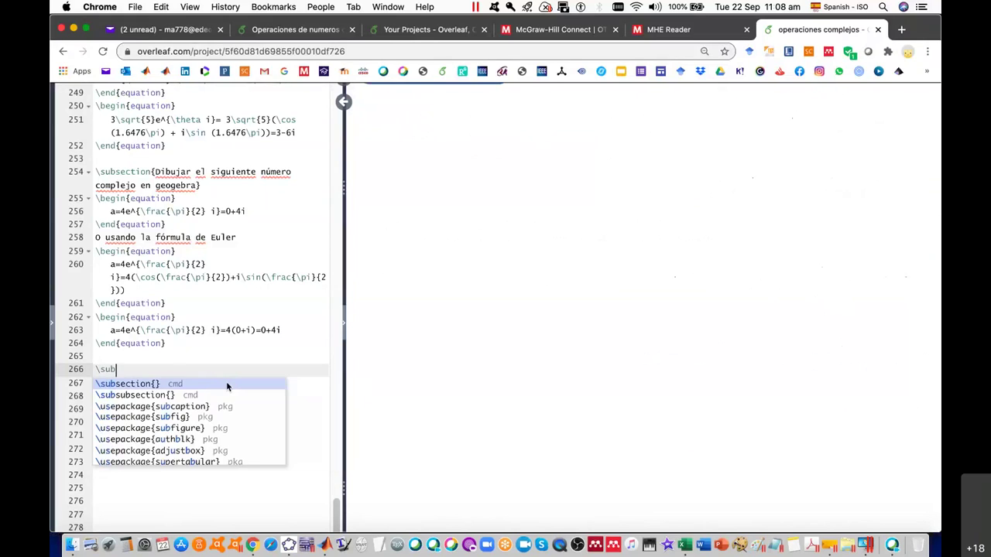
pyautogui.click(205, 384)
pyautogui.write('P')
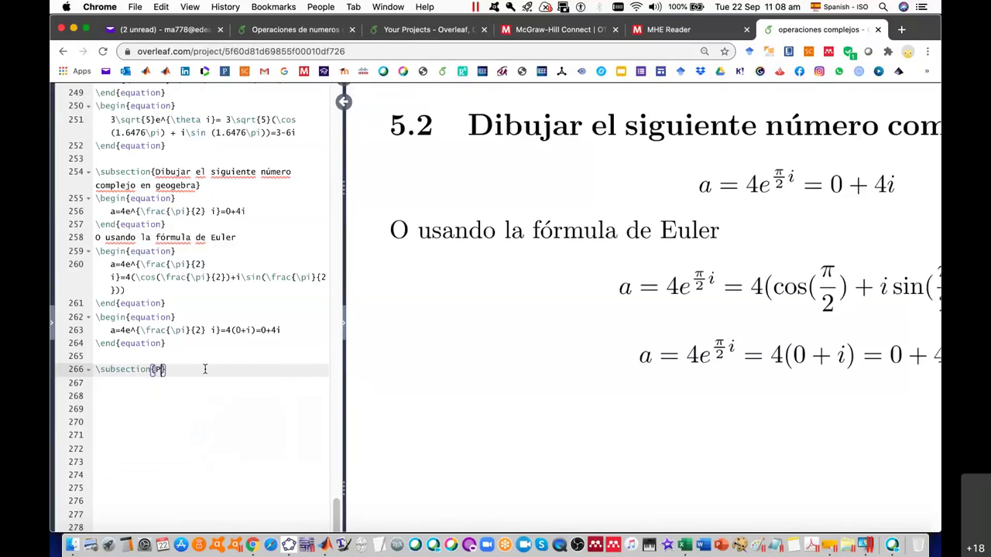
pyautogui.write('roblemas de conversión')
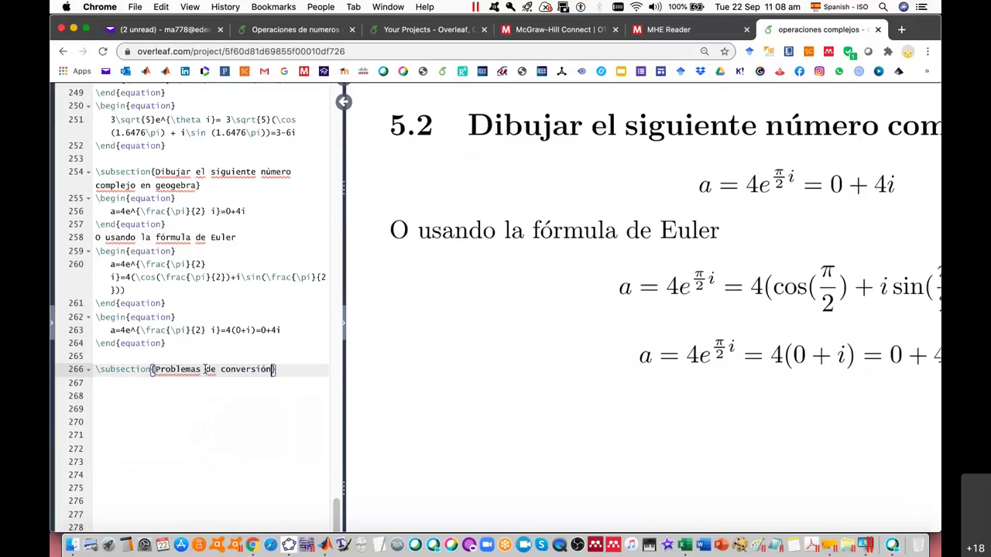
pyautogui.write(' de polar a rec')
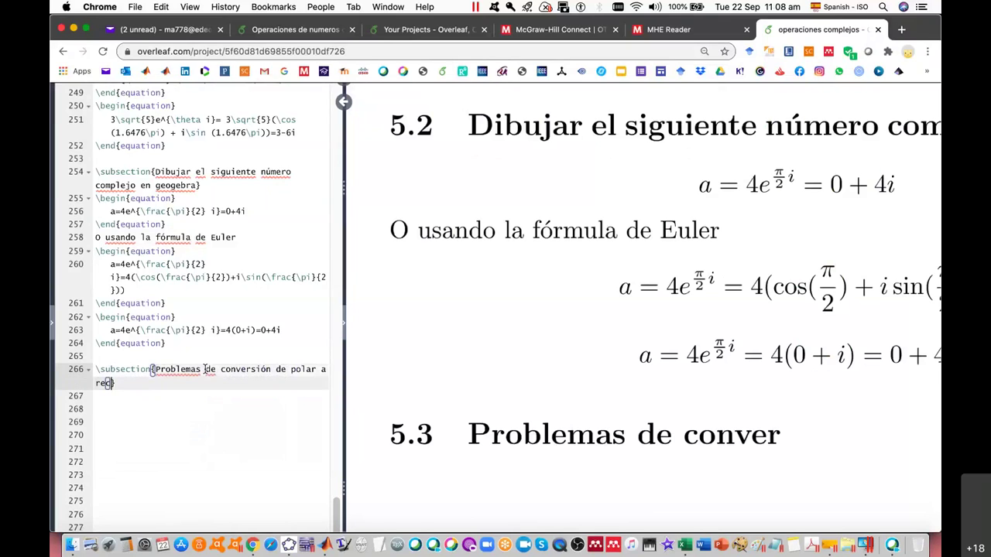
pyautogui.write('tangular y re')
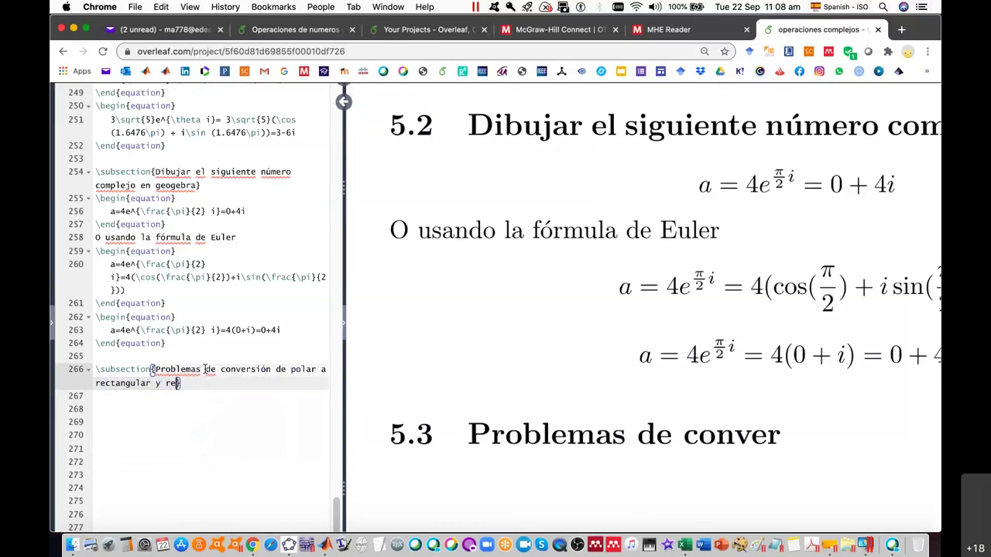
pyautogui.write('catangu')
pyautogui.press('BackSpace')
pyautogui.press('BackSpace')
pyautogui.press('BackSpace')
pyautogui.press('BackSpace')
pyautogui.press('BackSpace')
pyautogui.press('BackSpace')
pyautogui.write('tang')
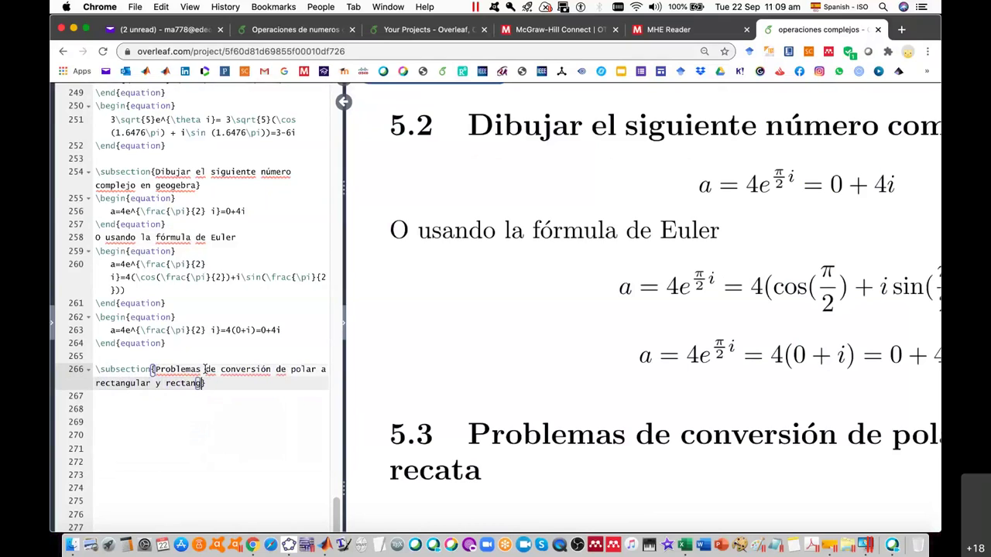
pyautogui.write('ular a polar')
pyautogui.scroll(-3, 474, 344)
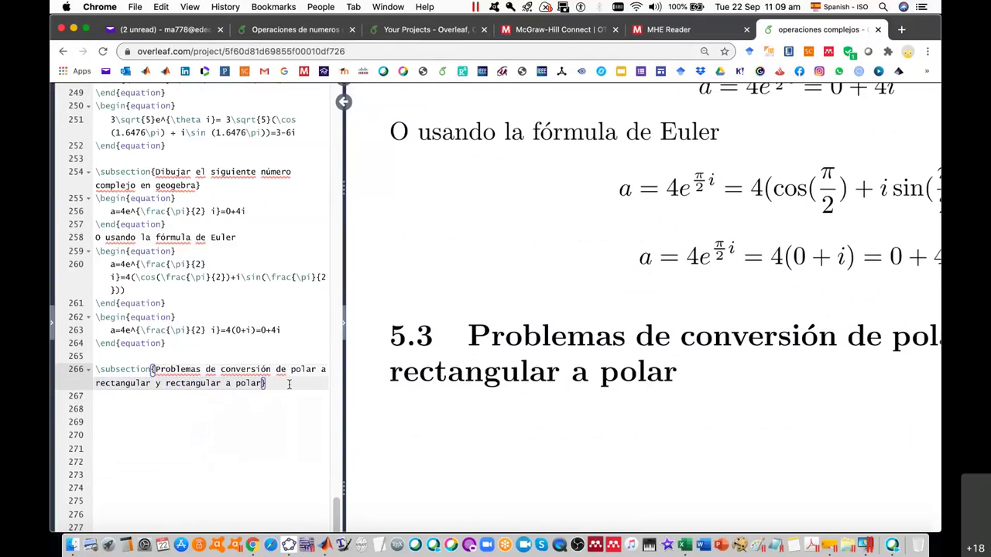
# Insert an enumerate list whose item is the inline math $a=-2+2i$.
pyautogui.press('Return')
pyautogui.write('\\')
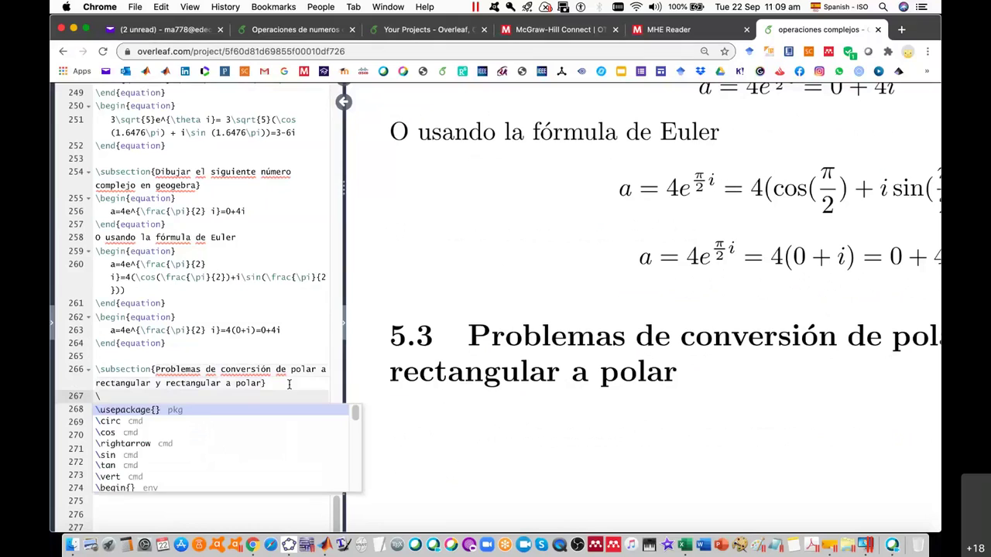
pyautogui.write('begin{enu')
pyautogui.press('Return')
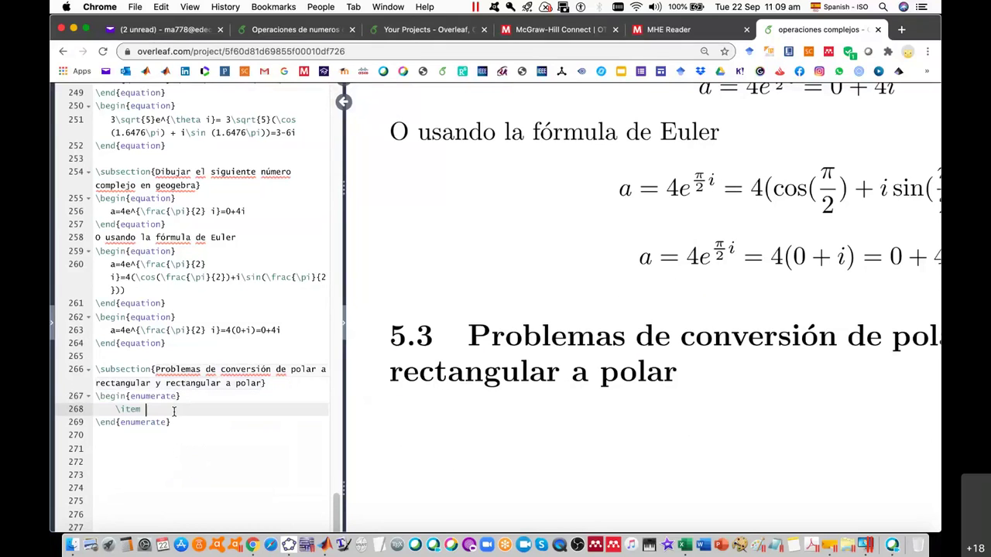
pyautogui.scroll(-3, 425, 381)
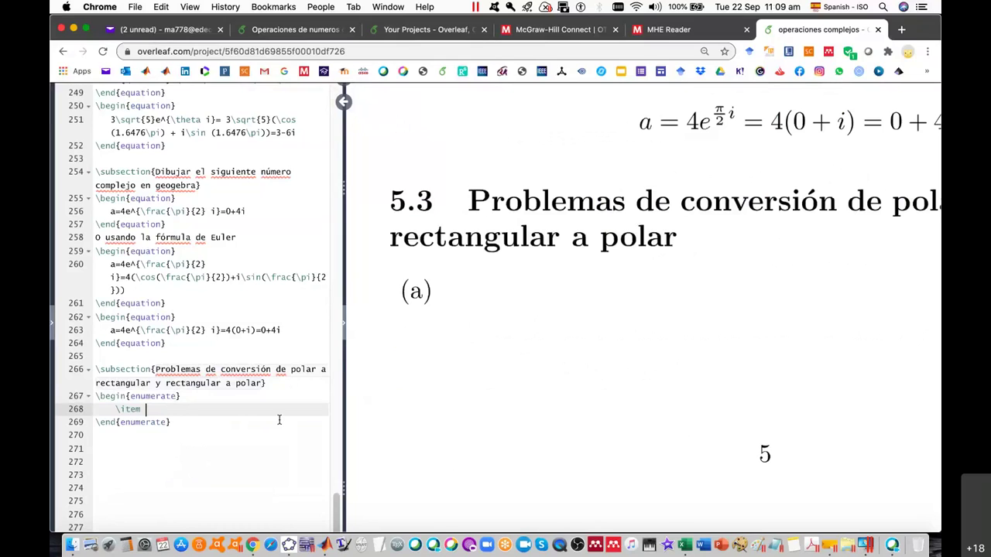
pyautogui.write('a')
pyautogui.write('=')
pyautogui.write('-2')
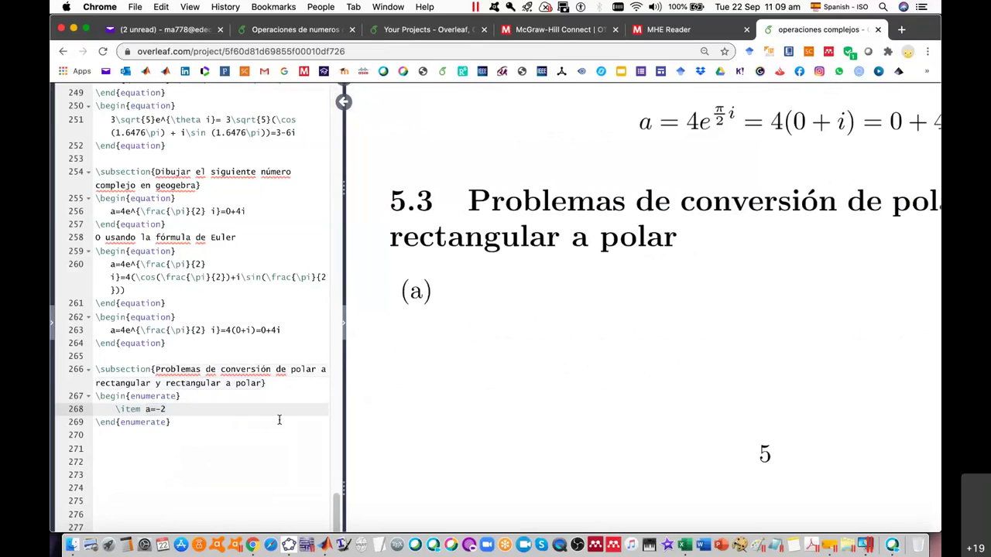
pyautogui.write('+2')
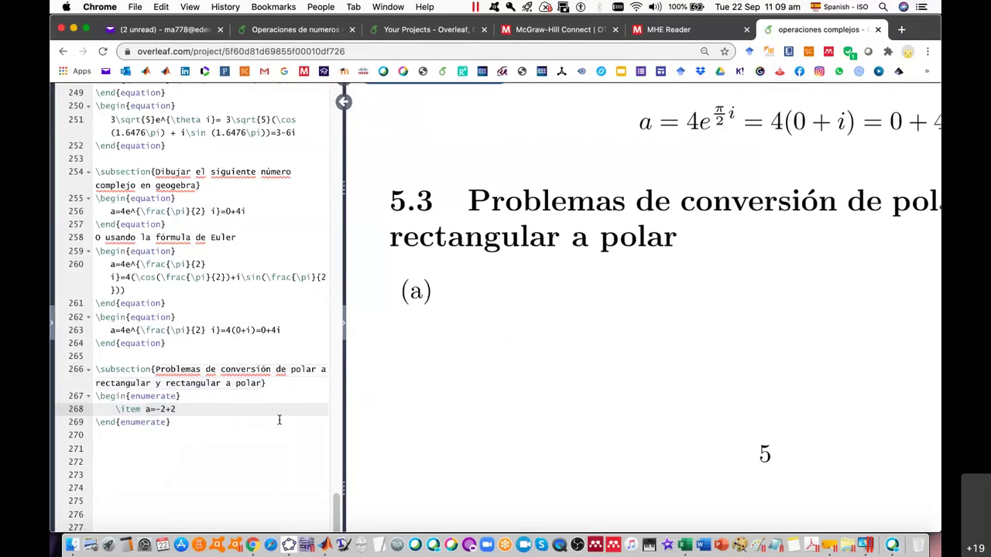
pyautogui.write('i')
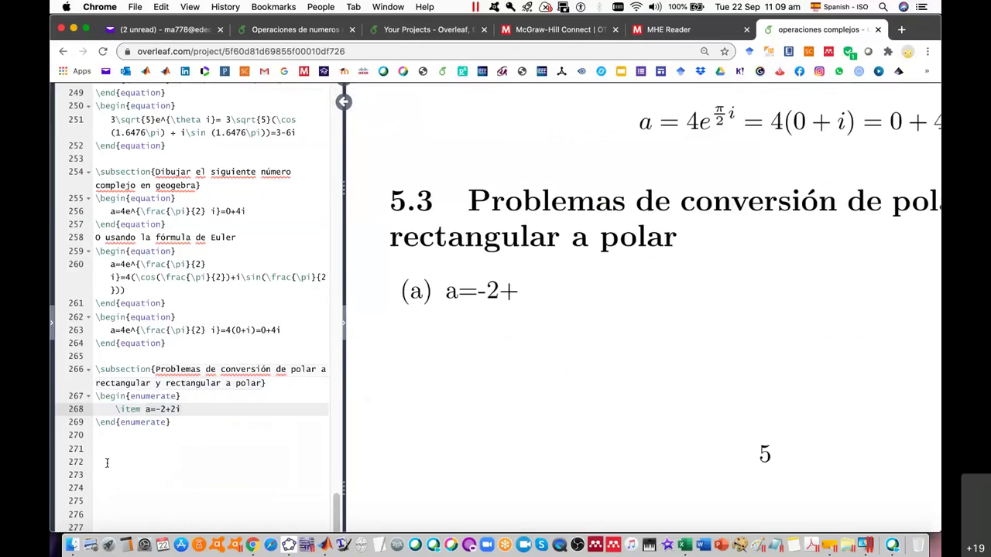
pyautogui.click(146, 409)
pyautogui.write('$')
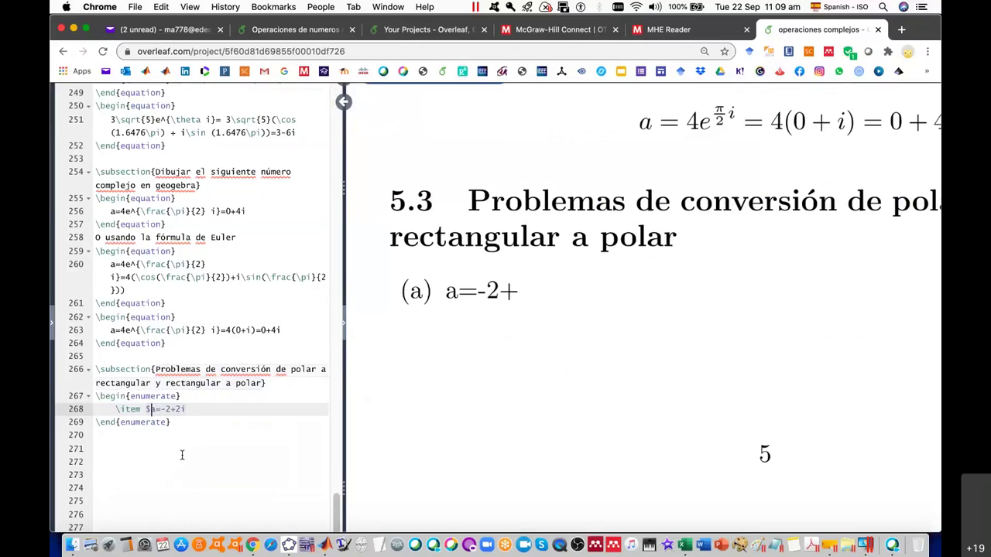
pyautogui.press('End')
pyautogui.write('$')
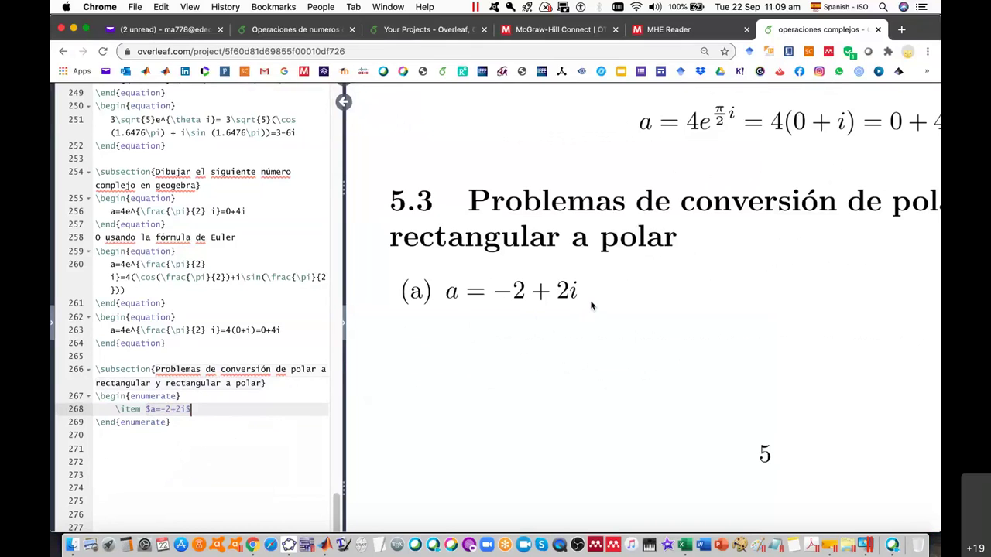
# Add the line 'Determinar el cuadrante' after the list.
pyautogui.scroll(-2, 581, 349)
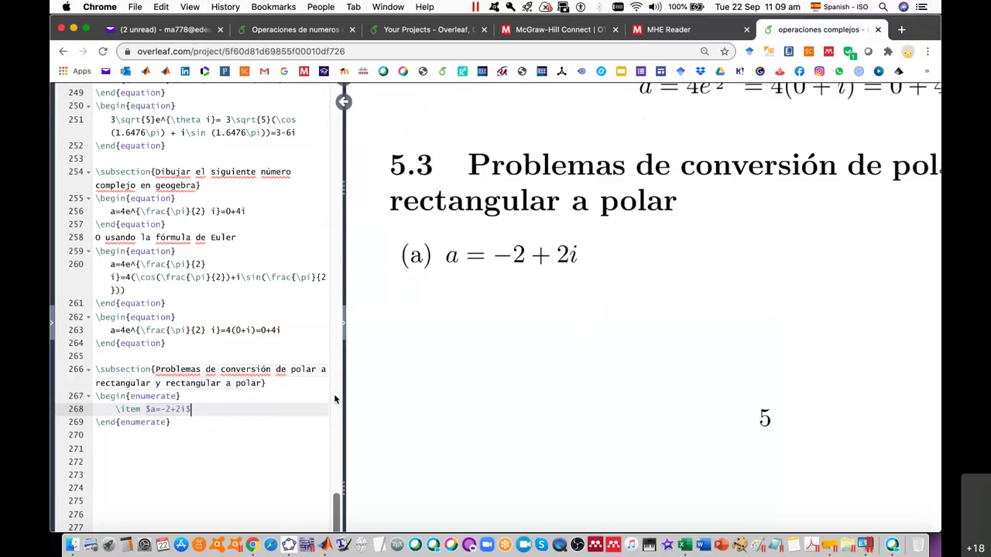
pyautogui.click(228, 416)
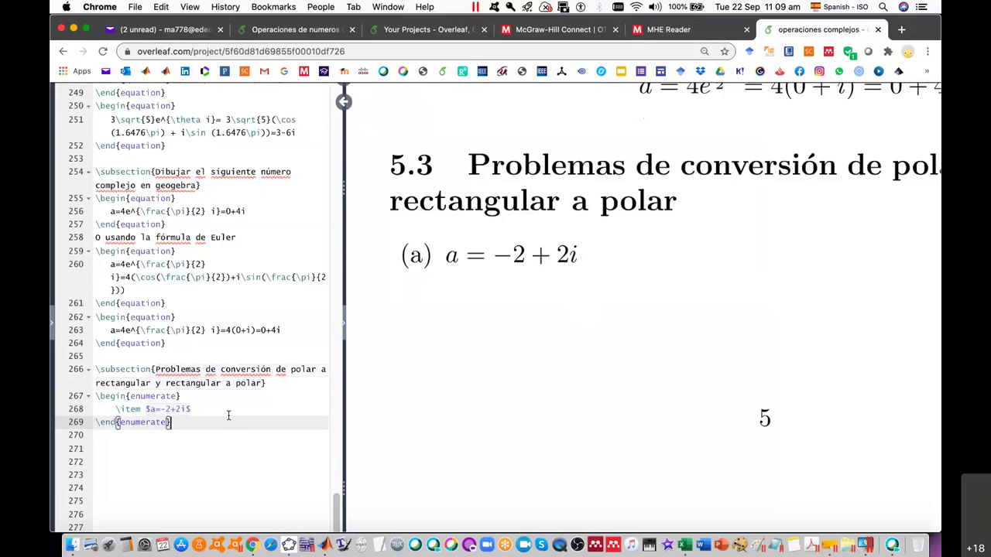
pyautogui.press('Return')
pyautogui.write('Determinar e')
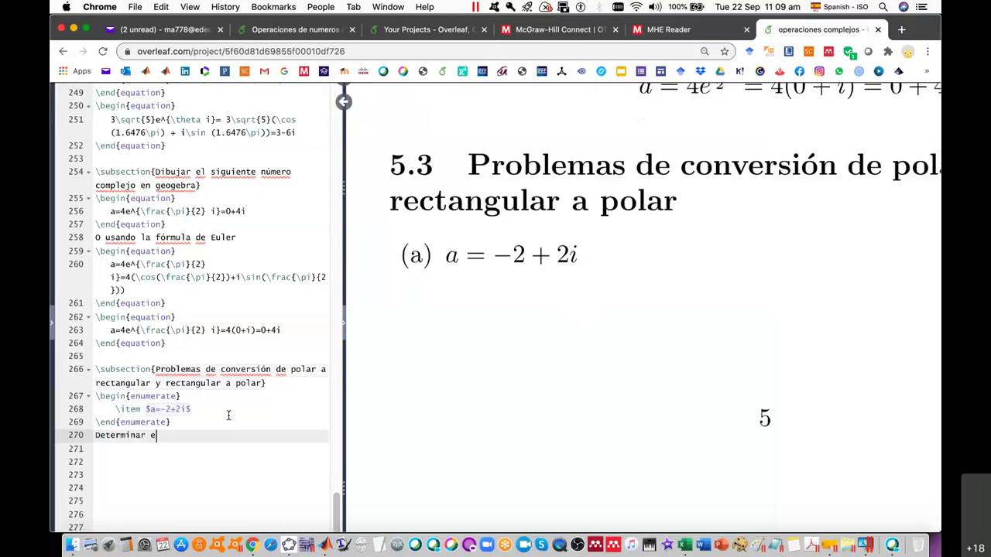
pyautogui.write('l cuadrante')
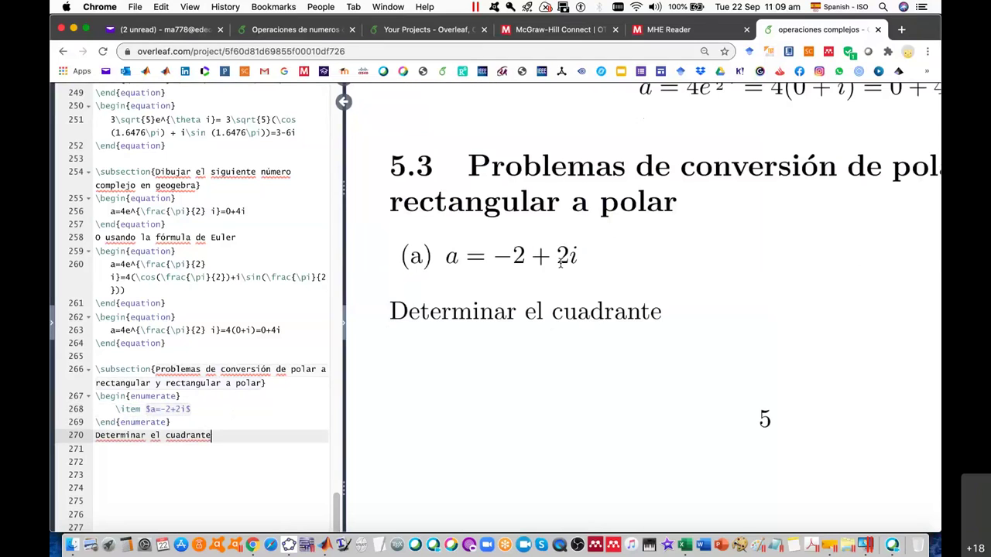
# Start a new blank GeoGebra construction, discarding the old one without saving.
pyautogui.click(288, 546)
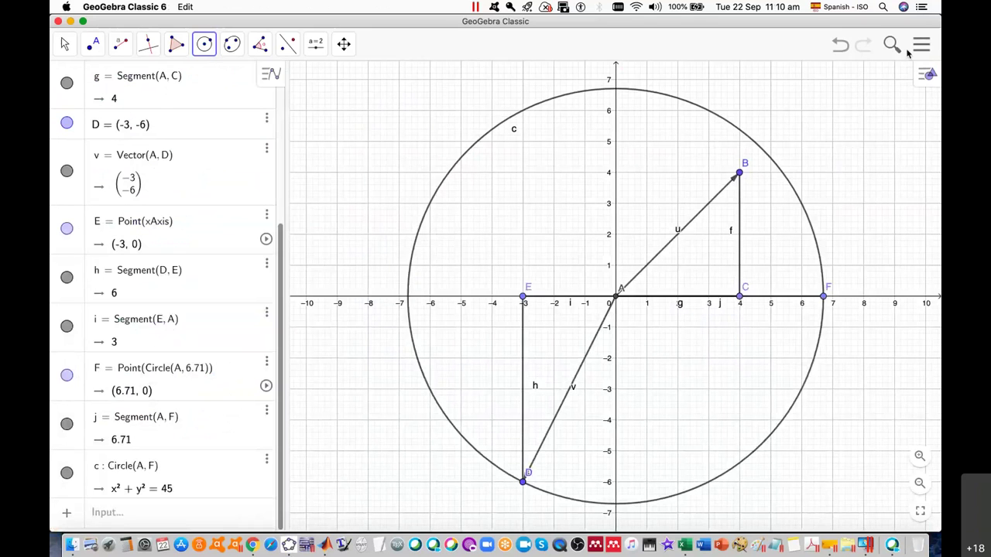
pyautogui.click(921, 45)
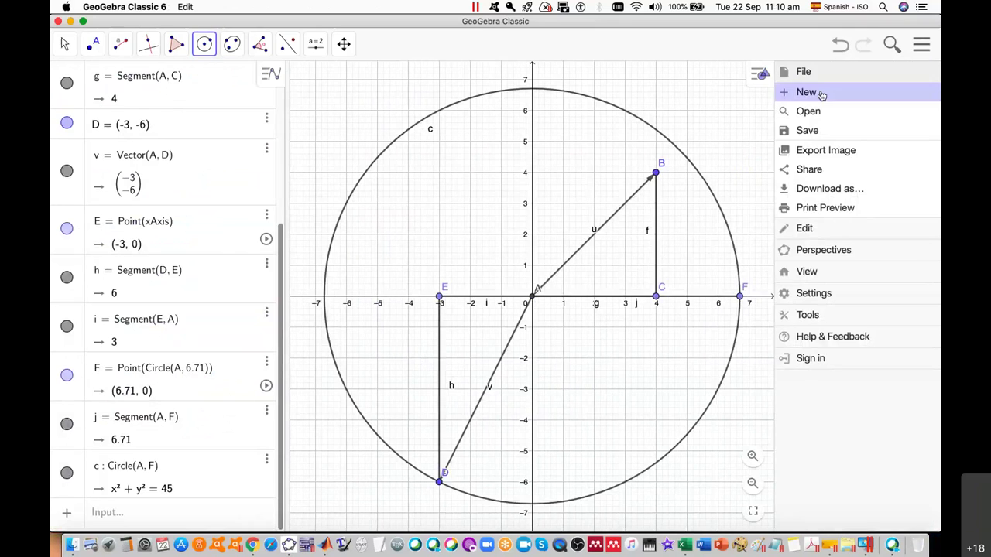
pyautogui.click(820, 92)
pyautogui.click(558, 335)
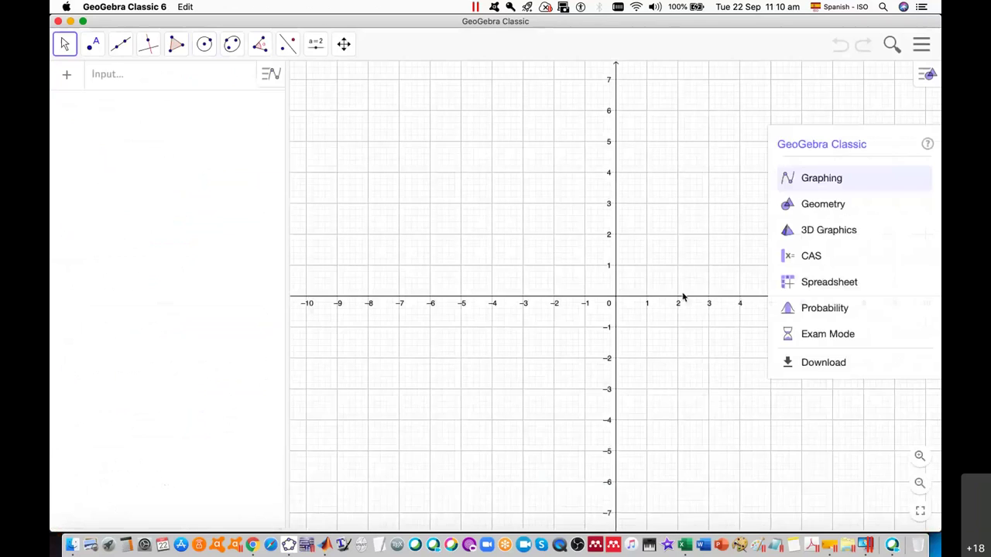
pyautogui.press('super+Tab')
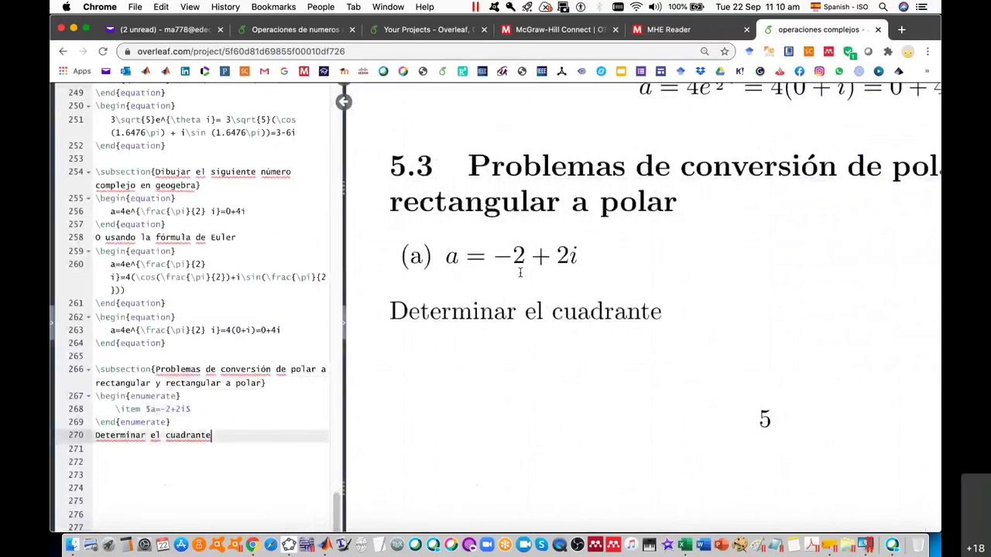
pyautogui.press('super+Tab')
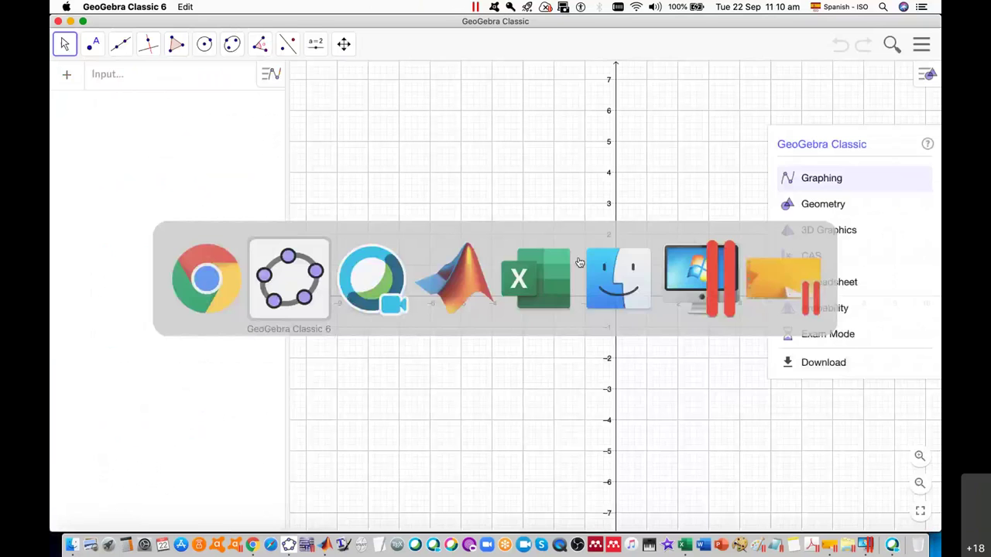
# Draw vector u from the origin A to point B at (-2, 2).
pyautogui.click(121, 47)
pyautogui.click(155, 209)
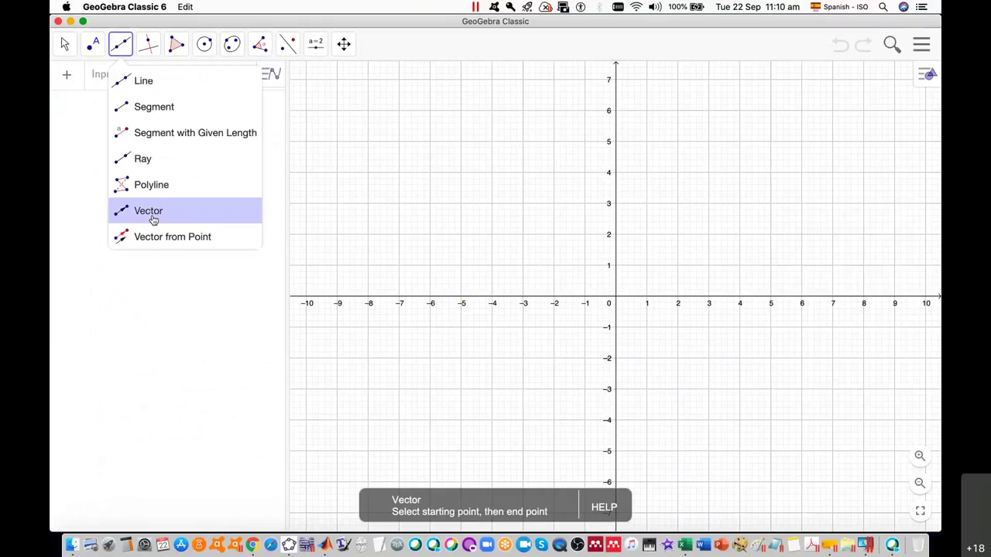
pyautogui.click(617, 297)
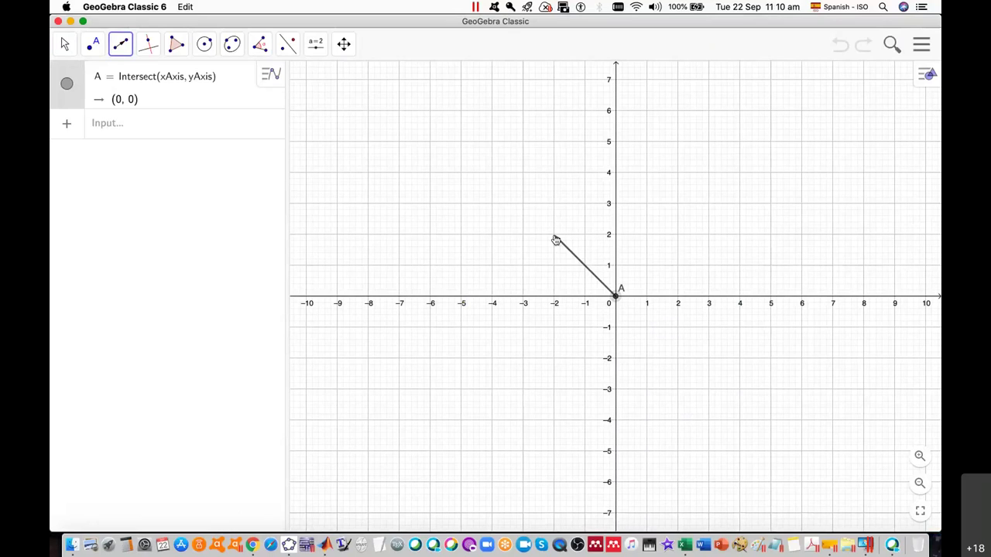
pyautogui.click(555, 241)
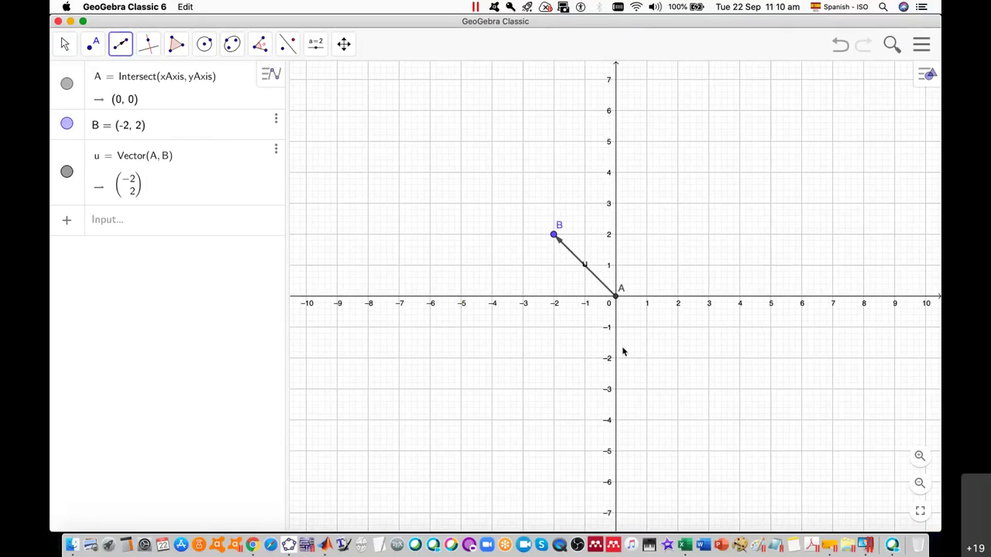
pyautogui.press('super+Tab')
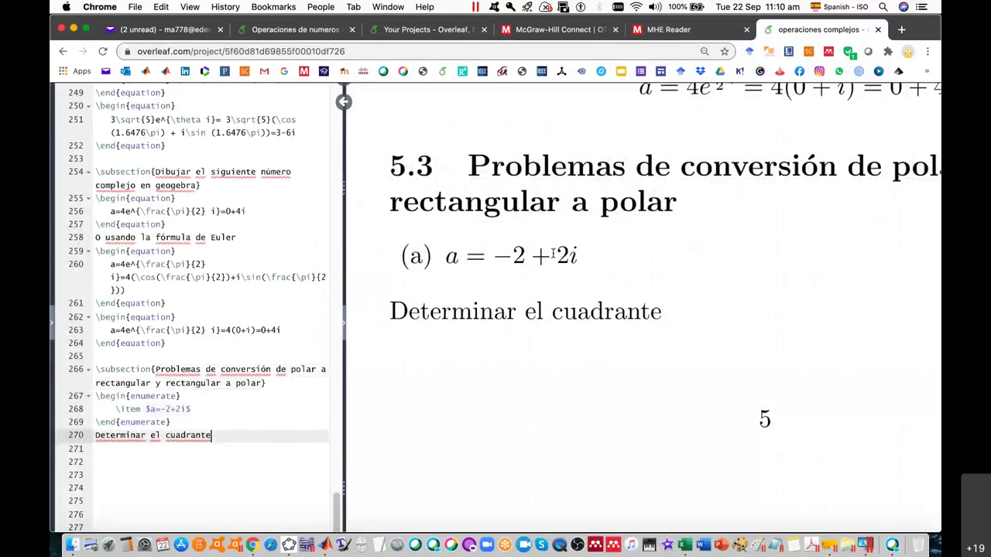
pyautogui.press('super+Tab')
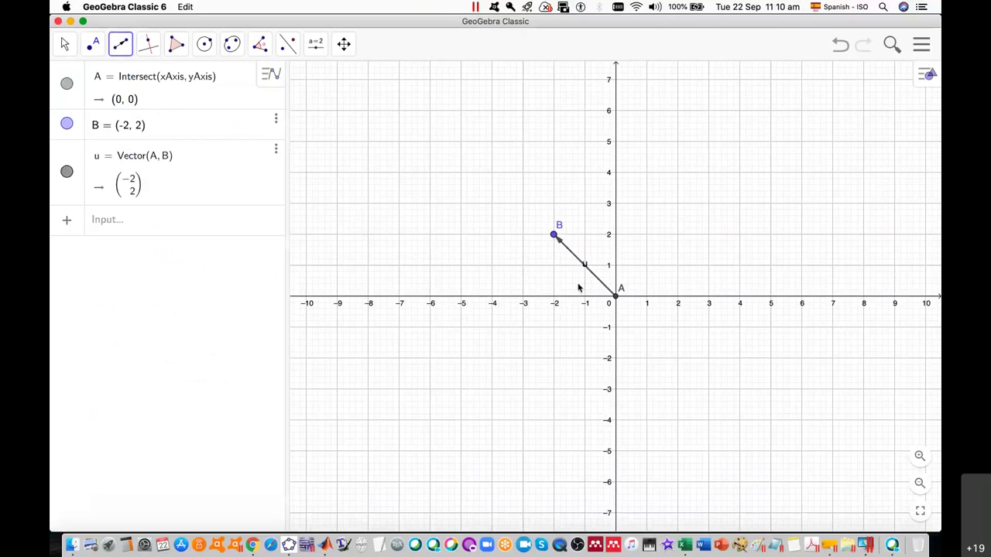
# Draw segments from B down to C(-2, 0) and from A to C, forming a right triangle.
pyautogui.click(123, 45)
pyautogui.click(144, 107)
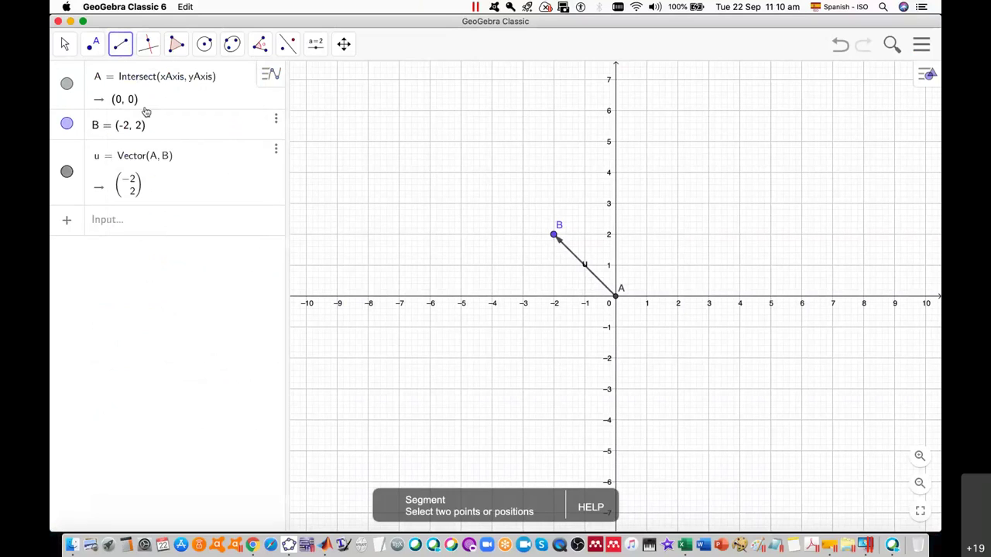
pyautogui.click(554, 237)
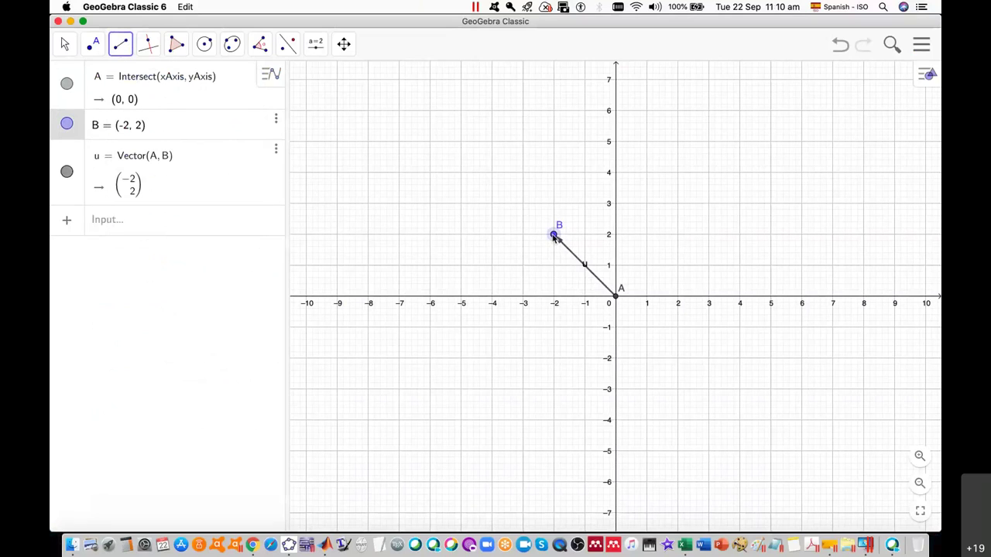
pyautogui.click(555, 301)
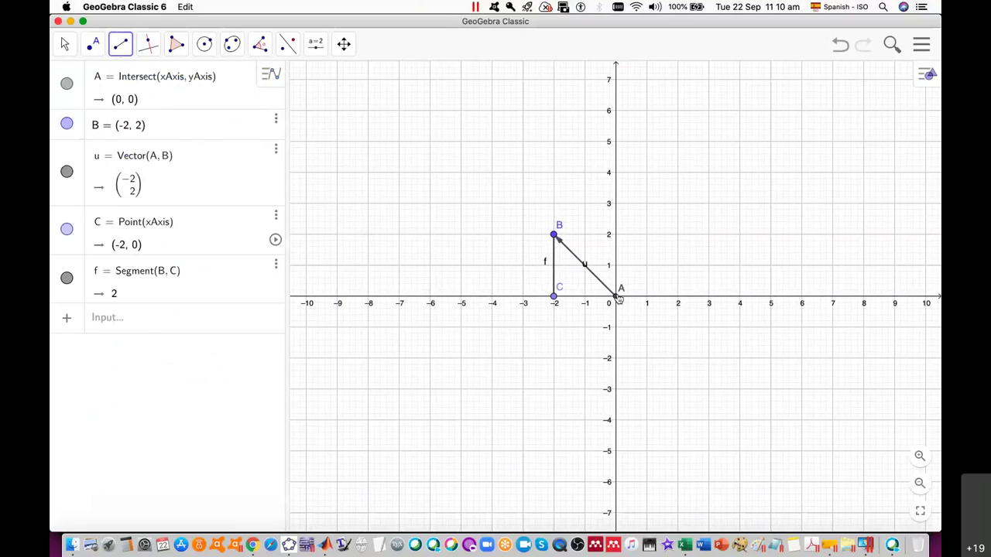
pyautogui.click(555, 297)
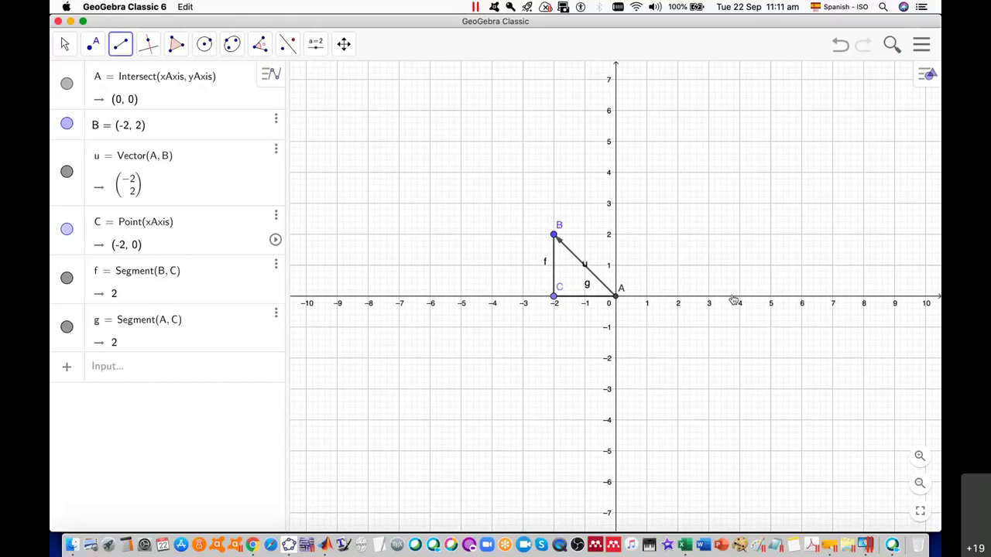
pyautogui.press('super+Tab')
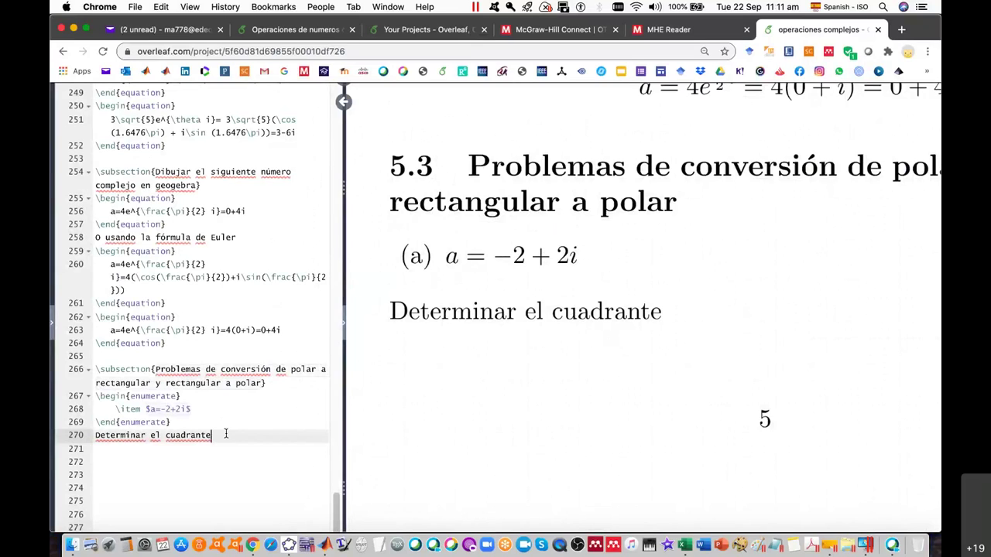
# Finish the line with ', se encuentra en el segundo cuadrante.' and start a new line 'La magnitud'.
pyautogui.write(', ')
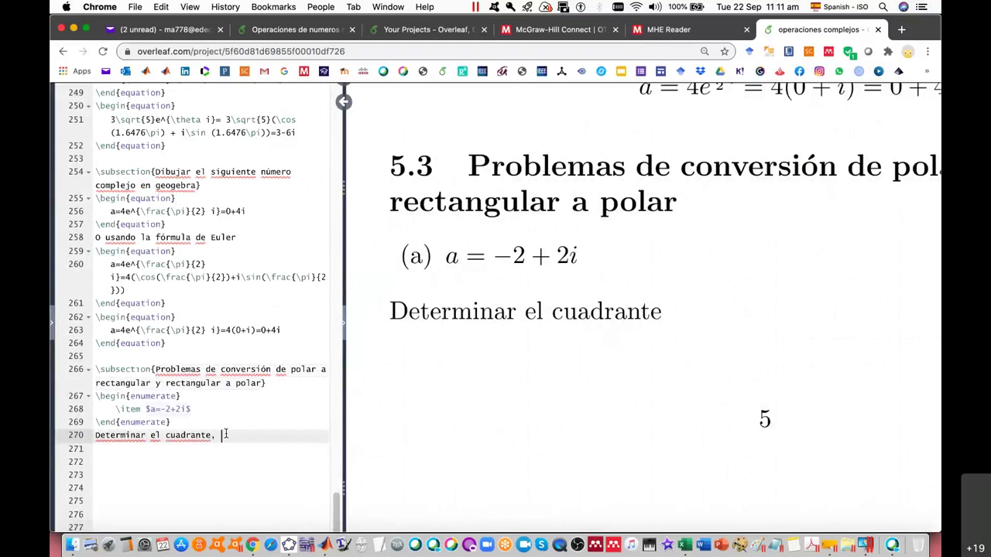
pyautogui.write('se c')
pyautogui.write('ncuent')
pyautogui.write('ra en el')
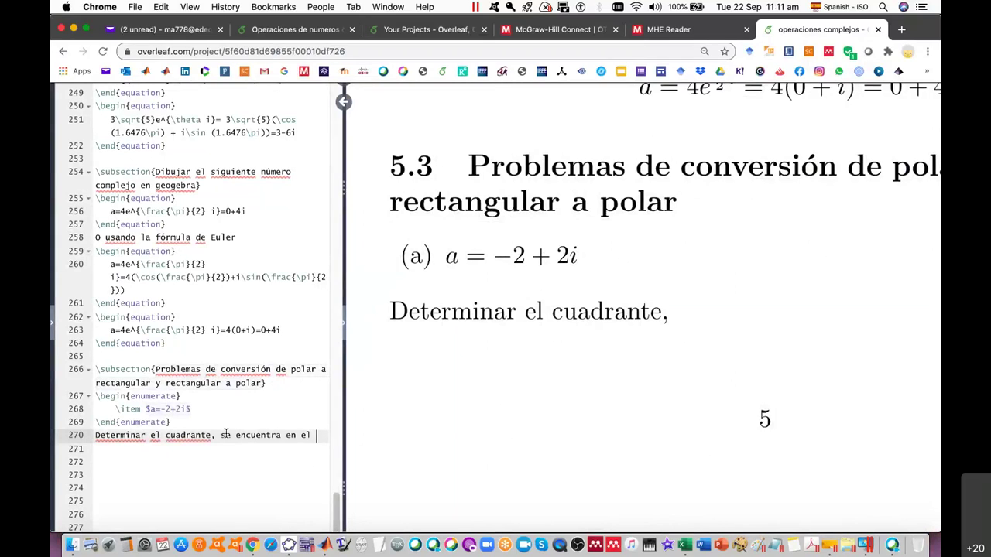
pyautogui.write(' segundo cuadrt')
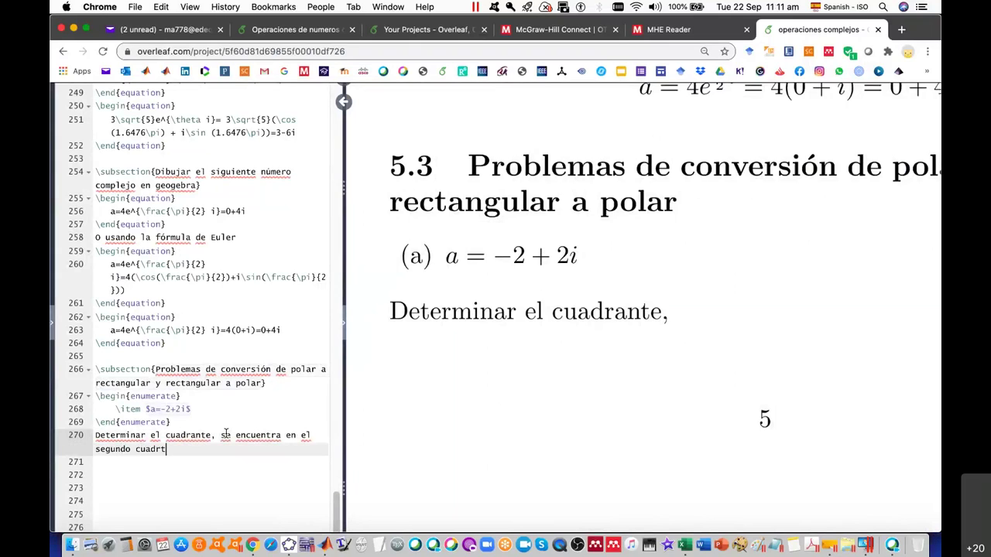
pyautogui.press('BackSpace')
pyautogui.write('ante.')
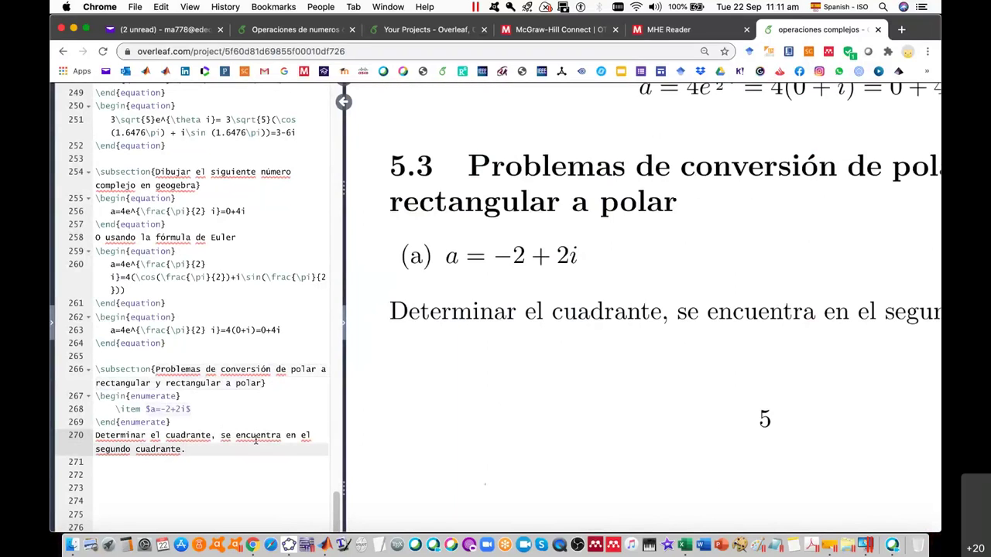
pyautogui.press('Return')
pyautogui.write('La ma')
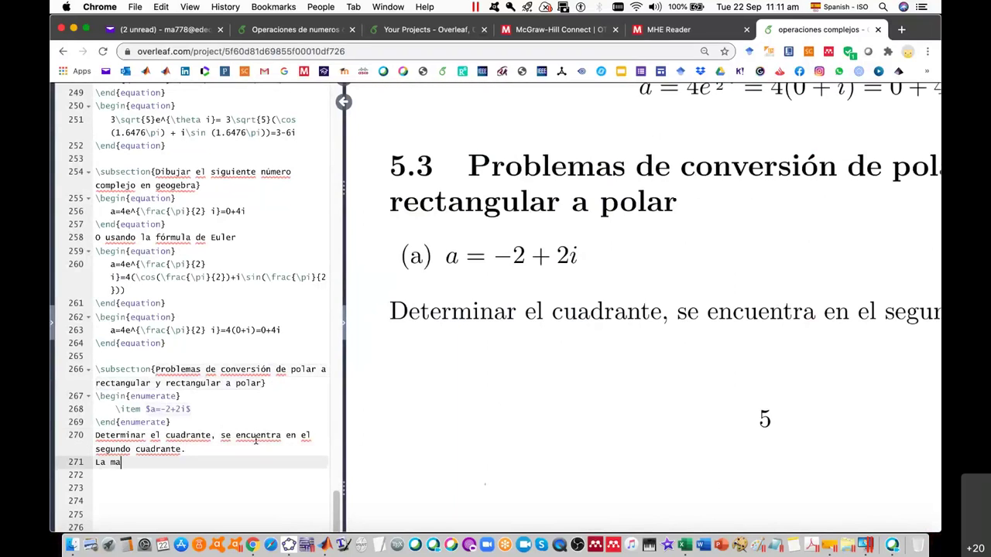
pyautogui.write('gnitud')
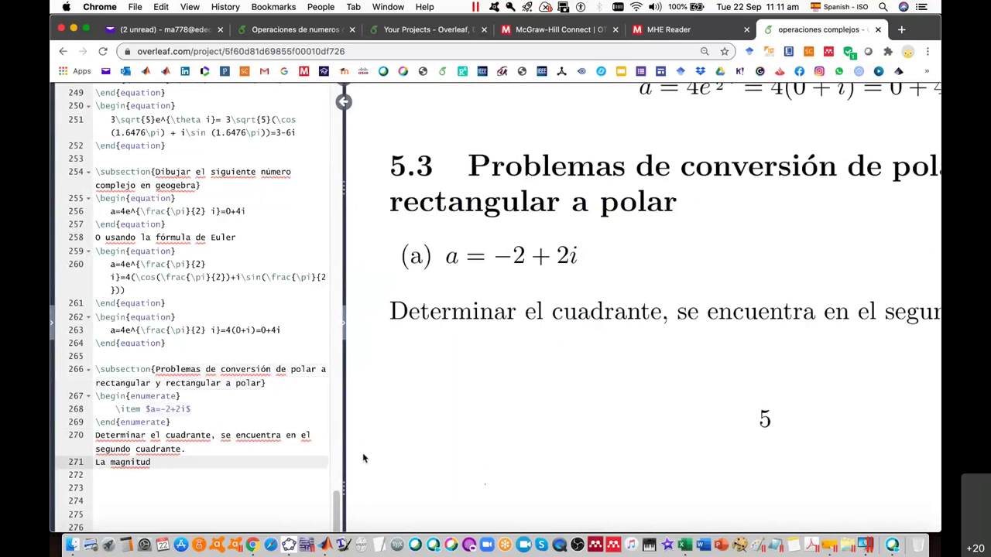
pyautogui.press('super+Tab')
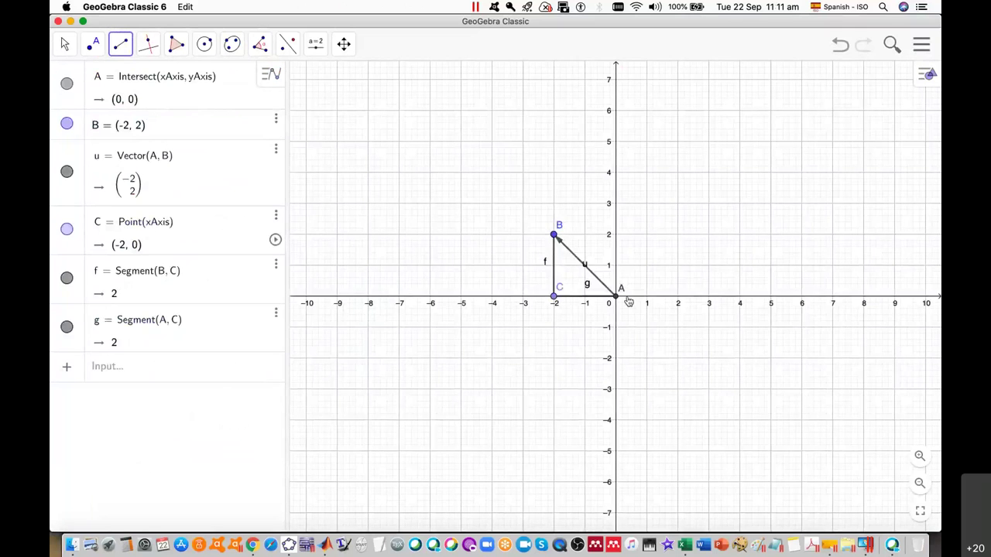
pyautogui.press('super+Tab')
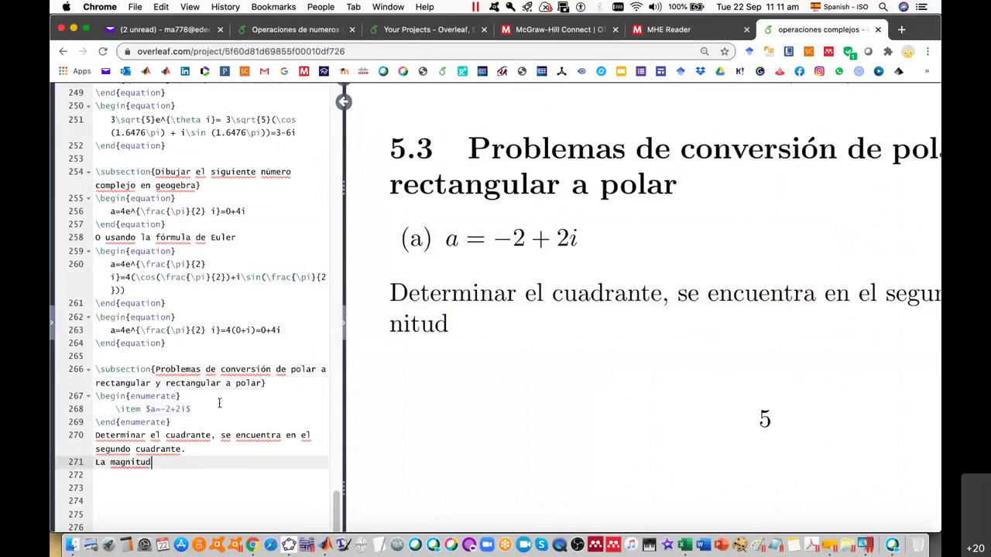
# Insert an equation environment with \vert a\vert =\sqrt{(-2)^2+(2)^2}.
pyautogui.press('Return')
pyautogui.write('\x08egin')
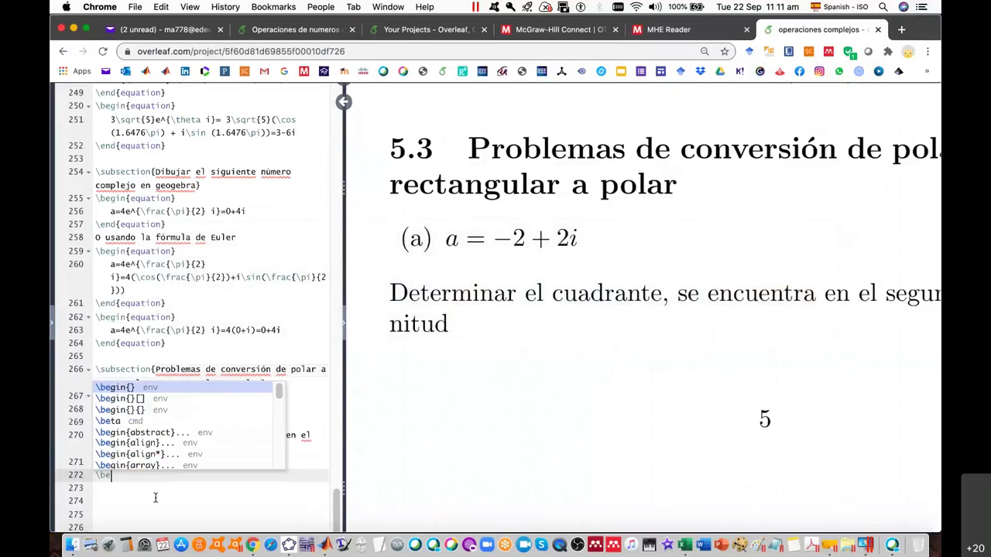
pyautogui.write('{')
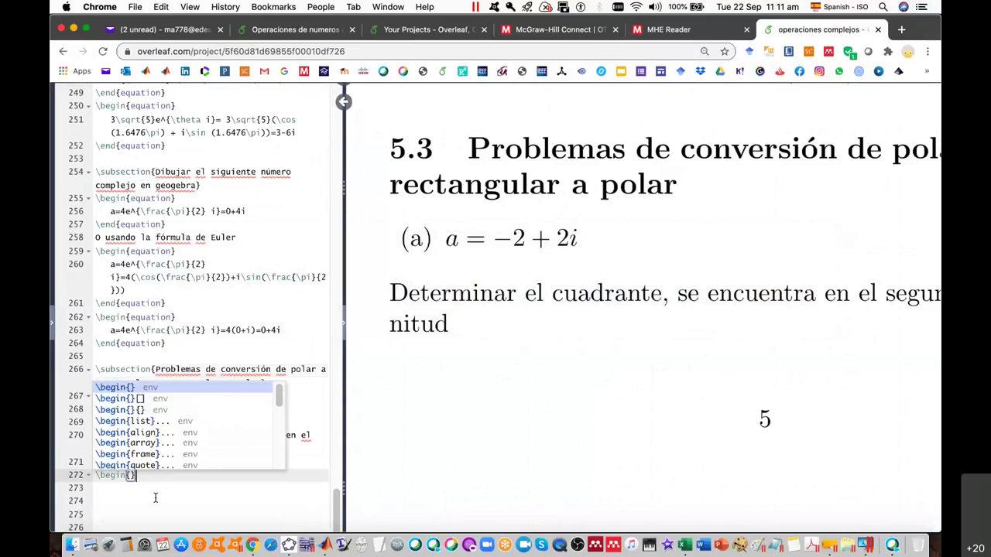
pyautogui.write('equ')
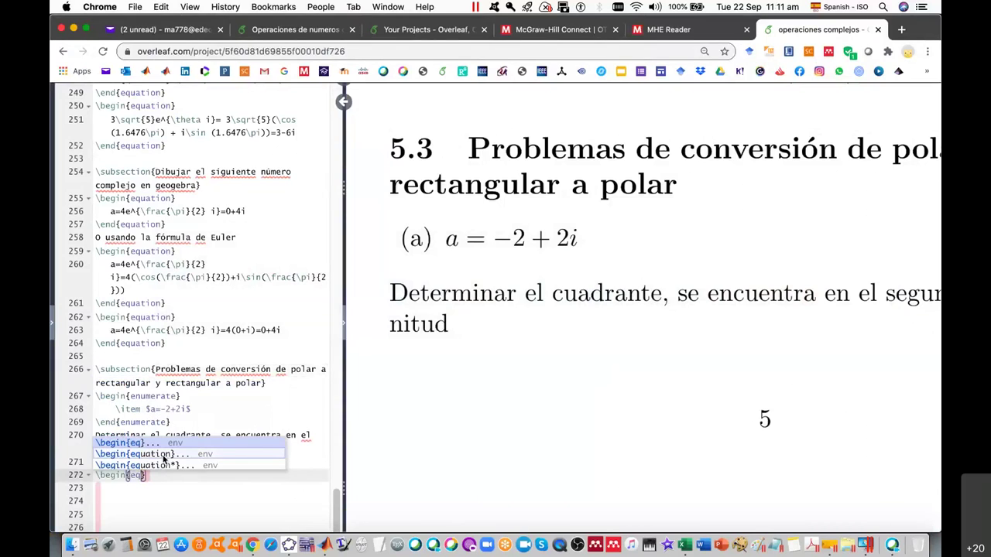
pyautogui.press('Return')
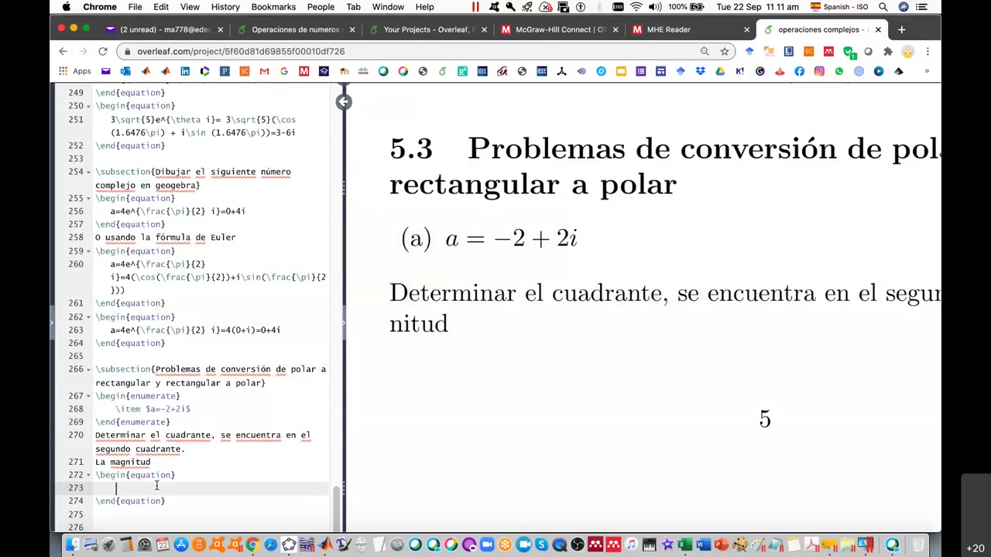
pyautogui.write('\\vert a\\')
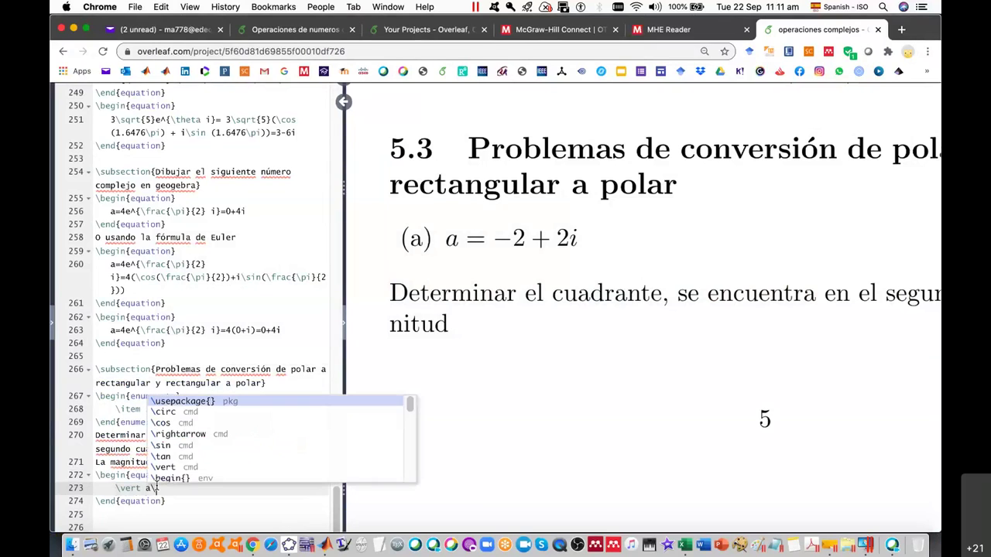
pyautogui.write('vert =')
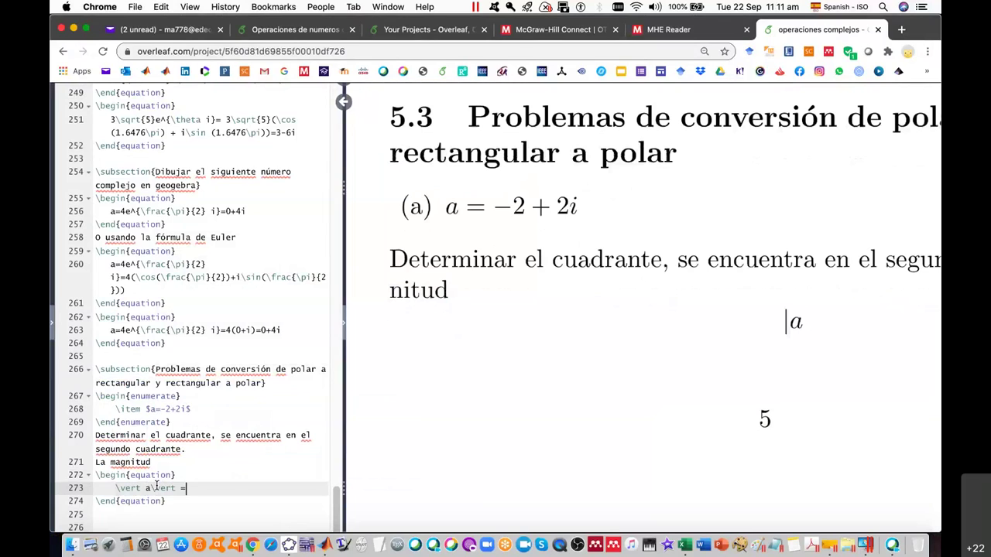
pyautogui.write('\\sqrt')
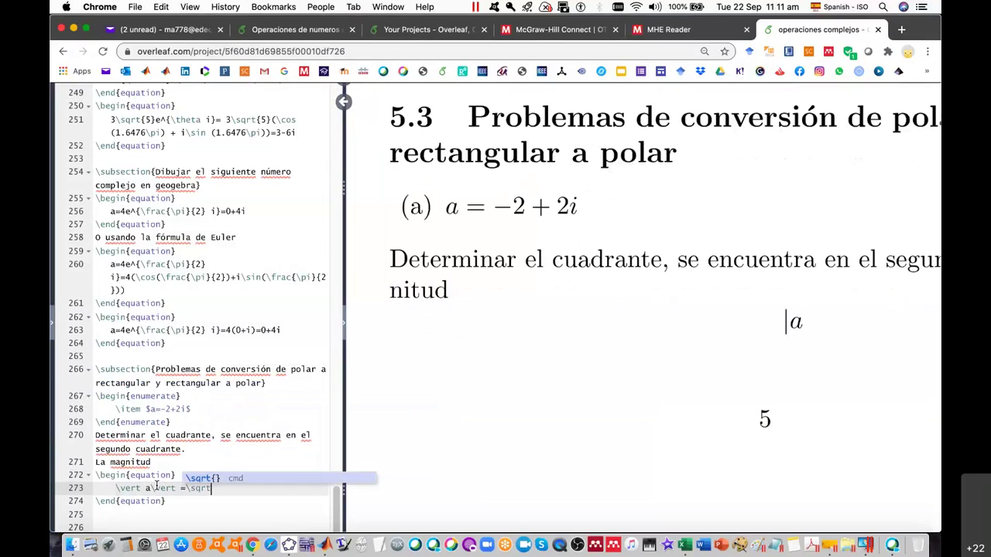
pyautogui.write('{')
pyautogui.write('(2')
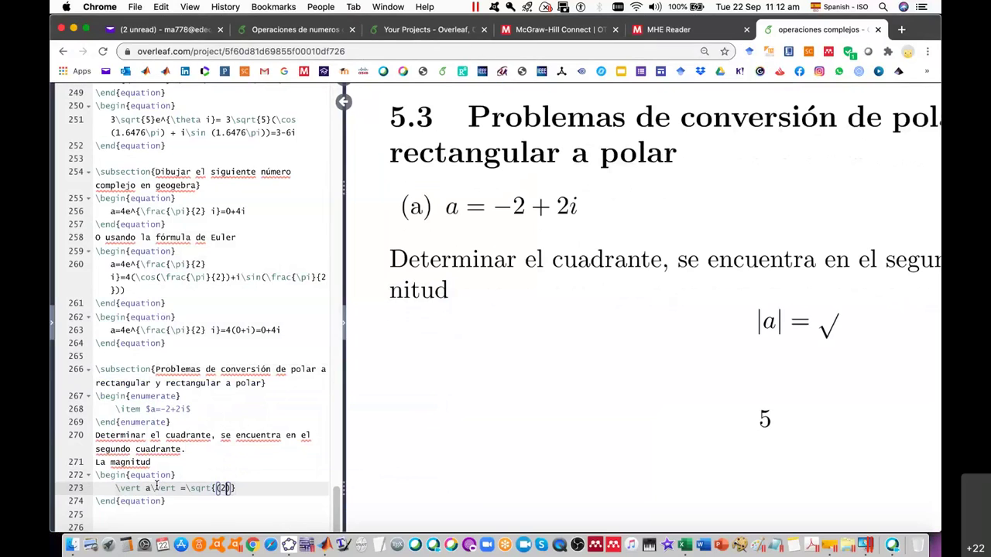
pyautogui.write('-')
pyautogui.press('Right')
pyautogui.write('^2+(2)')
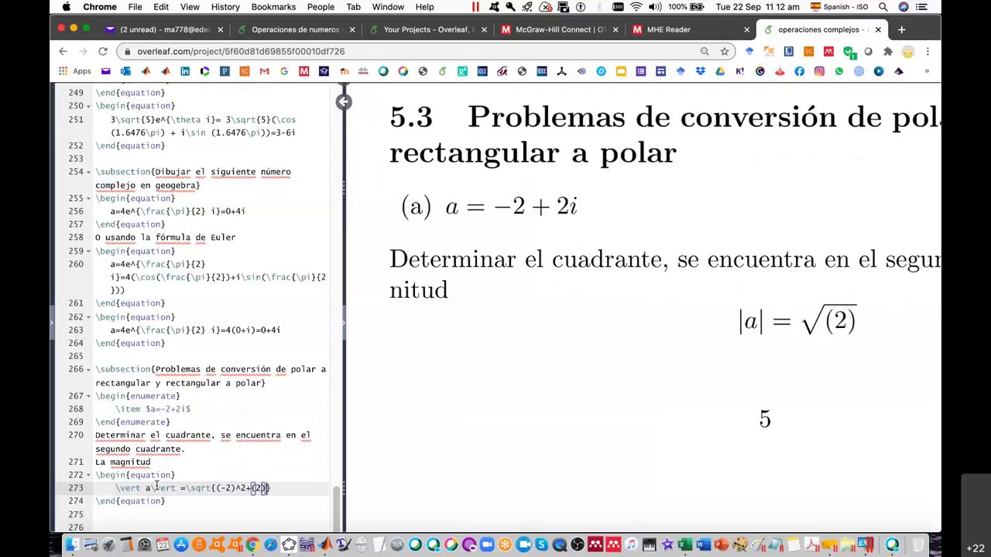
pyautogui.write('^2')
pyautogui.press('Right')
# Append =\sqrt{4+4}=\sqrt{8} to the magnitude equation.
pyautogui.write('=')
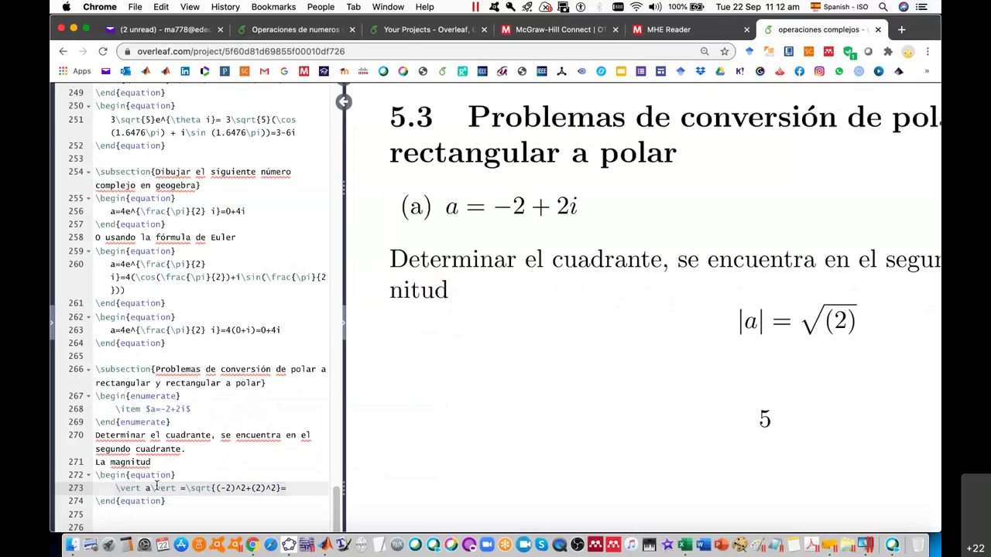
pyautogui.write('\\sqrt')
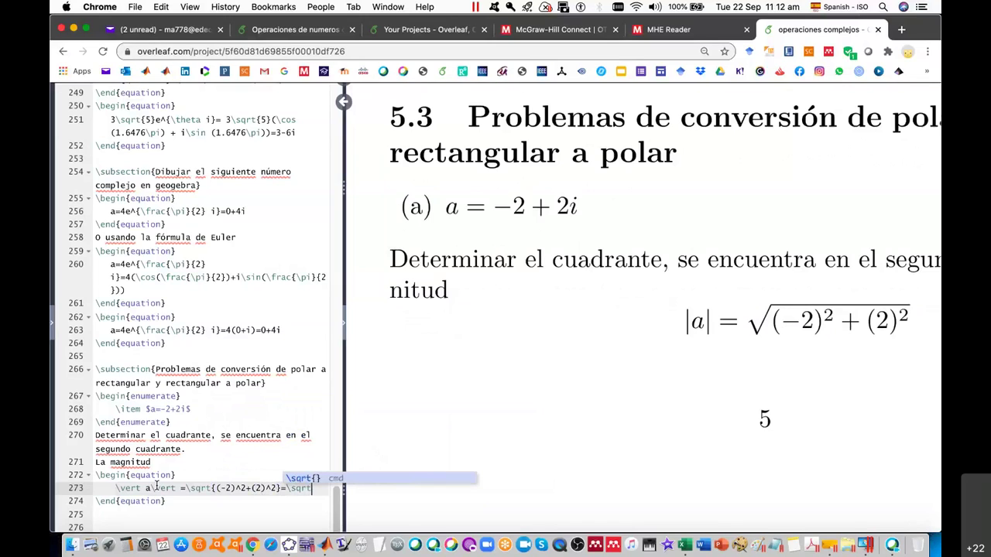
pyautogui.write('{')
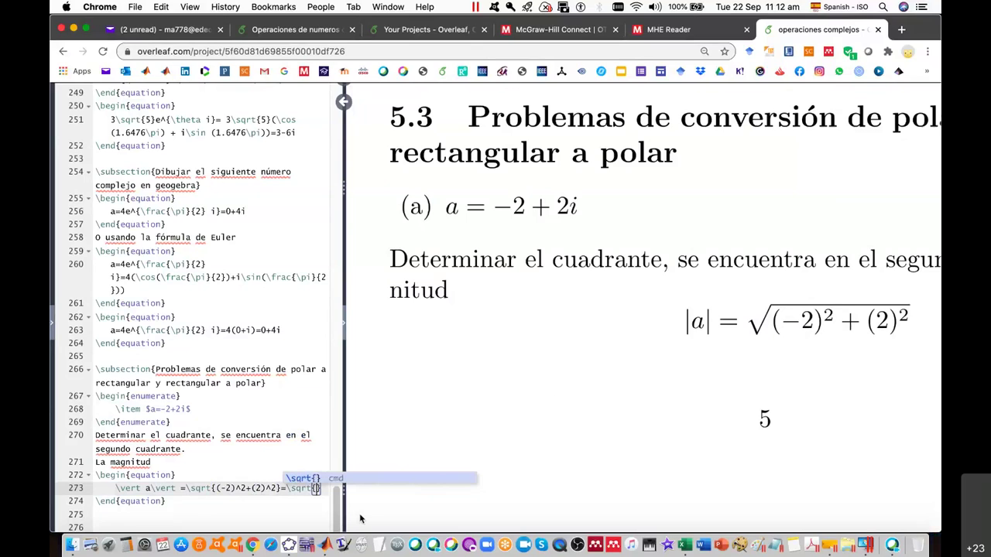
pyautogui.write('4+4')
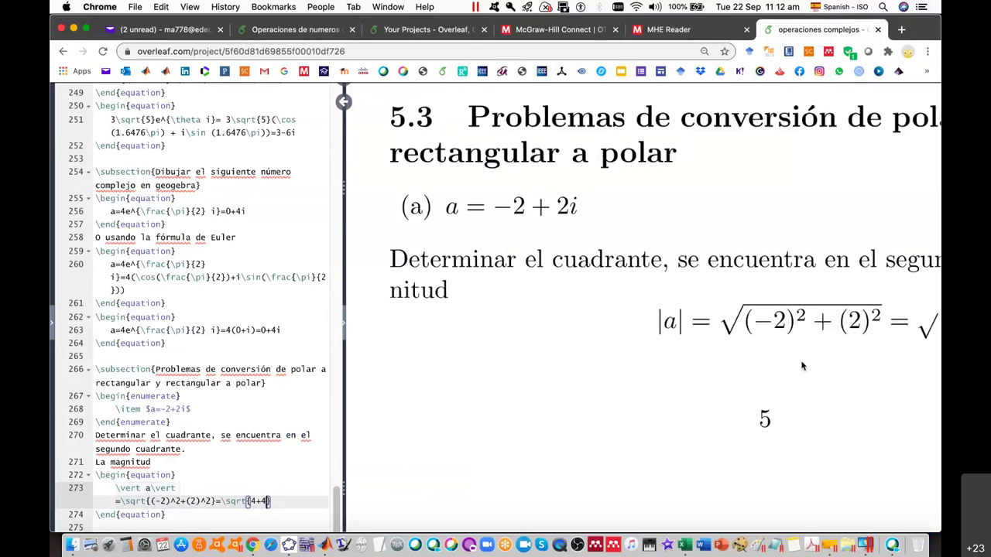
pyautogui.hscroll(2, 814, 396)
pyautogui.hscroll(2, 760, 454)
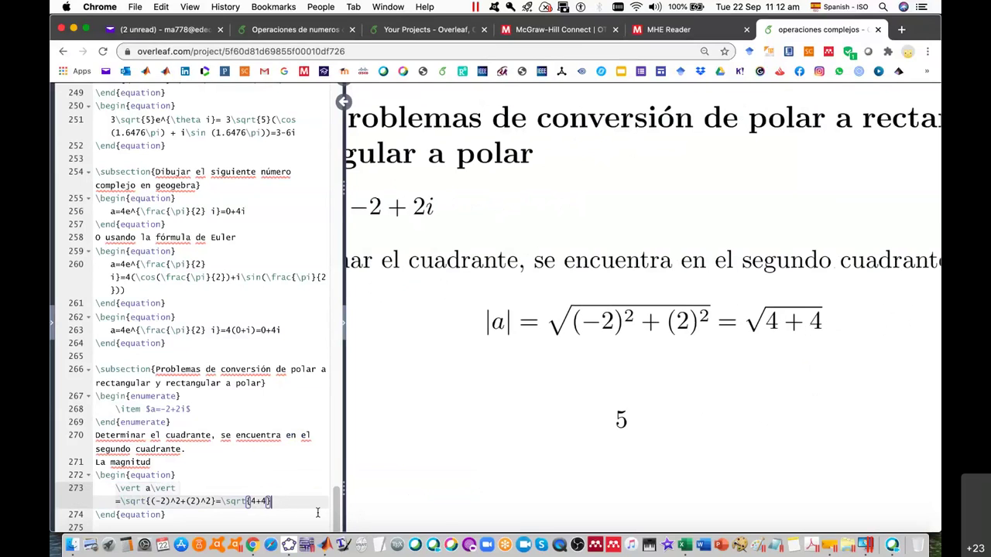
pyautogui.write('=')
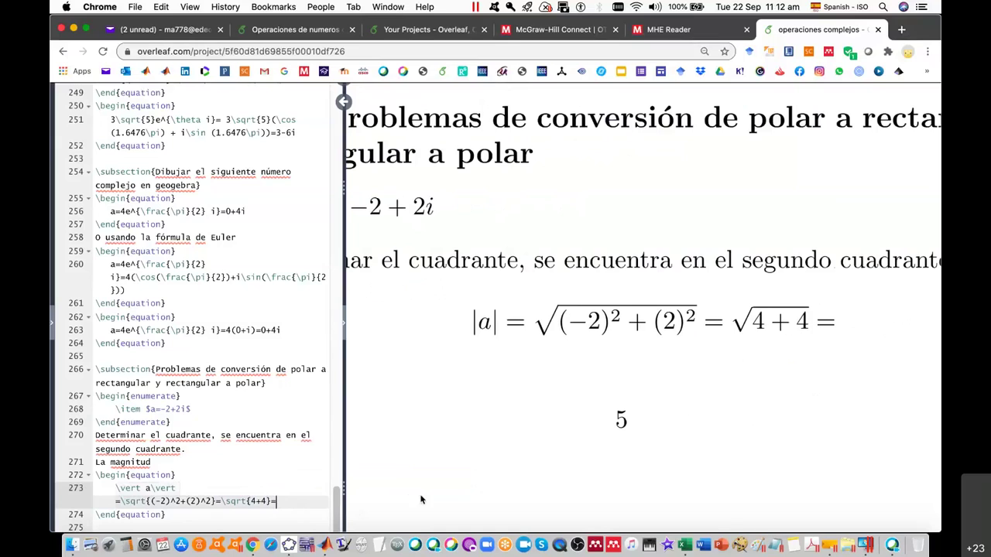
pyautogui.write('\\sqrt{}')
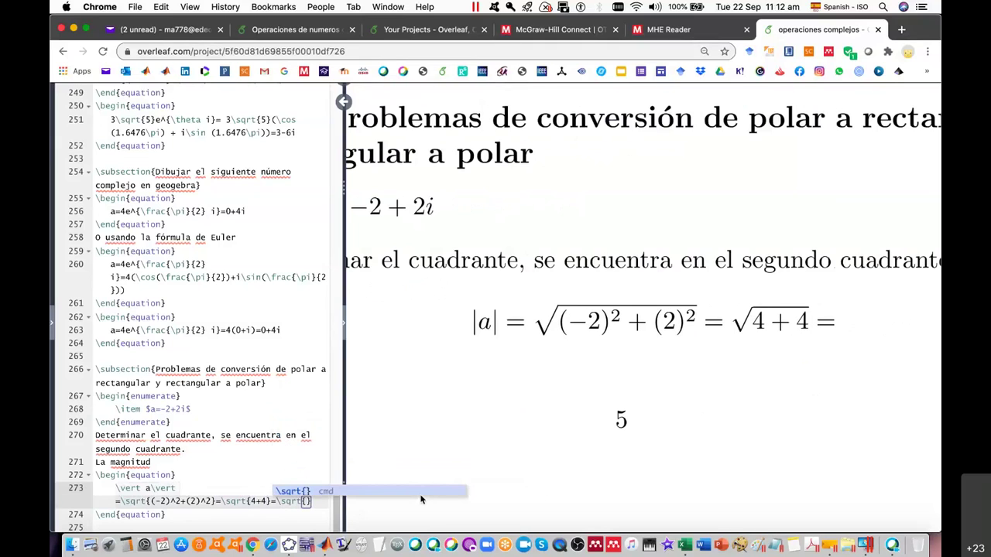
pyautogui.write('8')
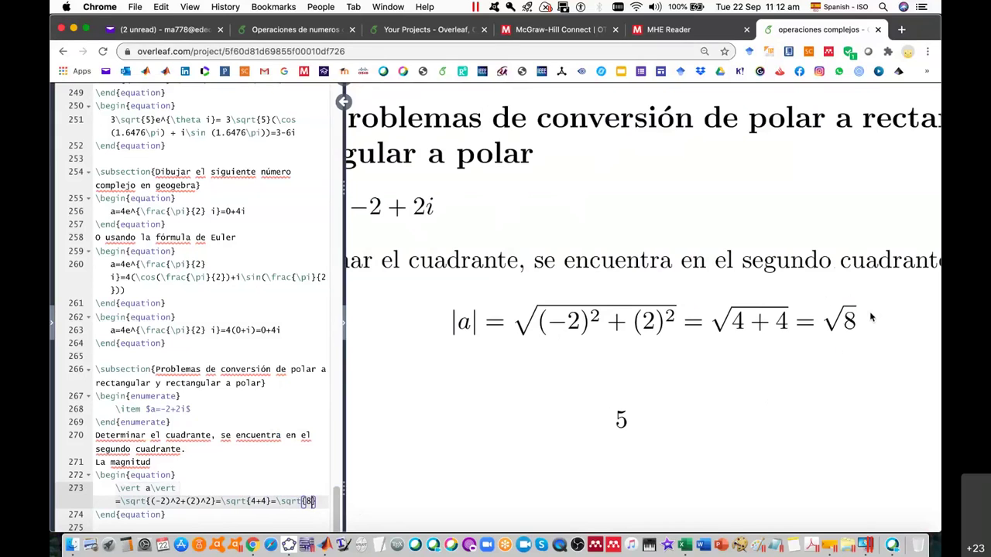
pyautogui.scroll(-2, 284, 405)
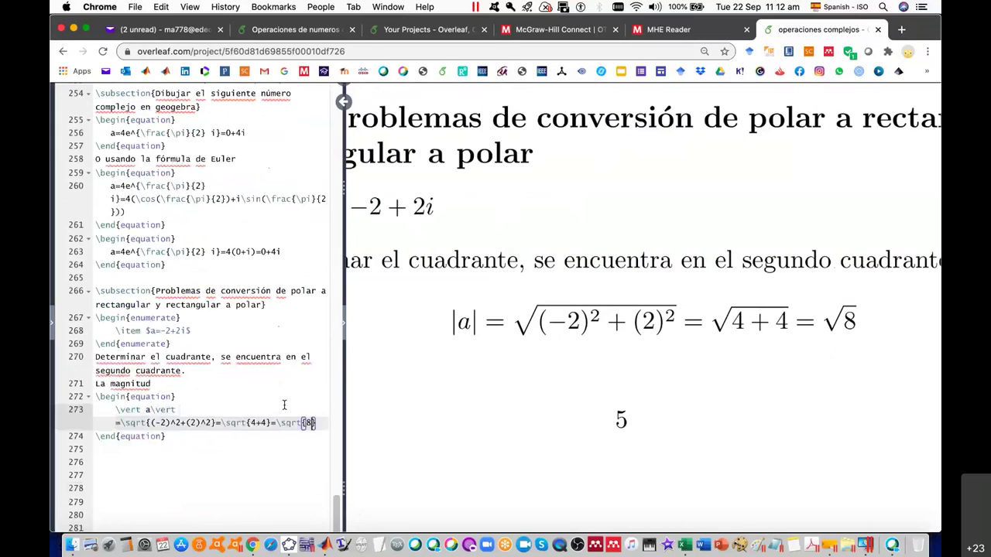
pyautogui.scroll(-1, 284, 405)
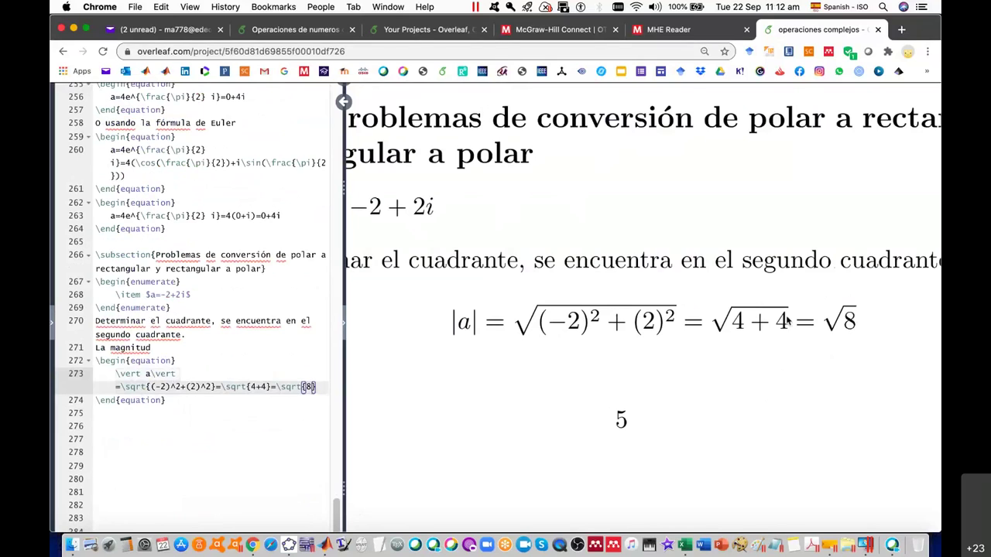
# Below the equation, type the line 'Los factores primos de $8=2*2*2$'.
pyautogui.press('Down')
pyautogui.press('Down')
pyautogui.write('Lo')
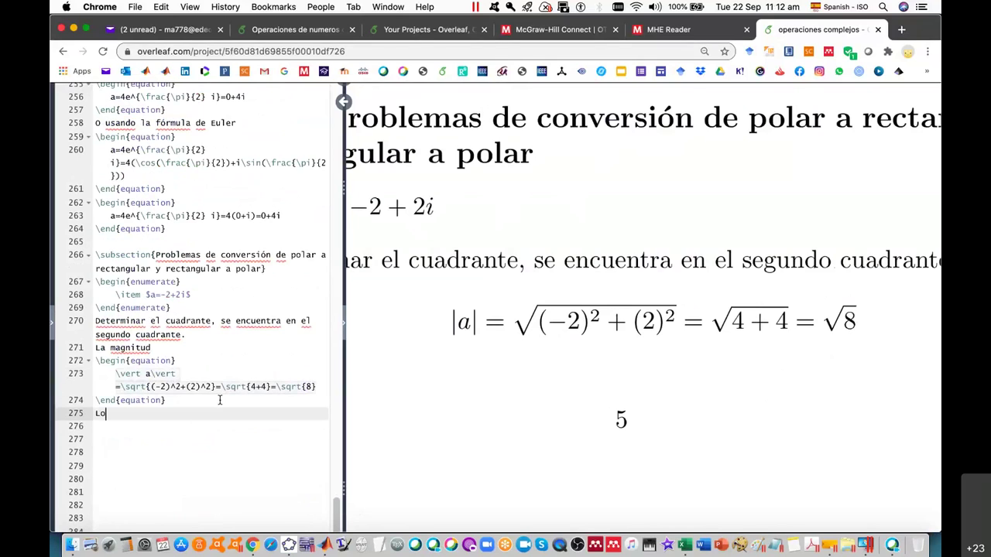
pyautogui.write('s facrores')
pyautogui.press('BackSpace')
pyautogui.press('BackSpace')
pyautogui.press('BackSpace')
pyautogui.write('tores primos de ')
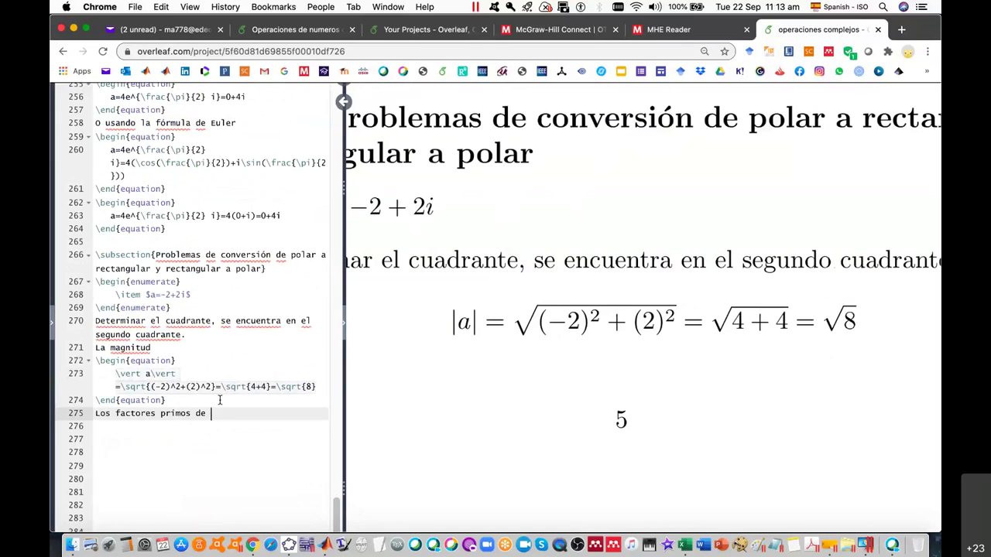
pyautogui.write('8=')
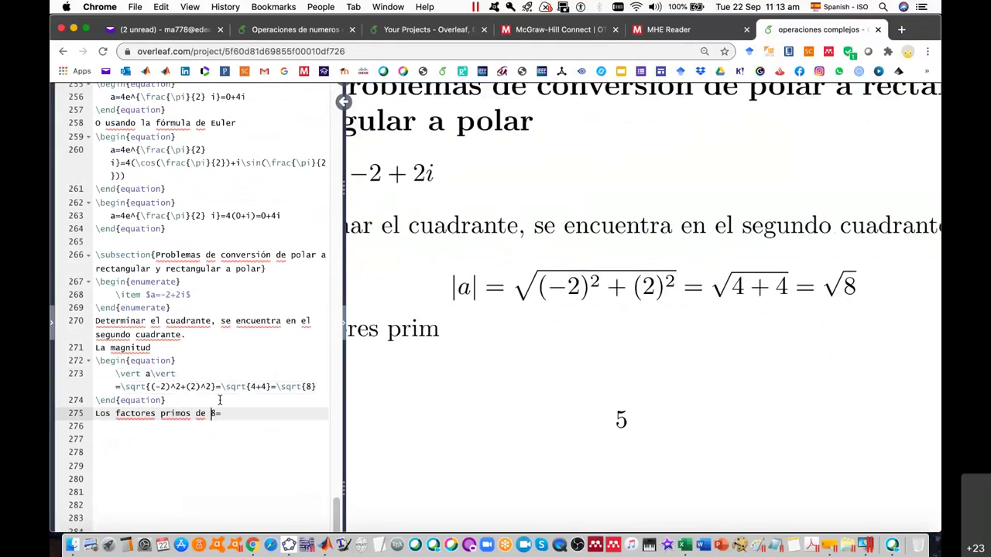
pyautogui.write('$')
pyautogui.press('Right')
pyautogui.press('Right')
pyautogui.write('$8=')
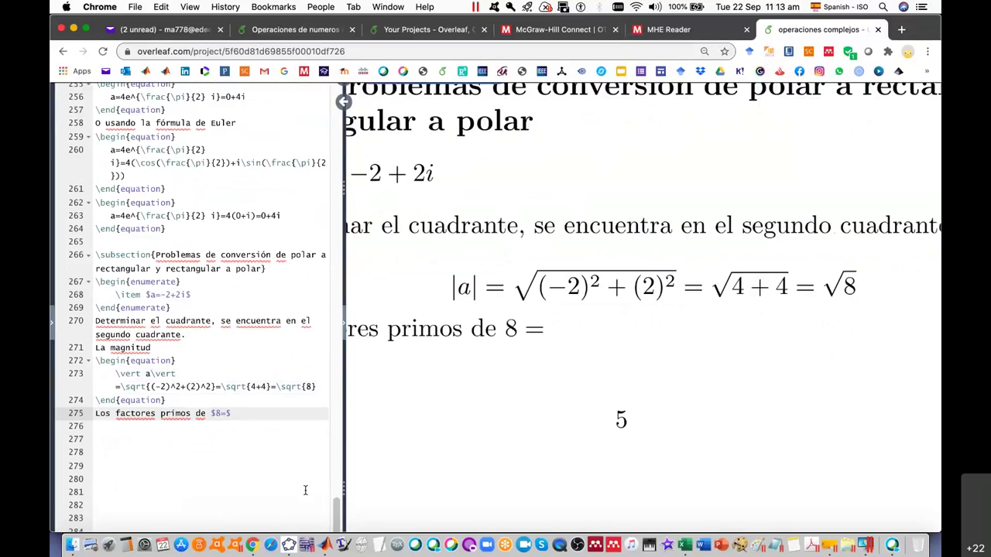
pyautogui.write('2*2*2')
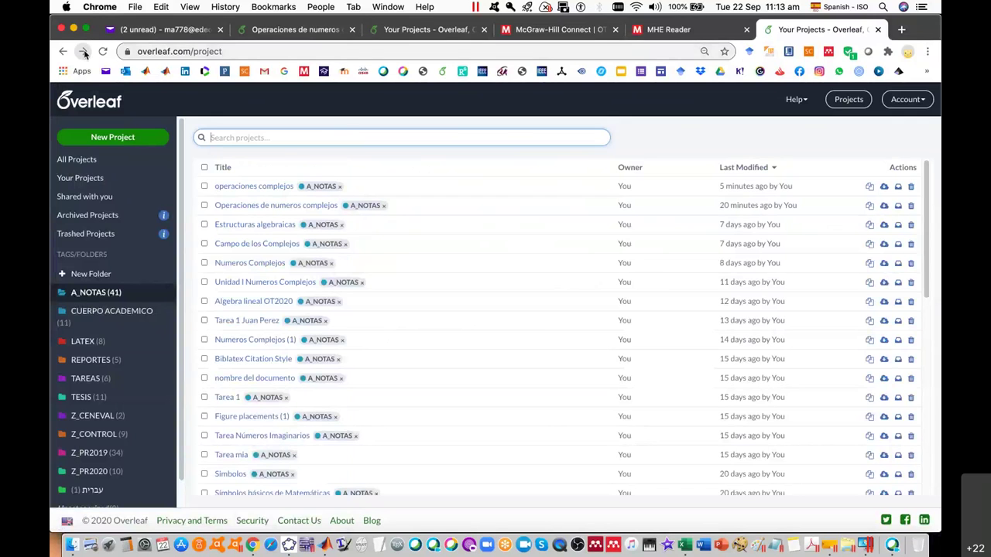
# Reopen the 'operaciones complejos' project, hide the file tree and widen the source editor.
pyautogui.click(260, 288)
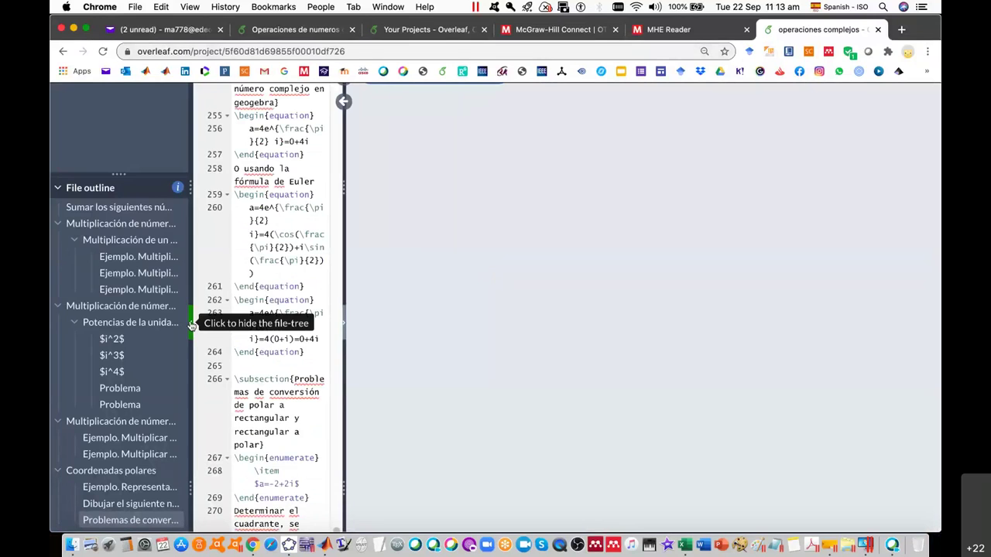
pyautogui.click(191, 325)
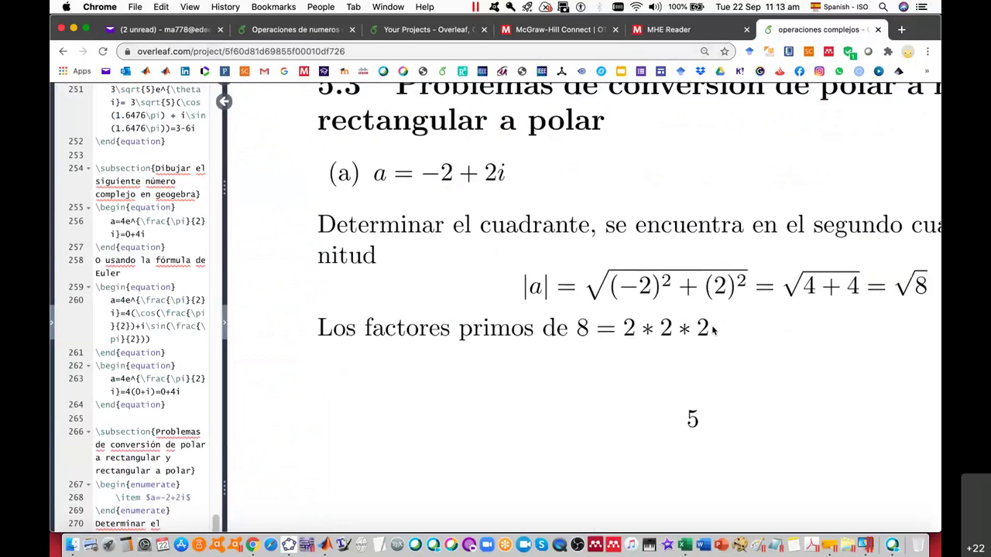
pyautogui.hscroll(2, 712, 394)
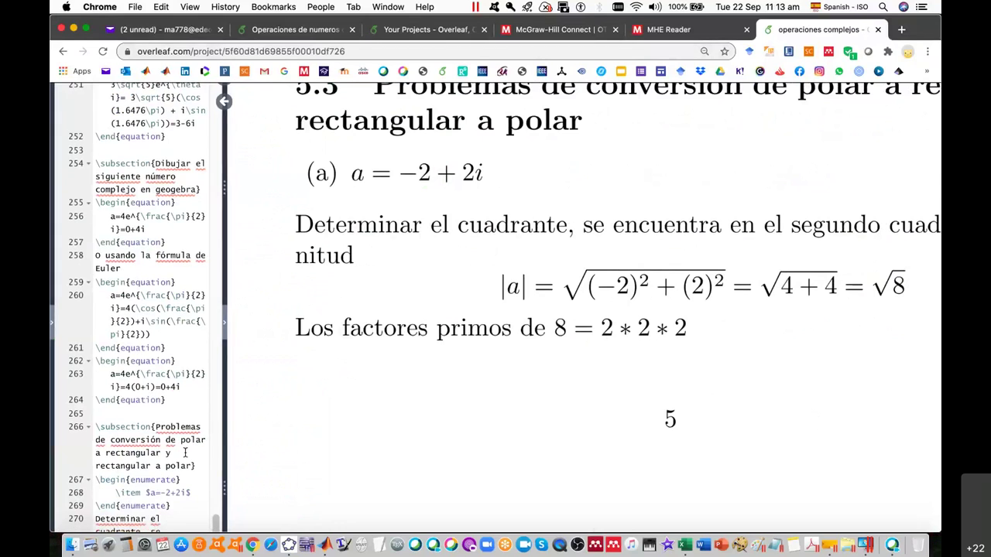
pyautogui.scroll(-5, 186, 434)
pyautogui.moveTo(225, 430); pyautogui.dragTo(264, 429)
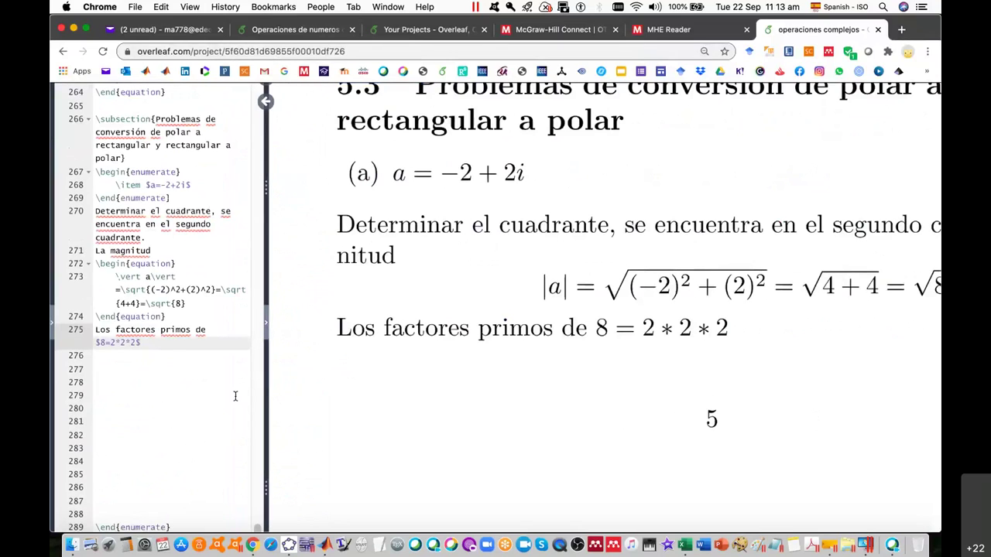
# Extend the prime-factor math to read 8=2*2*2=2(2)^2.
pyautogui.write('=2^{3}')
pyautogui.write('^2')
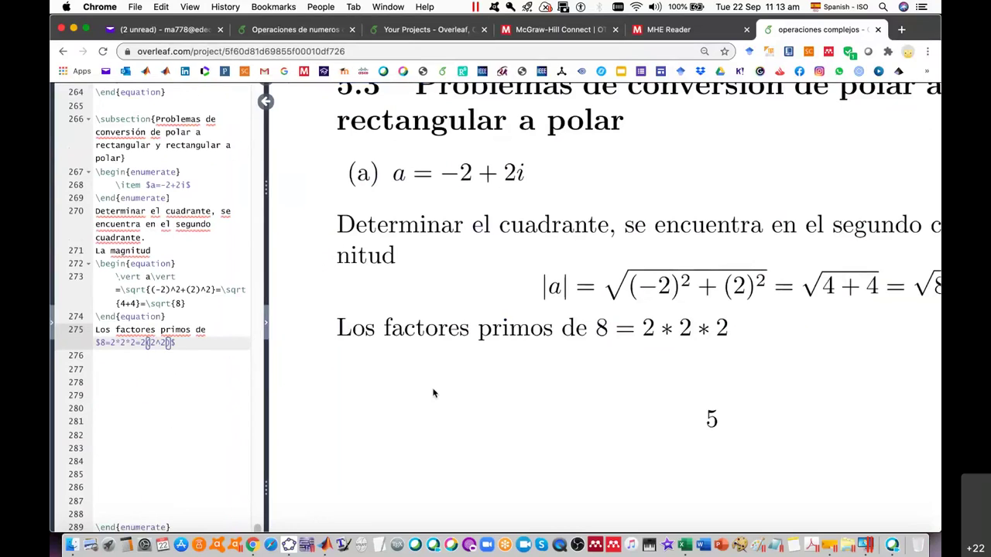
pyautogui.press('Right')
pyautogui.press('Right')
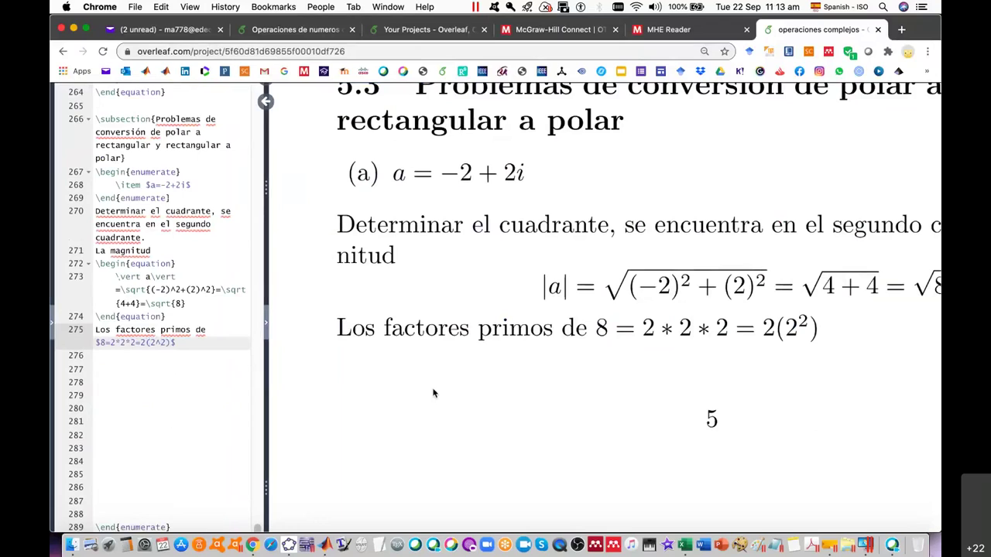
pyautogui.write(')')
pyautogui.press('BackSpace')
pyautogui.hscroll(2, 838, 367)
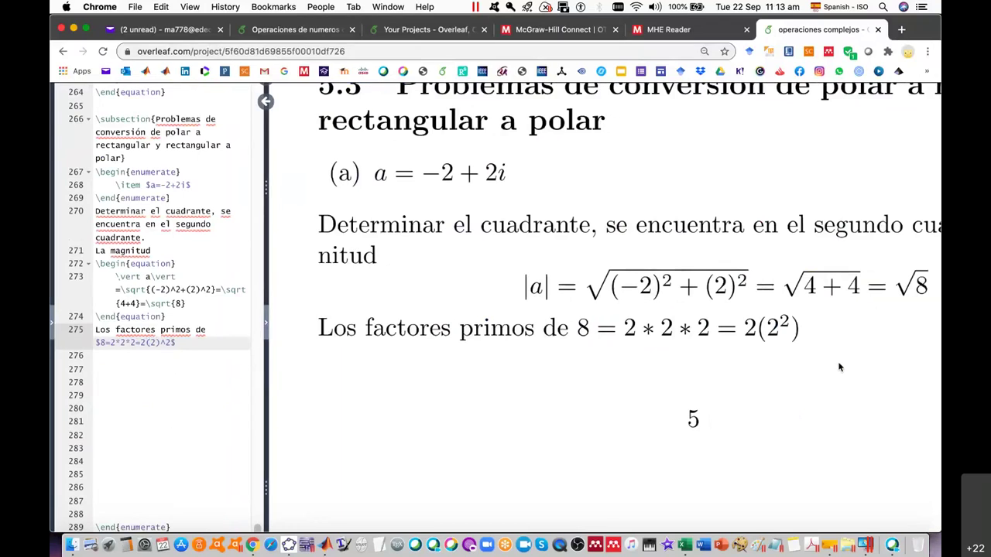
pyautogui.hscroll(2, 840, 367)
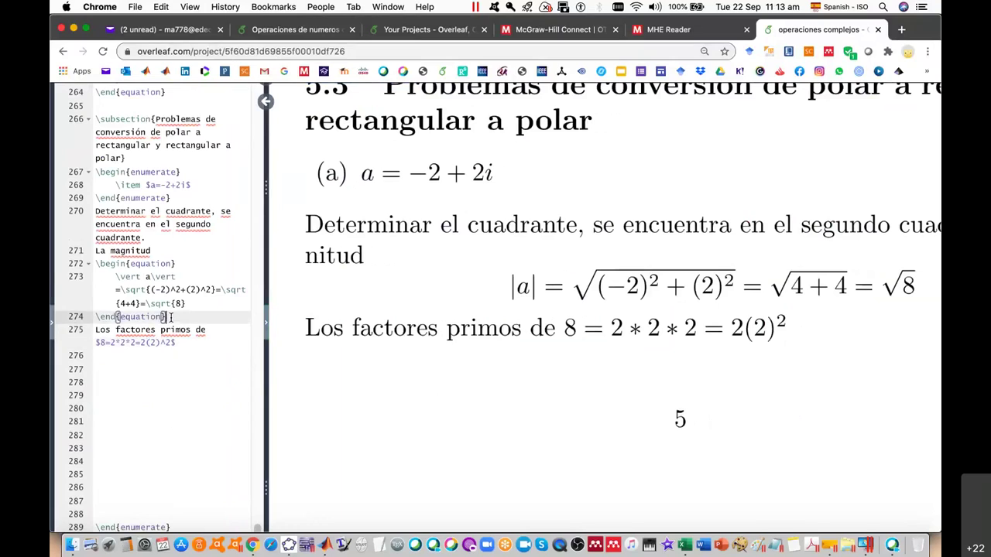
# Copy the magnitude equation below the prime-factor line and trim it to |a| = √8.
pyautogui.moveTo(168, 322); pyautogui.dragTo(85, 275)
pyautogui.press('super+c')
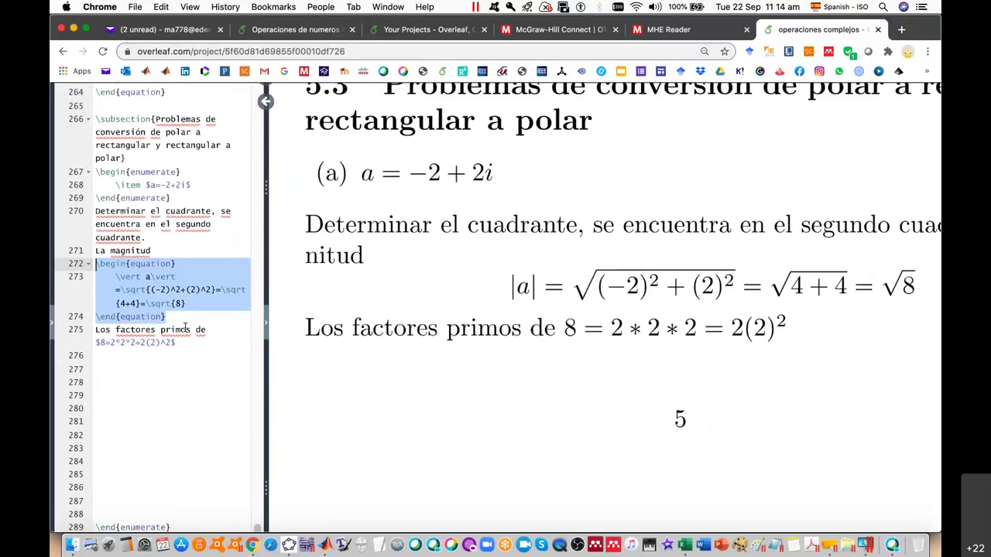
pyautogui.click(193, 342)
pyautogui.press('Return')
pyautogui.press('super+v')
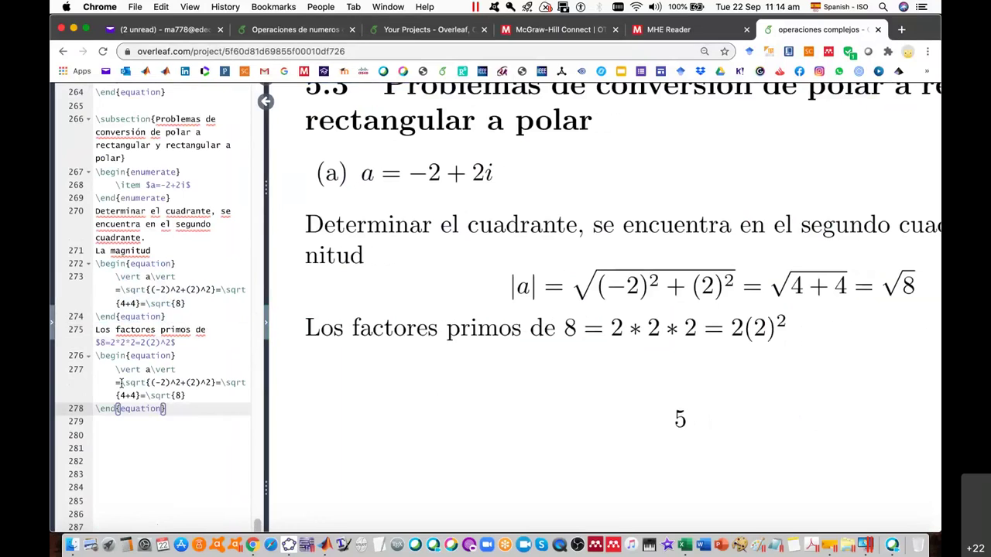
pyautogui.moveTo(121, 383)
pyautogui.mouseDown()
pyautogui.moveTo(243, 382)
pyautogui.moveTo(147, 395)
pyautogui.mouseUp()
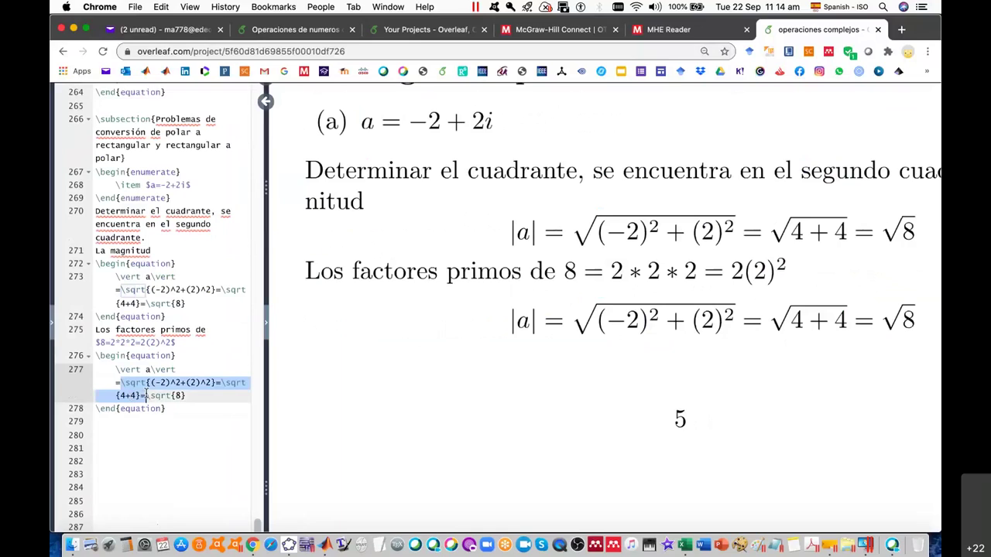
pyautogui.press('BackSpace')
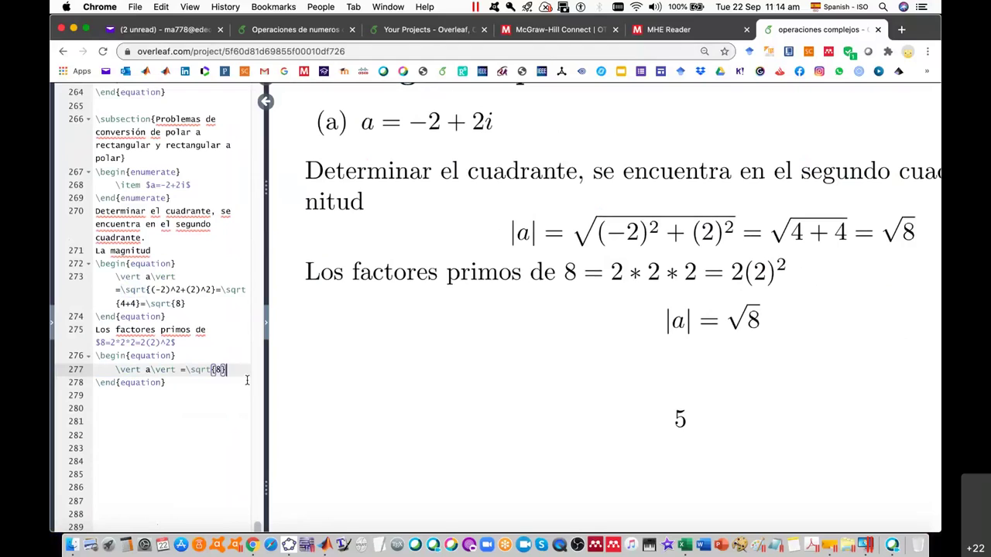
# Extend the new equation to =\sqrt{2}\sqrt{2^2}.
pyautogui.write('=\\')
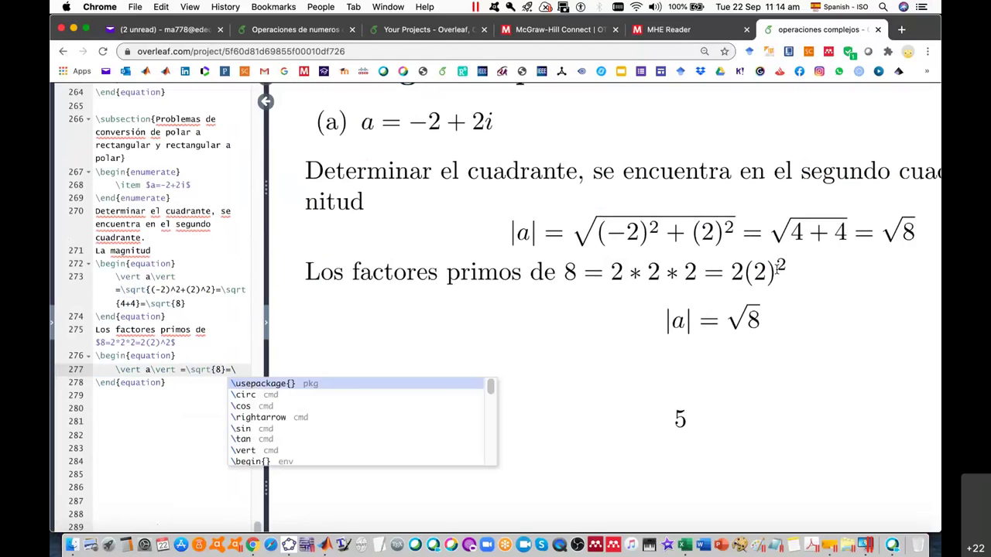
pyautogui.write('sqrt')
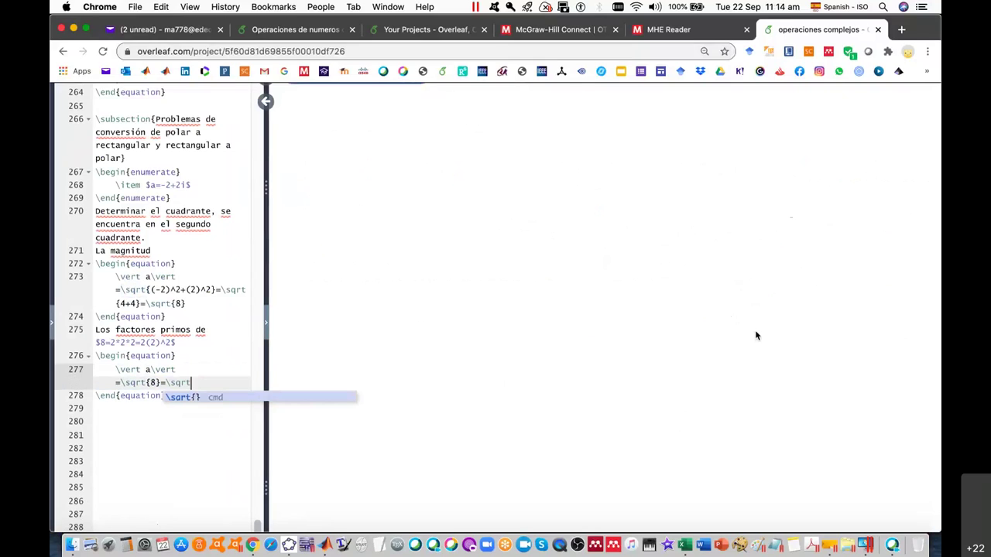
pyautogui.write('{')
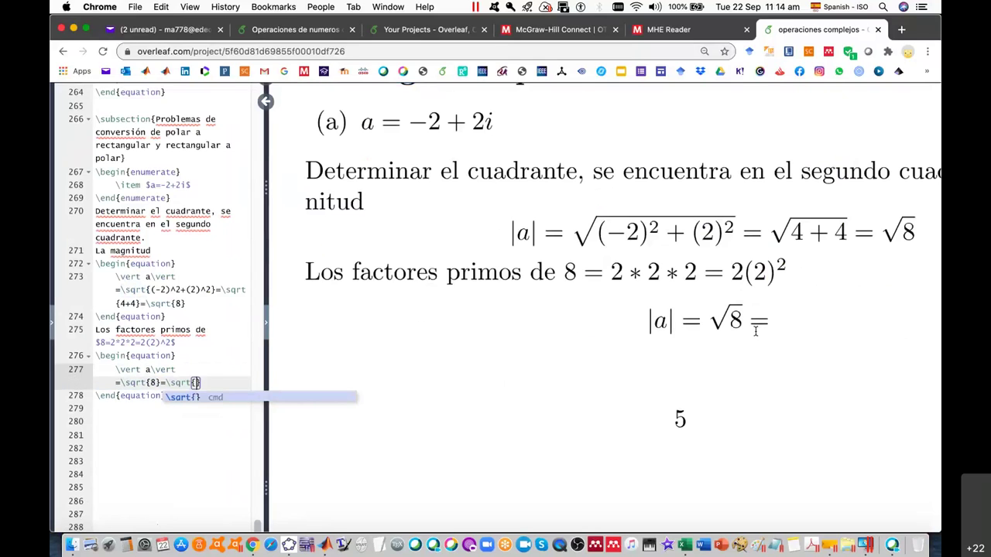
pyautogui.write('2')
pyautogui.press('Right')
pyautogui.write('\\s')
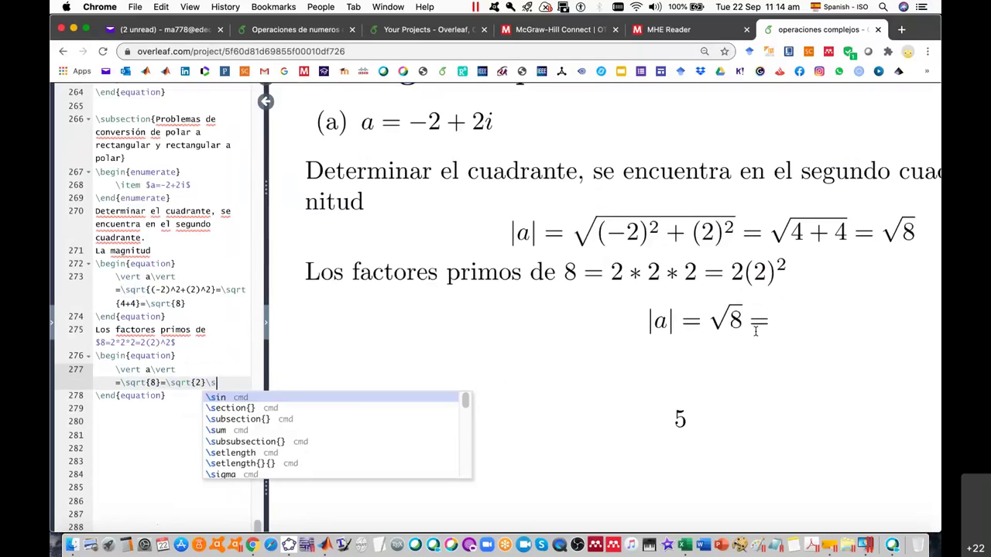
pyautogui.write('qrt')
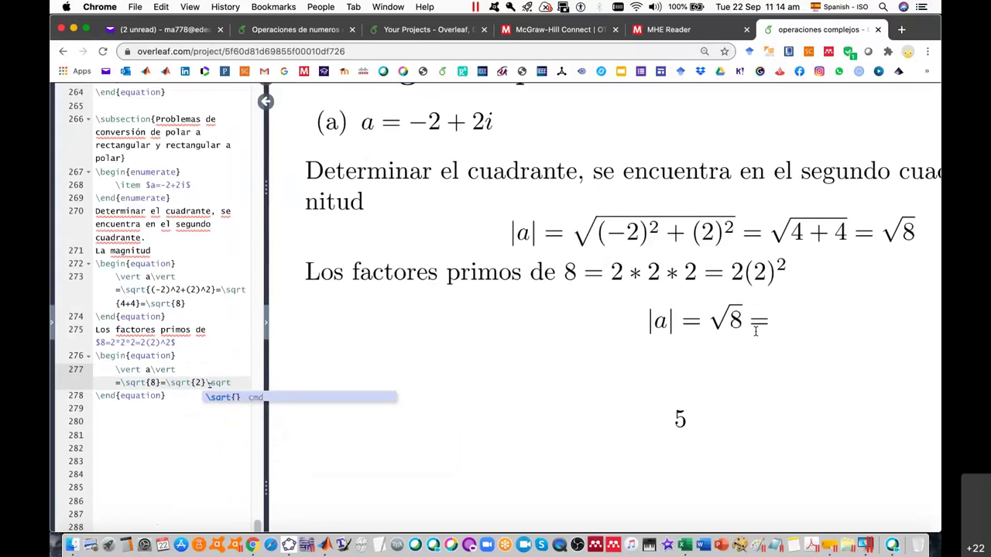
pyautogui.press('Escape')
pyautogui.write('{(')
pyautogui.press('Down')
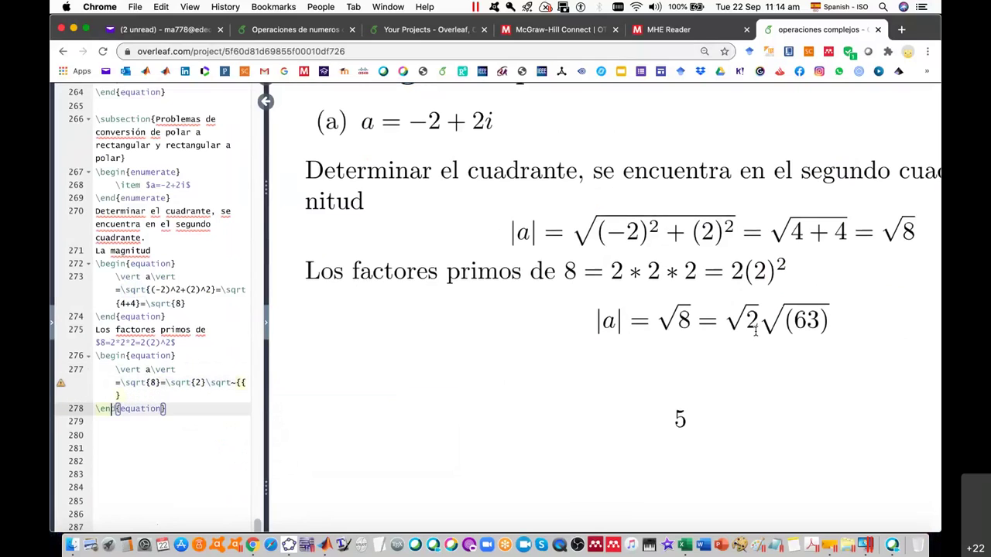
pyautogui.press('Left')
pyautogui.press('Left')
pyautogui.press('Left')
pyautogui.press('Up')
pyautogui.write(')')
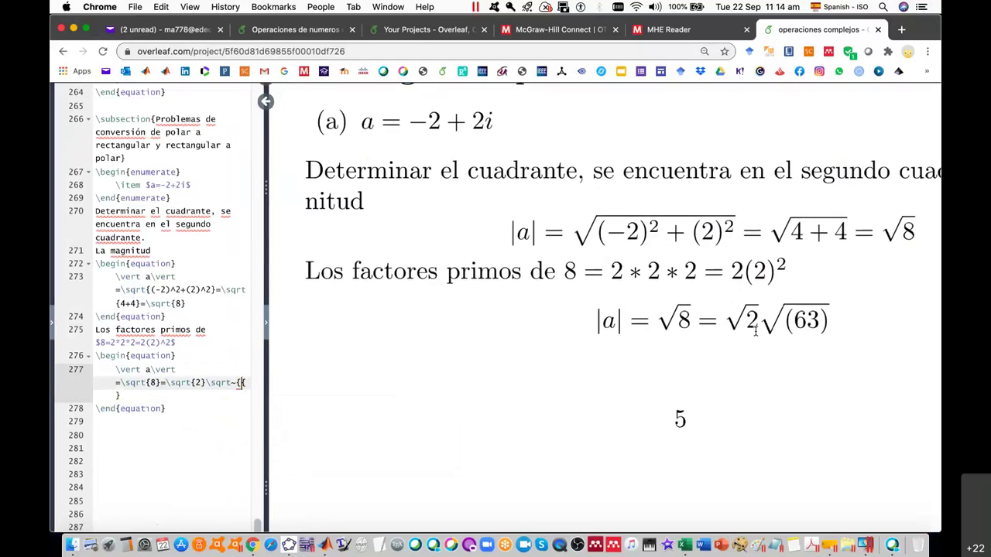
pyautogui.press('BackSpace')
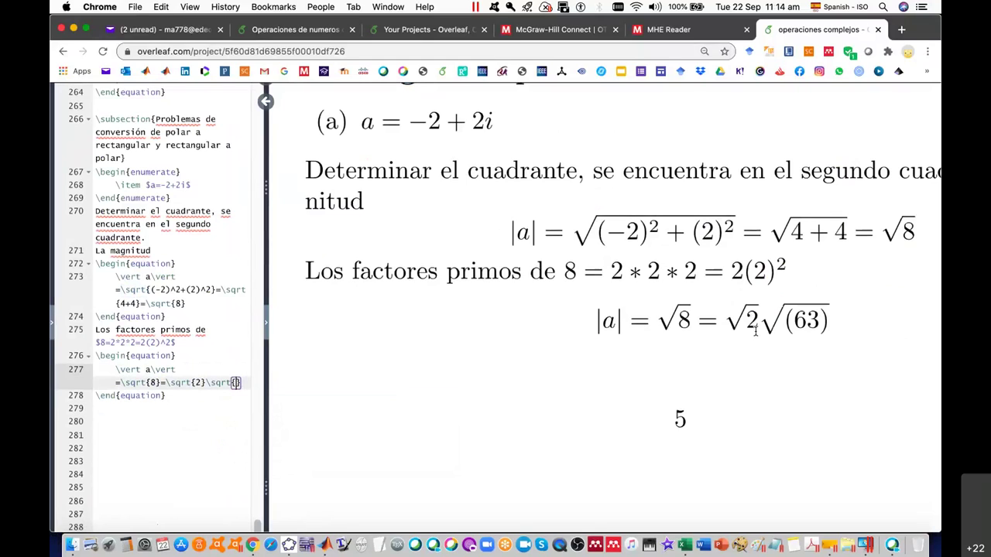
pyautogui.write('2^2')
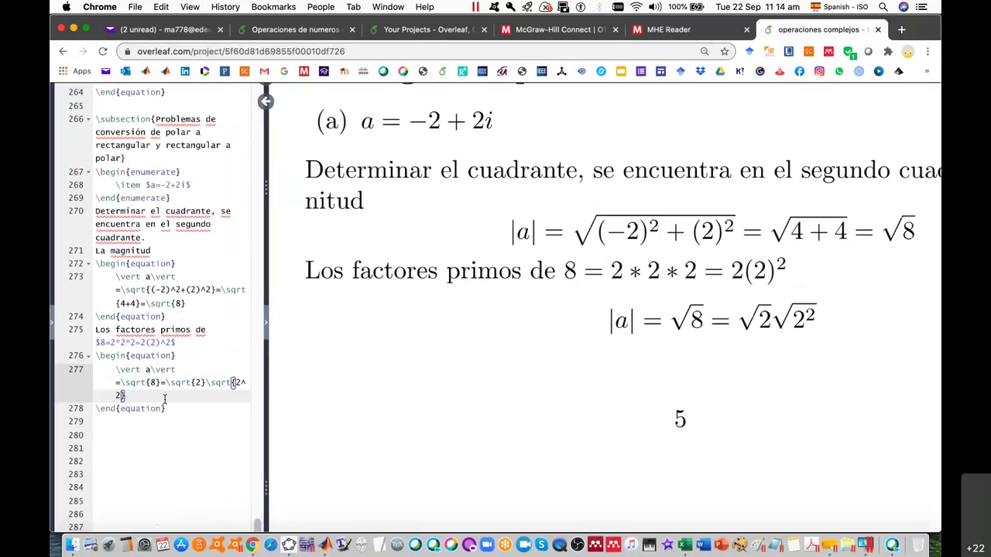
# Append =2\sqrt{2} to the second magnitude equation.
pyautogui.write('}=')
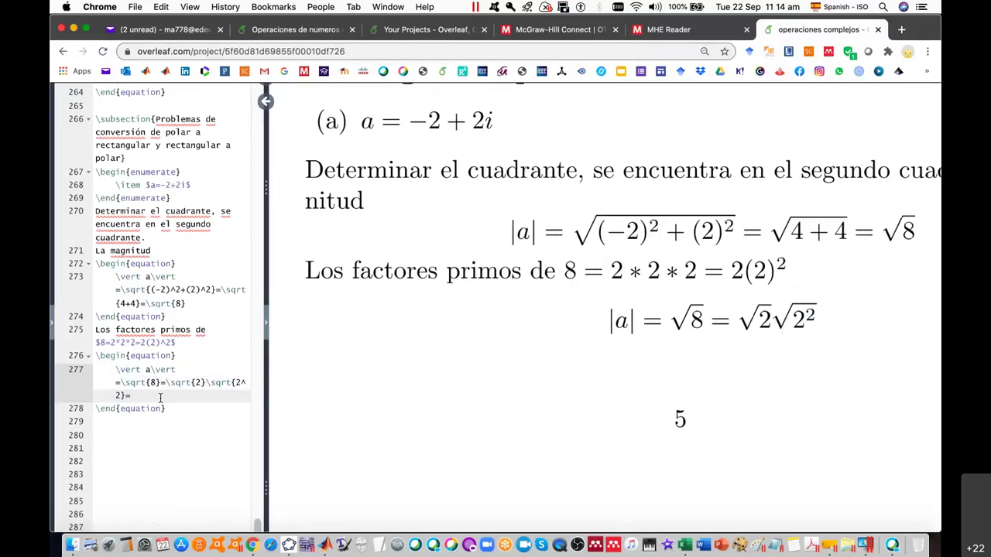
pyautogui.write('\\2')
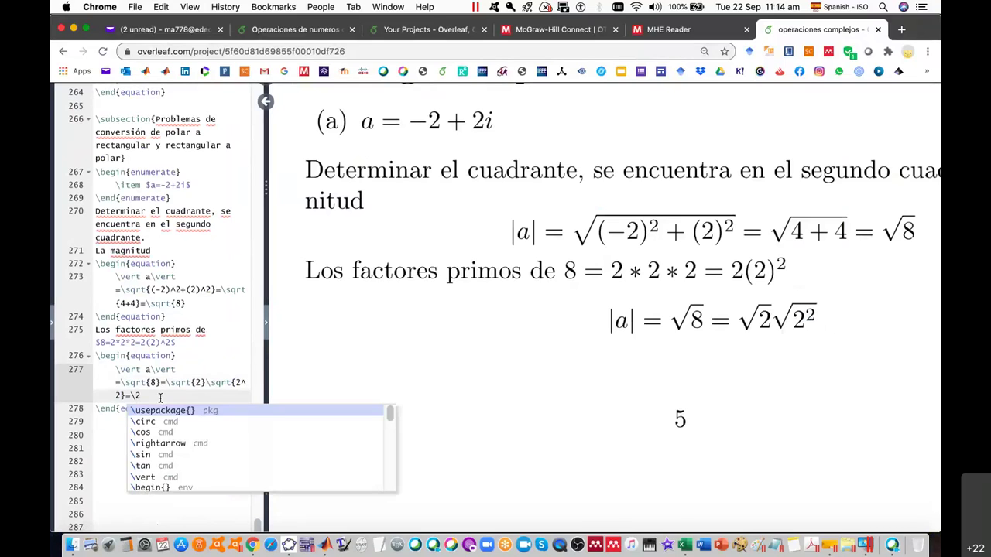
pyautogui.press('BackSpace')
pyautogui.write('\\sq')
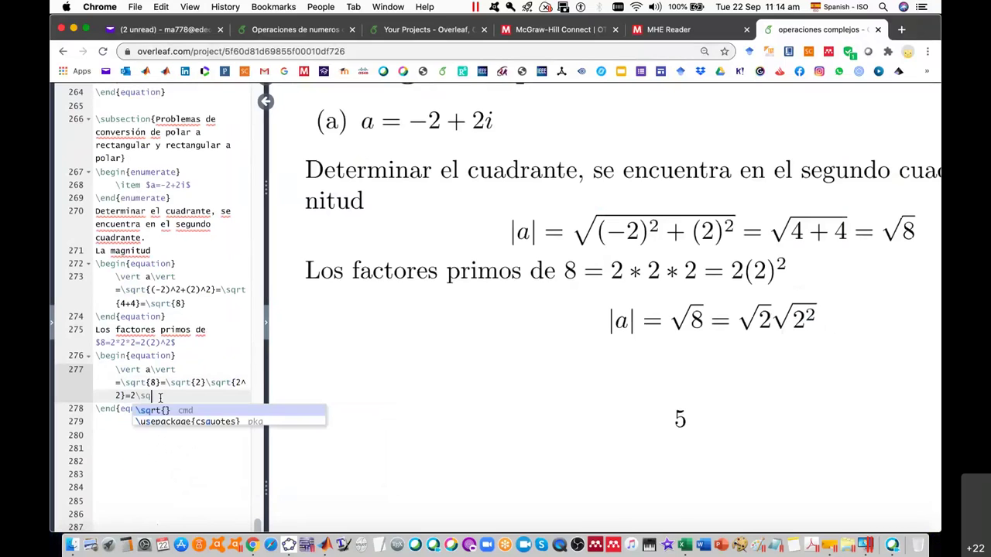
pyautogui.write('rt{')
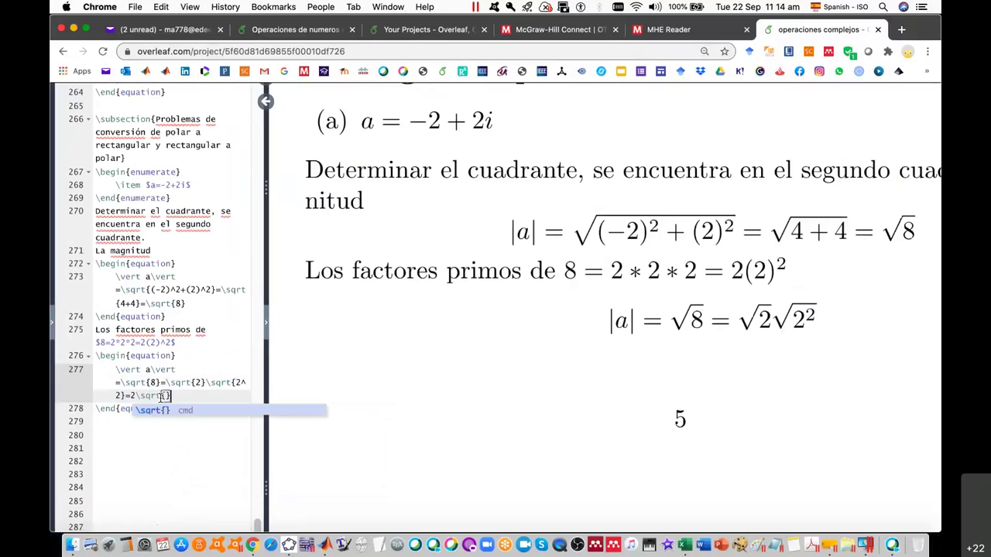
pyautogui.write('2')
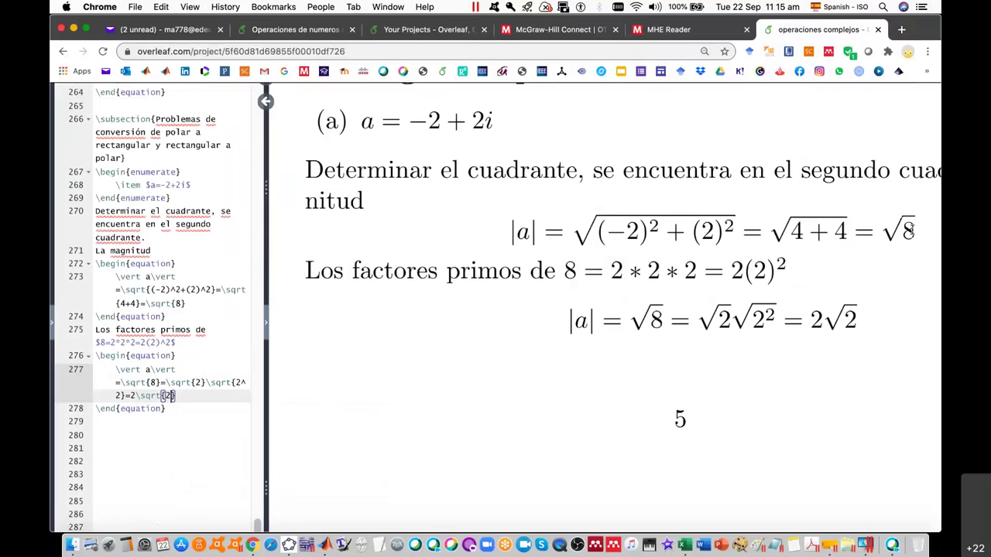
# In MATLAB, clear the screen and confirm sqrt(8) and 2*sqrt(2) both give 2.8284, then switch to Excel.
pyautogui.click(326, 546)
pyautogui.write('clc')
pyautogui.press('Return')
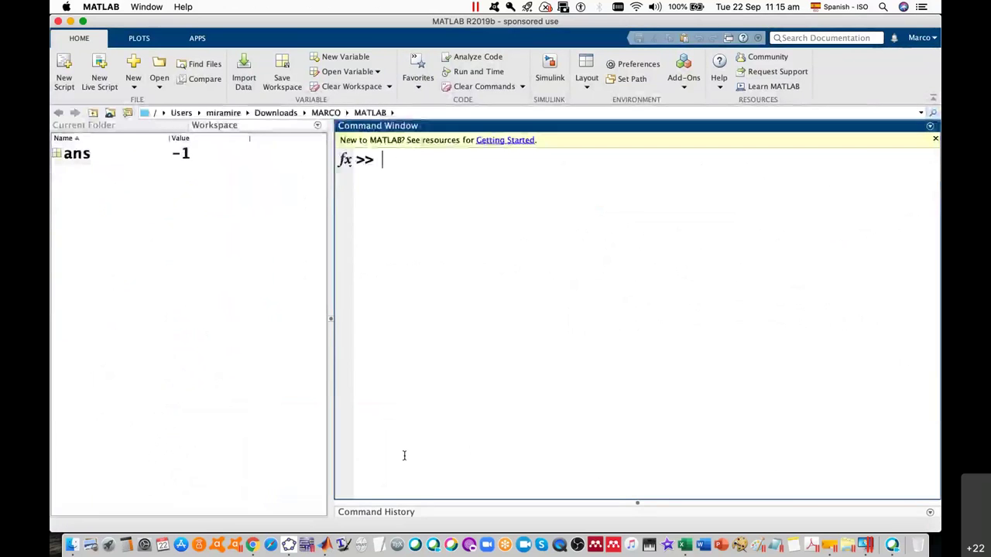
pyautogui.write('sqrt(')
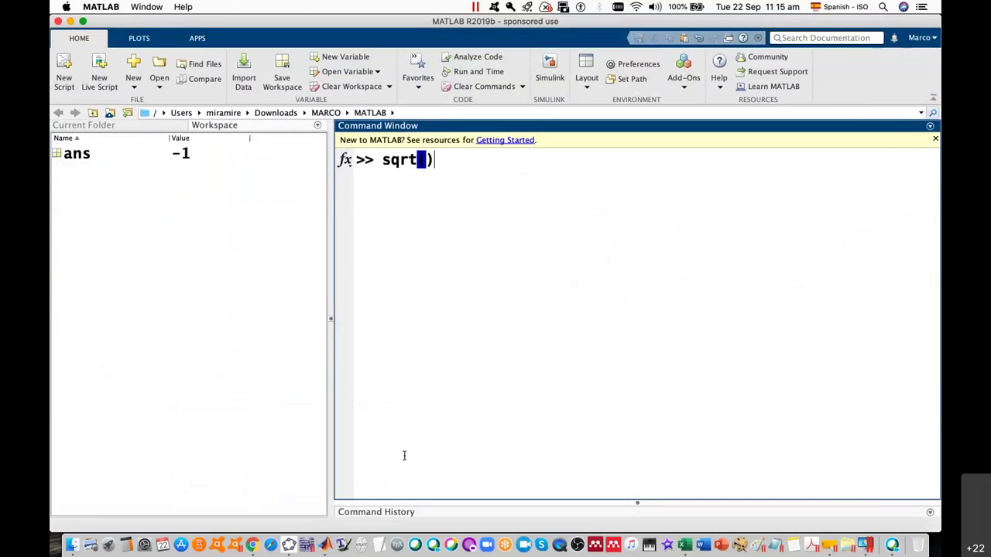
pyautogui.write('8')
pyautogui.press('Return')
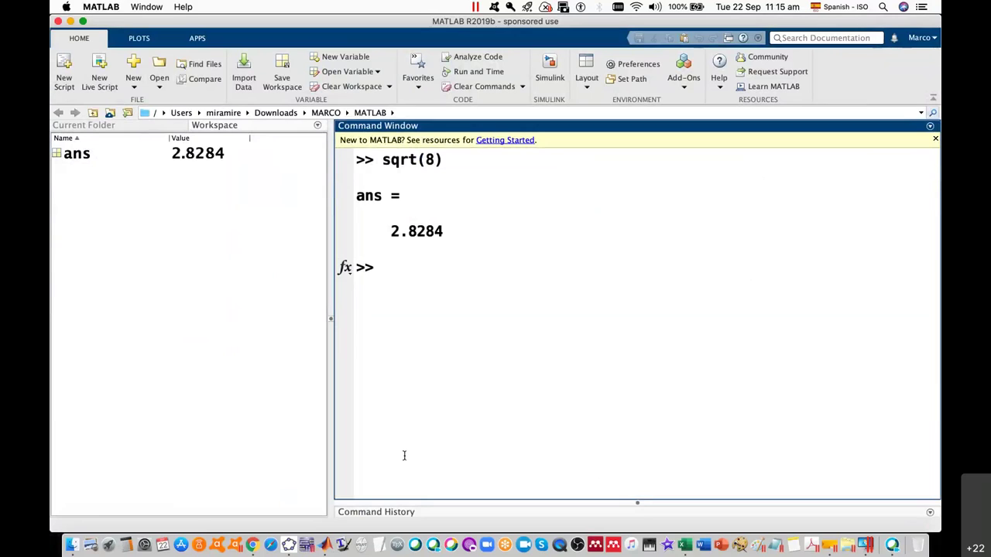
pyautogui.write('2*')
pyautogui.write('sqrt()')
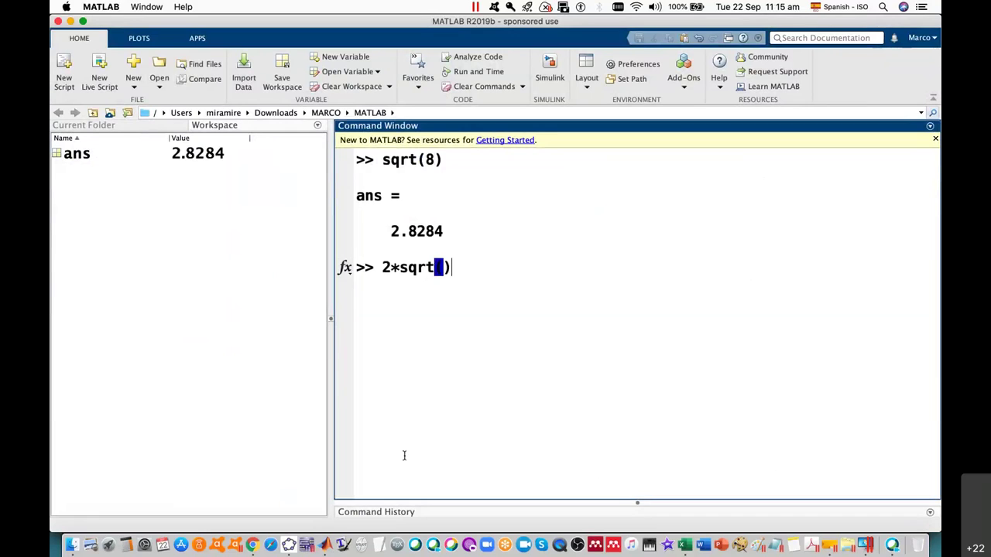
pyautogui.press('Left')
pyautogui.write('2')
pyautogui.press('Return')
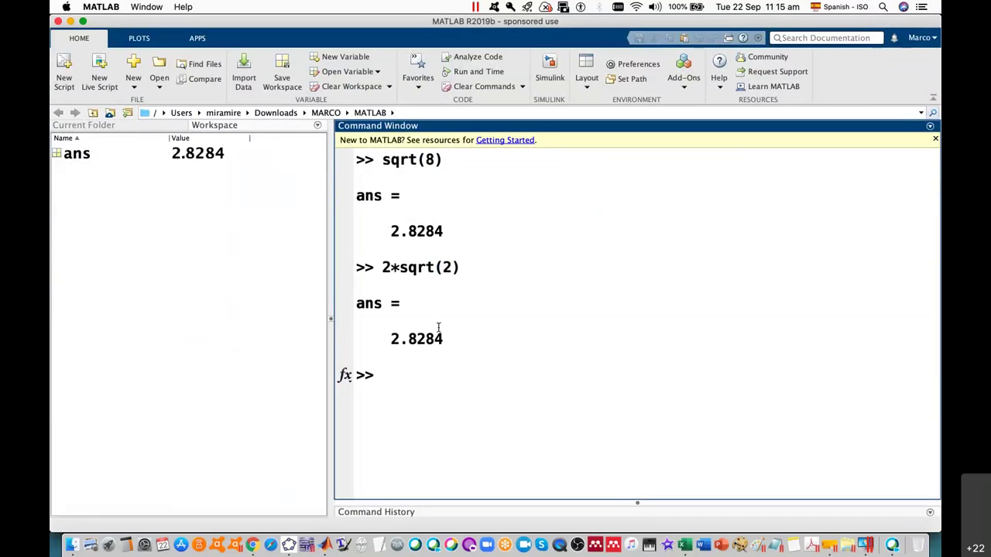
pyautogui.click(685, 546)
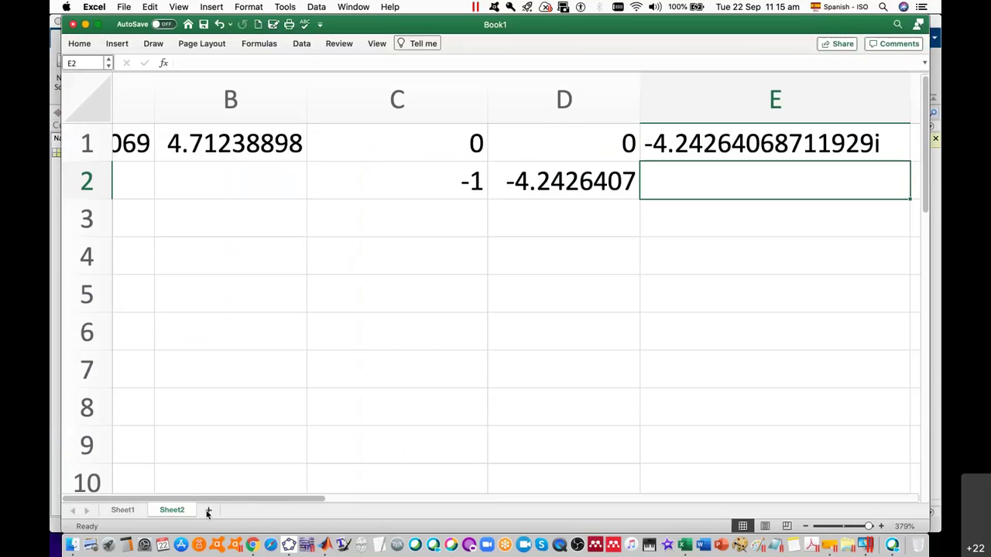
# Add Sheet3 and enter =sqrt(8) in A1, giving 2.82842712.
pyautogui.click(207, 513)
pyautogui.scroll(3, 197, 288)
pyautogui.scroll(2, 197, 289)
pyautogui.scroll(2, 198, 289)
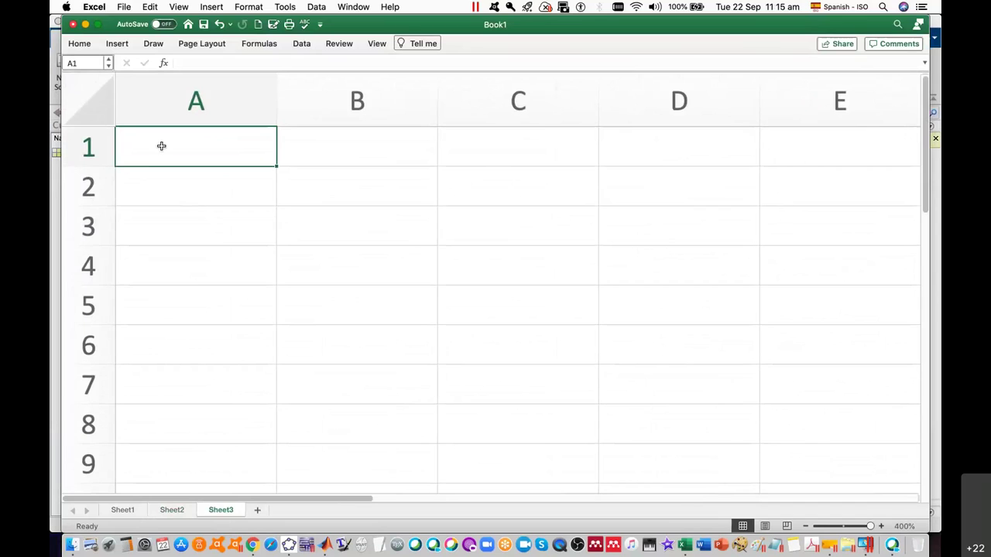
pyautogui.write('=')
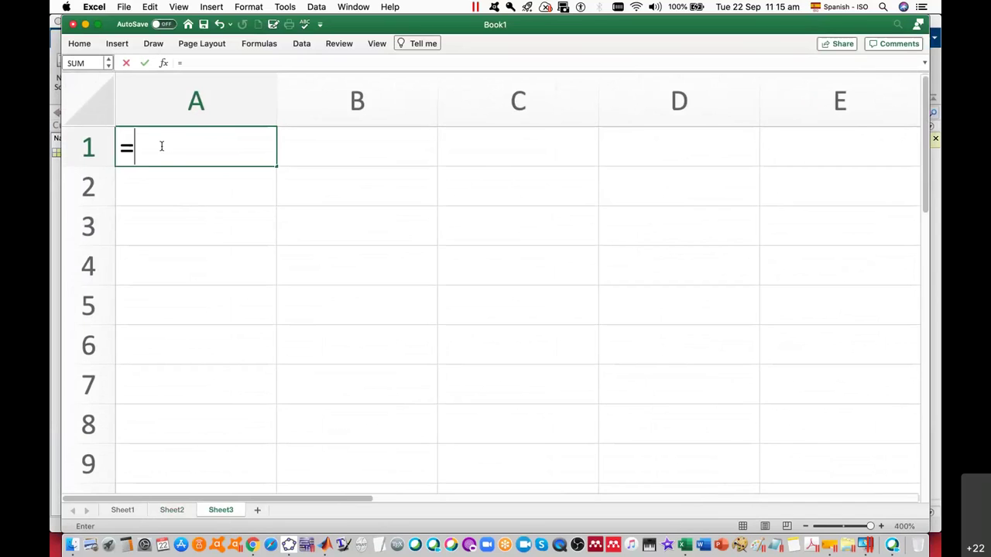
pyautogui.write('sqrt')
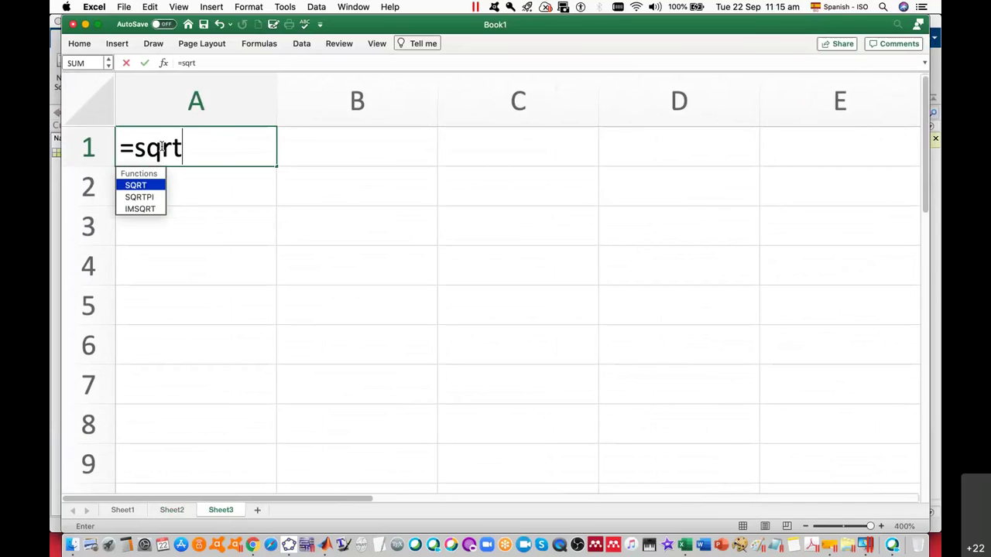
pyautogui.write('()')
pyautogui.press('Return')
pyautogui.press('Return')
pyautogui.write('8')
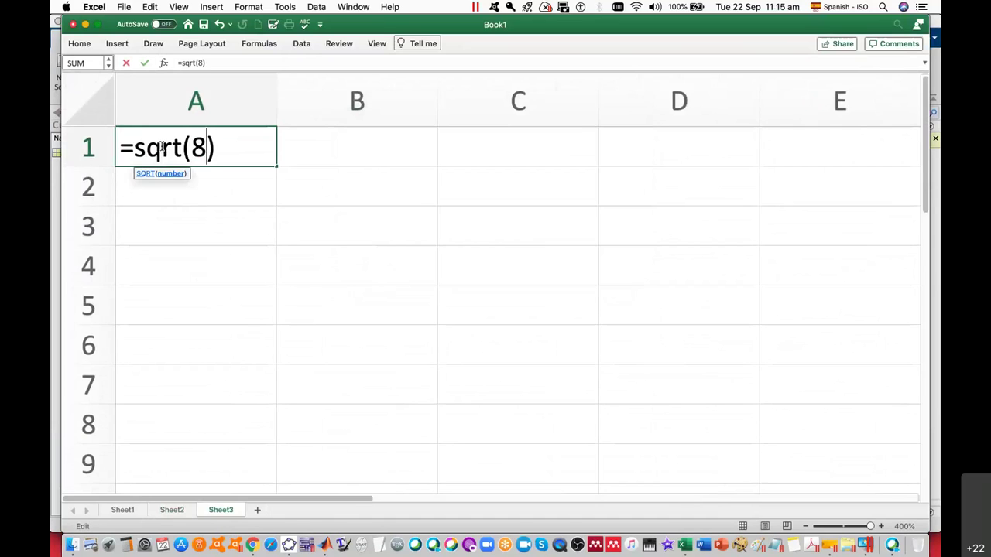
pyautogui.press('Return')
# Enter =2*sqrt(2) in A2, also giving 2.82842712, and return to MATLAB.
pyautogui.write('=2*')
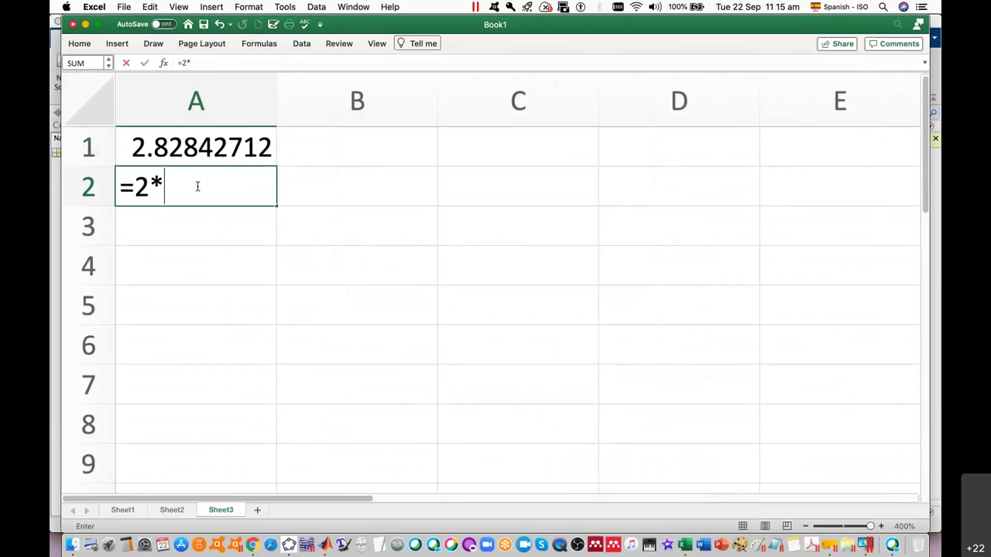
pyautogui.write('sqrt()')
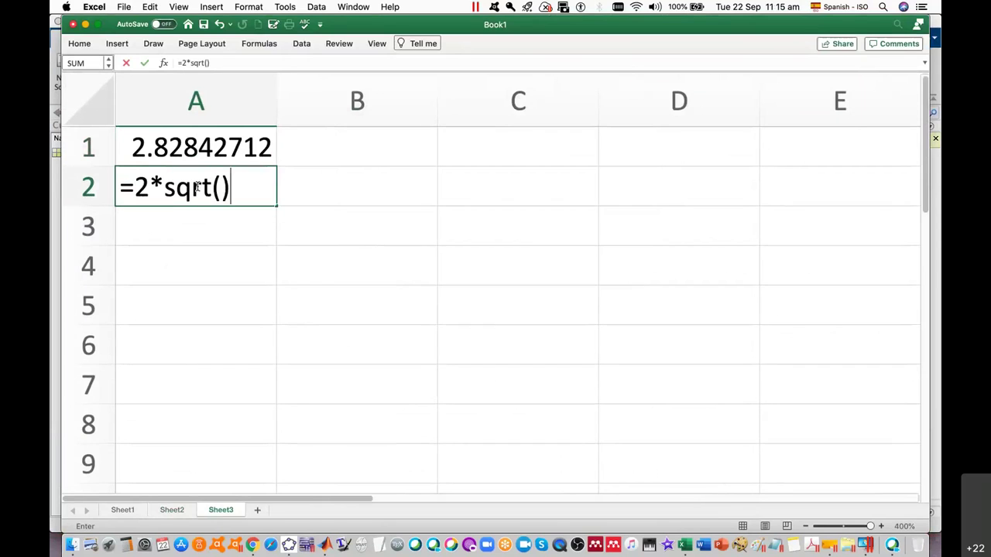
pyautogui.press('Return')
pyautogui.press('Return')
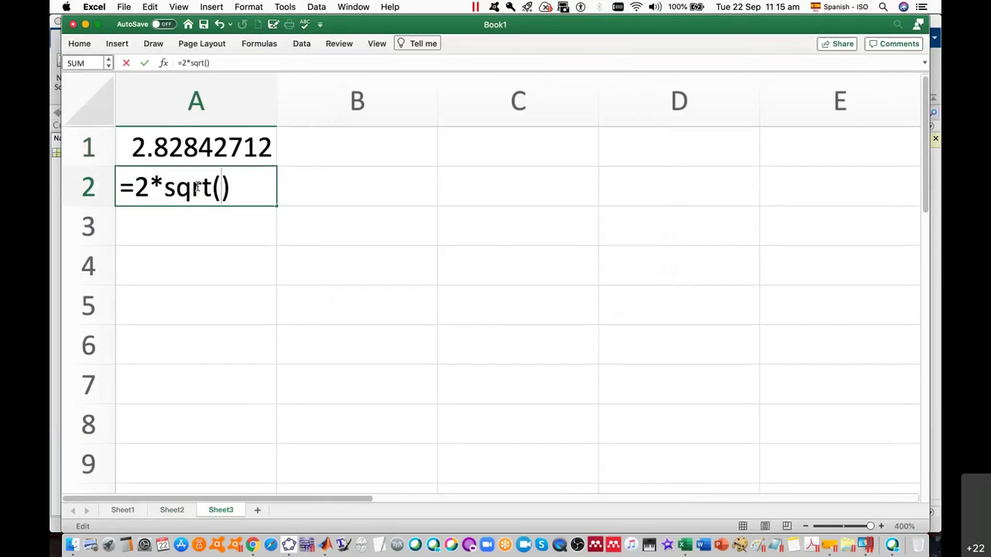
pyautogui.write('2')
pyautogui.press('Return')
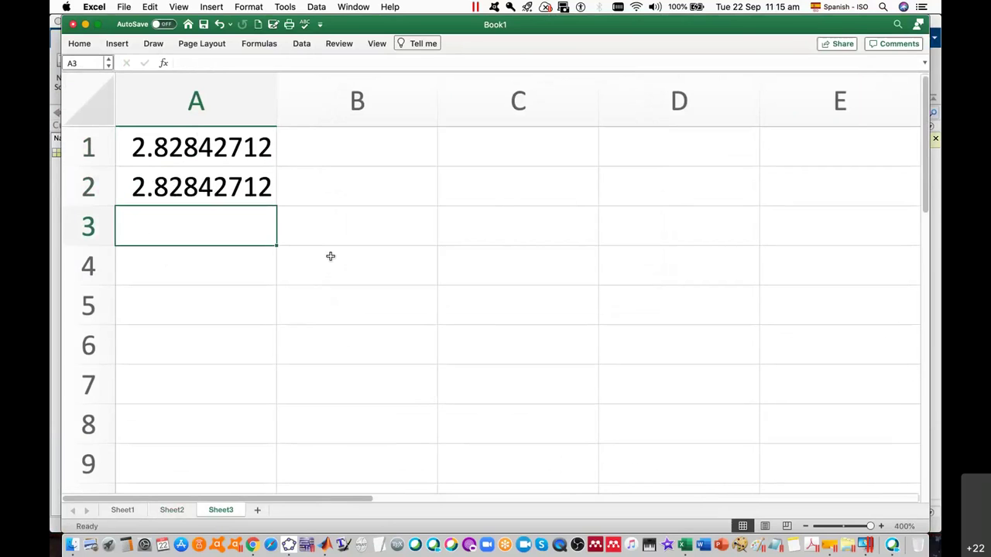
pyautogui.press('super+Tab')
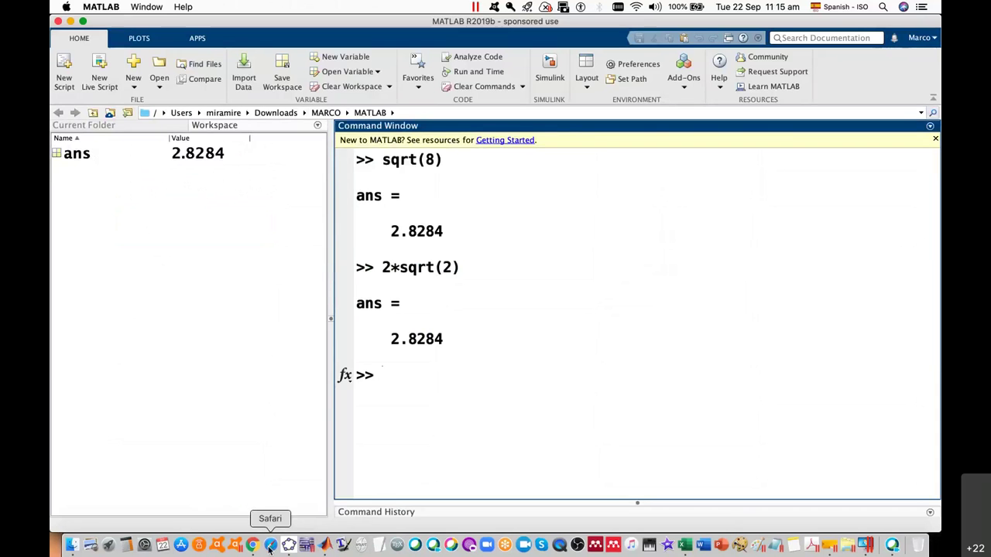
# Append =2.8284 after \sqrt{8} in the first magnitude equation on line 273.
pyautogui.press('super+Tab')
pyautogui.hscroll(3, 805, 299)
pyautogui.scroll(1, 805, 300)
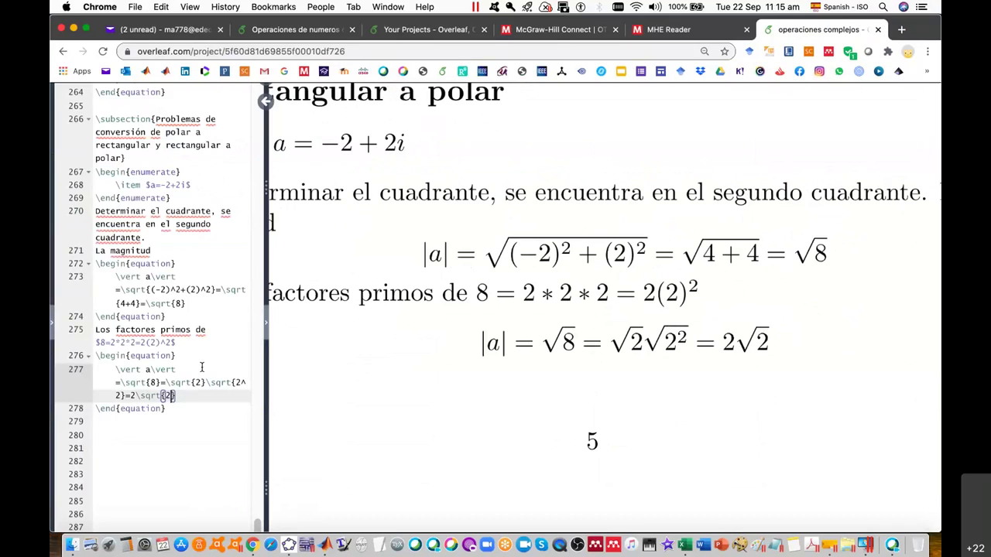
pyautogui.click(202, 302)
pyautogui.write('=2\\sq')
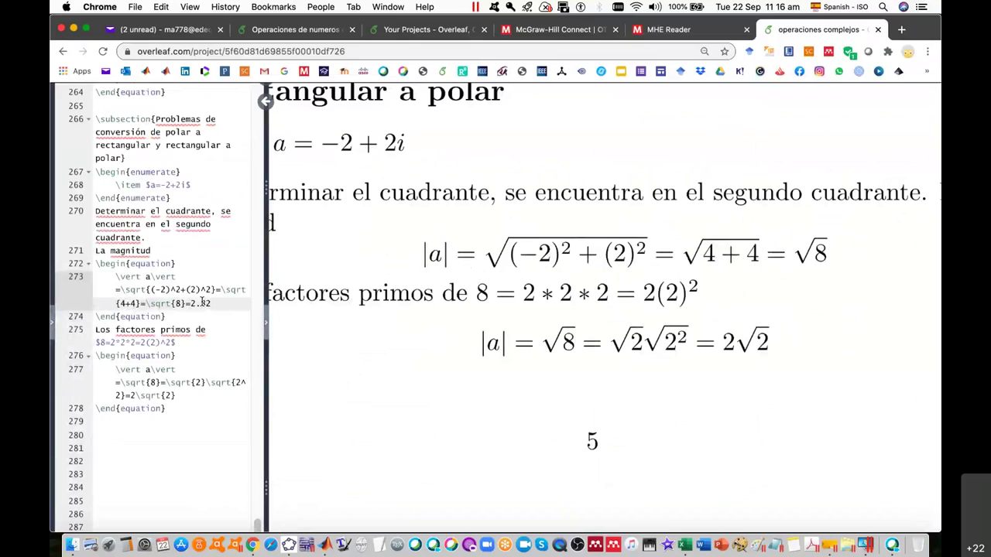
pyautogui.write('8')
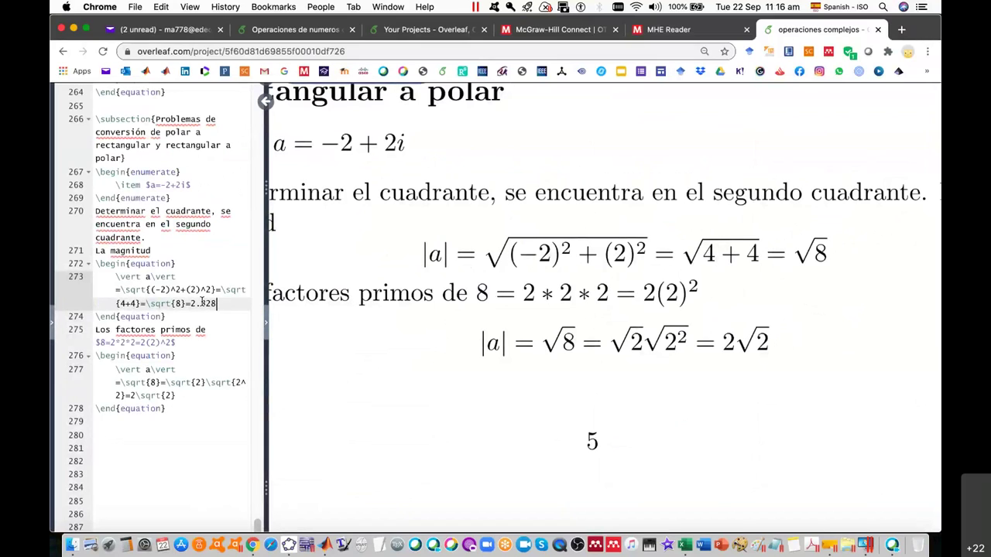
pyautogui.write('4')
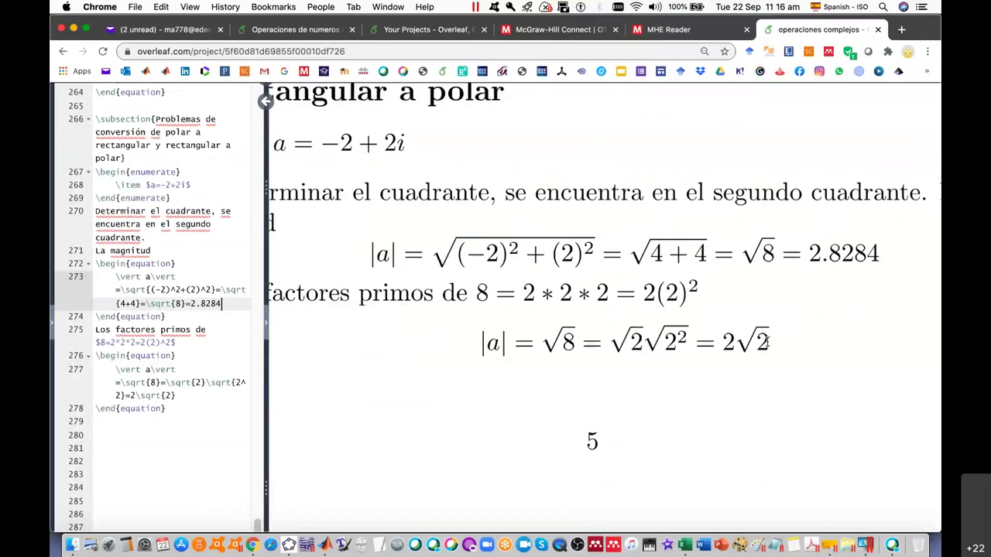
pyautogui.hscroll(-3, 668, 394)
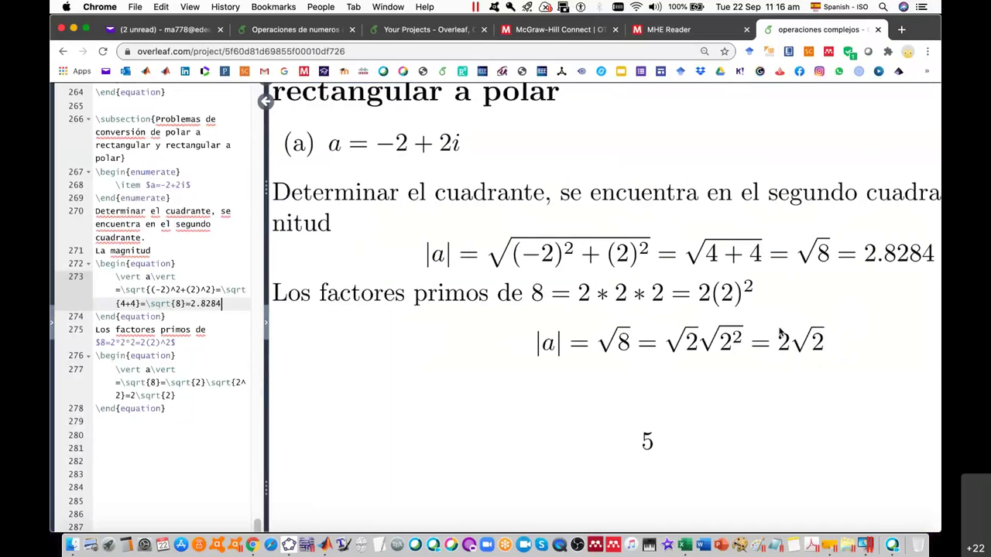
# Add the line 'Para el ángulo usamos la fórmula' below the magnitude equation.
pyautogui.click(175, 407)
pyautogui.press('Return')
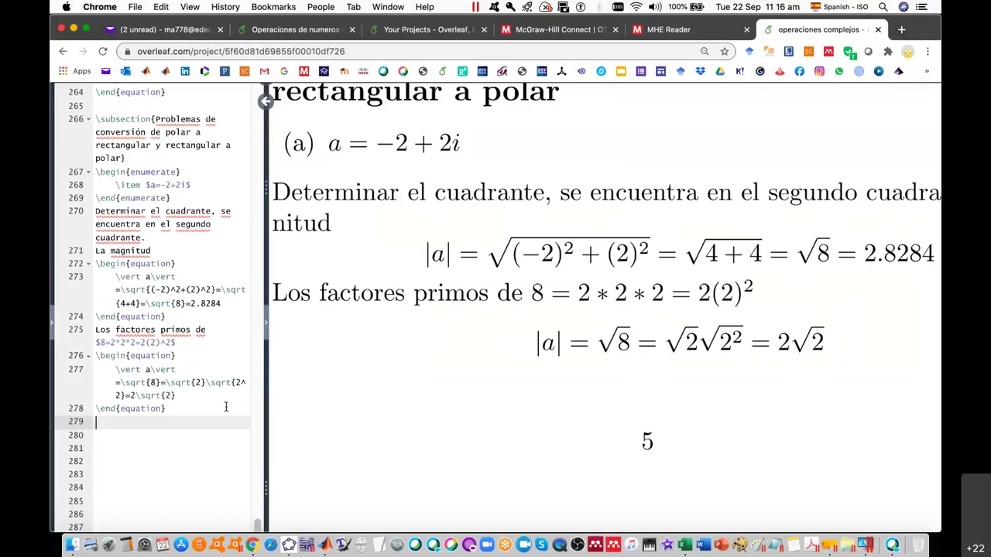
pyautogui.write('Para el ')
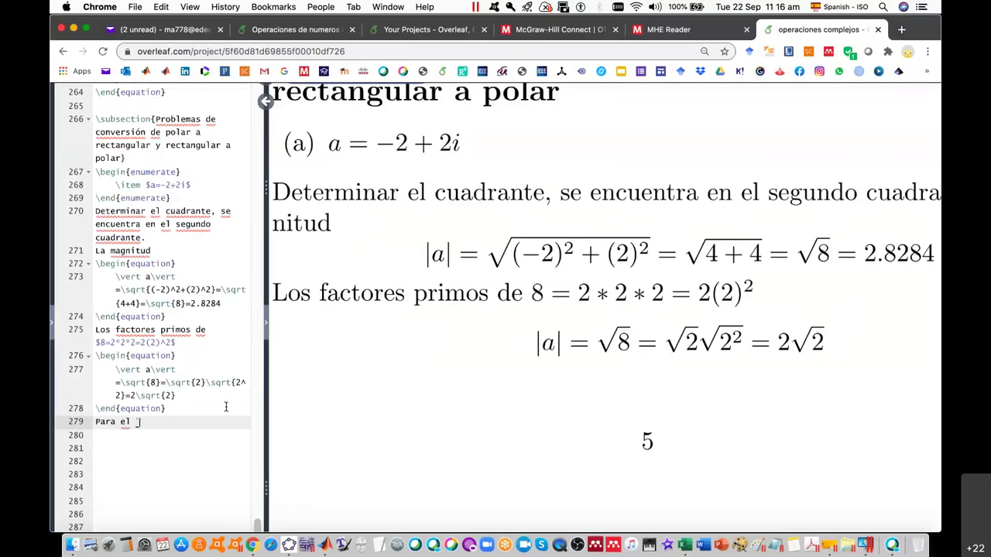
pyautogui.write('ángulo usam')
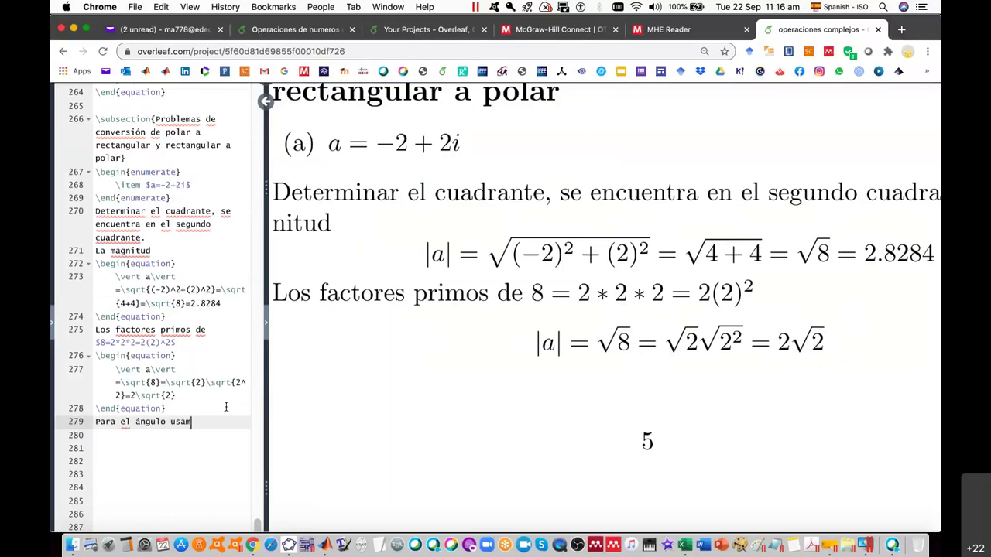
pyautogui.write('os la fórm')
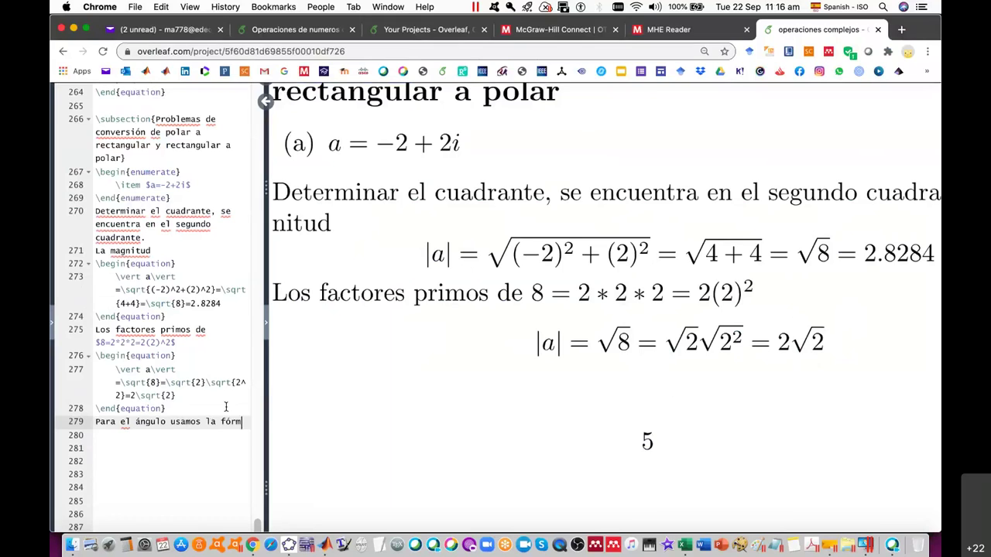
pyautogui.write('ula')
pyautogui.press('Return')
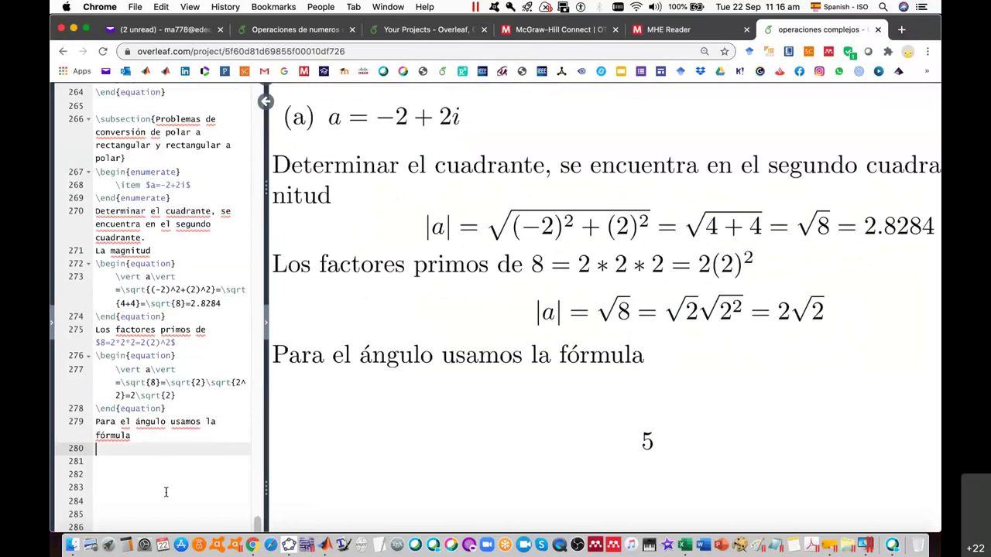
# Start an equation environment containing \theta=180-\tan^{-1}.
pyautogui.write('\\begin')
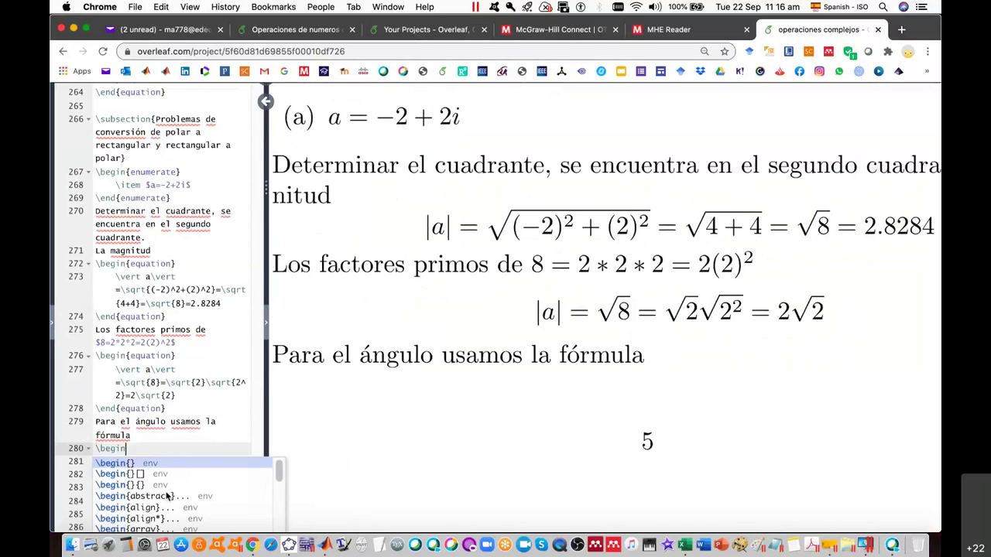
pyautogui.write('{eq')
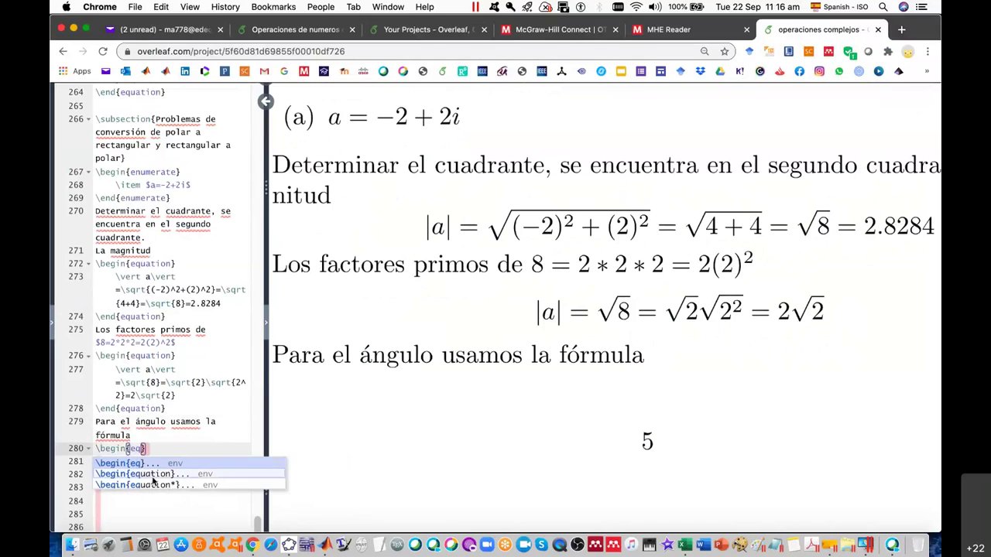
pyautogui.click(161, 473)
pyautogui.scroll(-1, 160, 466)
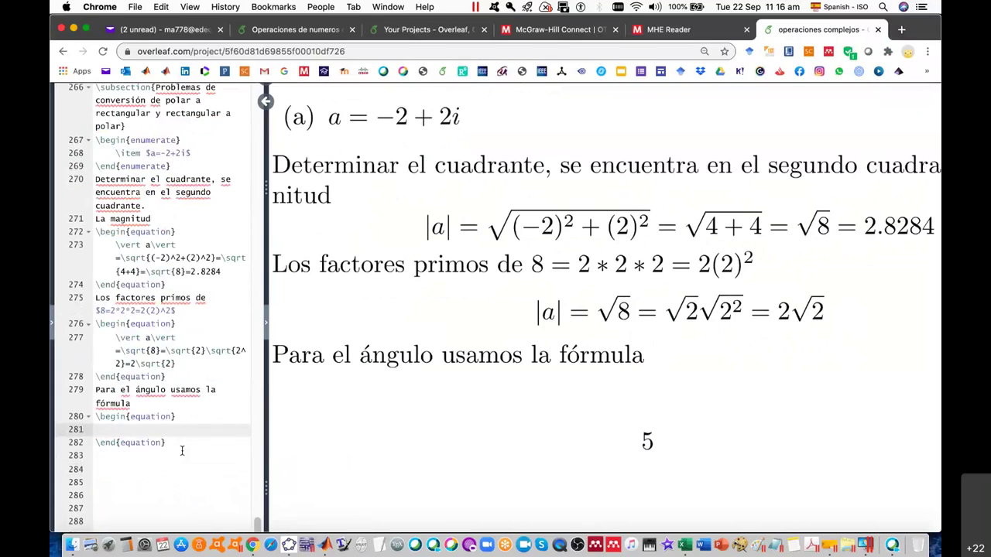
pyautogui.write('h')
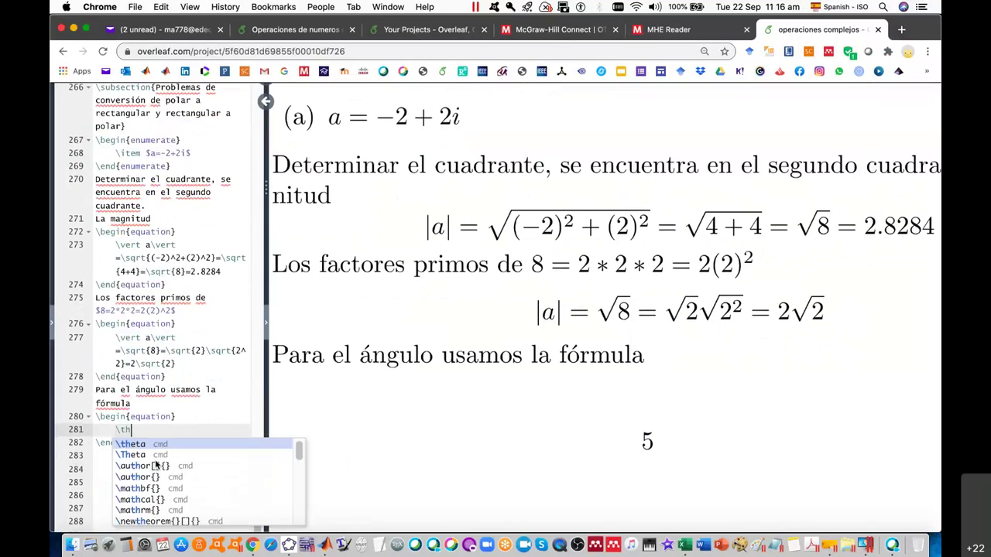
pyautogui.write('eta=180-')
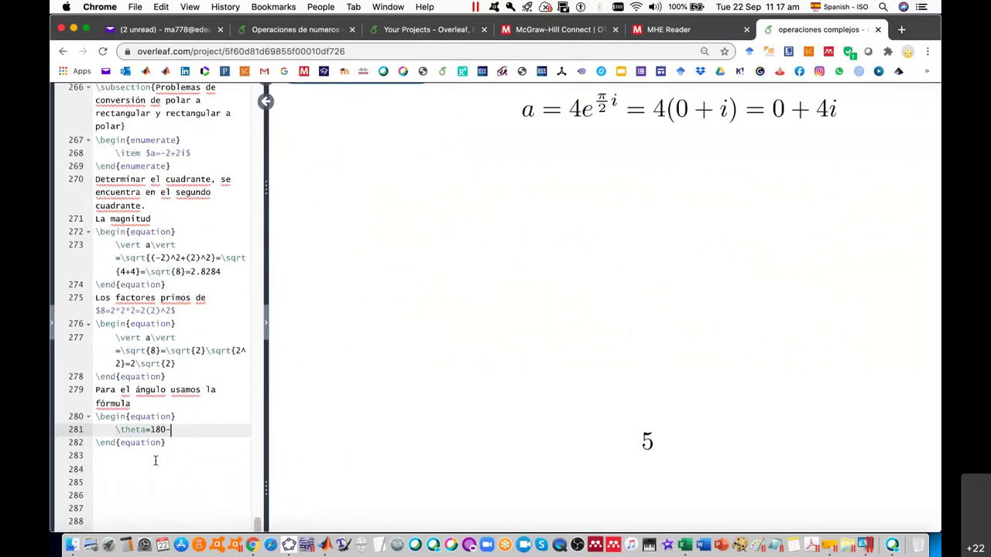
pyautogui.write('\\')
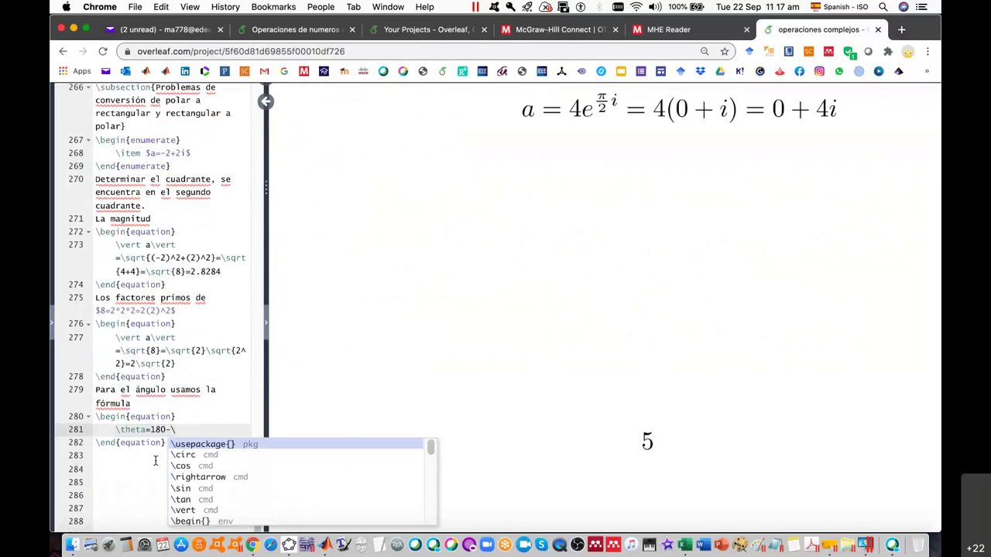
pyautogui.write('tamn')
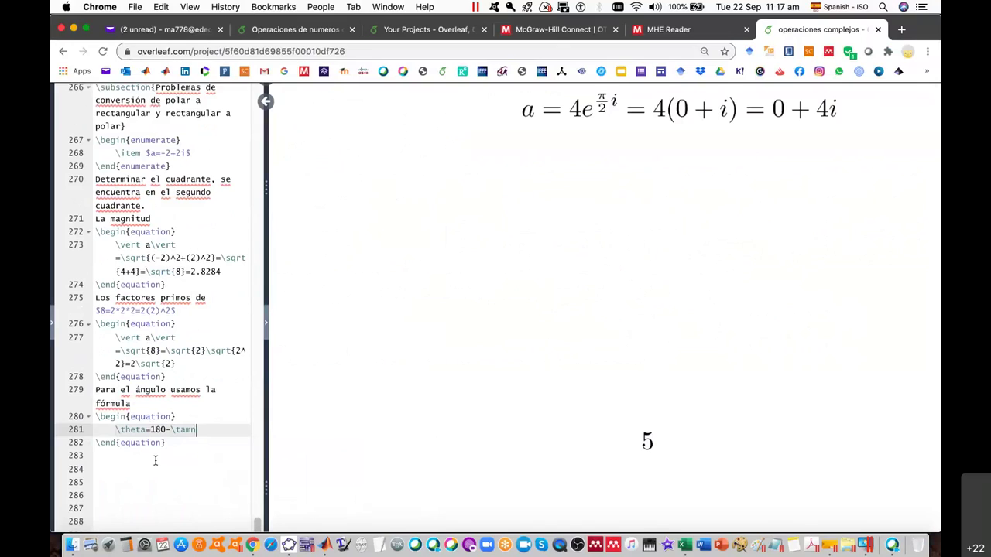
pyautogui.press('BackSpace')
pyautogui.press('BackSpace')
pyautogui.write('n')
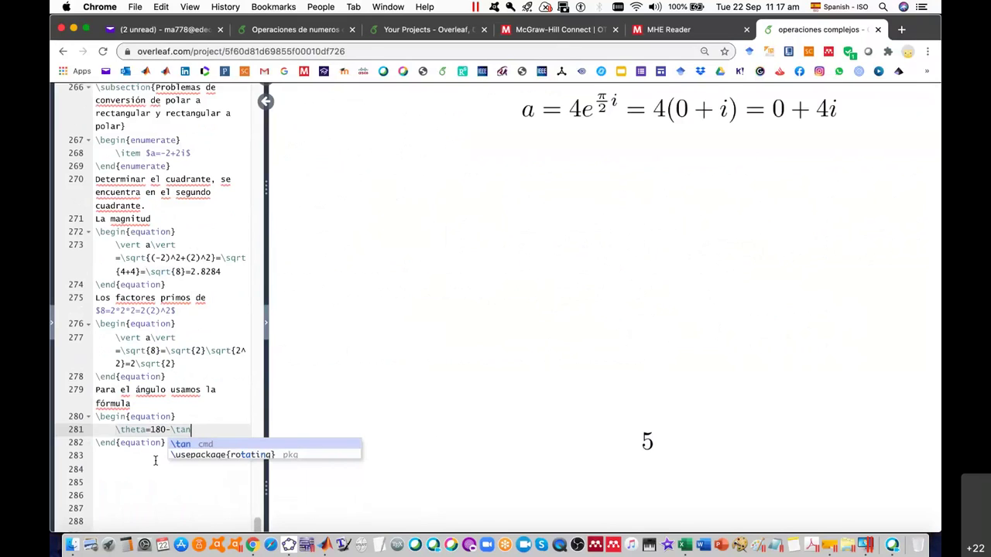
pyautogui.write('^{-1}')
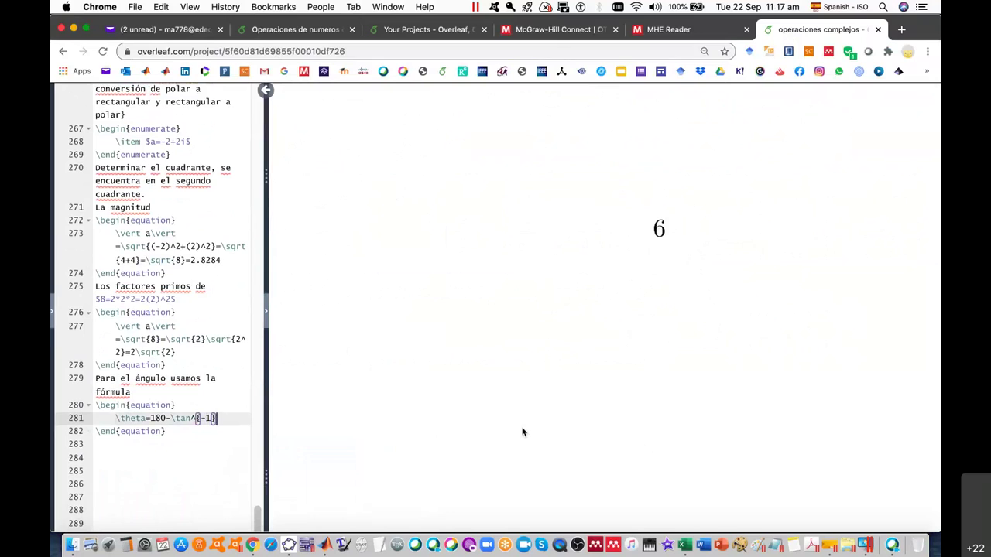
# Add \left( \right) delimiters enclosing an empty \frac after the inverse tangent.
pyautogui.scroll(5, 523, 441)
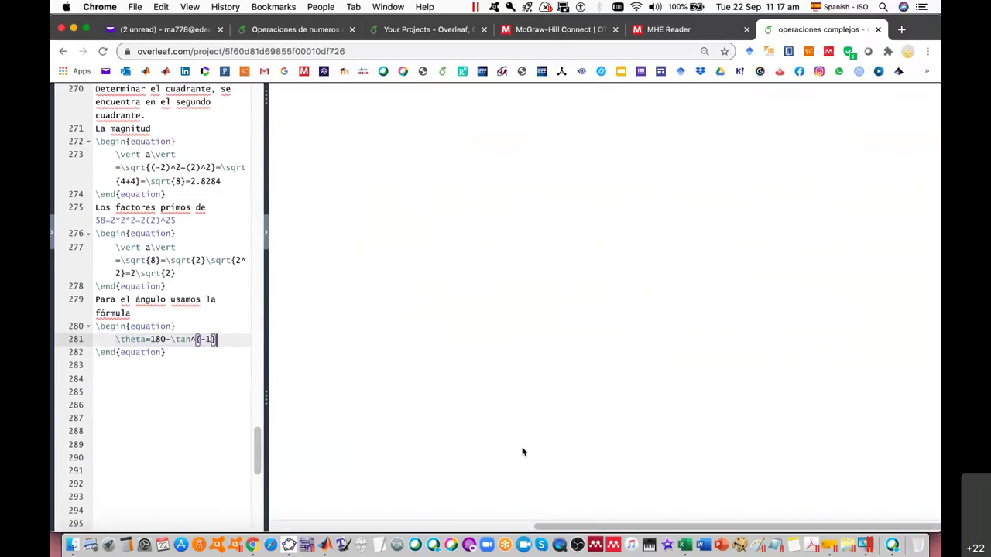
pyautogui.scroll(3, 526, 448)
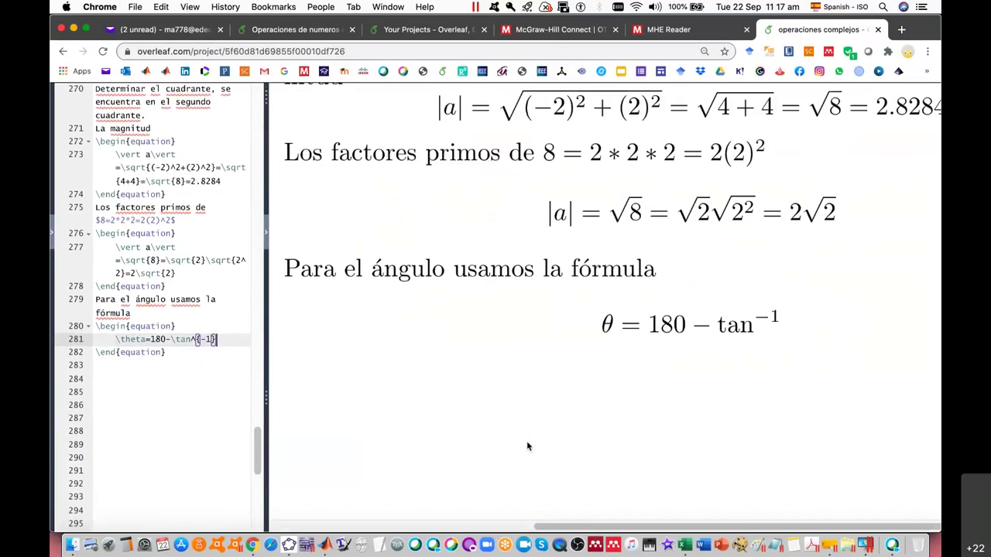
pyautogui.scroll(1, 527, 446)
pyautogui.scroll(1, 527, 446)
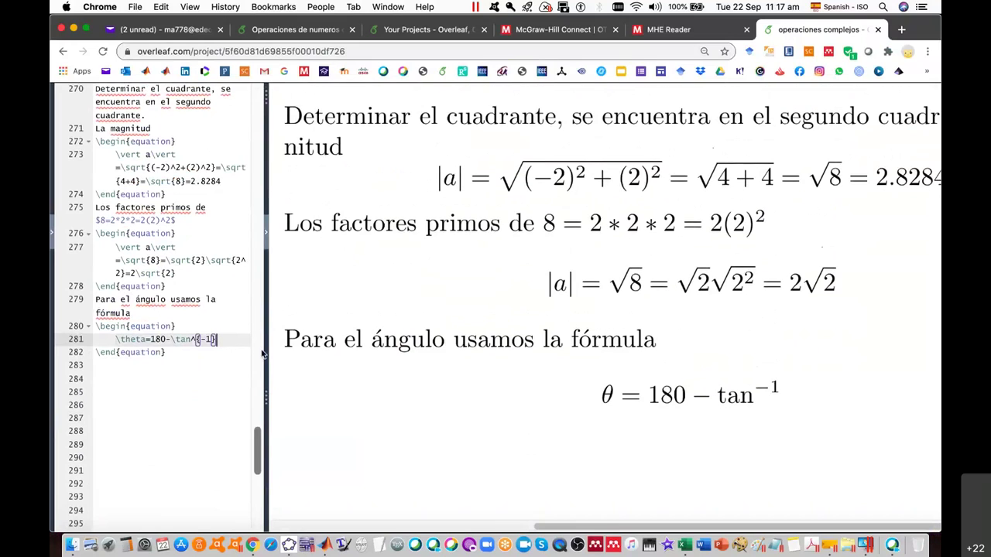
pyautogui.write('\\left')
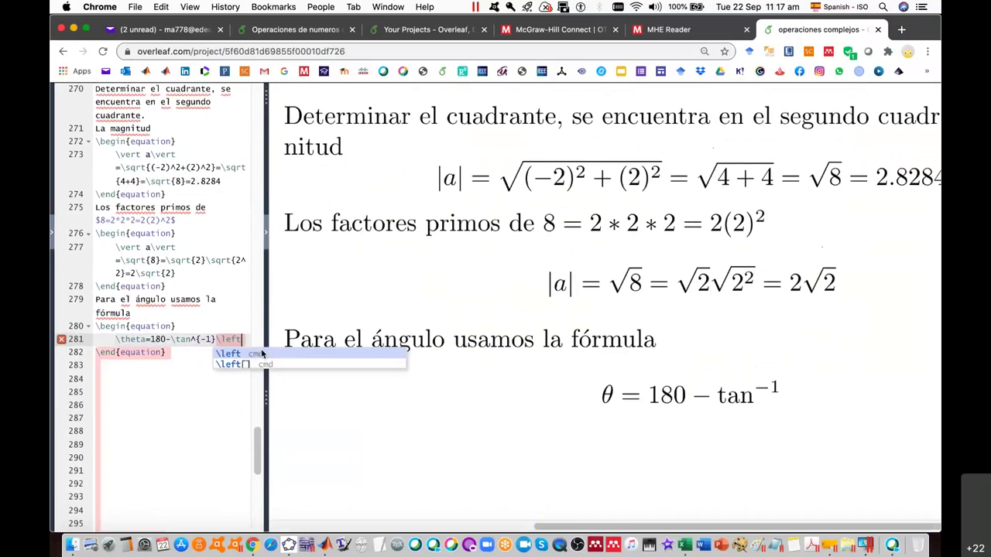
pyautogui.write('(\\riht')
pyautogui.press('BackSpace')
pyautogui.press('BackSpace')
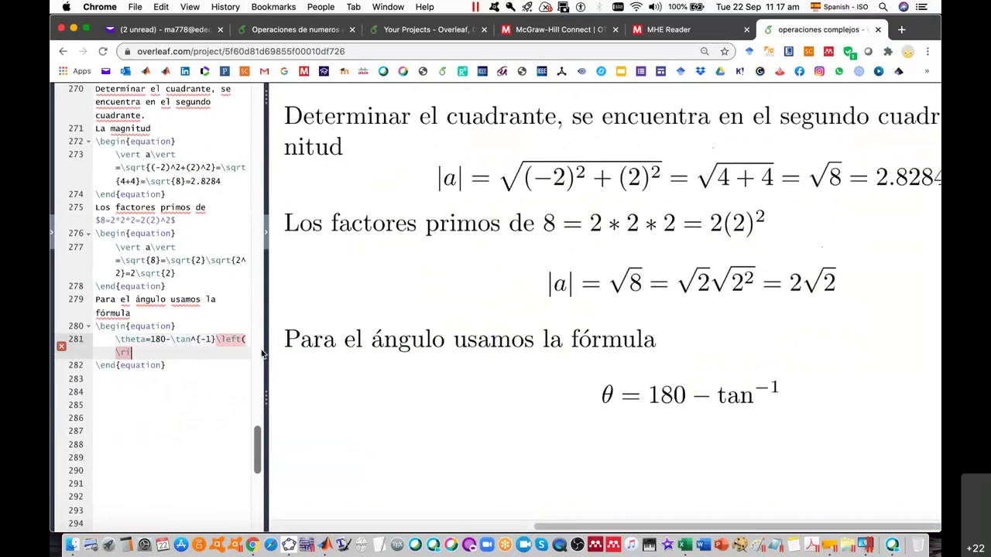
pyautogui.write('ght)')
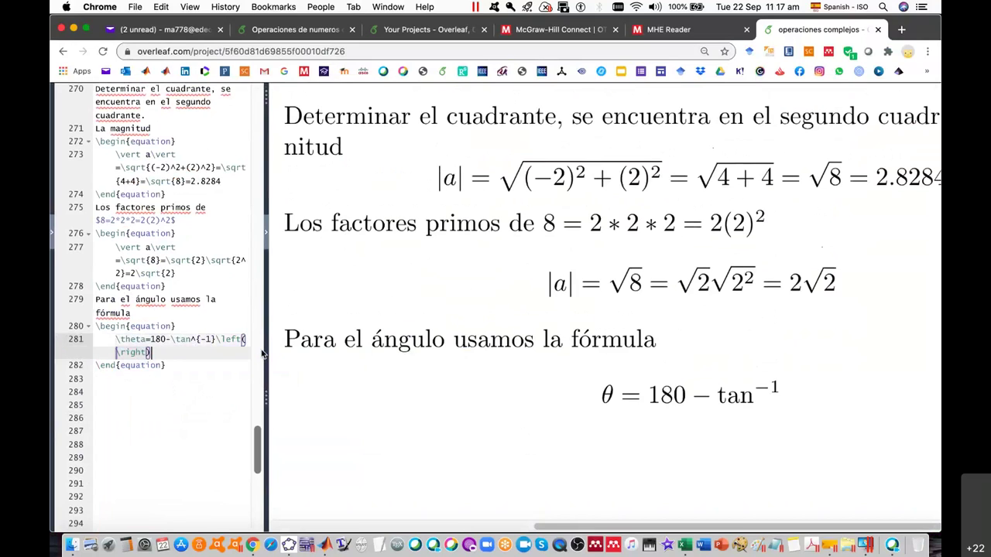
pyautogui.press('Left')
pyautogui.press('Left')
pyautogui.press('Left')
pyautogui.write('rac')
pyautogui.press('Return')
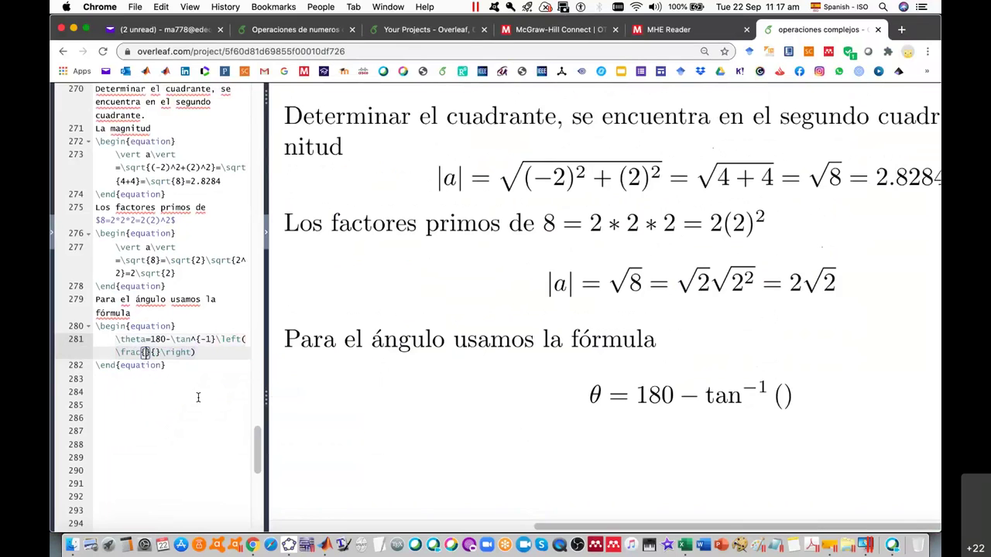
# Fill the fraction with \vert\Im(a)\vert over \vert\Re(a)\vert.
pyautogui.write('\\vet')
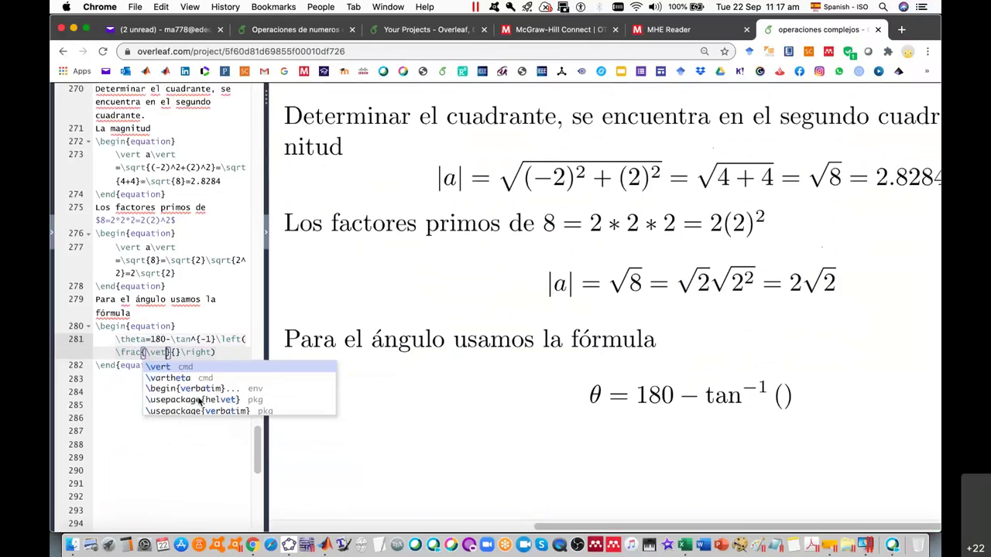
pyautogui.write('rt')
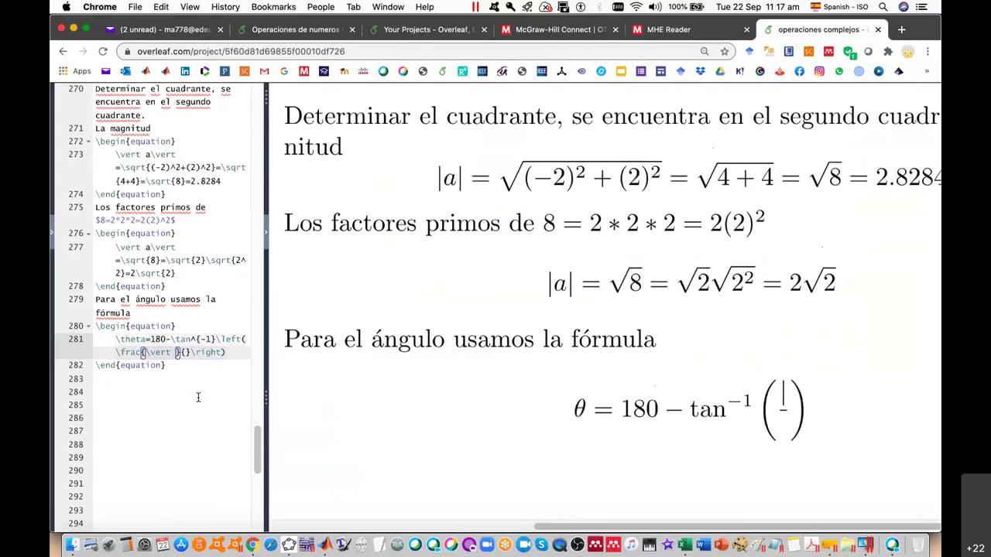
pyautogui.write('\\Im')
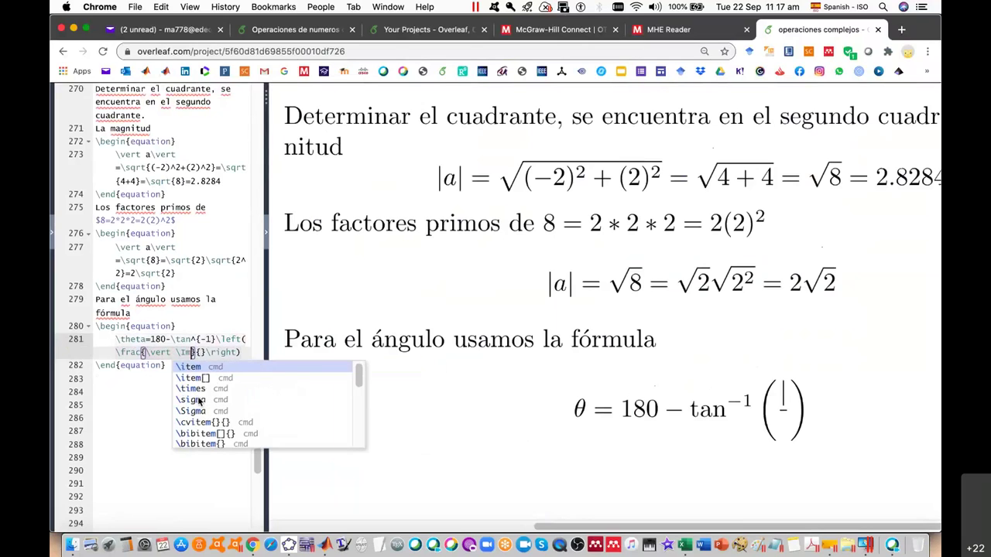
pyautogui.write('(a')
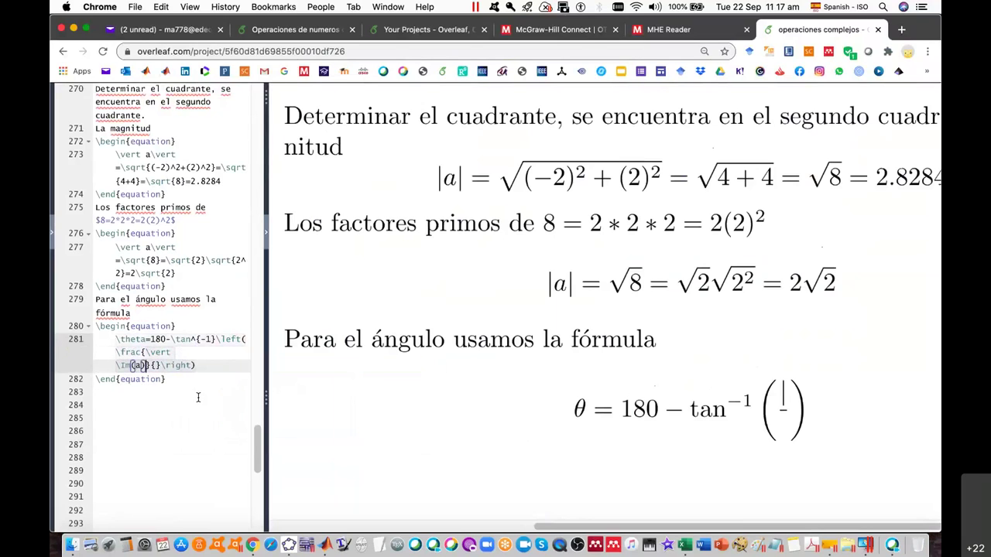
pyautogui.write(')\\vert}{')
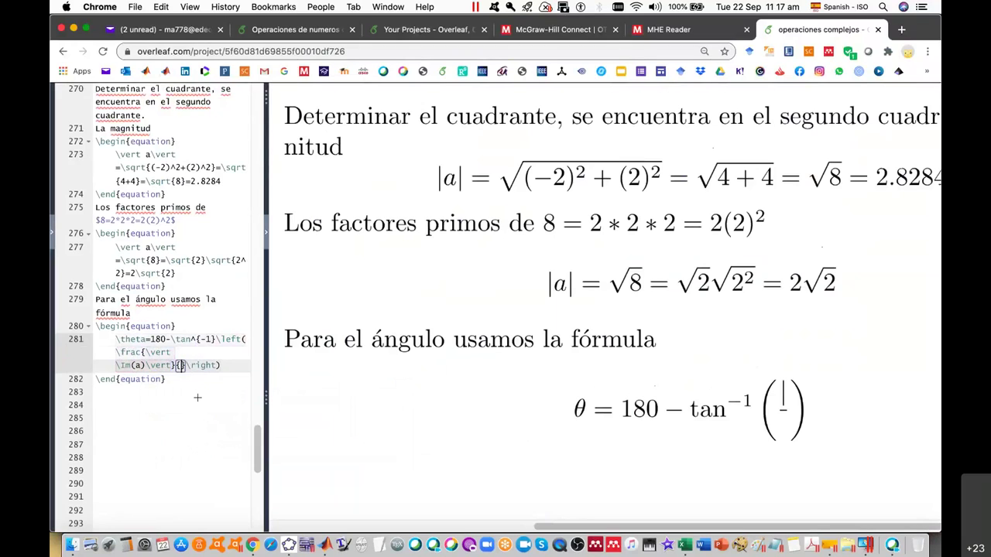
pyautogui.write('\\vert ')
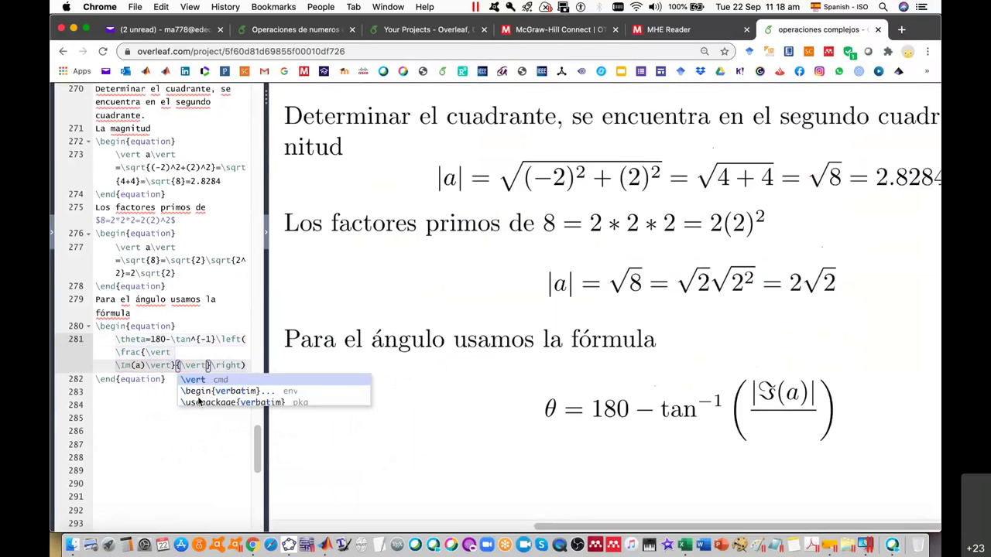
pyautogui.write('R')
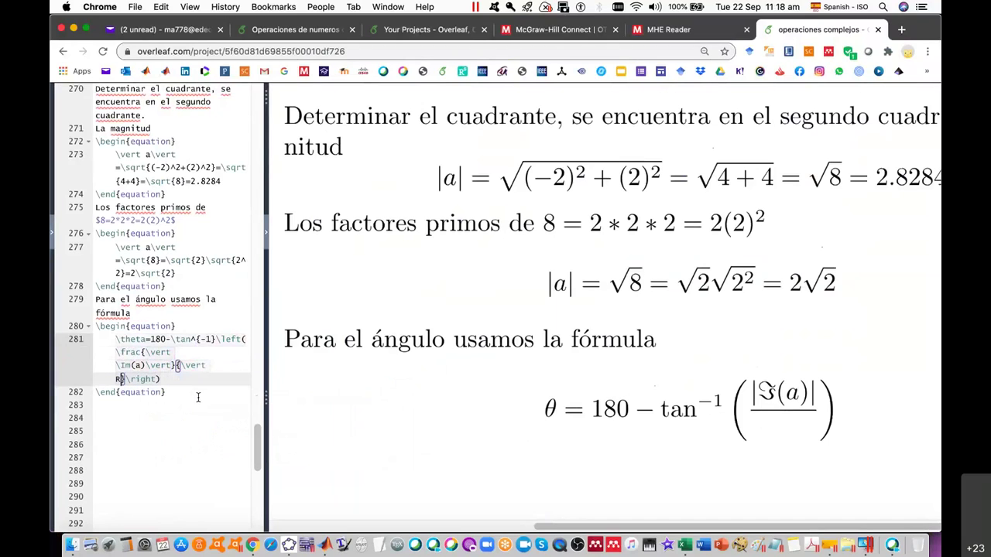
pyautogui.press('BackSpace')
pyautogui.write('\\')
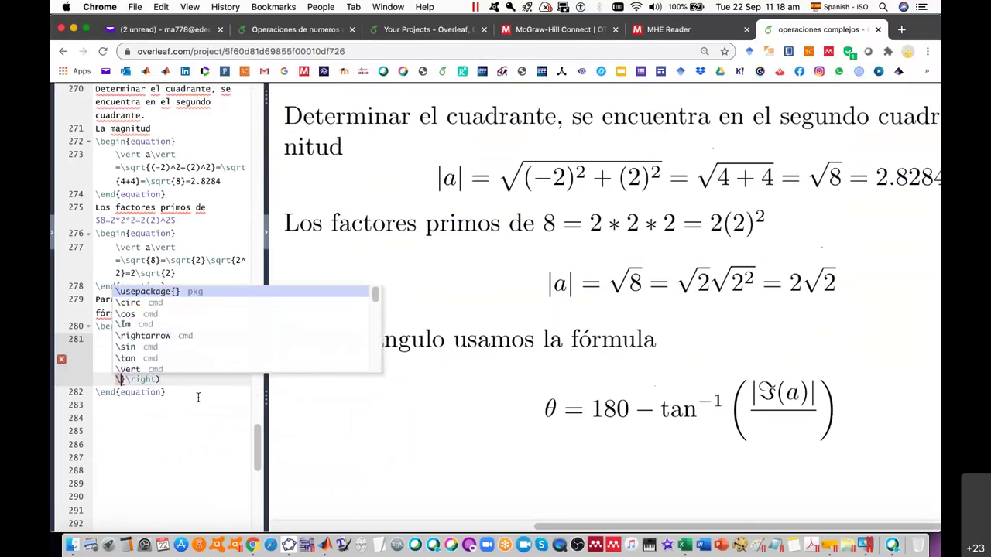
pyautogui.write('Re(')
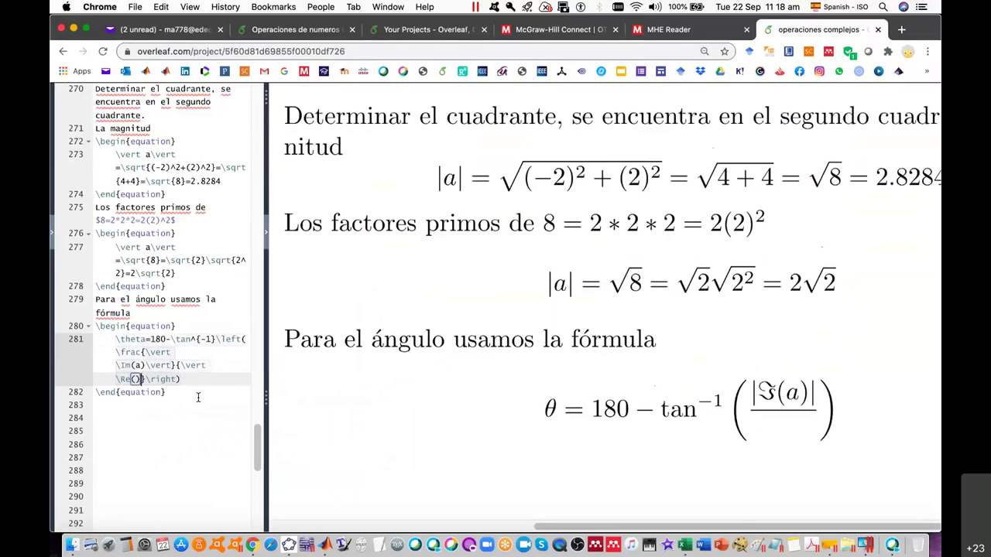
pyautogui.write('a)\\vert')
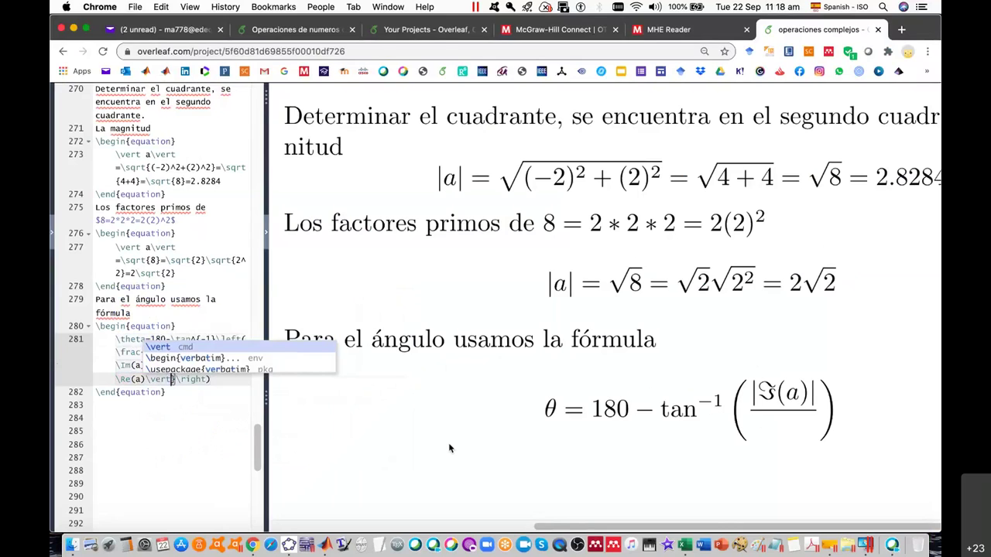
pyautogui.press('Escape')
pyautogui.press('Down')
pyautogui.press('Down')
pyautogui.press('Down')
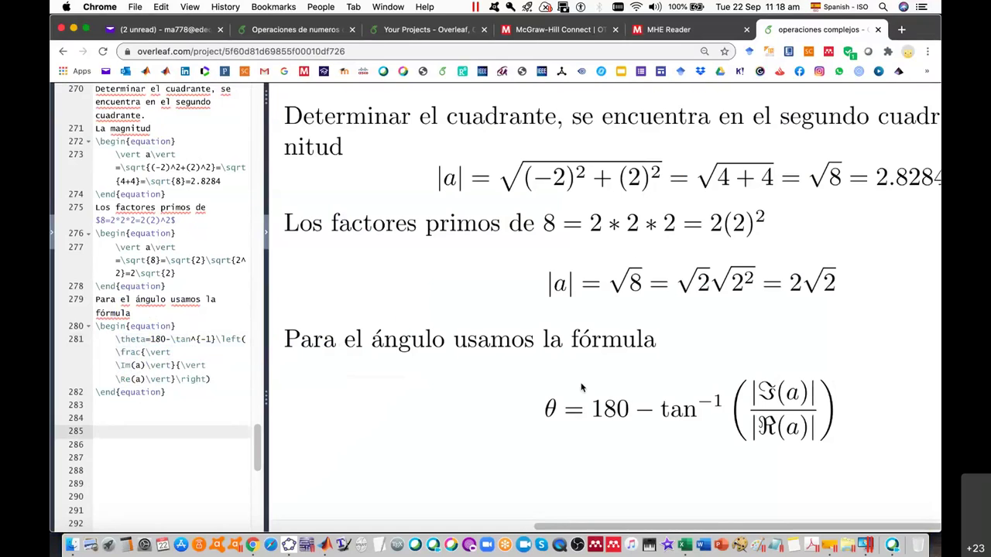
# Duplicate the angle formula equation block directly below the original.
pyautogui.moveTo(186, 393); pyautogui.dragTo(78, 331)
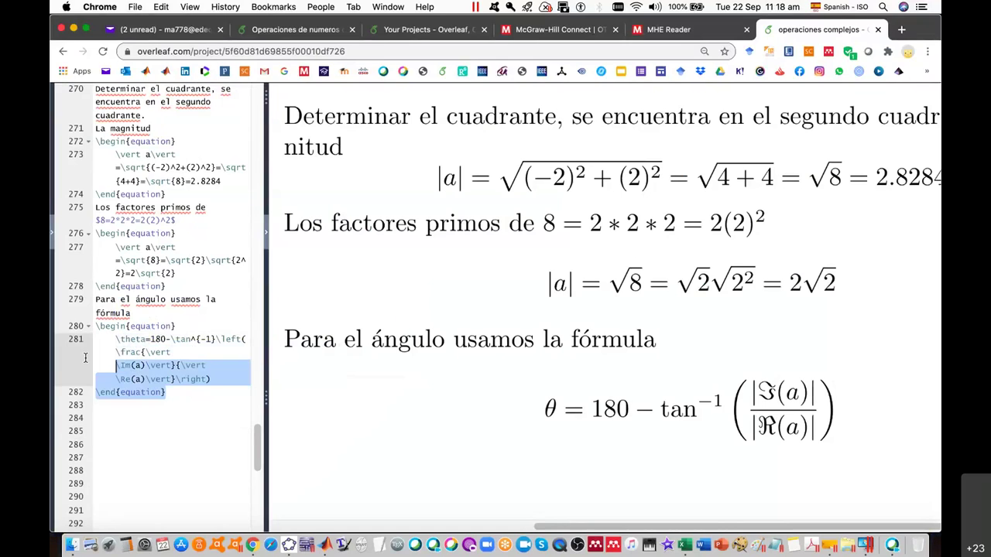
pyautogui.press('super+c')
pyautogui.click(194, 393)
pyautogui.press('Return')
pyautogui.press('super+v')
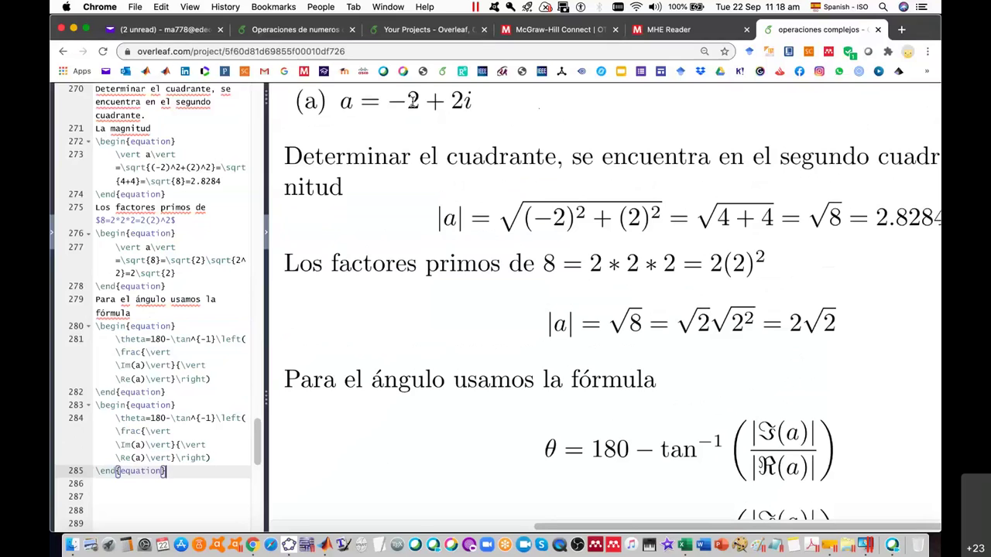
# In the copy, replace the |Im(a)| numerator and |Re(a)| denominator with 2.
pyautogui.scroll(-3, 410, 97)
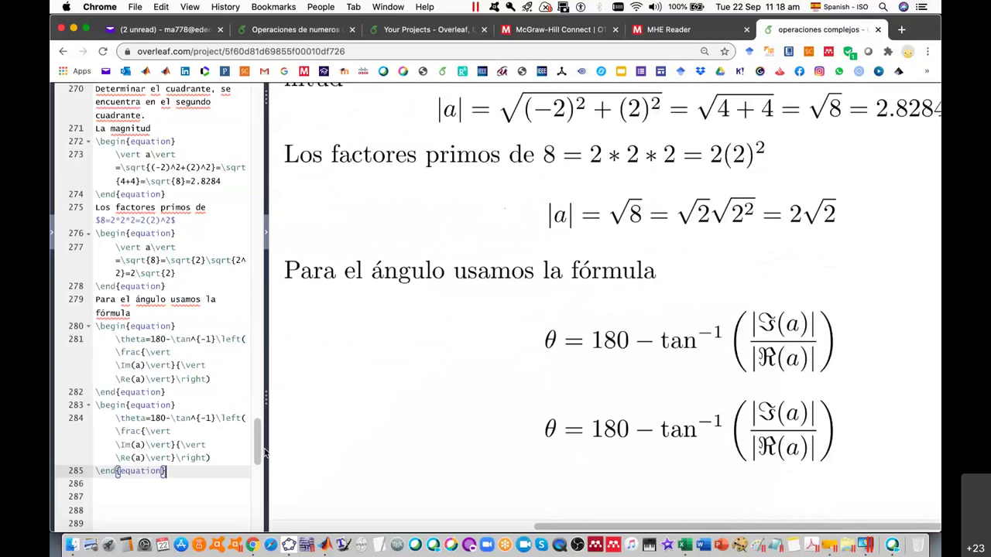
pyautogui.moveTo(171, 445); pyautogui.dragTo(147, 431)
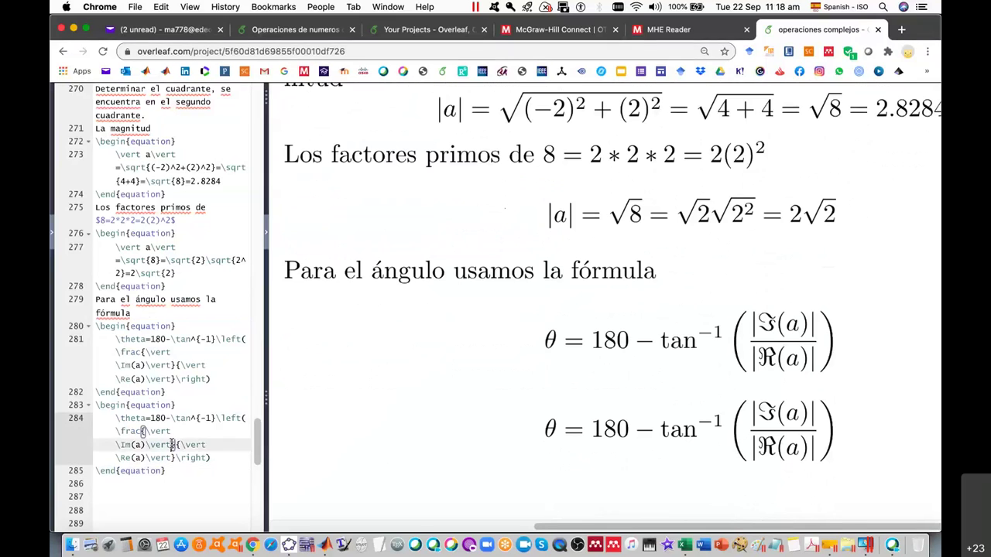
pyautogui.write('2')
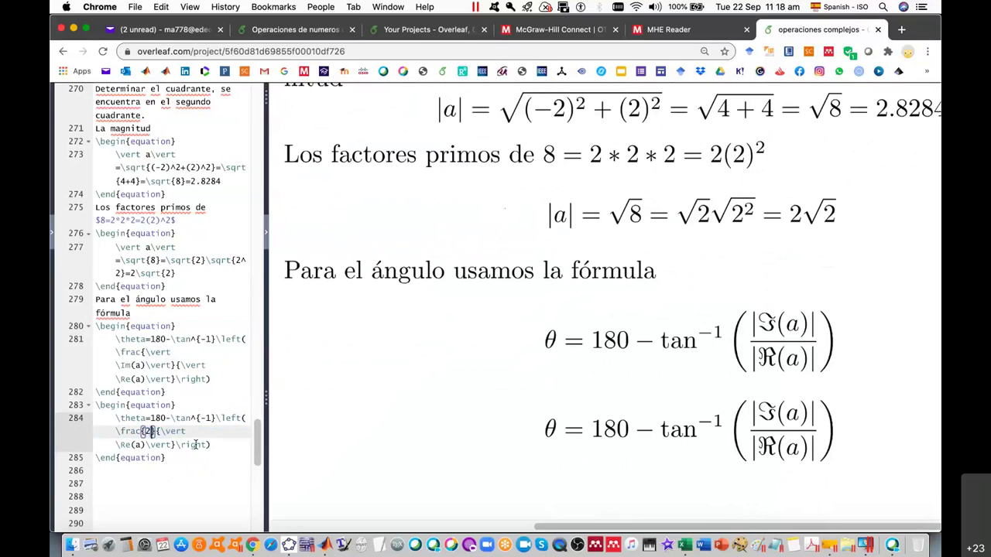
pyautogui.keyDown('shift'); pyautogui.click(172, 444); pyautogui.keyUp('shift')
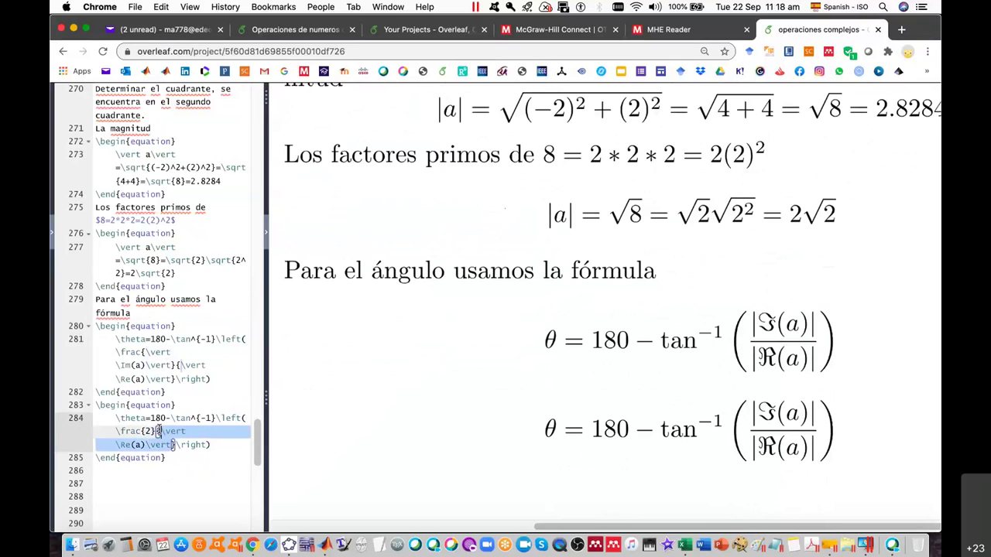
pyautogui.write('2')
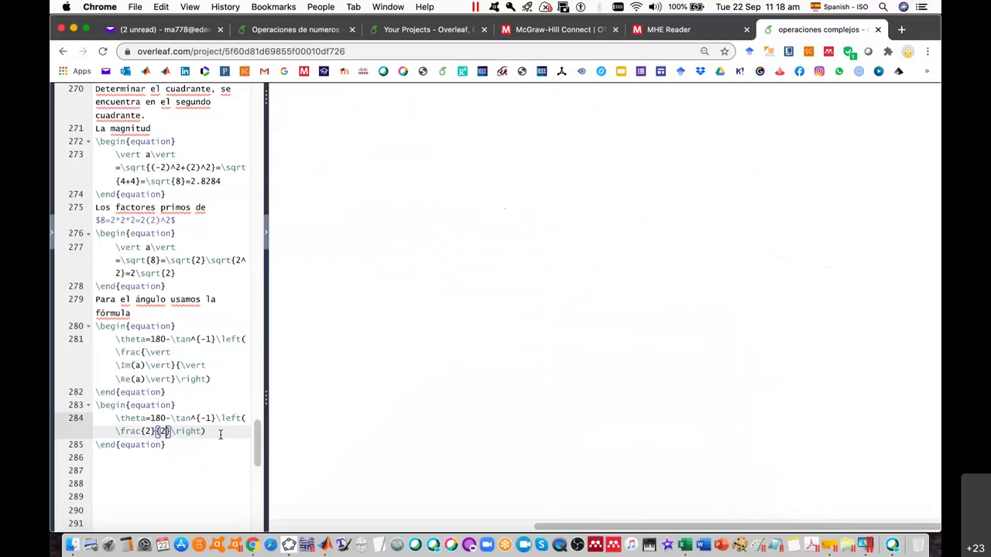
# Append =180-\tan^{-1}(1) to the end of the copied equation.
pyautogui.click(222, 431)
pyautogui.write('=')
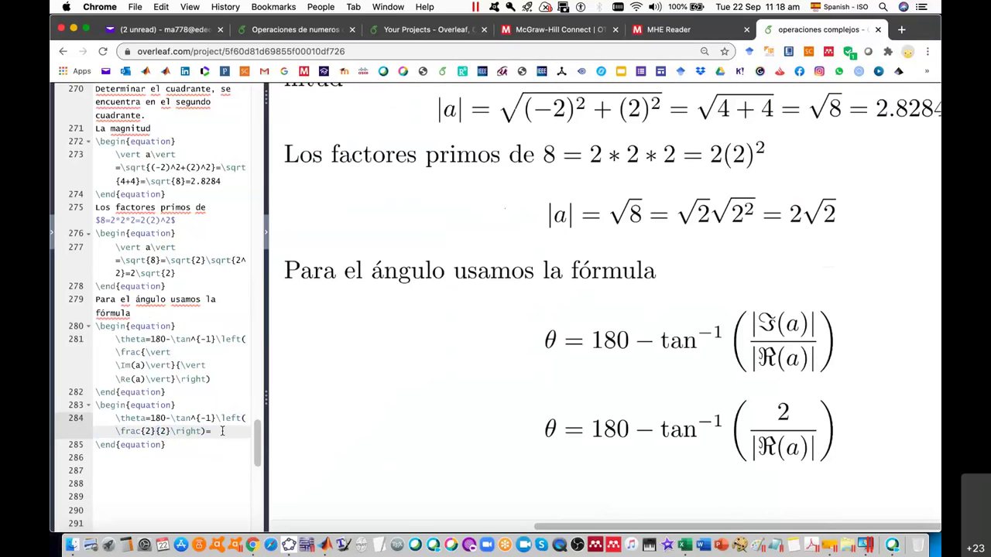
pyautogui.write('180-')
pyautogui.write('ta')
pyautogui.press('BackSpace')
pyautogui.press('BackSpace')
pyautogui.write('\\t')
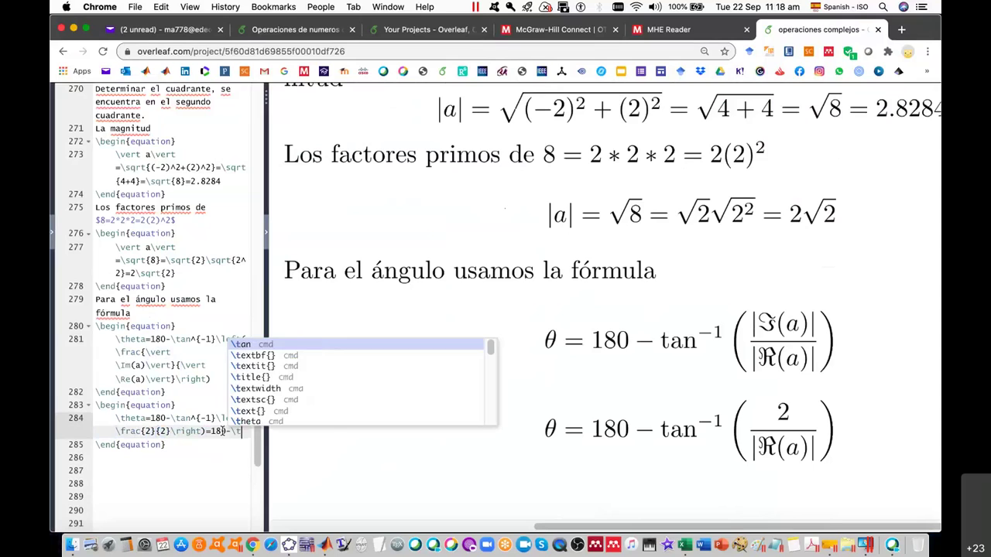
pyautogui.write('an')
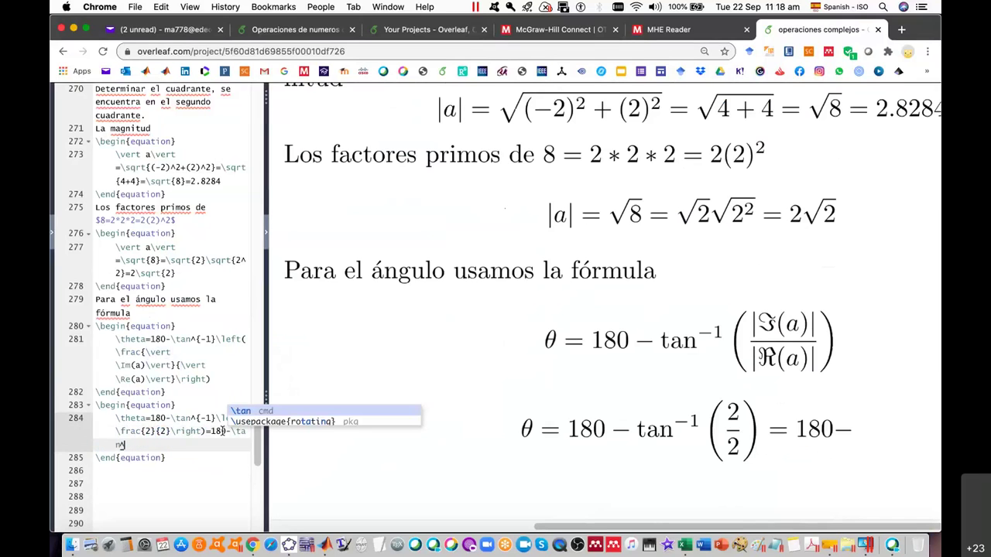
pyautogui.write('^{-1}()')
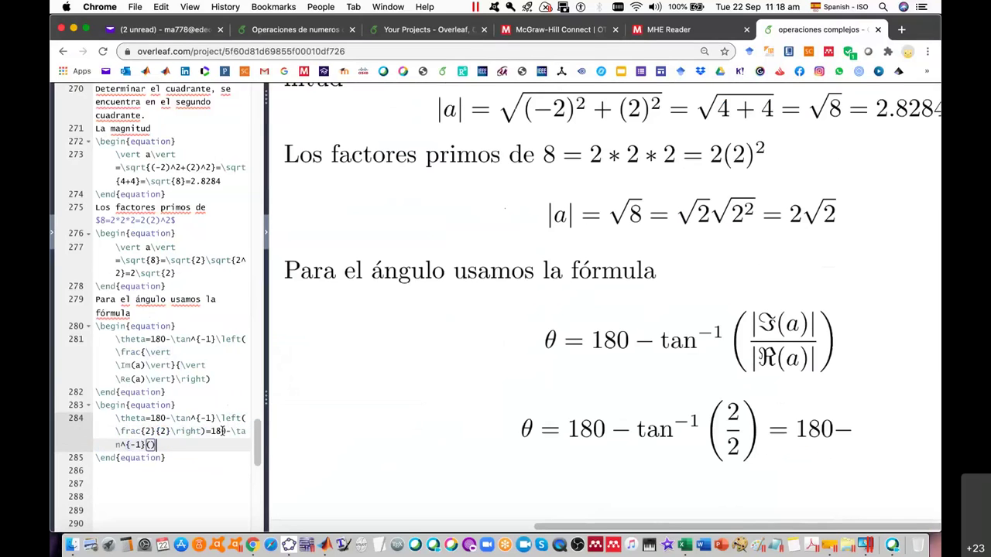
pyautogui.write('1')
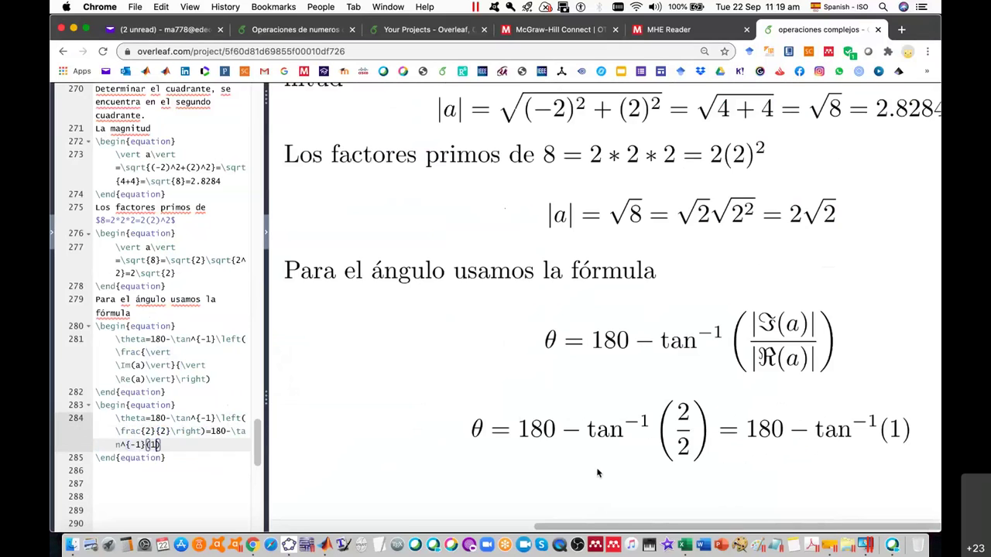
pyautogui.hscroll(2, 672, 485)
pyautogui.hscroll(2, 672, 484)
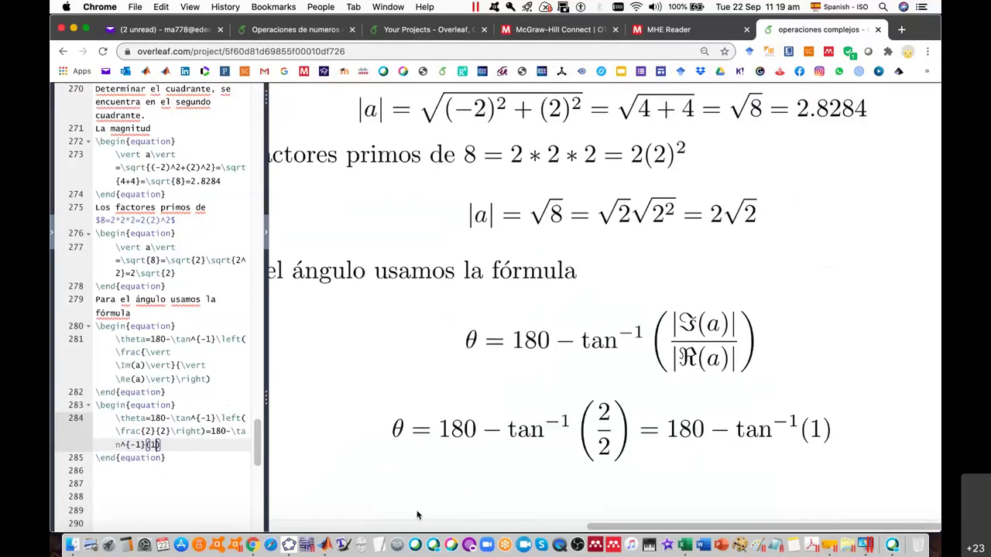
# In MATLAB, clear the window, compute atand(1) = 45 and 180-45 = 135, then return to Overleaf.
pyautogui.click(326, 546)
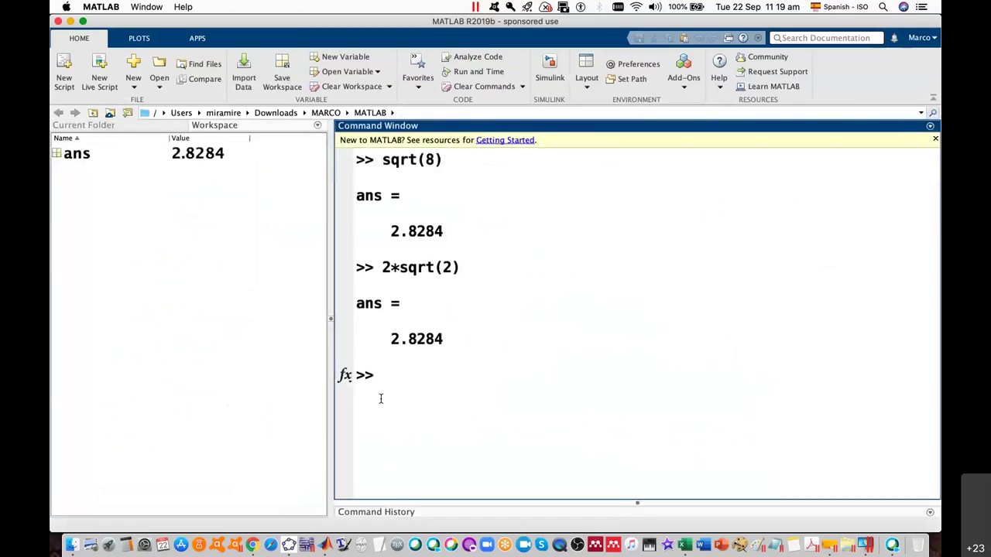
pyautogui.press('super+k')
pyautogui.write('ta')
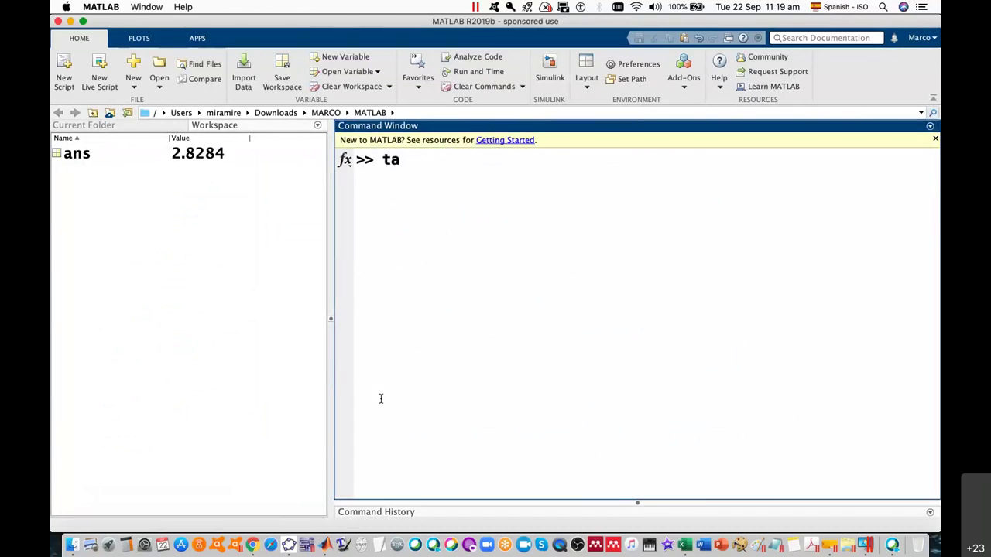
pyautogui.press('BackSpace')
pyautogui.press('BackSpace')
pyautogui.write('atan')
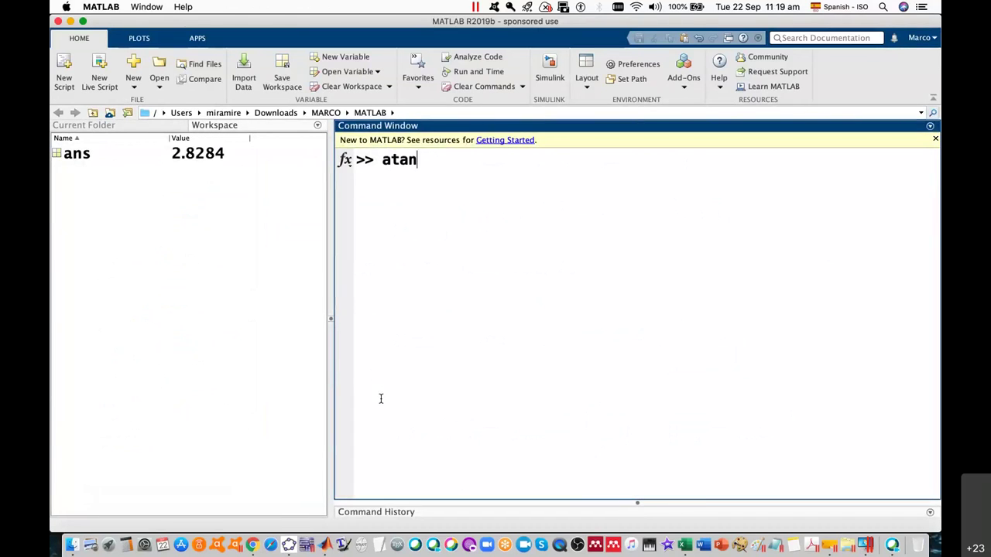
pyautogui.write('d(1)')
pyautogui.press('Return')
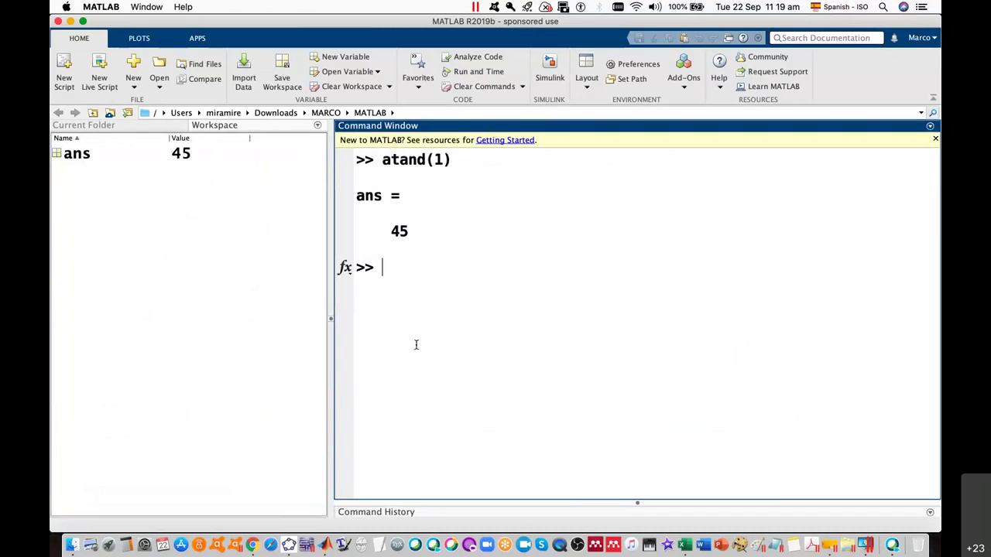
pyautogui.write('180-45')
pyautogui.press('Return')
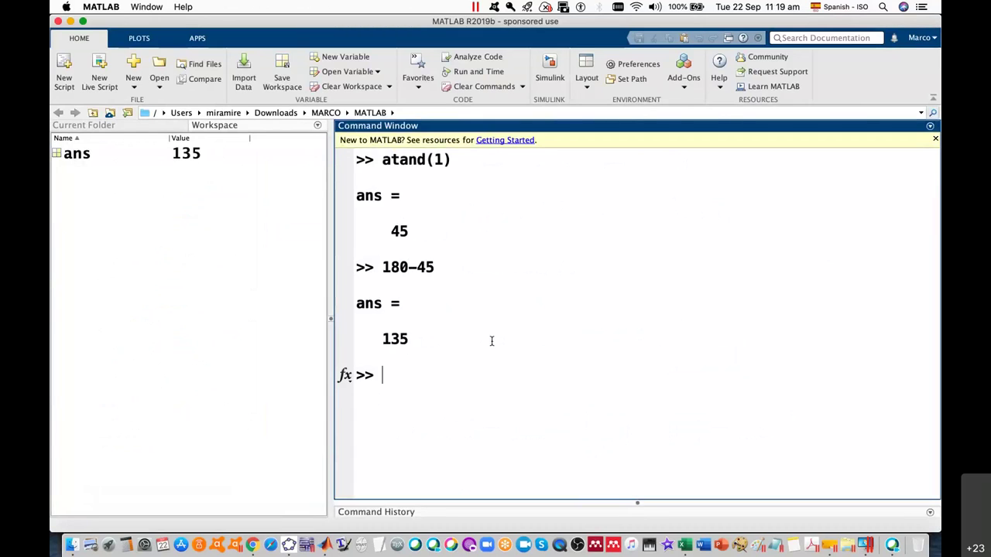
pyautogui.press('super+Tab')
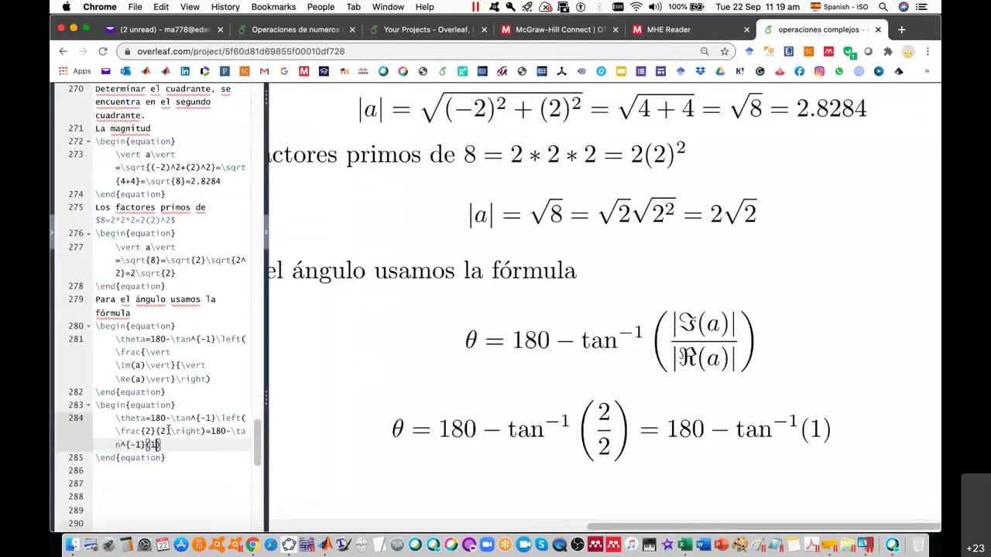
# Append =135^\circ to the second angle equation so it ends with 135°.
pyautogui.write('=135\\')
pyautogui.press('Escape')
pyautogui.write('^')
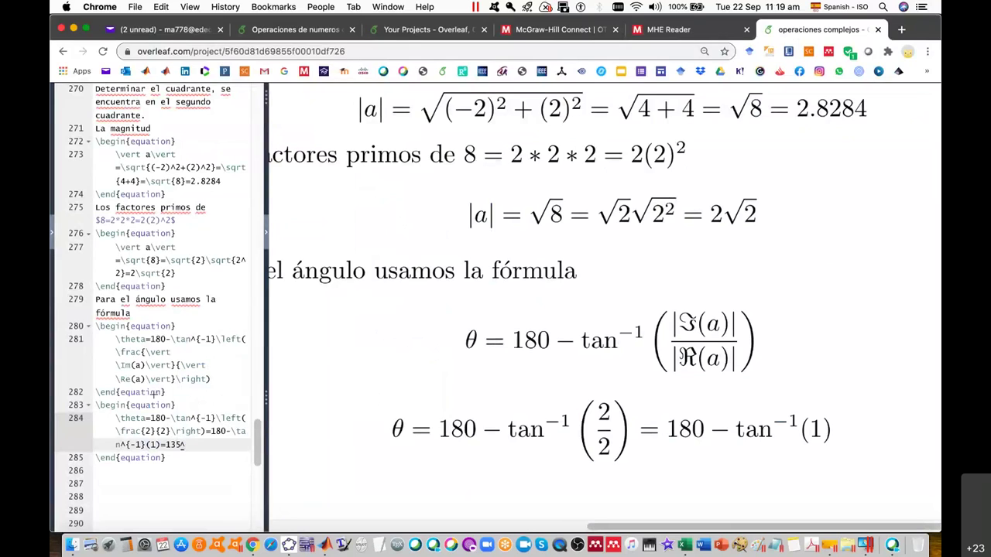
pyautogui.write('\\circ')
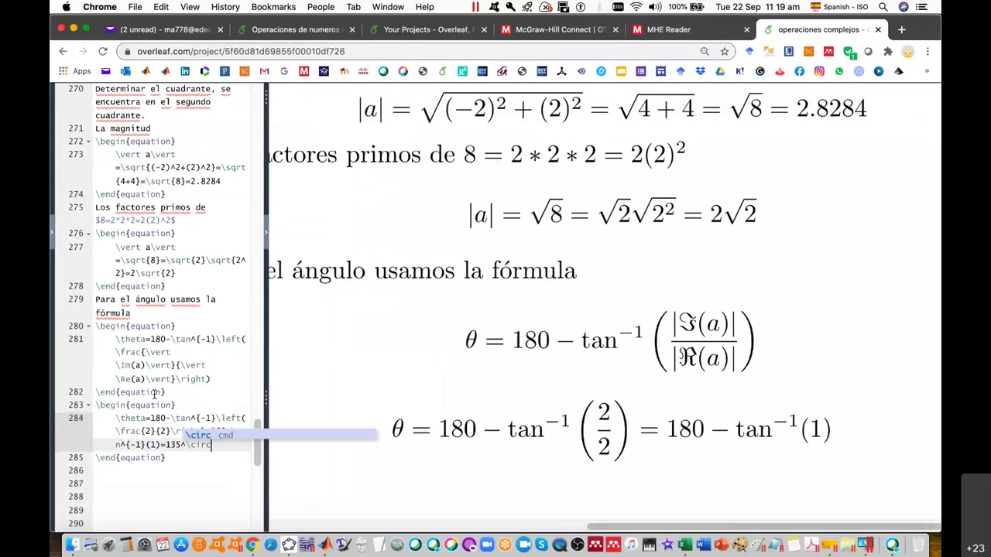
pyautogui.click(194, 458)
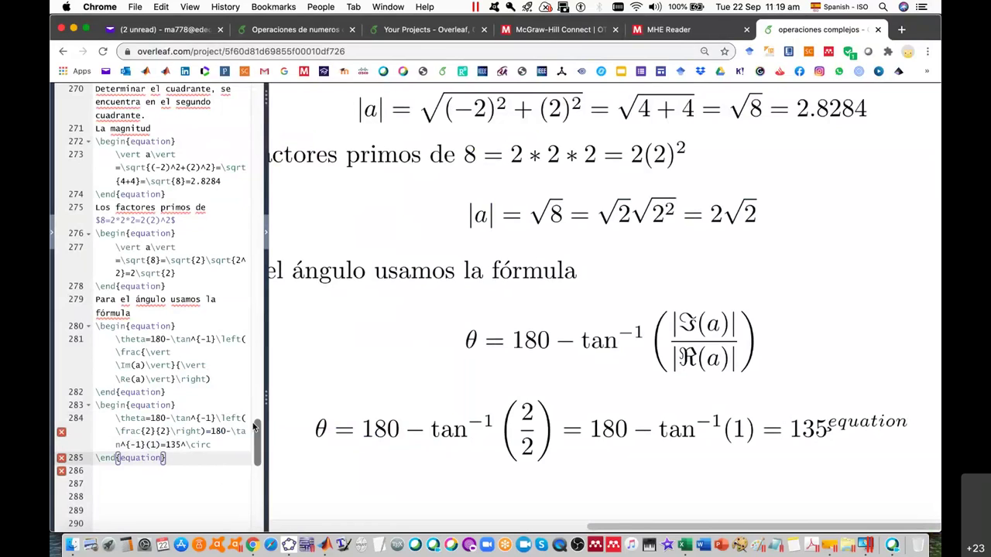
pyautogui.press('Down')
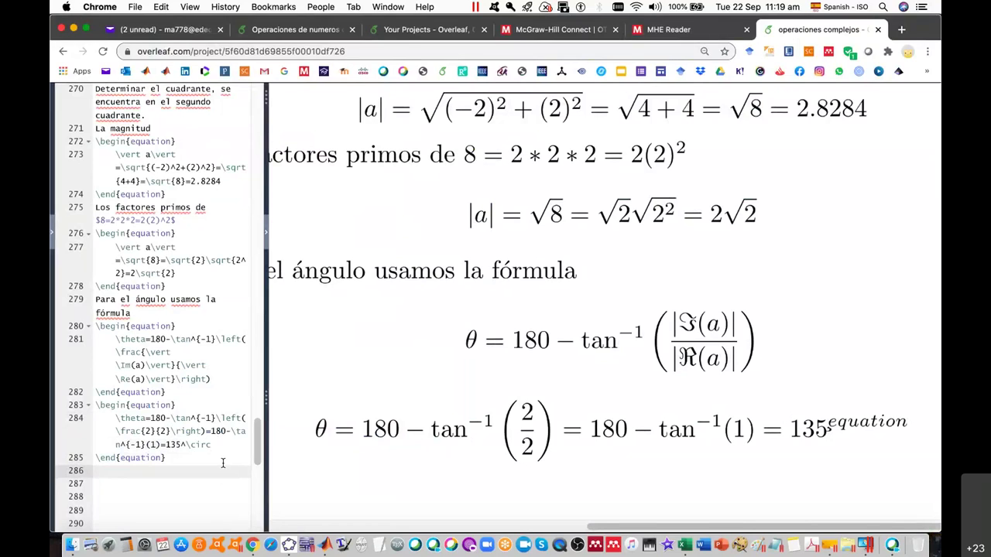
pyautogui.scroll(-2, 362, 451)
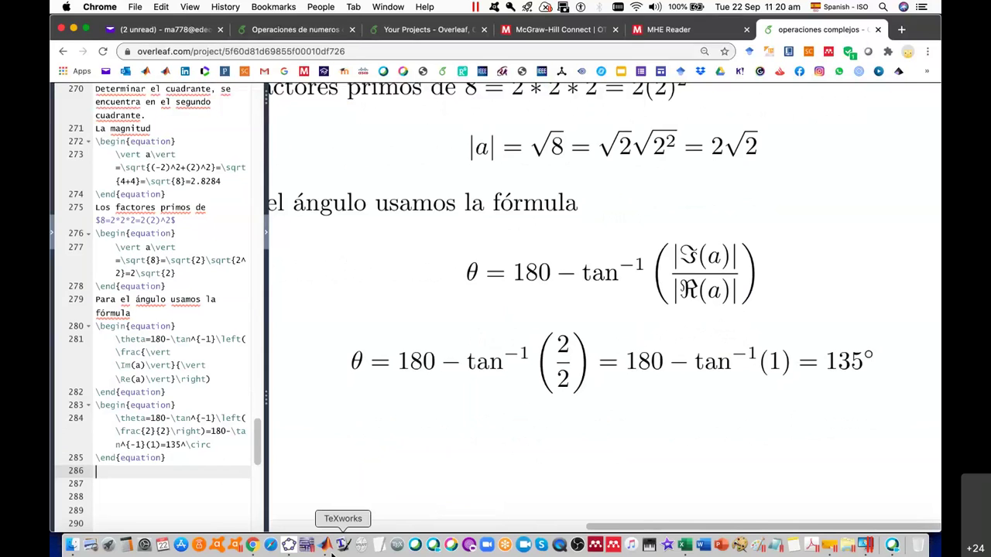
# In Excel, enter =pi()-atan(1) in A3, giving 2.35619449 radians.
pyautogui.click(685, 547)
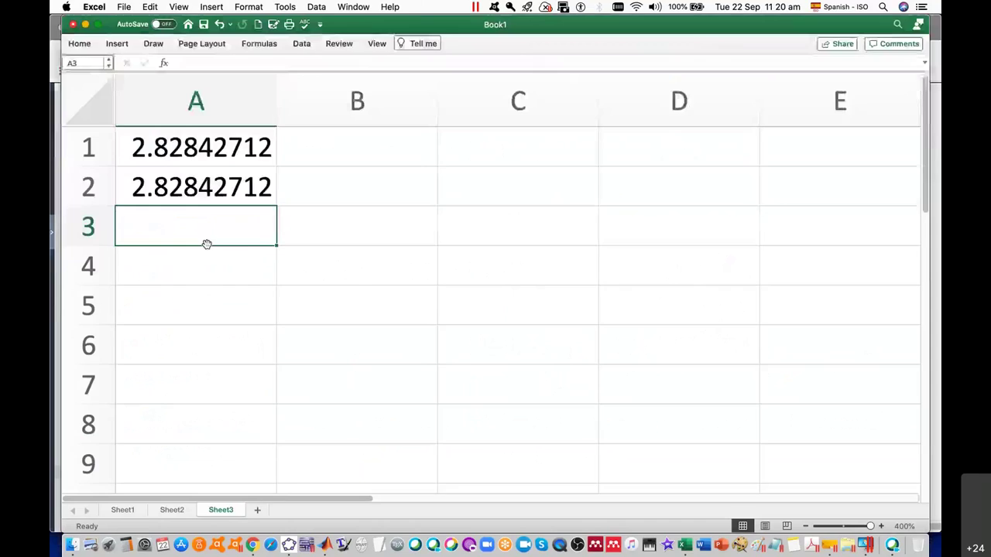
pyautogui.write('=pi')
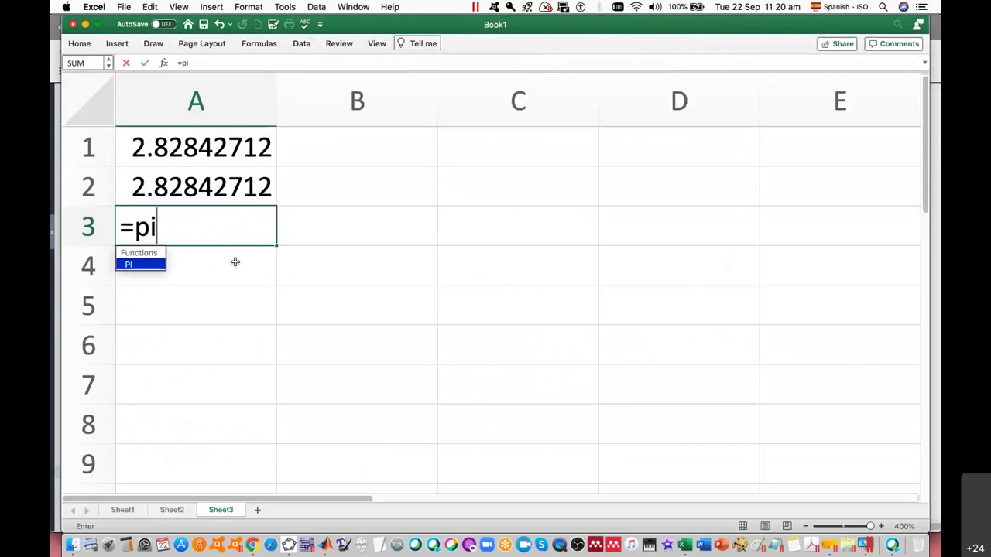
pyautogui.write('()')
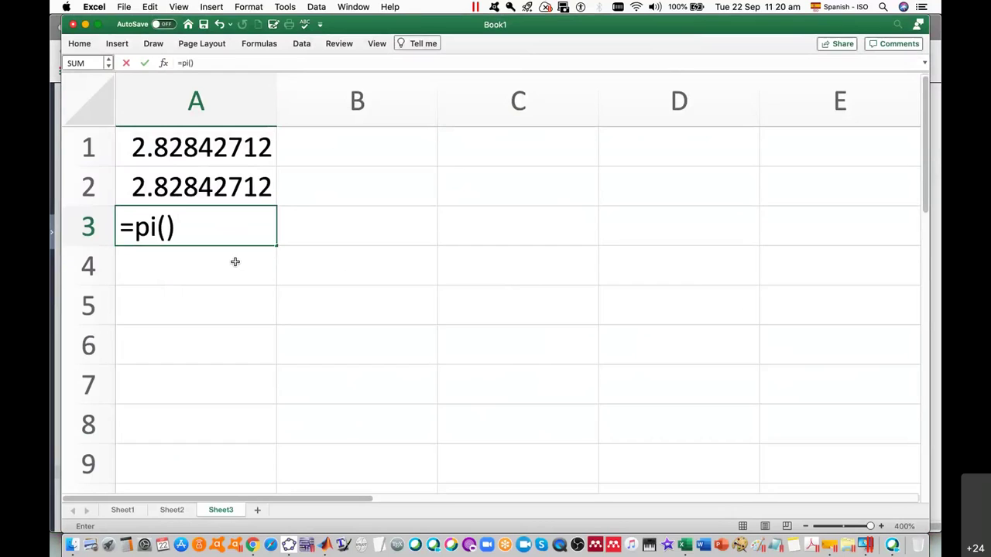
pyautogui.write('-')
pyautogui.write('atan')
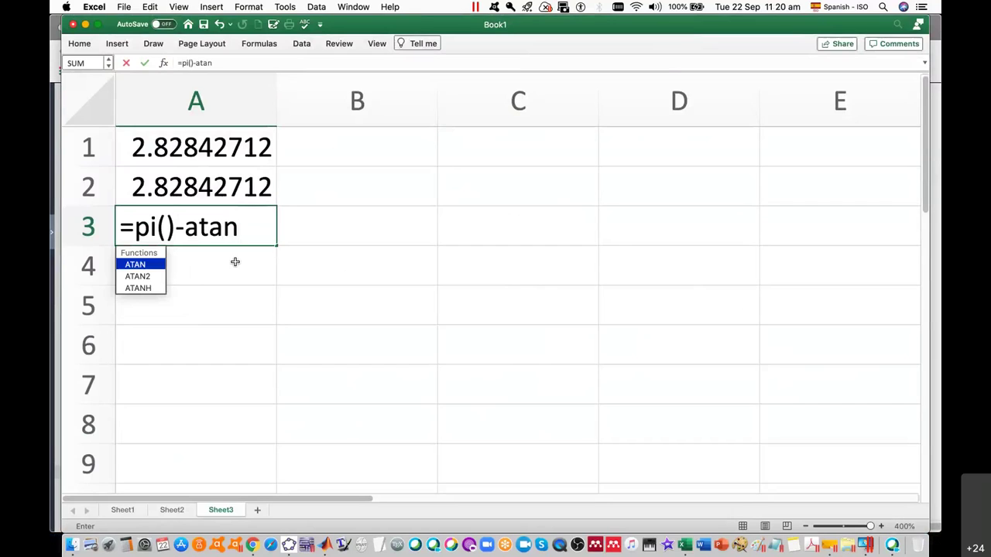
pyautogui.write('()')
pyautogui.press('Return')
pyautogui.press('Return')
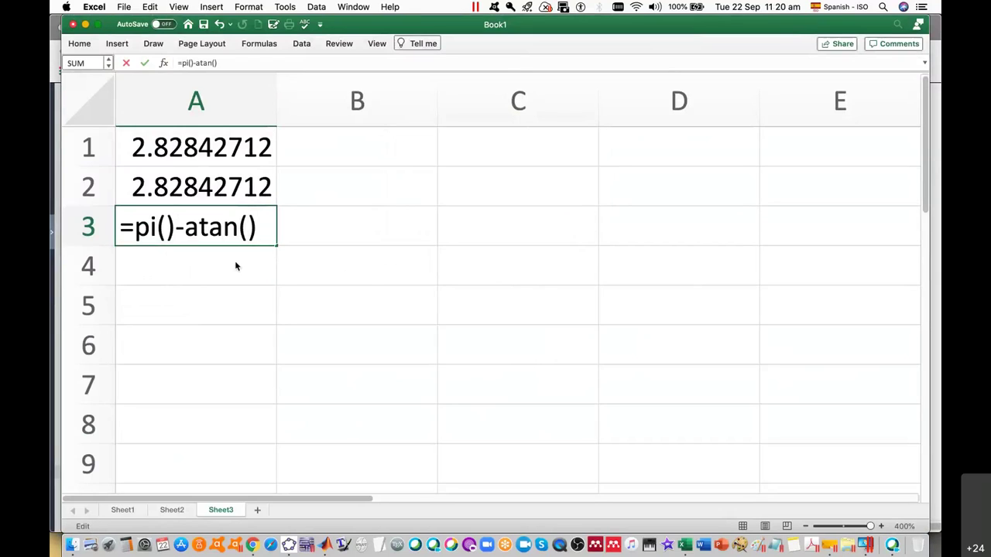
pyautogui.write('1')
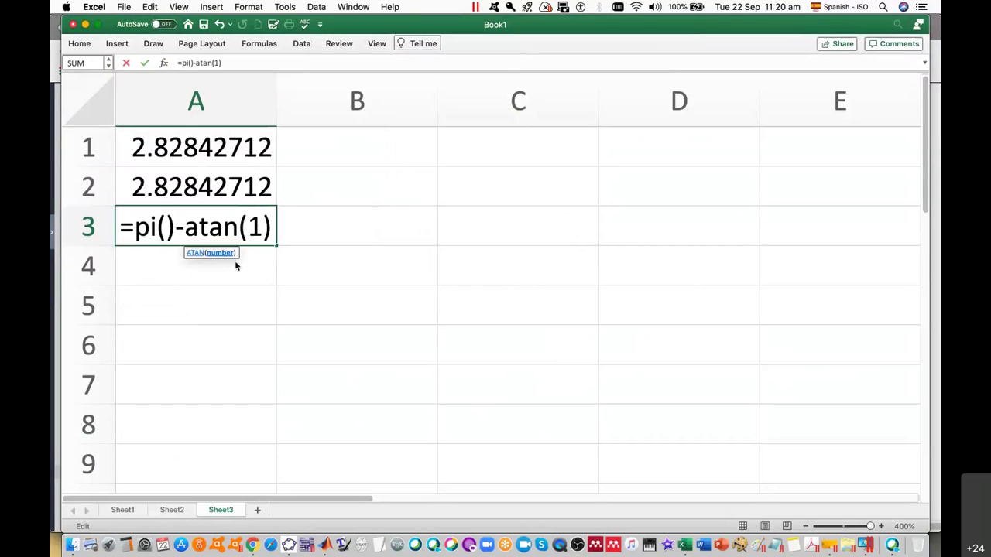
pyautogui.press('Return')
pyautogui.click(228, 223)
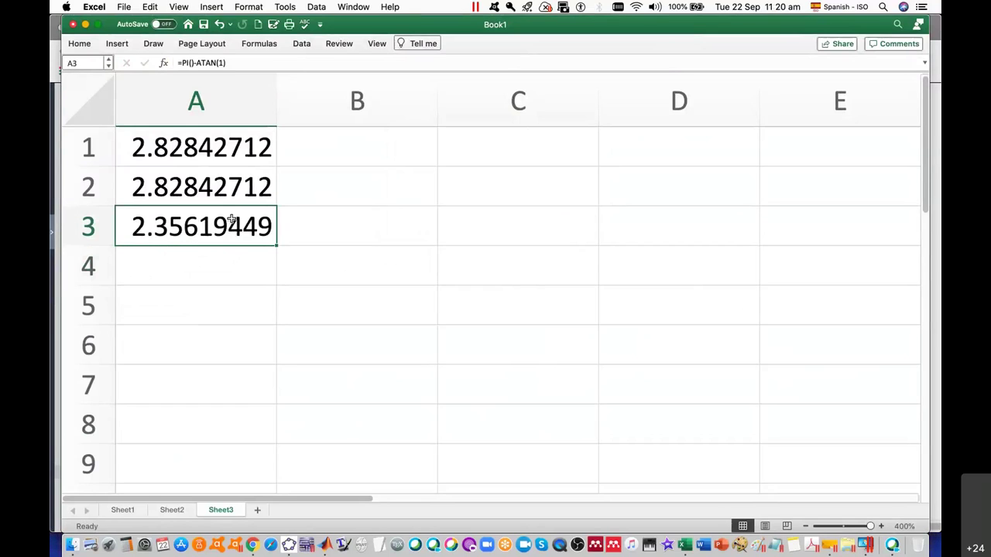
# Enter =A3*180/pi() in B3 to get 135 degrees, then return to Overleaf.
pyautogui.click(329, 225)
pyautogui.write('=')
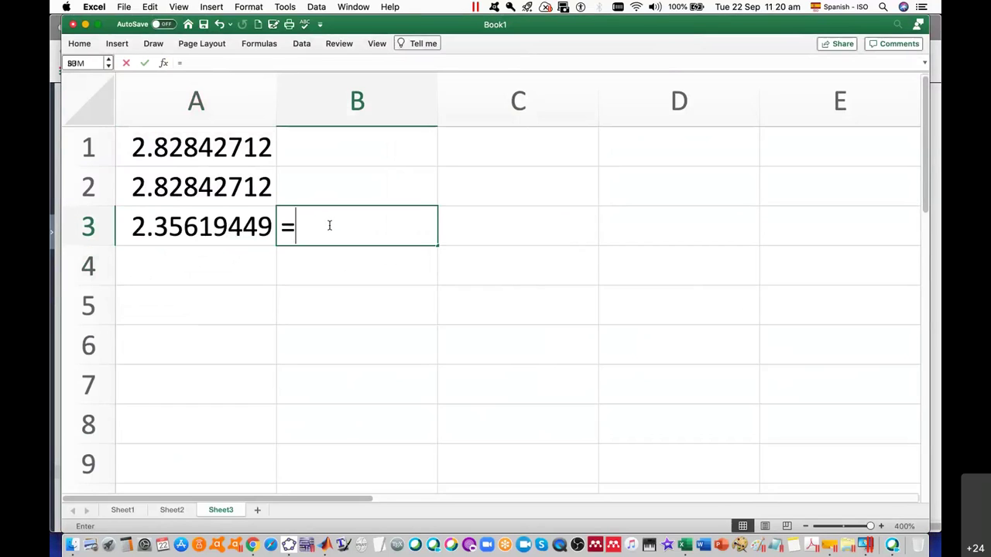
pyautogui.click(216, 228)
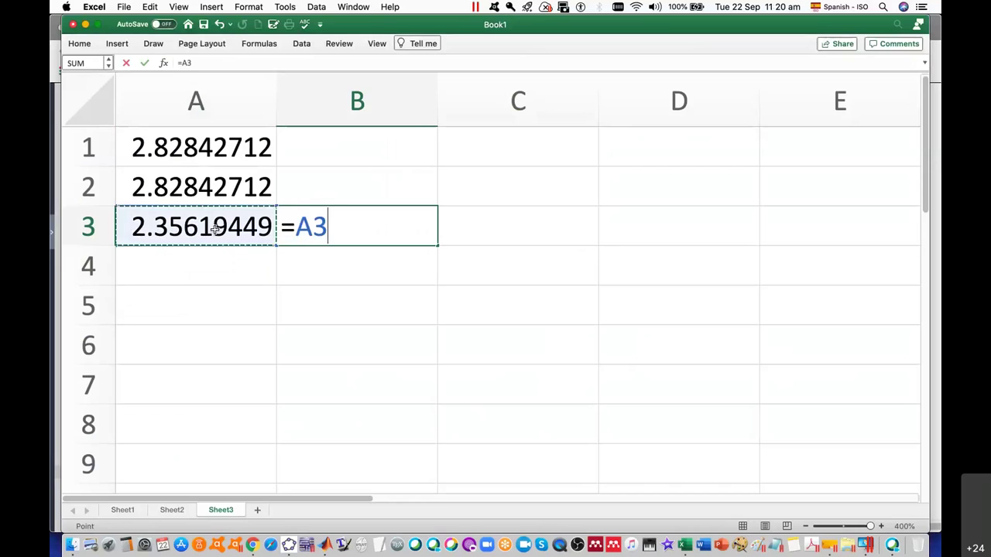
pyautogui.write('*180/pi()')
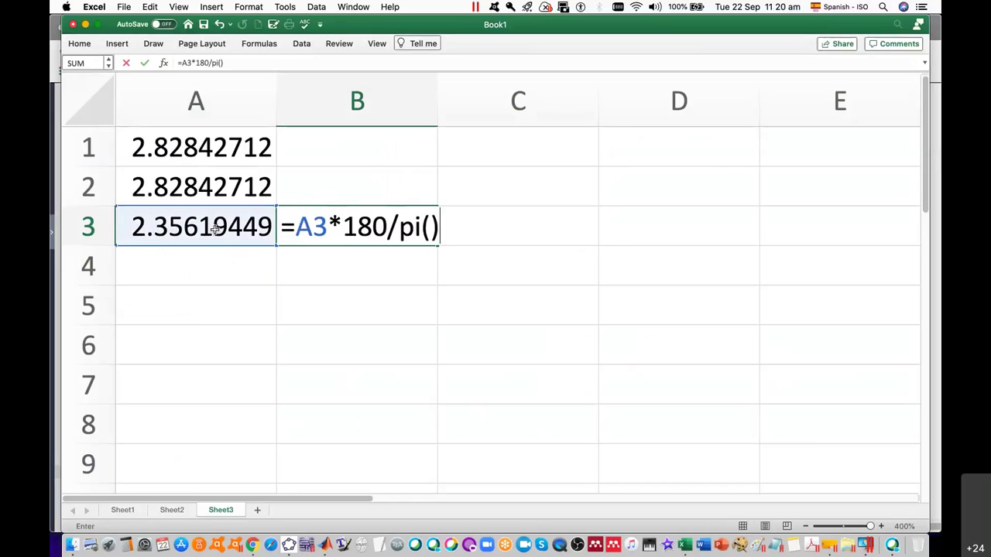
pyautogui.press('Return')
pyautogui.click(391, 227)
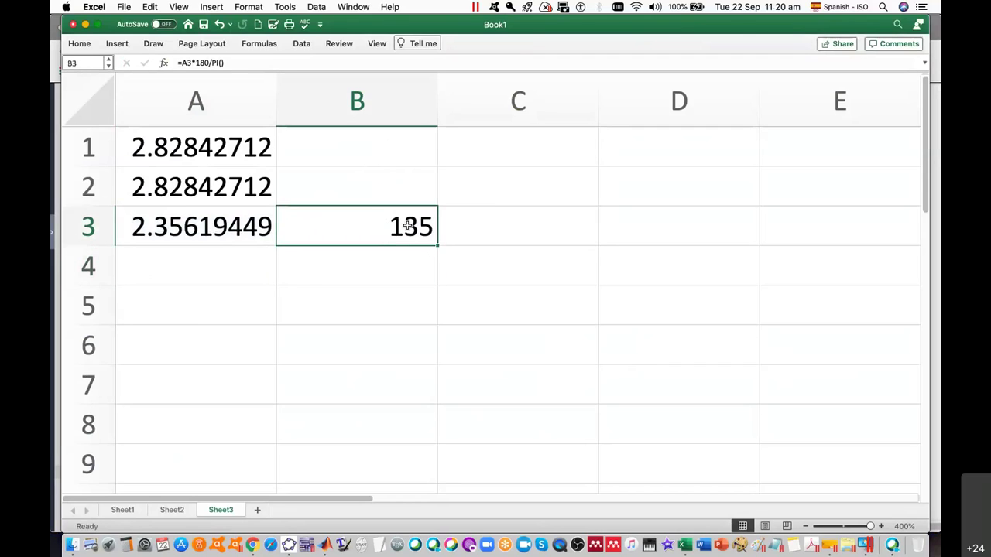
pyautogui.press('super+Tab')
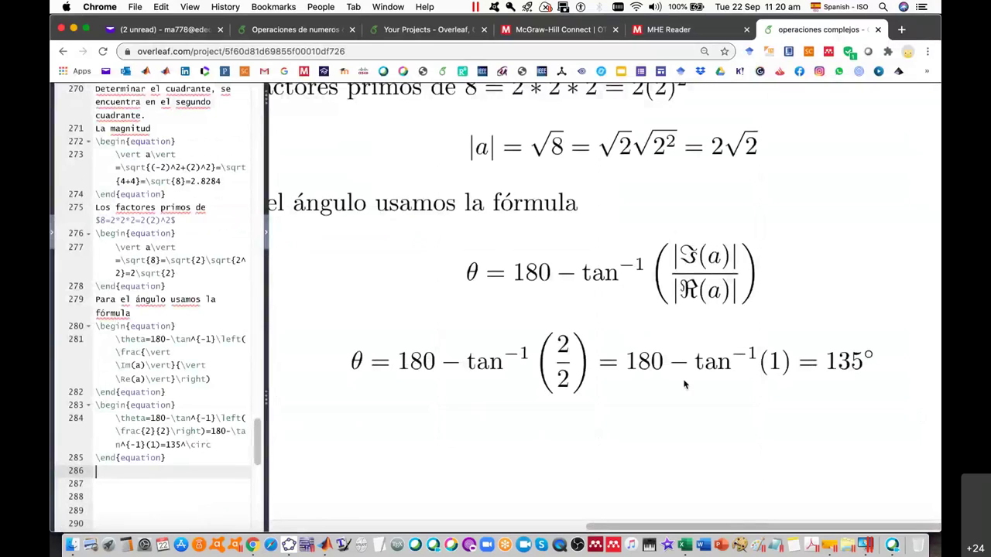
# Add the line 'Convertir a radianes' below the 135° equation.
pyautogui.scroll(3, 684, 384)
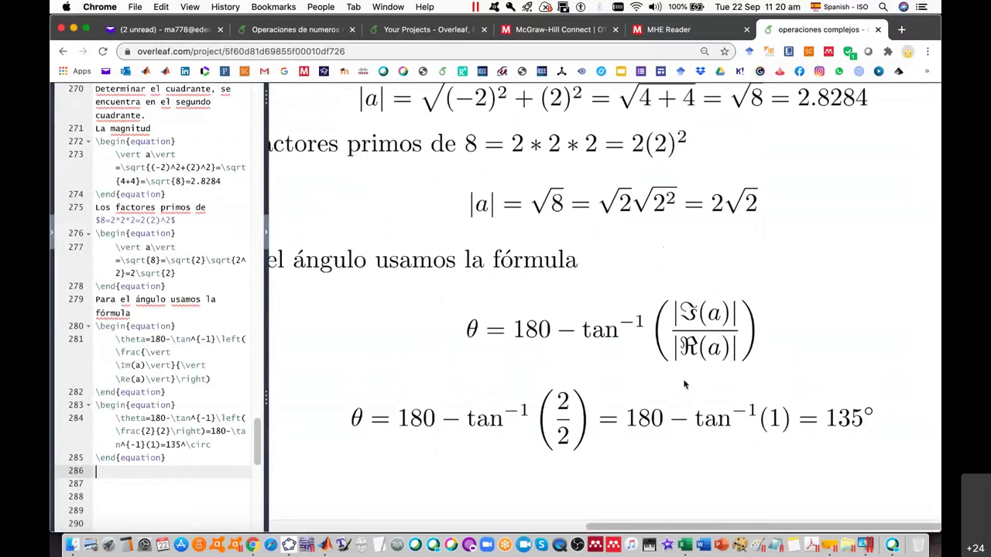
pyautogui.scroll(-3, 684, 384)
pyautogui.scroll(-1, 684, 384)
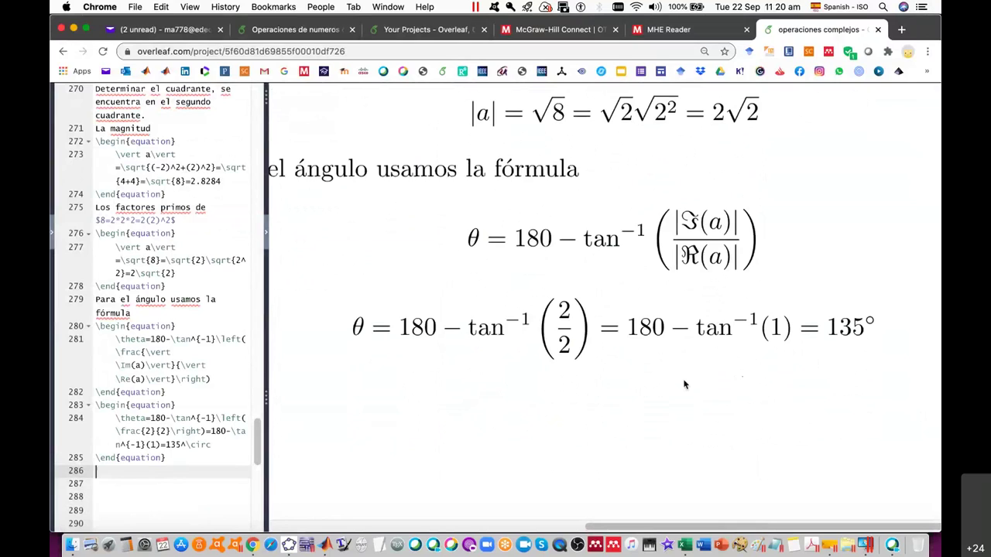
pyautogui.scroll(2, 706, 223)
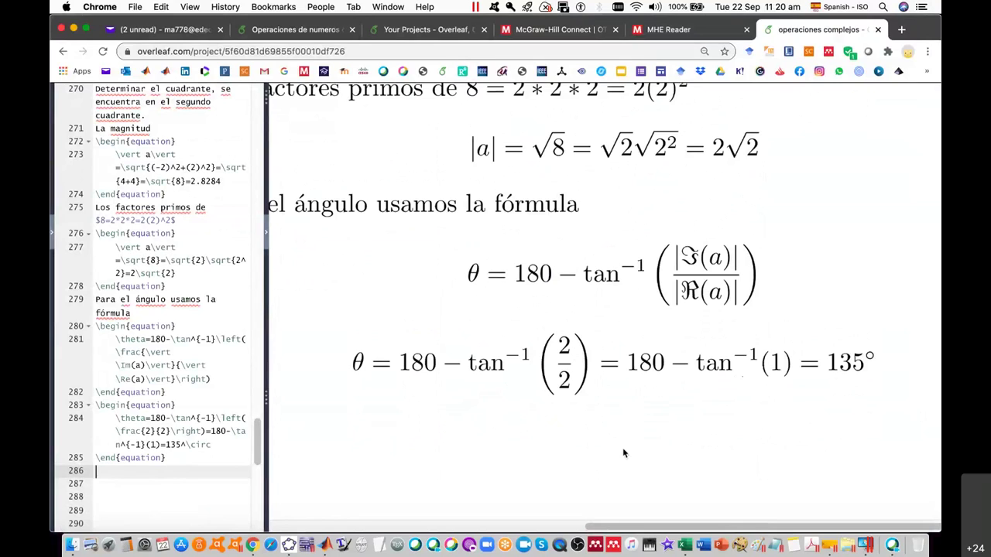
pyautogui.click(204, 458)
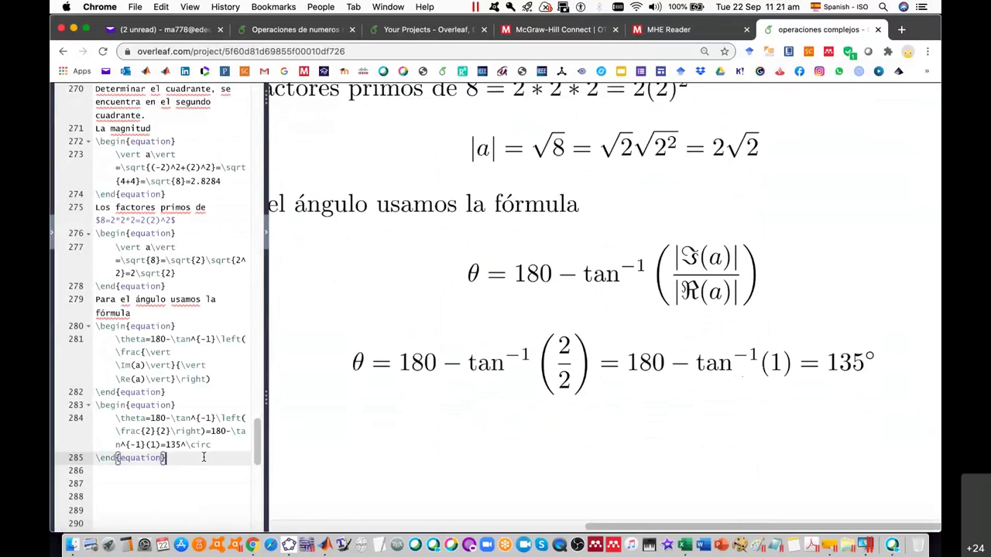
pyautogui.press('Return')
pyautogui.write('Convertir a radianes')
pyautogui.press('Return')
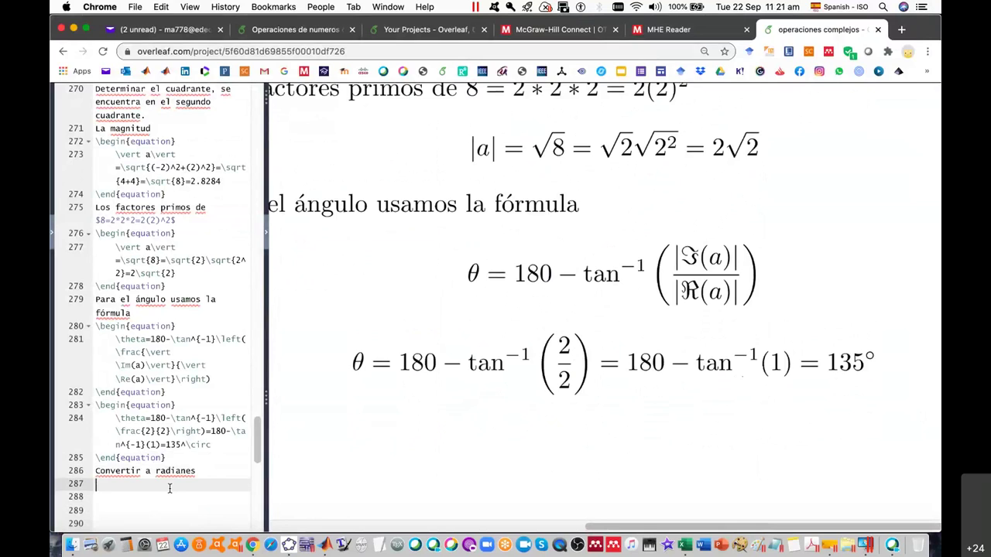
# Insert an empty equation environment beneath the 'Convertir a radianes' line.
pyautogui.write('\\')
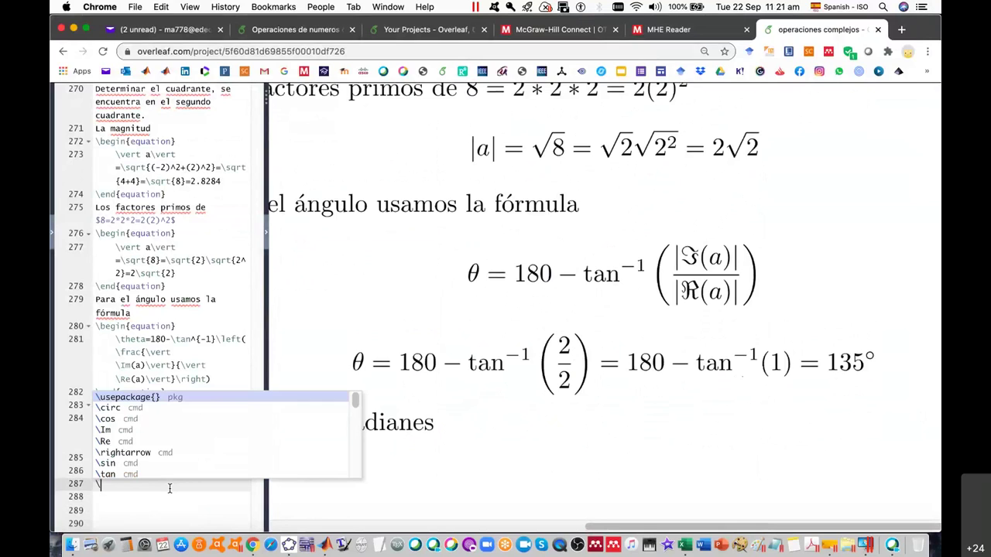
pyautogui.write('begi')
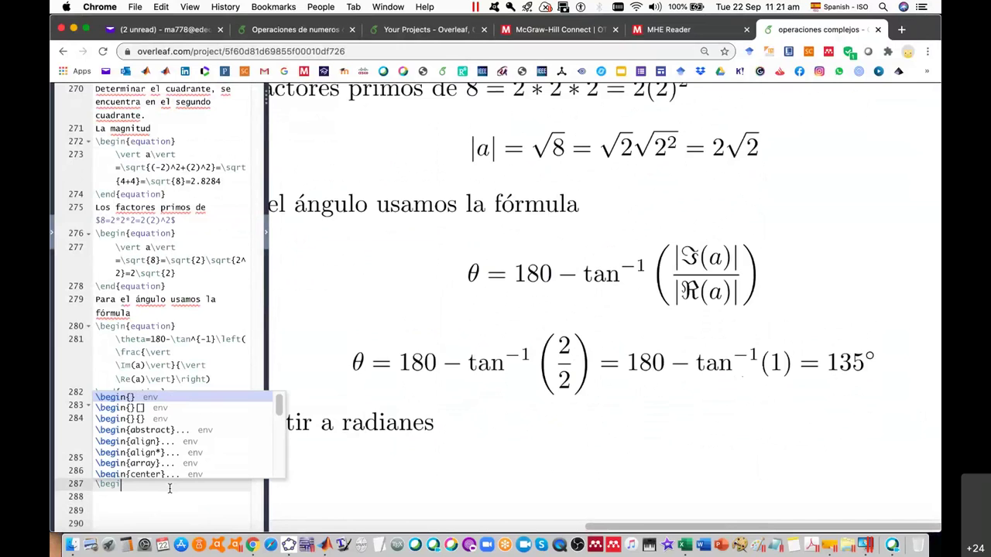
pyautogui.write('n{eq')
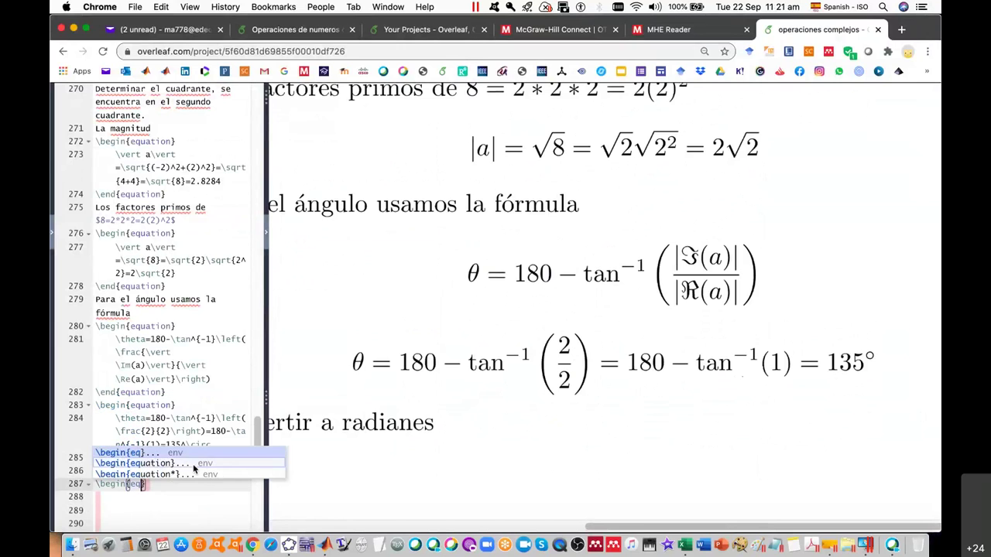
pyautogui.press('Return')
pyautogui.scroll(-5, 229, 430)
pyautogui.scroll(-2, 414, 467)
pyautogui.hscroll(-2, 414, 467)
pyautogui.hscroll(-2, 414, 467)
pyautogui.scroll(-1, 414, 474)
pyautogui.hscroll(-1, 415, 474)
pyautogui.scroll(-2, 414, 470)
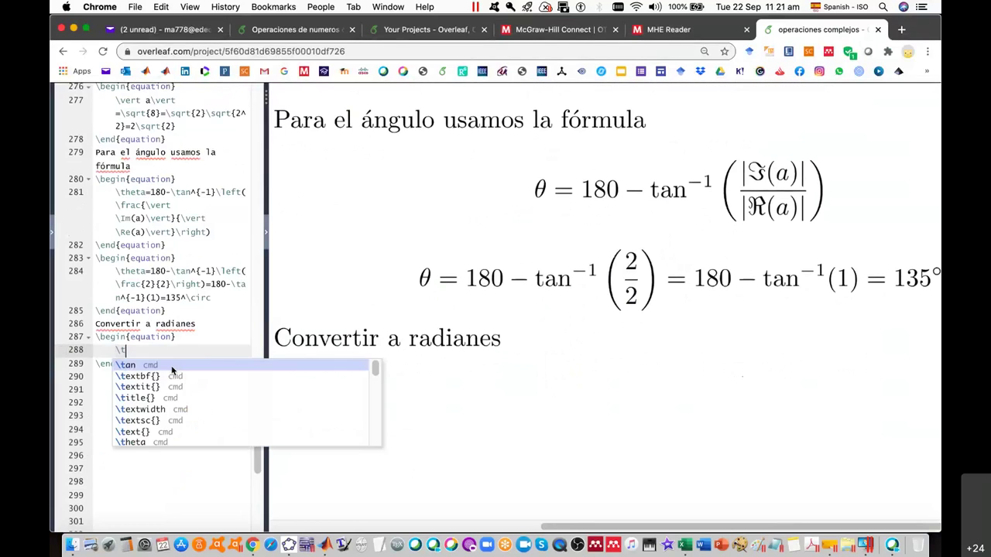
# Type \theta_{rad}= followed by \theta_{deg}\pi in the new equation.
pyautogui.write('hera_')
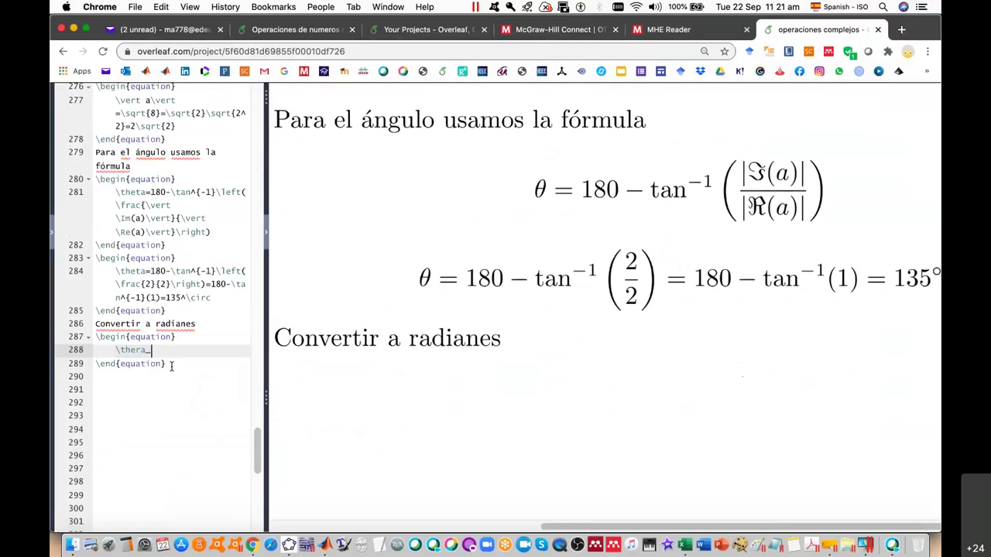
pyautogui.write('{rad}=\\therta')
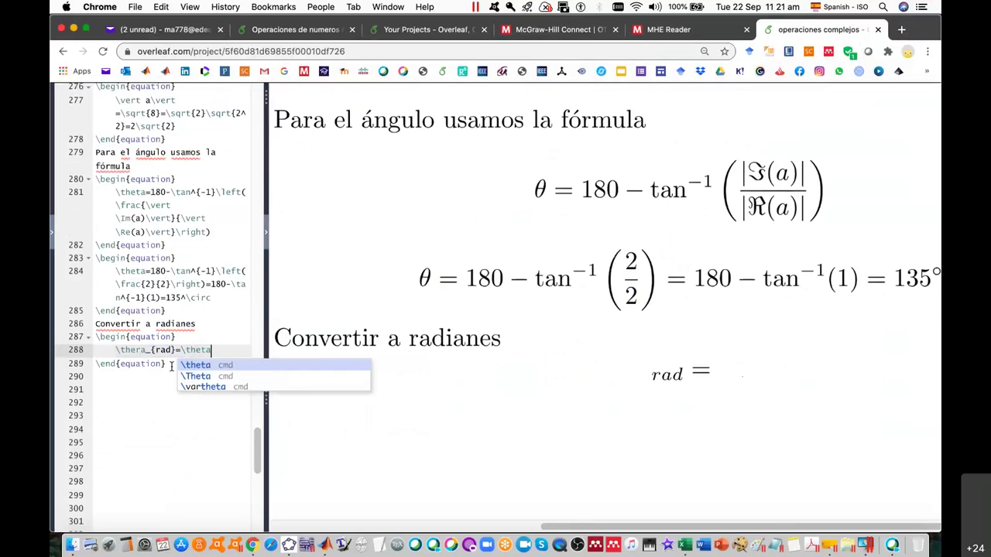
pyautogui.write('_')
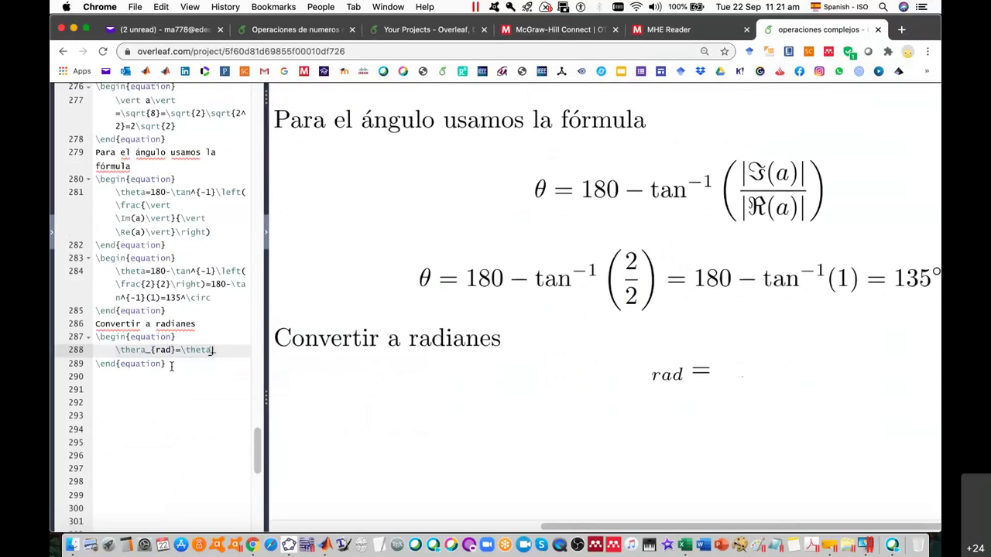
pyautogui.write('{')
pyautogui.write('deg')
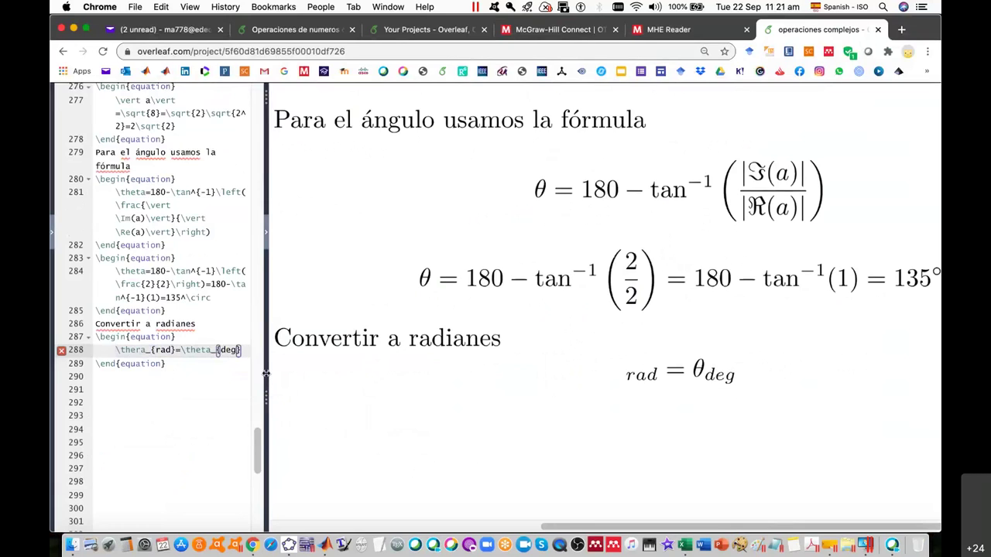
pyautogui.moveTo(266, 373); pyautogui.dragTo(295, 372)
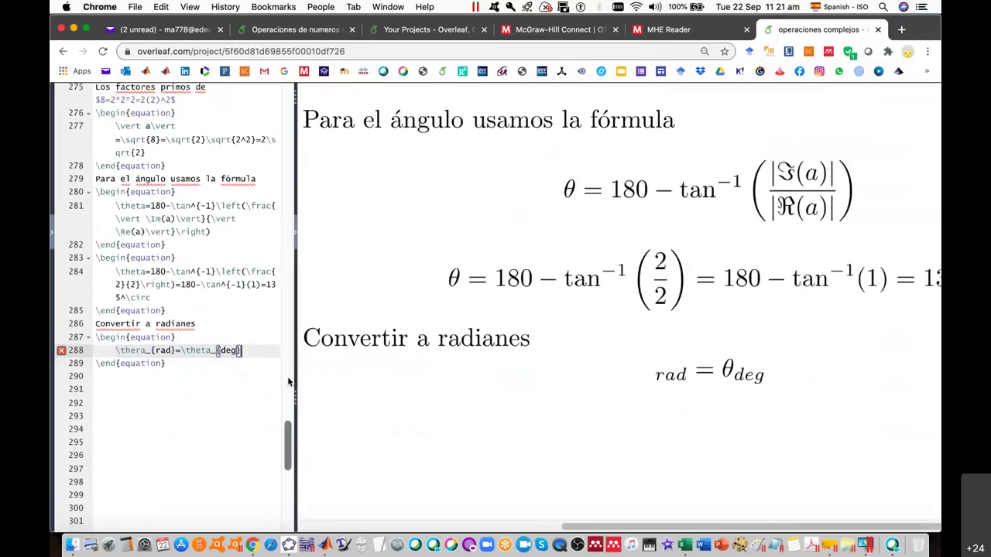
pyautogui.write('\\pi')
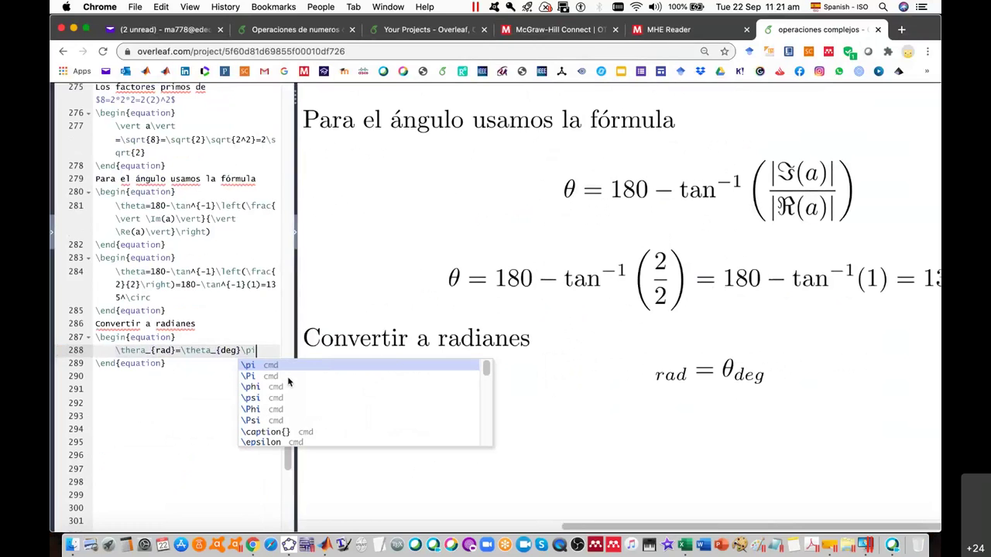
# Wrap the right side as \frac{\theta_{deg}\pi}{180} and recompile the preview.
pyautogui.click(181, 348)
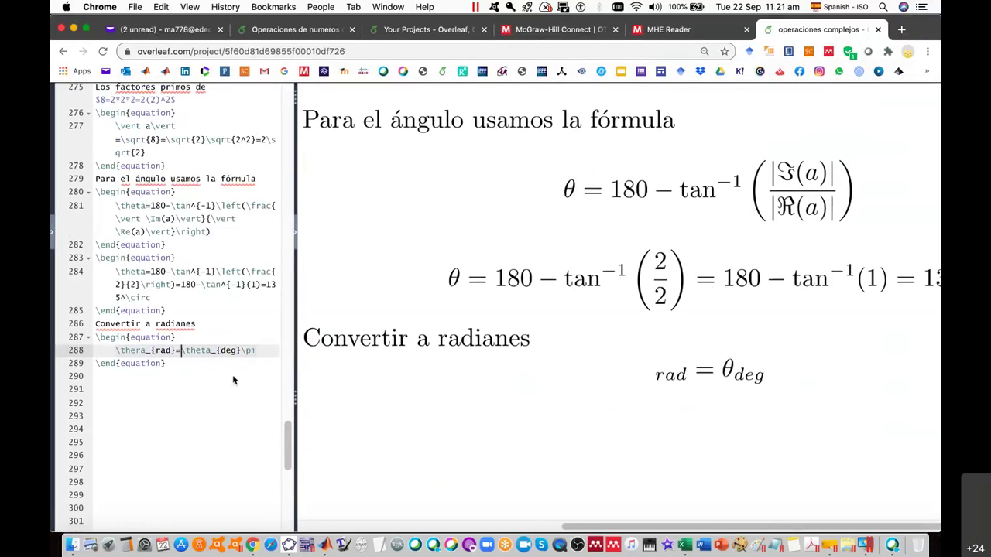
pyautogui.write('rc')
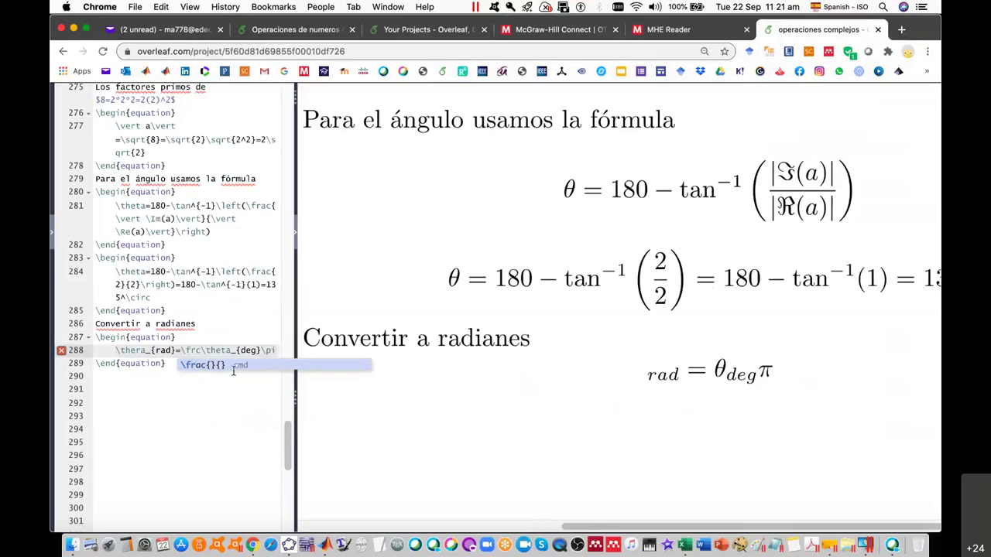
pyautogui.press('BackSpace')
pyautogui.write('ac{')
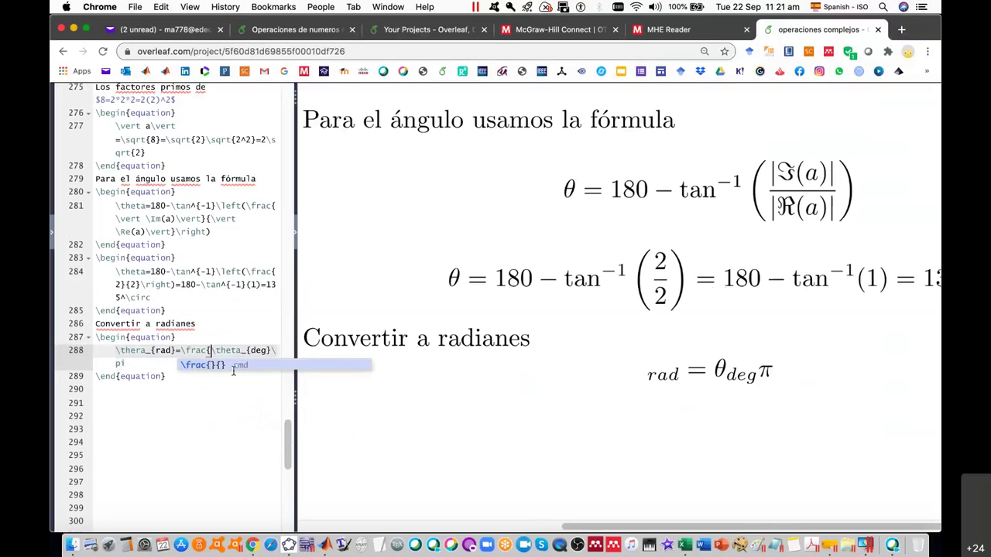
pyautogui.click(146, 362)
pyautogui.write('}{180')
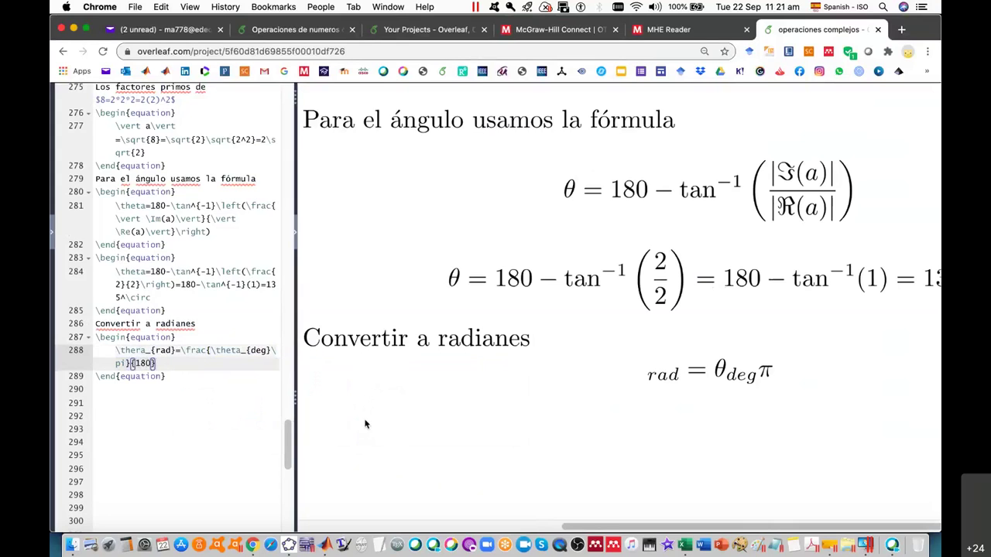
pyautogui.press('super+s')
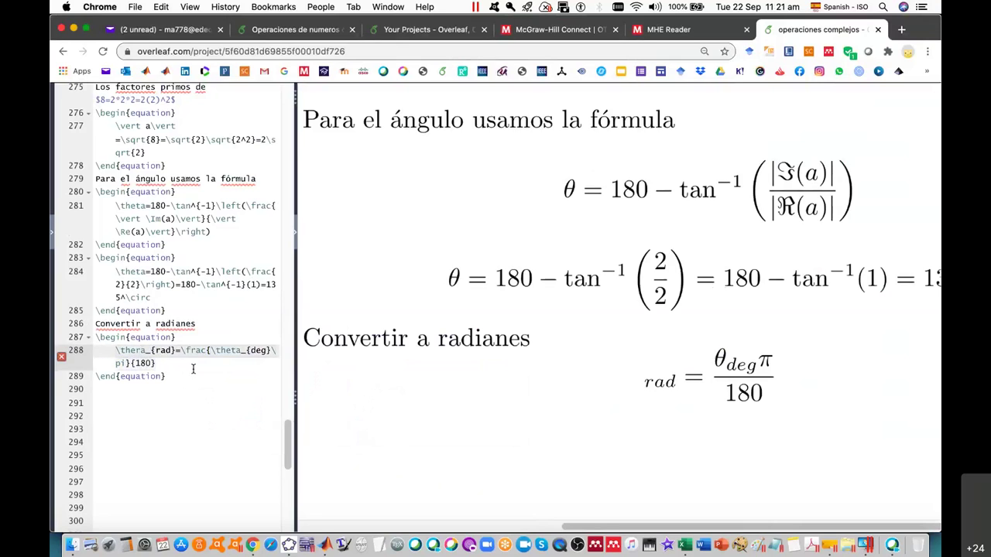
# Correct the \thera typo to \theta so the formula renders properly.
pyautogui.click(142, 350)
pyautogui.press('BackSpace')
pyautogui.write('t')
pyautogui.click(214, 442)
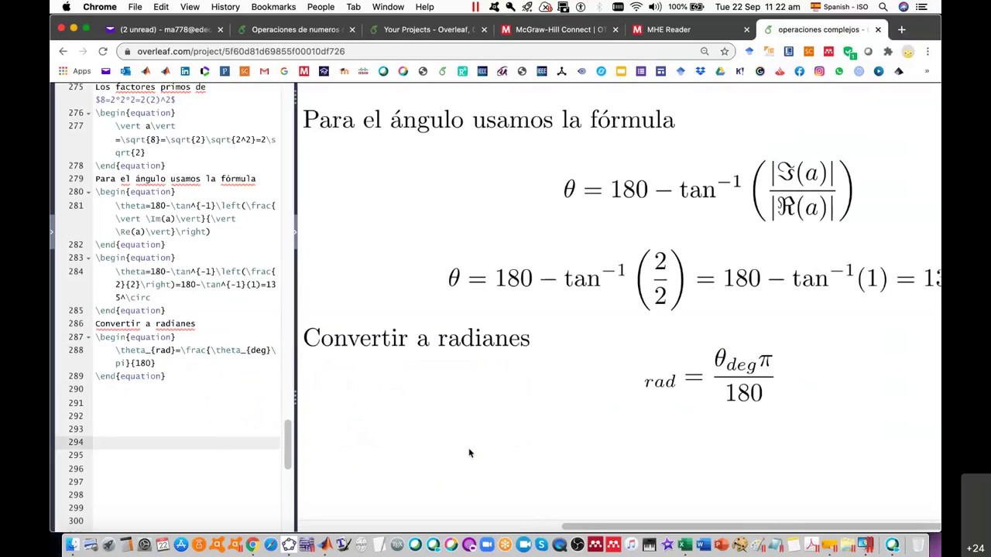
pyautogui.click(204, 372)
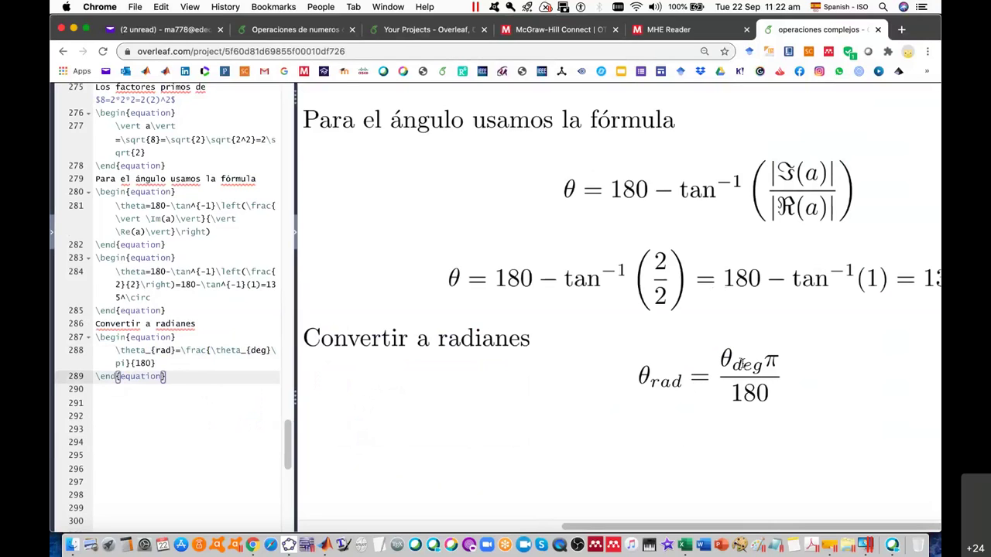
pyautogui.hscroll(3, 757, 442)
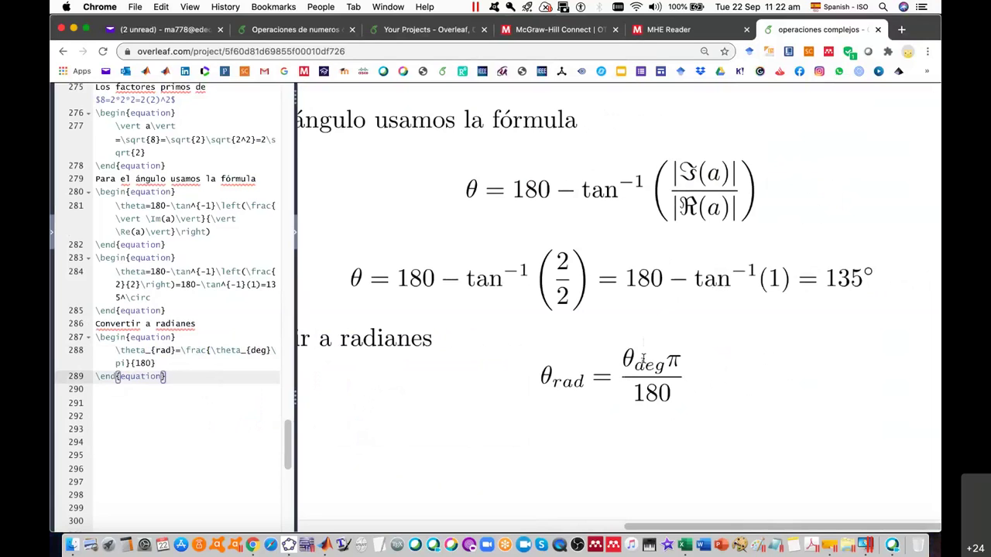
pyautogui.hscroll(-2, 862, 331)
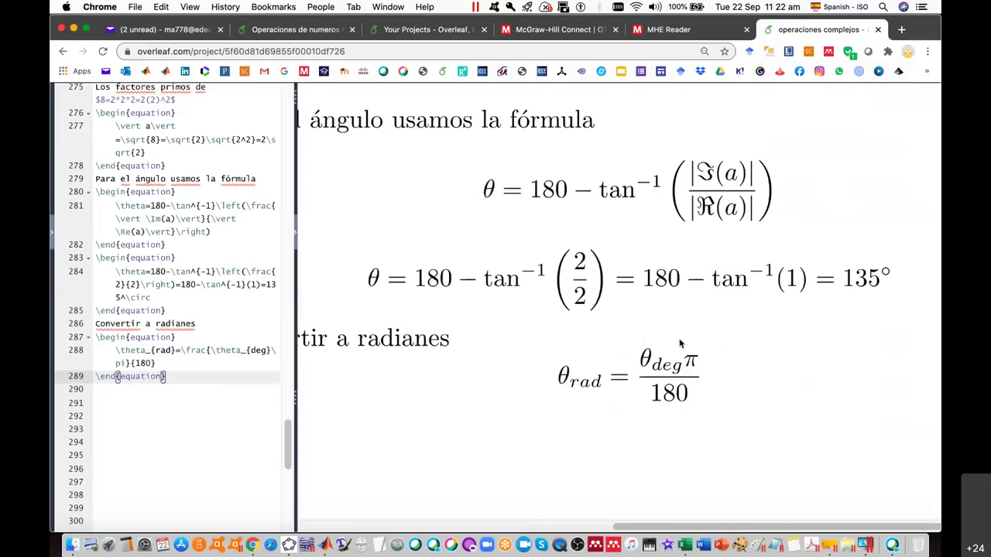
# Append =\frac{135}{180}\pi to the radians formula on line 288.
pyautogui.click(189, 352)
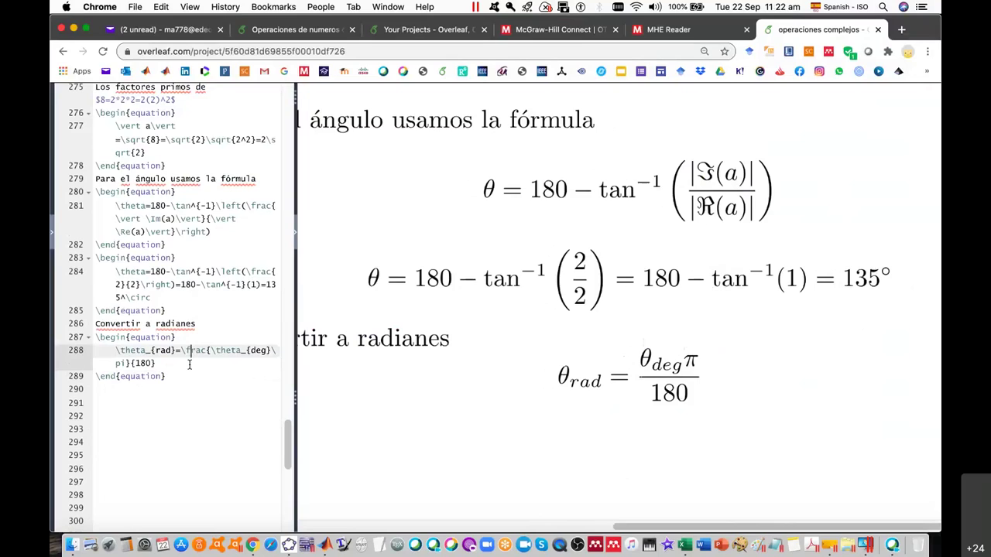
pyautogui.click(189, 364)
pyautogui.write('=')
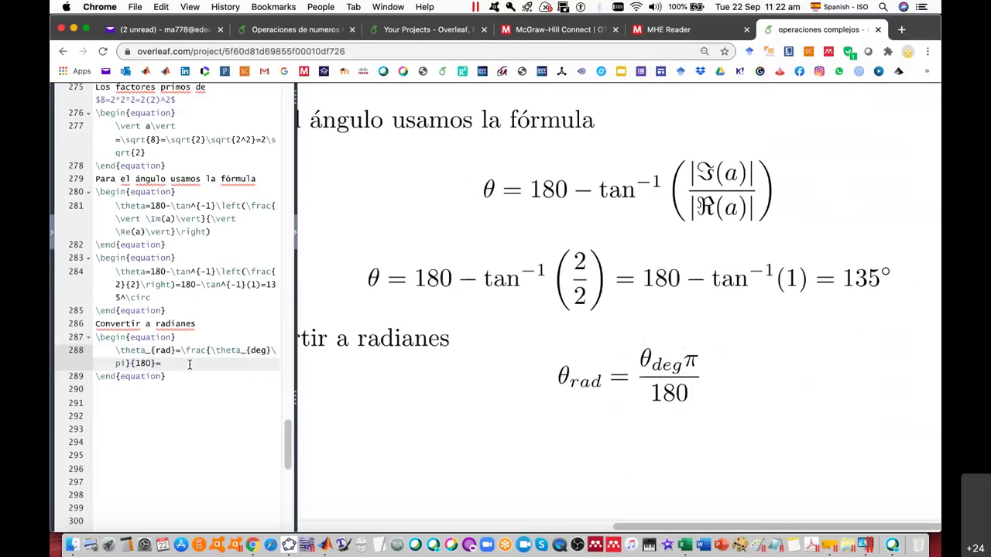
pyautogui.write('\\frac')
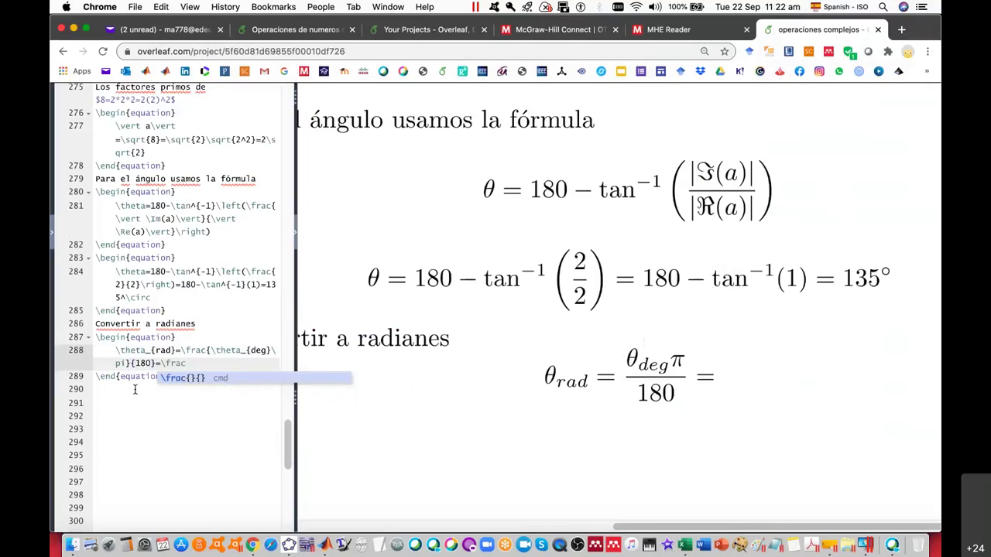
pyautogui.click(188, 378)
pyautogui.click(209, 366)
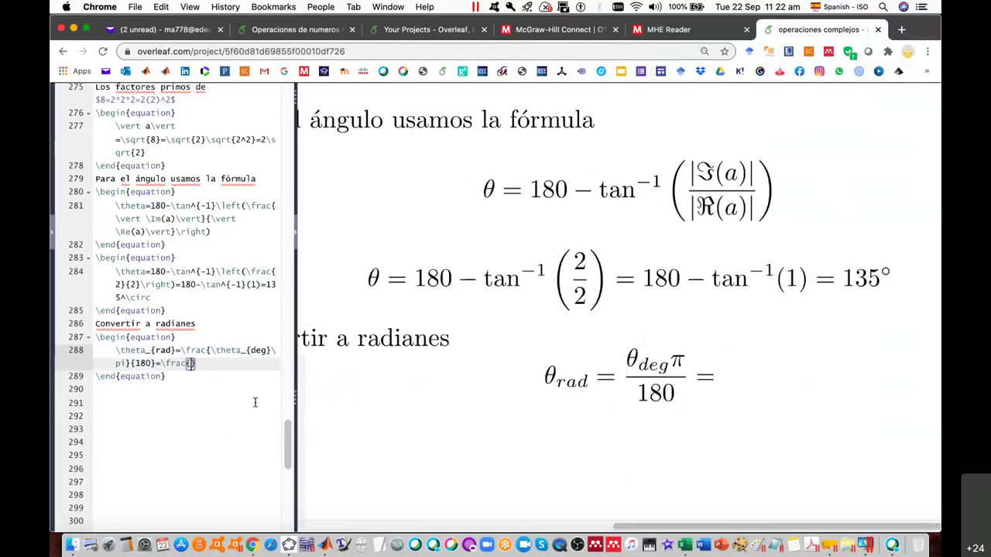
pyautogui.write('{135')
pyautogui.click(233, 361)
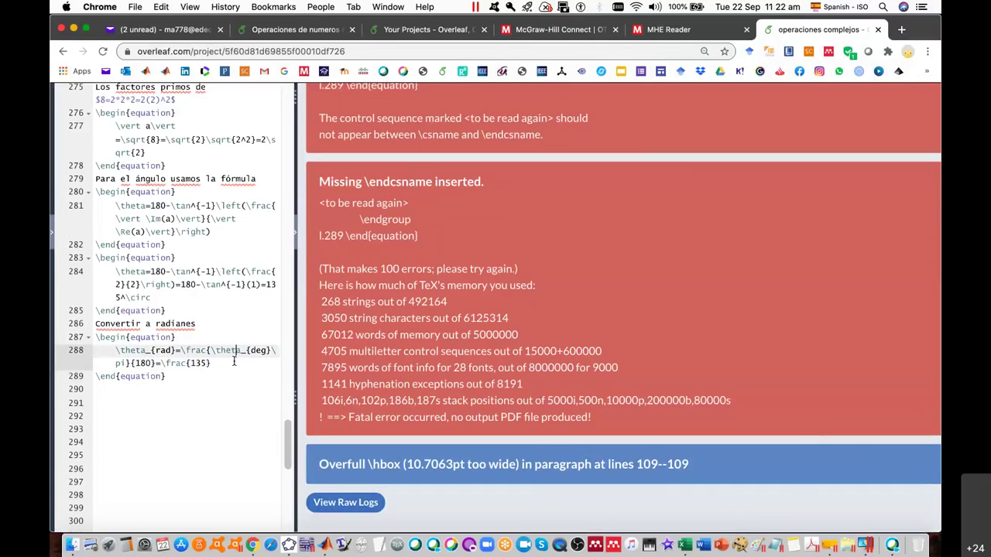
pyautogui.write('{180')
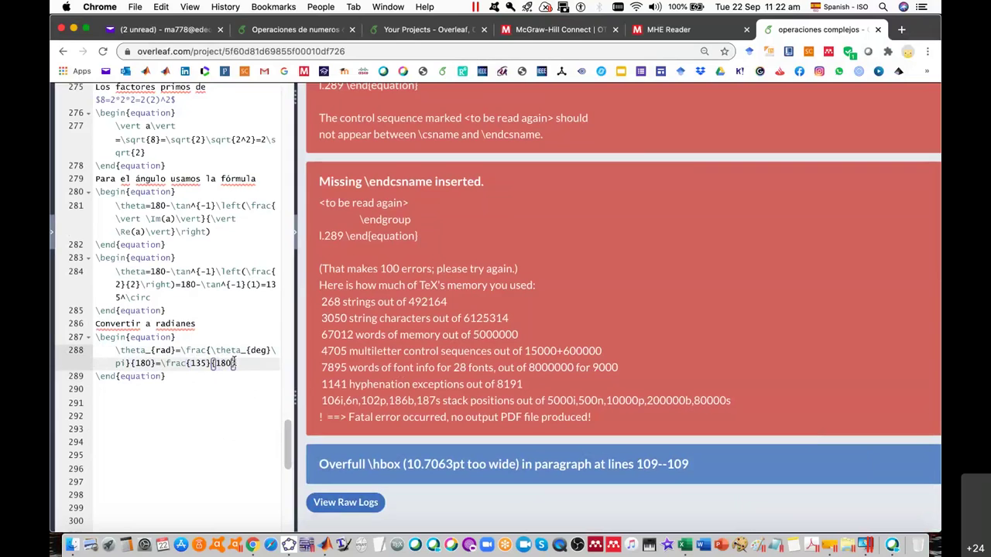
pyautogui.write('}\\pi')
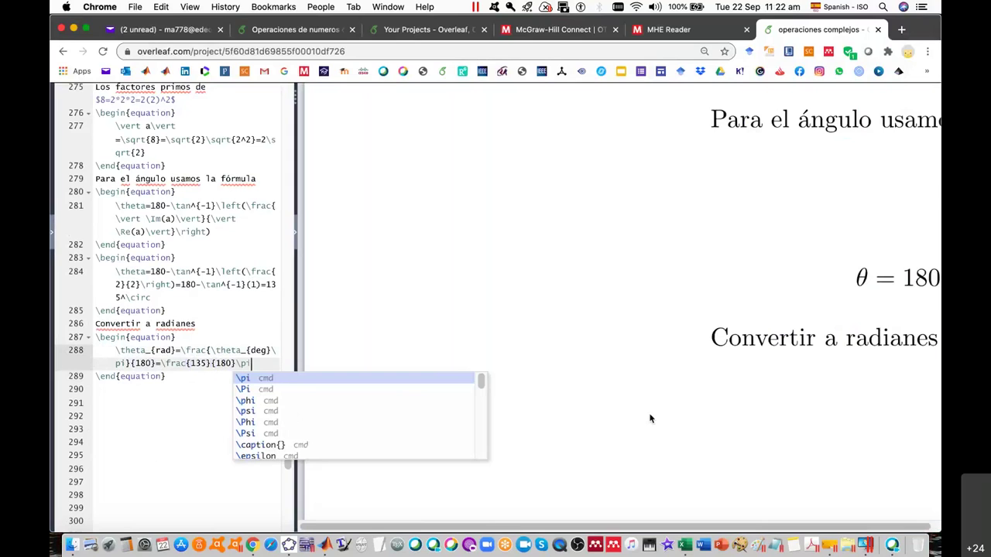
pyautogui.hscroll(5, 650, 419)
pyautogui.click(206, 376)
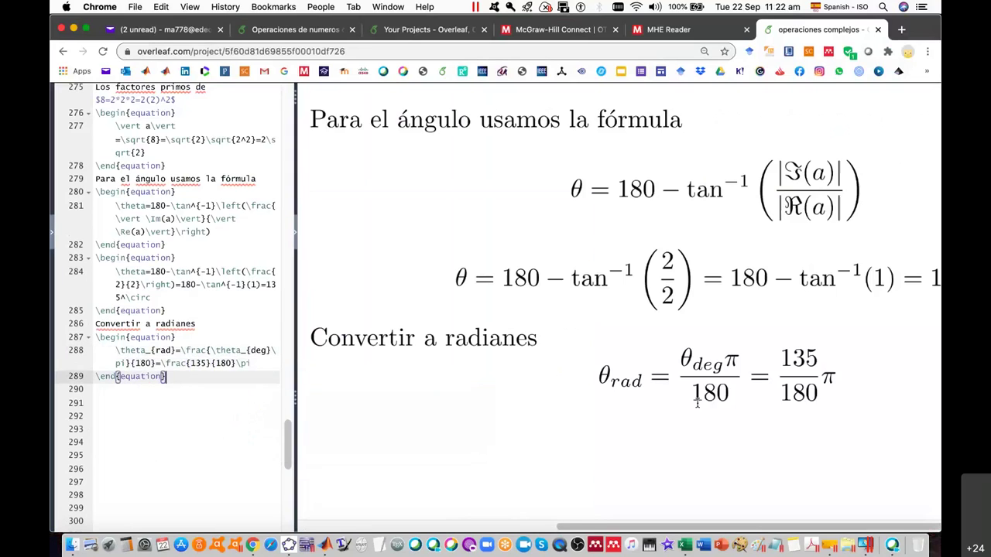
# Add a trailing equals sign after the (135/180)π term.
pyautogui.hscroll(2, 697, 402)
pyautogui.hscroll(3, 759, 486)
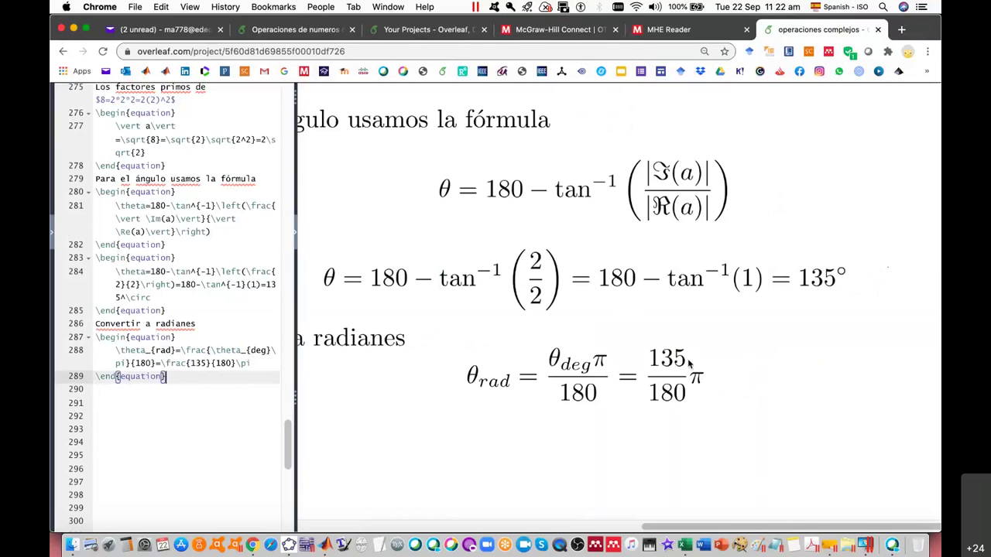
pyautogui.doubleClick(486, 364)
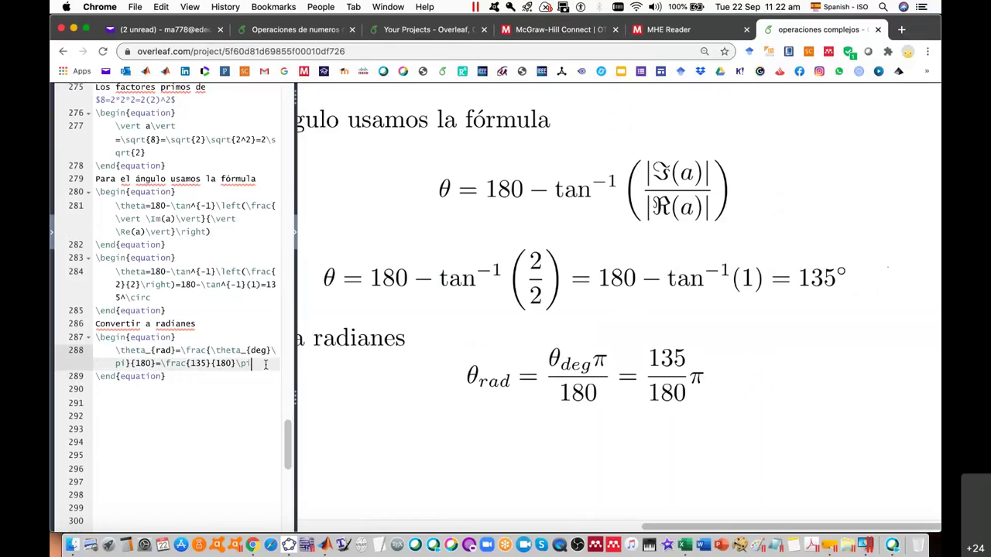
pyautogui.write('=')
# Enter =135/180 in Excel cell A5, giving 0.75.
pyautogui.click(686, 548)
pyautogui.click(219, 302)
pyautogui.write('1')
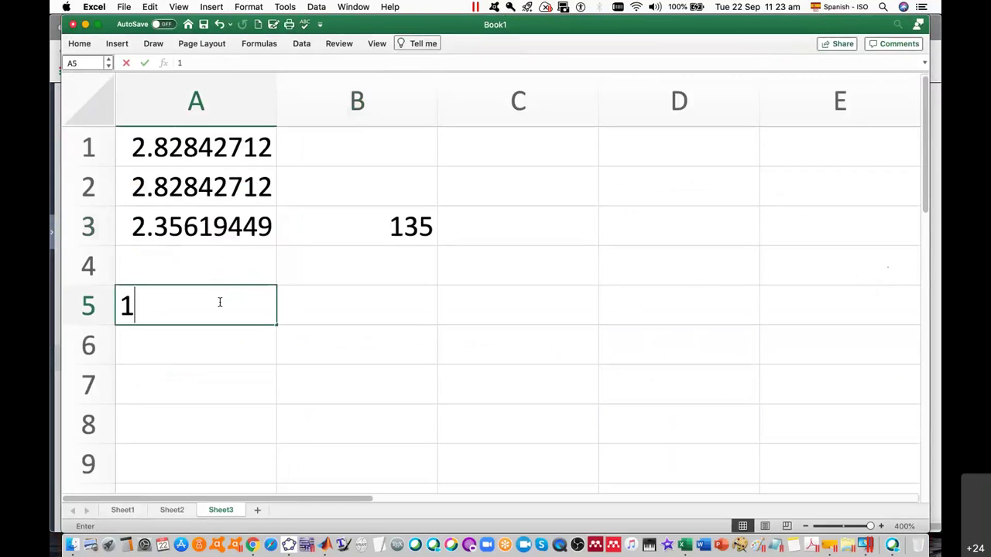
pyautogui.press('BackSpace')
pyautogui.write('=1')
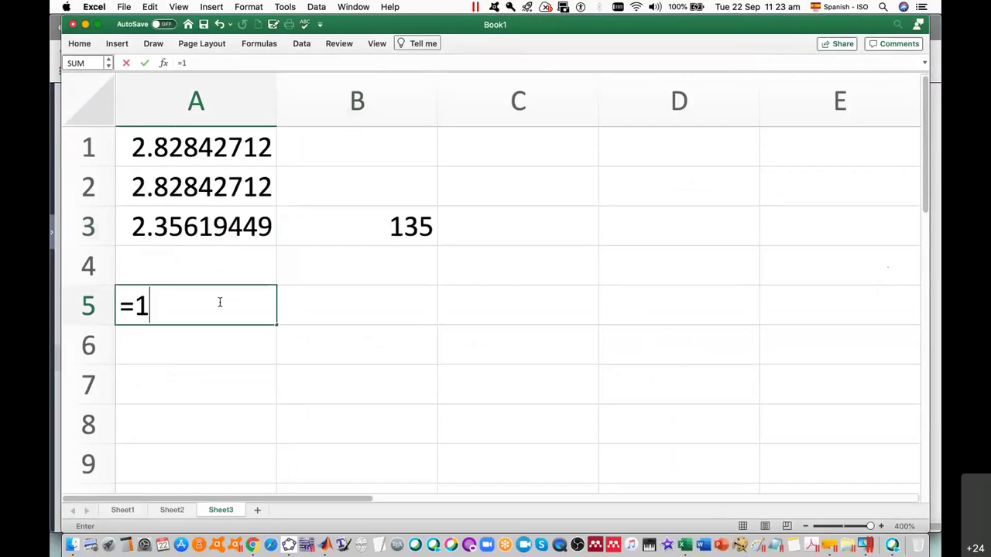
pyautogui.write('35/')
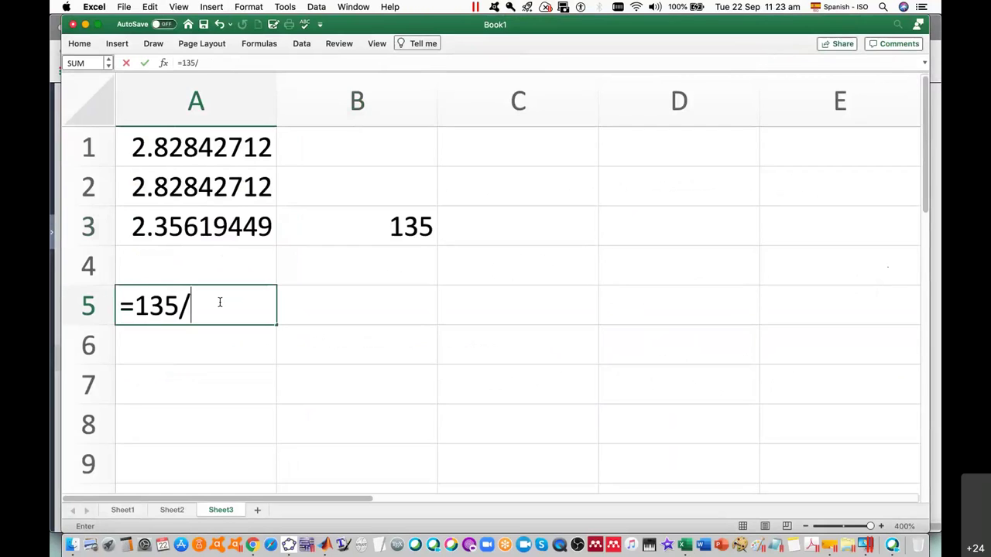
pyautogui.write('180')
pyautogui.press('Return')
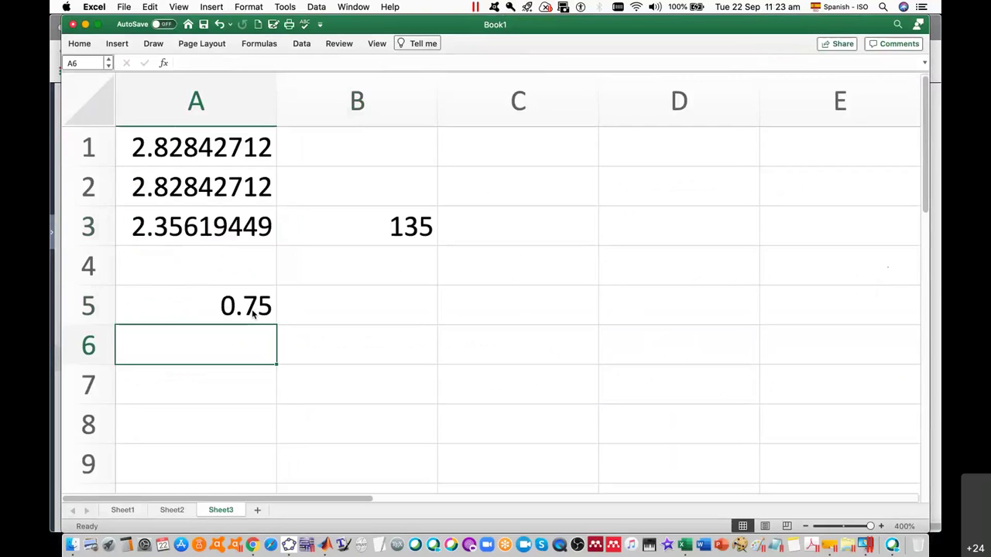
# Enter =A5*PI() in cell B5, giving 2.35619449.
pyautogui.click(304, 304)
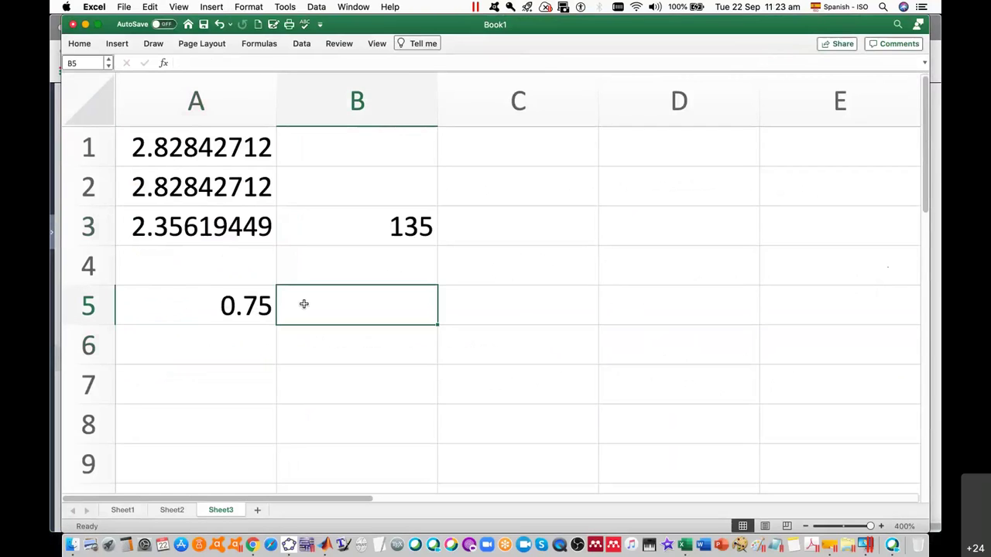
pyautogui.write('=')
pyautogui.click(233, 304)
pyautogui.write('*')
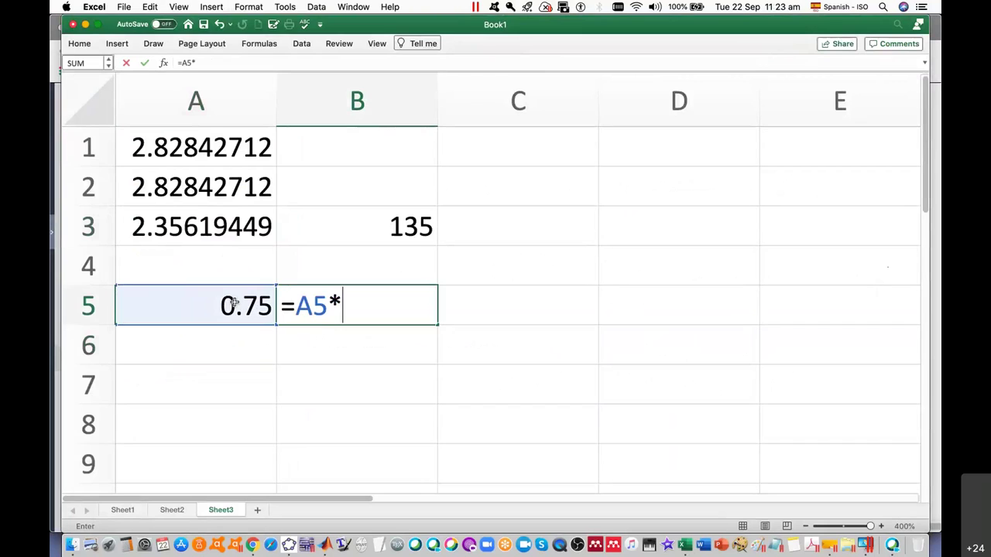
pyautogui.write('pi')
pyautogui.press('Tab')
pyautogui.press('Return')
pyautogui.click(235, 306)
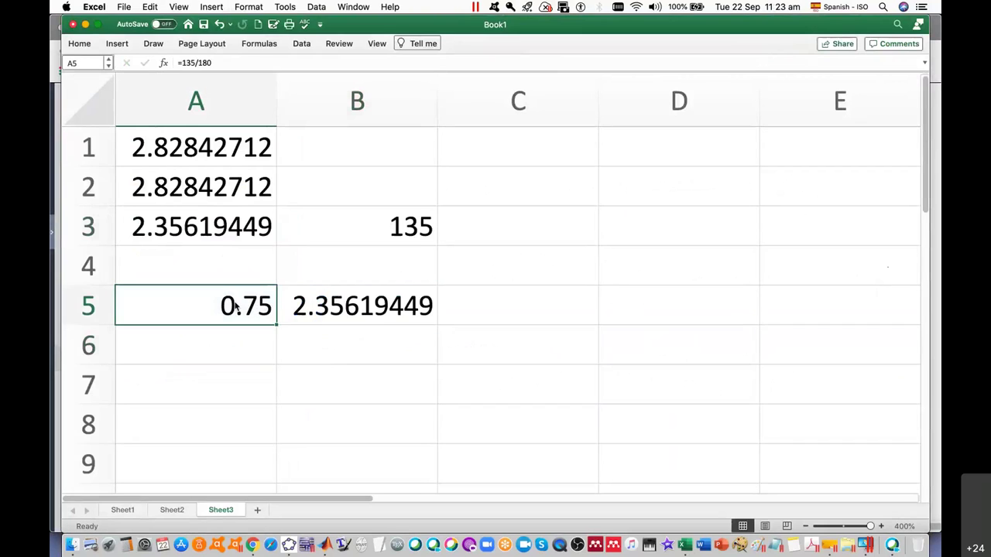
# Check the formulas behind cells A3, B5 and A5.
pyautogui.click(216, 225)
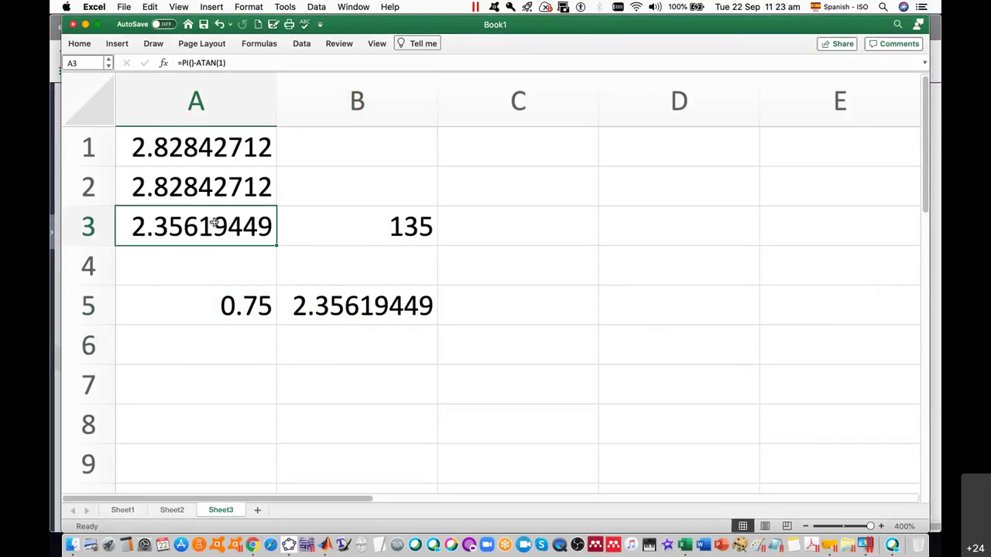
pyautogui.click(333, 303)
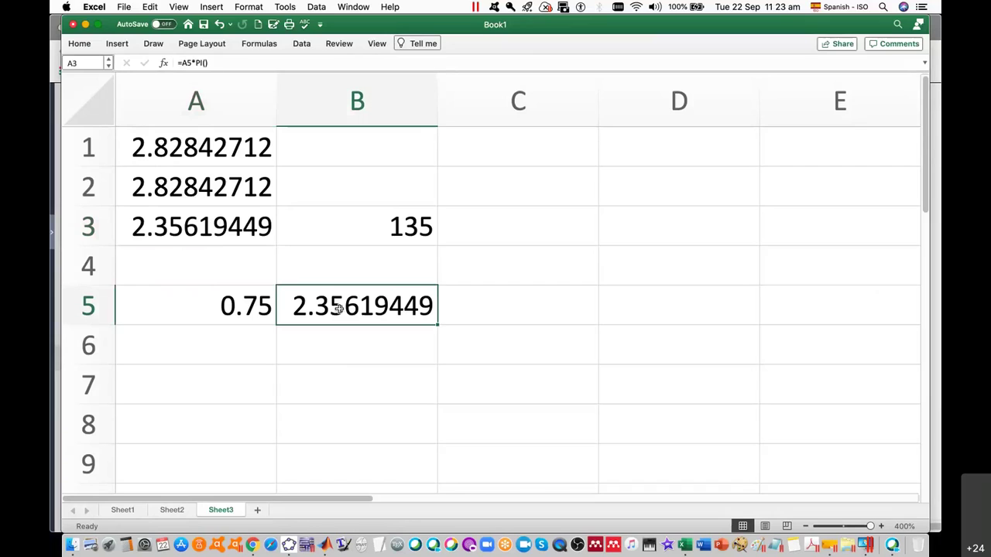
pyautogui.click(232, 304)
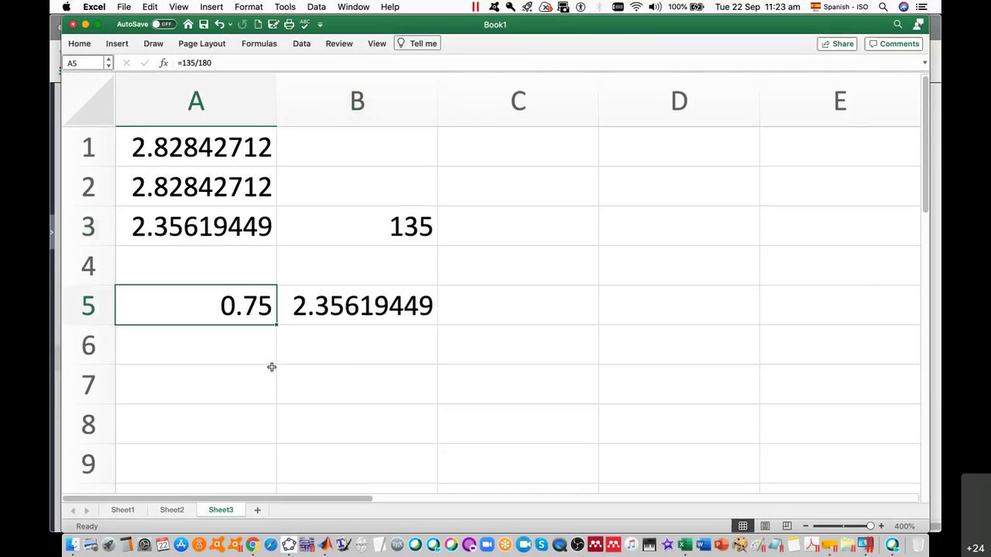
pyautogui.press('super+Tab')
pyautogui.click(334, 546)
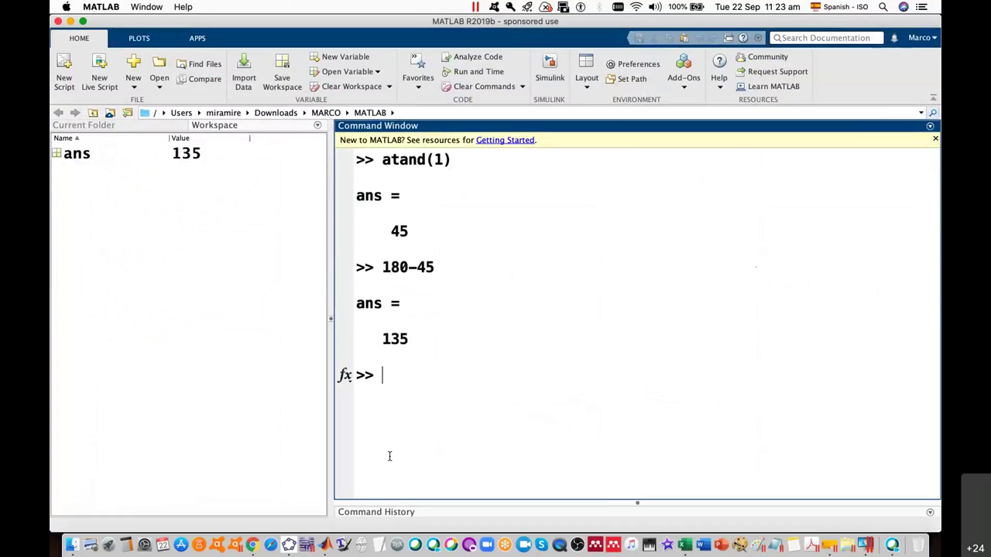
# Run format rat in MATLAB and evaluate 135/180 to get 3/4.
pyautogui.write('format rat')
pyautogui.press('Return')
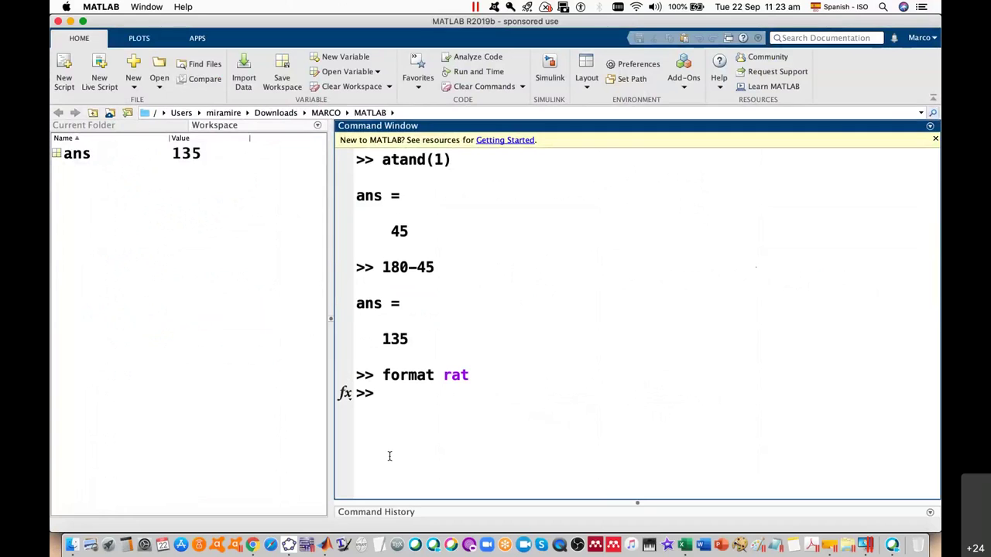
pyautogui.write('135')
pyautogui.write('/180')
pyautogui.press('Return')
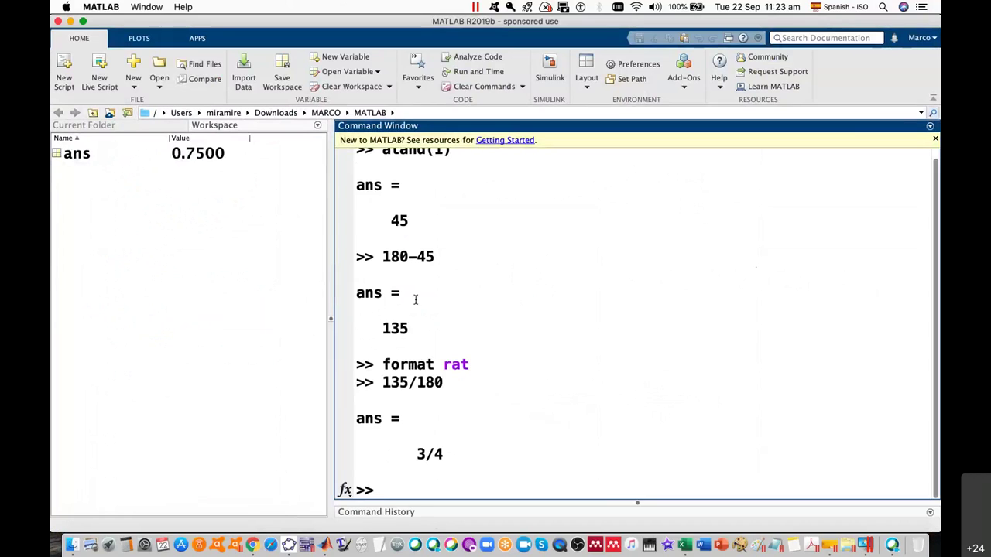
pyautogui.click(252, 546)
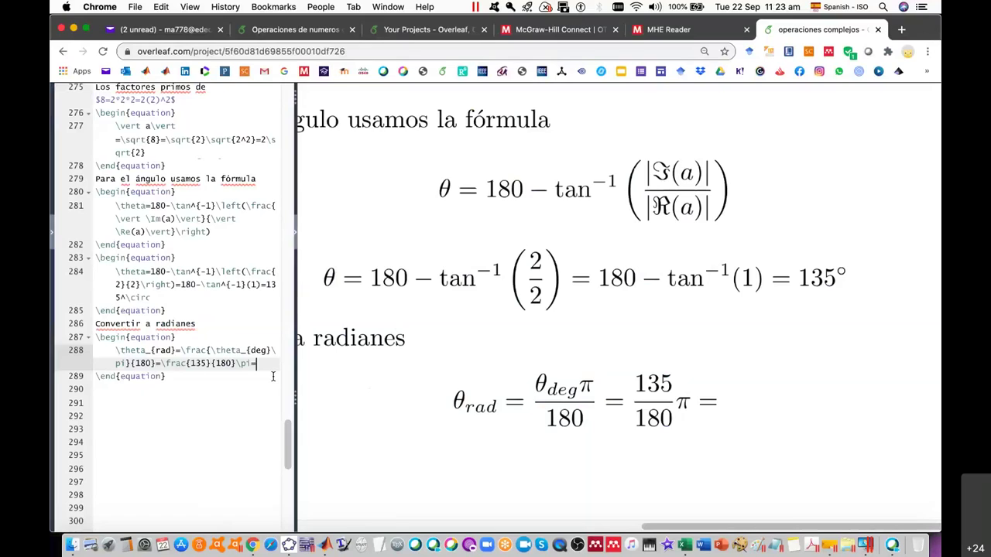
# End the radians equation with \frac{3}{4}\pi, then recheck B5's 2.35619449 in Excel.
pyautogui.write('\\frac{')
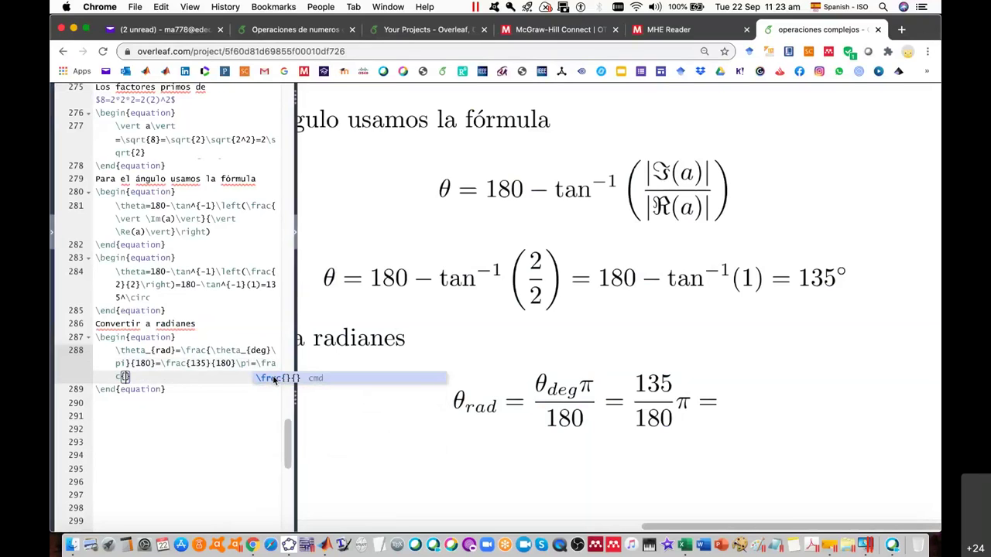
pyautogui.write('3')
pyautogui.press('Right')
pyautogui.write('{4')
pyautogui.press('Right')
pyautogui.write('\\pi')
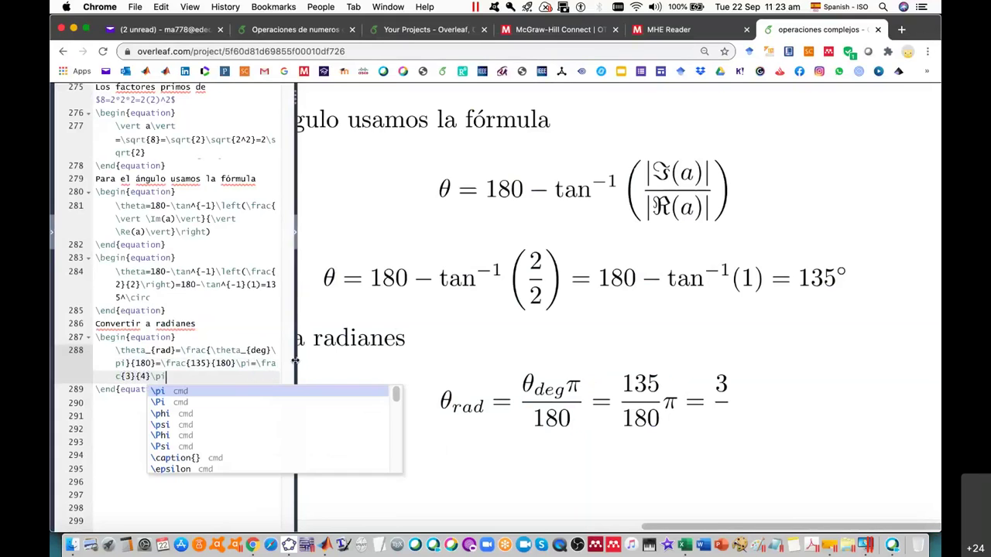
pyautogui.click(178, 505)
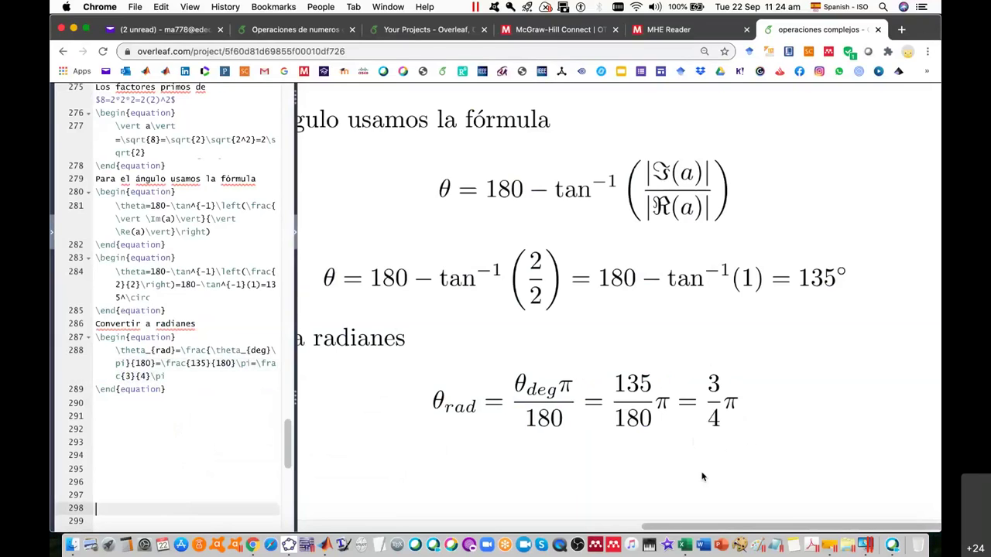
pyautogui.hscroll(-2, 705, 476)
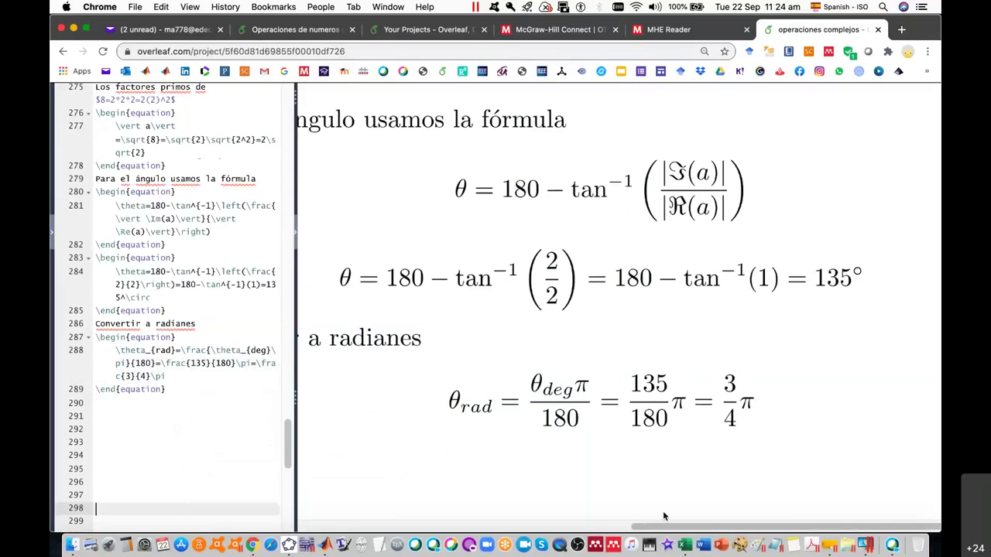
pyautogui.click(685, 546)
pyautogui.click(405, 309)
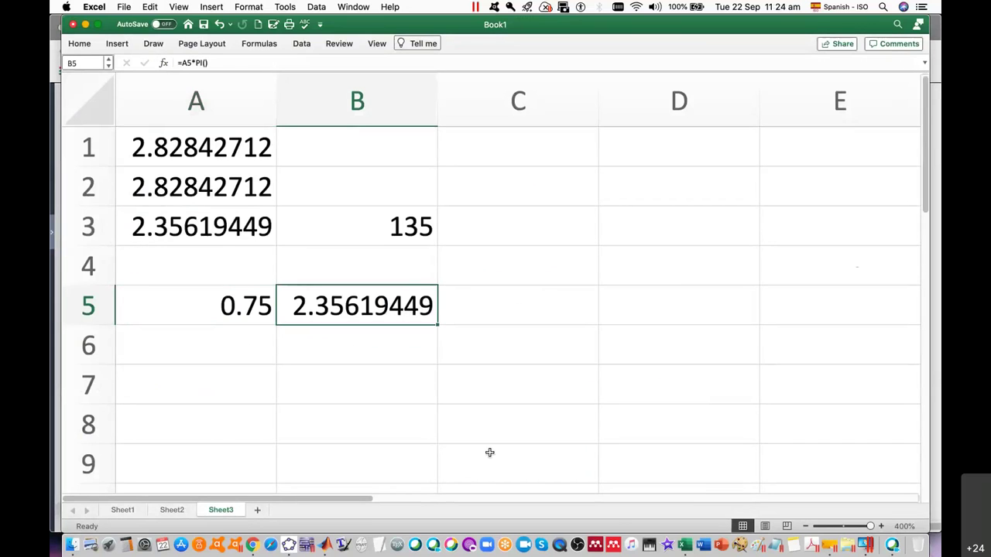
pyautogui.click(254, 544)
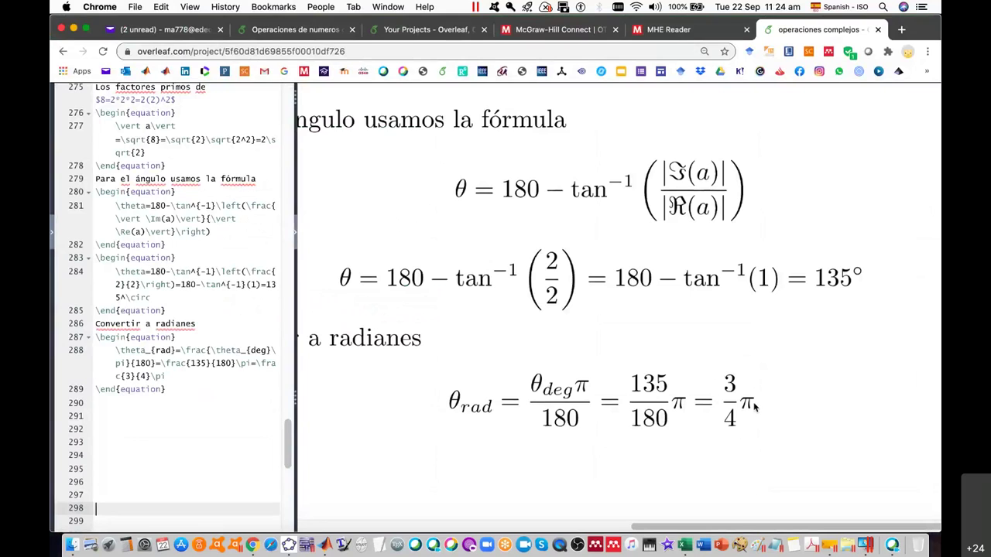
pyautogui.hscroll(-1, 525, 414)
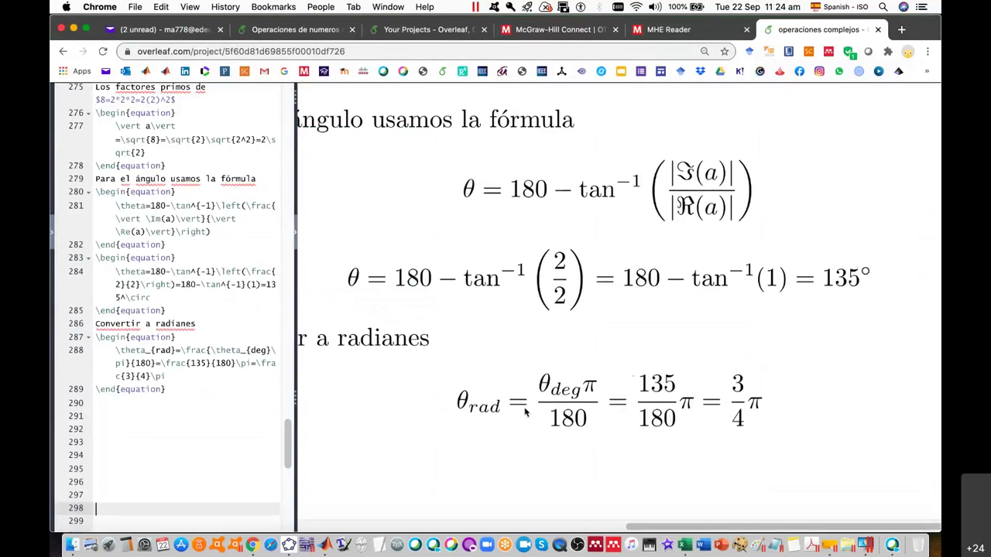
pyautogui.hscroll(-5, 525, 414)
pyautogui.click(689, 548)
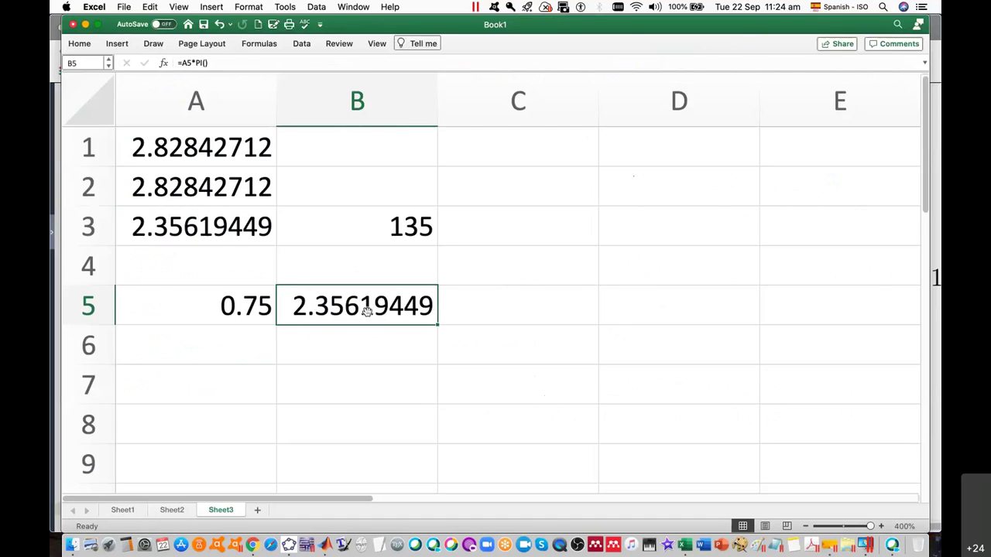
pyautogui.press('super+Tab')
pyautogui.hscroll(3, 789, 442)
pyautogui.hscroll(3, 774, 440)
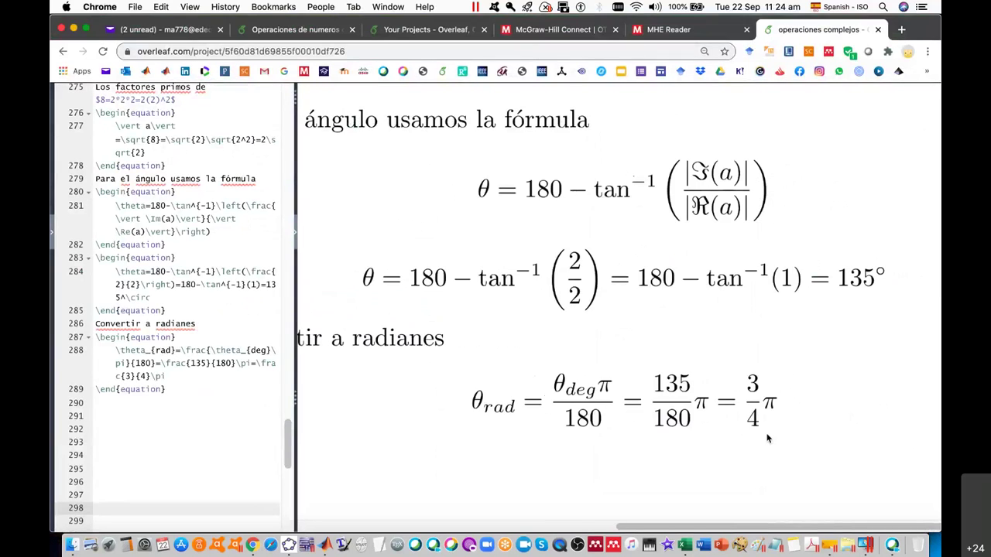
pyautogui.scroll(-1, 586, 416)
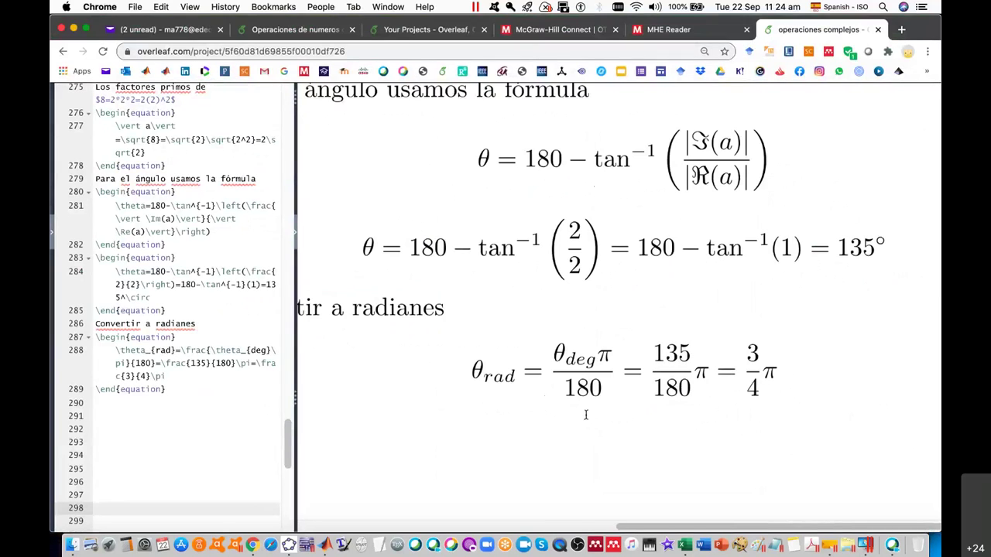
pyautogui.click(214, 390)
# Add the heading 'Representación de Euler' on a new line below the radians equation.
pyautogui.press('Return')
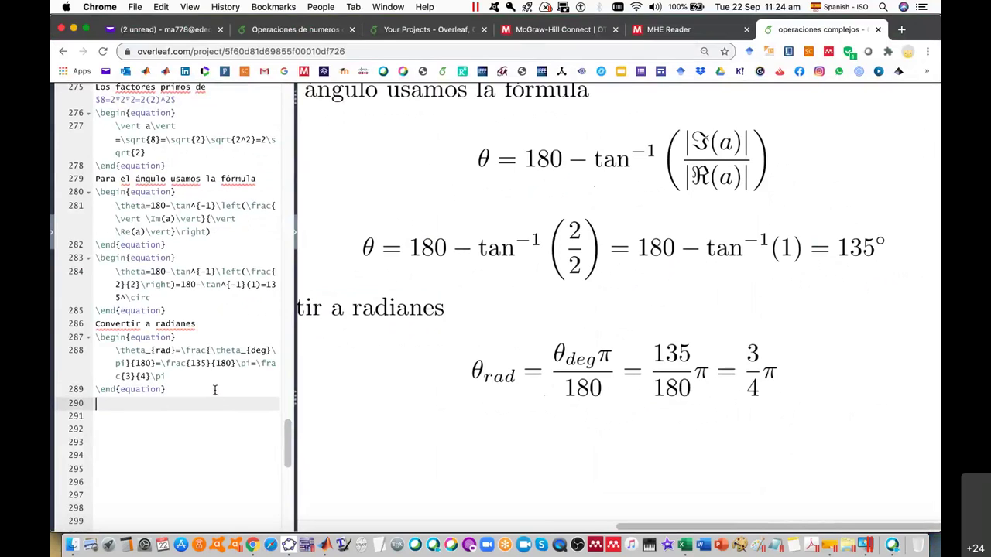
pyautogui.write('Representaci')
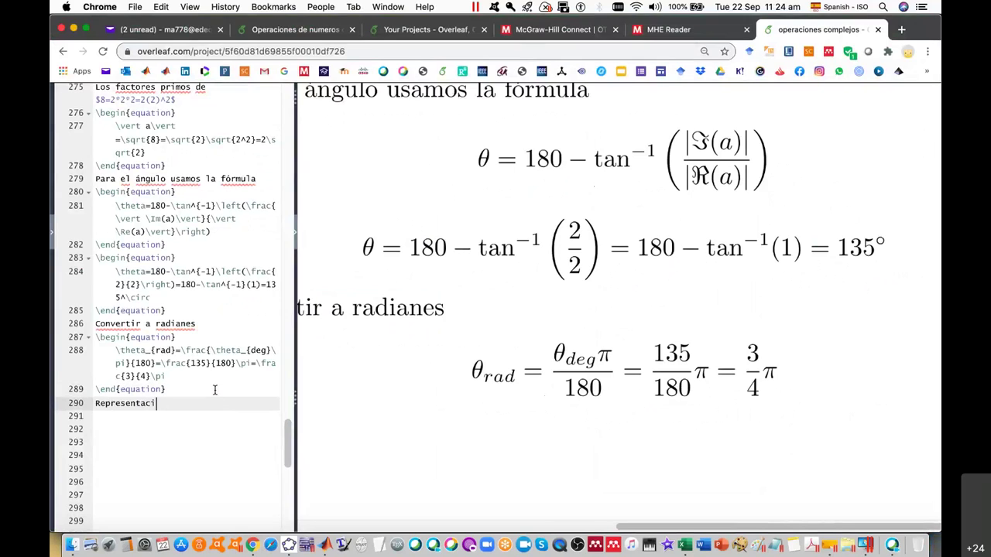
pyautogui.write('ón de Eule')
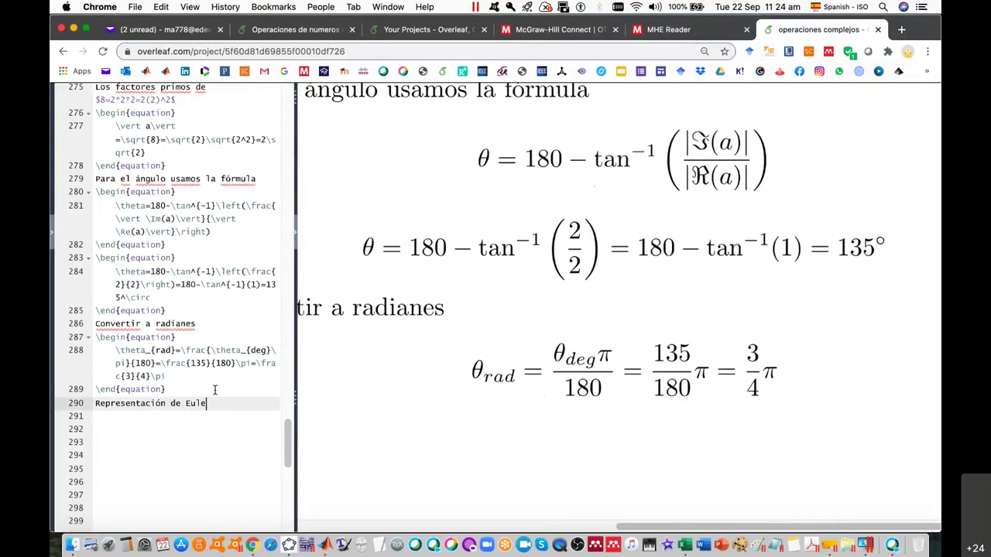
pyautogui.write('r')
pyautogui.press('Return')
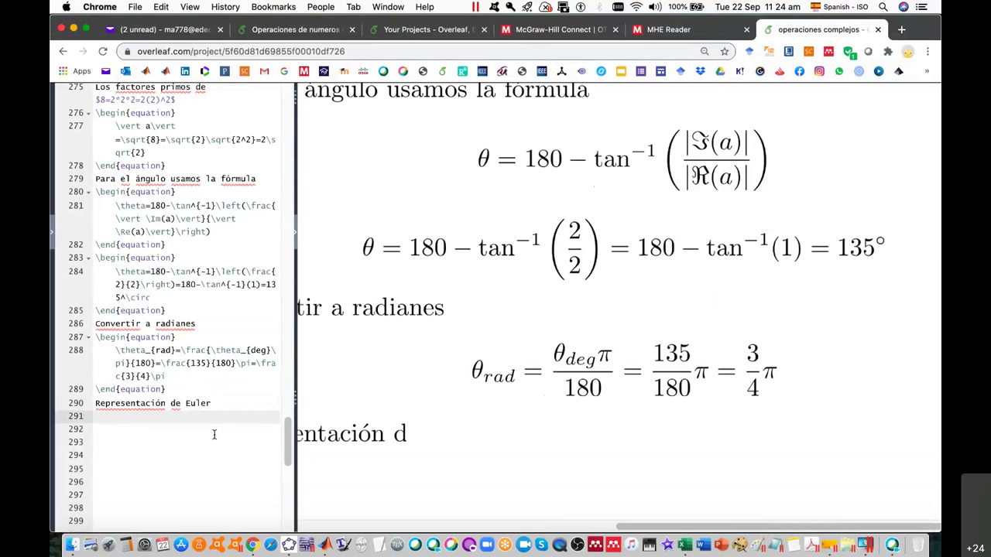
# Insert an empty equation environment beneath the heading via autocomplete.
pyautogui.write('\\')
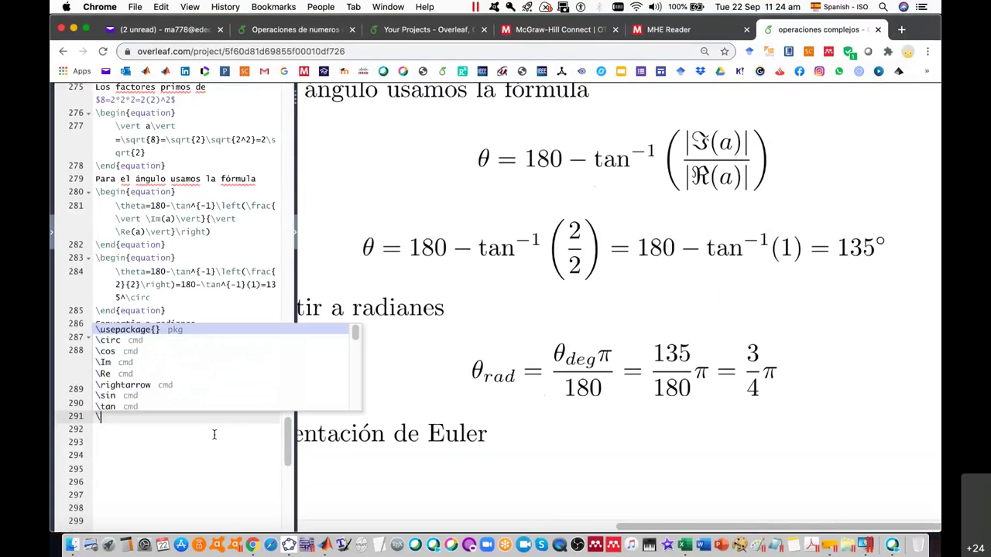
pyautogui.write('{')
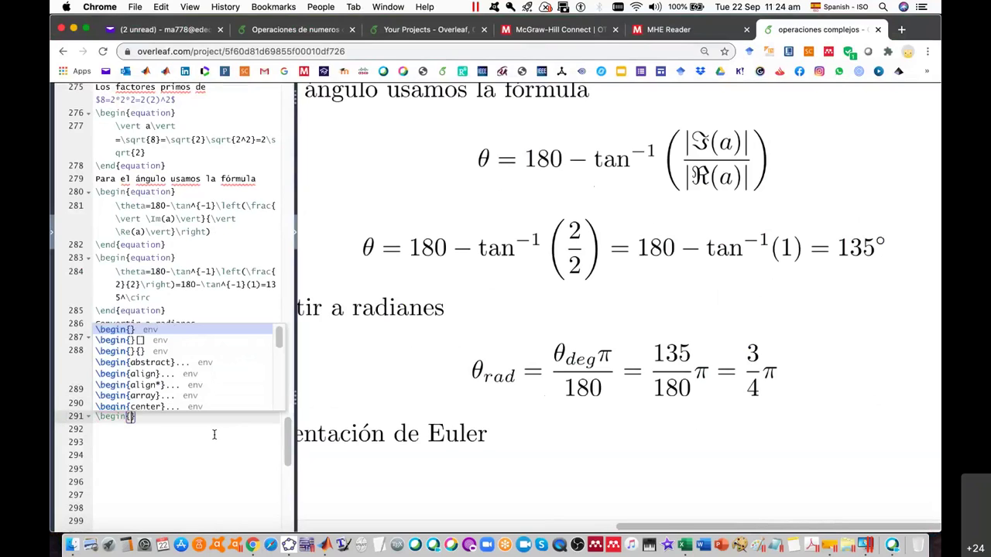
pyautogui.write('eq')
pyautogui.press('Down')
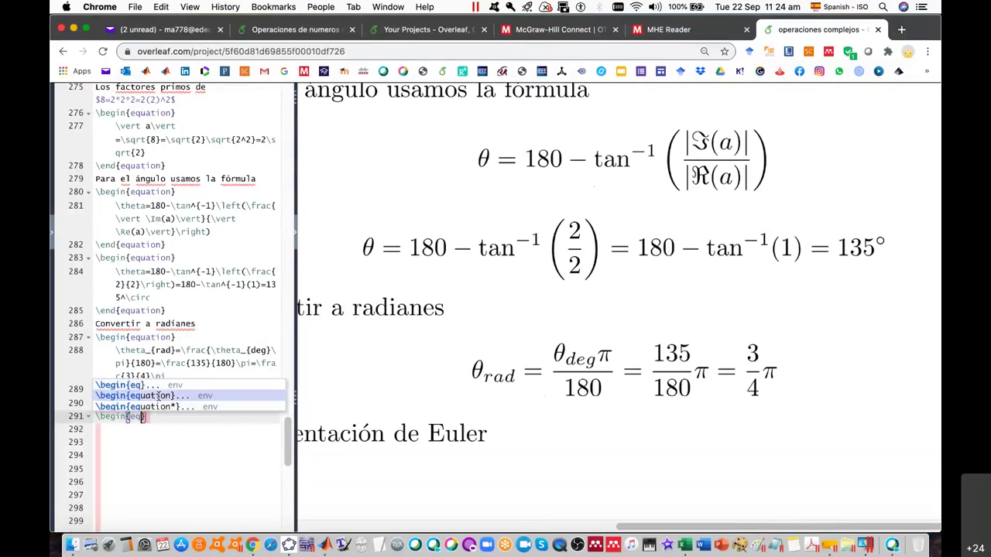
pyautogui.press('Return')
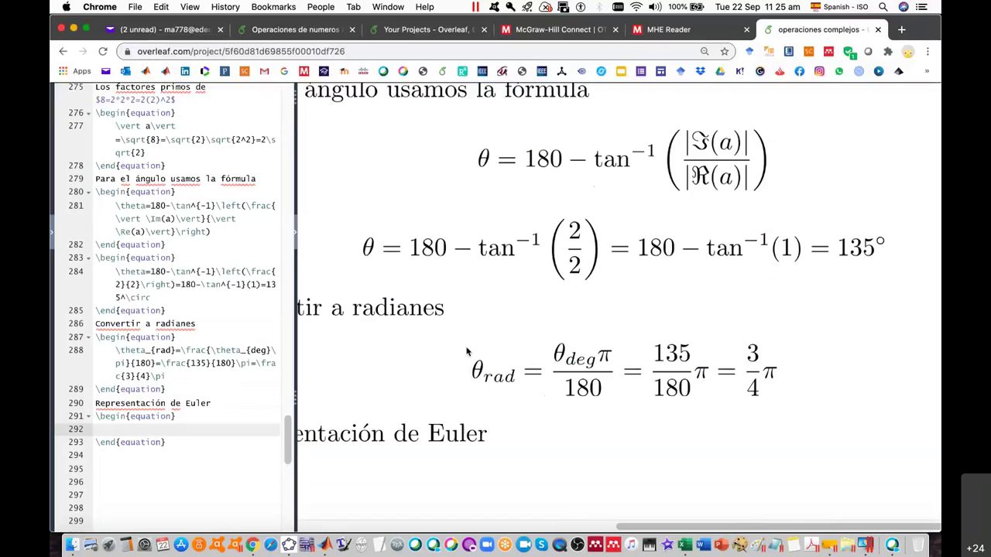
# Type a=2\sqrt{2}e^{3\pi i/4} in the equation block and check it renders in the preview.
pyautogui.write('a=')
pyautogui.scroll(3, 801, 228)
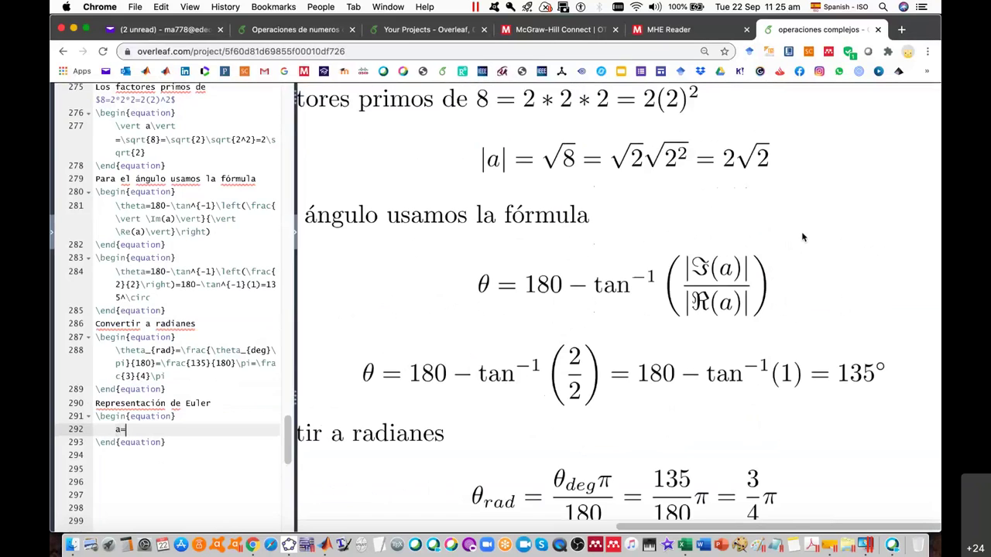
pyautogui.scroll(2, 802, 237)
pyautogui.scroll(-3, 641, 362)
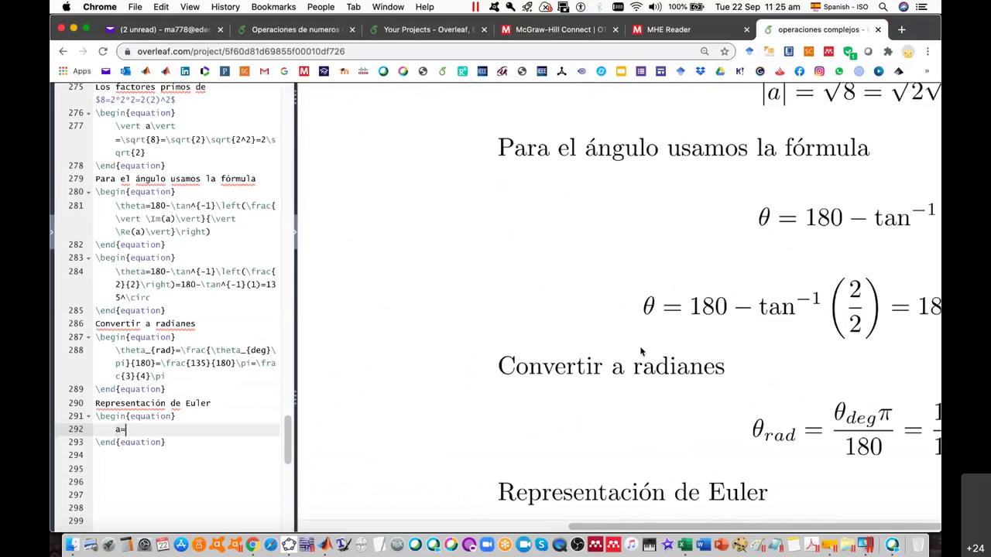
pyautogui.scroll(-2, 640, 352)
pyautogui.write('2\\sqrt{')
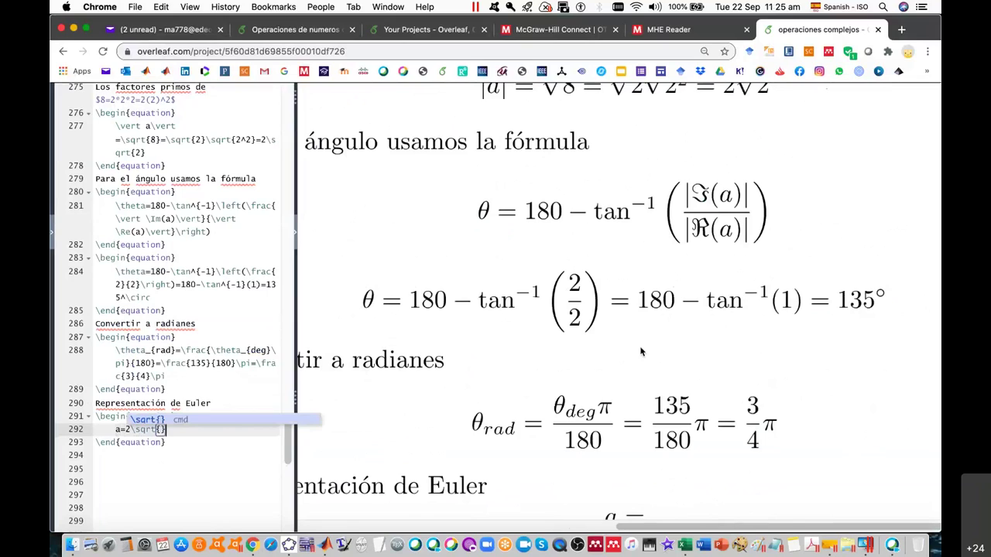
pyautogui.write('2')
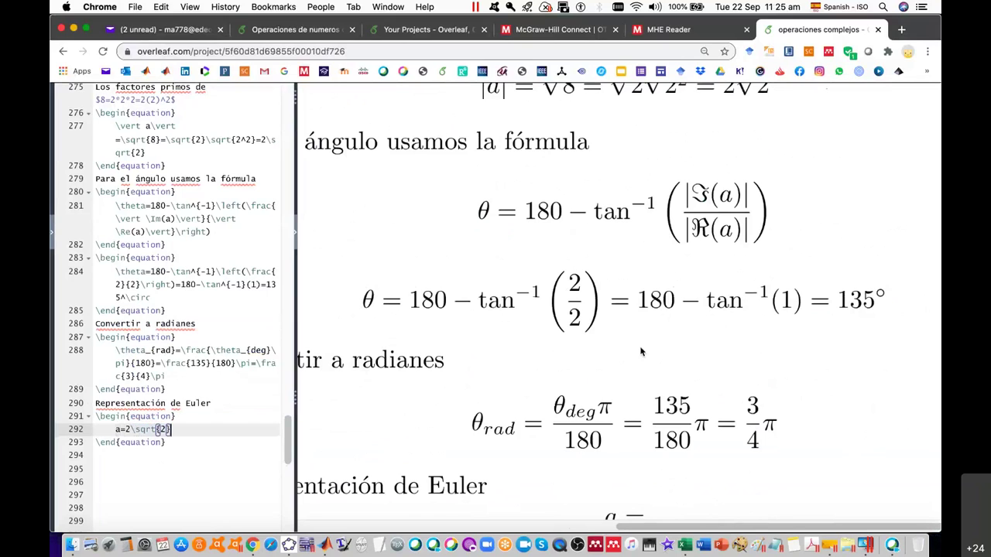
pyautogui.press('Right')
pyautogui.write('e')
pyautogui.scroll(-2, 774, 345)
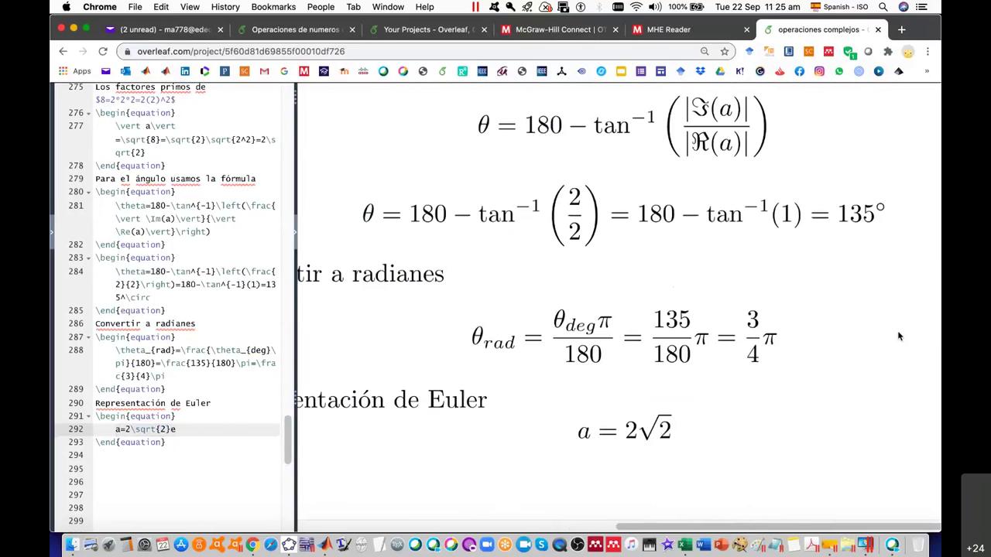
pyautogui.write('^')
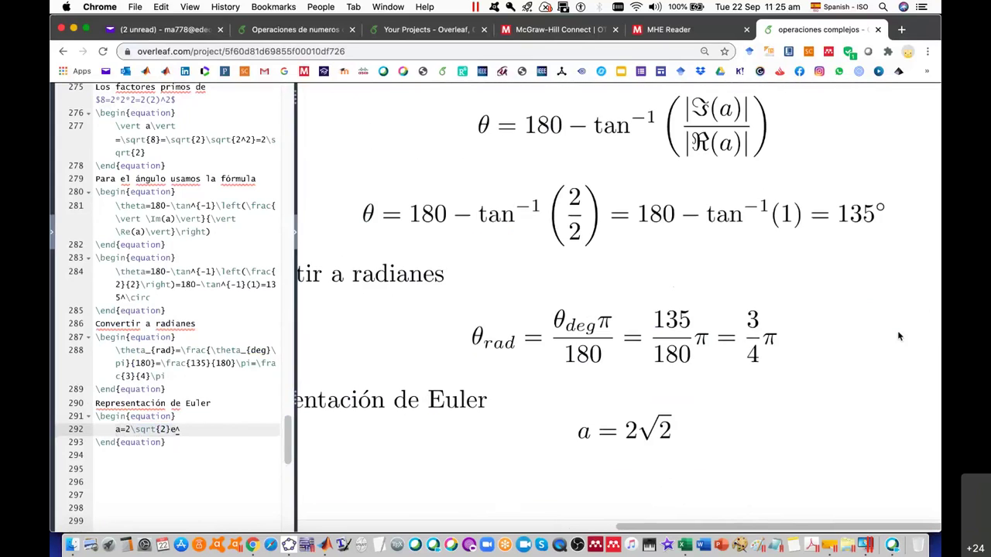
pyautogui.write('{')
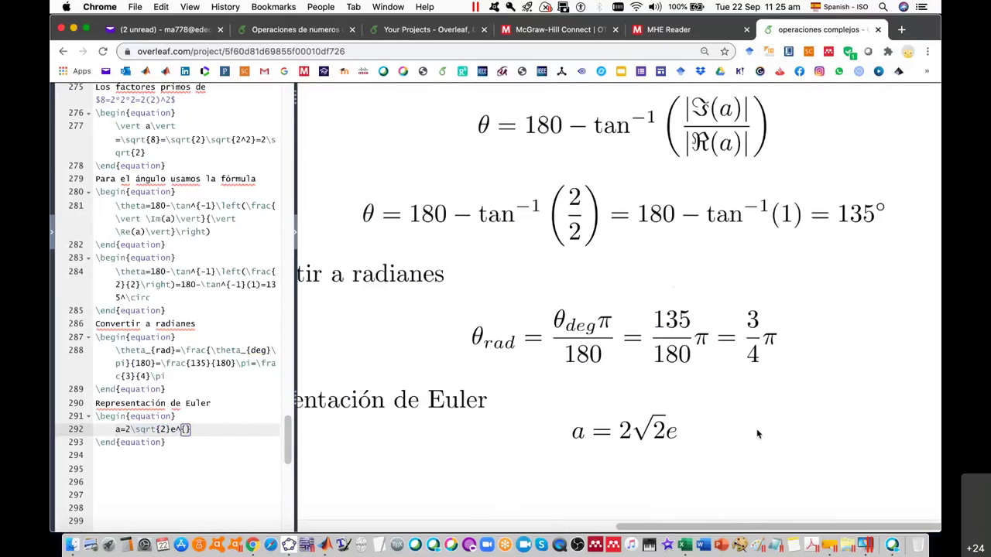
pyautogui.write('3')
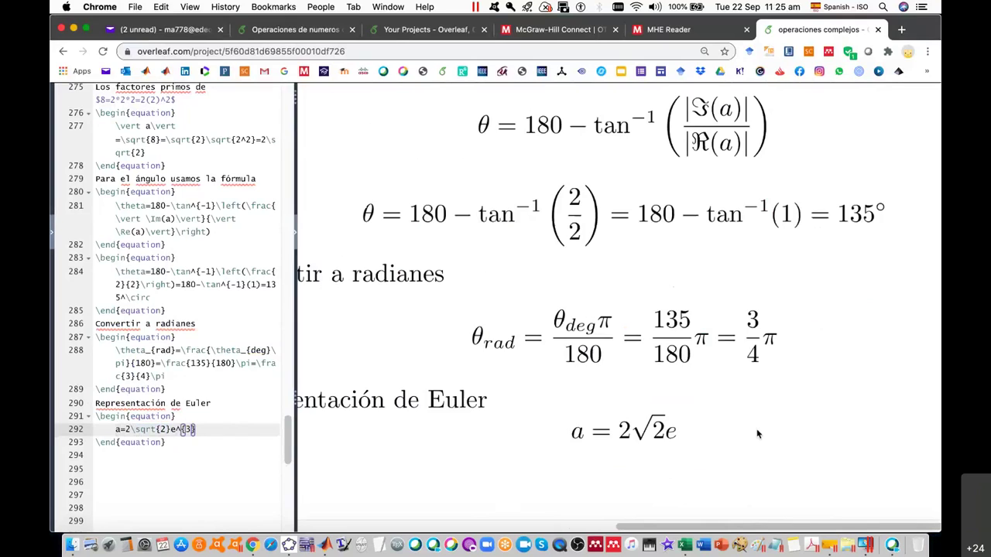
pyautogui.write('\\pi')
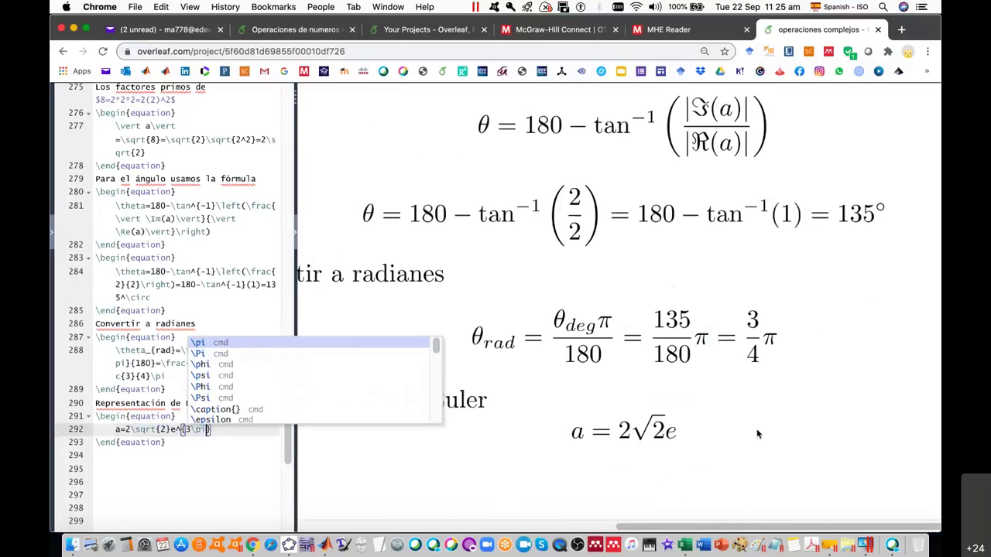
pyautogui.write(' i/4')
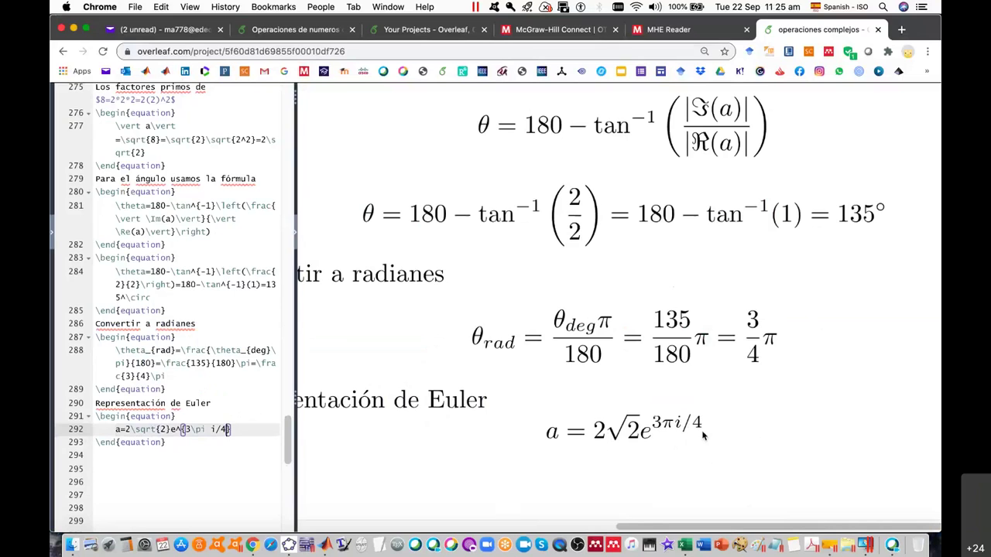
pyautogui.scroll(-1, 702, 477)
pyautogui.scroll(-1, 703, 477)
pyautogui.scroll(-1, 702, 477)
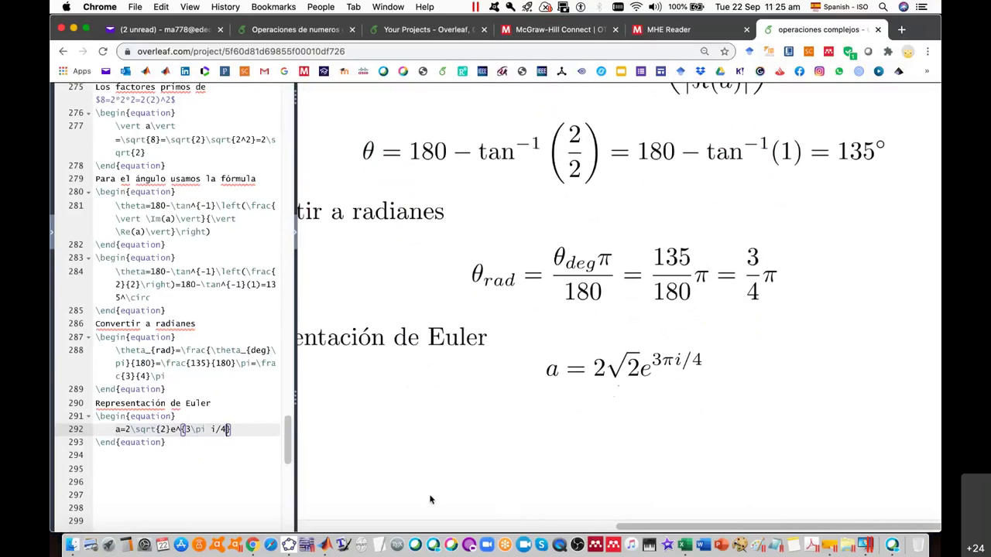
pyautogui.click(289, 544)
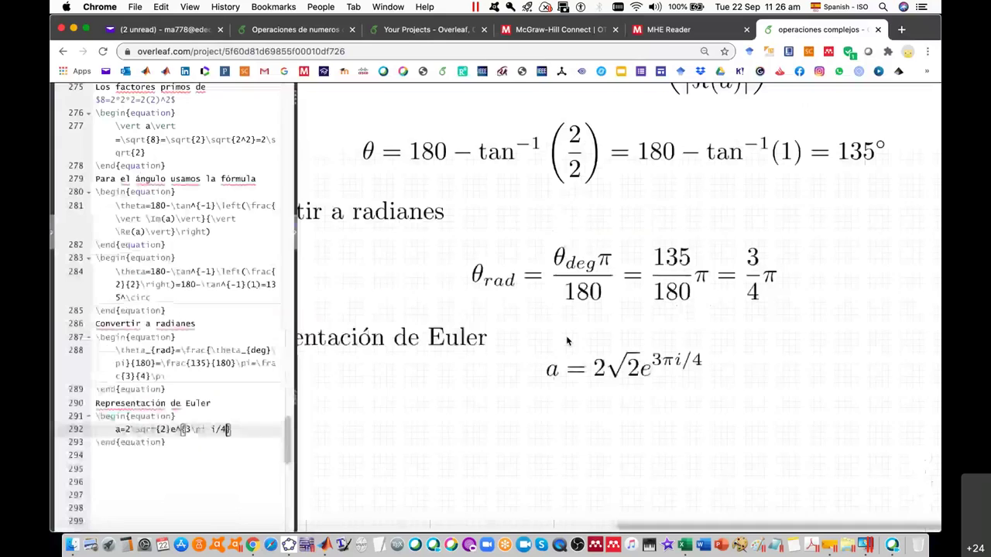
# Scroll the PDF preview left to show the full a = 2√2e^{3πi/4} line.
pyautogui.hscroll(-3, 581, 397)
pyautogui.hscroll(-2, 583, 402)
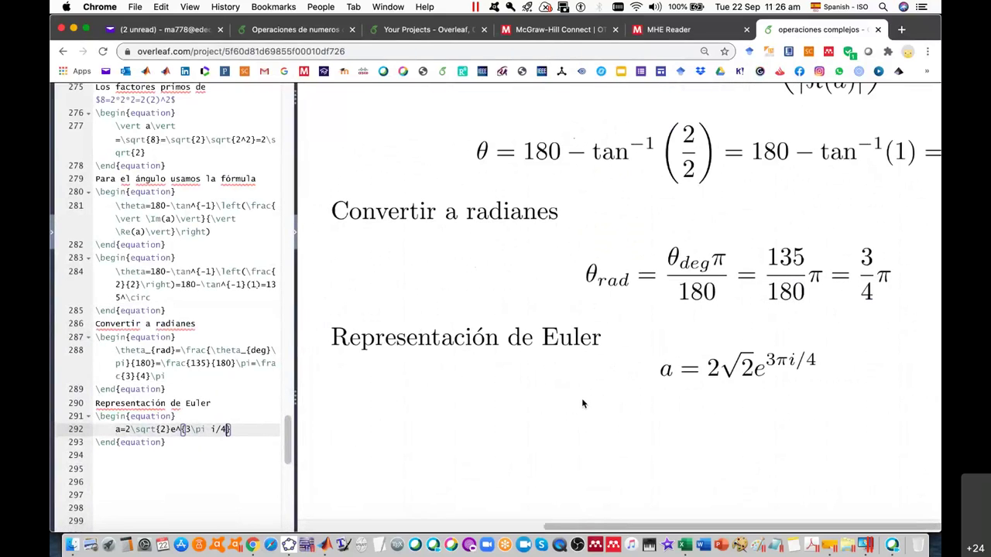
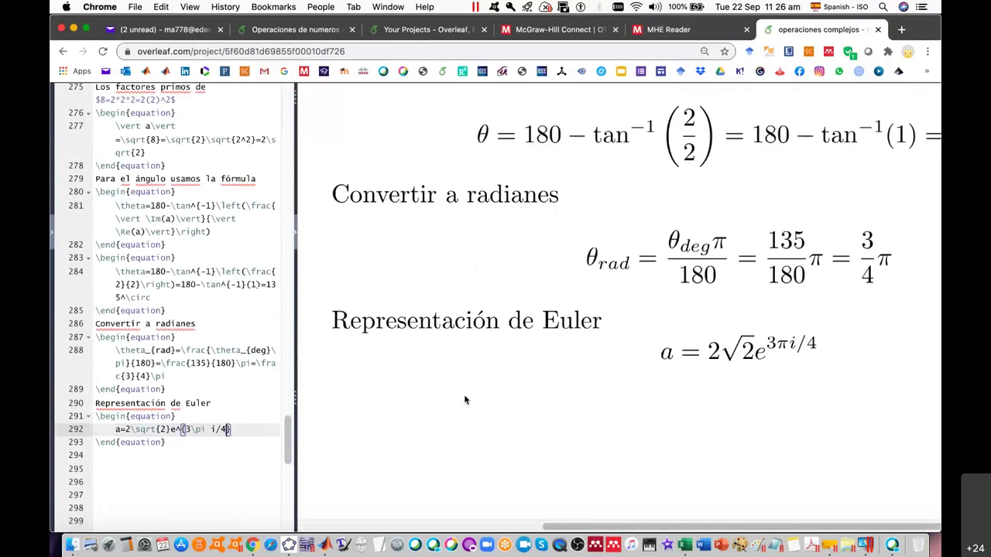
# Insert a new blank line right after the \end{equation} of the Euler formula a=2√2e^{3πi/4}.
pyautogui.scroll(2, 463, 396)
pyautogui.scroll(-2, 463, 396)
pyautogui.scroll(-1, 196, 431)
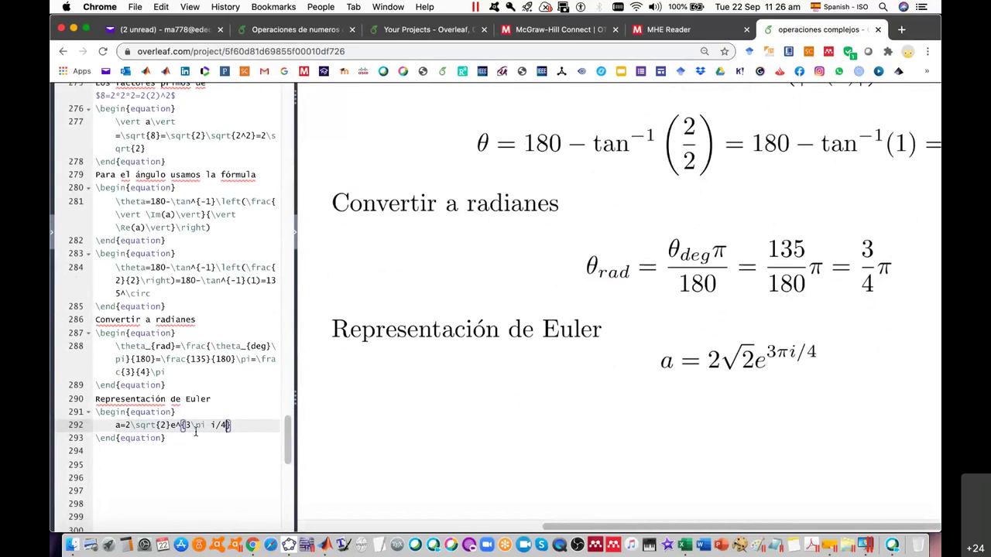
pyautogui.scroll(-3, 196, 432)
pyautogui.press('Down')
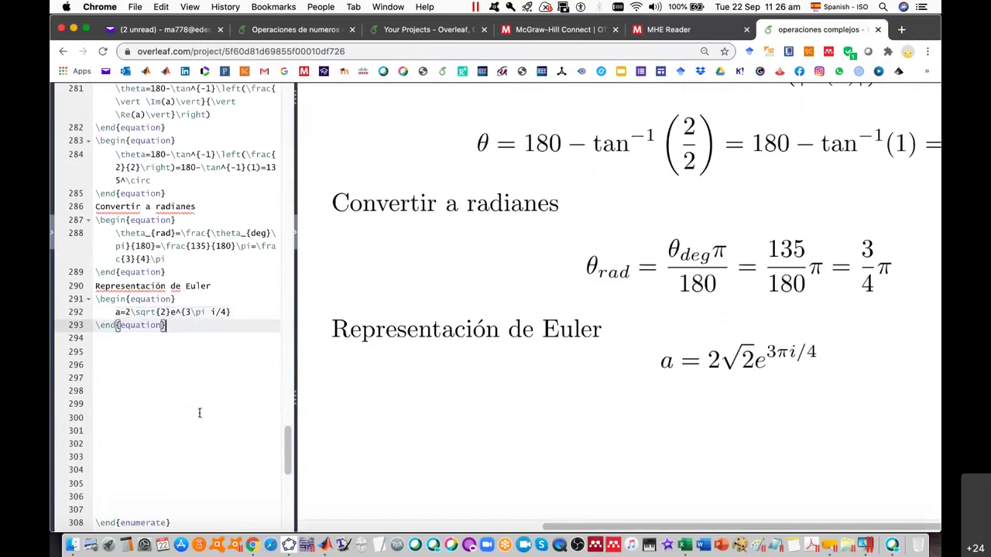
pyautogui.press('Return')
pyautogui.press('Return')
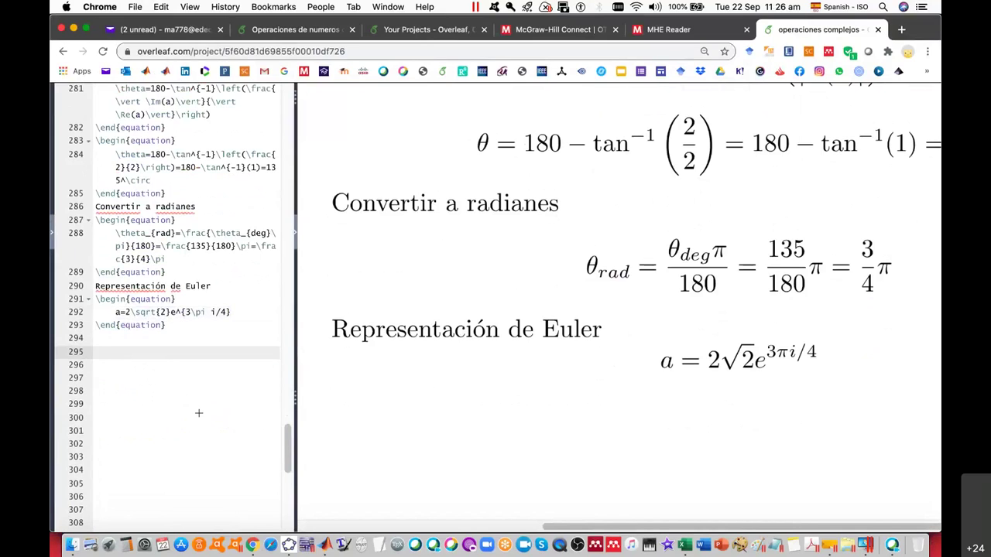
# Add a new list item \item $$ after the Euler equation.
pyautogui.press('Tab')
pyautogui.write('\\item')
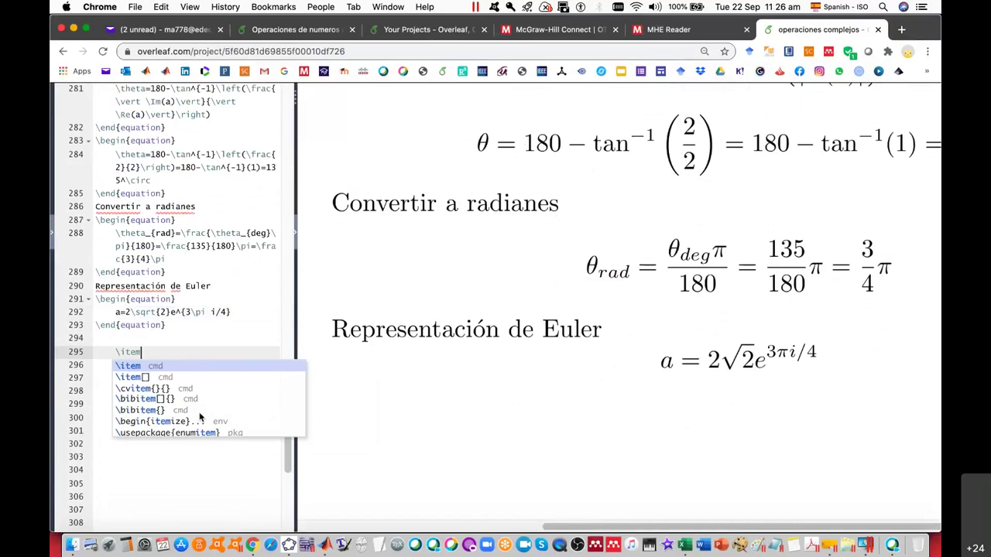
pyautogui.press('Escape')
pyautogui.write(' $$')
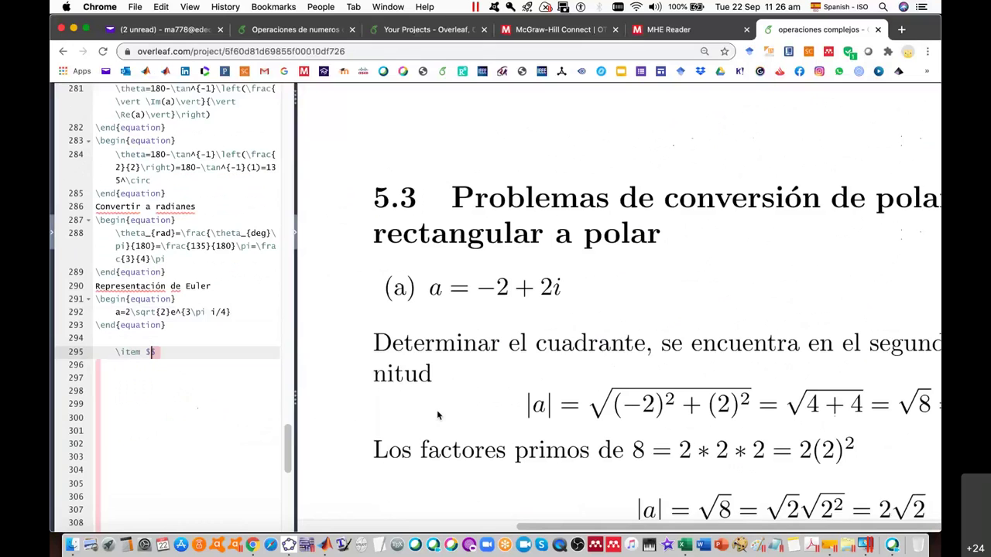
# Move \end{enumerate} from line 269 to line 302, below the new item.
pyautogui.scroll(-1, 239, 384)
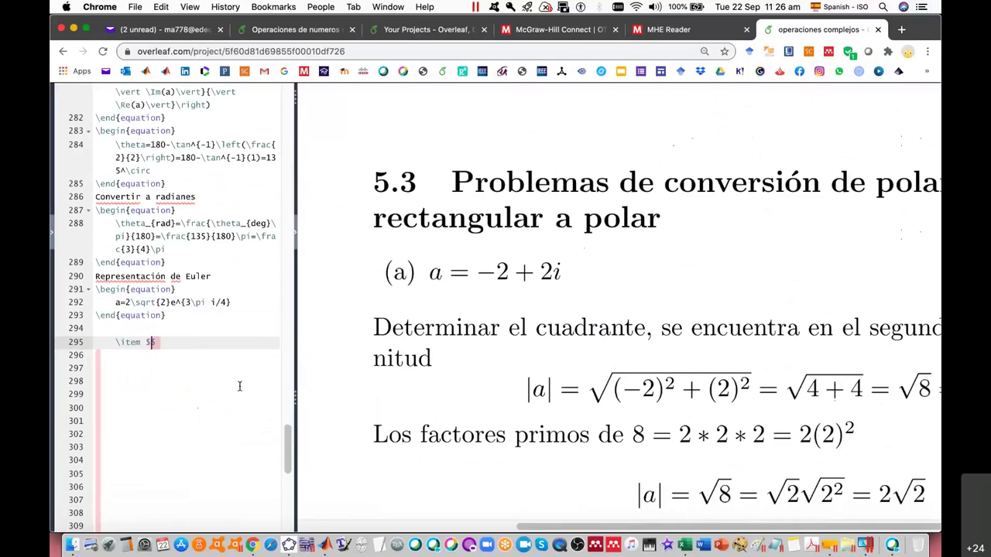
pyautogui.scroll(-4, 239, 386)
pyautogui.scroll(3, 204, 380)
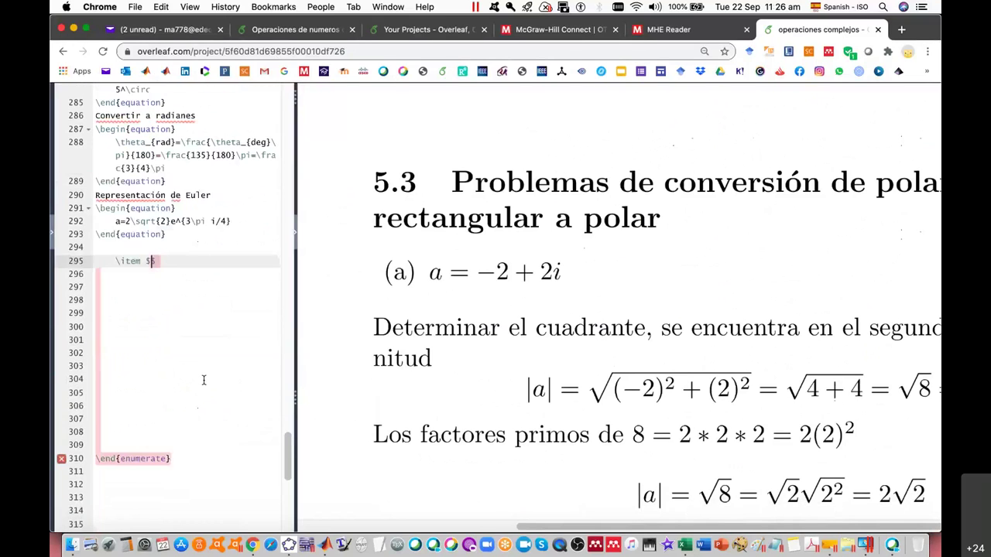
pyautogui.scroll(6, 204, 380)
pyautogui.scroll(2, 204, 380)
pyautogui.scroll(1, 203, 380)
pyautogui.scroll(2, 204, 380)
pyautogui.scroll(2, 203, 380)
pyautogui.moveTo(171, 234); pyautogui.dragTo(79, 234)
pyautogui.press('super+c')
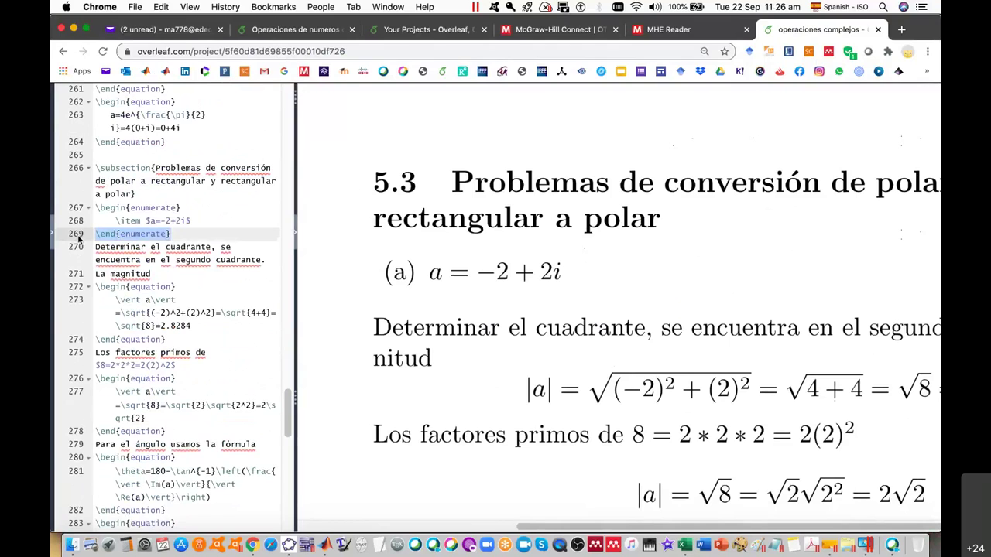
pyautogui.press('BackSpace')
pyautogui.scroll(-5, 132, 417)
pyautogui.scroll(-5, 131, 417)
pyautogui.click(132, 417)
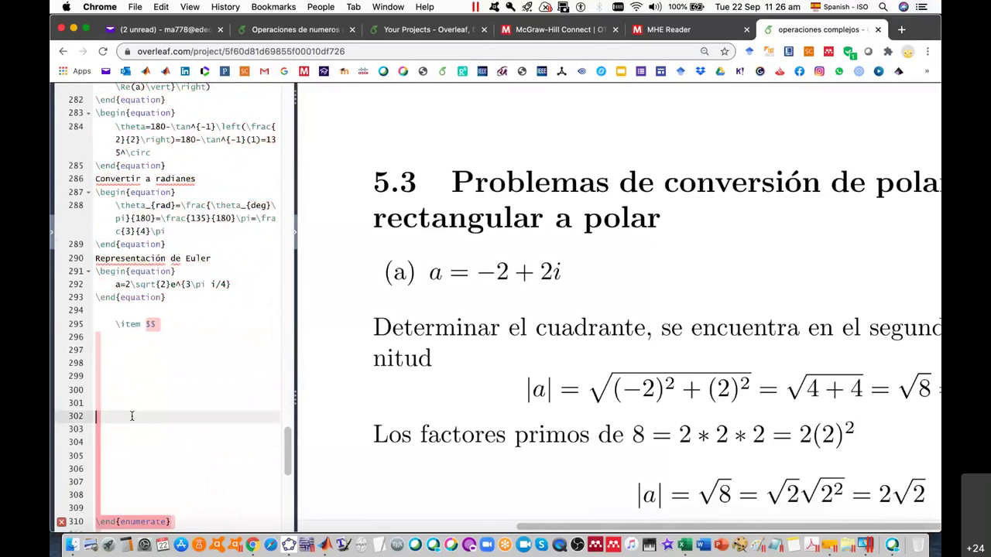
pyautogui.press('super+v')
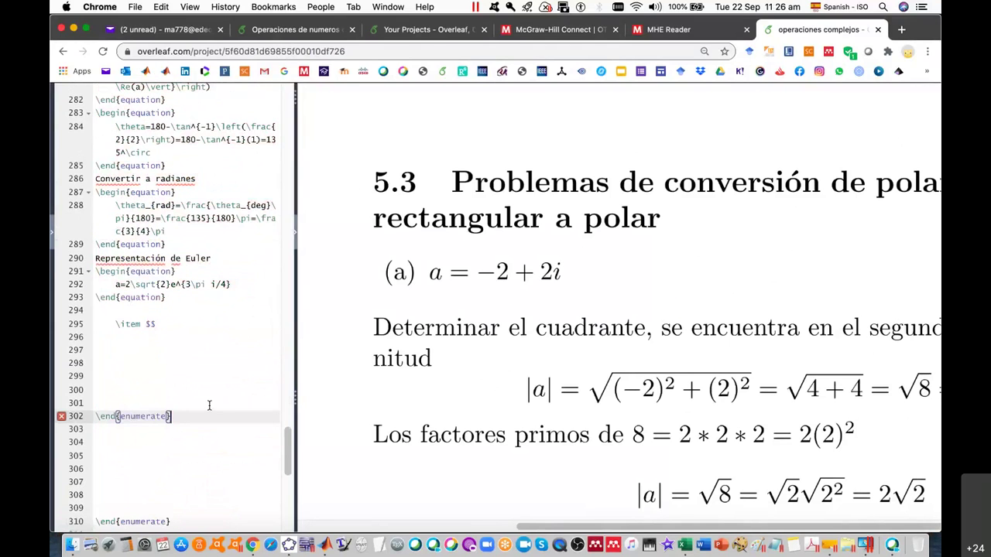
pyautogui.click(150, 324)
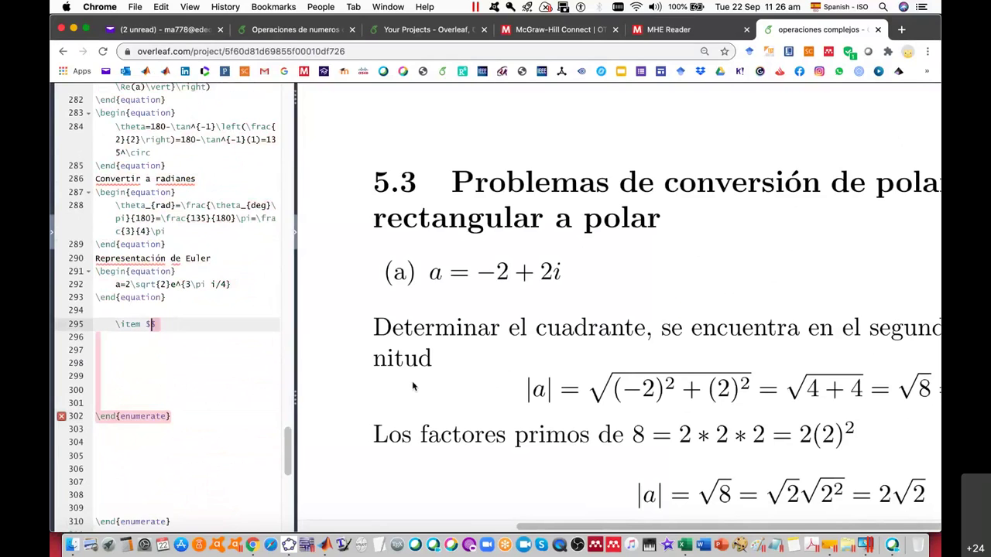
pyautogui.scroll(-2, 413, 385)
pyautogui.scroll(-5, 413, 386)
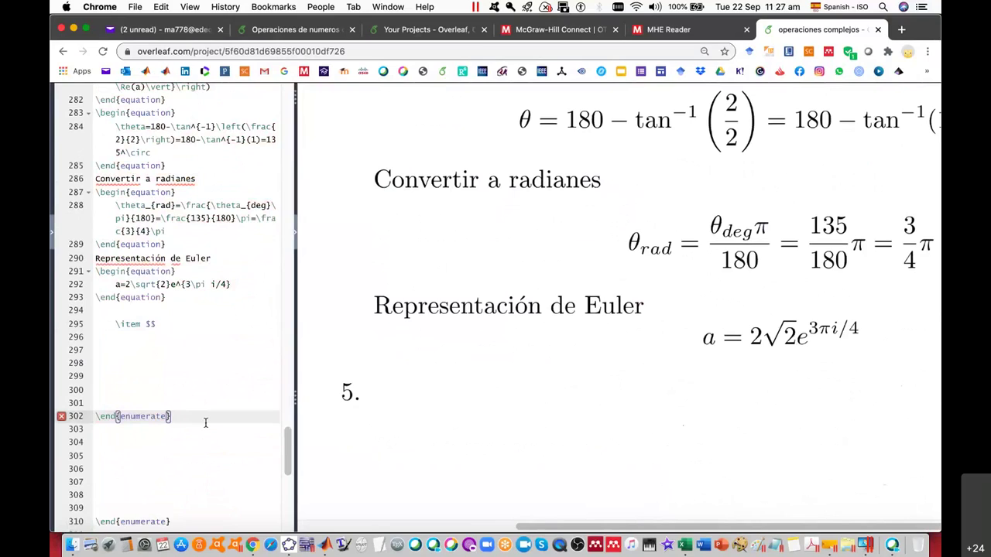
# Delete the duplicate \end{enumerate} on line 302.
pyautogui.click(174, 443)
pyautogui.moveTo(188, 417); pyautogui.dragTo(84, 418)
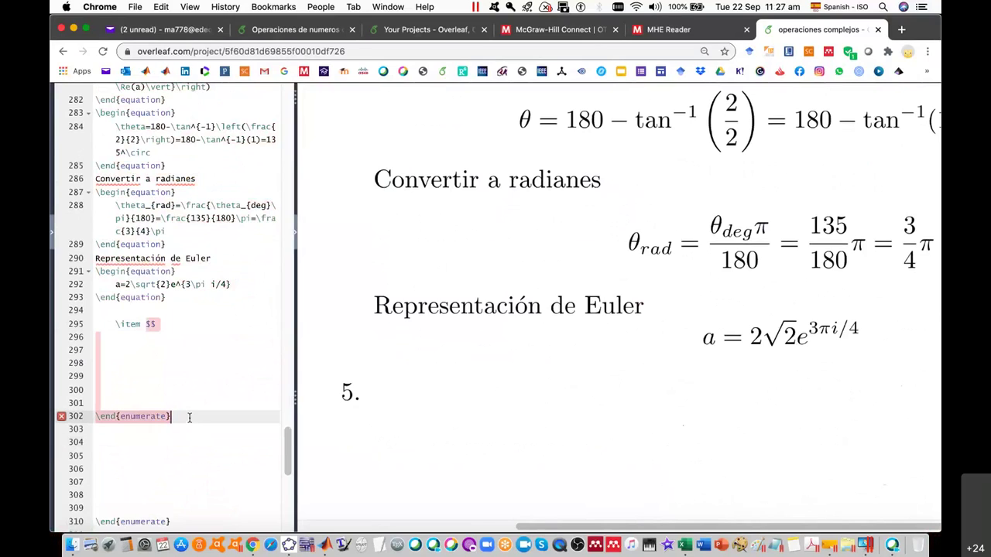
pyautogui.press('BackSpace')
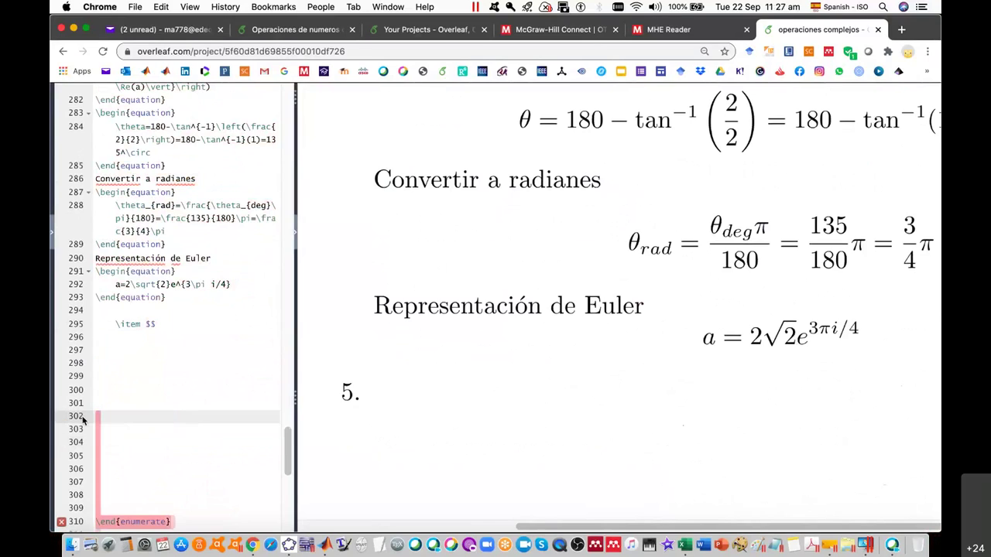
# Scroll through the source and PDF preview to review the list ending with item 5.
pyautogui.scroll(-3, 191, 421)
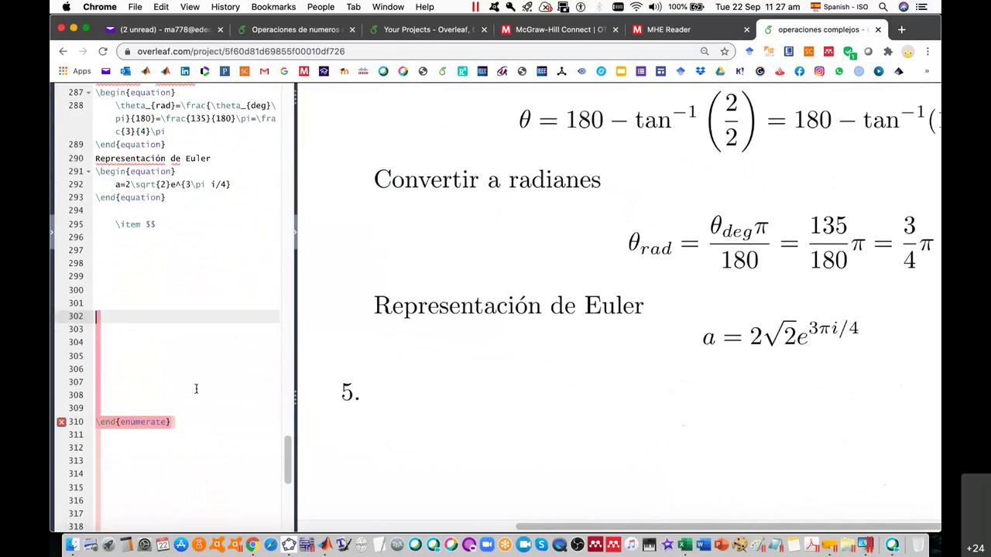
pyautogui.scroll(2, 202, 418)
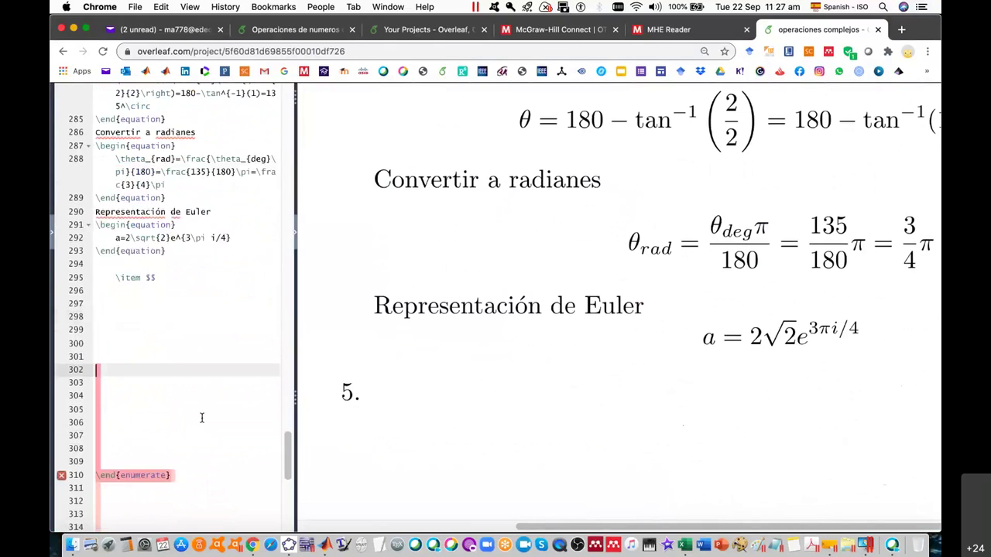
pyautogui.scroll(3, 201, 418)
pyautogui.scroll(5, 202, 448)
pyautogui.scroll(3, 203, 449)
pyautogui.scroll(3, 203, 449)
pyautogui.scroll(1, 203, 449)
pyautogui.scroll(1, 203, 449)
pyautogui.scroll(1, 203, 447)
pyautogui.scroll(2, 203, 448)
pyautogui.scroll(1, 203, 447)
pyautogui.scroll(1, 202, 447)
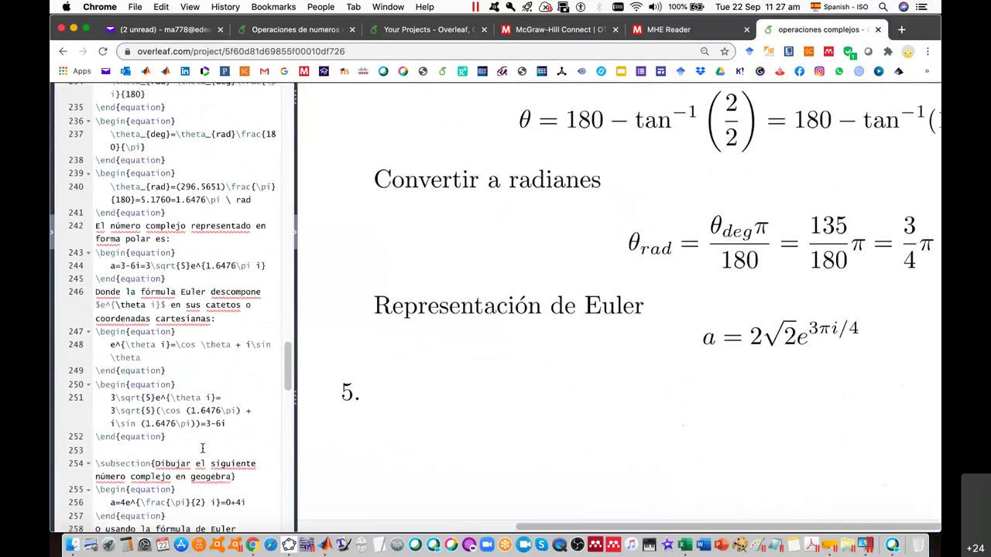
pyautogui.scroll(-1, 202, 449)
pyautogui.scroll(-5, 203, 449)
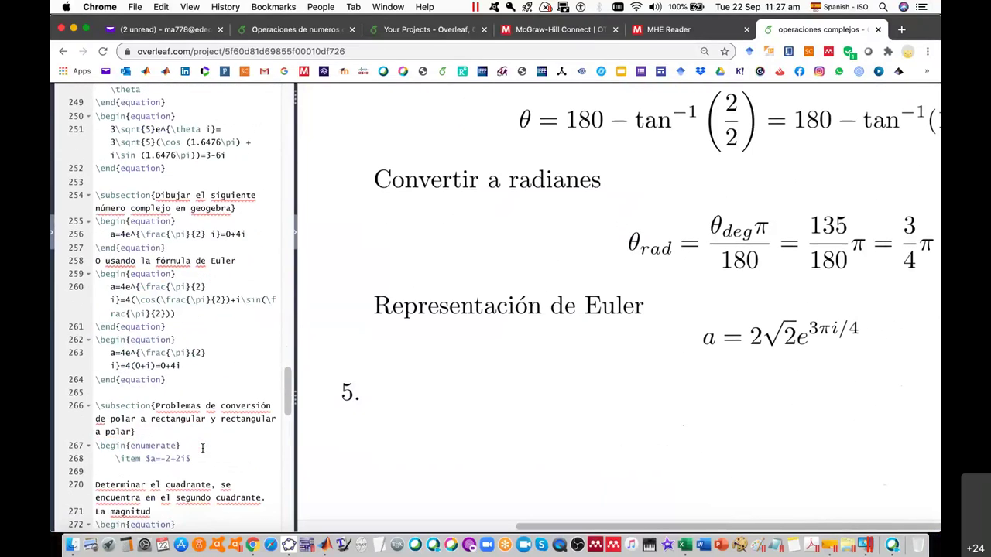
pyautogui.scroll(4, 419, 393)
pyautogui.scroll(3, 419, 393)
pyautogui.scroll(2, 419, 390)
pyautogui.scroll(3, 419, 393)
pyautogui.scroll(3, 419, 394)
pyautogui.scroll(3, 418, 393)
pyautogui.scroll(3, 419, 393)
pyautogui.scroll(3, 419, 393)
pyautogui.scroll(3, 419, 393)
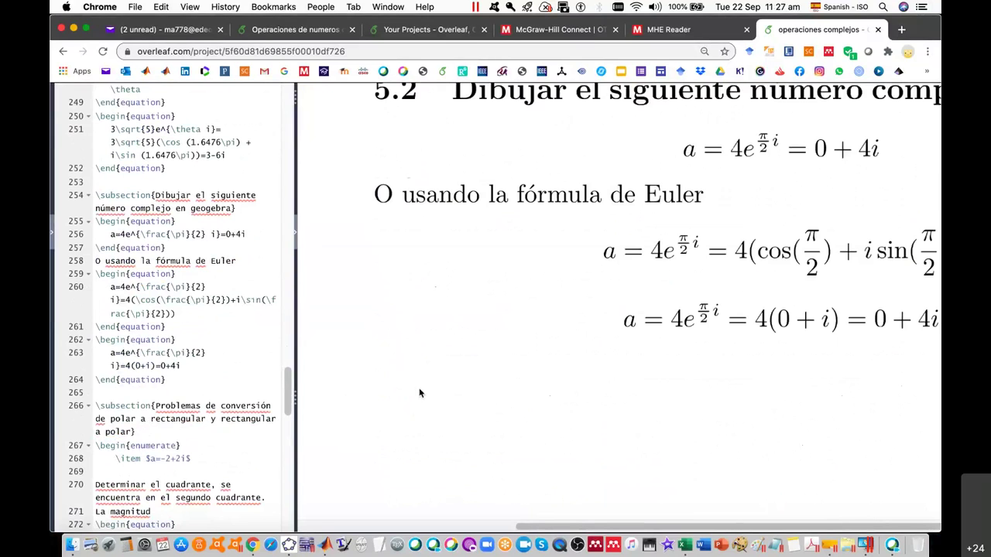
pyautogui.scroll(1, 419, 393)
pyautogui.scroll(1, 418, 393)
pyautogui.scroll(3, 418, 393)
pyautogui.scroll(1, 419, 393)
pyautogui.scroll(-5, 418, 394)
pyautogui.scroll(-5, 419, 393)
pyautogui.scroll(-5, 418, 394)
pyautogui.scroll(-5, 419, 393)
pyautogui.scroll(-5, 419, 394)
pyautogui.scroll(-5, 418, 393)
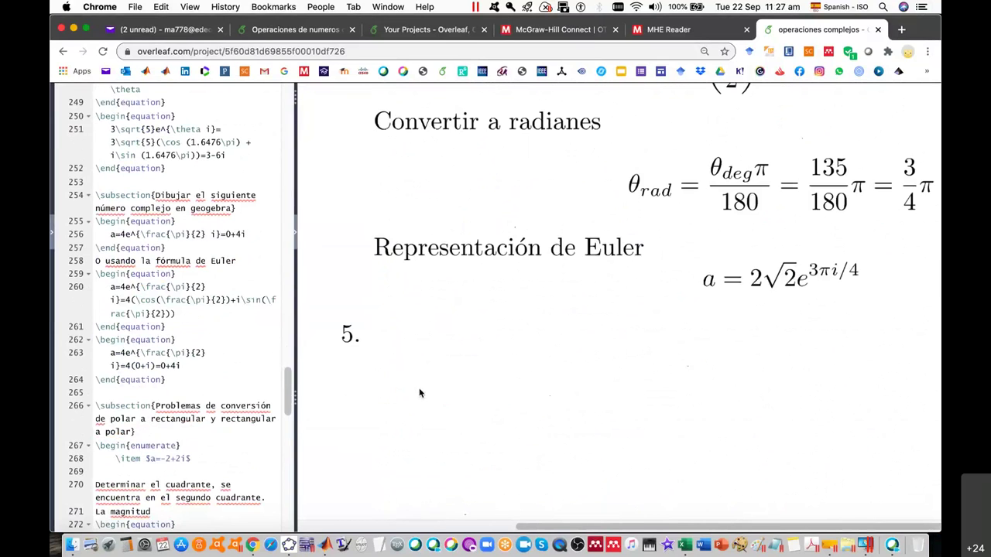
pyautogui.scroll(-1, 419, 393)
pyautogui.scroll(-10, 178, 349)
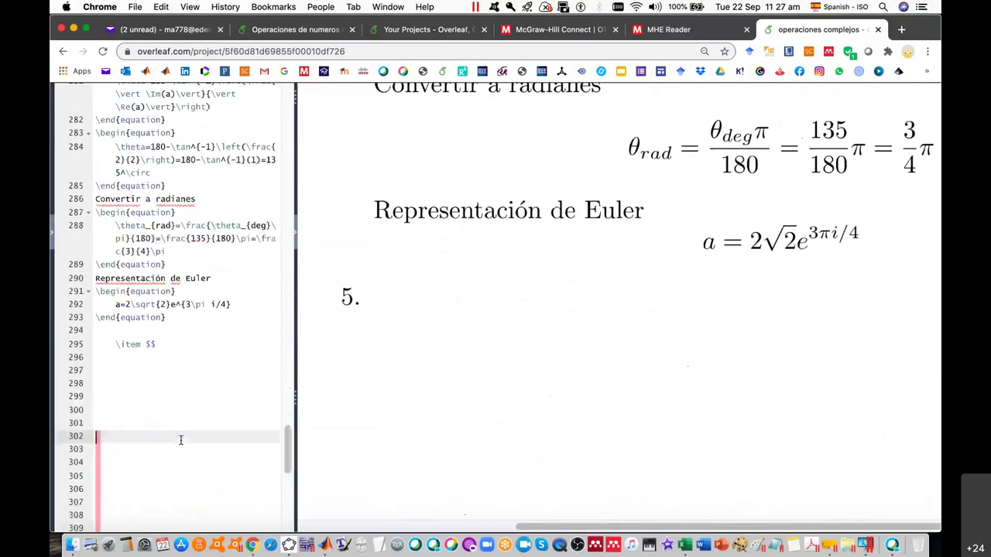
# Insert a new line below \item $$ on line 295 and review the file.
pyautogui.click(182, 333)
pyautogui.press('Return')
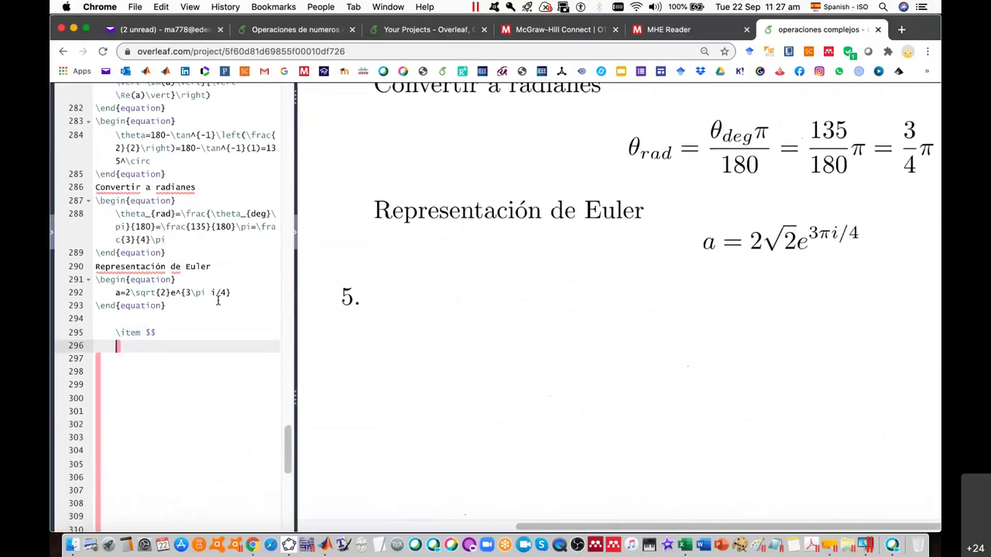
pyautogui.scroll(3, 235, 290)
pyautogui.scroll(2, 234, 290)
pyautogui.scroll(2, 235, 290)
pyautogui.scroll(2, 234, 291)
pyautogui.scroll(2, 234, 290)
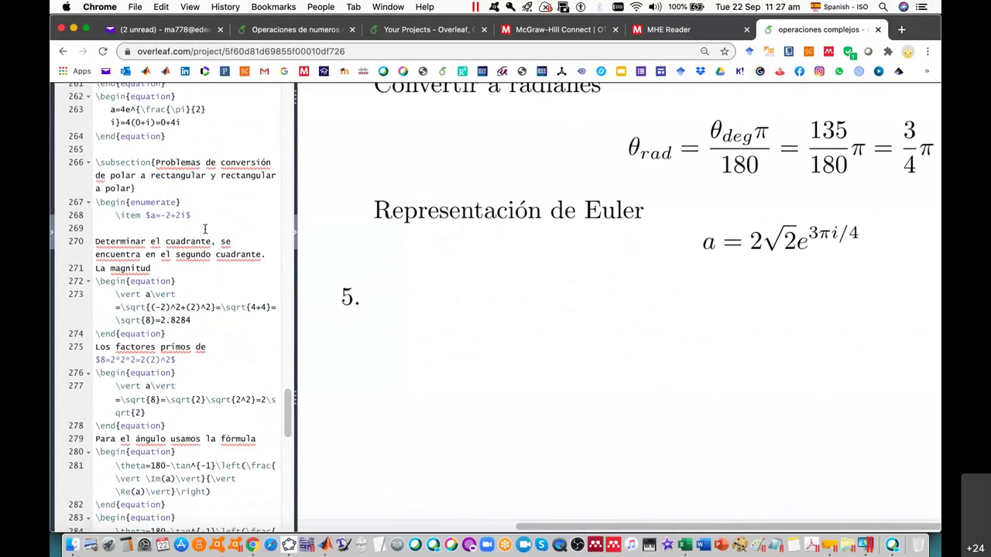
pyautogui.scroll(1, 203, 223)
pyautogui.scroll(1, 203, 223)
pyautogui.scroll(1, 203, 224)
pyautogui.scroll(-1, 203, 224)
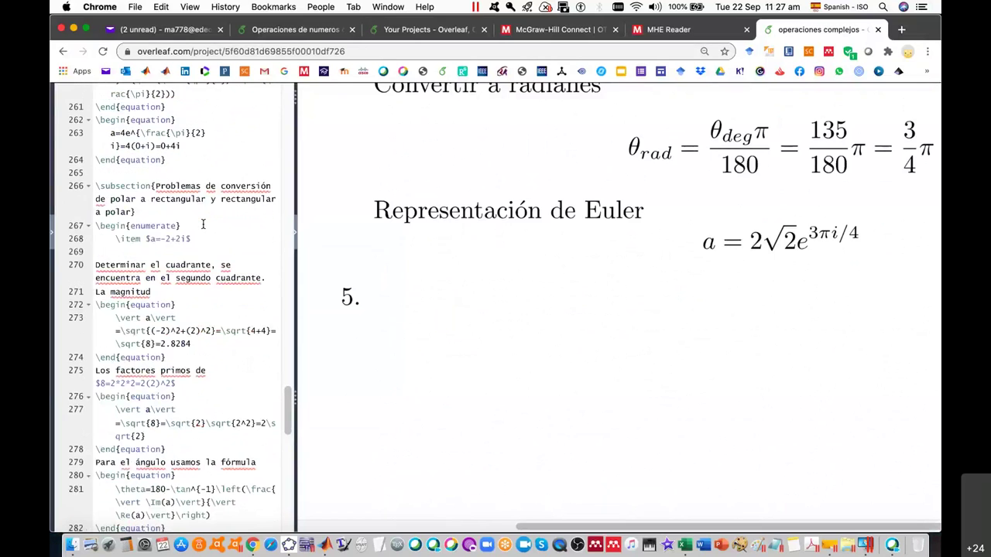
pyautogui.scroll(-3, 203, 224)
pyautogui.scroll(-1, 203, 224)
pyautogui.scroll(-1, 203, 223)
pyautogui.scroll(-1, 203, 224)
pyautogui.scroll(-1, 203, 224)
pyautogui.scroll(-2, 203, 224)
pyautogui.scroll(-1, 203, 224)
pyautogui.scroll(-1, 203, 224)
pyautogui.scroll(-2, 203, 223)
pyautogui.scroll(-1, 203, 224)
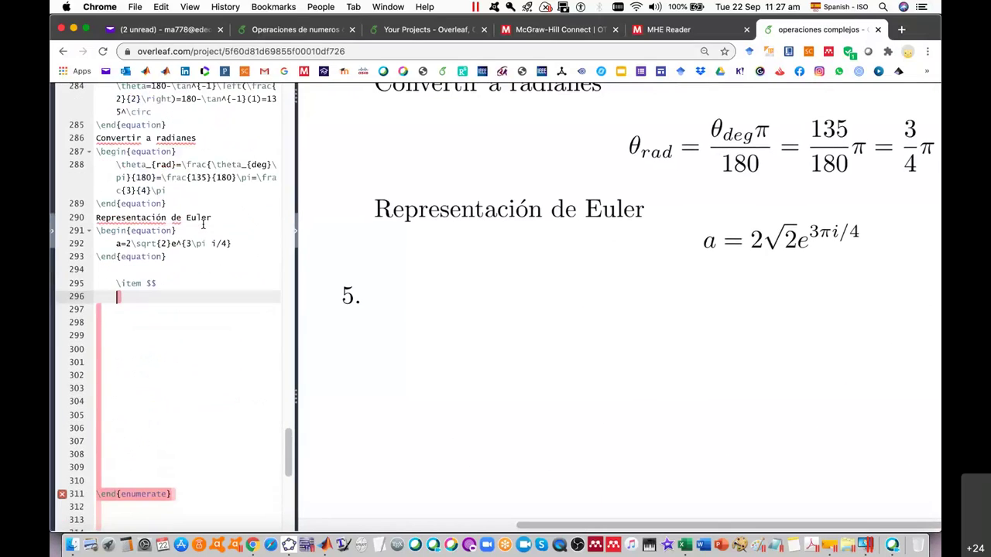
pyautogui.scroll(-1, 137, 438)
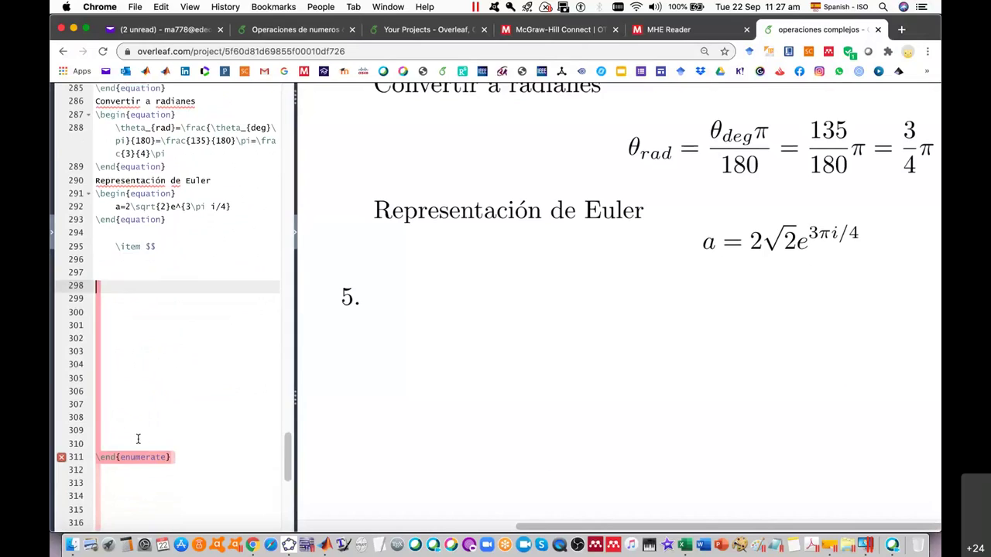
pyautogui.scroll(-6, 137, 439)
pyautogui.scroll(-8, 138, 439)
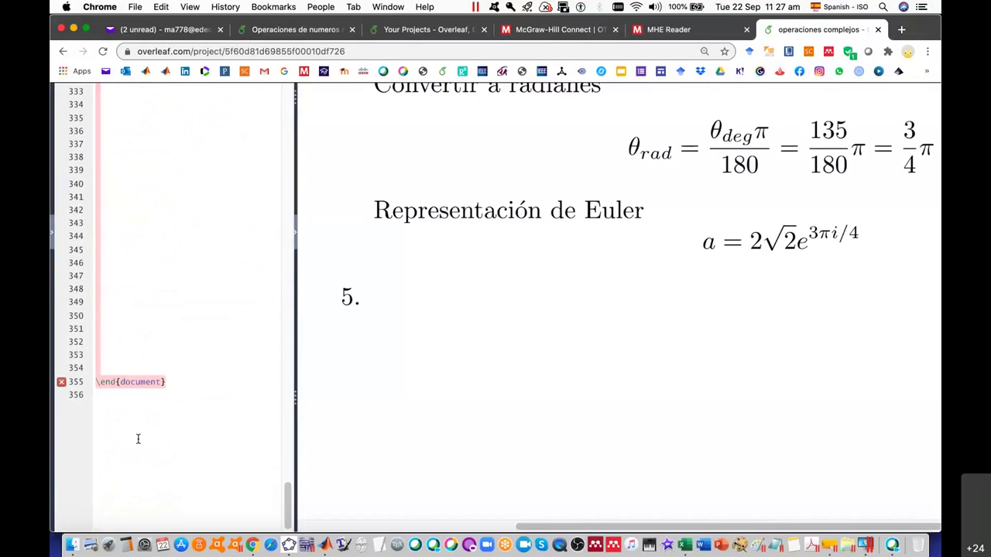
# Check the document's end near line 313, then remove the empty line after the item.
pyautogui.click(131, 352)
pyautogui.scroll(-5, 186, 391)
pyautogui.scroll(-1, 186, 391)
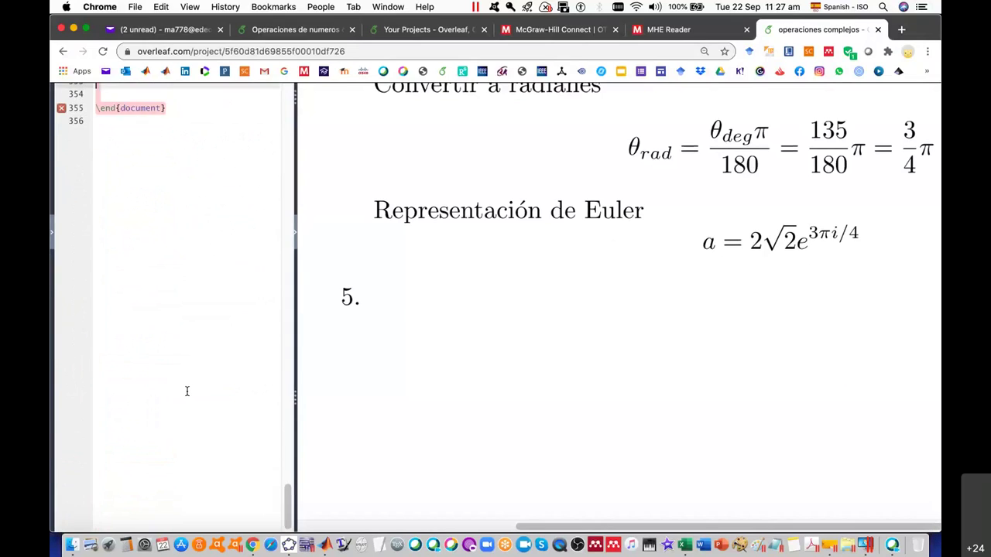
pyautogui.scroll(7, 186, 391)
pyautogui.scroll(12, 186, 391)
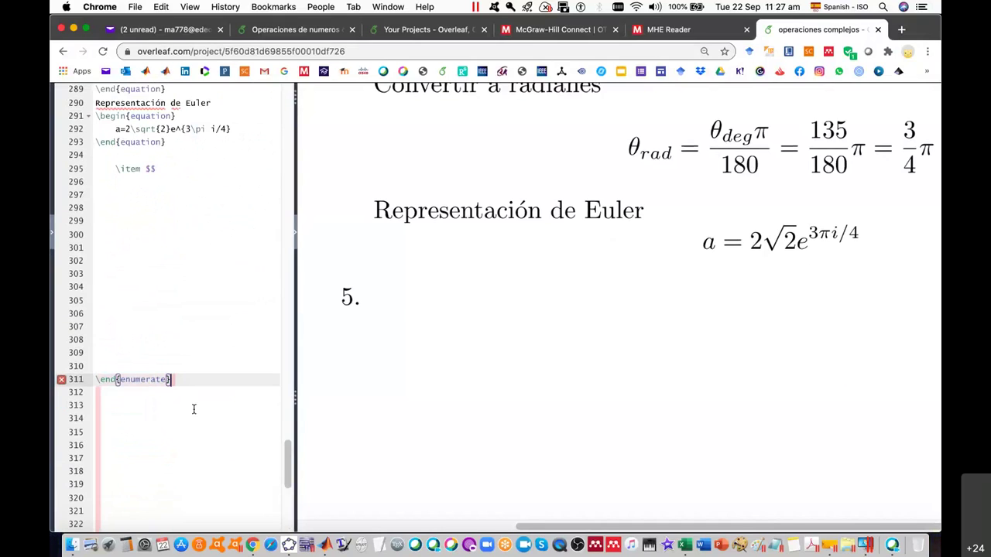
pyautogui.click(194, 405)
pyautogui.scroll(1, 209, 310)
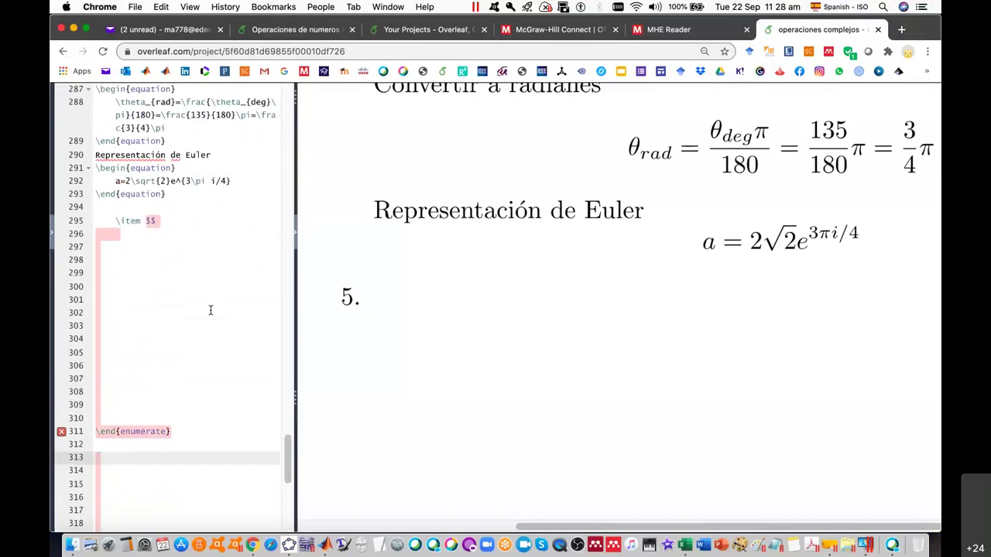
pyautogui.click(183, 232)
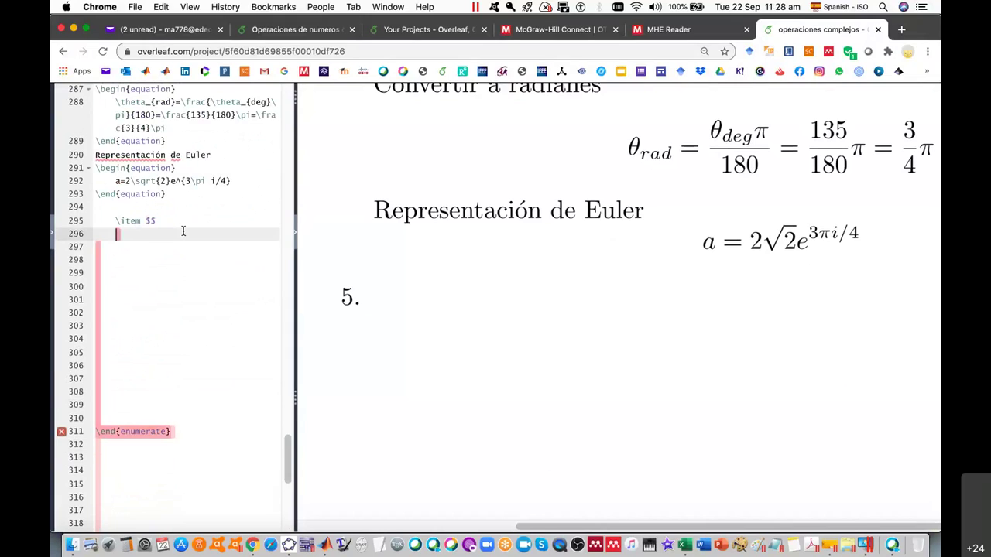
pyautogui.press('BackSpace')
pyautogui.press('BackSpace')
pyautogui.press('BackSpace')
# Delete the surplus blank lines above \end{enumerate}.
pyautogui.click(219, 339)
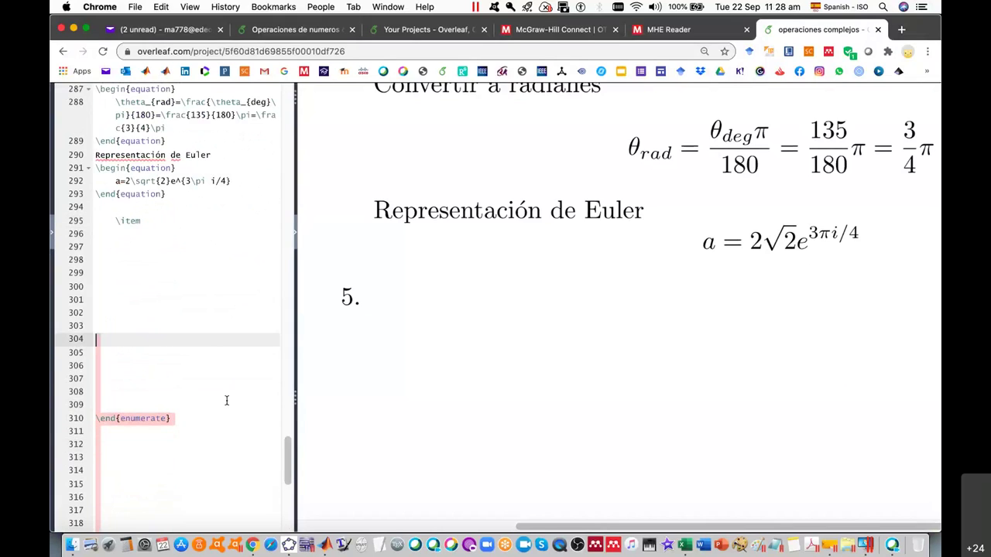
pyautogui.scroll(1, 226, 400)
pyautogui.scroll(1, 226, 403)
pyautogui.scroll(2, 226, 403)
pyautogui.scroll(2, 227, 403)
pyautogui.scroll(1, 227, 402)
pyautogui.scroll(1, 226, 402)
pyautogui.scroll(3, 227, 402)
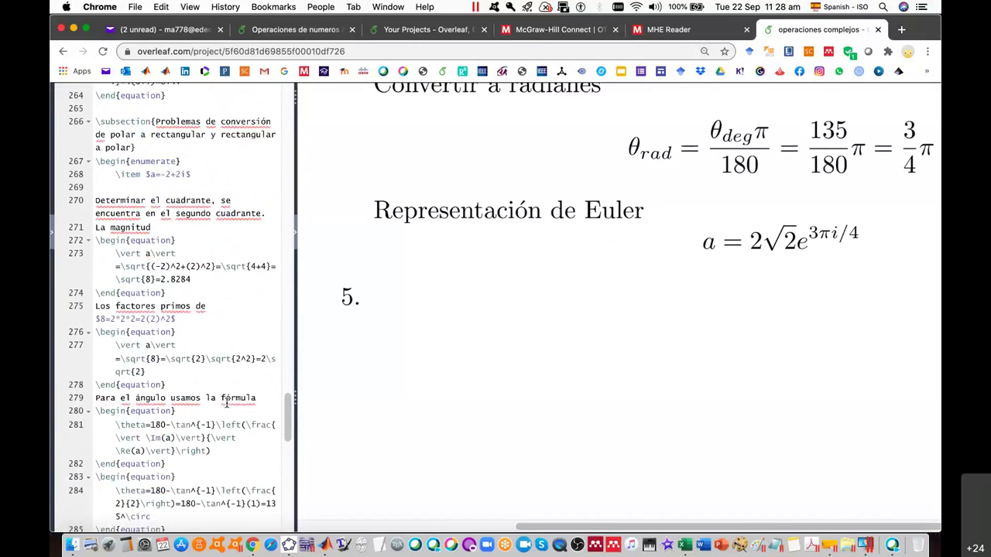
pyautogui.scroll(1, 227, 402)
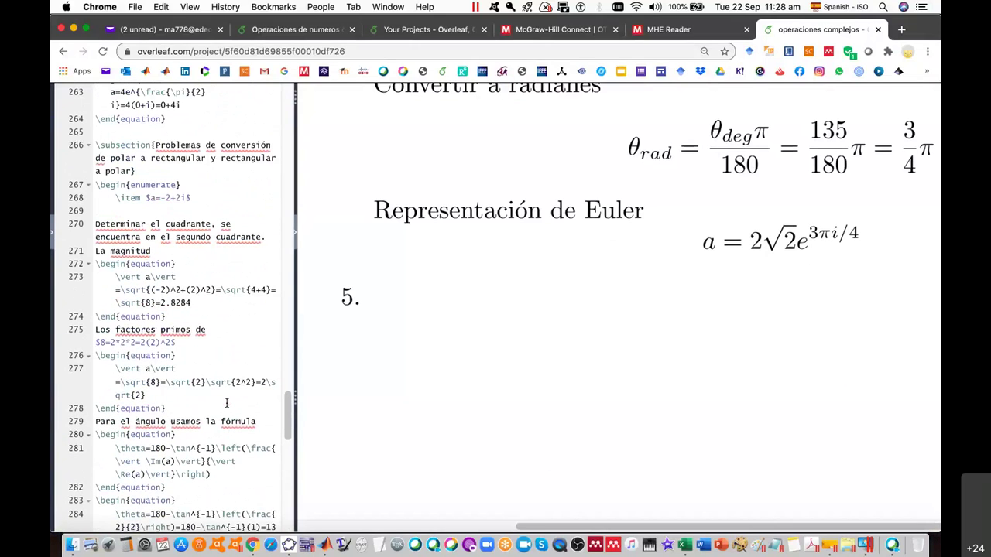
pyautogui.keyDown('shift'); pyautogui.click(147, 215); pyautogui.keyUp('shift')
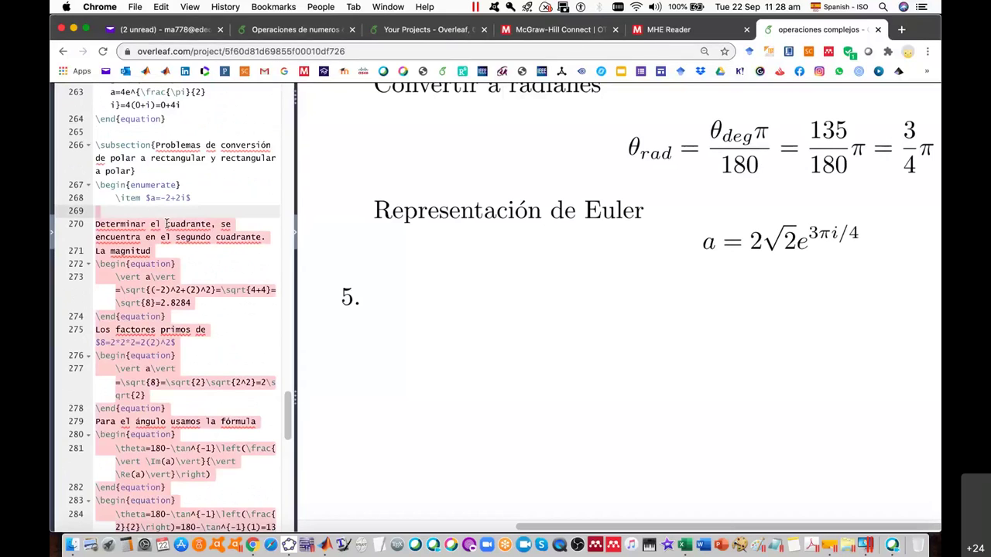
pyautogui.keyDown('shift'); pyautogui.click(182, 185); pyautogui.keyUp('shift')
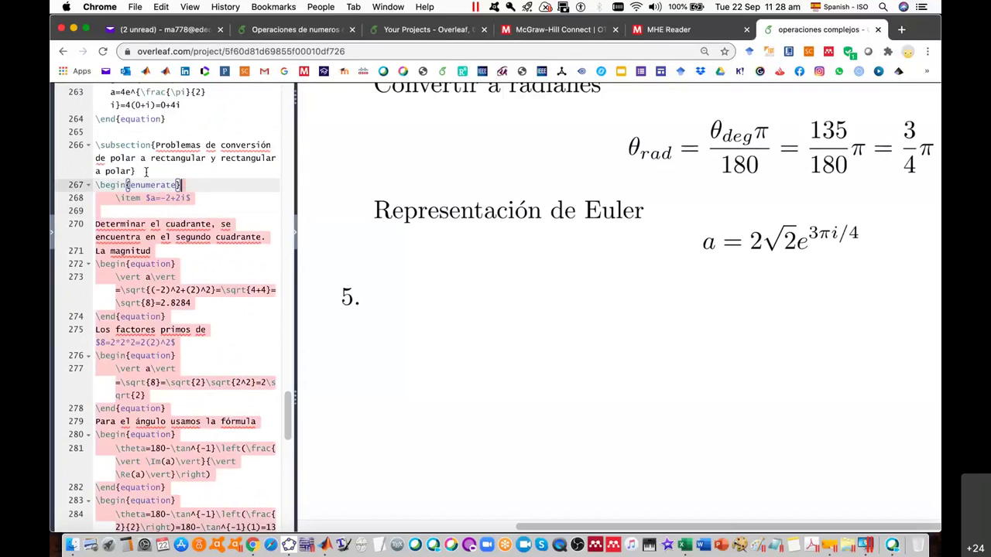
pyautogui.scroll(-2, 218, 274)
pyautogui.scroll(-2, 218, 274)
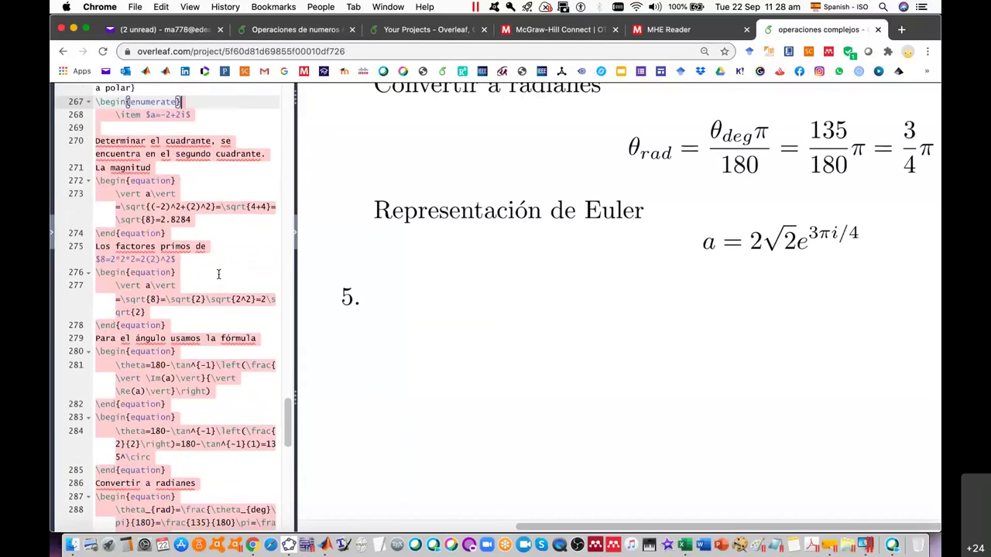
pyautogui.scroll(-1, 218, 274)
pyautogui.scroll(-2, 218, 274)
pyautogui.scroll(-2, 218, 274)
pyautogui.scroll(-1, 218, 274)
pyautogui.scroll(-1, 218, 274)
pyautogui.scroll(-2, 218, 274)
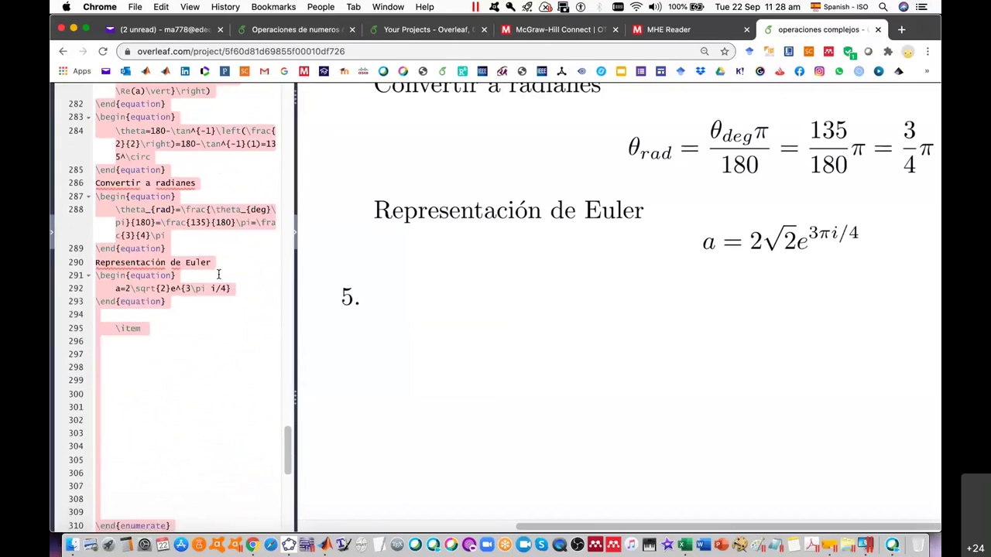
pyautogui.scroll(-1, 126, 469)
pyautogui.click(124, 476)
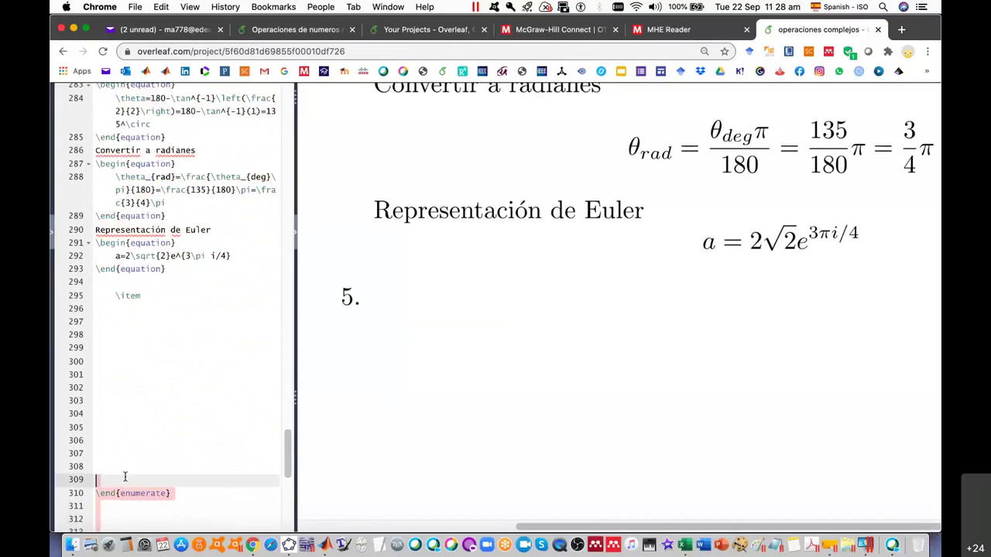
pyautogui.press('BackSpace')
pyautogui.press('BackSpace')
pyautogui.press('BackSpace')
pyautogui.press('BackSpace')
pyautogui.press('BackSpace')
pyautogui.press('BackSpace')
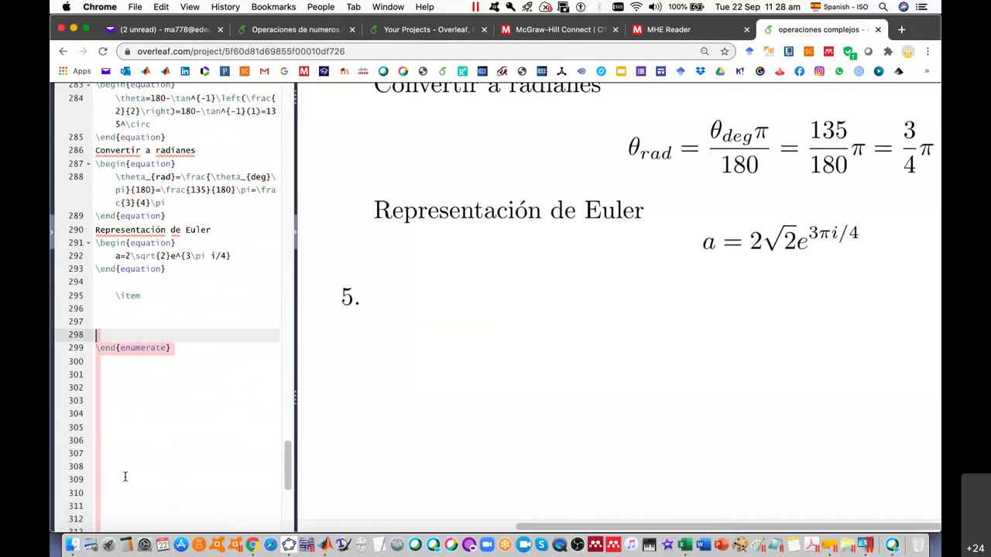
pyautogui.press('BackSpace')
pyautogui.press('BackSpace')
pyautogui.press('BackSpace')
# Remove the extra blank lines above \end{document}.
pyautogui.scroll(-2, 139, 453)
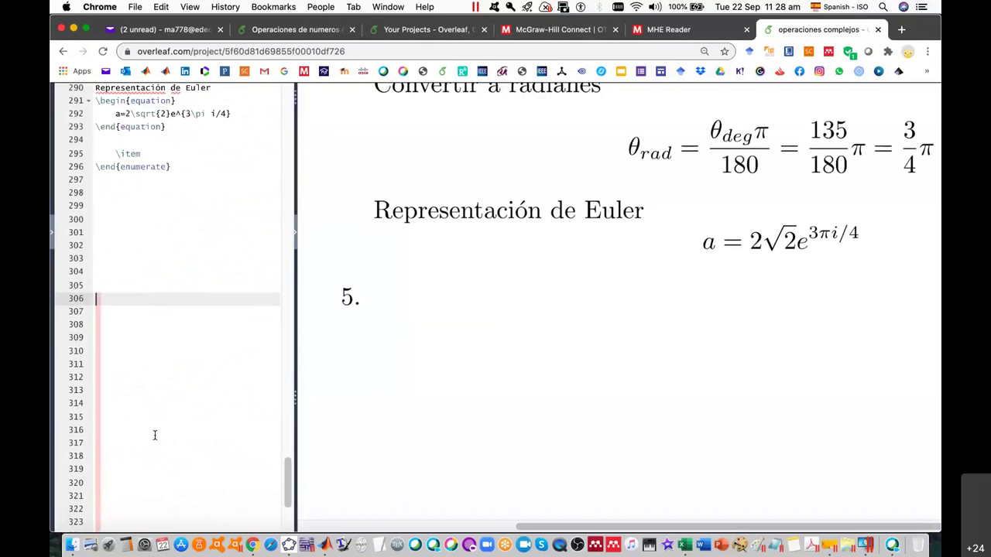
pyautogui.scroll(-10, 155, 435)
pyautogui.scroll(5, 171, 411)
pyautogui.scroll(3, 171, 411)
pyautogui.scroll(5, 171, 411)
pyautogui.scroll(5, 171, 411)
pyautogui.scroll(2, 171, 411)
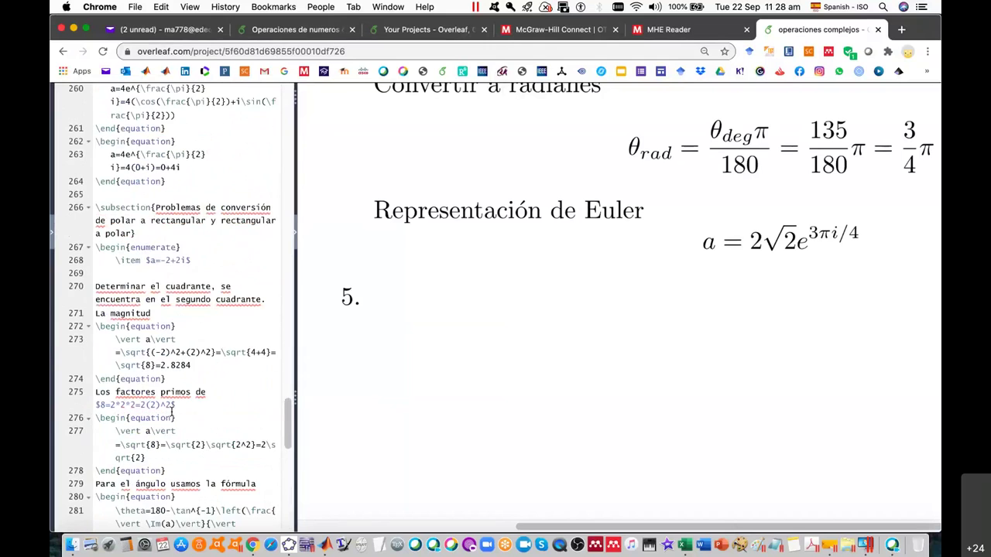
pyautogui.scroll(2, 171, 411)
pyautogui.scroll(3, 171, 413)
pyautogui.scroll(2, 171, 412)
pyautogui.scroll(3, 171, 413)
pyautogui.scroll(3, 171, 413)
pyautogui.scroll(2, 172, 412)
pyautogui.scroll(1, 171, 412)
pyautogui.scroll(2, 171, 412)
pyautogui.scroll(3, 171, 411)
pyautogui.scroll(2, 171, 411)
pyautogui.scroll(3, 171, 411)
pyautogui.scroll(2, 172, 411)
pyautogui.scroll(2, 171, 411)
pyautogui.scroll(-10, 171, 411)
pyautogui.scroll(-15, 171, 411)
pyautogui.scroll(-1, 171, 412)
pyautogui.scroll(-5, 171, 411)
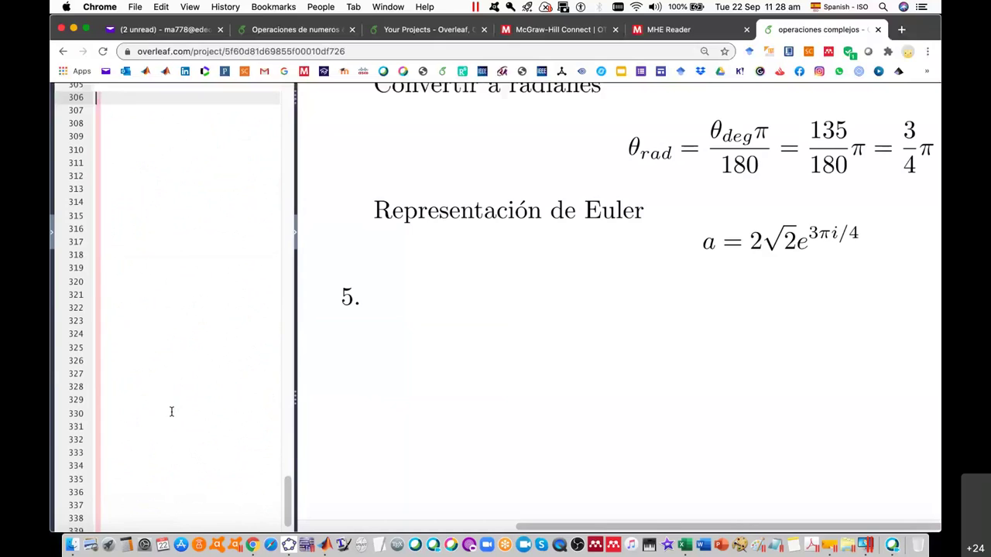
pyautogui.scroll(-5, 171, 411)
pyautogui.scroll(-5, 169, 440)
pyautogui.scroll(5, 170, 440)
pyautogui.scroll(-3, 168, 440)
pyautogui.scroll(-1, 147, 438)
pyautogui.click(195, 418)
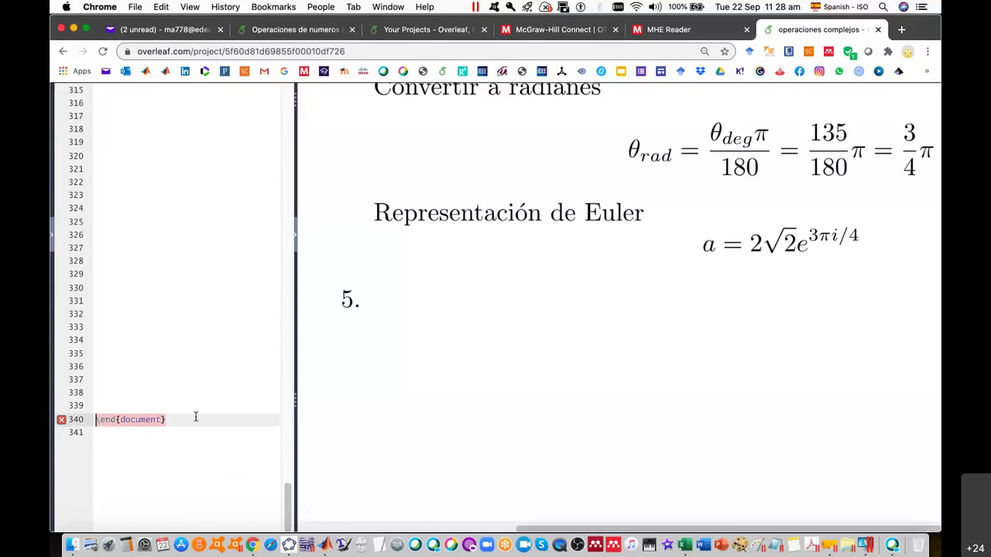
pyautogui.press('BackSpace')
pyautogui.press('BackSpace')
pyautogui.press('BackSpace')
pyautogui.press('BackSpace')
pyautogui.press('BackSpace')
pyautogui.press('BackSpace')
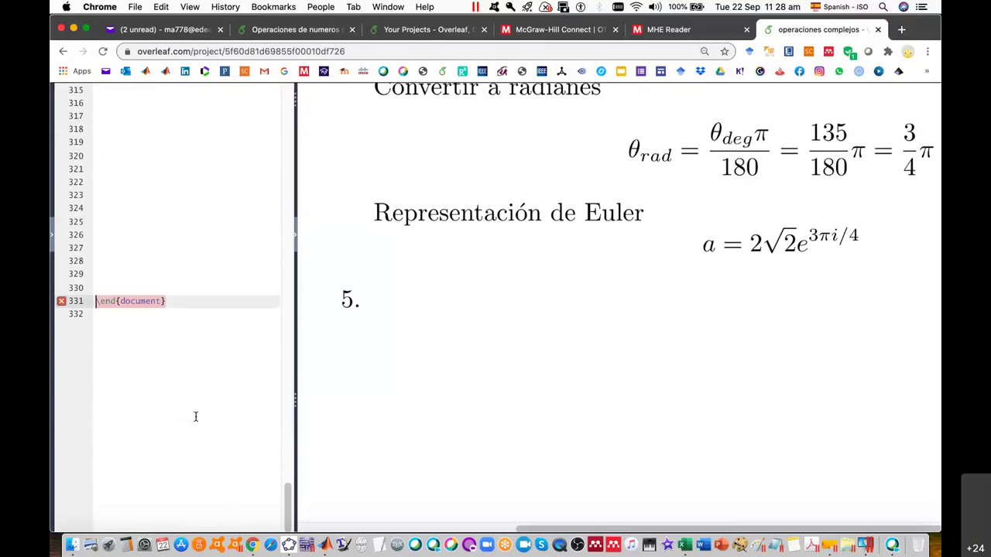
pyautogui.press('BackSpace')
pyautogui.press('BackSpace')
pyautogui.press('BackSpace')
# Clear the blank lines between the list end and document end, restoring the accidentally replaced \end{enumerate}.
pyautogui.scroll(9, 122, 404)
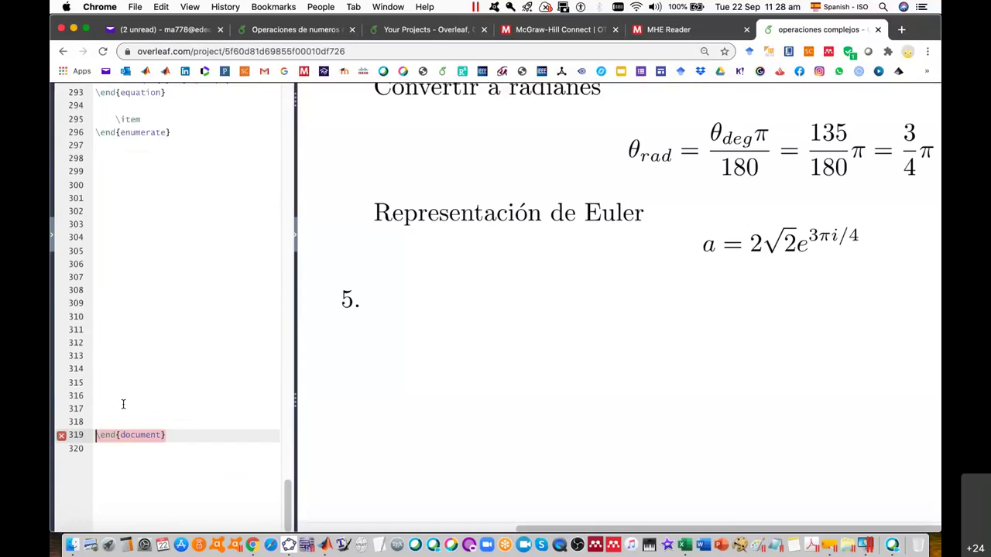
pyautogui.keyDown('shift'); pyautogui.click(150, 287); pyautogui.keyUp('shift')
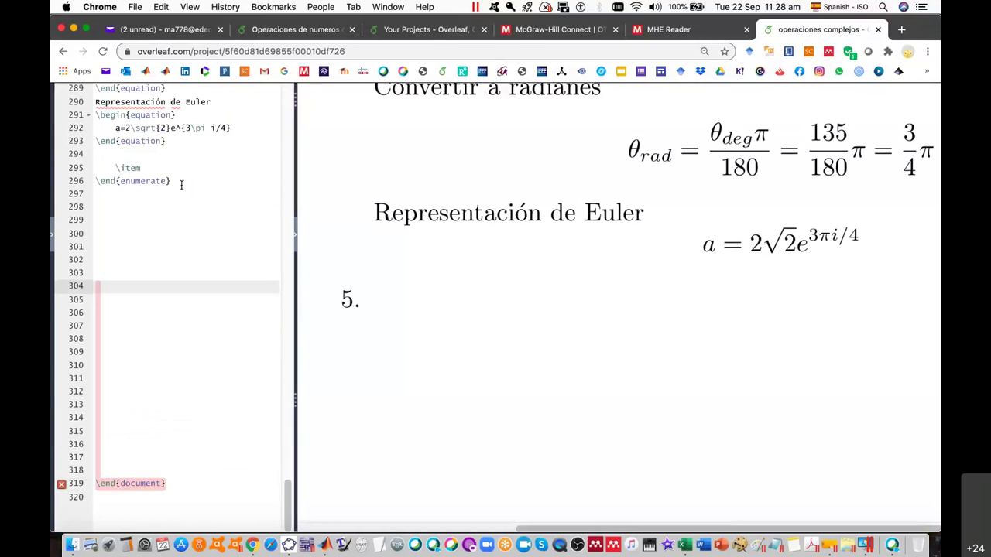
pyautogui.keyDown('shift'); pyautogui.click(75, 176); pyautogui.keyUp('shift')
pyautogui.press('super+shift+Up')
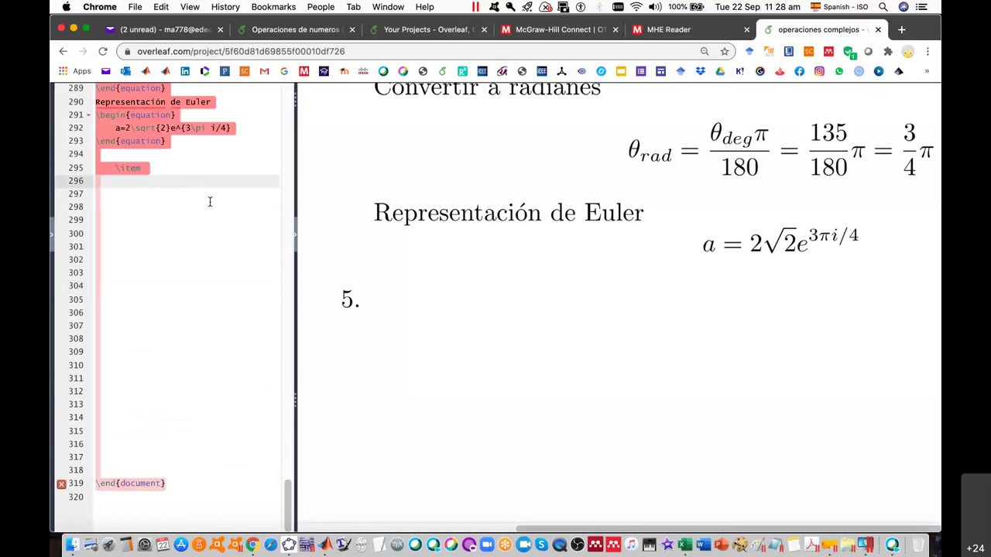
pyautogui.press('super+z')
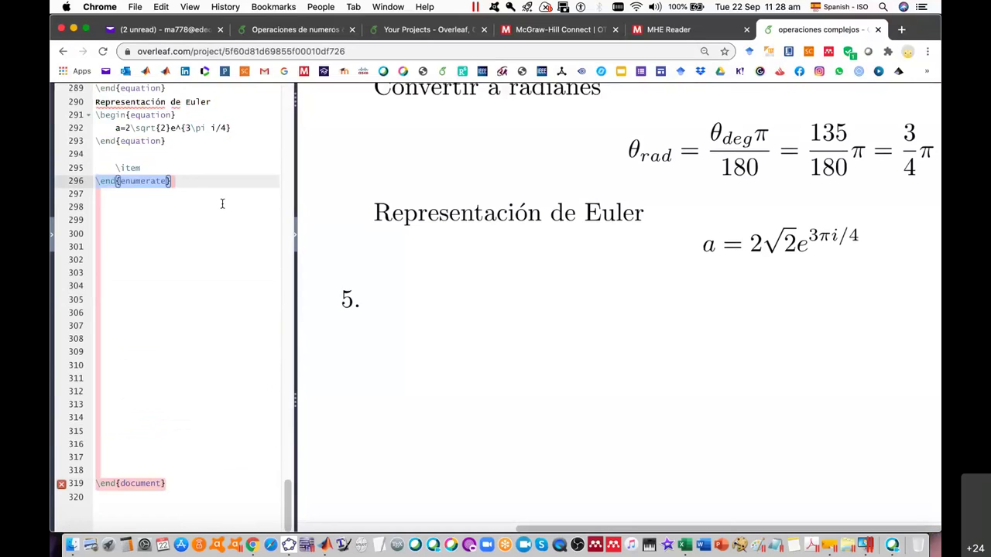
pyautogui.press('Return')
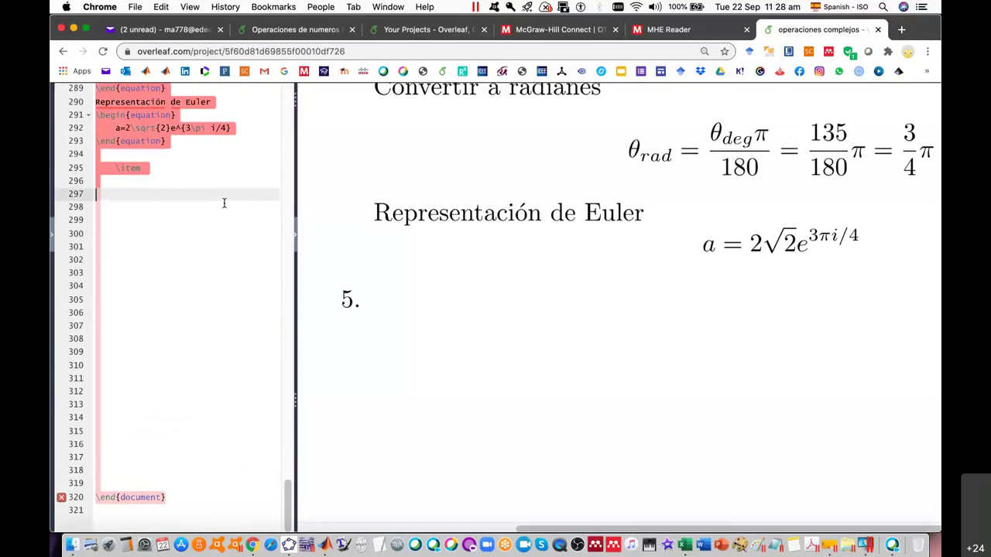
pyautogui.press('super+z')
pyautogui.click(195, 206)
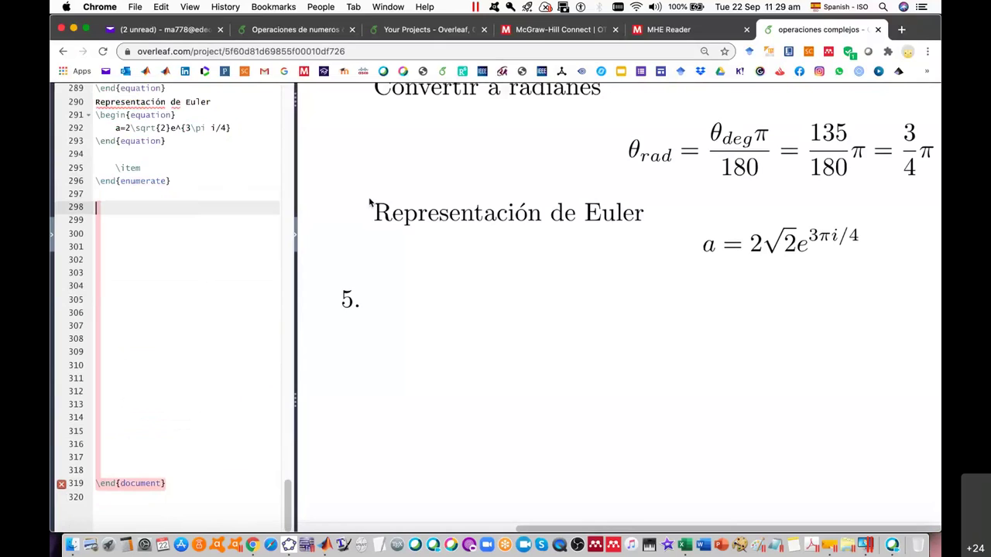
pyautogui.scroll(2, 504, 243)
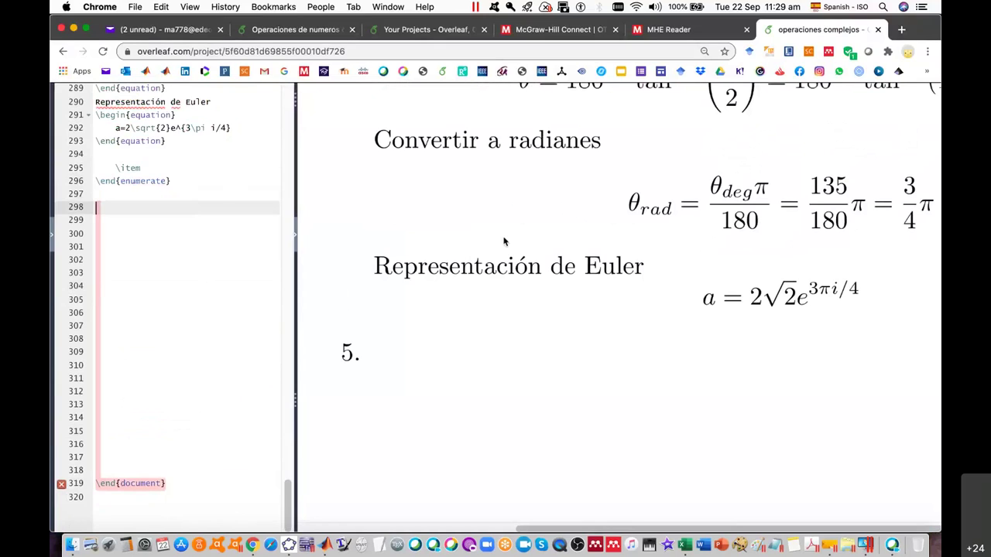
# Fill the empty fifth \item with the expression $b=5e^{pi i/3}$.
pyautogui.click(174, 168)
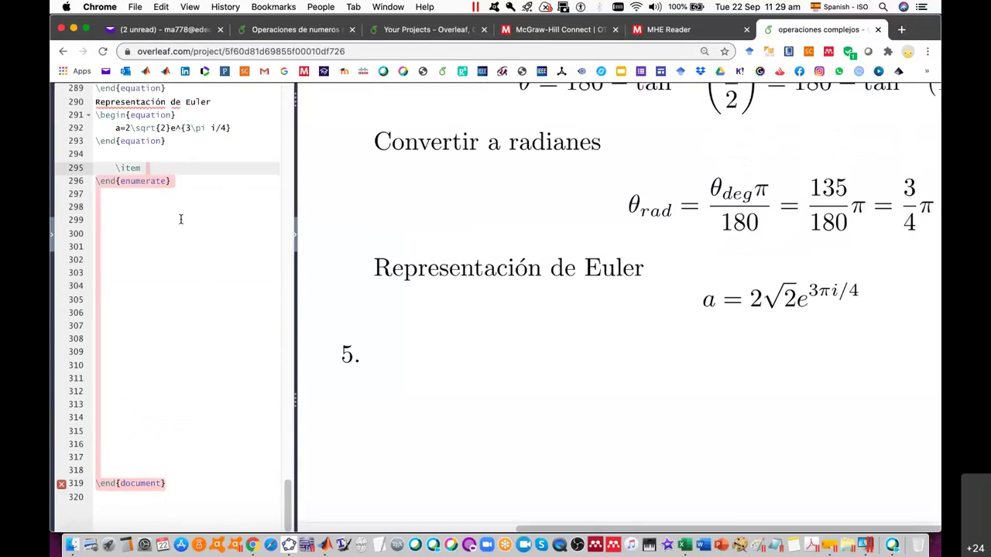
pyautogui.write('$$')
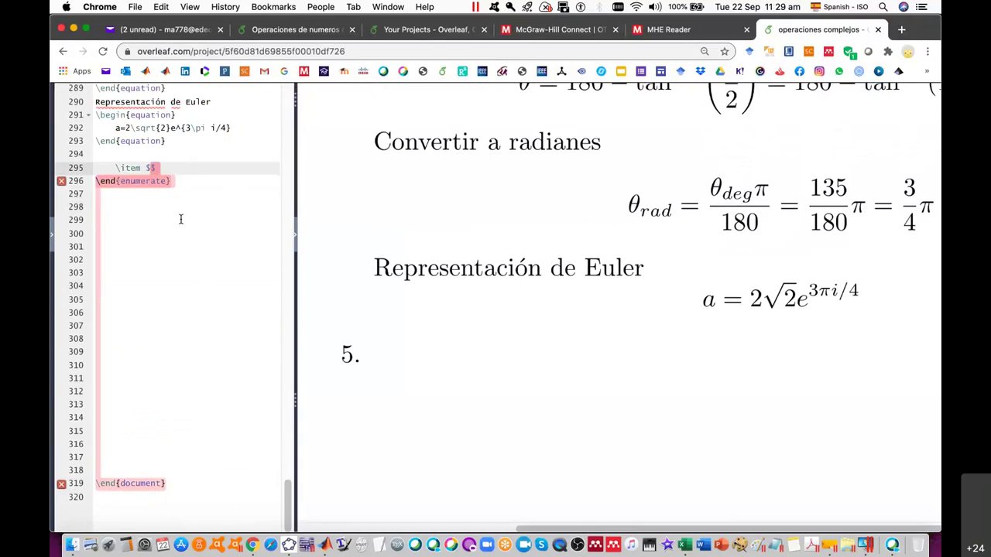
pyautogui.write('b=')
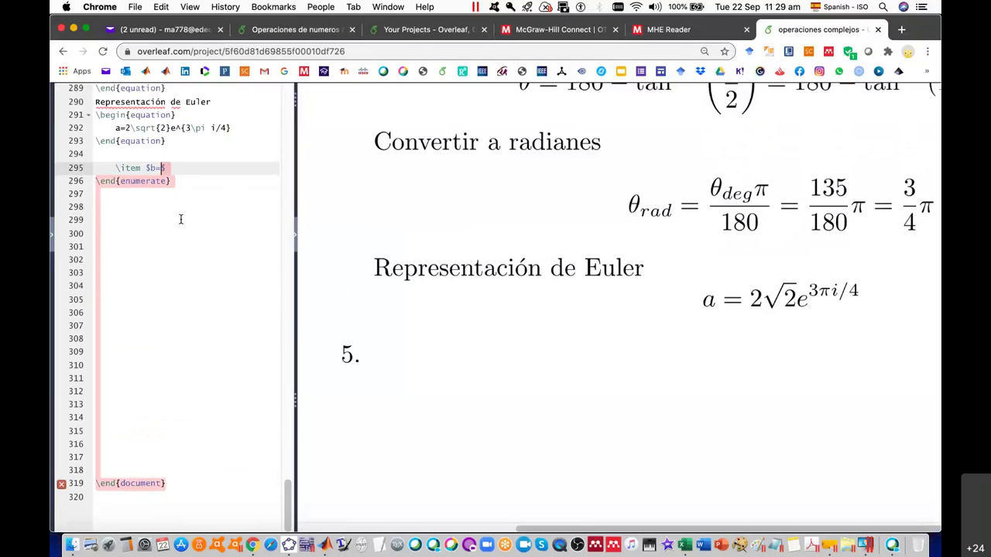
pyautogui.write('5')
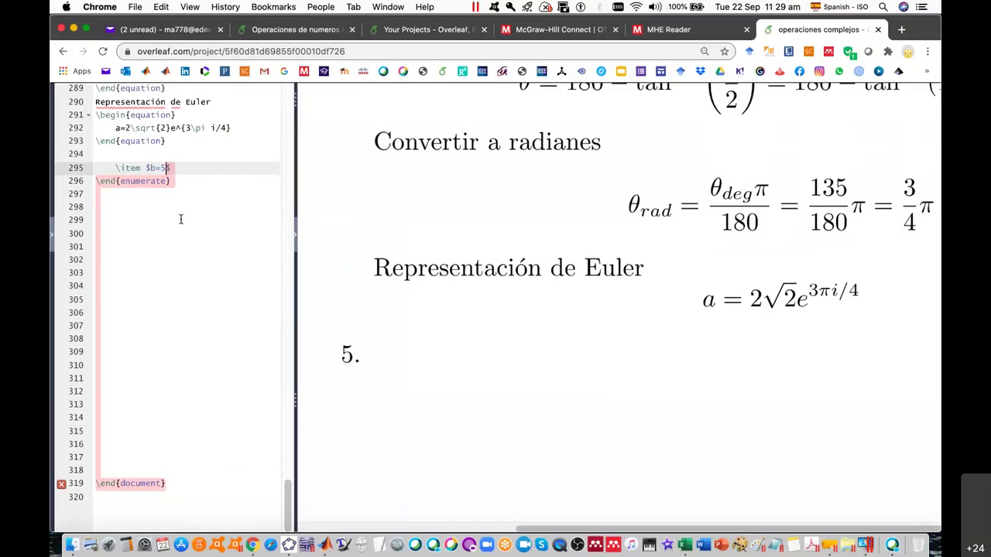
pyautogui.write('e^{')
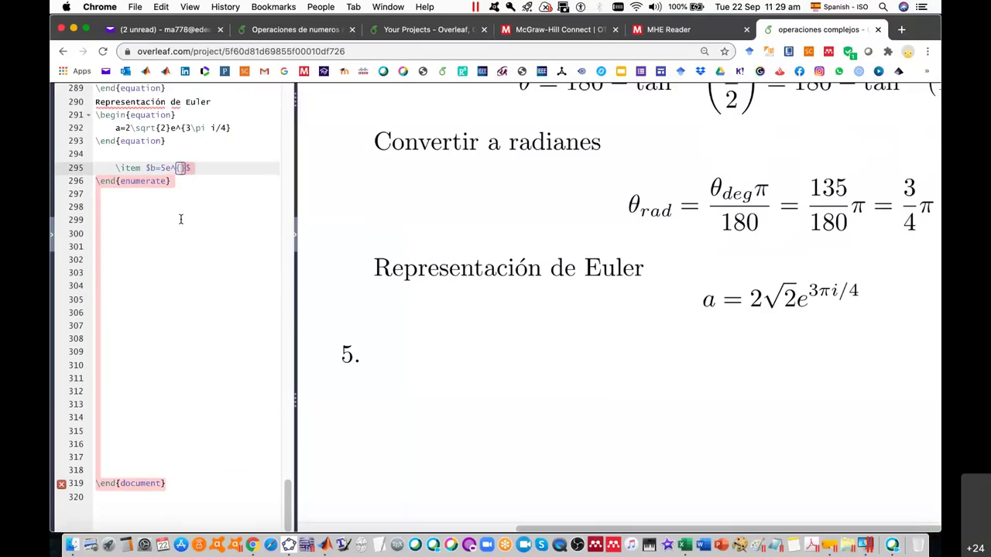
pyautogui.write('\\pi')
pyautogui.write(' i')
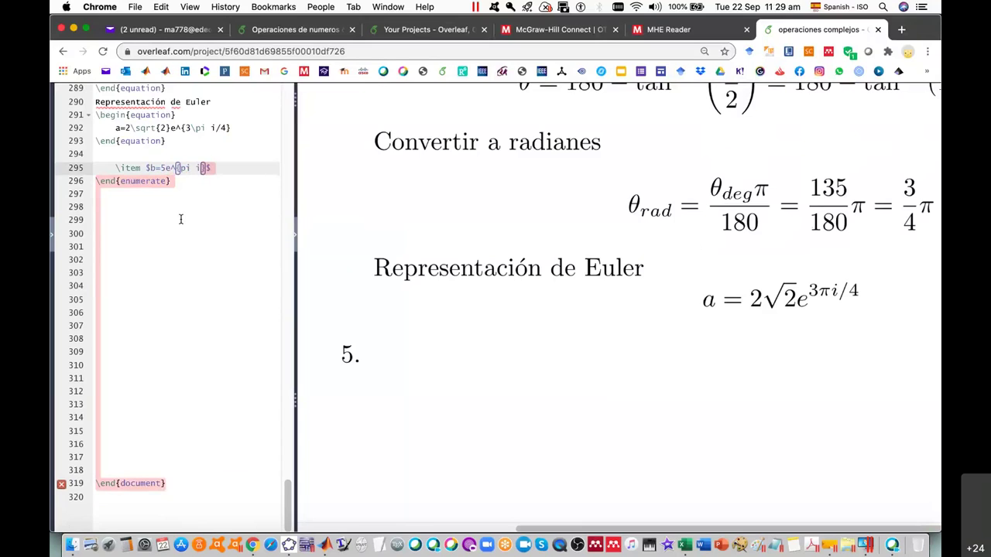
pyautogui.write('/')
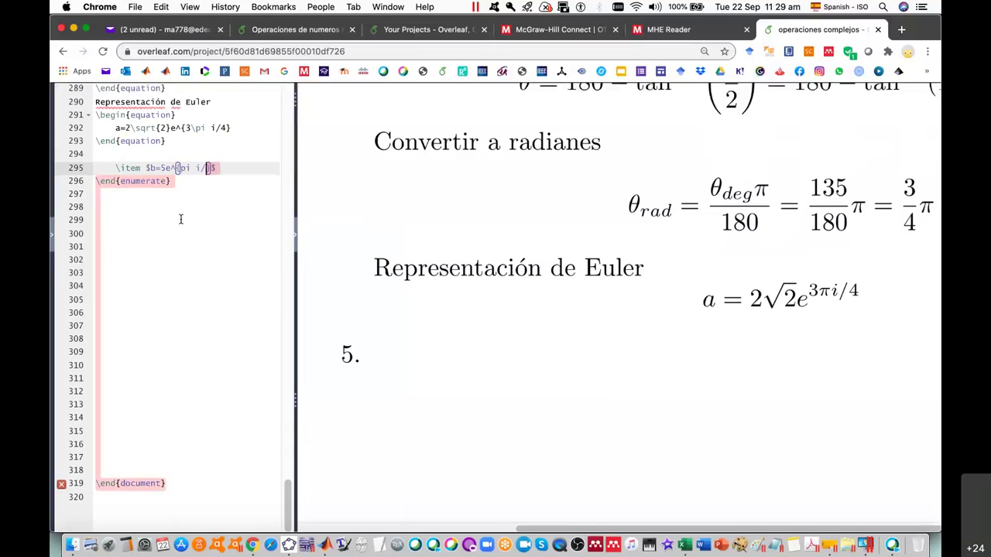
pyautogui.write('3')
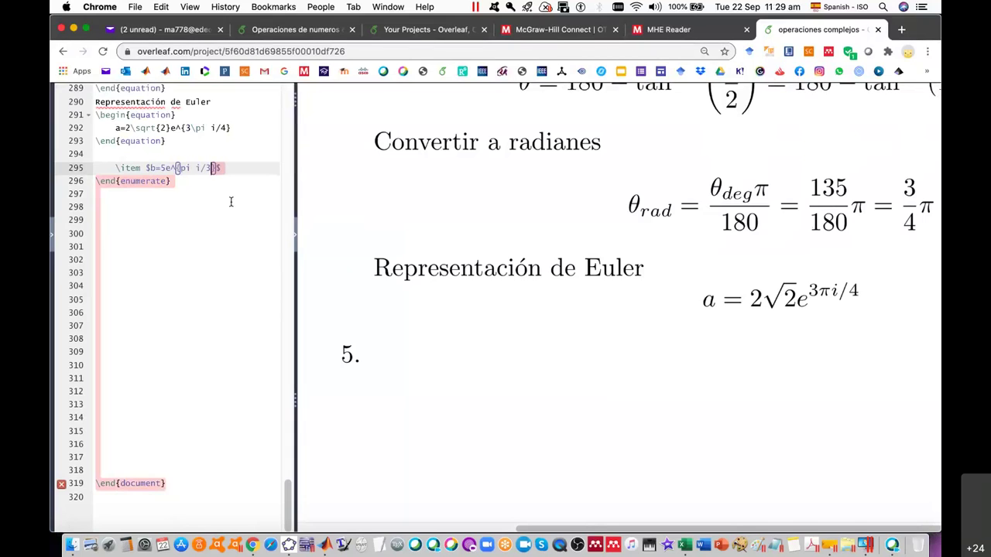
# Add a new blank line after \end{enumerate}.
pyautogui.click(207, 182)
pyautogui.press('Return')
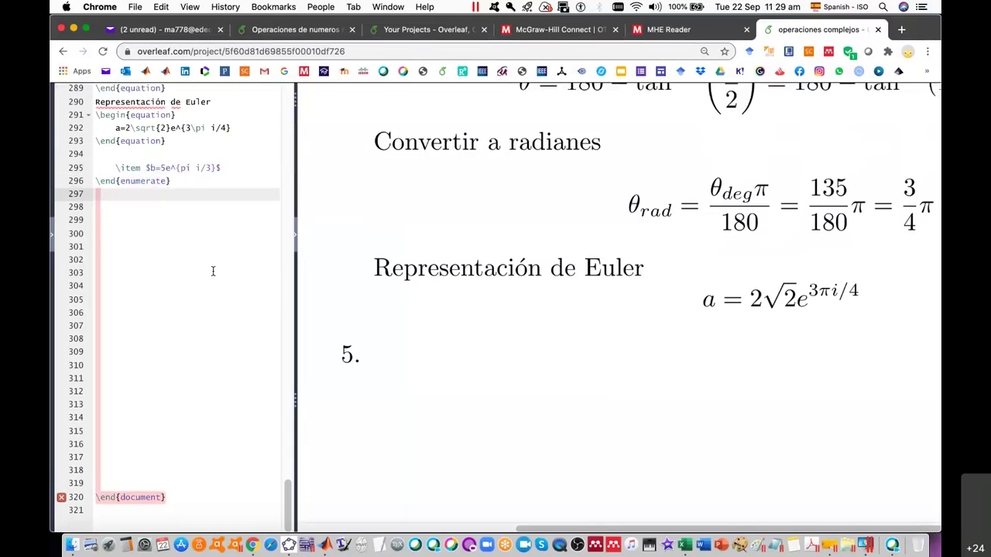
pyautogui.scroll(-2, 496, 385)
pyautogui.scroll(-5, 496, 385)
pyautogui.scroll(-4, 496, 385)
pyautogui.scroll(1, 496, 385)
pyautogui.scroll(3, 496, 385)
pyautogui.scroll(1, 496, 384)
pyautogui.scroll(3, 496, 384)
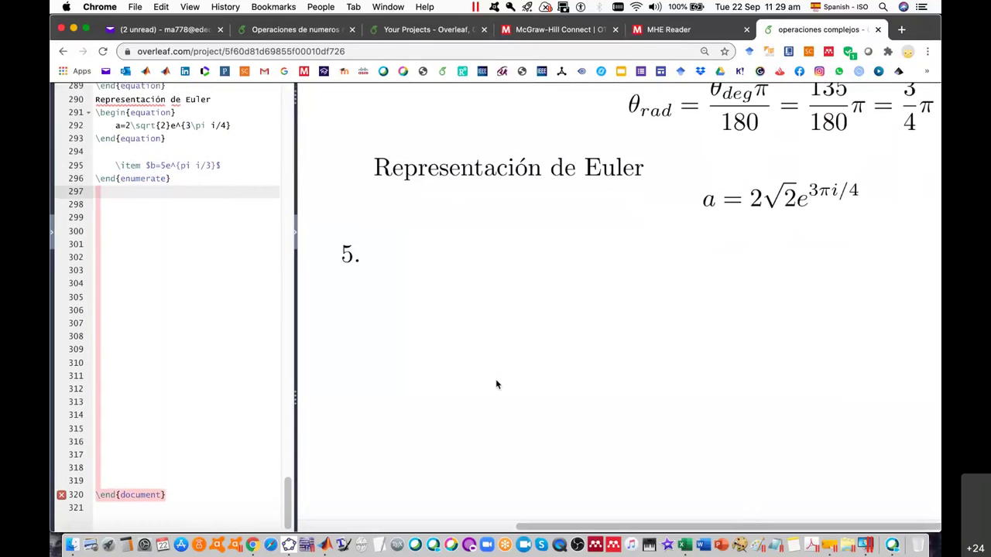
pyautogui.scroll(1, 496, 385)
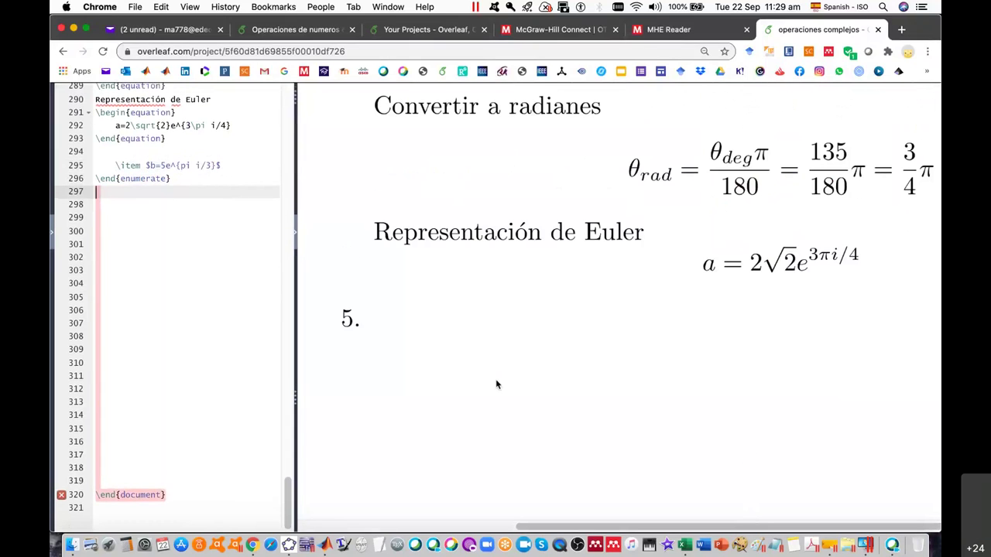
# Duplicate the \end{enumerate} line directly below itself.
pyautogui.click(206, 182)
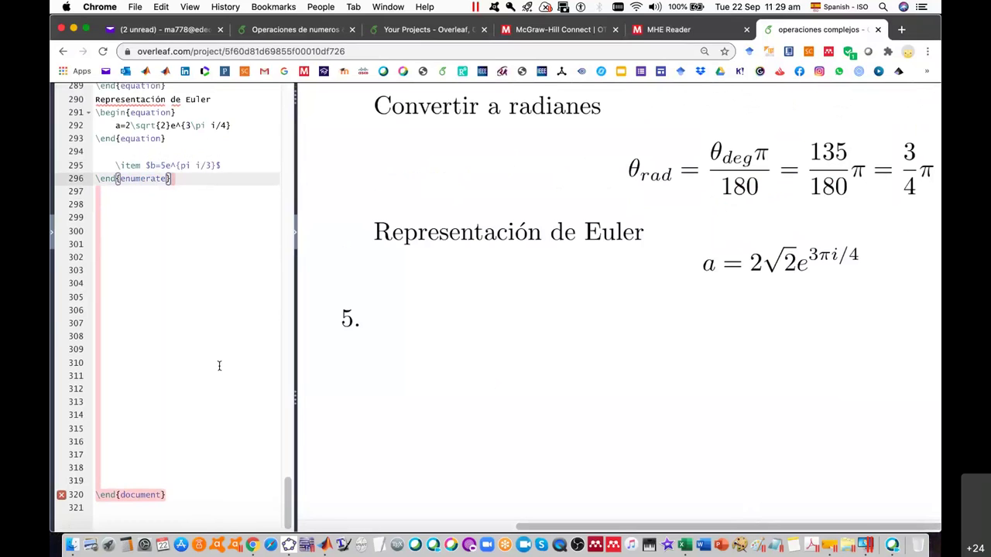
pyautogui.scroll(-4, 219, 366)
pyautogui.scroll(5, 219, 367)
pyautogui.scroll(1, 219, 366)
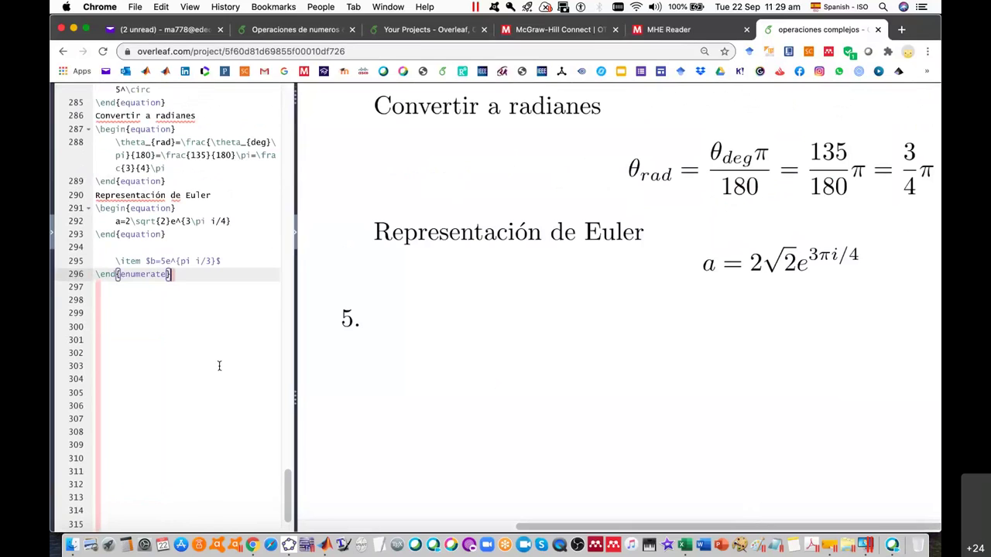
pyautogui.press('Down')
pyautogui.hotkey('shift', 'Up')
pyautogui.press('super+c')
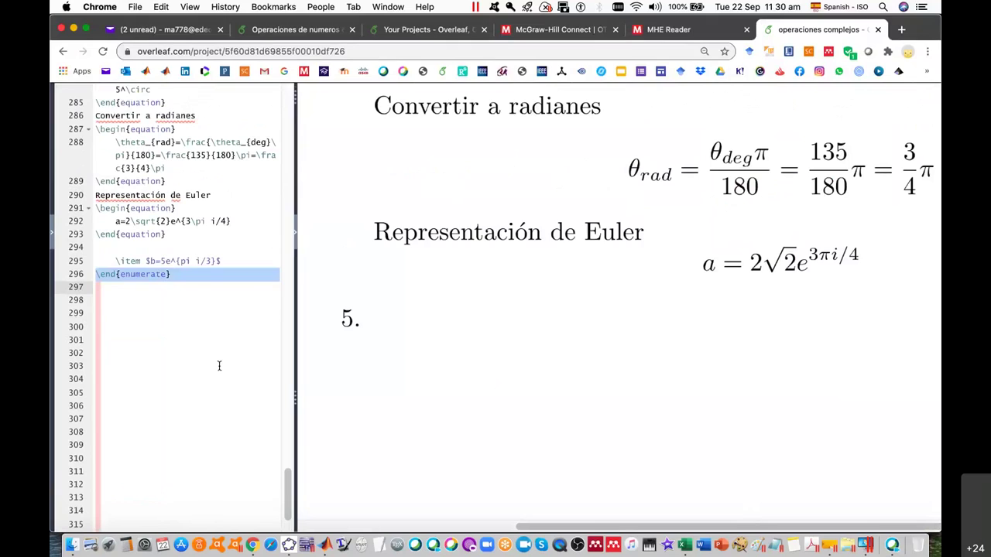
pyautogui.press('Down')
pyautogui.press('super+v')
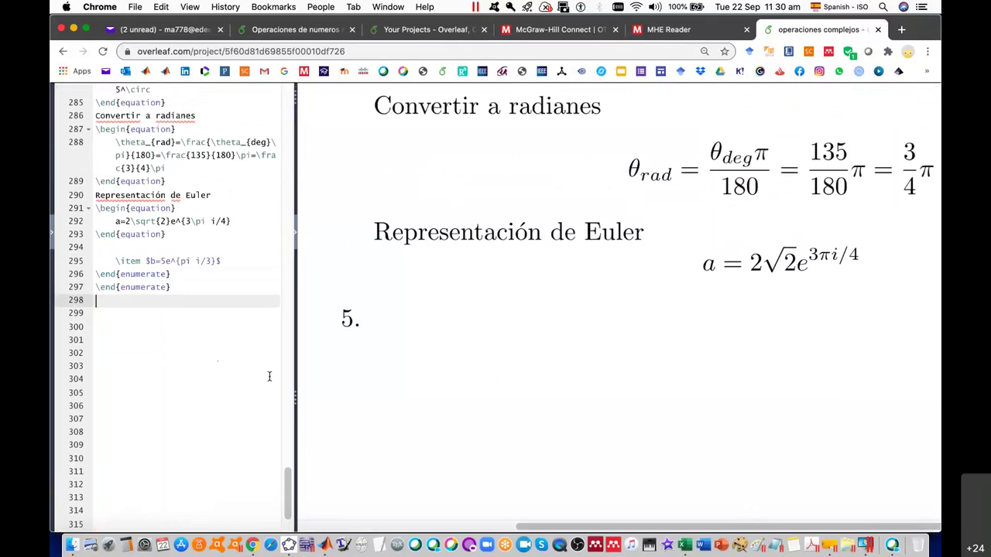
# Add a blank line after item b and turn pi into \pi in its exponent.
pyautogui.click(242, 263)
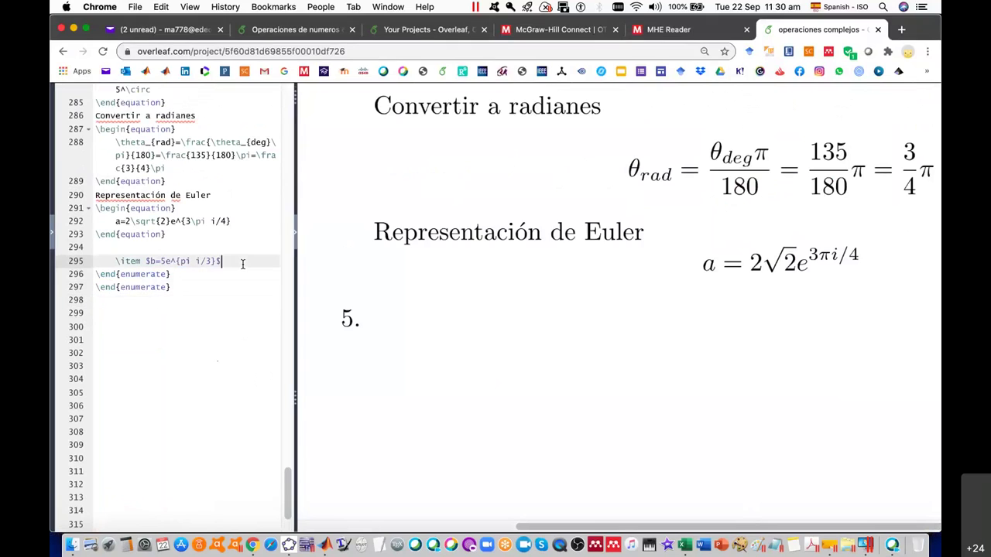
pyautogui.press('Return')
pyautogui.press('Return')
pyautogui.press('Return')
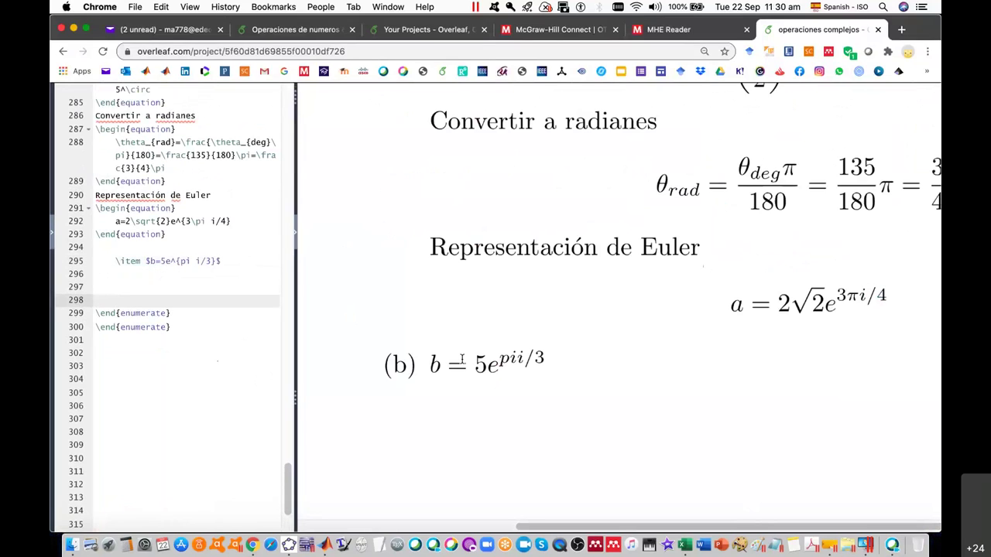
pyautogui.scroll(-2, 462, 359)
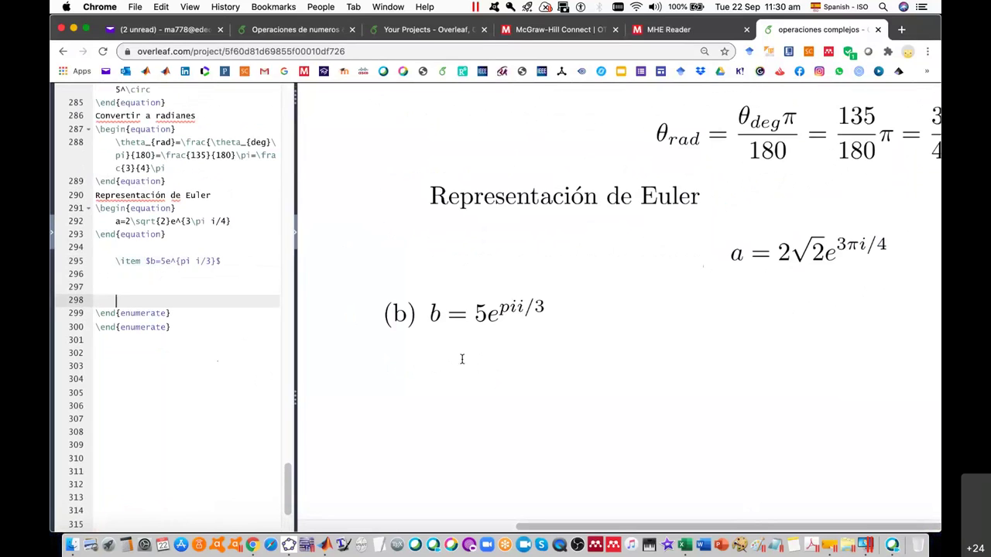
pyautogui.click(179, 261)
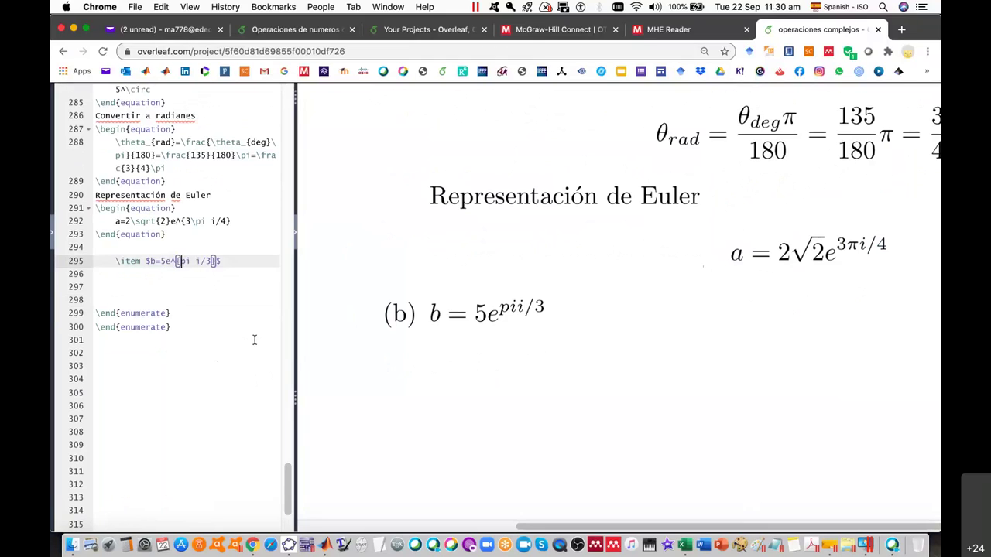
pyautogui.write('\\')
# Insert blank lines after the first \end{enumerate} and inside the list.
pyautogui.click(240, 431)
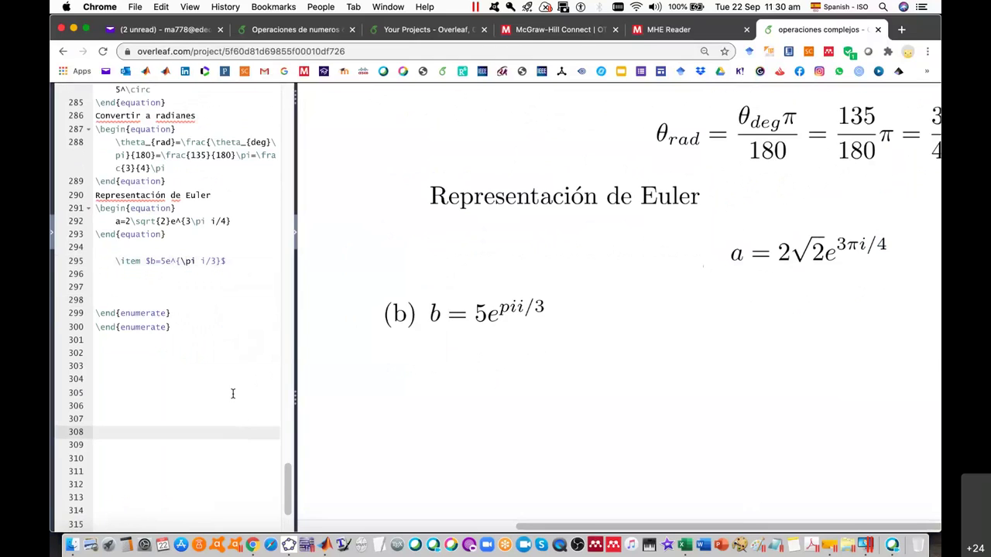
pyautogui.click(189, 313)
pyautogui.press('Return')
pyautogui.press('Return')
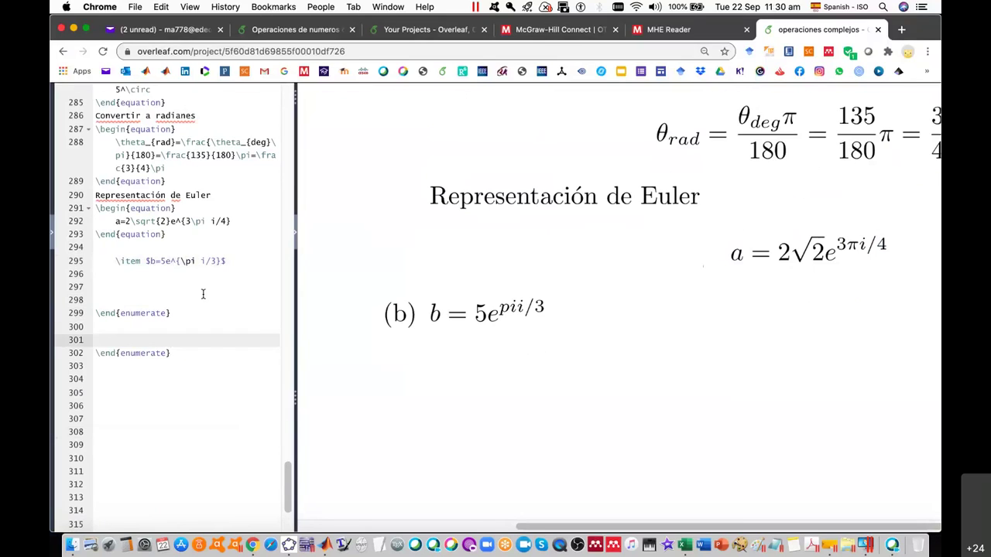
pyautogui.click(201, 294)
pyautogui.press('Return')
pyautogui.press('Return')
pyautogui.press('Return')
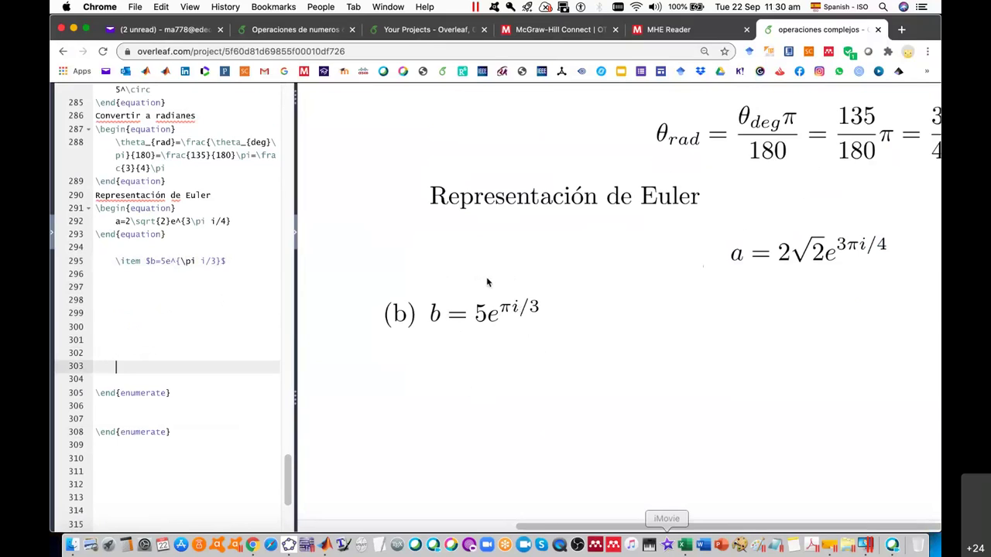
# Add a new Sheet4 in Excel and enter 5 in A1.
pyautogui.click(685, 546)
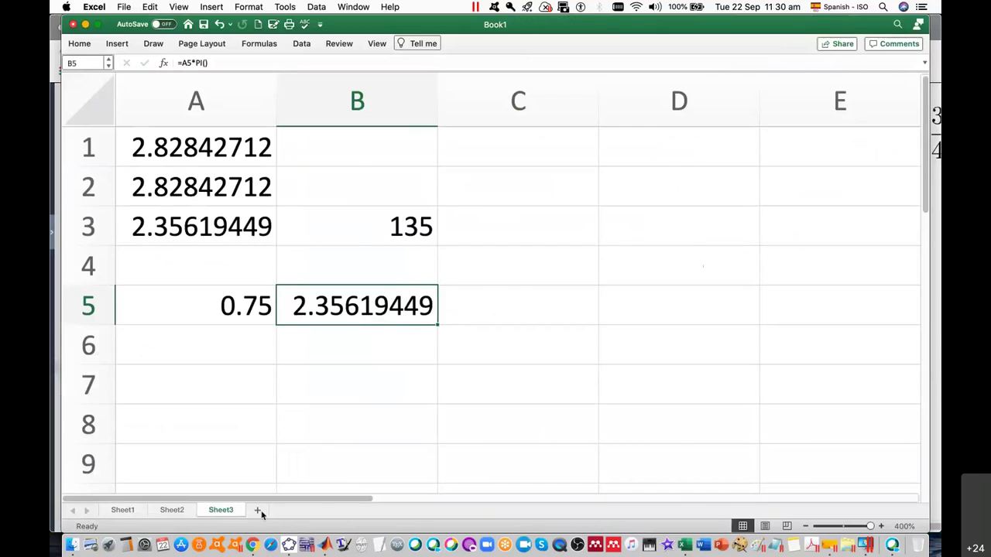
pyautogui.click(259, 511)
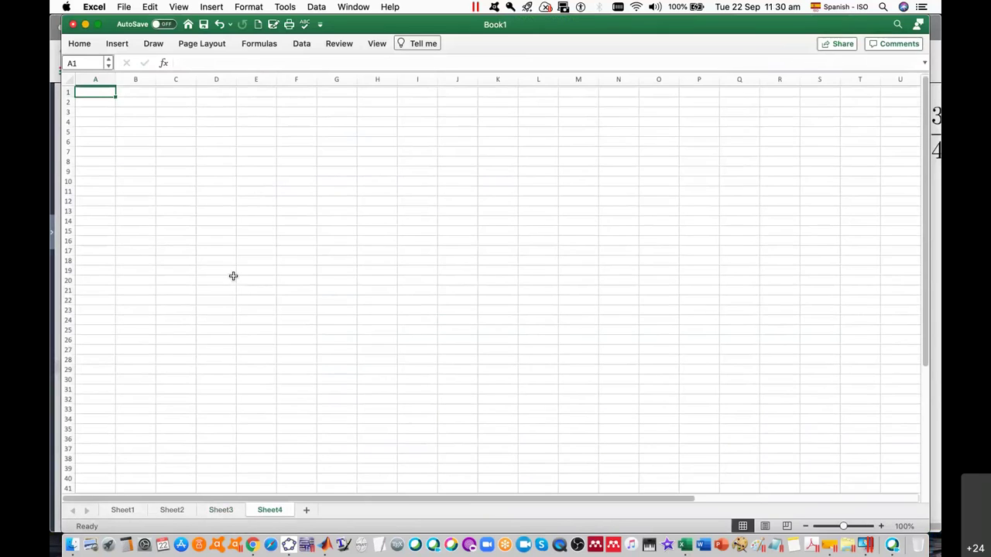
pyautogui.scroll(5, 232, 276)
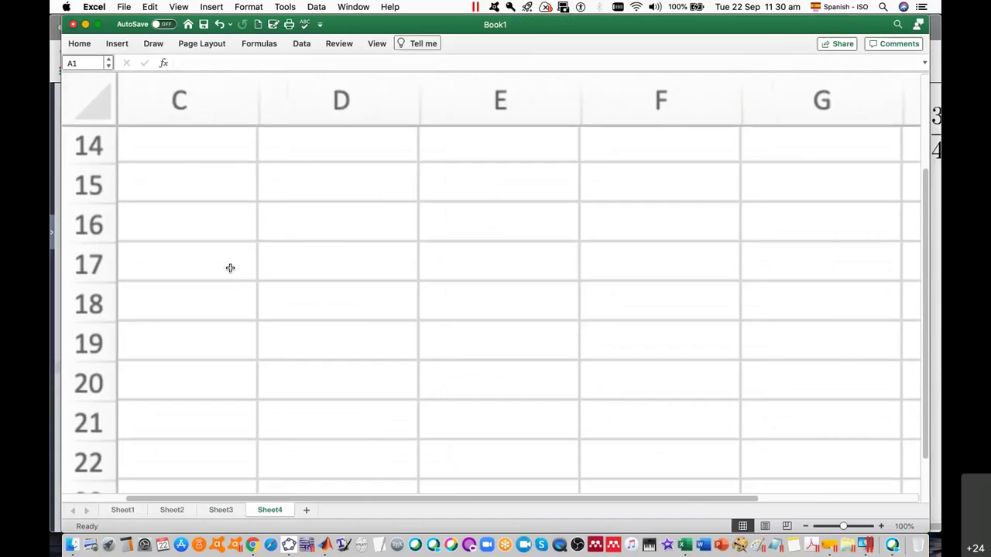
pyautogui.scroll(2, 230, 268)
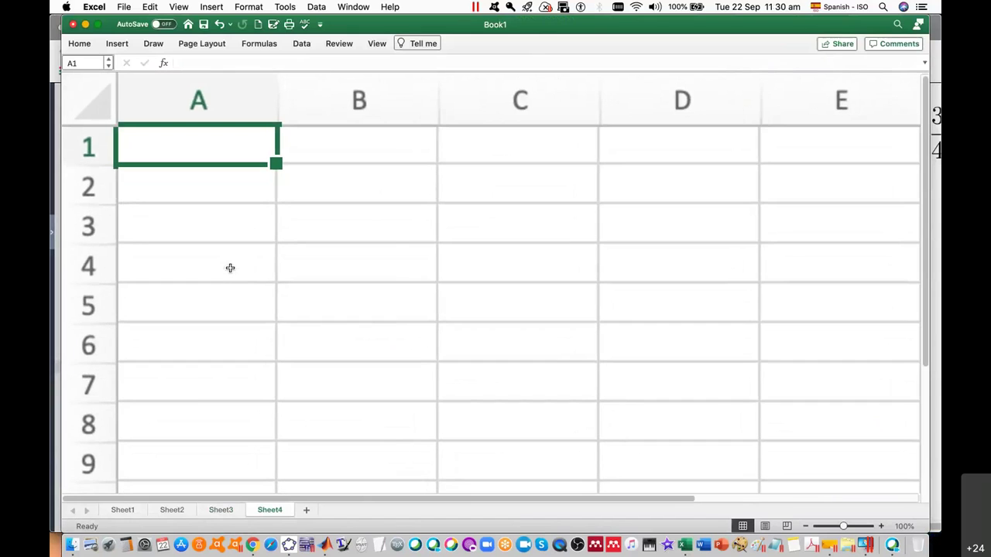
pyautogui.press('super+Tab')
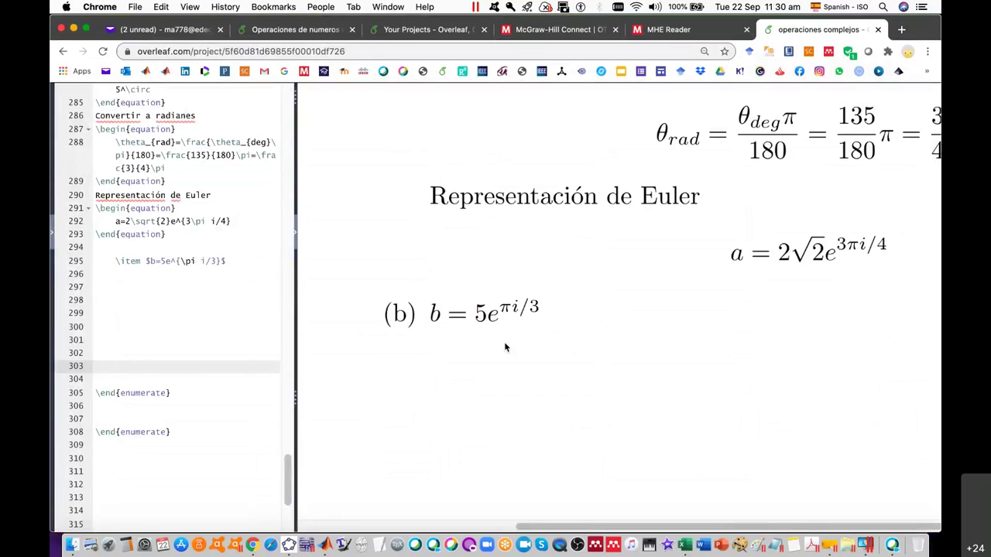
pyautogui.press('super+Tab')
pyautogui.write('5')
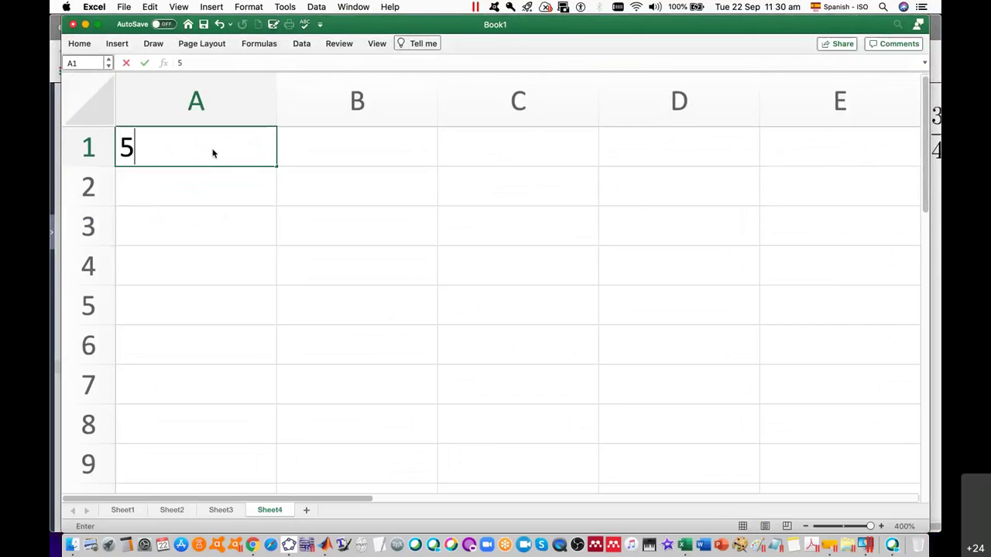
# Enter =PI()/3 in A2, giving 1.04719755.
pyautogui.press('super+Tab')
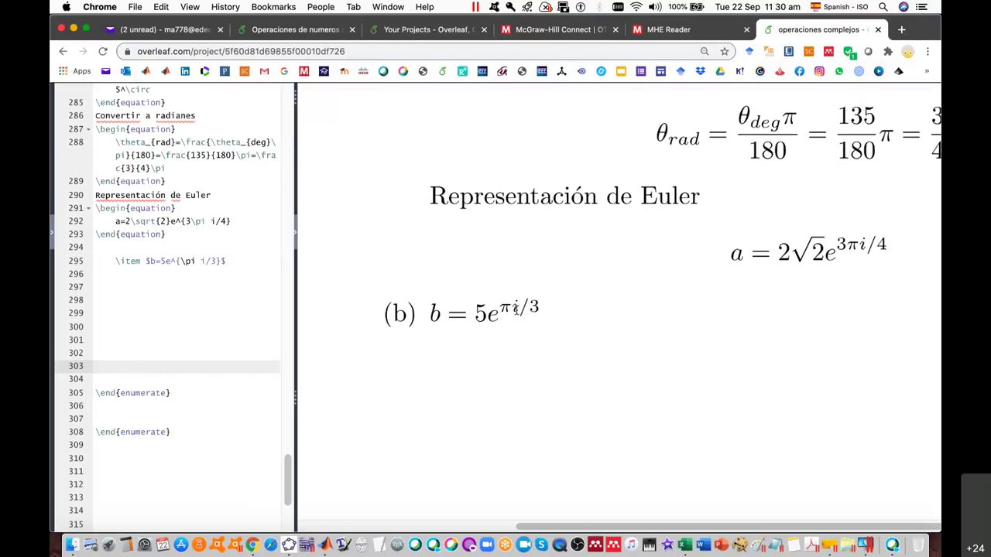
pyautogui.press('super+Tab')
pyautogui.write('=')
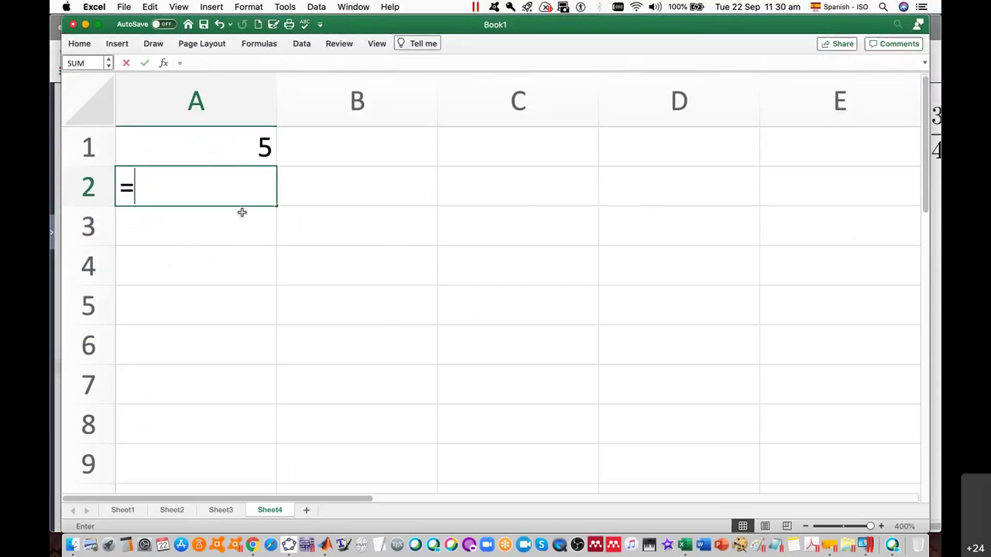
pyautogui.write('pi()')
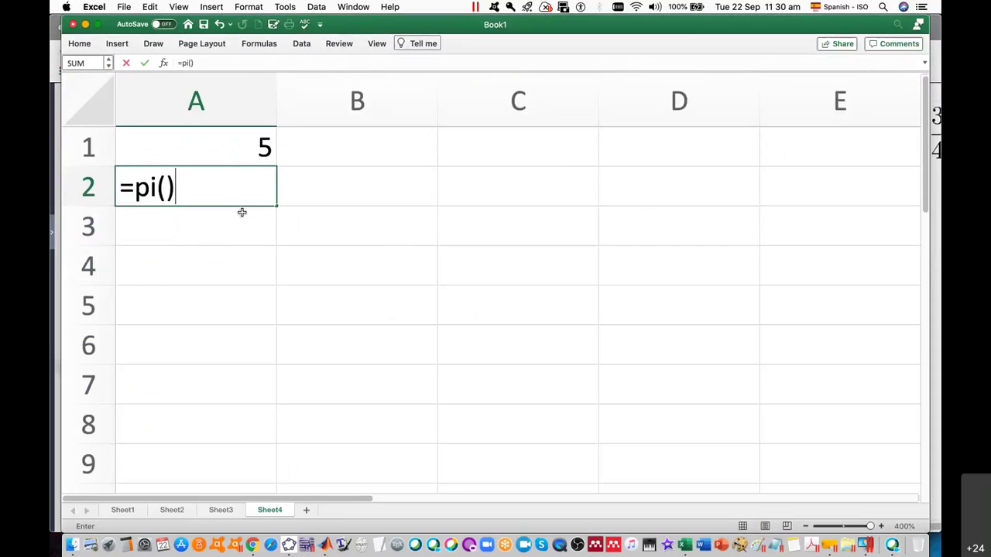
pyautogui.press('Return')
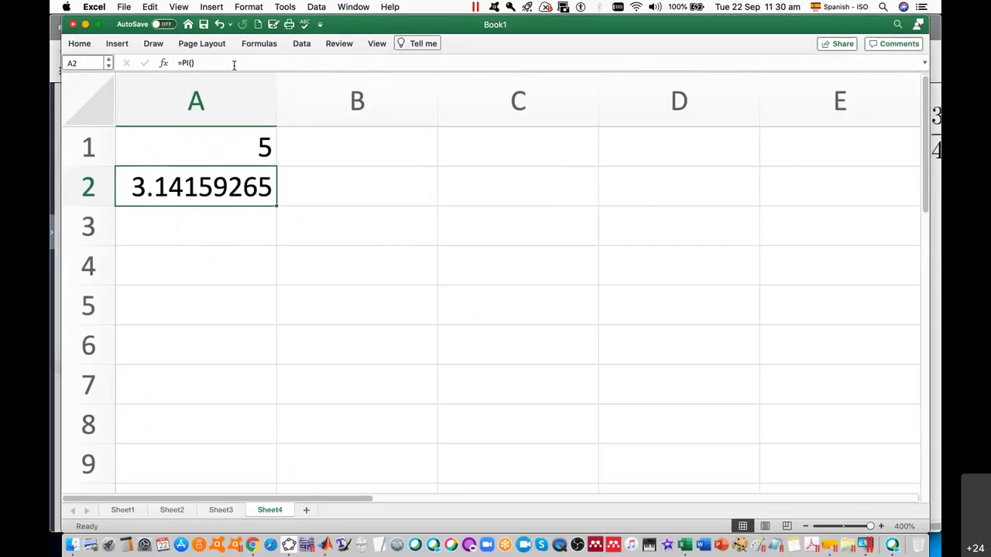
pyautogui.click(233, 65)
pyautogui.write('/3')
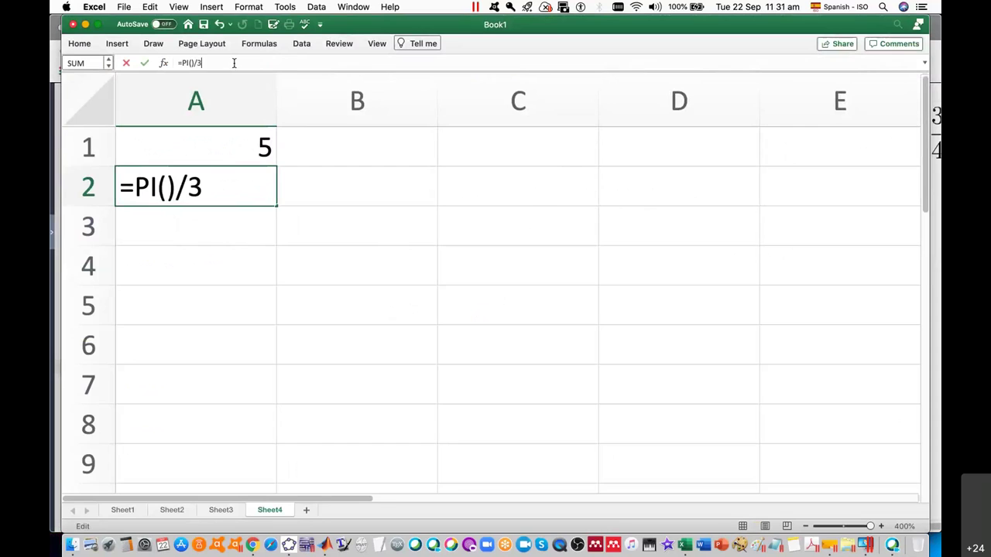
pyautogui.press('Return')
# Convert A2 to degrees in B2 with =A2*180/PI(), showing 60.
pyautogui.click(245, 143)
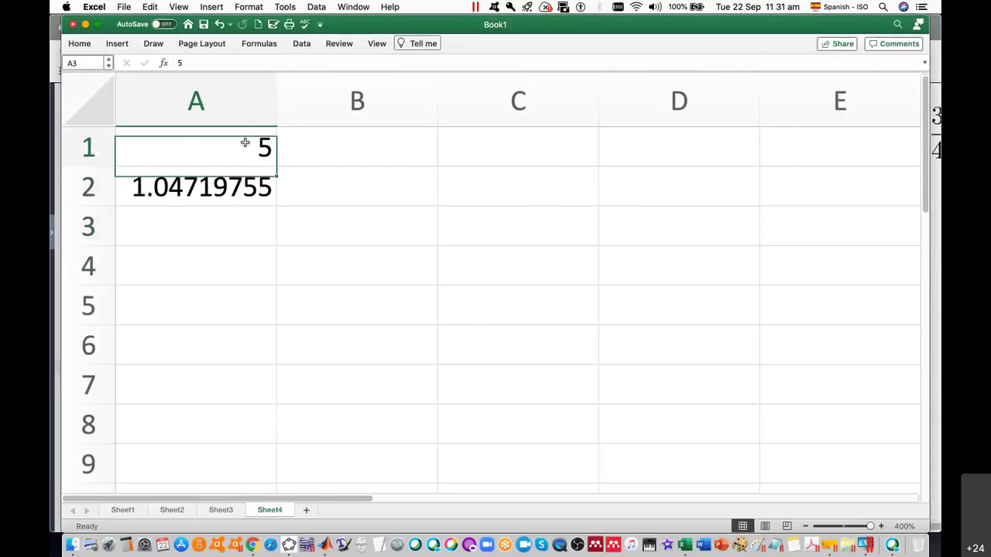
pyautogui.click(242, 181)
pyautogui.click(330, 185)
pyautogui.write('=')
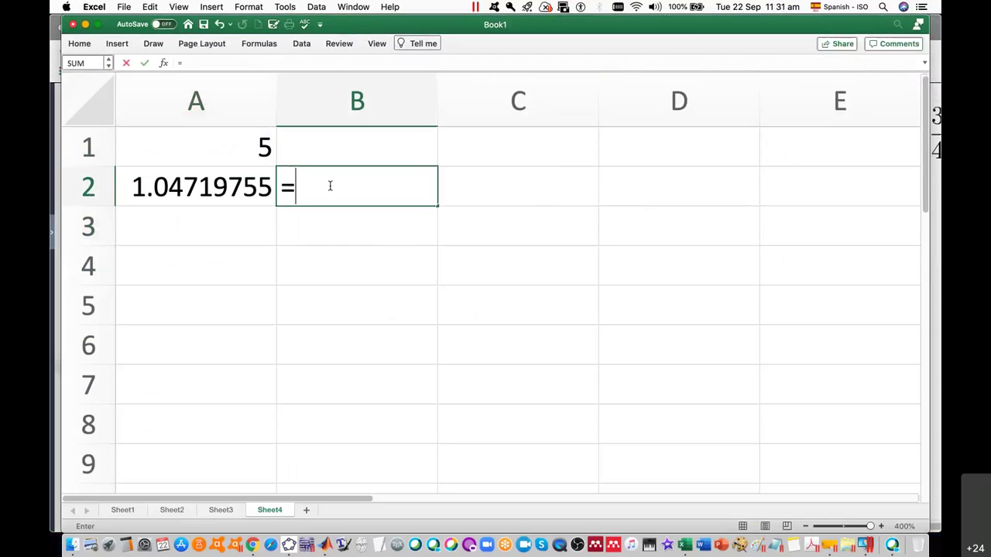
pyautogui.click(228, 184)
pyautogui.write('*180/pi')
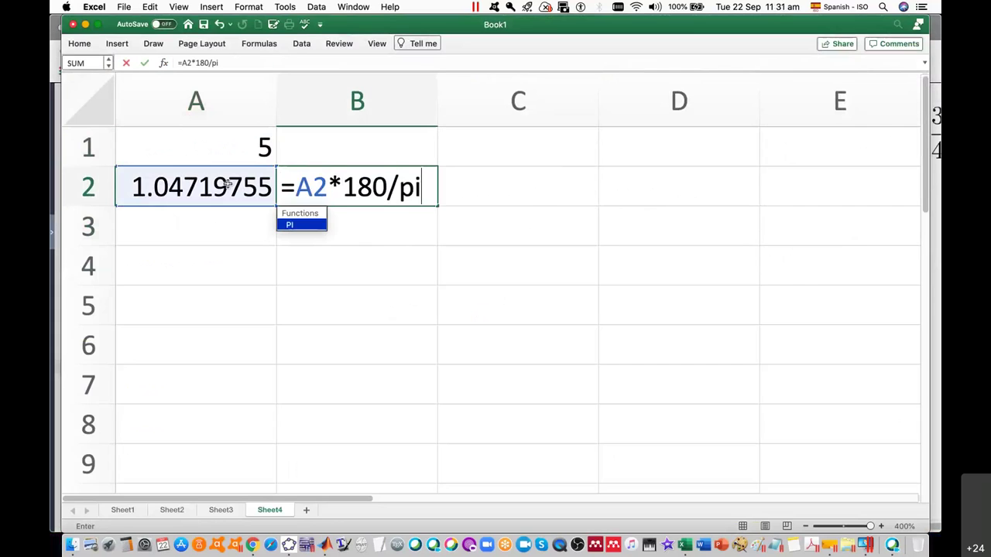
pyautogui.click(229, 184)
pyautogui.click(336, 176)
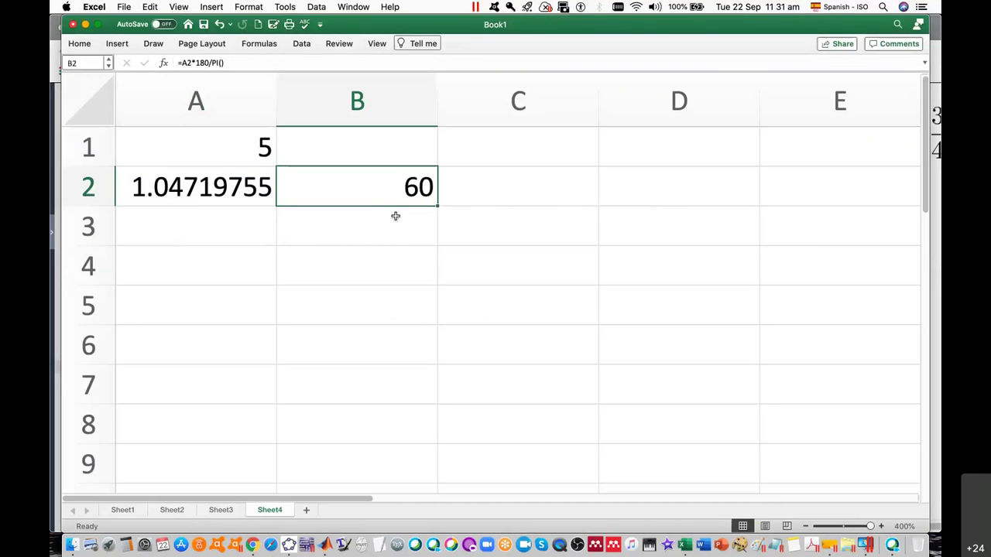
pyautogui.press('super+Tab')
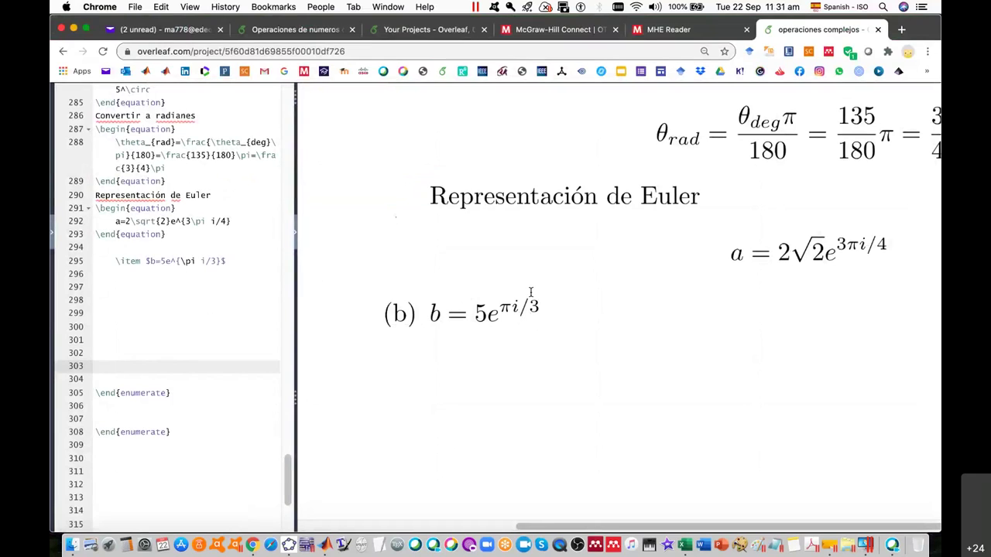
# Write 'Se usa la fórmula de Euler para convertir a rectangular (cartesiano)' under item (b).
pyautogui.click(245, 261)
pyautogui.press('Return')
pyautogui.write('Se usa la fórmula de Euler par')
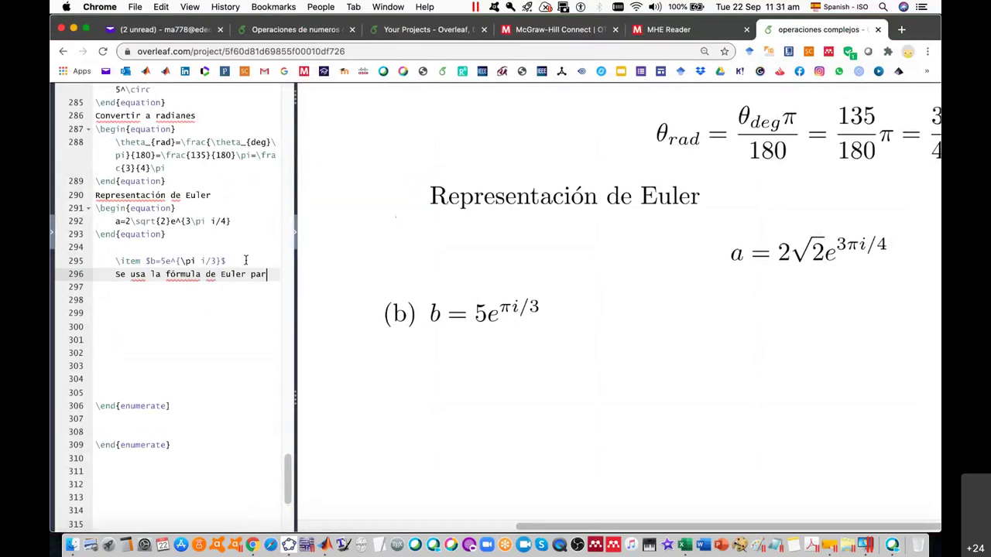
pyautogui.write('a convertir a rectangular (ca')
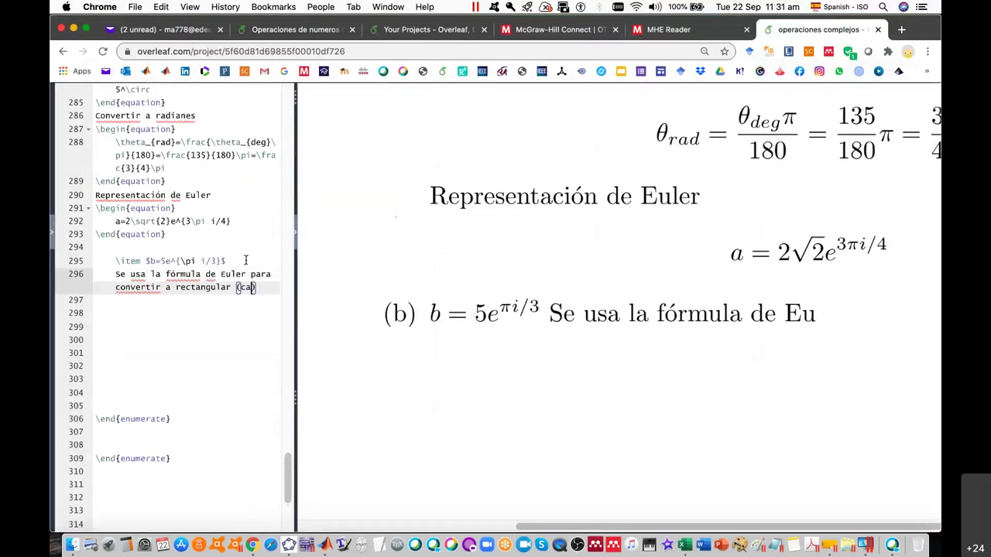
pyautogui.write('rtesiano)')
pyautogui.press('Return')
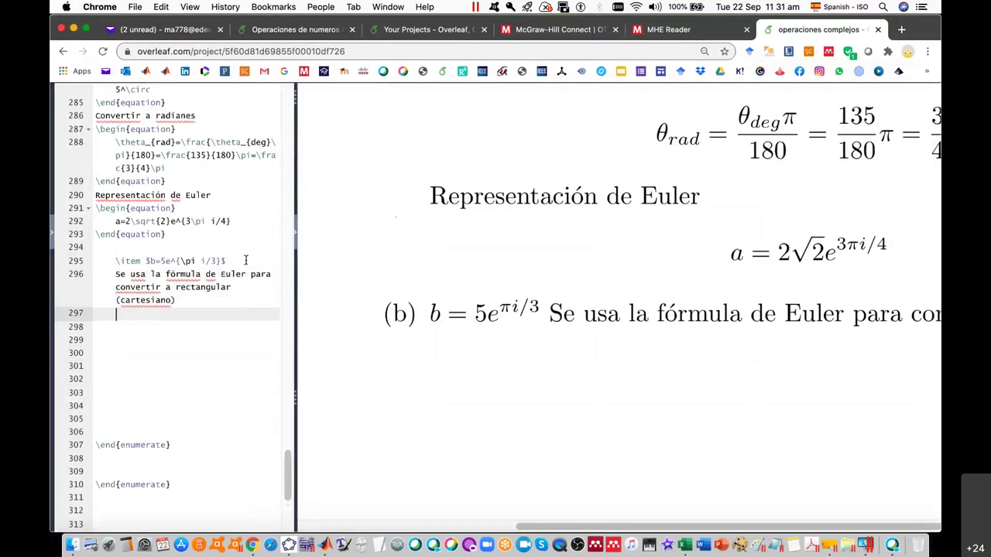
pyautogui.write('\x08egin{')
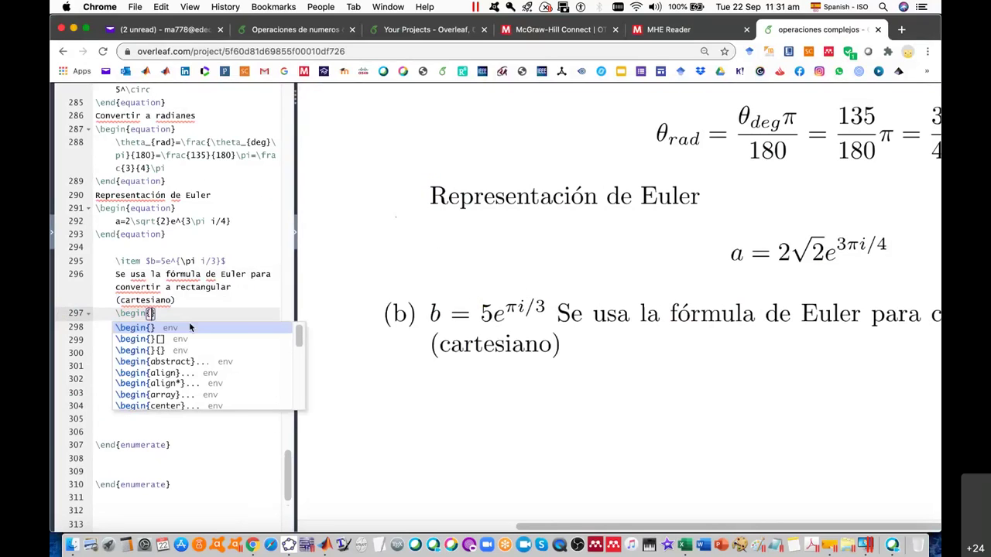
pyautogui.write('eq')
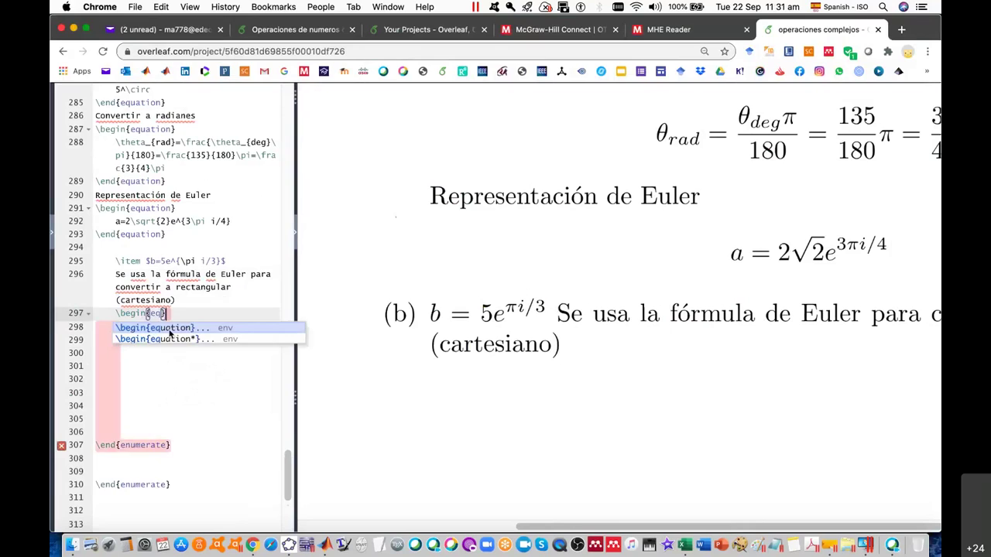
# Create an equation beginning 5e^{\pi i/3}=\vert b\vert \left(\right), starting to fix the mistyped \vect.
pyautogui.click(177, 328)
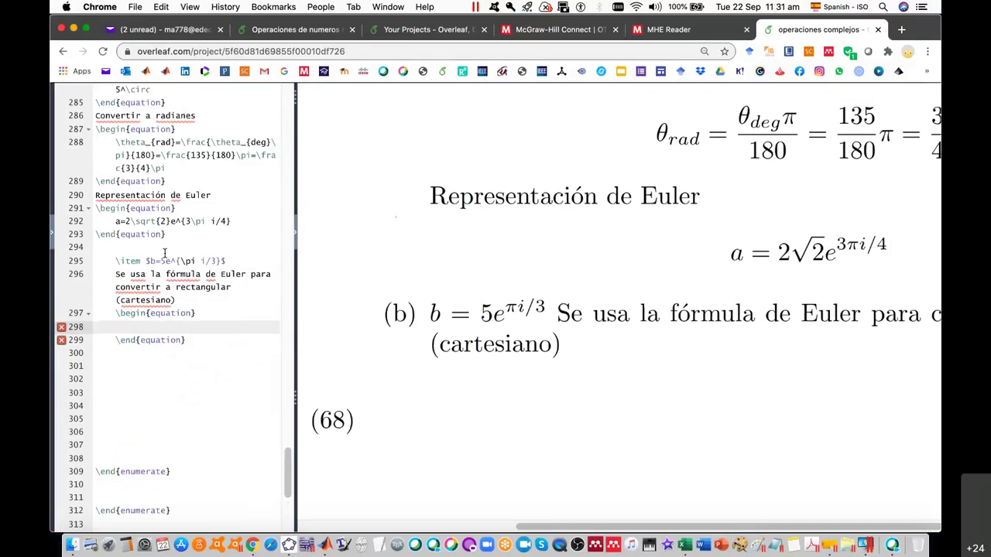
pyautogui.moveTo(161, 260); pyautogui.dragTo(221, 262)
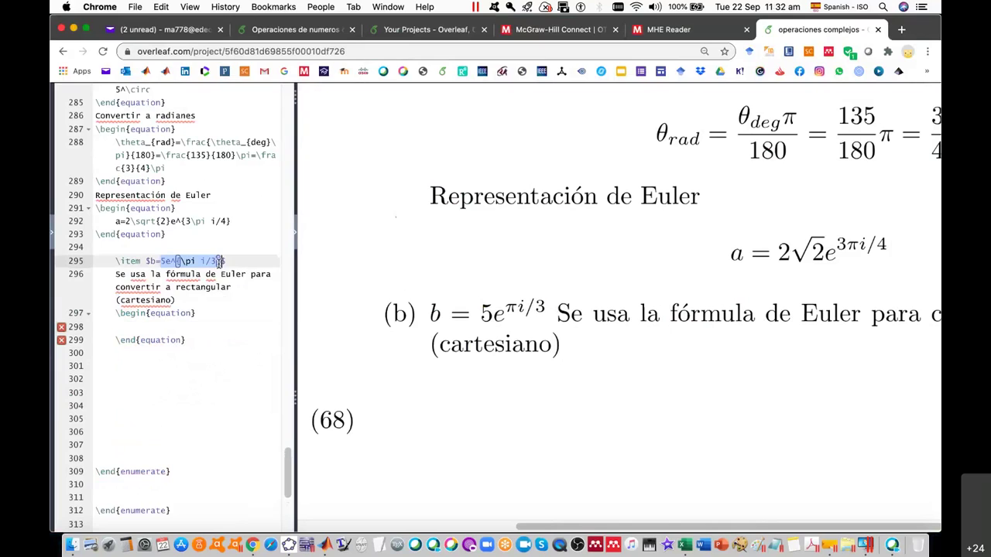
pyautogui.click(171, 326)
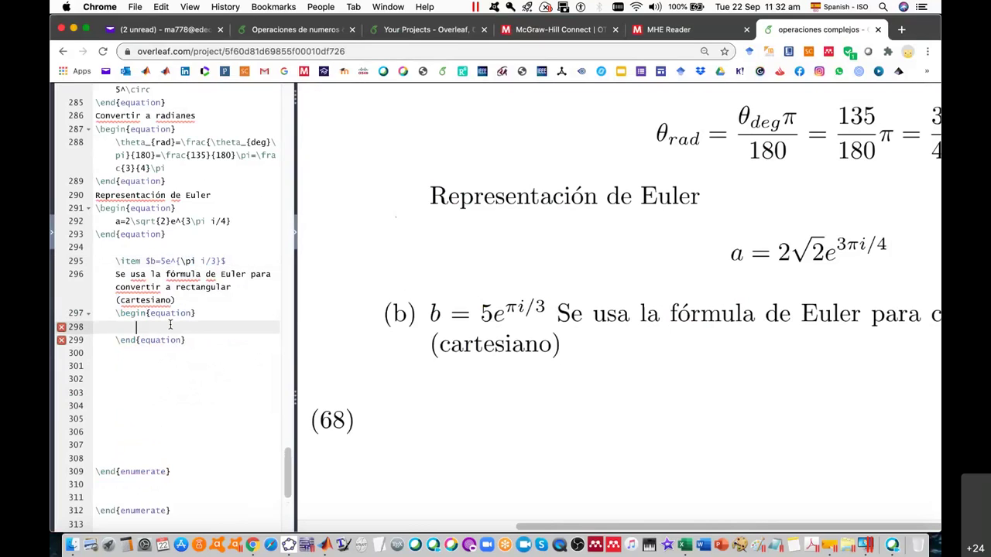
pyautogui.press('super+v')
pyautogui.write('=')
pyautogui.write('\\')
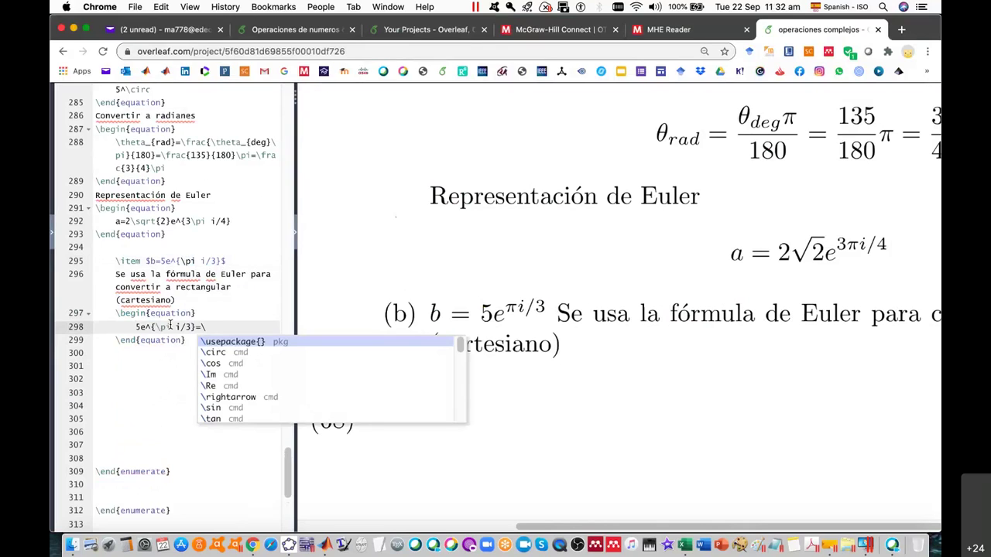
pyautogui.write('vert')
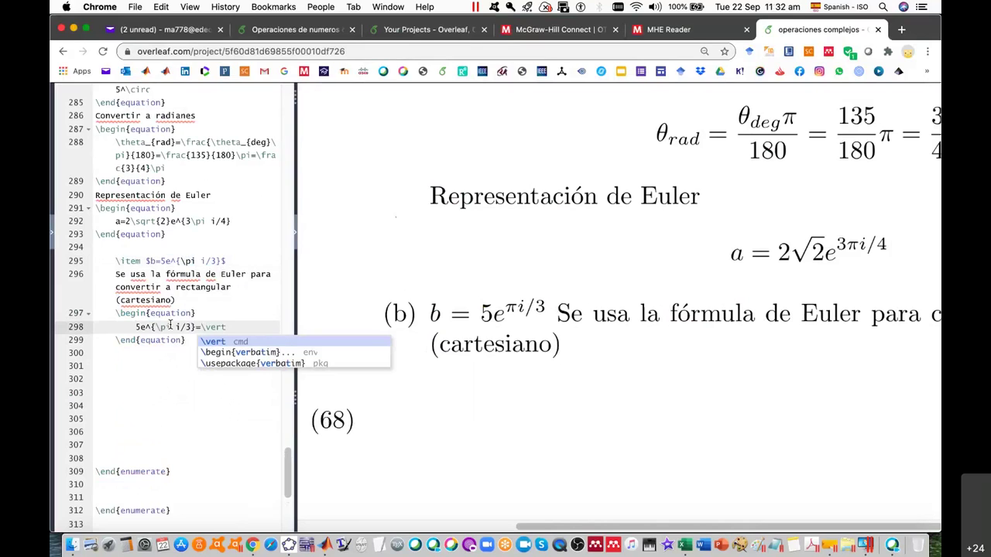
pyautogui.write(' b')
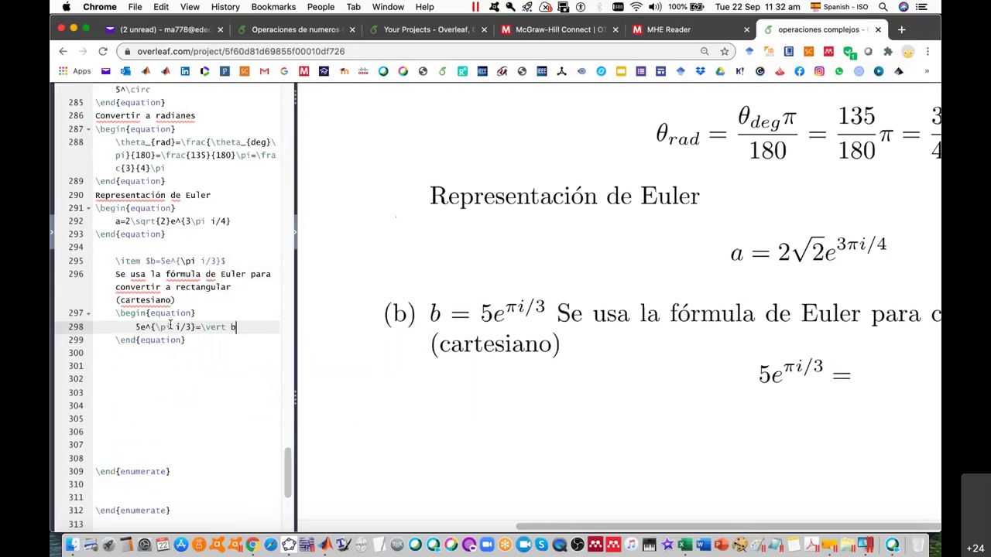
pyautogui.write('\\vect')
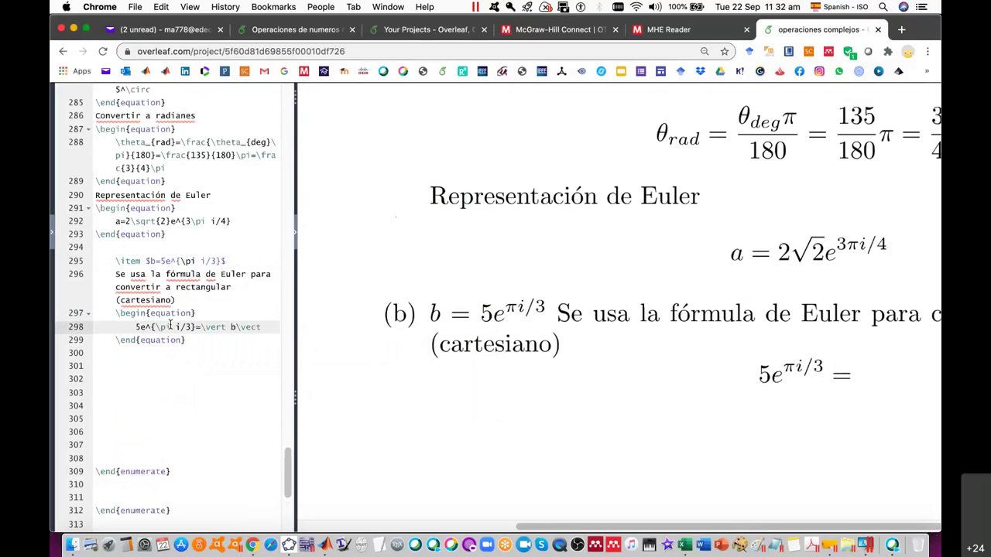
pyautogui.write(' \\left')
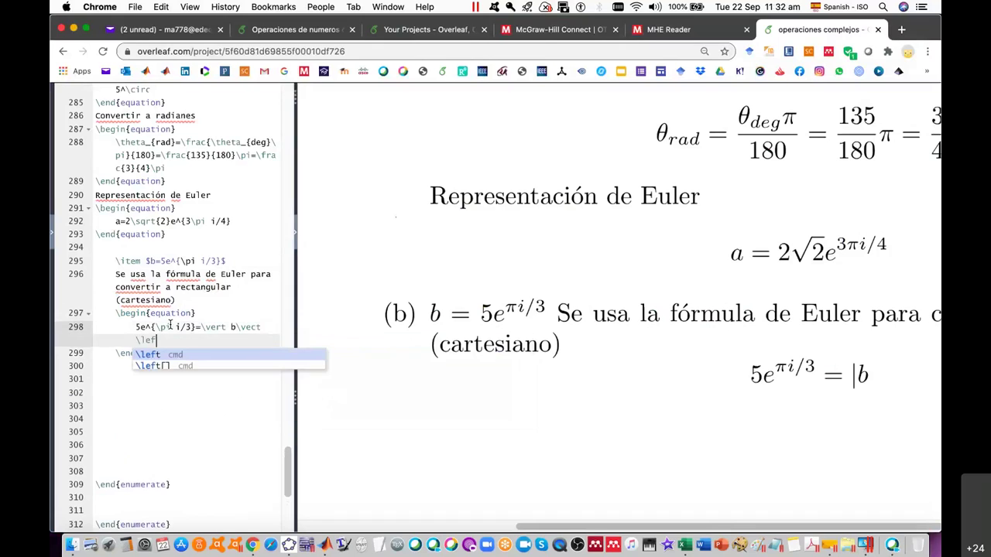
pyautogui.write('(')
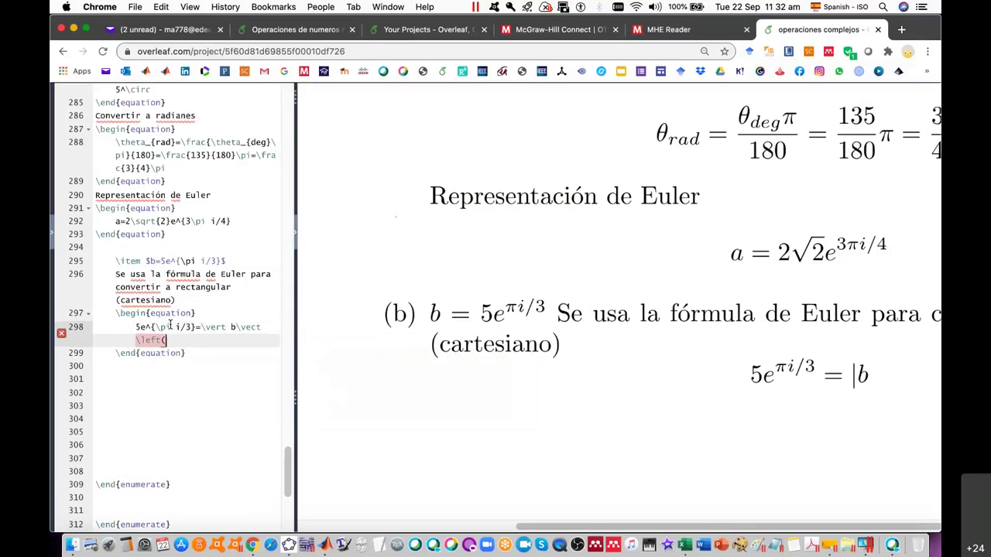
pyautogui.write('\\right')
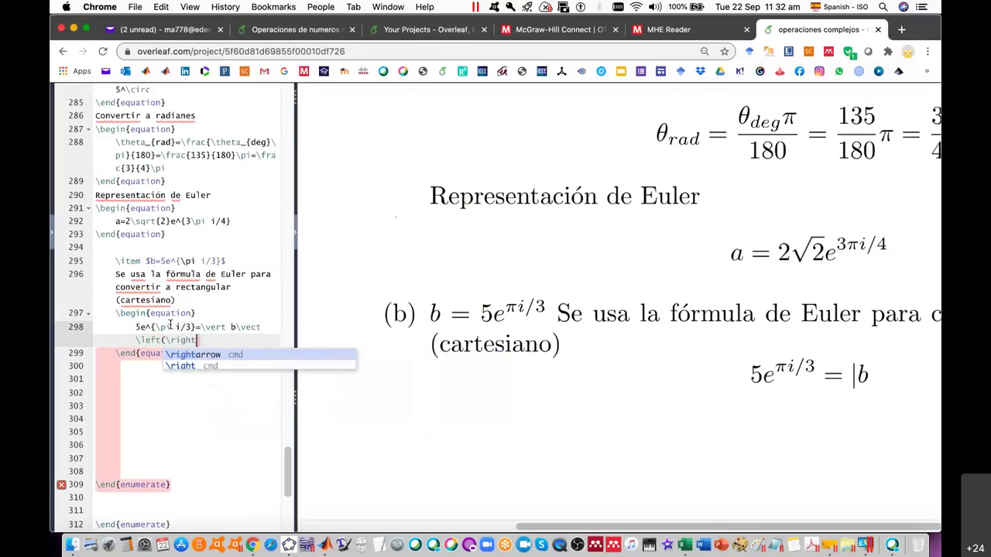
pyautogui.write(')')
pyautogui.press('Left')
pyautogui.press('Left')
pyautogui.press('Left')
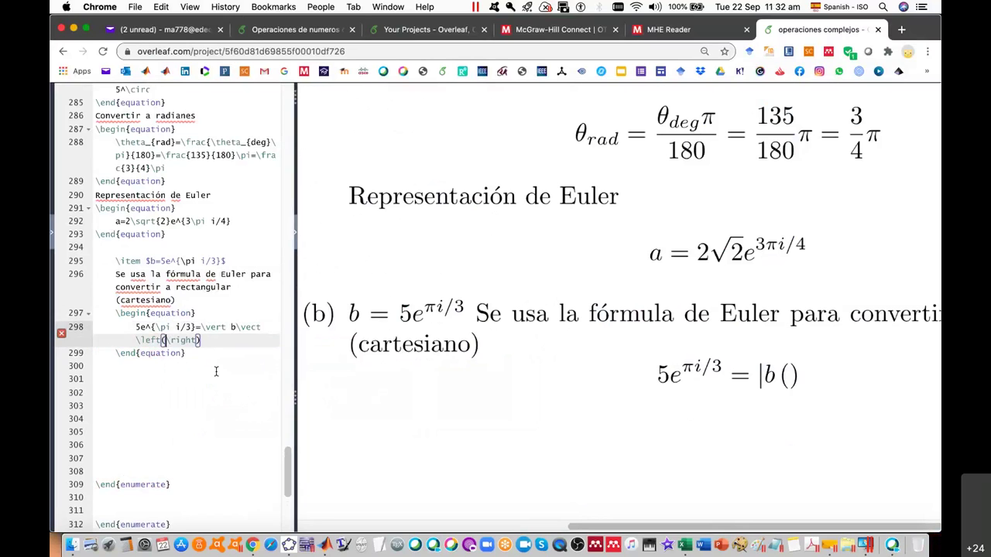
pyautogui.click(272, 327)
pyautogui.press('BackSpace')
pyautogui.press('BackSpace')
pyautogui.press('BackSpace')
# Complete \vert and fill the parentheses with \cos(\theta)+i\sin(\theta).
pyautogui.write('e')
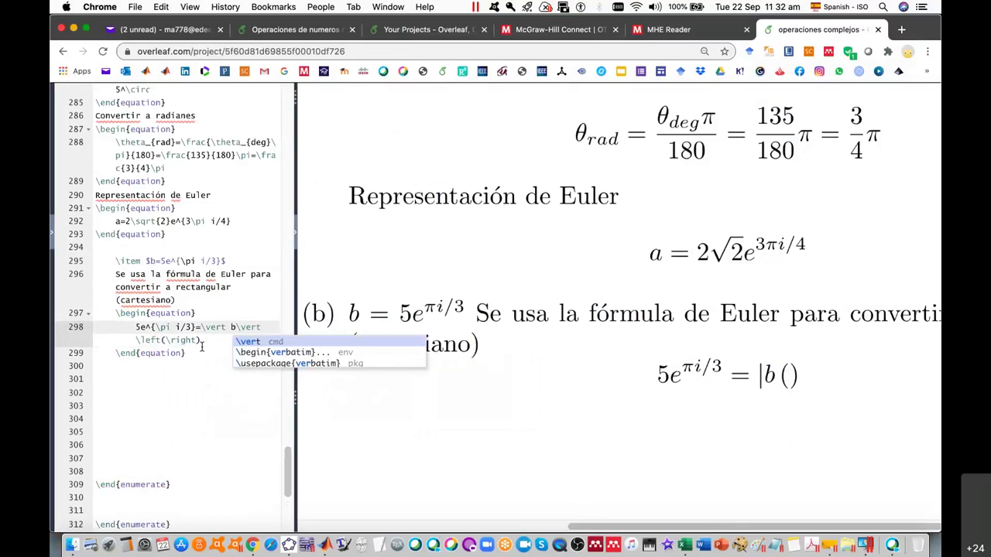
pyautogui.press('Return')
pyautogui.press('Down')
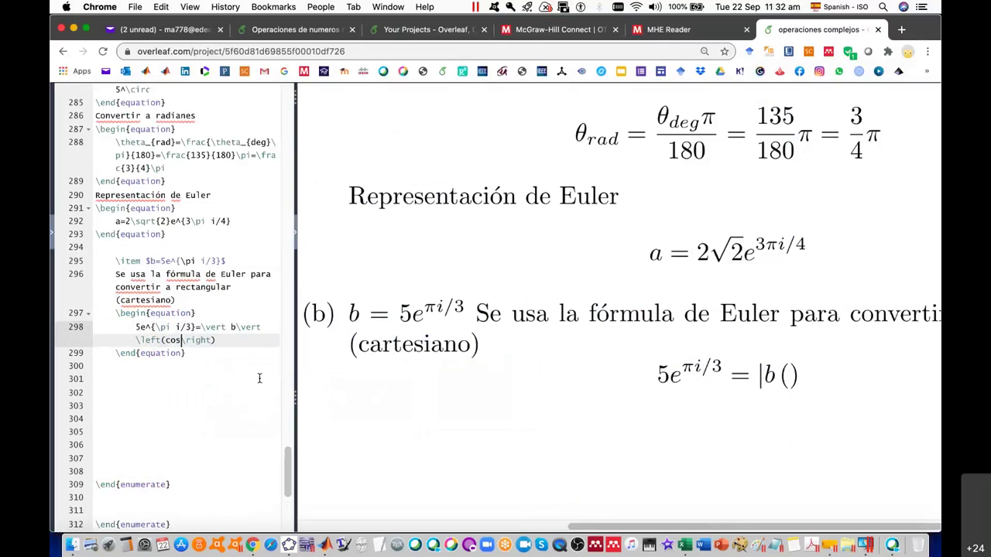
pyautogui.write('\\c')
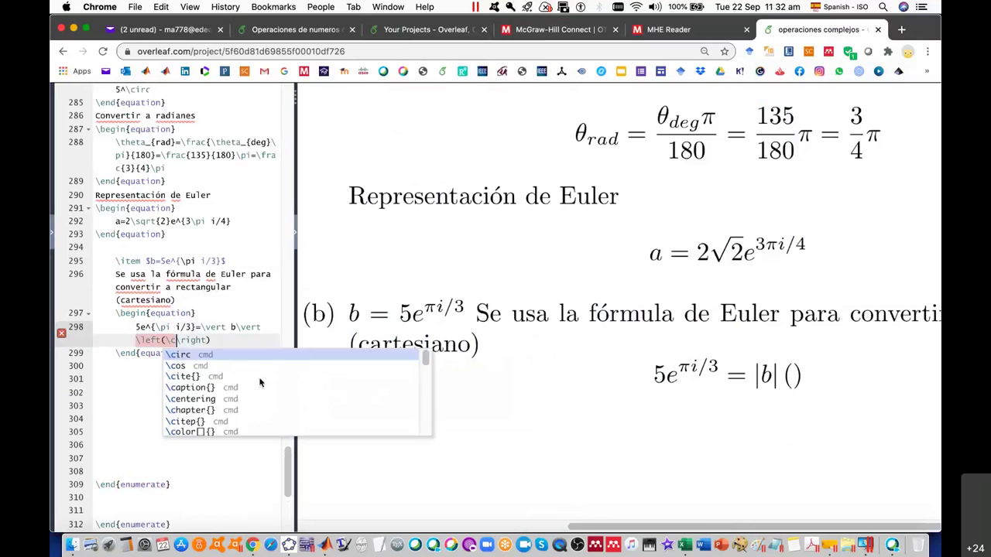
pyautogui.write('os')
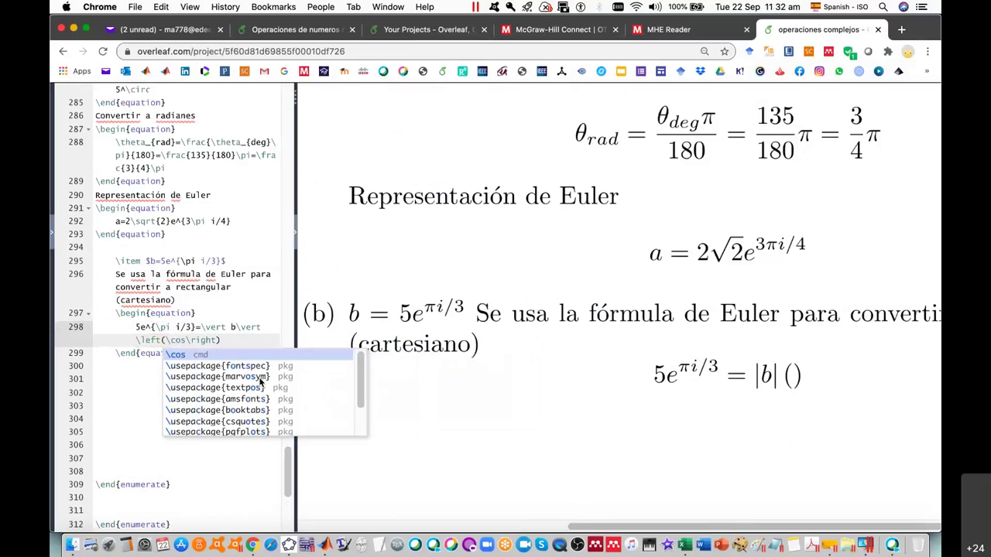
pyautogui.write('(\\theta')
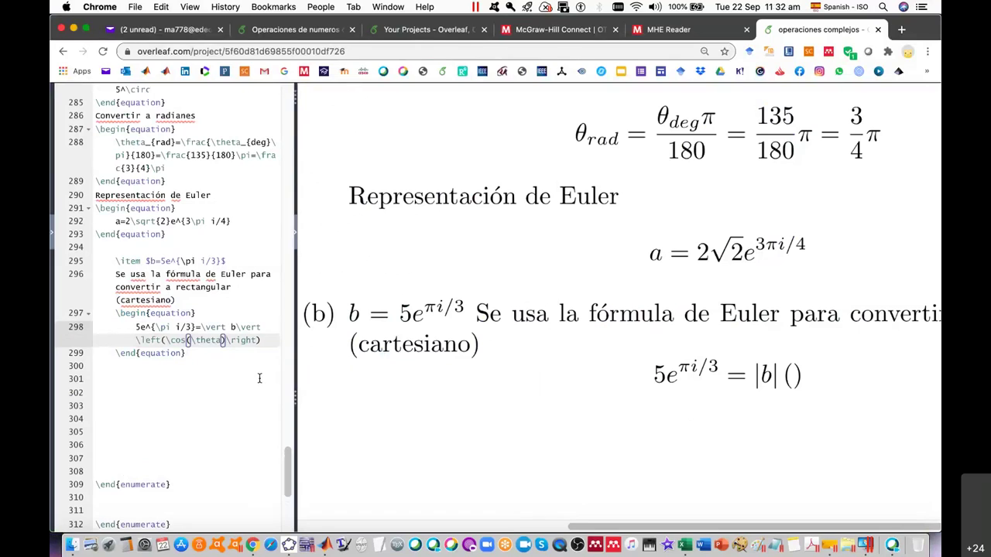
pyautogui.write(')+i\\si')
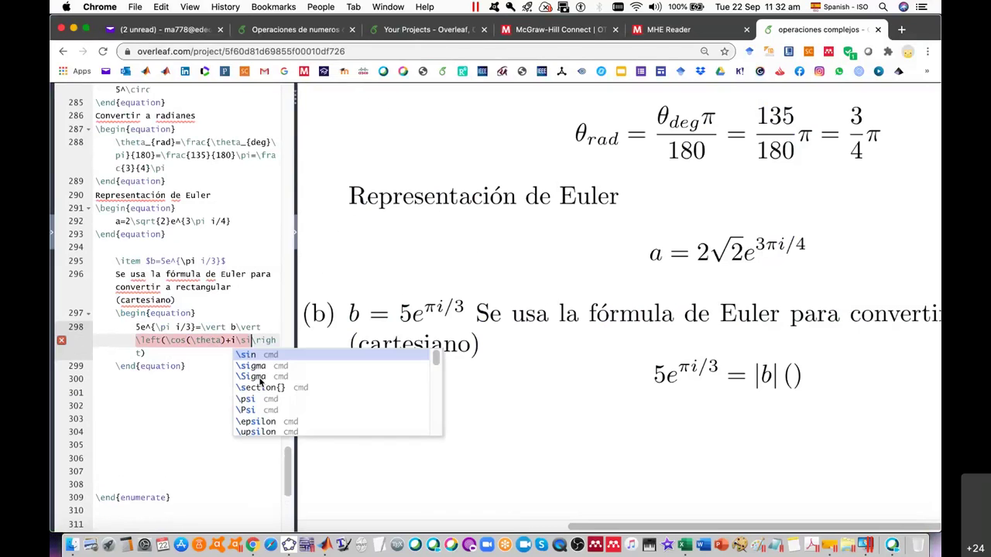
pyautogui.write('n{')
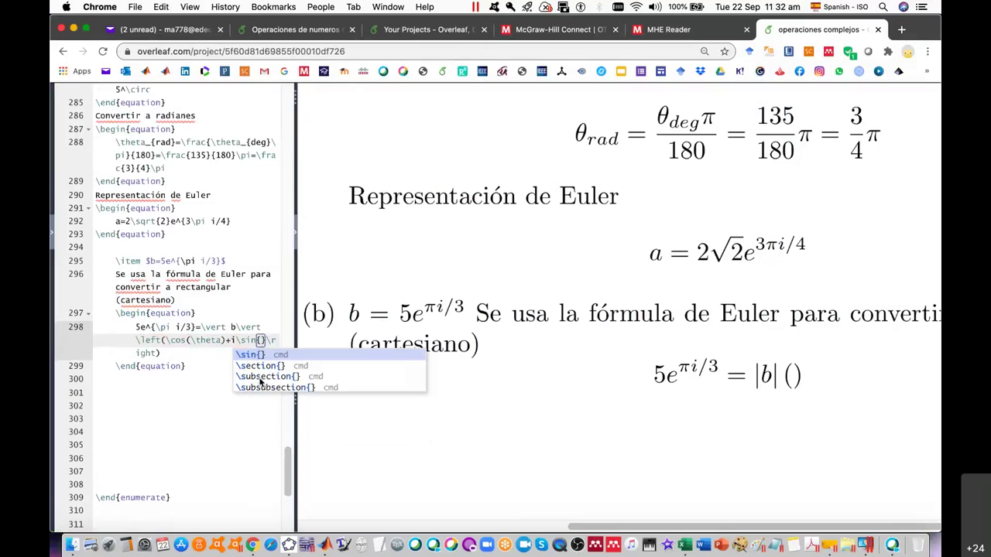
pyautogui.press('BackSpace')
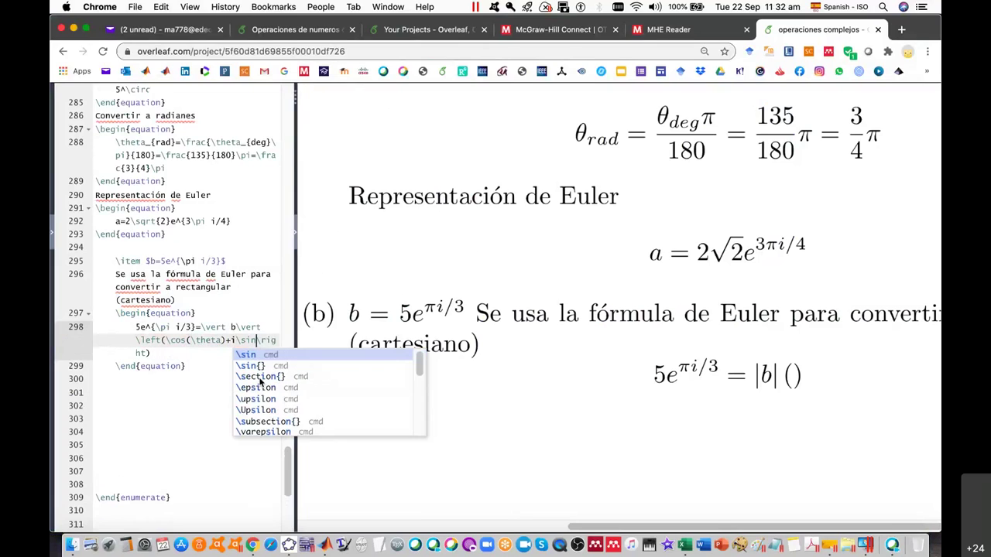
pyautogui.write('(\\')
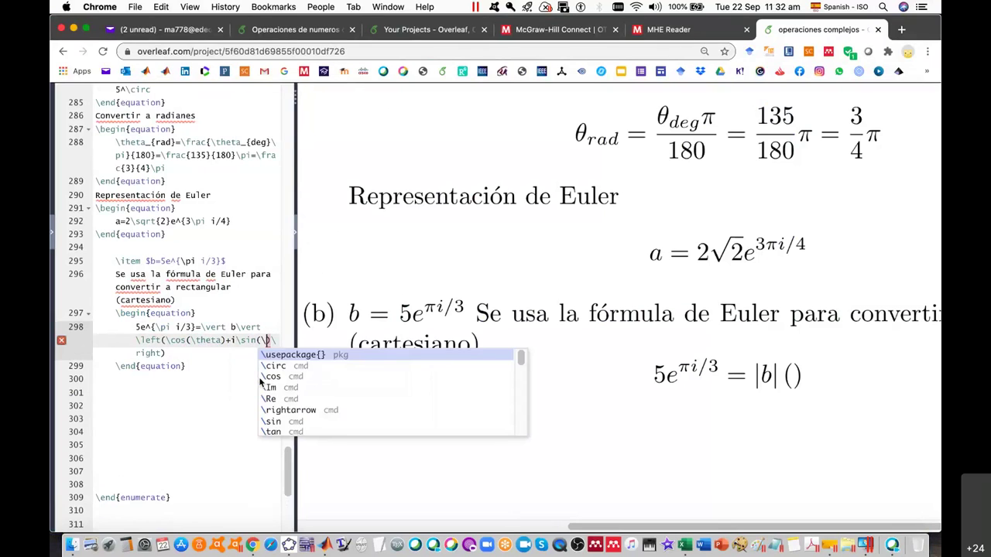
pyautogui.write('thet')
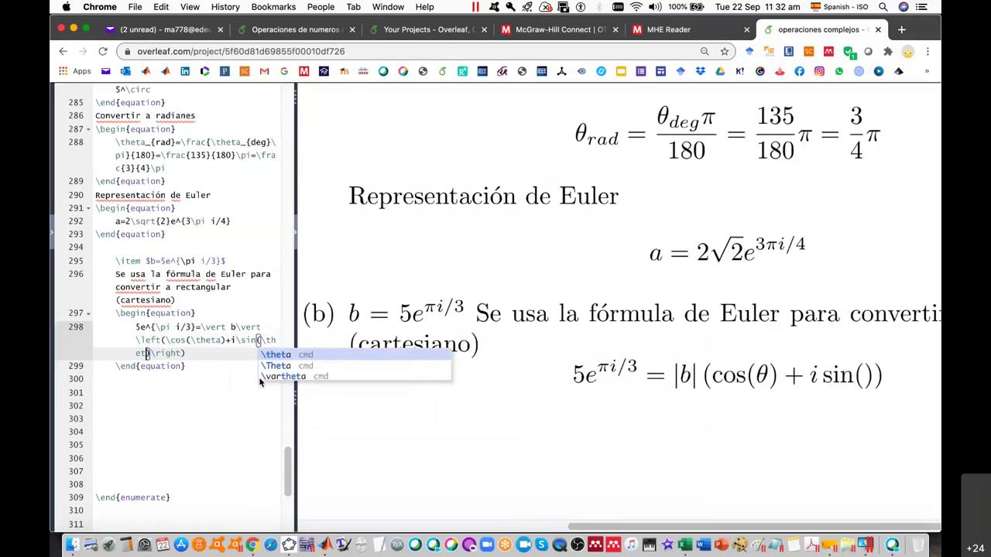
pyautogui.write('a')
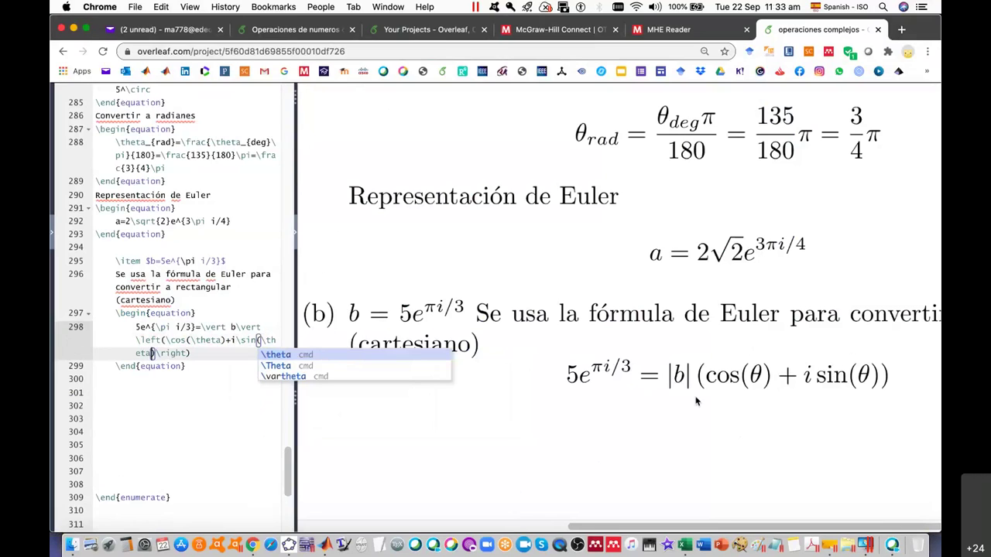
pyautogui.click(248, 459)
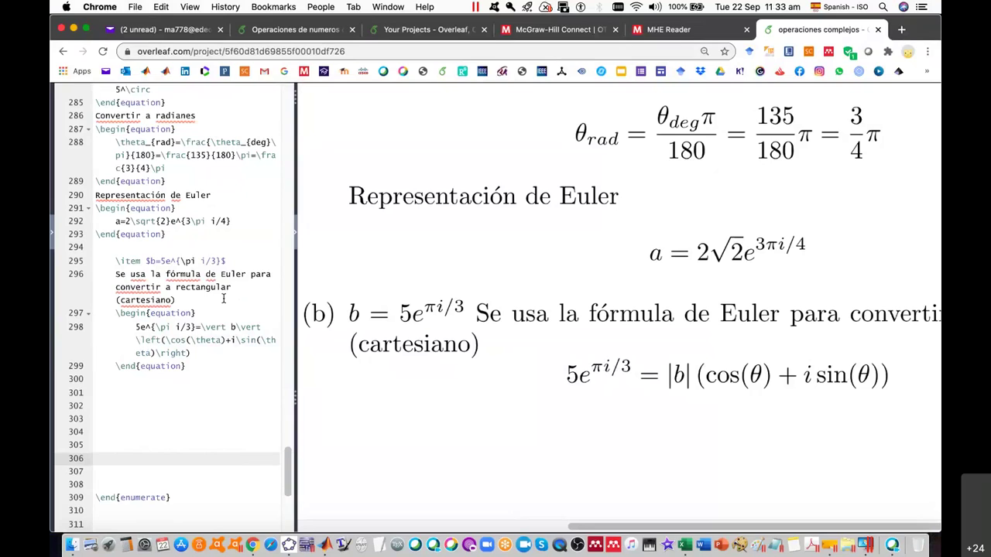
# Add a new line below the equation reading 'Donde \vert b\vert=5 y'.
pyautogui.click(207, 364)
pyautogui.press('Return')
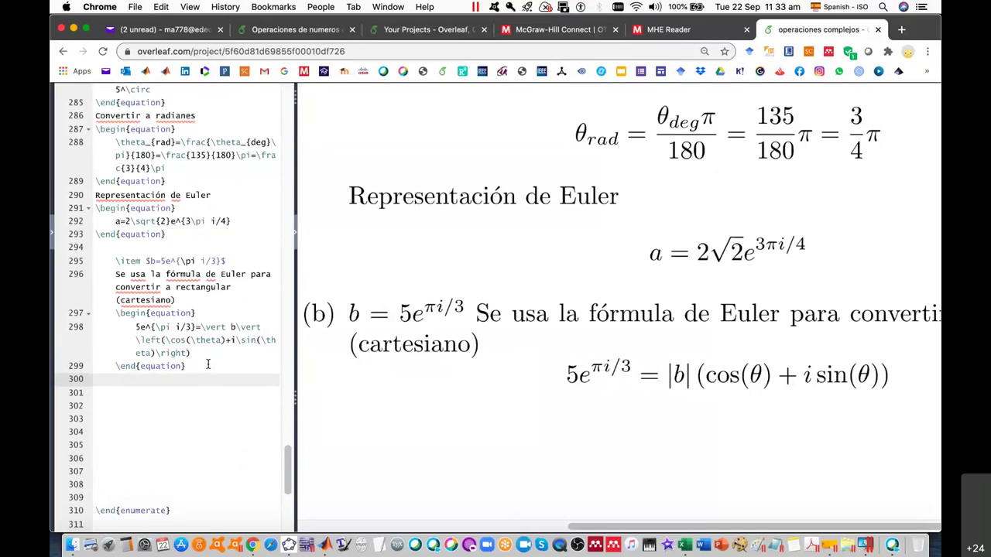
pyautogui.write('Donde')
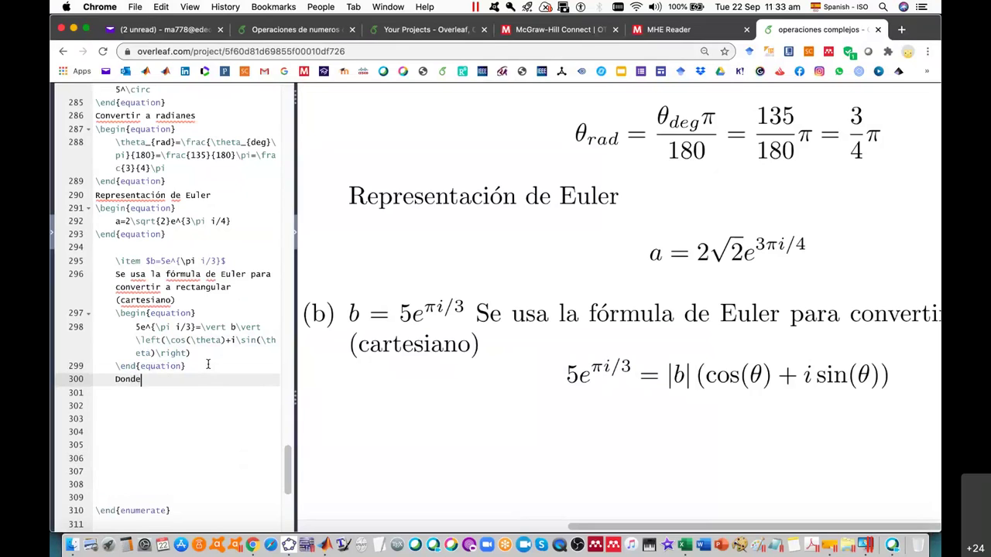
pyautogui.press('Return')
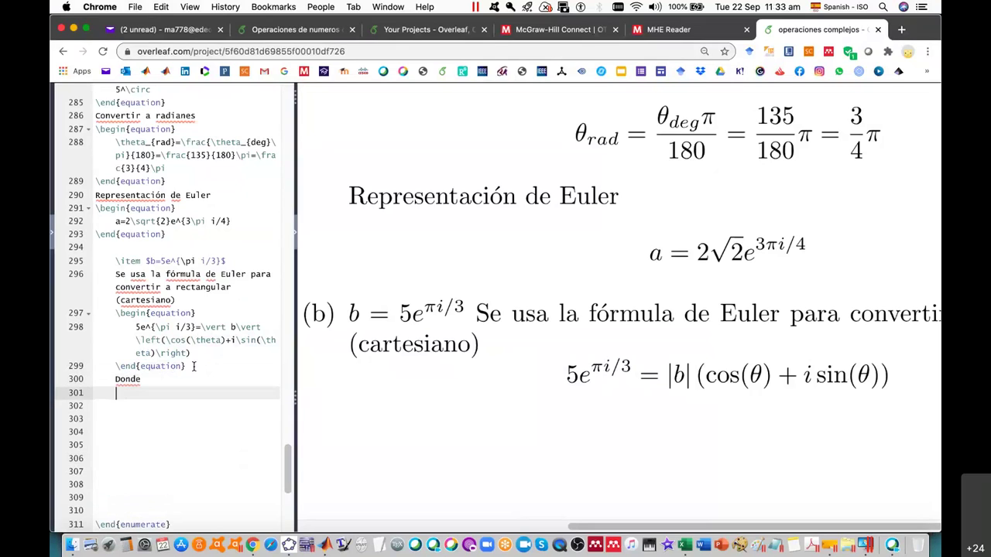
pyautogui.write('\\')
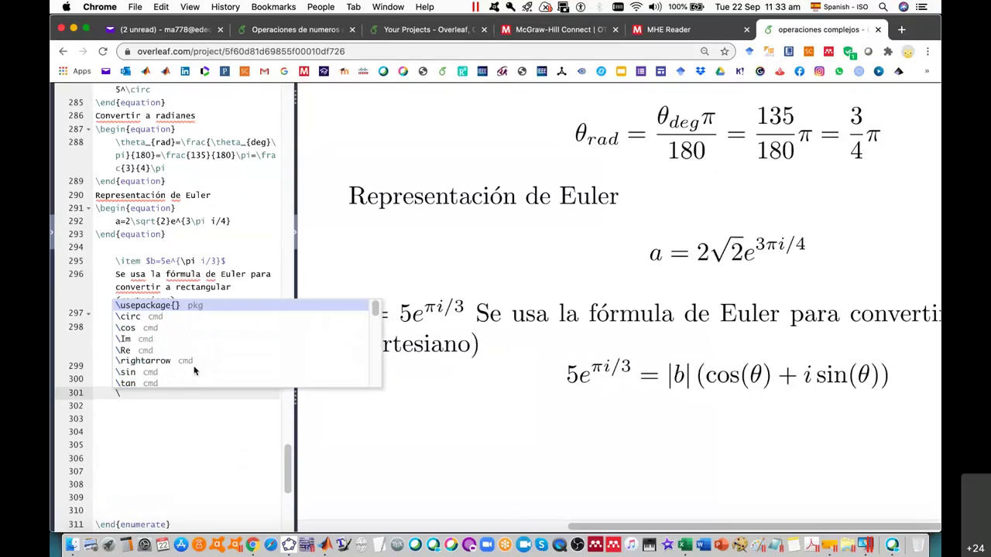
pyautogui.press('BackSpace')
pyautogui.press('BackSpace')
pyautogui.press('BackSpace')
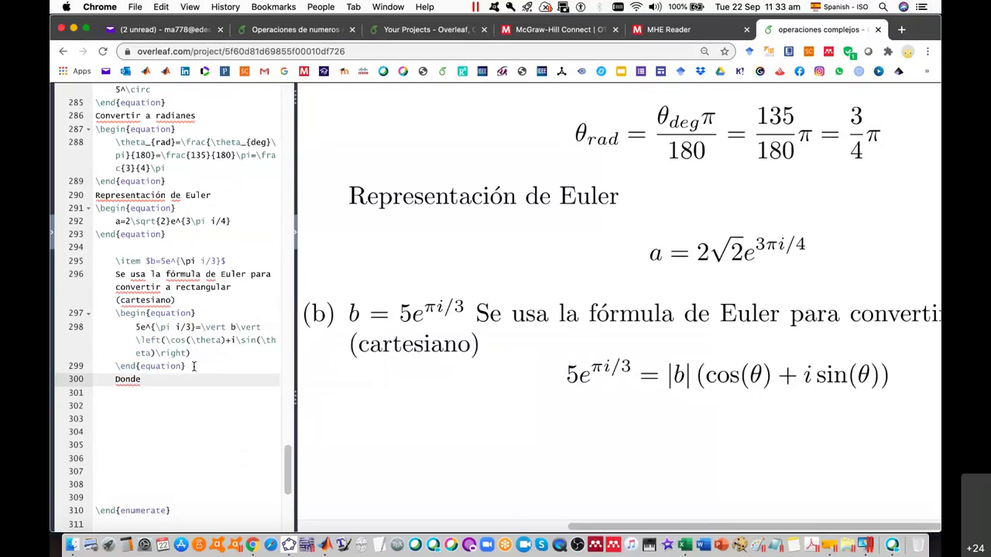
pyautogui.write('\\vert')
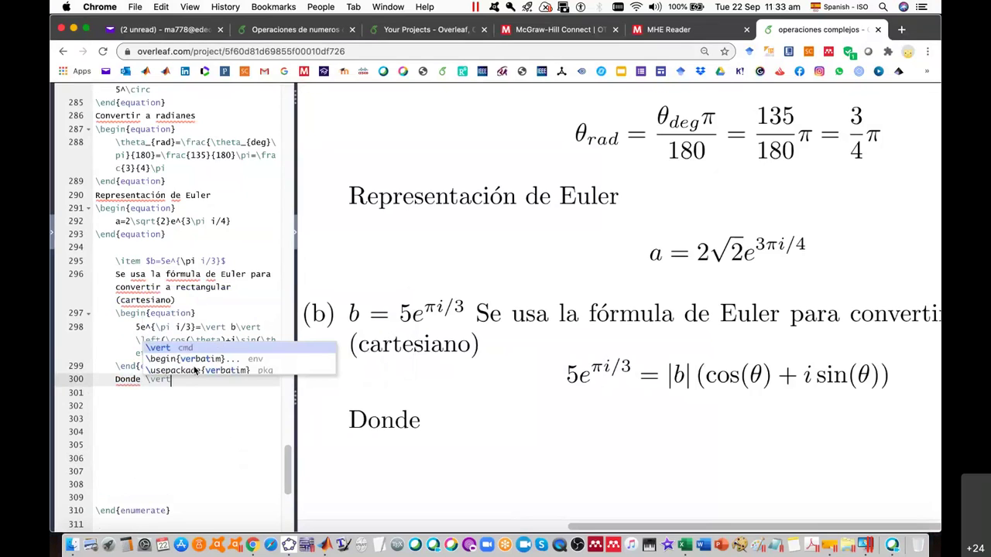
pyautogui.write(' b')
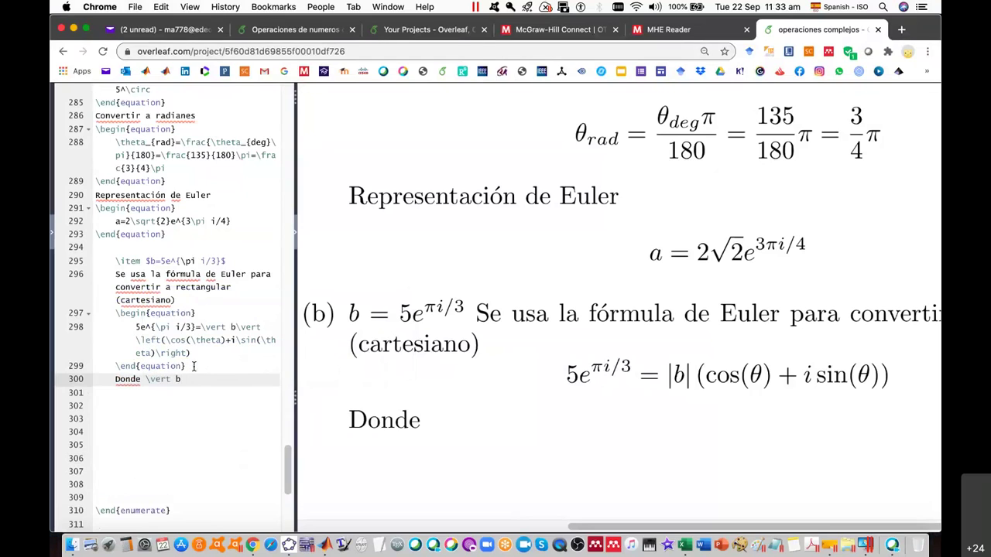
pyautogui.write('\\vert')
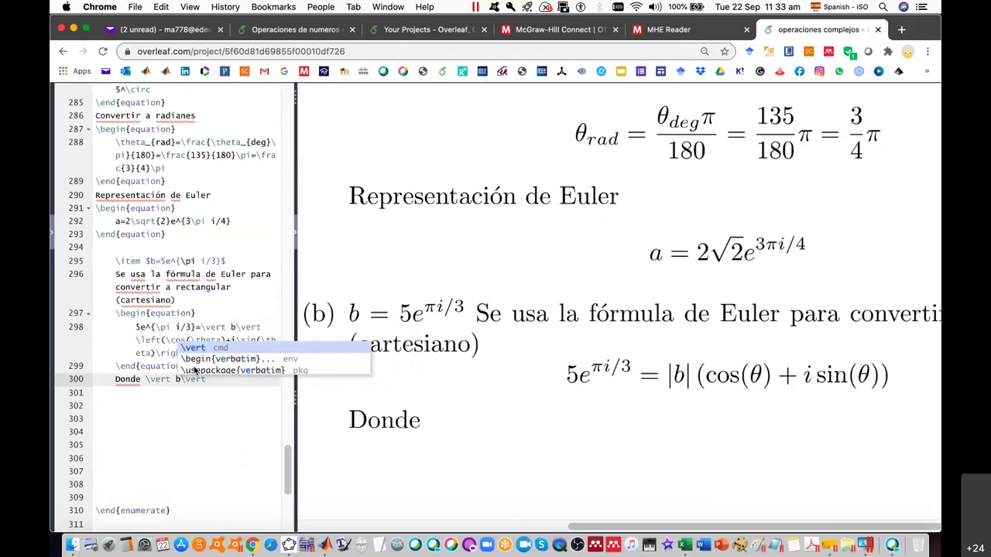
pyautogui.write('=5')
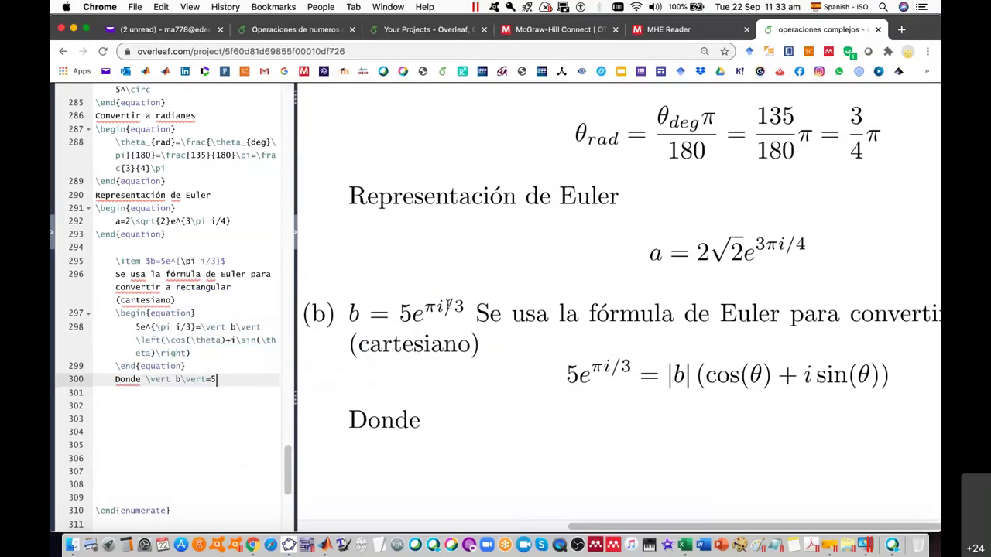
pyautogui.write(' y')
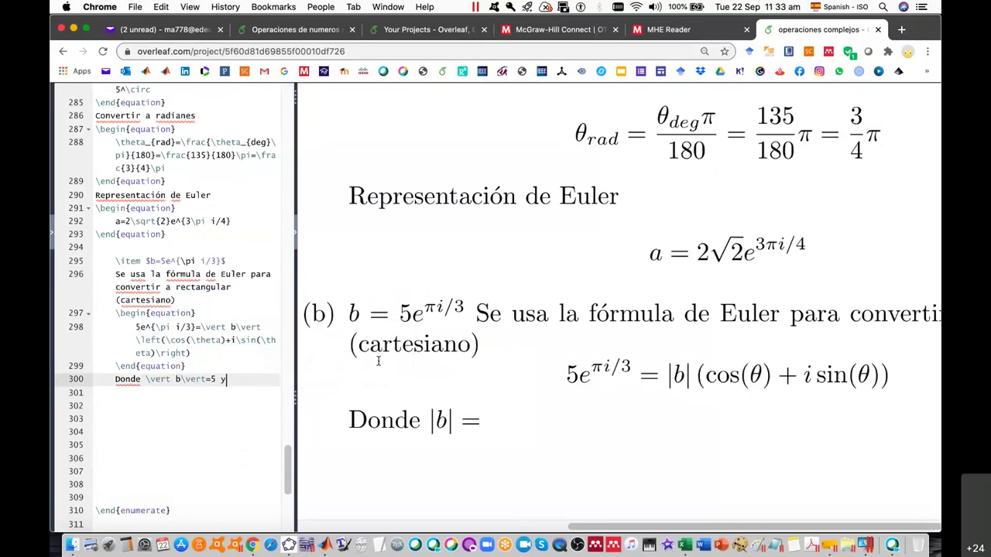
# Wrap \vert b\vert=5 in $…$ as inline math and delete the duplicate dollar sign.
pyautogui.click(146, 379)
pyautogui.write('$')
pyautogui.click(228, 380)
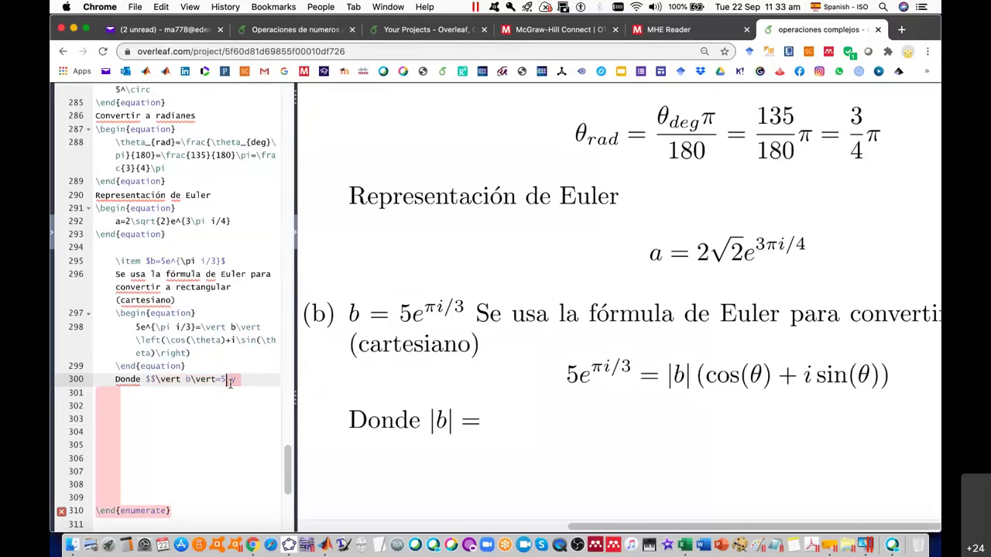
pyautogui.write('$ y')
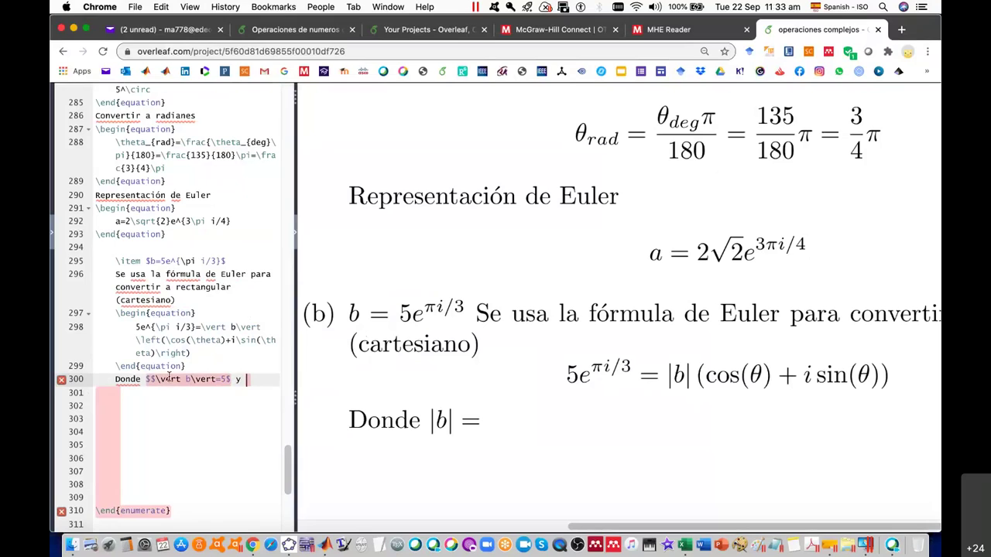
pyautogui.moveTo(230, 379); pyautogui.dragTo(156, 380)
pyautogui.press('BackSpace')
# Continue the sentence with 'ángulo es $\theta=\pi/3$' as inline math.
pyautogui.click(250, 380)
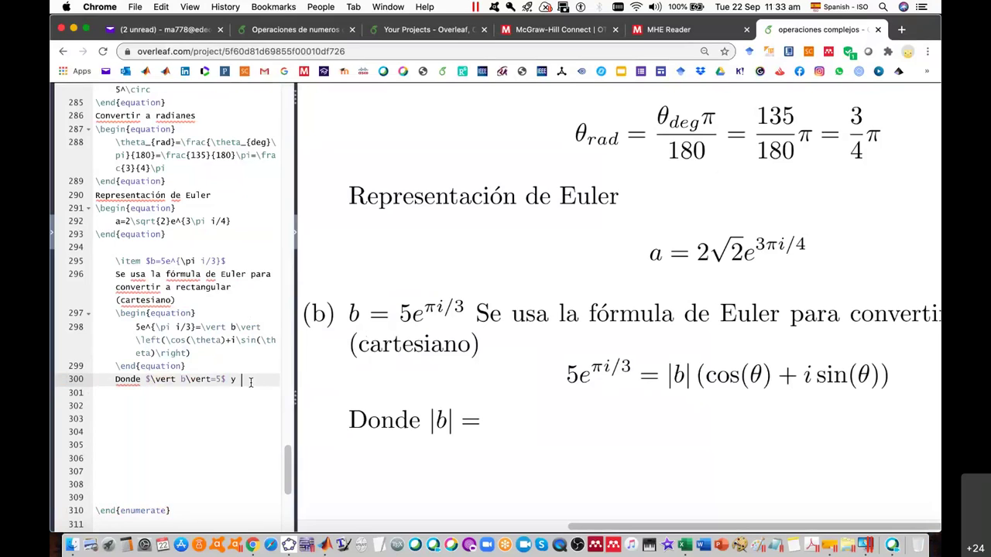
pyautogui.write('el án')
pyautogui.write('gulo es ')
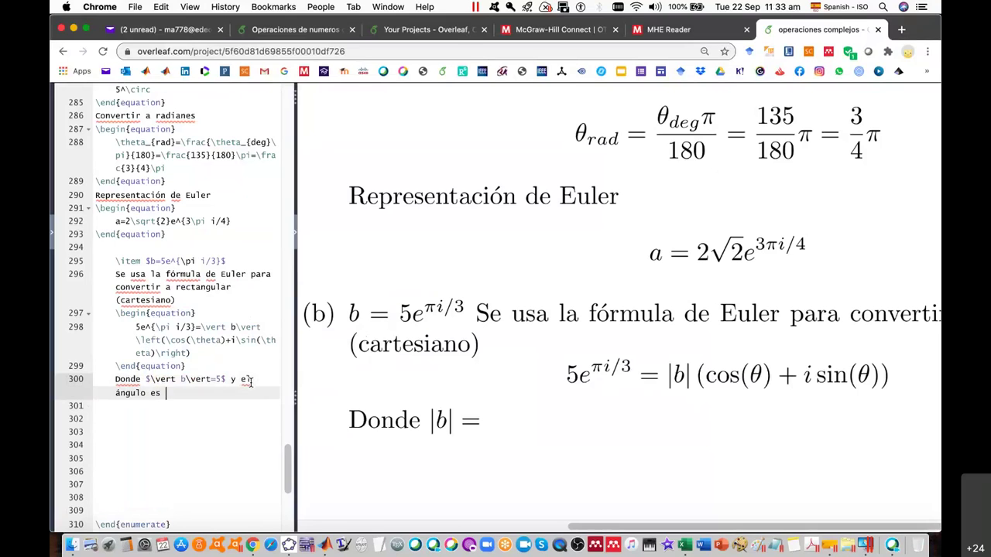
pyautogui.write('\thet')
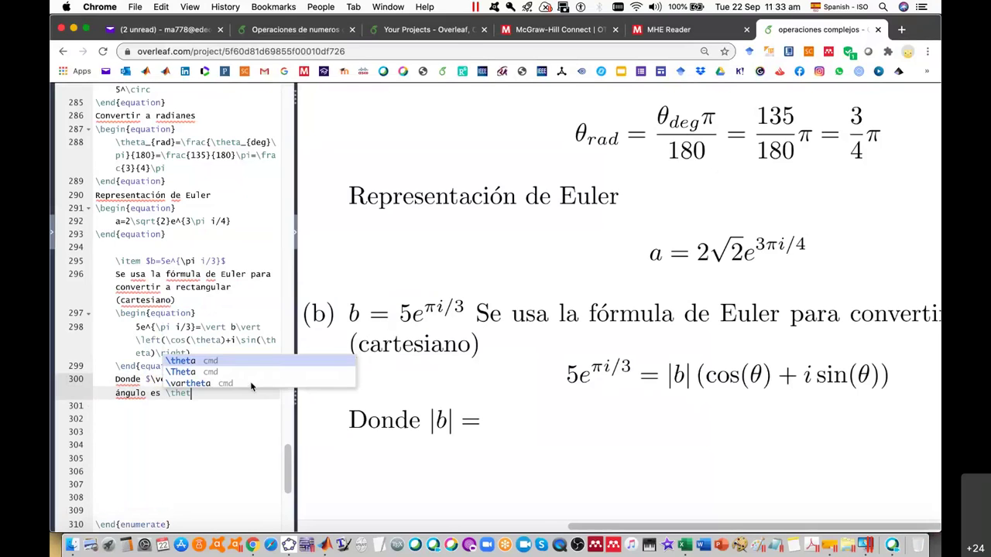
pyautogui.write('a=')
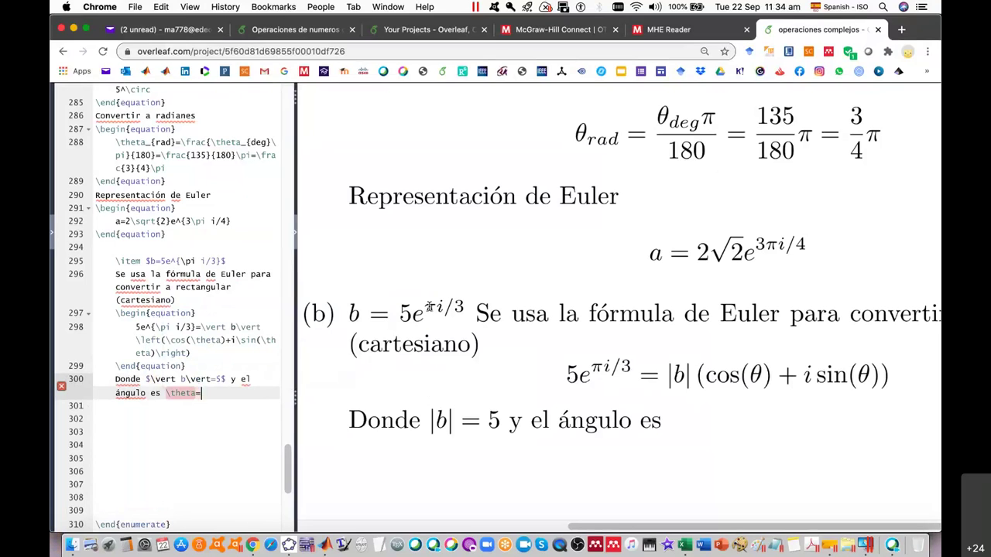
pyautogui.click(166, 393)
pyautogui.write('$')
pyautogui.press('Right')
pyautogui.press('Right')
pyautogui.press('Right')
pyautogui.press('Right')
pyautogui.press('Right')
pyautogui.press('Right')
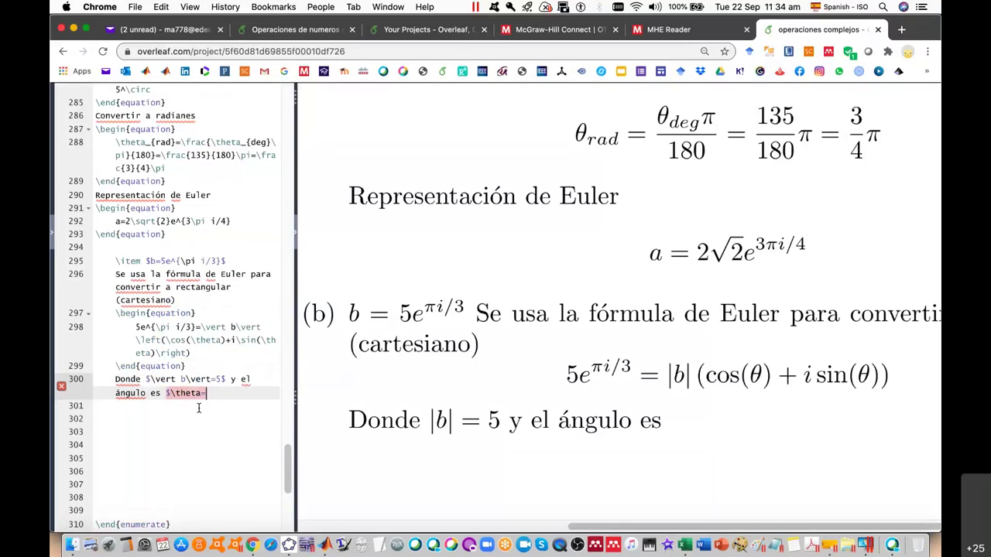
pyautogui.write('$')
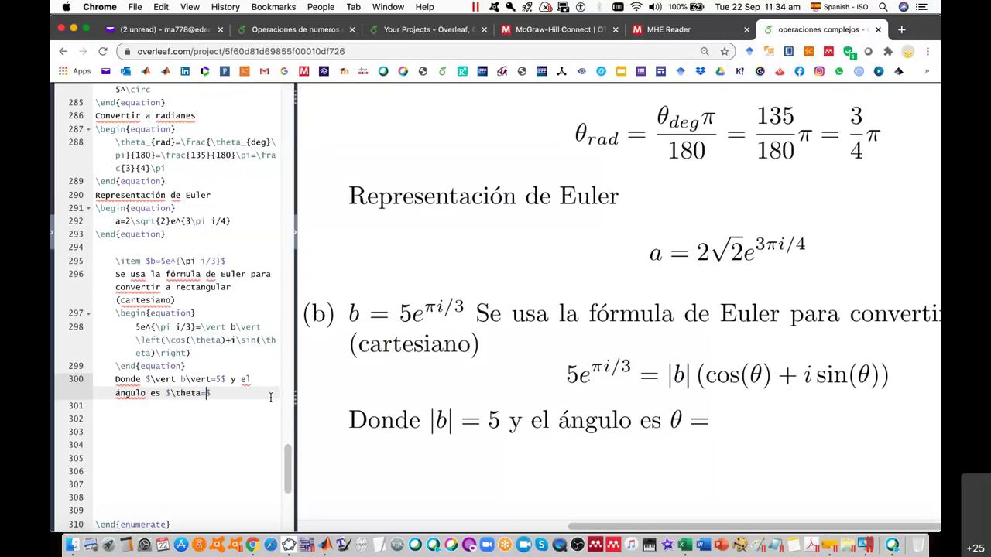
pyautogui.write('\\pi')
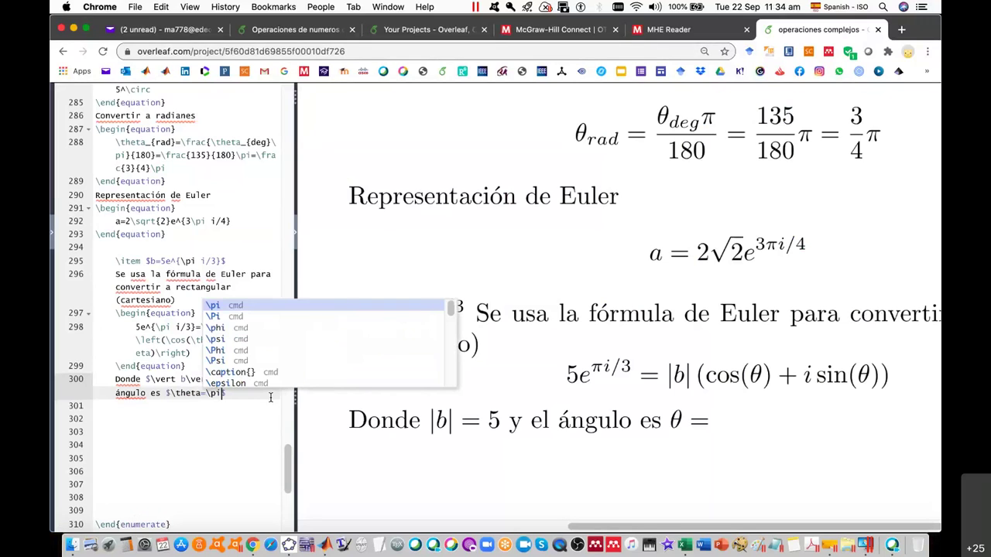
pyautogui.write('/3')
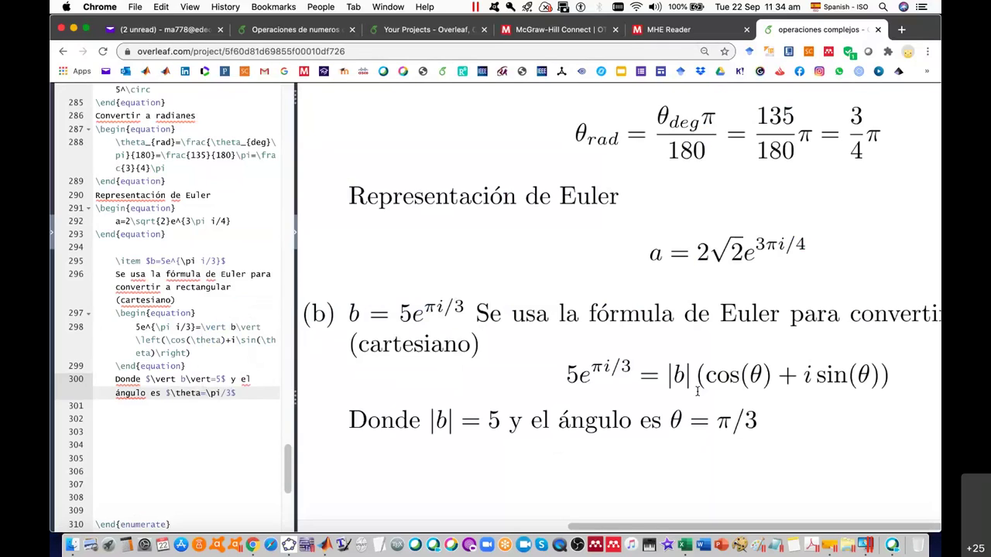
pyautogui.click(258, 391)
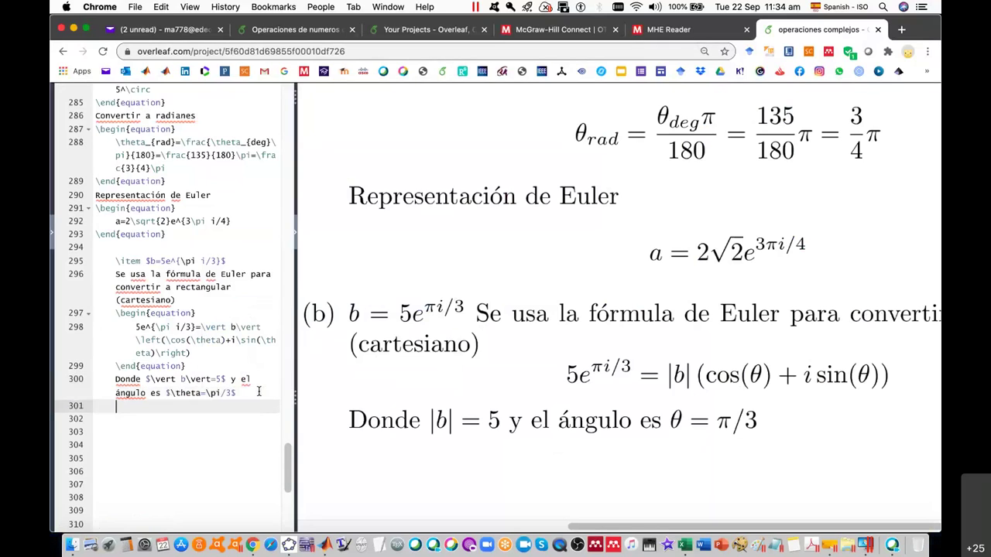
pyautogui.click(187, 366)
# Paste a copy of the Euler equation block on the empty line below the angle sentence.
pyautogui.keyDown('shift'); pyautogui.click(77, 317); pyautogui.keyUp('shift')
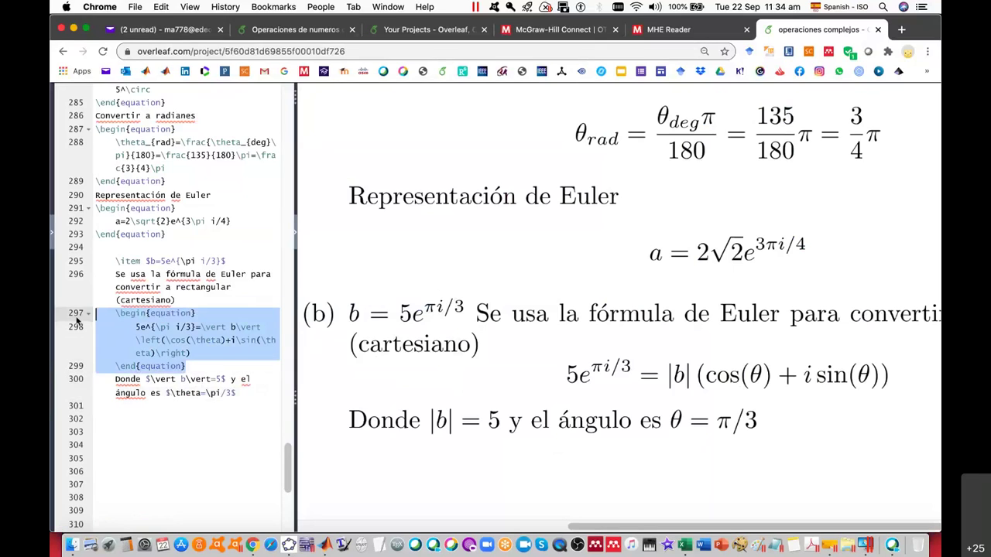
pyautogui.click(176, 415)
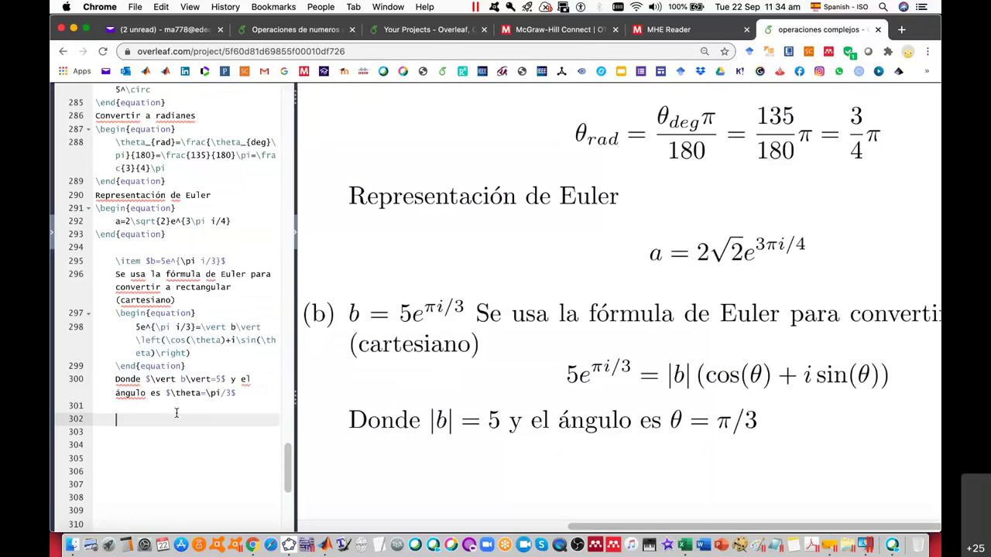
pyautogui.press('super+v')
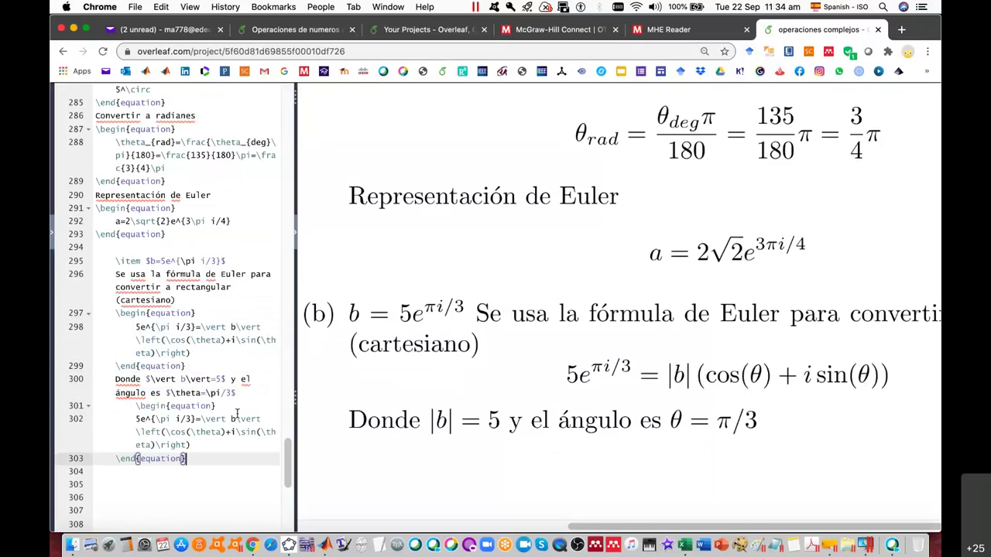
# In the copy, replace \vert b\vert with 5 and both \theta with \pi/3.
pyautogui.moveTo(200, 418); pyautogui.dragTo(262, 419)
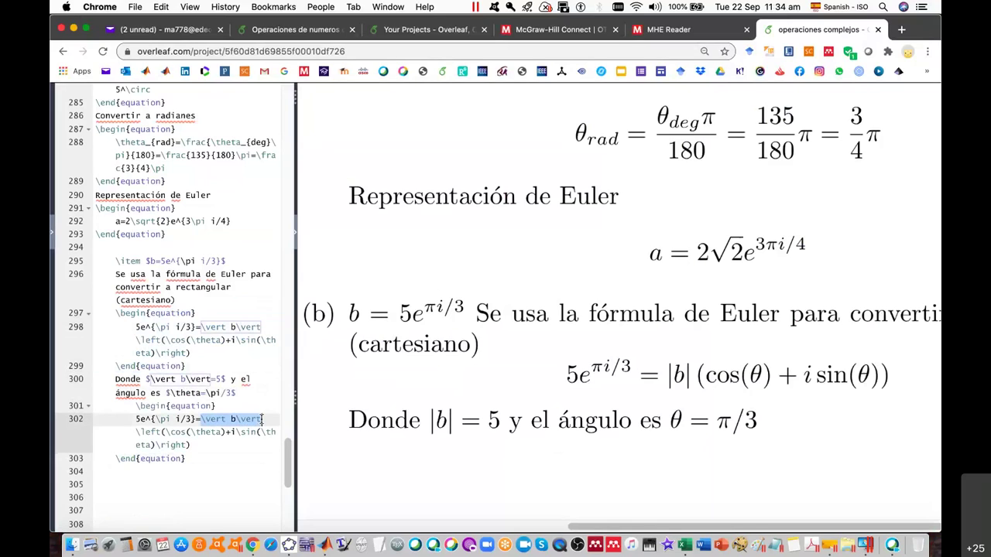
pyautogui.write('5')
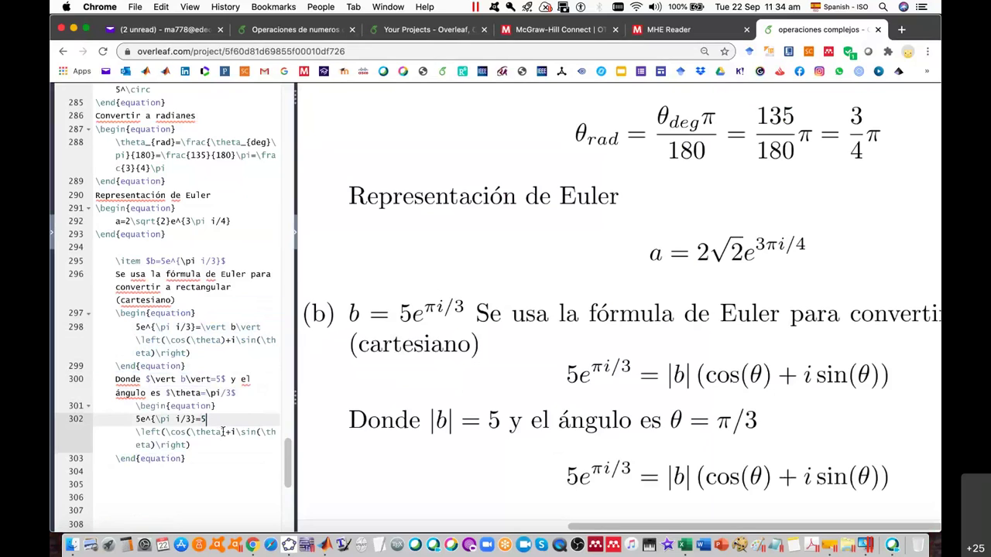
pyautogui.press('BackSpace')
pyautogui.press('BackSpace')
pyautogui.press('BackSpace')
pyautogui.press('BackSpace')
pyautogui.press('BackSpace')
pyautogui.press('BackSpace')
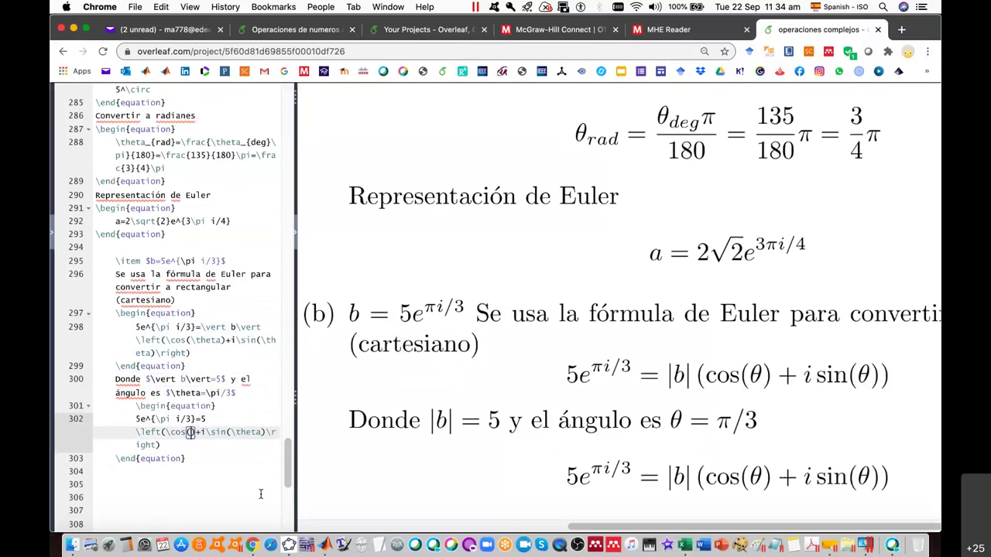
pyautogui.write('\\')
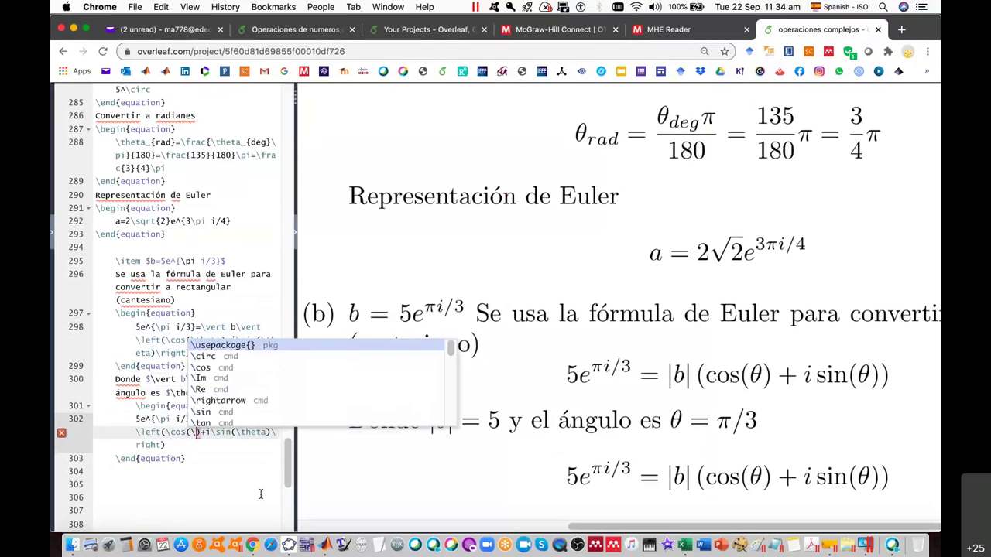
pyautogui.write('pi/')
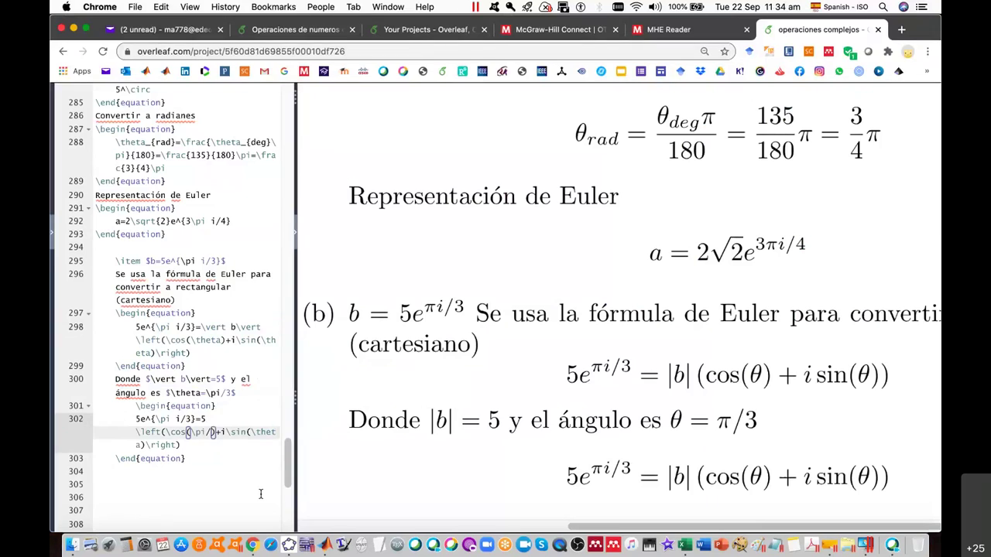
pyautogui.write('3')
pyautogui.press('Right')
pyautogui.press('Right')
pyautogui.press('Right')
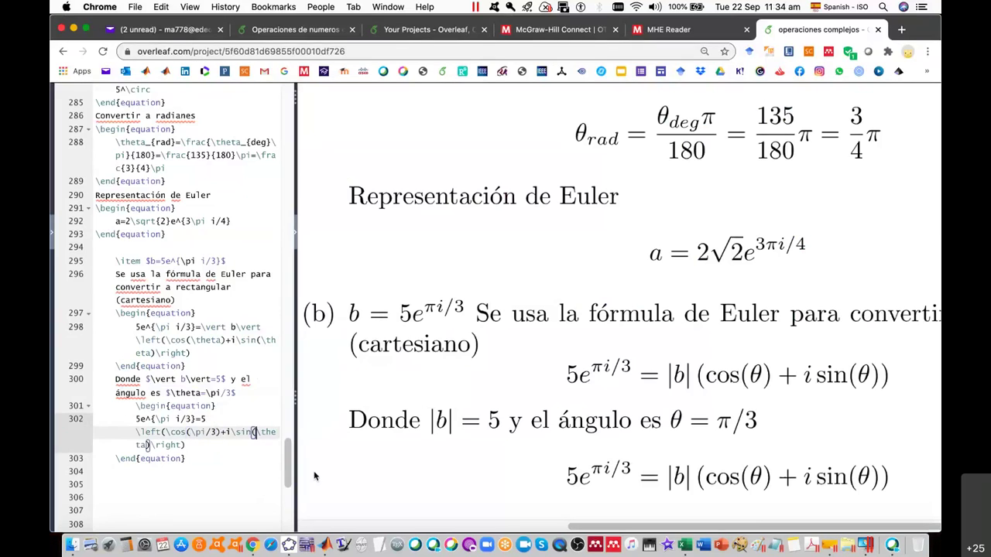
pyautogui.hotkey('shift', 'Down')
pyautogui.hotkey('shift', 'Right')
pyautogui.hotkey('shift', 'Left')
pyautogui.hotkey('shift', 'Left')
pyautogui.hotkey('shift', 'Left')
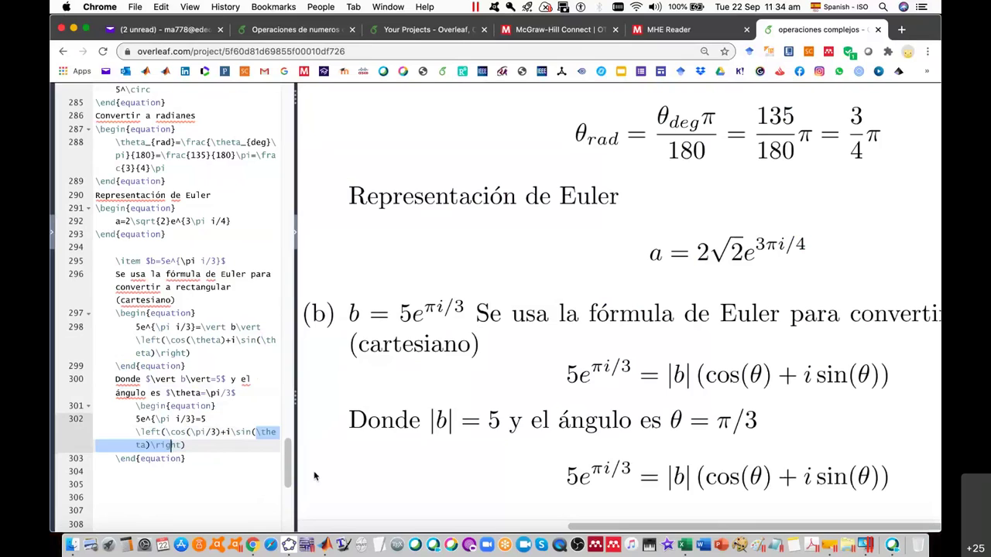
pyautogui.hotkey('shift', 'Left')
pyautogui.hotkey('shift', 'Left')
pyautogui.hotkey('shift', 'Left')
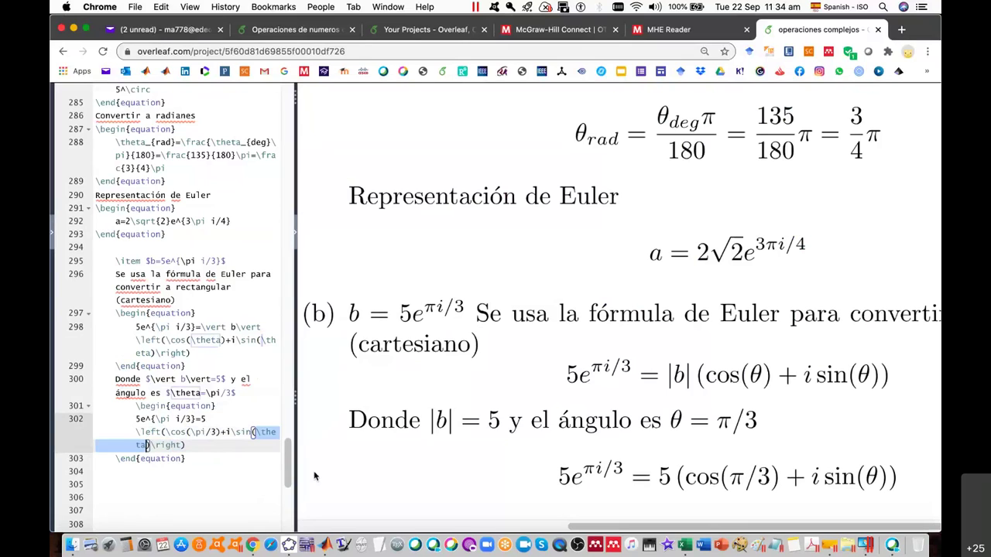
pyautogui.write('\\p')
pyautogui.write('p')
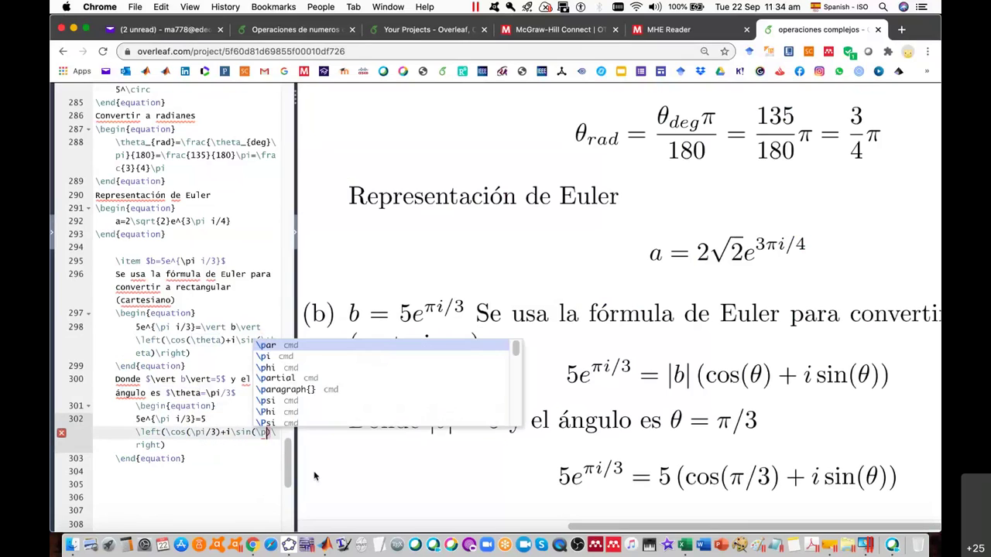
pyautogui.write('i/3')
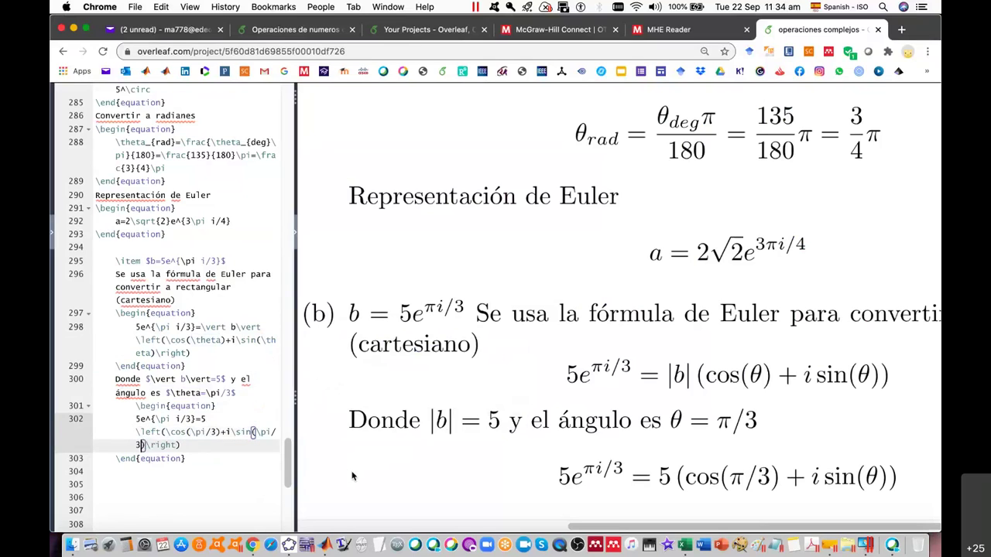
pyautogui.scroll(-1, 558, 464)
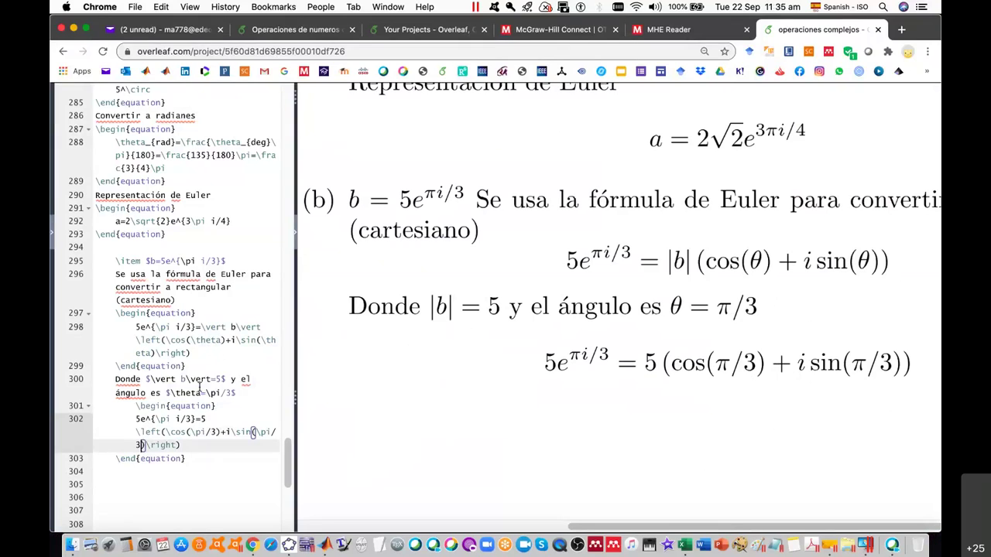
# Give the sentence's theta the subscript rad, making it \theta_{rad}=\pi/3.
pyautogui.click(202, 392)
pyautogui.write('_')
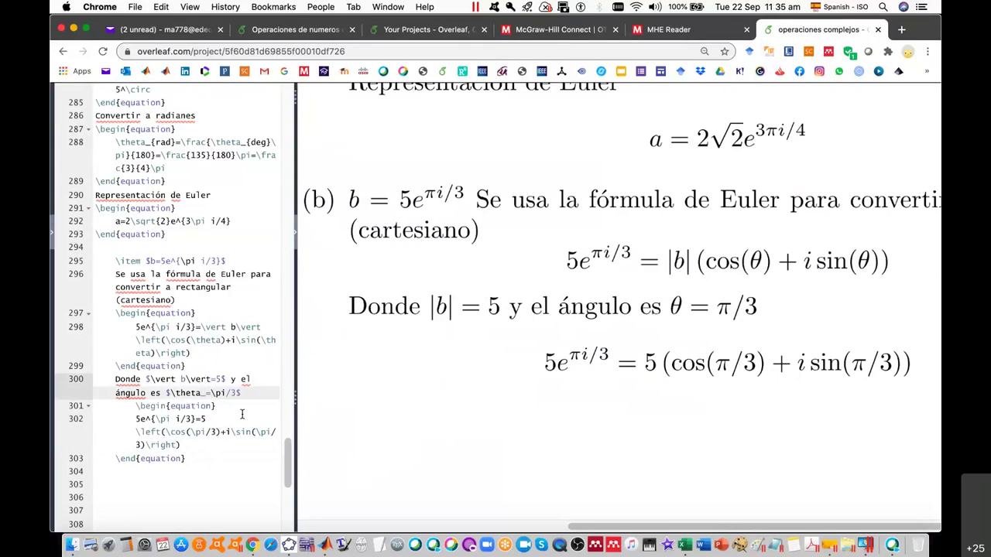
pyautogui.write('{rad')
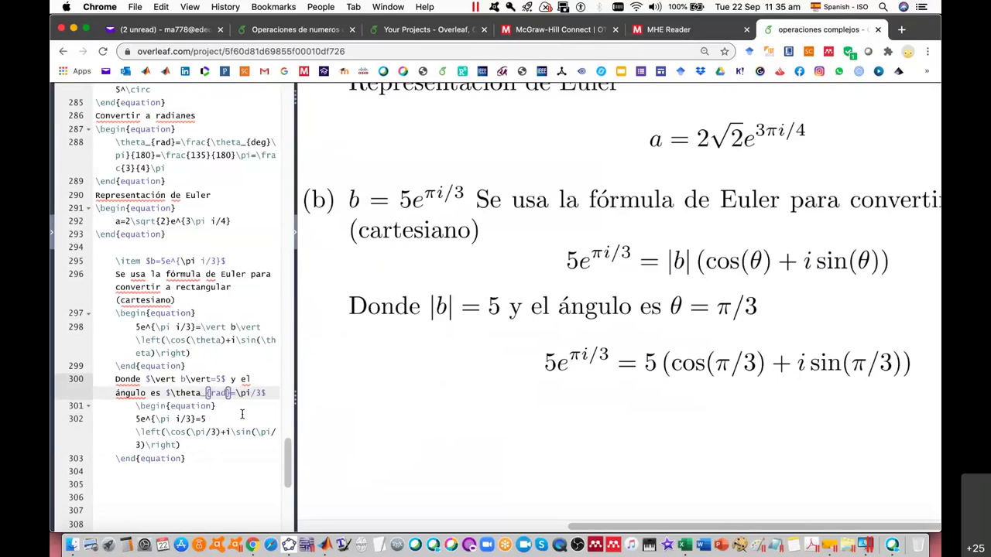
pyautogui.press('Right')
pyautogui.press('Right')
pyautogui.press('Right')
pyautogui.press('Right')
pyautogui.press('Right')
pyautogui.press('Right')
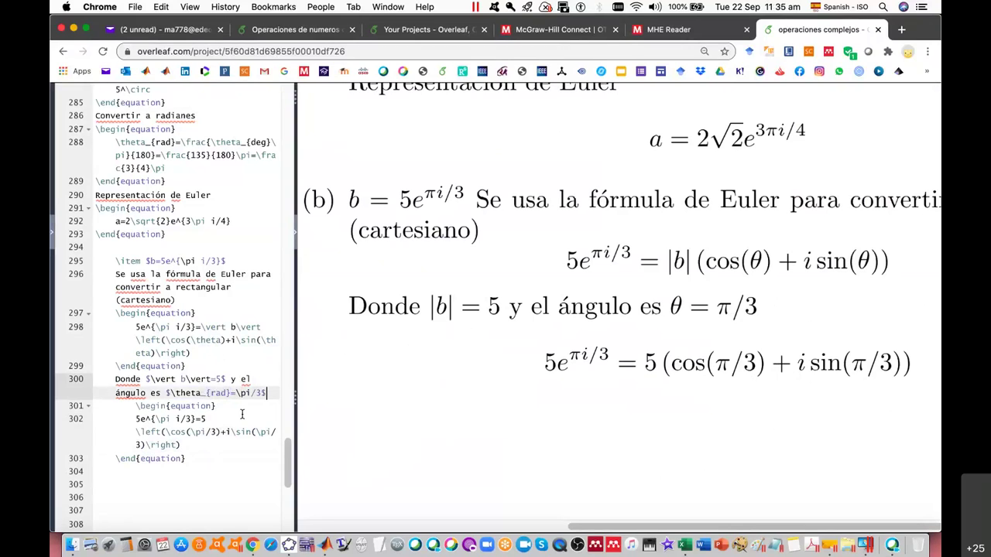
pyautogui.press('BackSpace')
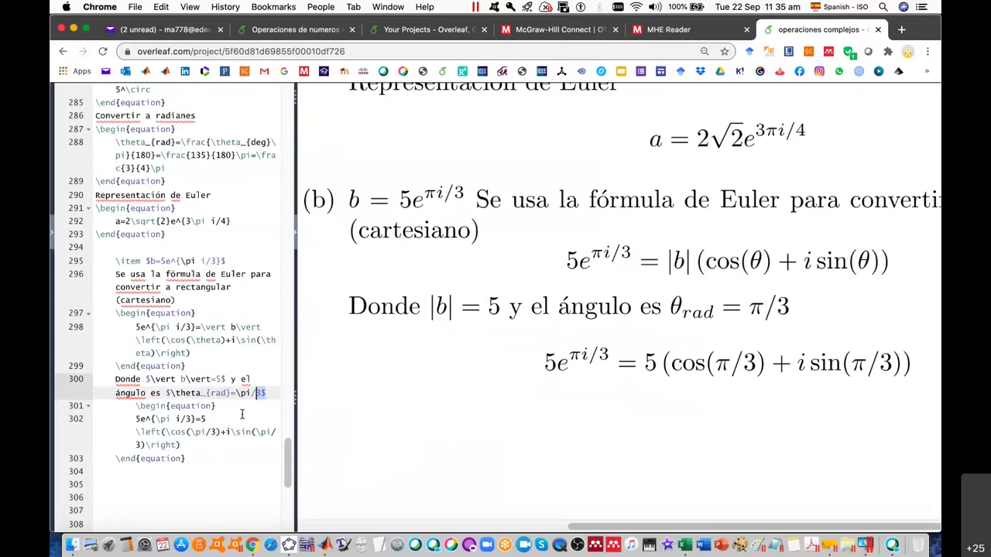
# Duplicate the angle expression after a comma on the same line.
pyautogui.hotkey('shift', 'Left')
pyautogui.hotkey('shift', 'Left')
pyautogui.hotkey('shift', 'Left')
pyautogui.hotkey('shift', 'Left')
pyautogui.hotkey('shift', 'Left')
pyautogui.hotkey('shift', 'Left')
pyautogui.press('super+c')
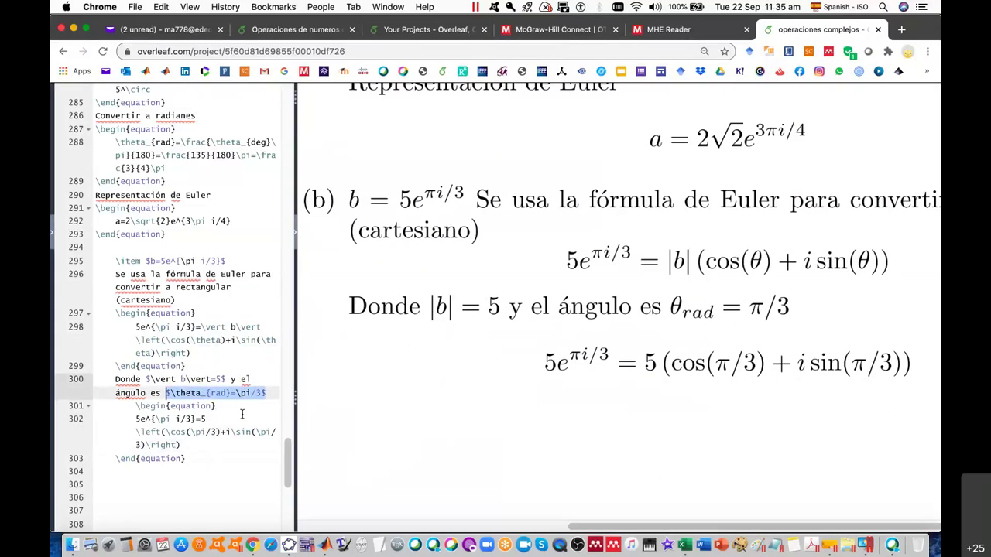
pyautogui.press('Right')
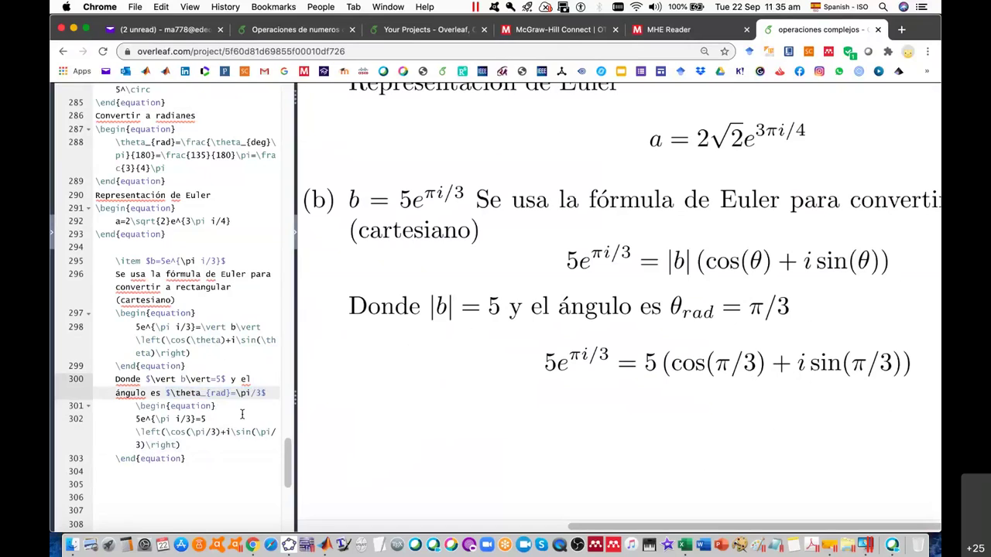
pyautogui.write(',')
pyautogui.press('super+v')
pyautogui.press('Left')
pyautogui.press('Left')
pyautogui.press('Left')
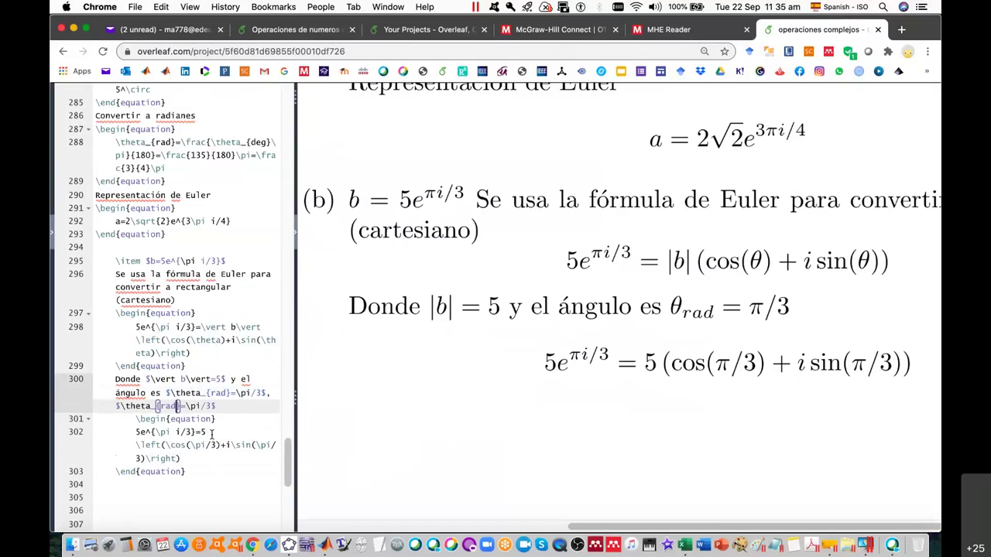
# Change the duplicate to \theta_{deg}=60^\circ, accepting the \circ completion.
pyautogui.press('BackSpace')
pyautogui.press('BackSpace')
pyautogui.press('BackSpace')
pyautogui.write('deg')
pyautogui.press('Right')
pyautogui.press('Right')
pyautogui.hotkey('shift', 'Right')
pyautogui.hotkey('shift', 'Right')
pyautogui.hotkey('shift', 'Right')
pyautogui.hotkey('shift', 'Right')
pyautogui.hotkey('shift', 'Right')
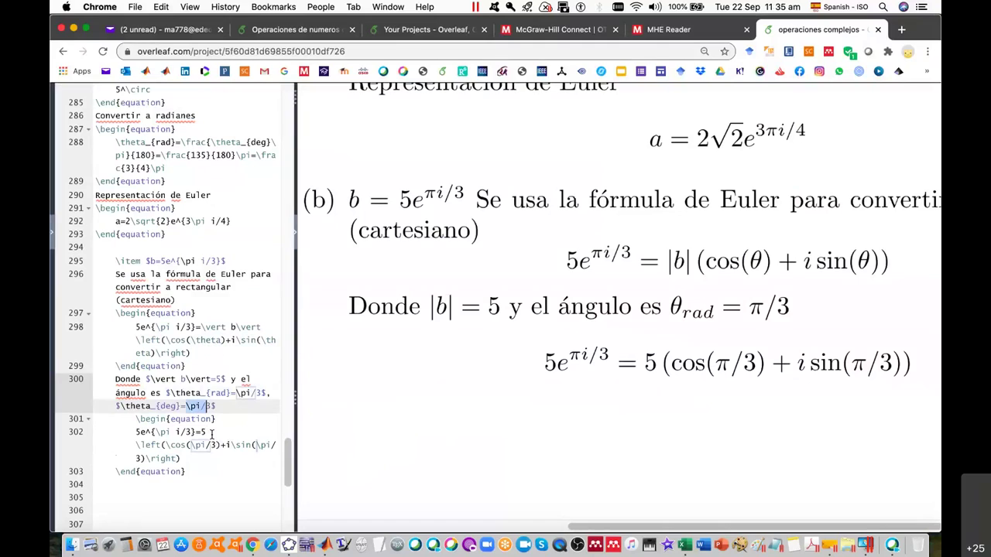
pyautogui.write('60')
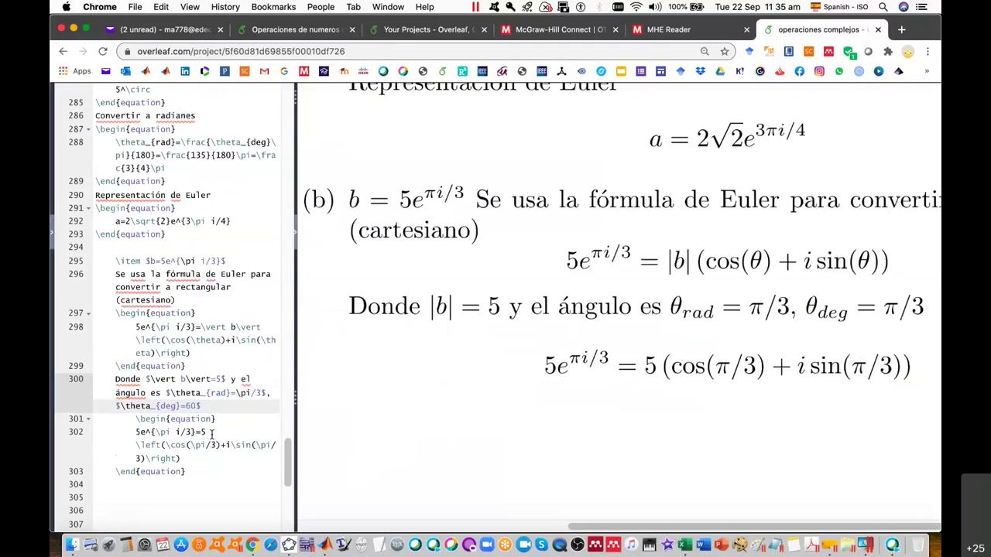
pyautogui.write('^')
pyautogui.write('\\circ')
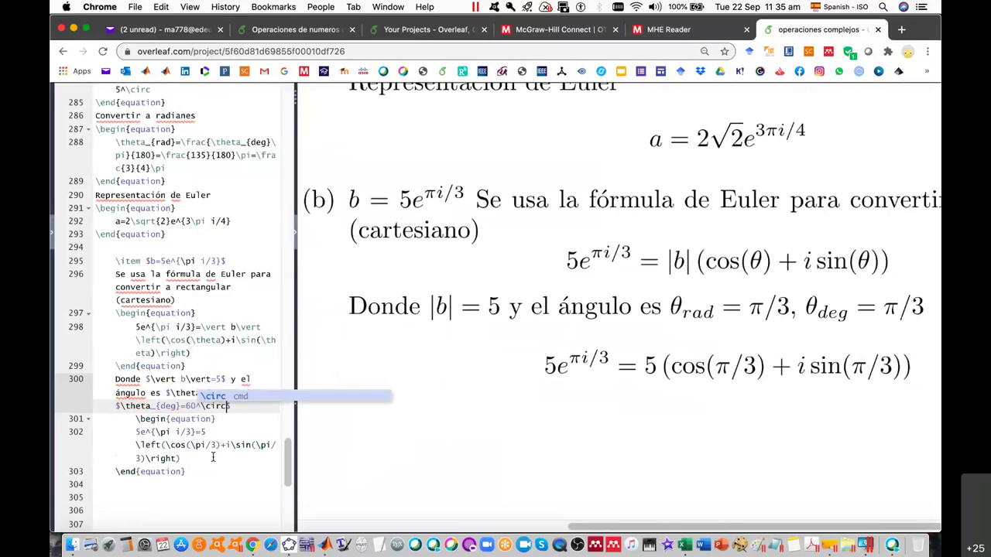
pyautogui.click(210, 460)
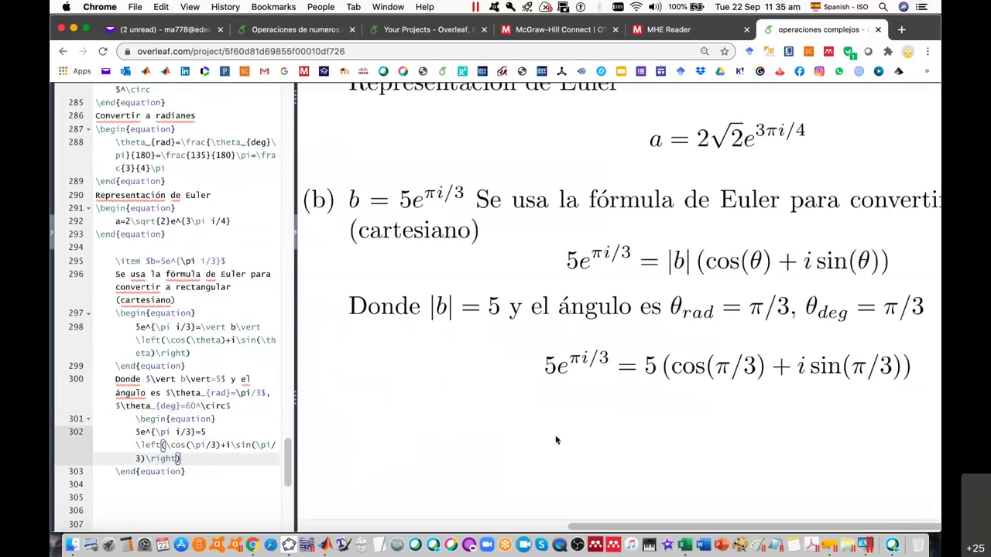
pyautogui.hscroll(3, 554, 434)
pyautogui.hscroll(2, 555, 439)
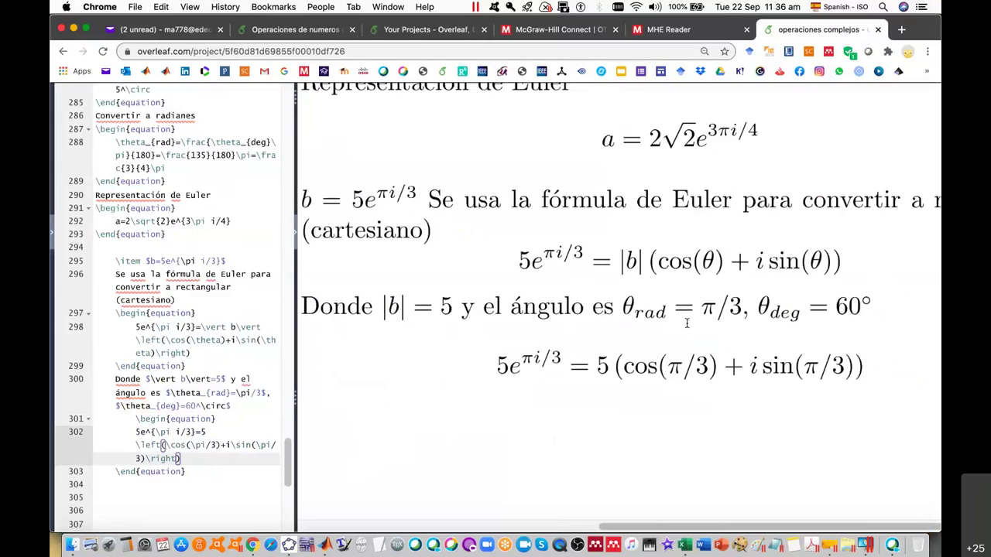
pyautogui.click(679, 545)
pyautogui.click(215, 202)
pyautogui.click(363, 188)
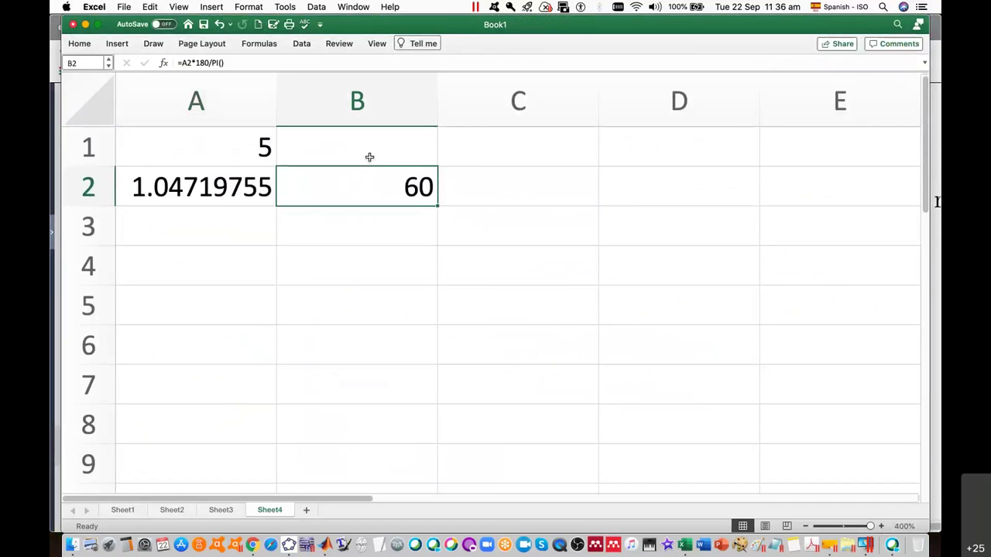
pyautogui.press('super+Tab')
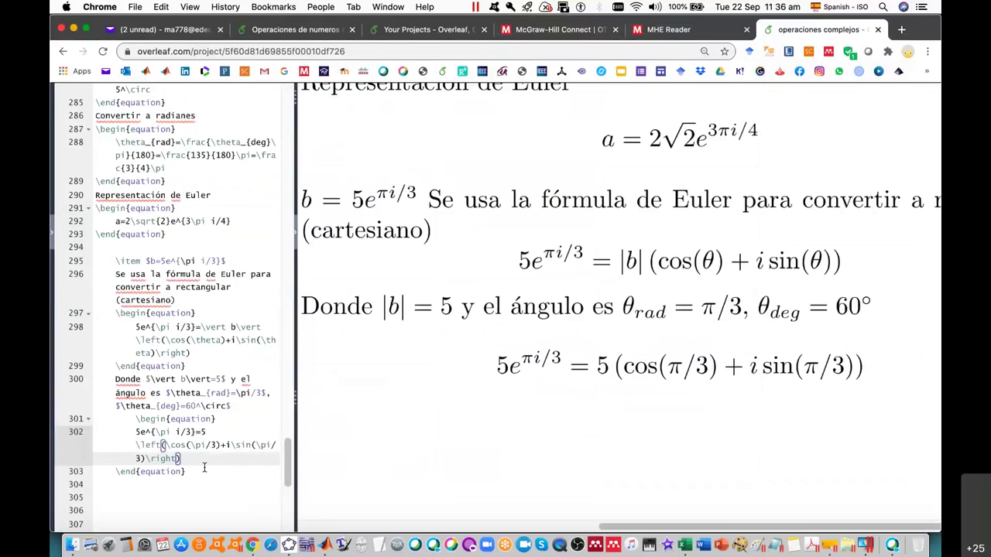
# Duplicate the equation block on lines 301–303 below itself and fix the indentation.
pyautogui.moveTo(205, 472); pyautogui.dragTo(89, 426)
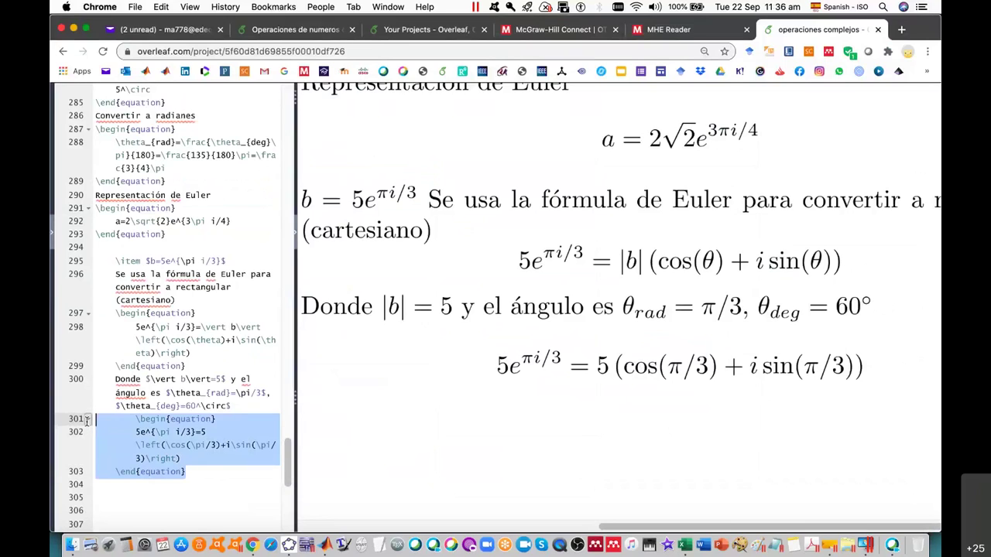
pyautogui.press('super+c')
pyautogui.click(216, 471)
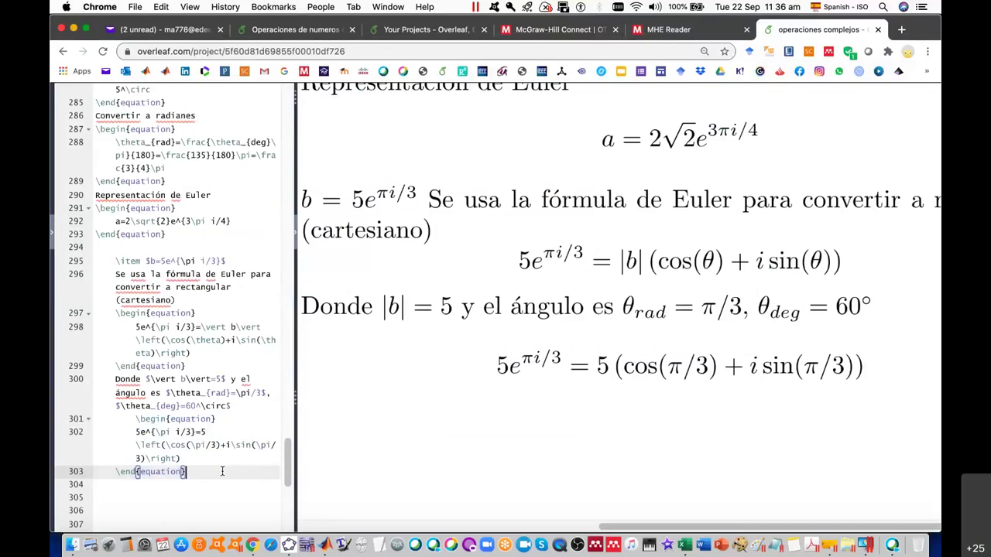
pyautogui.press('Return')
pyautogui.press('super+v')
pyautogui.click(136, 407)
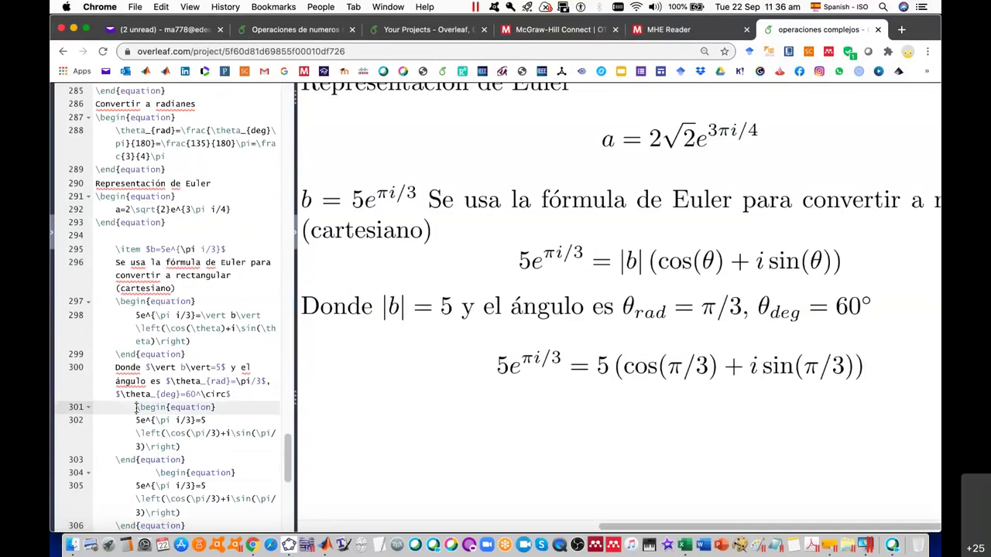
pyautogui.press('BackSpace')
pyautogui.scroll(-2, 249, 415)
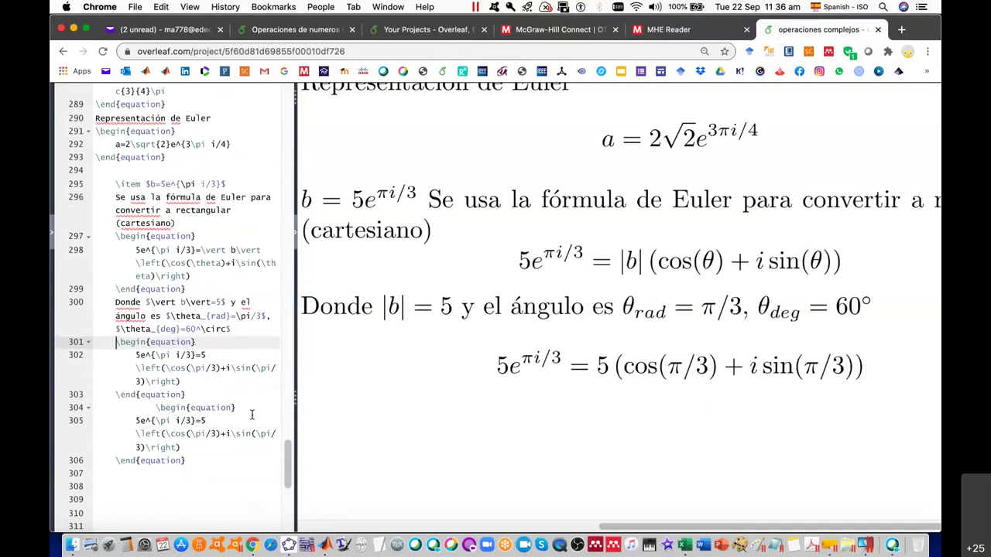
pyautogui.scroll(-1, 252, 414)
pyautogui.press('Down')
pyautogui.press('Down')
pyautogui.press('Down')
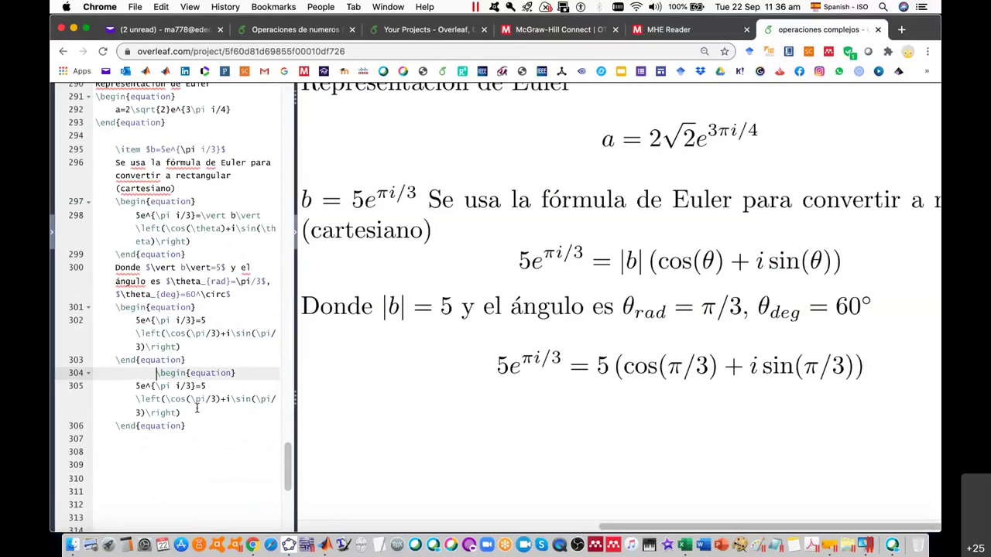
pyautogui.press('BackSpace')
pyautogui.press('BackSpace')
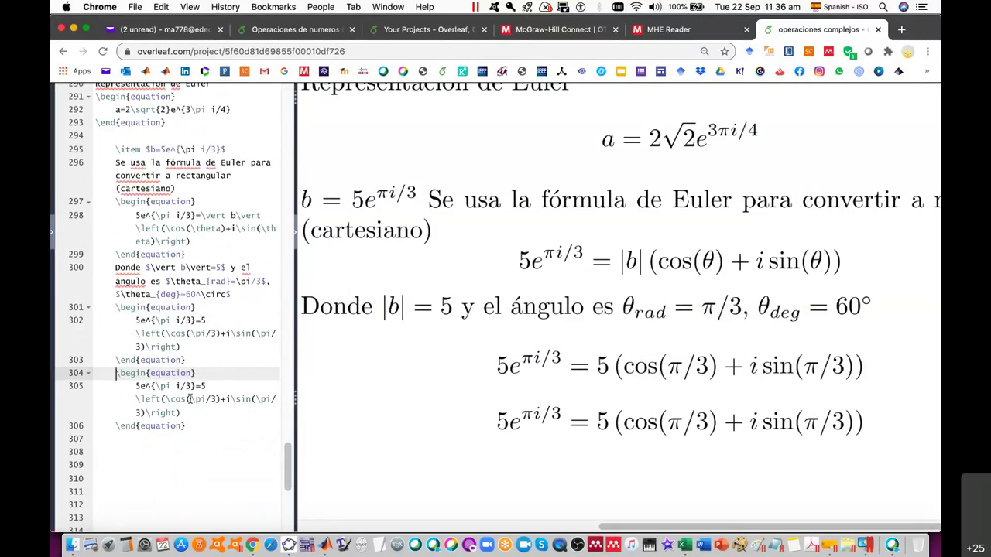
# Replace \pi/3 with 60 in the duplicate's cosine and sine.
pyautogui.moveTo(188, 399); pyautogui.dragTo(219, 399)
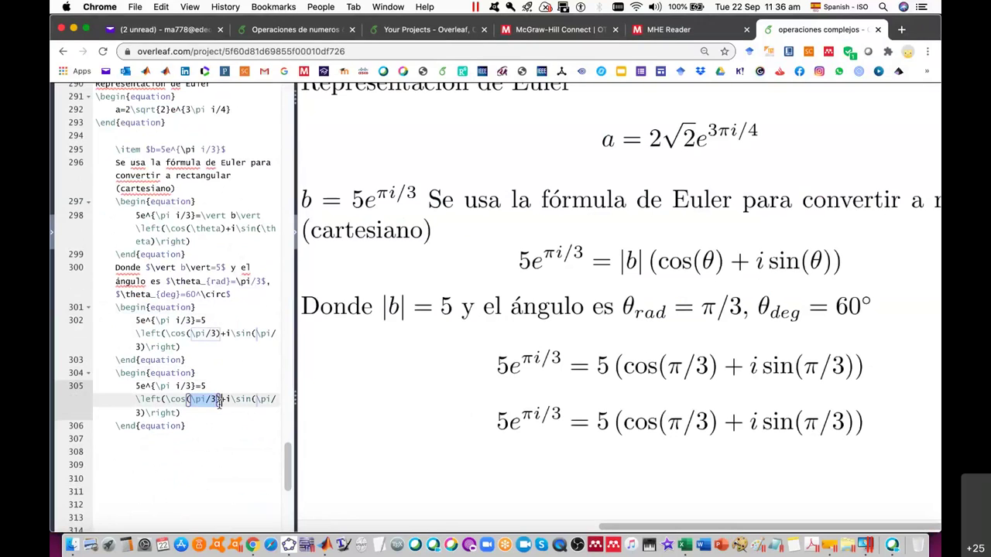
pyautogui.write('60')
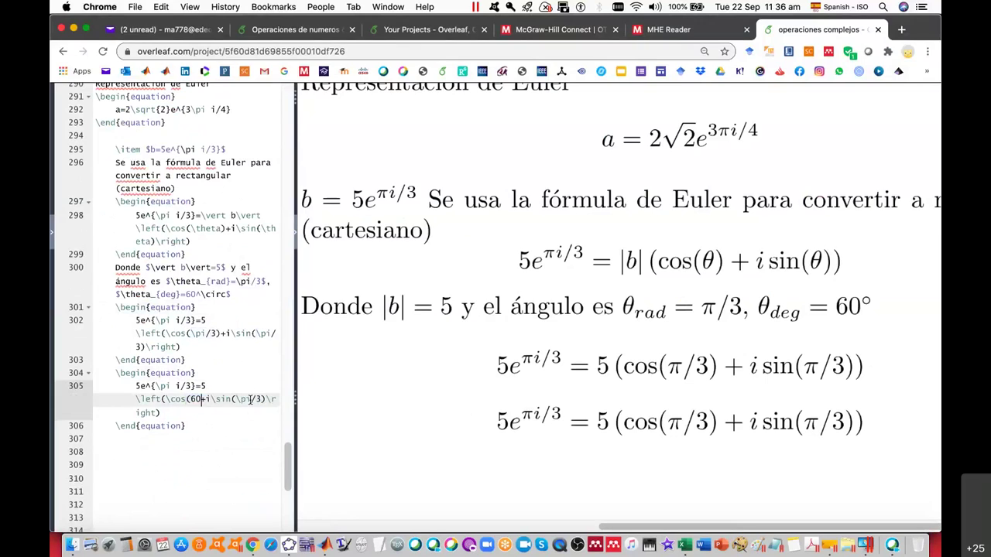
pyautogui.write(')')
pyautogui.moveTo(238, 399); pyautogui.dragTo(268, 399)
pyautogui.write('60')
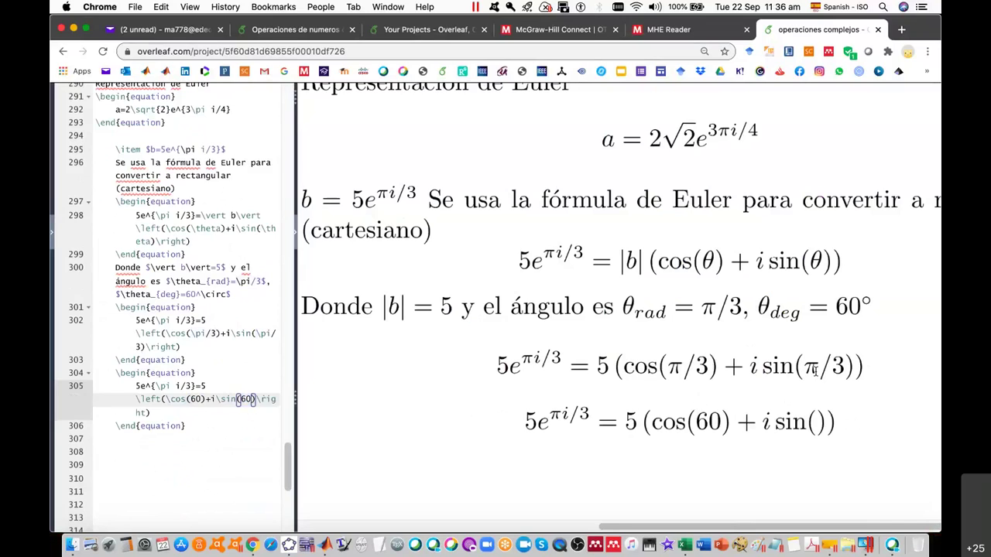
# Undo the extra blank line after the block, then bring Excel forward with cell A1 selected.
pyautogui.click(208, 427)
pyautogui.press('Return')
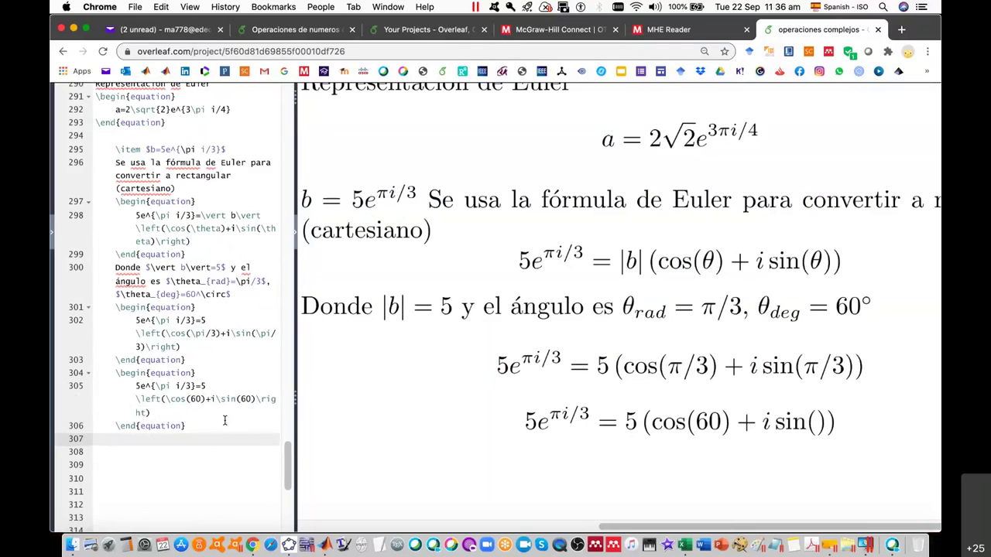
pyautogui.press('super+z')
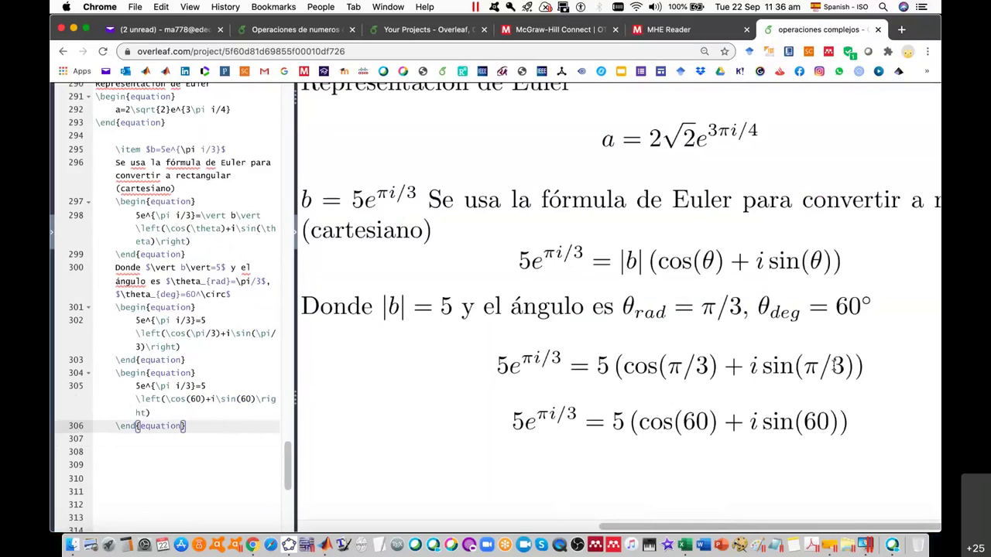
pyautogui.click(687, 547)
pyautogui.click(258, 146)
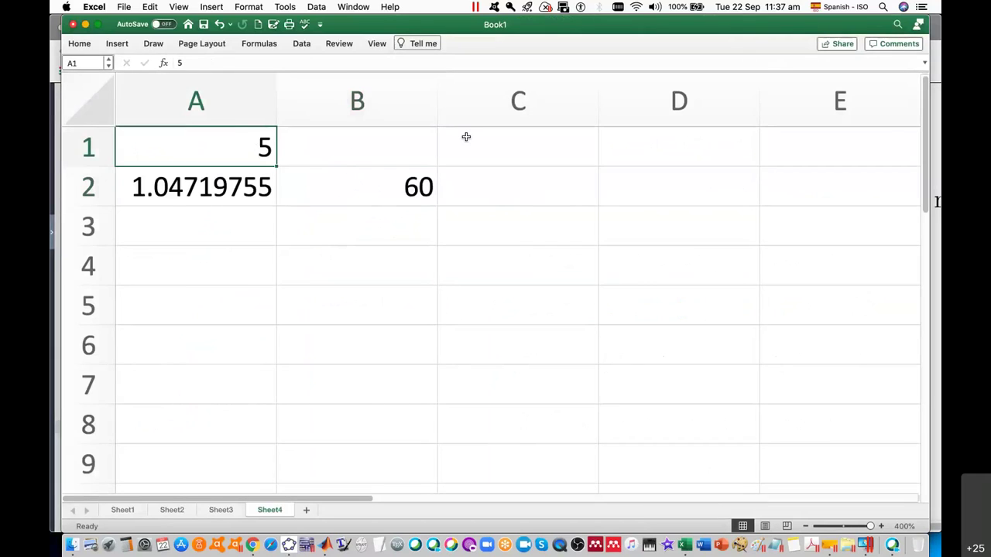
# Enter =cos(A2) in cell C1, giving 0.5.
pyautogui.press('super+Tab')
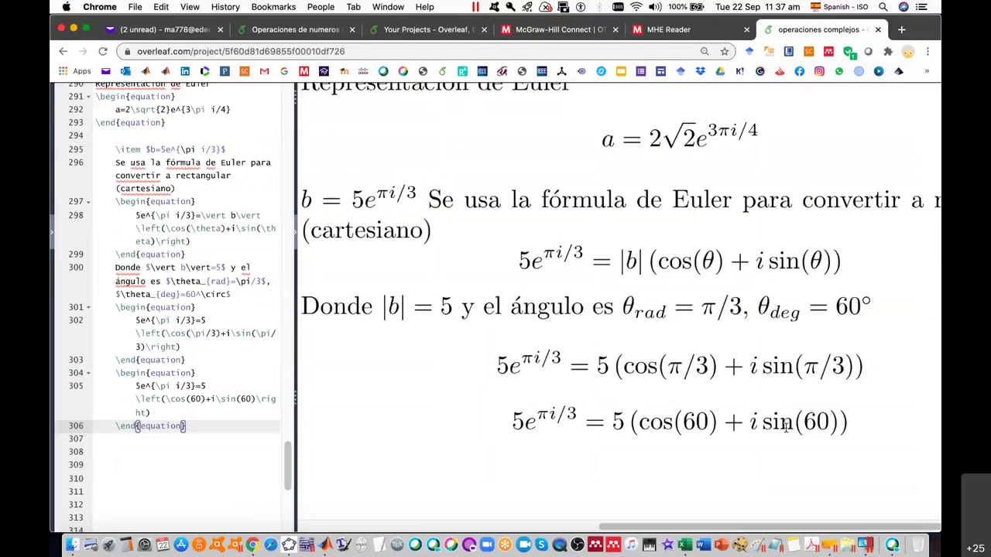
pyautogui.press('super+Tab')
pyautogui.click(508, 142)
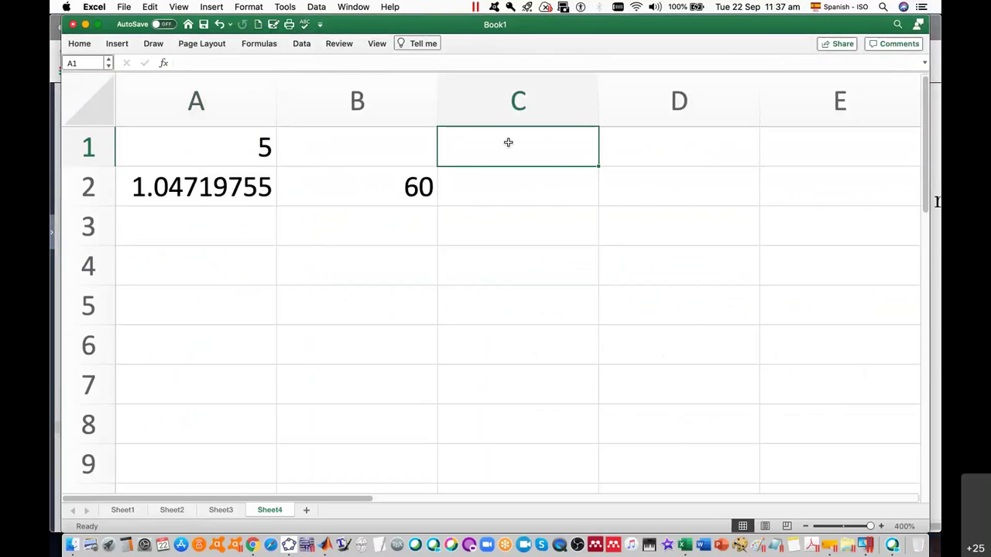
pyautogui.write('=cos()')
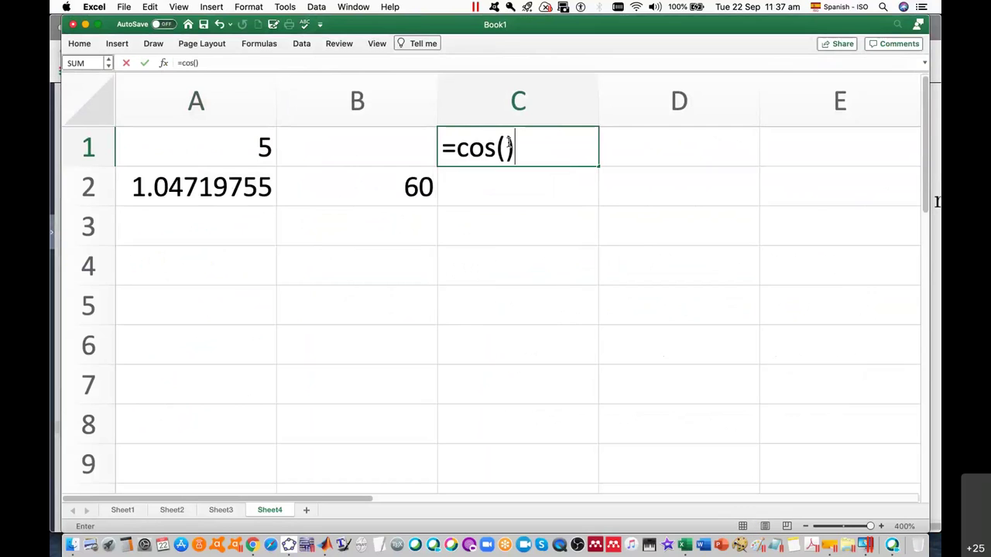
pyautogui.press('Return')
pyautogui.click(596, 244)
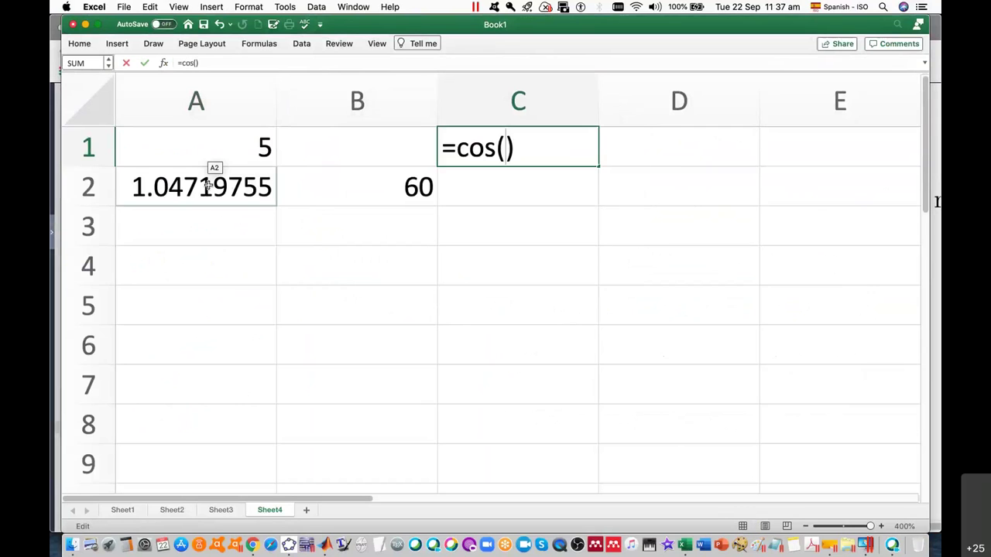
pyautogui.click(207, 186)
pyautogui.press('Return')
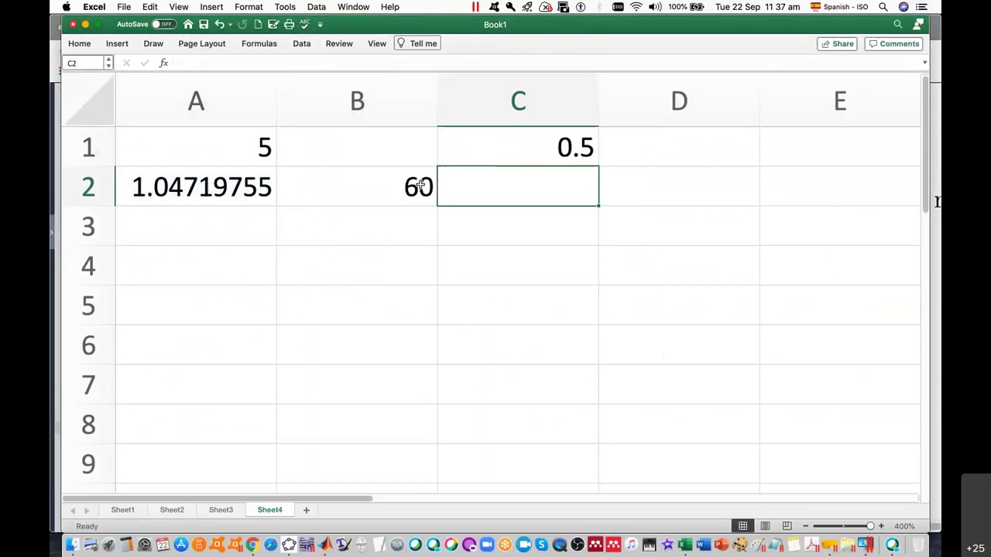
# Enter =sin(A2) in cell C2, giving 0.8660254.
pyautogui.write('=')
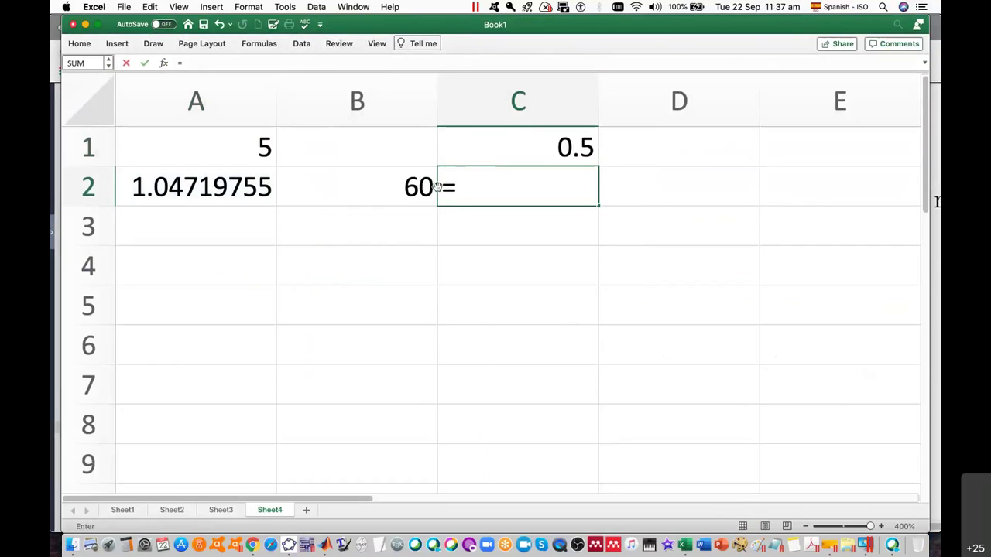
pyautogui.write('sin()')
pyautogui.press('Return')
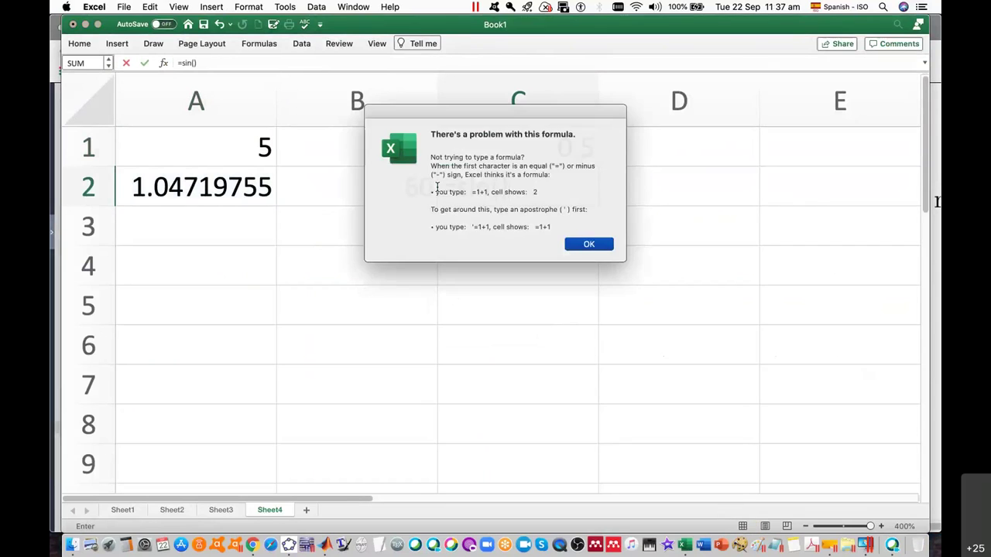
pyautogui.press('Return')
pyautogui.click(205, 185)
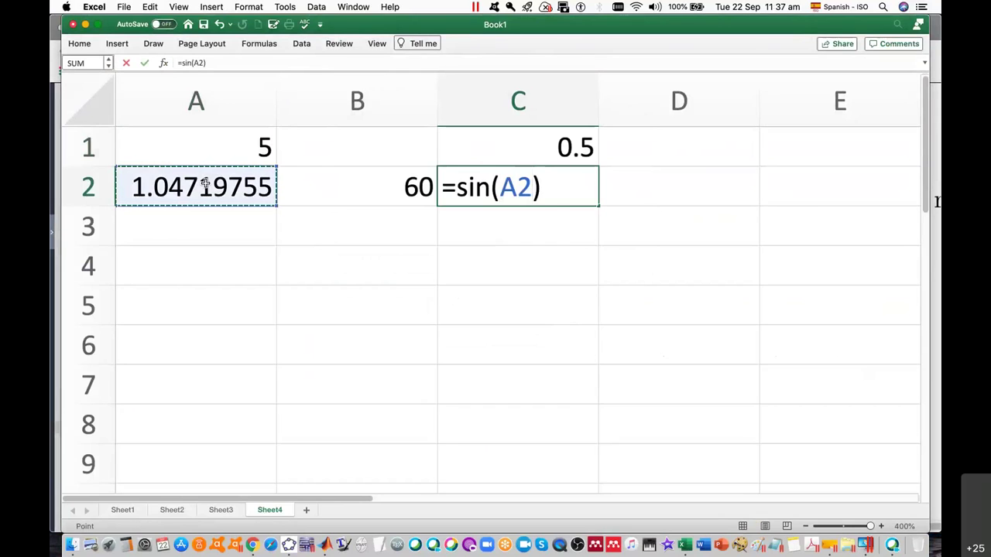
pyautogui.press('Return')
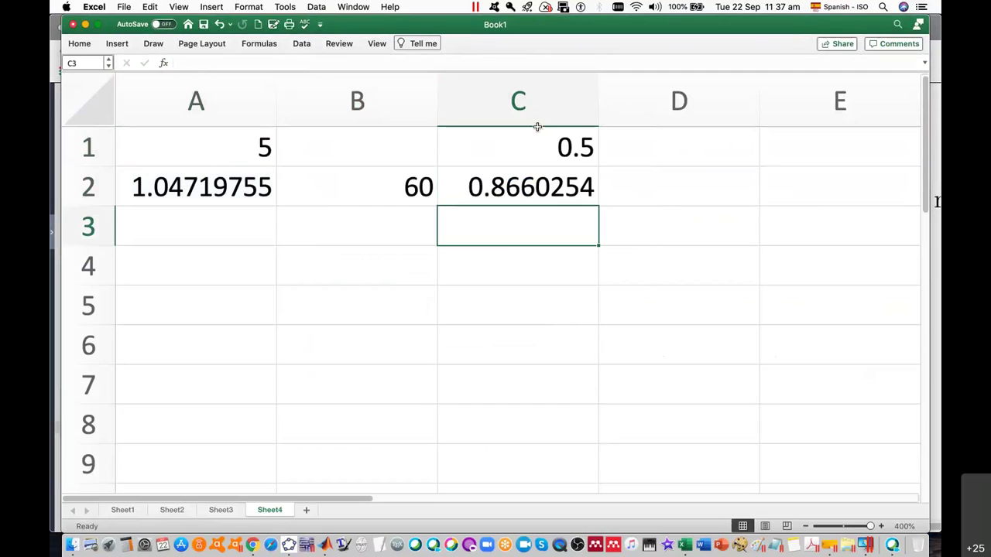
# Enter =A1*C1 in D1 (2.5) and =A1*C2 in D2 (4.33012702).
pyautogui.moveTo(263, 146); pyautogui.dragTo(695, 147)
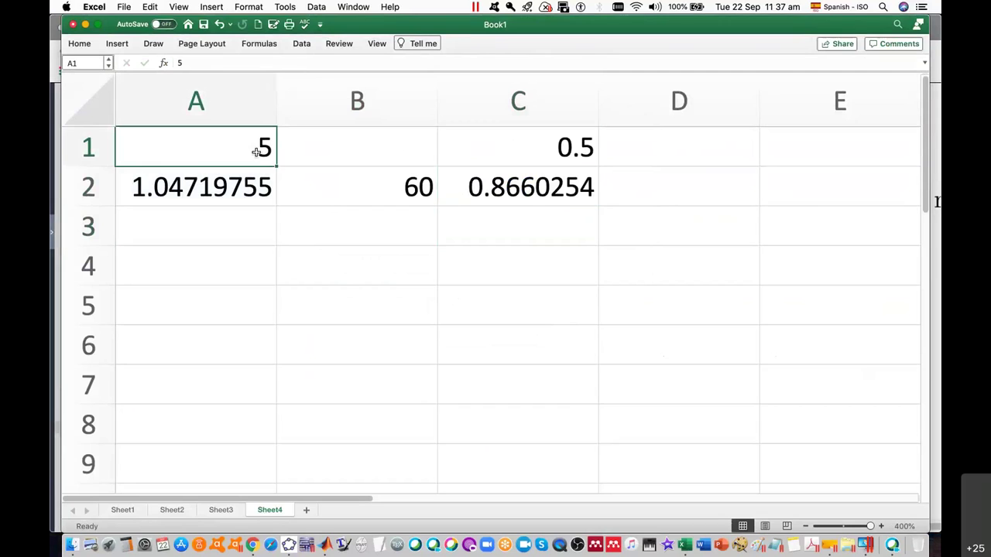
pyautogui.click(695, 146)
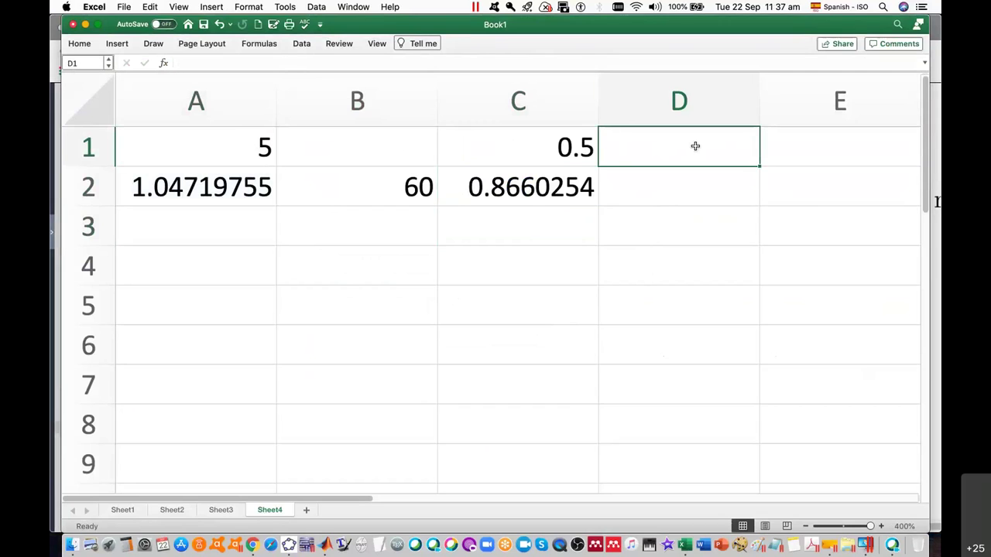
pyautogui.write('=')
pyautogui.click(257, 145)
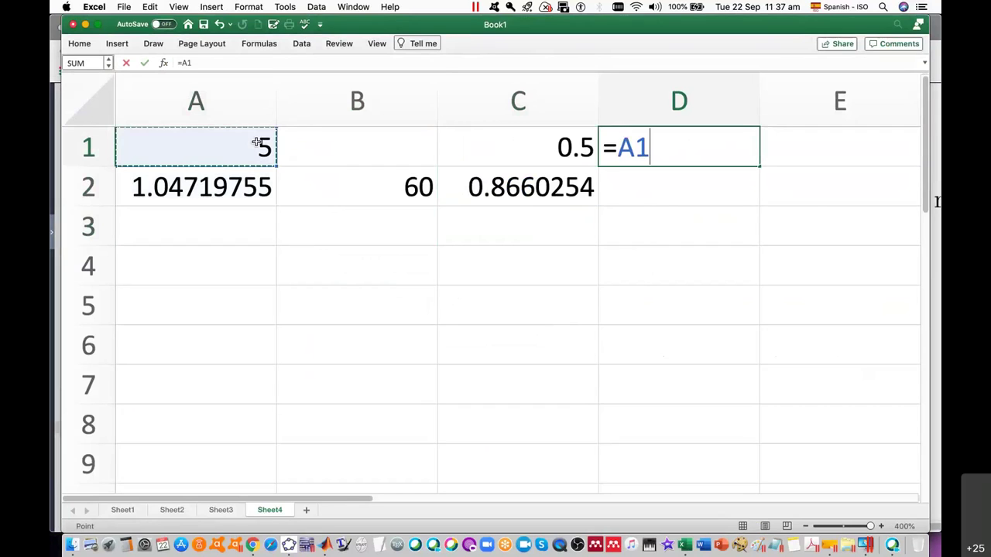
pyautogui.write('*')
pyautogui.click(534, 139)
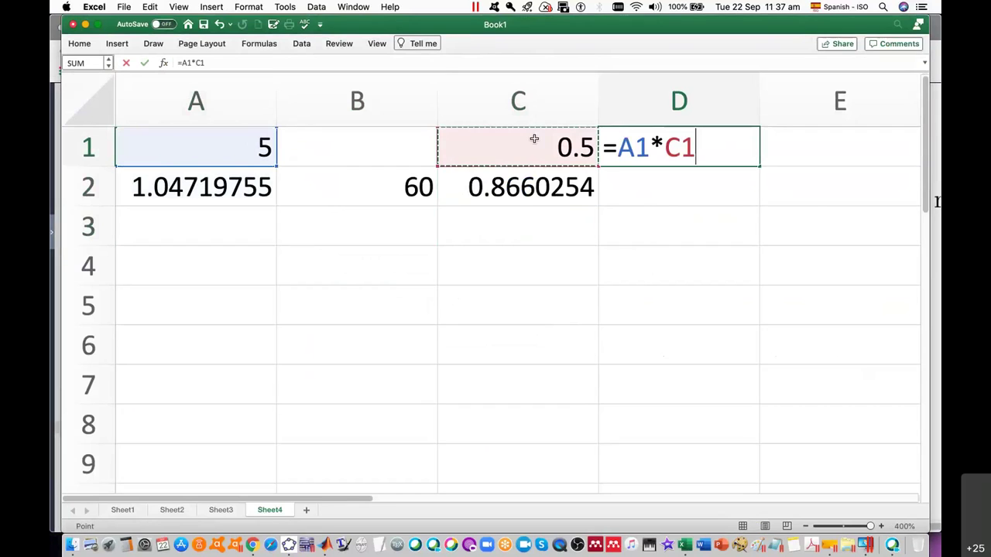
pyautogui.press('Return')
pyautogui.write('=')
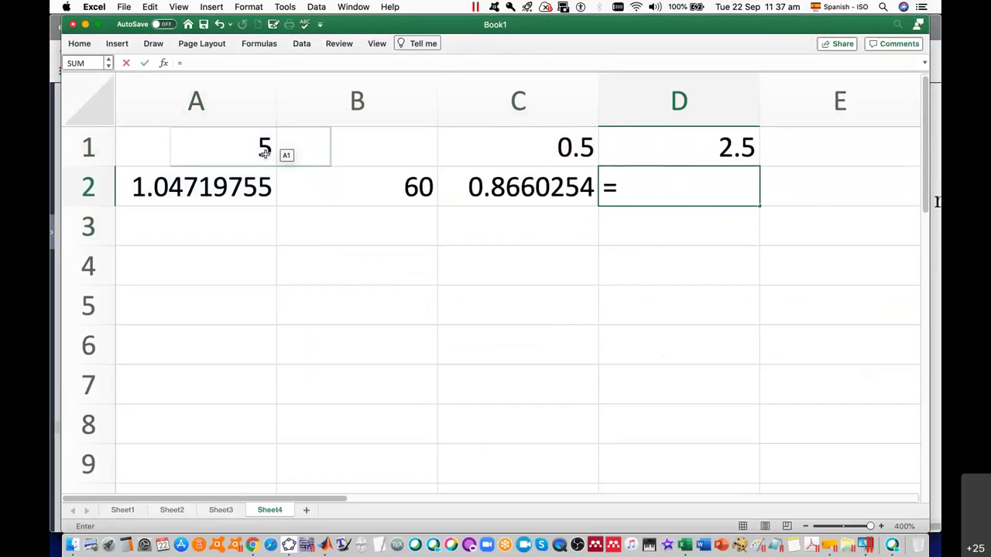
pyautogui.click(263, 153)
pyautogui.write('*')
pyautogui.click(512, 191)
pyautogui.press('Return')
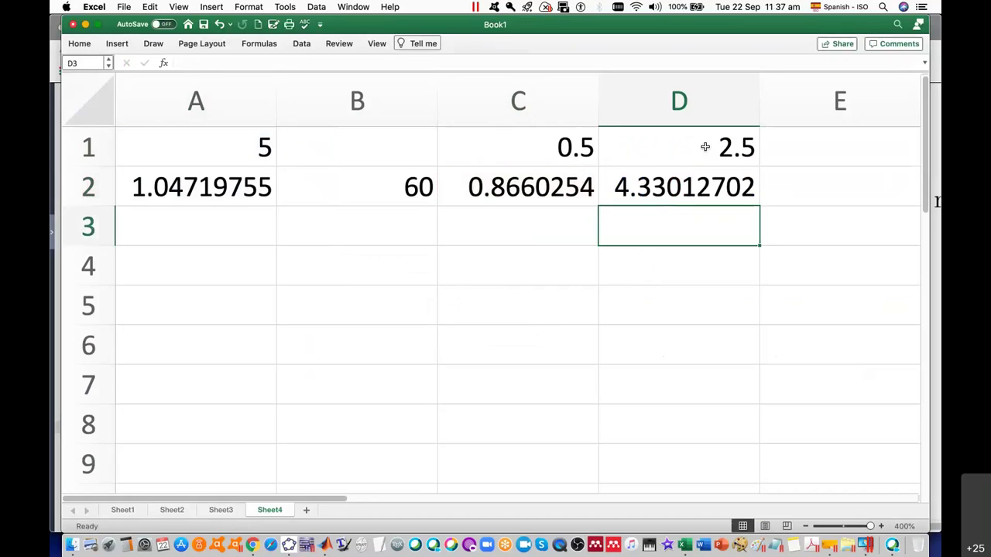
# Enter =COMPLEX(D1,D2) in E1 to get 2.5+4.33012701892219i, then check the E1 and D2 formulas.
pyautogui.click(792, 146)
pyautogui.write('=')
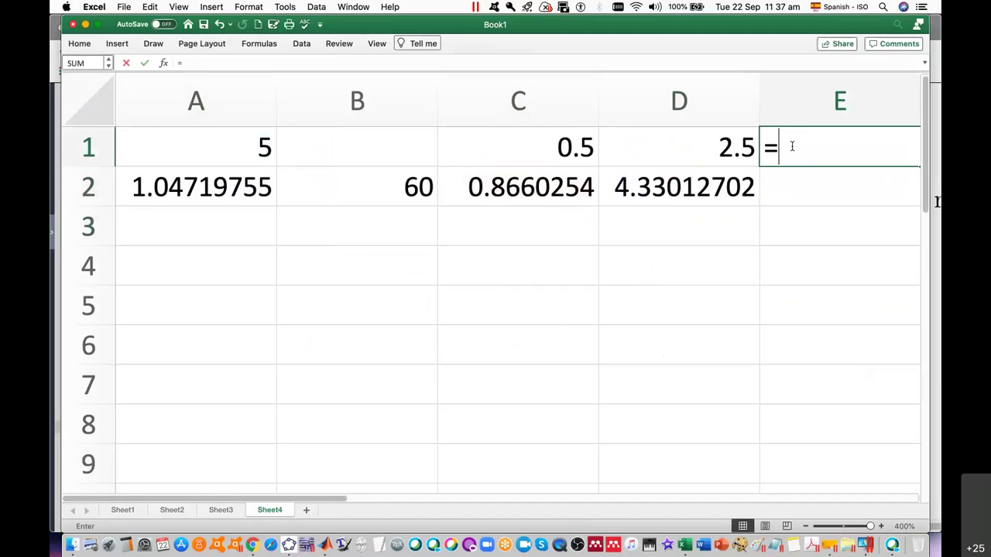
pyautogui.write('complex')
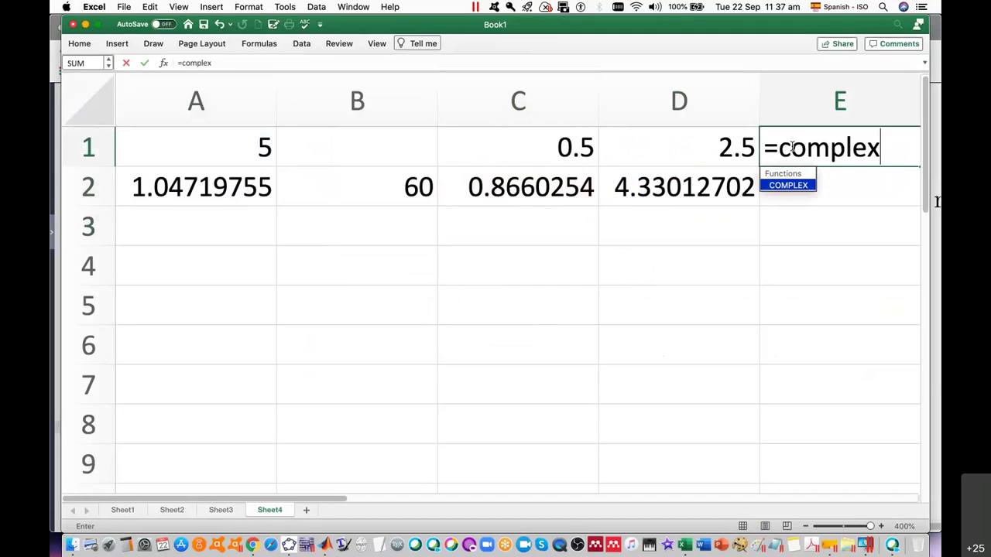
pyautogui.write('()')
pyautogui.click(718, 146)
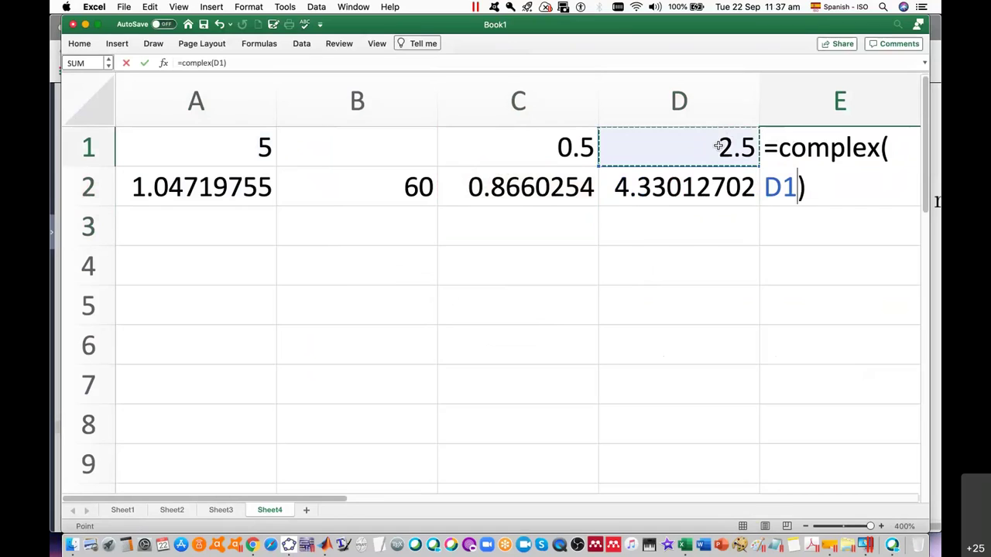
pyautogui.write(',')
pyautogui.click(707, 192)
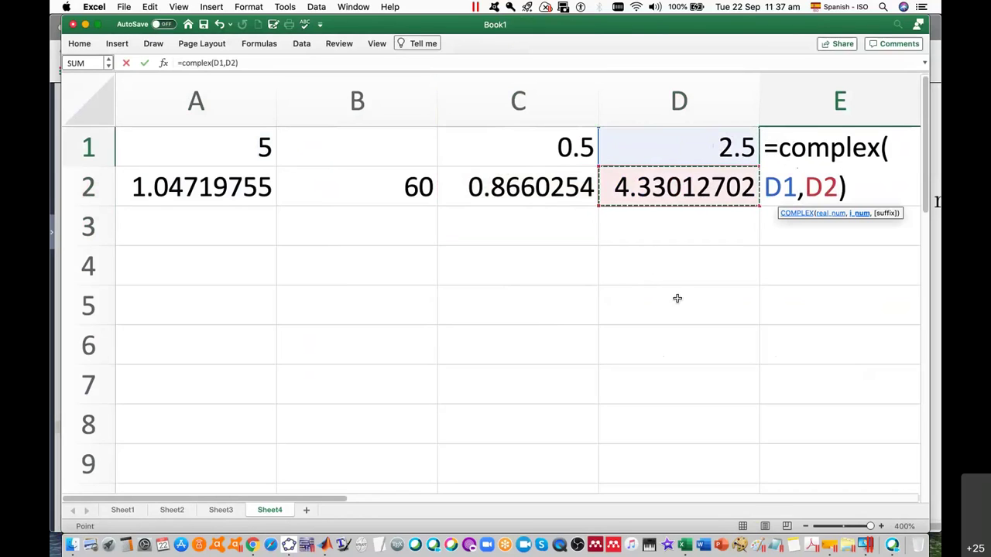
pyautogui.press('Return')
pyautogui.hscroll(2, 708, 340)
pyautogui.hscroll(2, 707, 340)
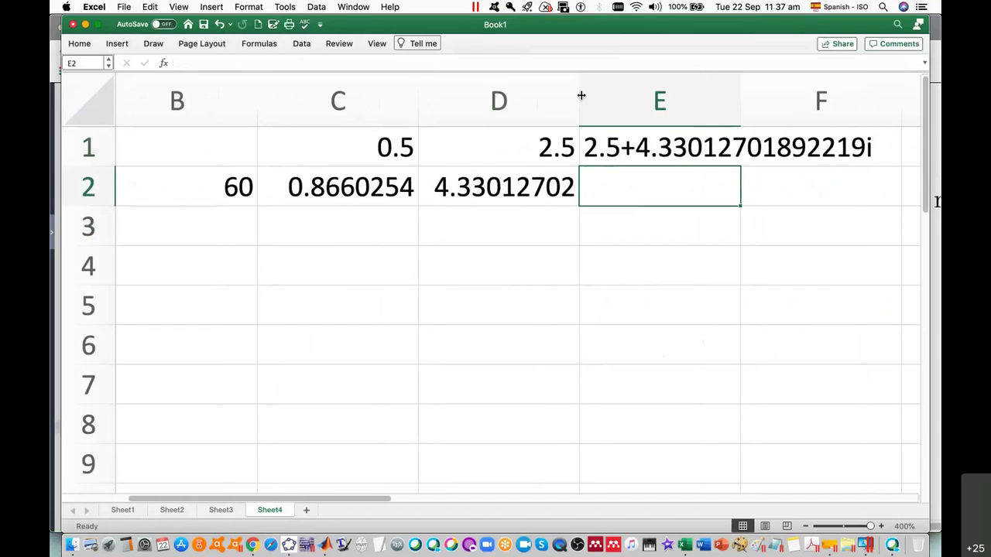
pyautogui.click(664, 144)
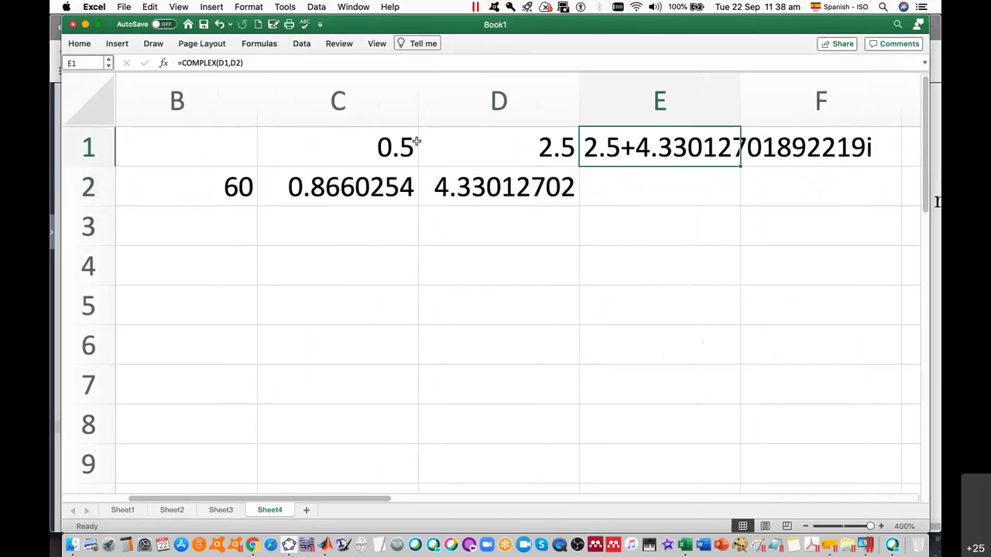
pyautogui.click(511, 191)
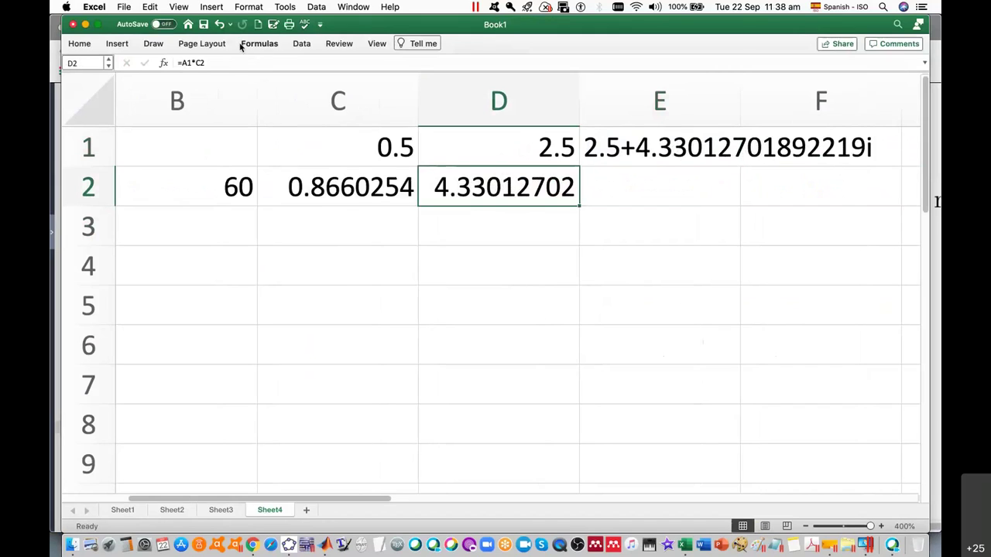
# Change D2 to =ROUND(A1*C2,3) so it shows 4.33, and widen column D.
pyautogui.click(179, 62)
pyautogui.write('r')
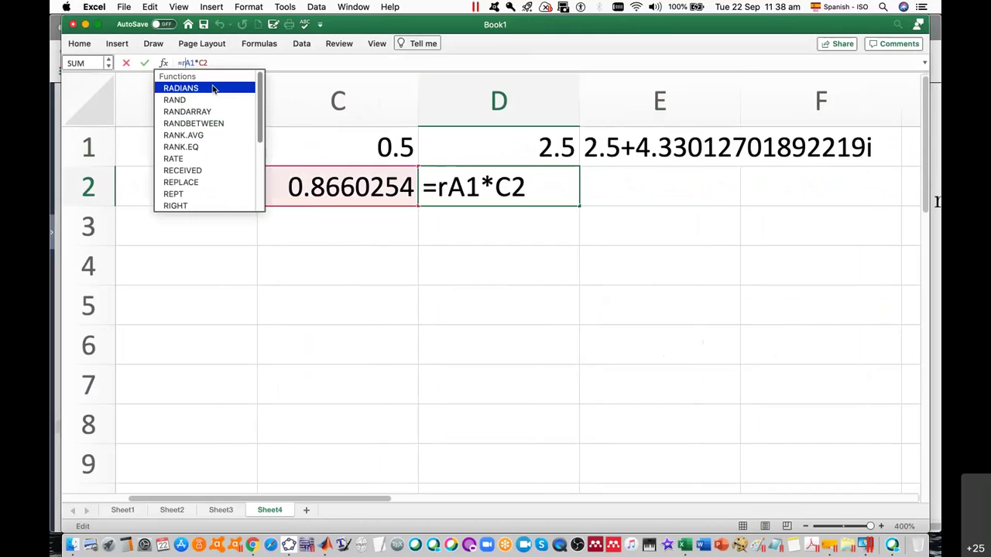
pyautogui.write('ound(A1*C2')
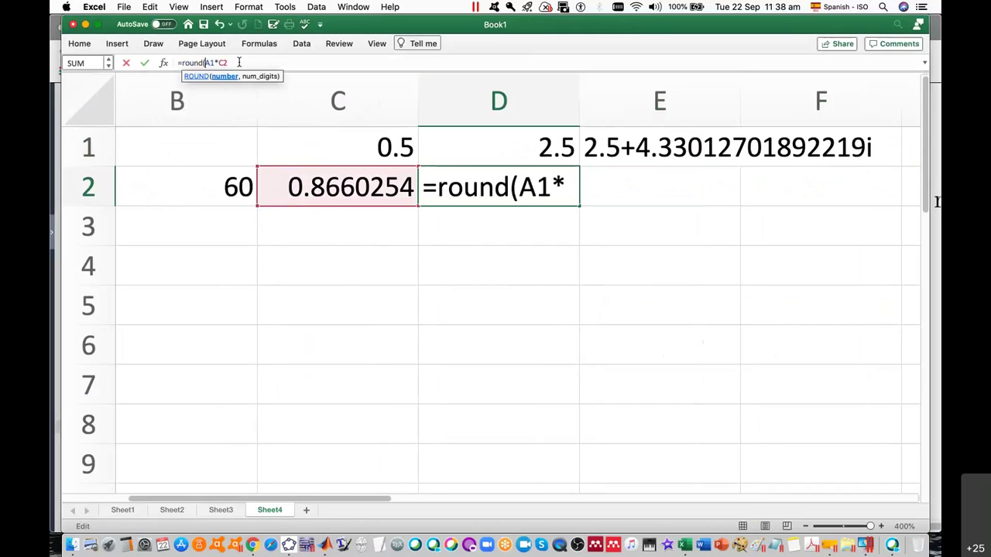
pyautogui.write(')')
pyautogui.press('Return')
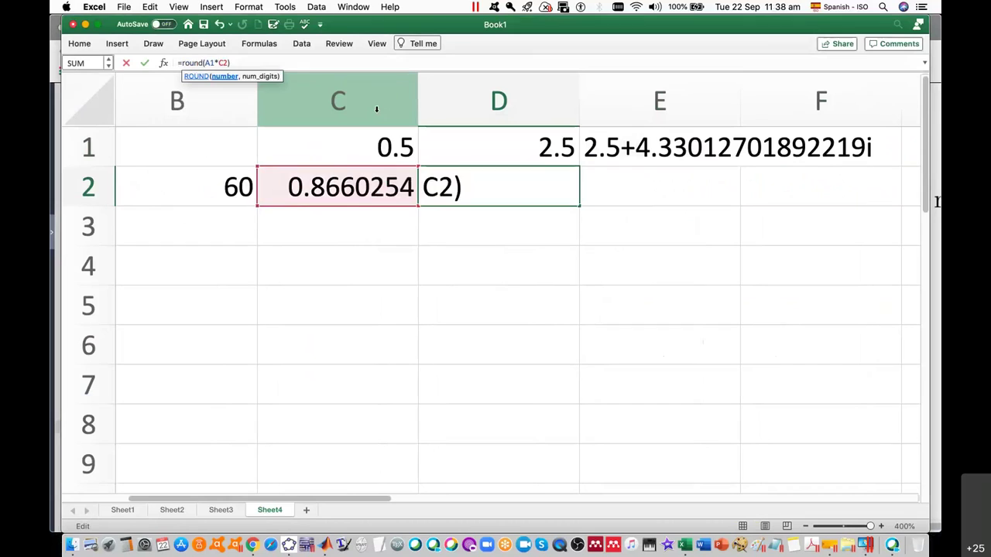
pyautogui.write(',3')
pyautogui.press('Return')
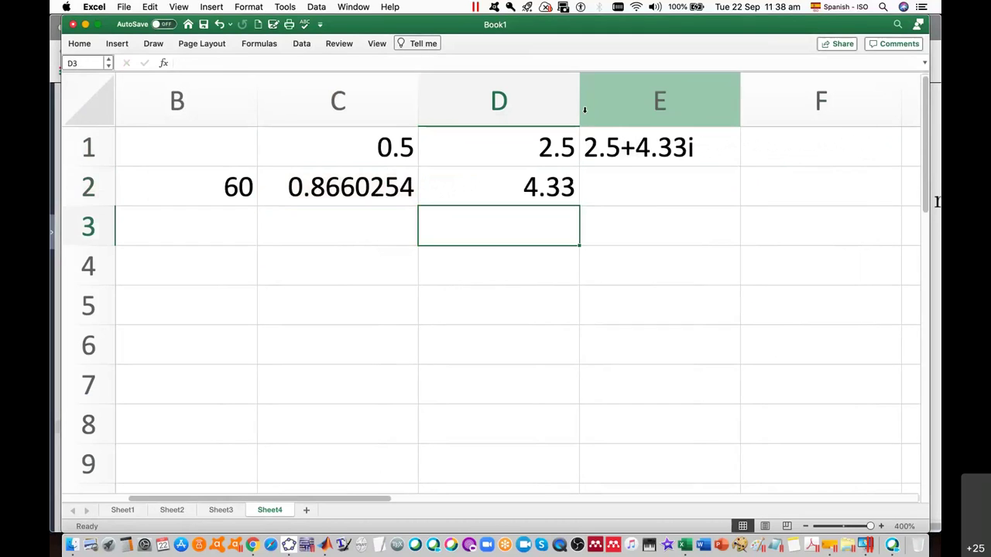
pyautogui.moveTo(578, 110); pyautogui.dragTo(601, 109)
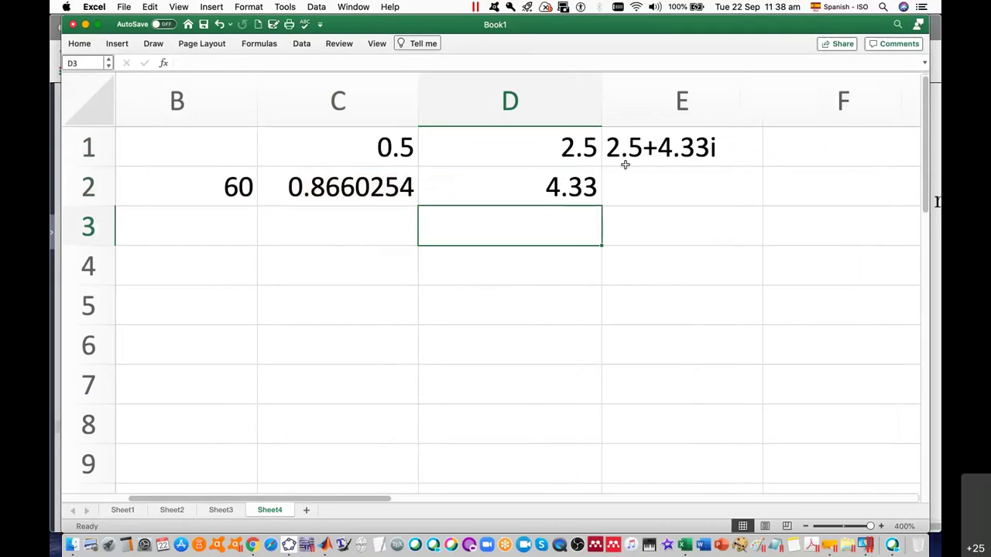
# Review the C2 and E1 formulas, with E1 now 2.5+4.33i, then bring MATLAB to the front.
pyautogui.click(364, 187)
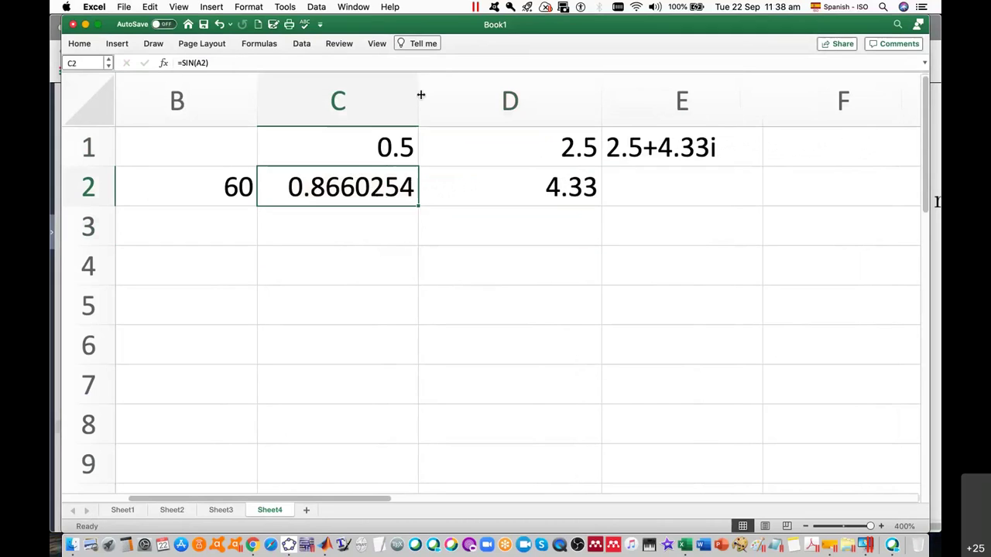
pyautogui.click(715, 147)
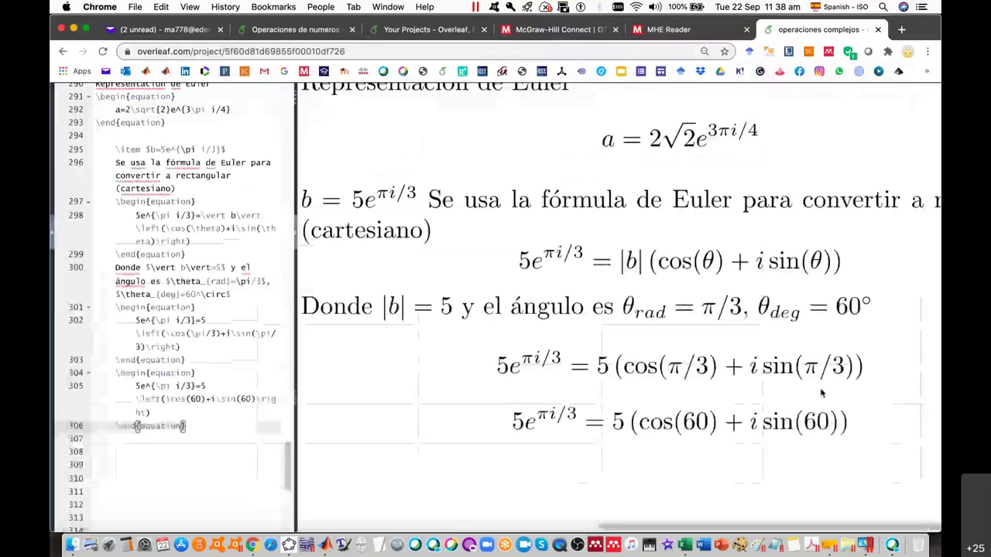
pyautogui.scroll(-1, 789, 478)
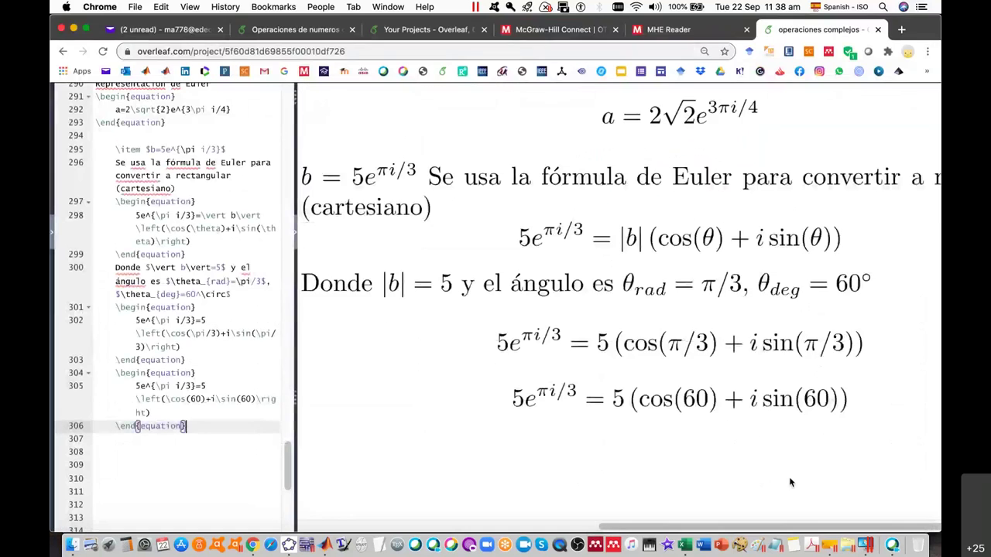
pyautogui.scroll(-2, 789, 478)
pyautogui.scroll(-1, 739, 391)
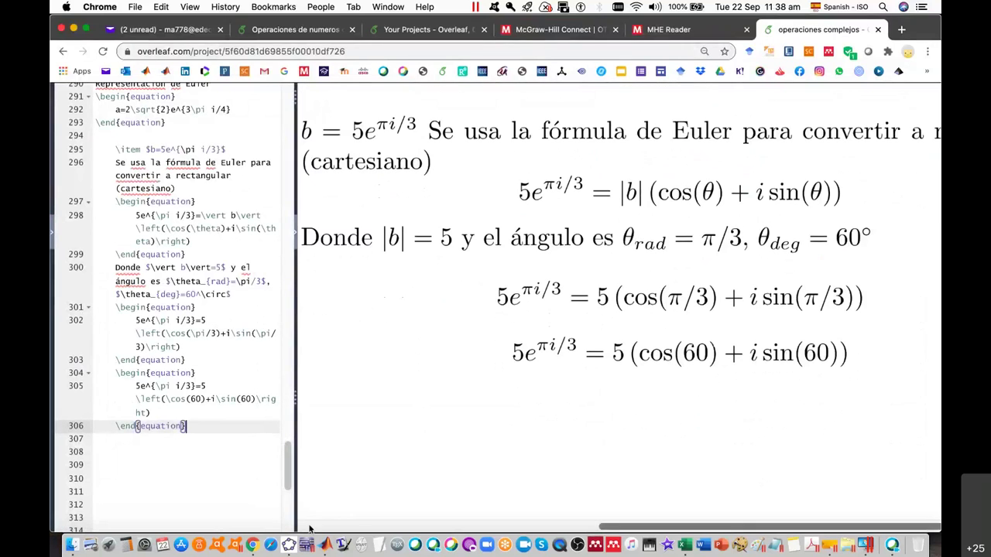
pyautogui.click(328, 545)
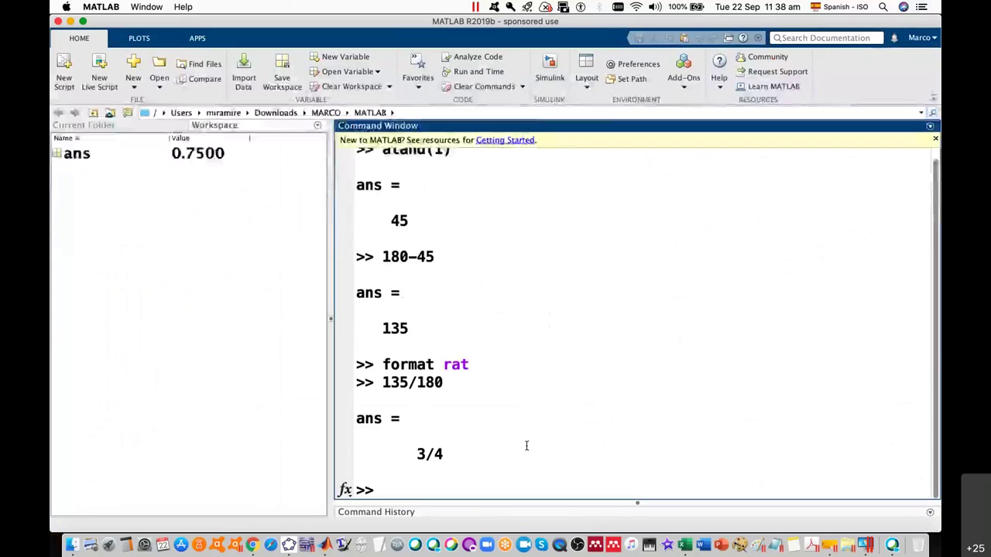
# Clear the command window and run 5*(cosd(60)+i*sind(60)), giving 5/2 + 1351/312i.
pyautogui.write('clc')
pyautogui.press('Return')
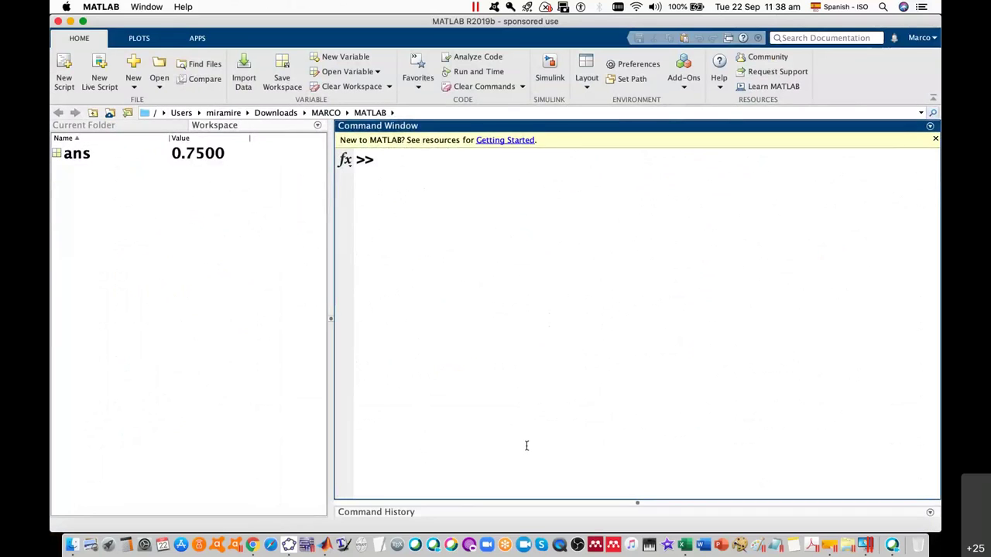
pyautogui.write('5')
pyautogui.write('*()')
pyautogui.press('Left')
pyautogui.write('cosd')
pyautogui.write('(')
pyautogui.press('Left')
pyautogui.write('d')
pyautogui.press('Right')
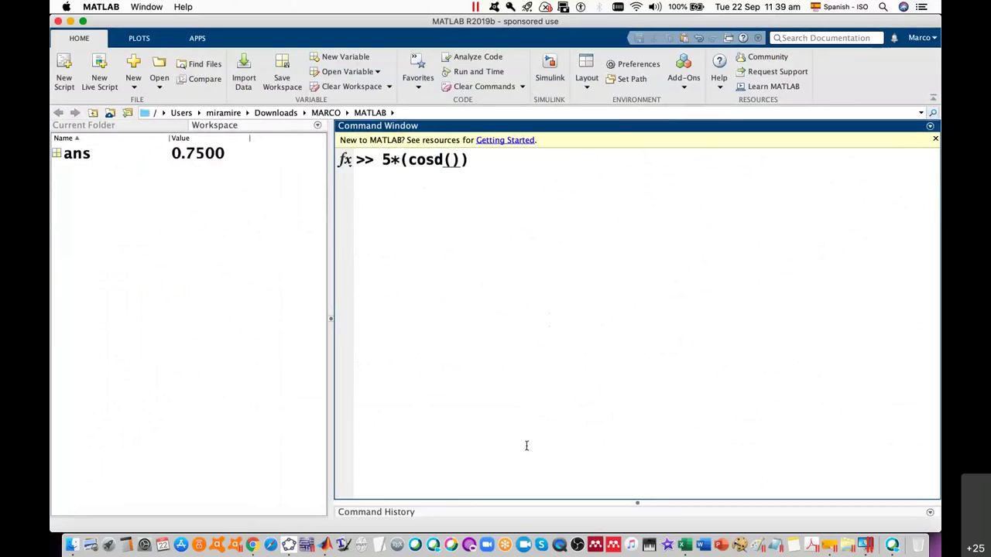
pyautogui.write('60')
pyautogui.press('Right')
pyautogui.write('+')
pyautogui.write('i*')
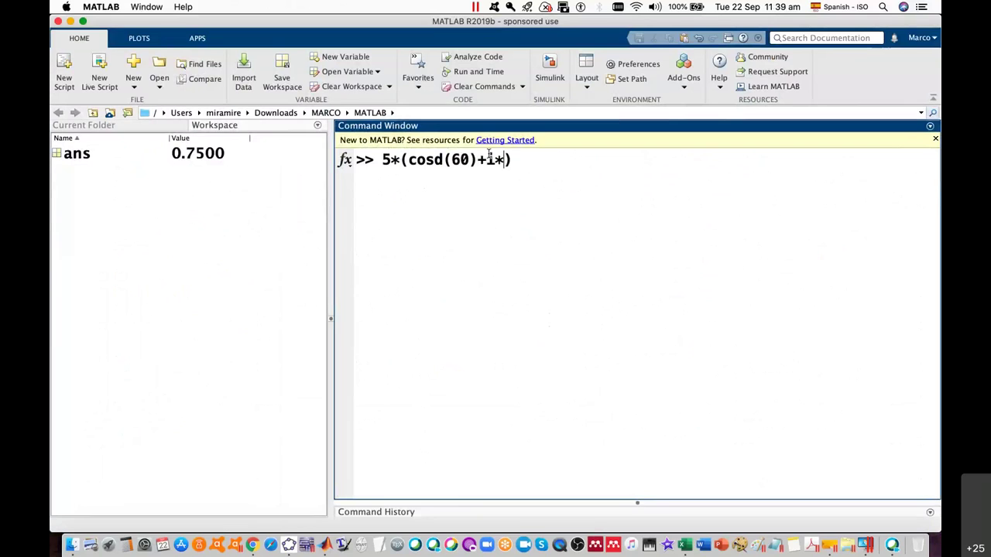
pyautogui.write('sind(60')
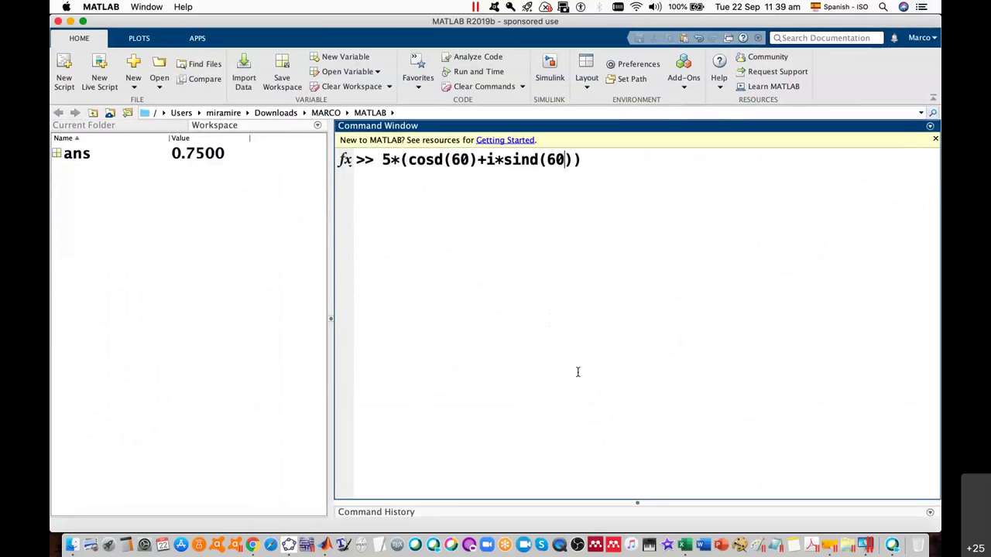
pyautogui.press('Return')
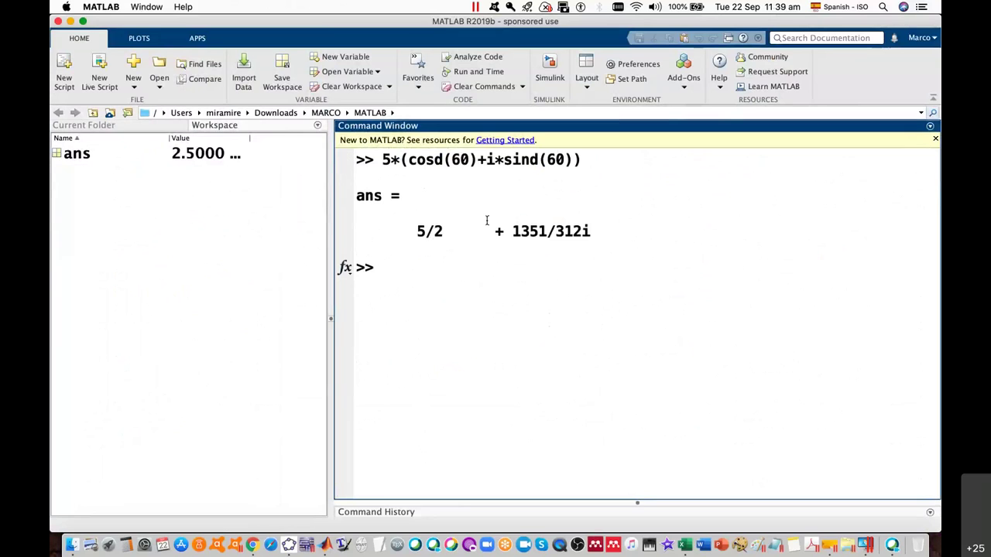
# Switch to format short and rerun the calculation to get 2.5000 + 4.3301i.
pyautogui.write('format short')
pyautogui.press('Return')
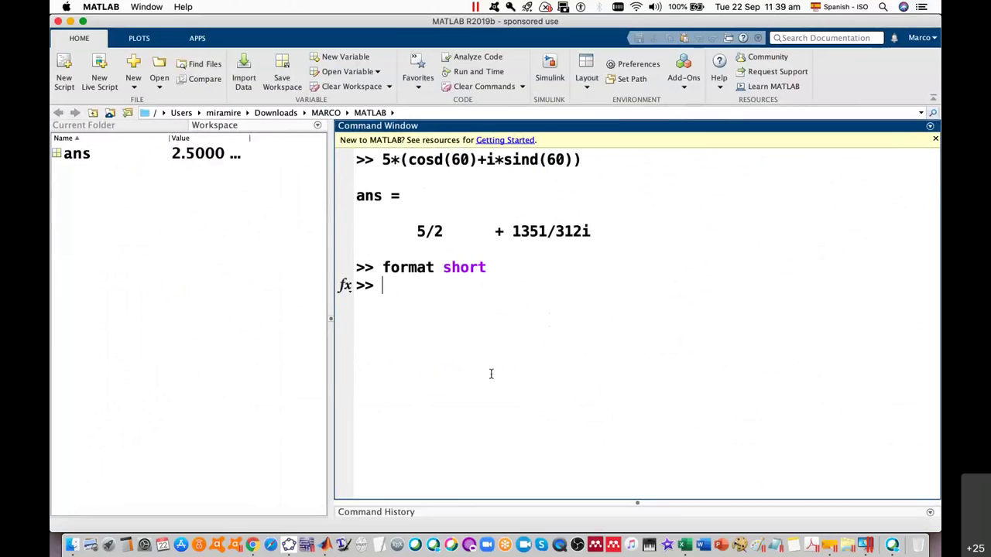
pyautogui.press('Up')
pyautogui.press('Up')
pyautogui.press('Return')
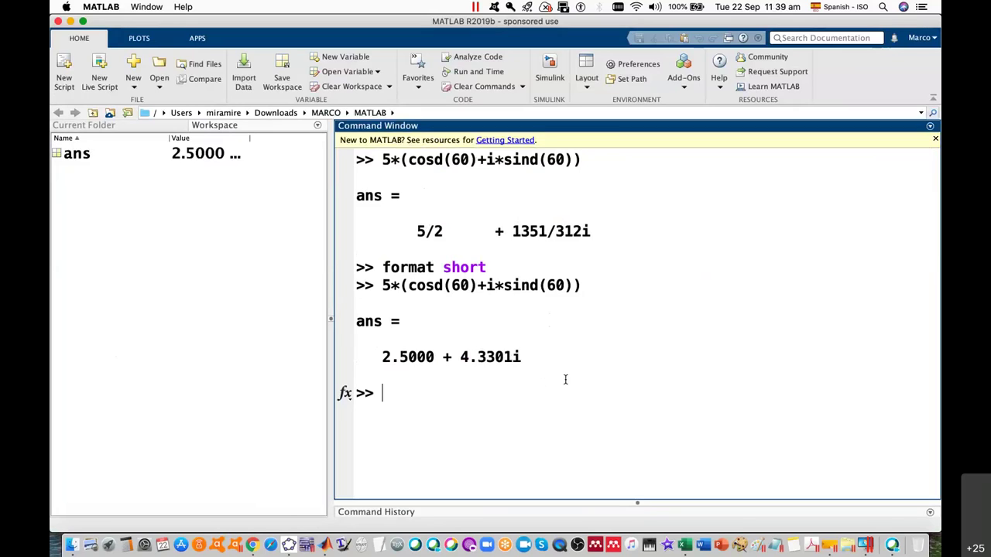
pyautogui.press('super+Tab')
pyautogui.press('super+Tab')
pyautogui.press('super+Tab')
pyautogui.press('super+Tab')
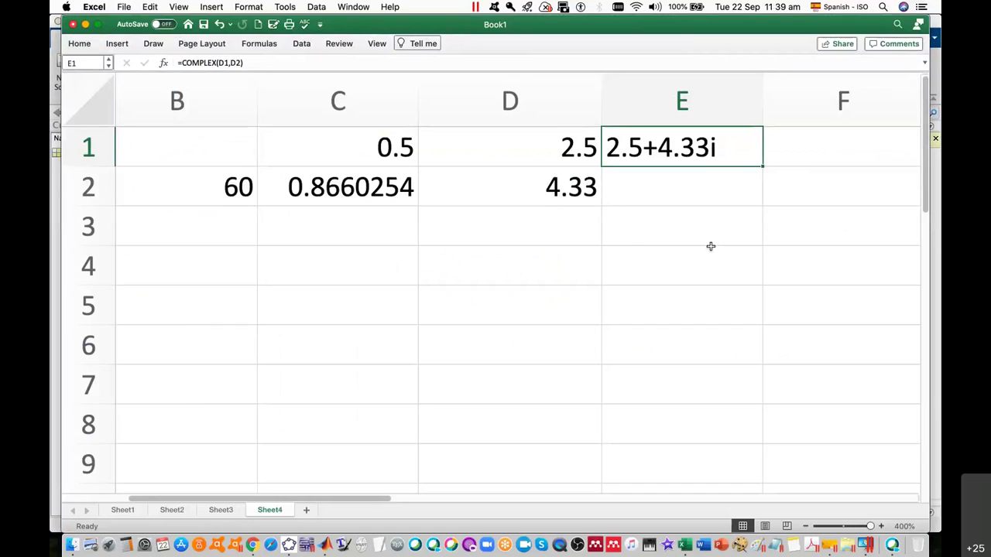
# Append =2.5+4.33i to the cos(60) equation and check the result in the PDF preview.
pyautogui.press('super+Tab')
pyautogui.press('super+Tab')
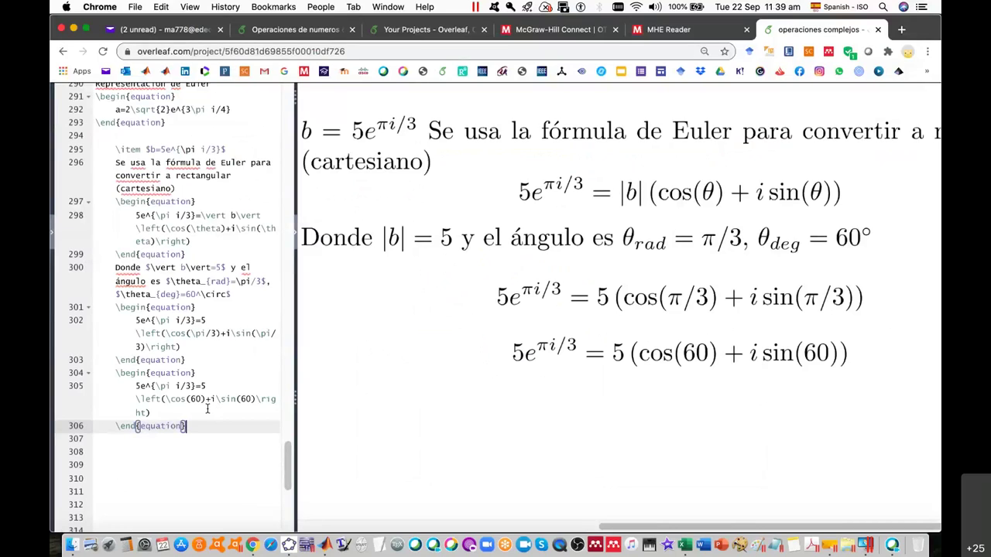
pyautogui.click(208, 409)
pyautogui.write('=')
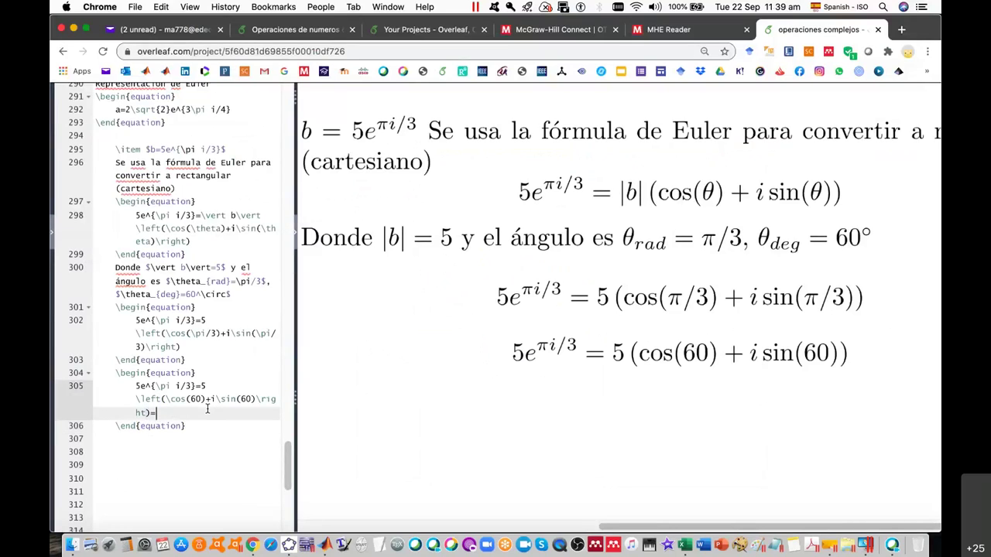
pyautogui.write('2.5+4.33')
pyautogui.write('i')
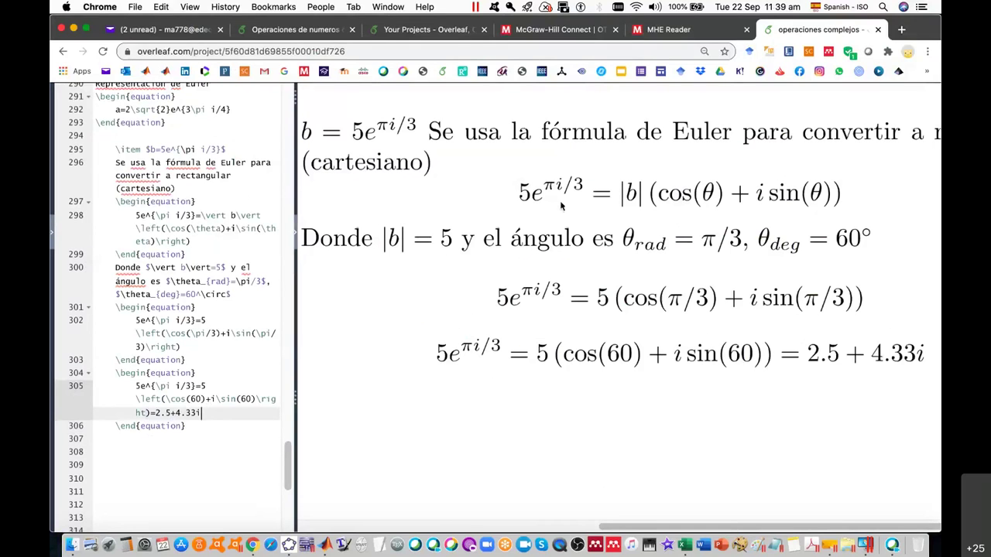
pyautogui.scroll(1, 513, 318)
pyautogui.scroll(1, 517, 323)
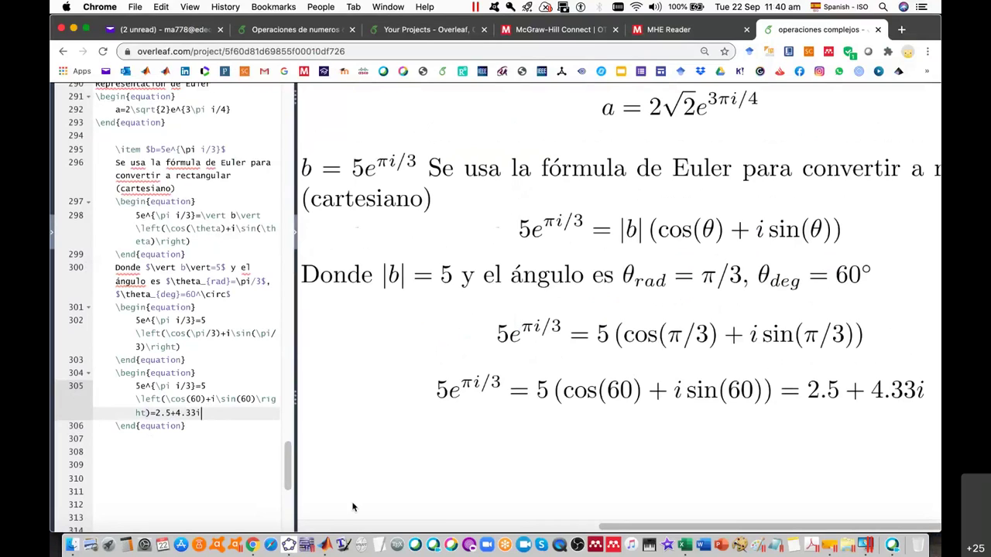
# Start a new blank GeoGebra construction, discarding the old one without saving.
pyautogui.click(288, 544)
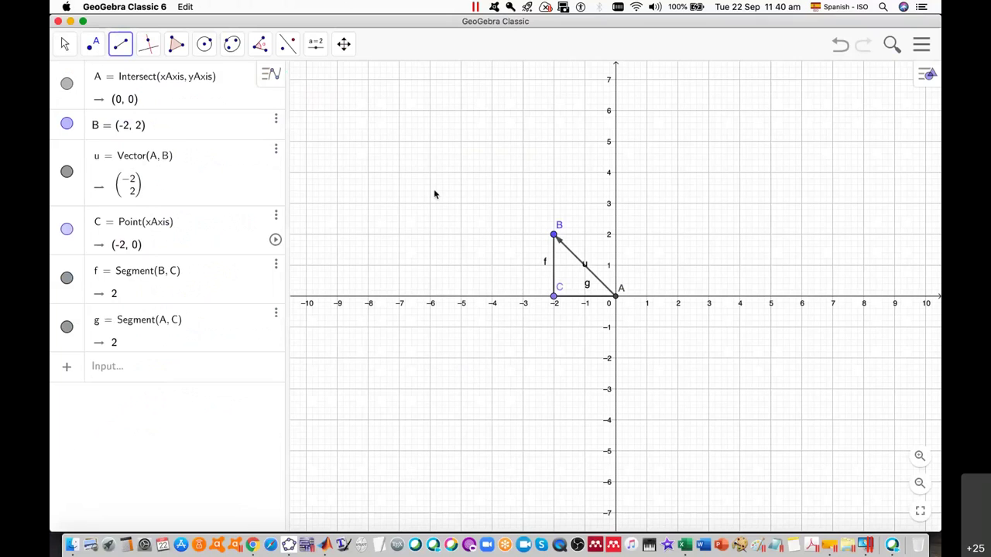
pyautogui.click(921, 44)
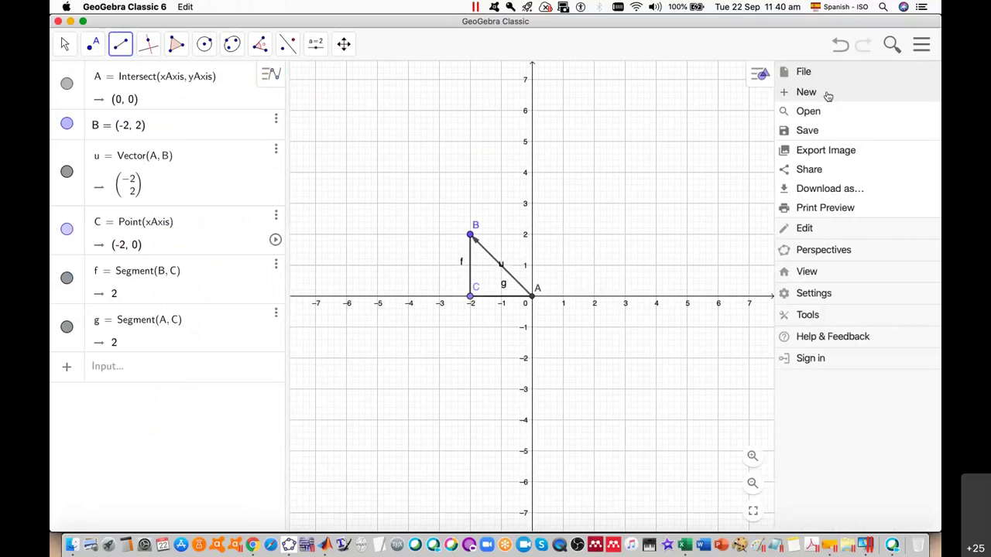
pyautogui.click(809, 92)
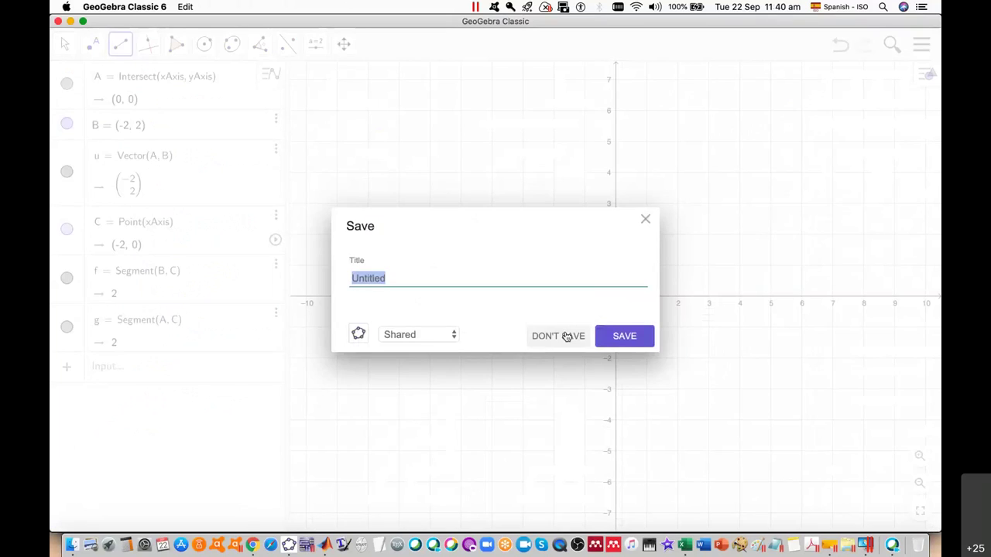
pyautogui.click(566, 336)
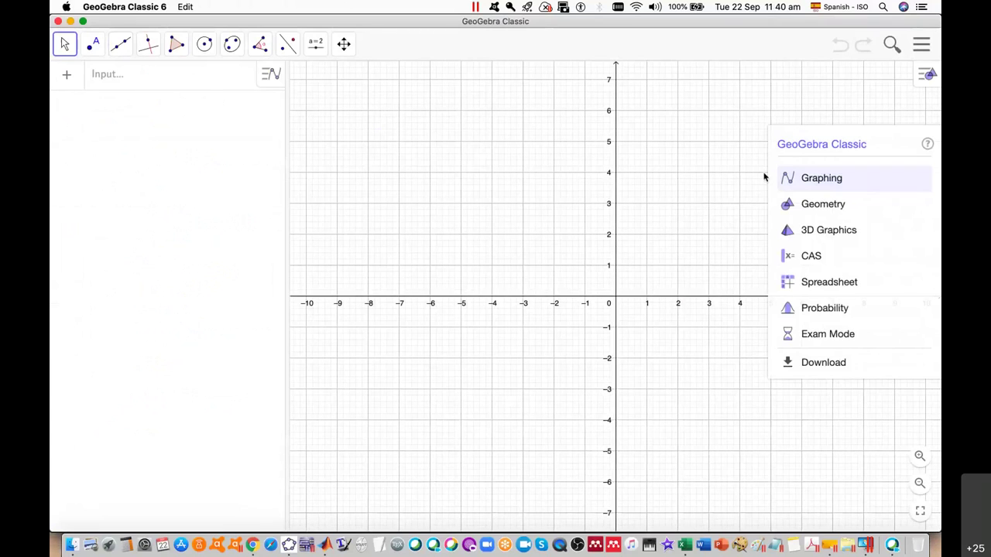
pyautogui.click(624, 258)
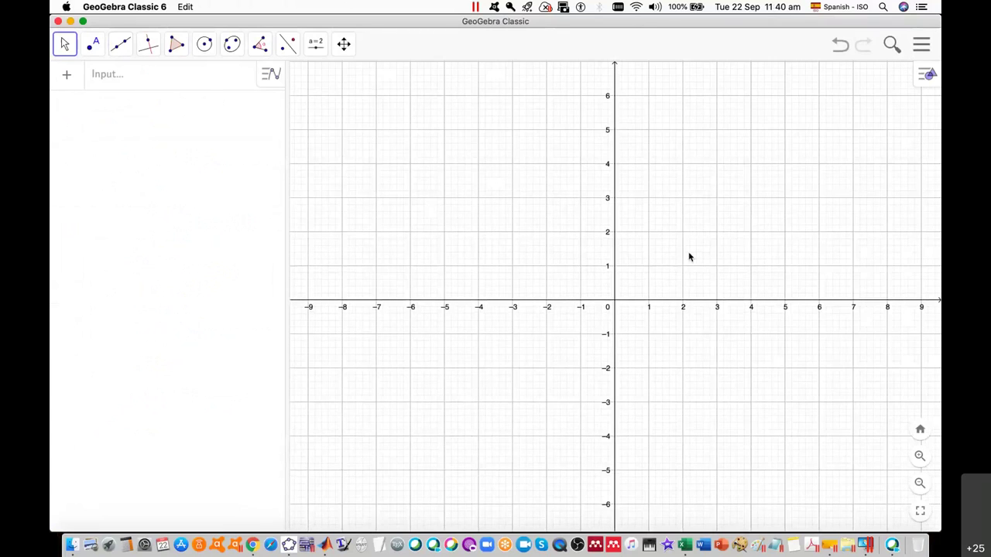
# Draw circle c centred at origin A and passing through point B at (0, 5).
pyautogui.click(204, 44)
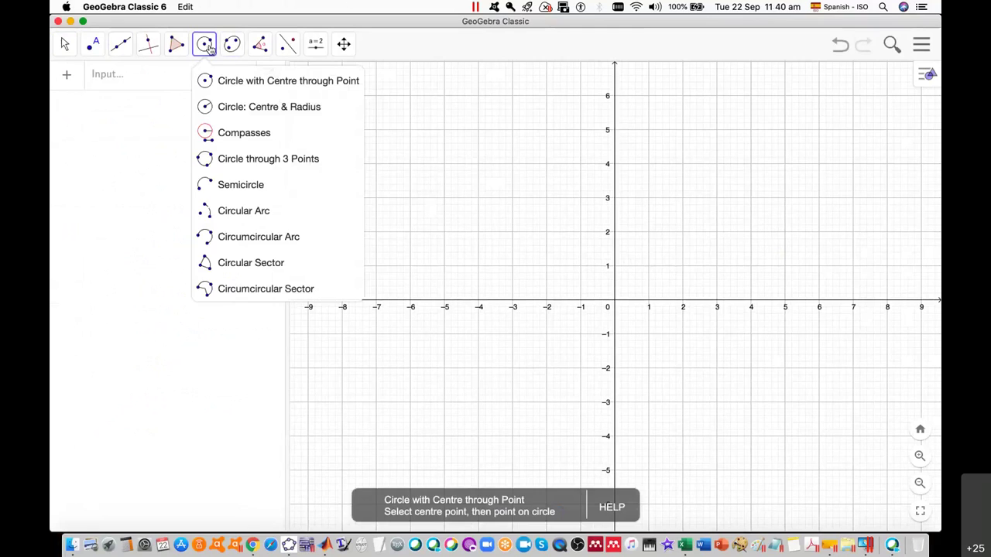
pyautogui.click(251, 81)
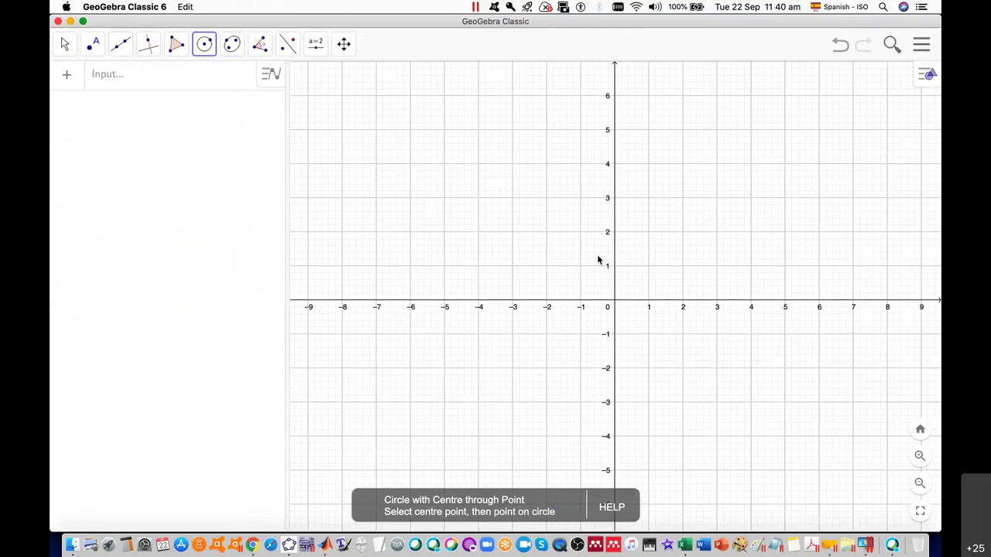
pyautogui.click(617, 301)
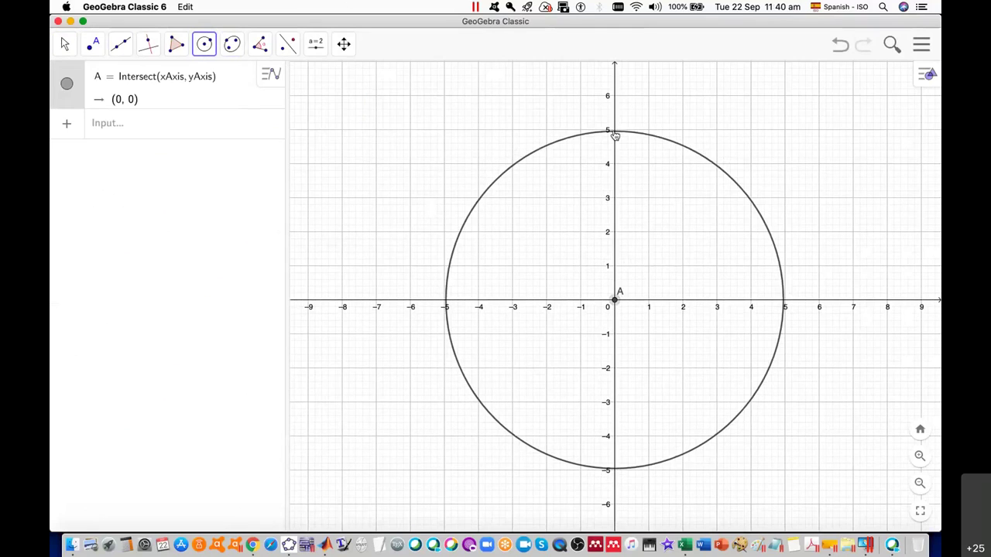
pyautogui.click(616, 131)
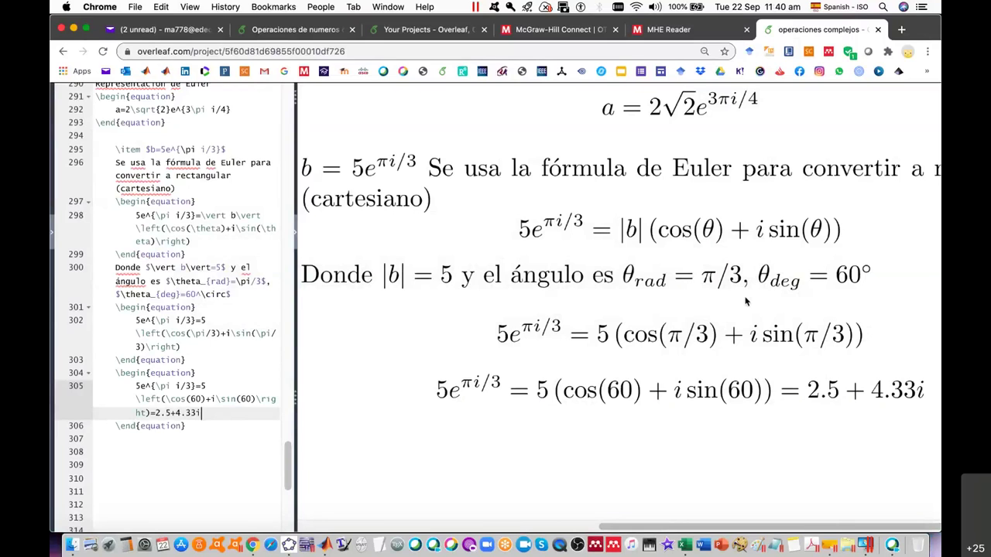
# Return from the reviewed Overleaf equations to the GeoGebra radius-5 circle.
pyautogui.press('super+Tab')
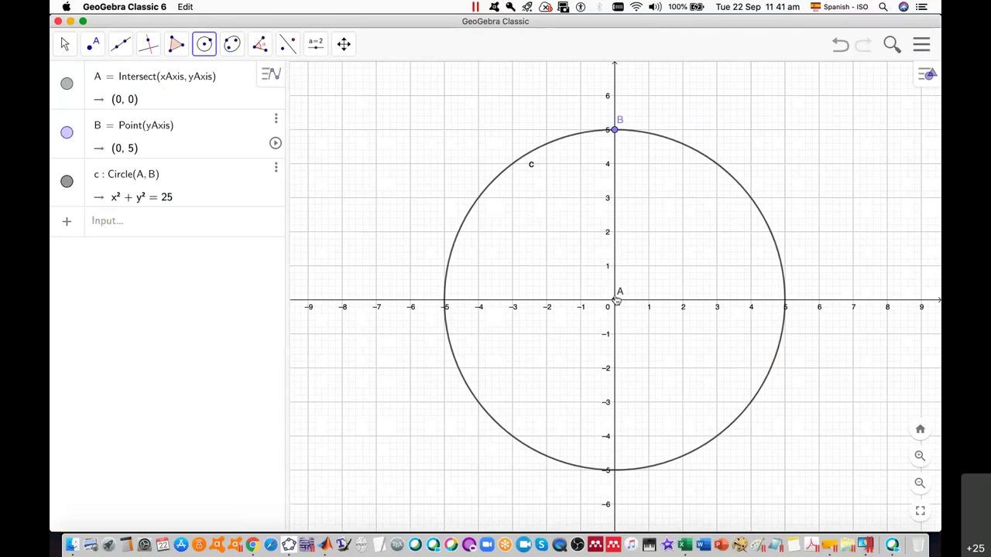
pyautogui.click(263, 47)
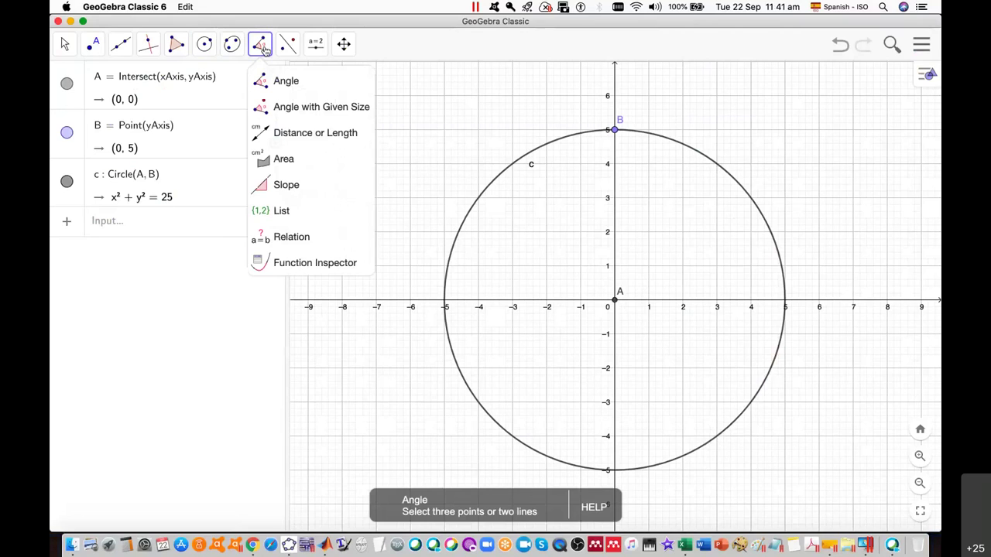
pyautogui.click(304, 106)
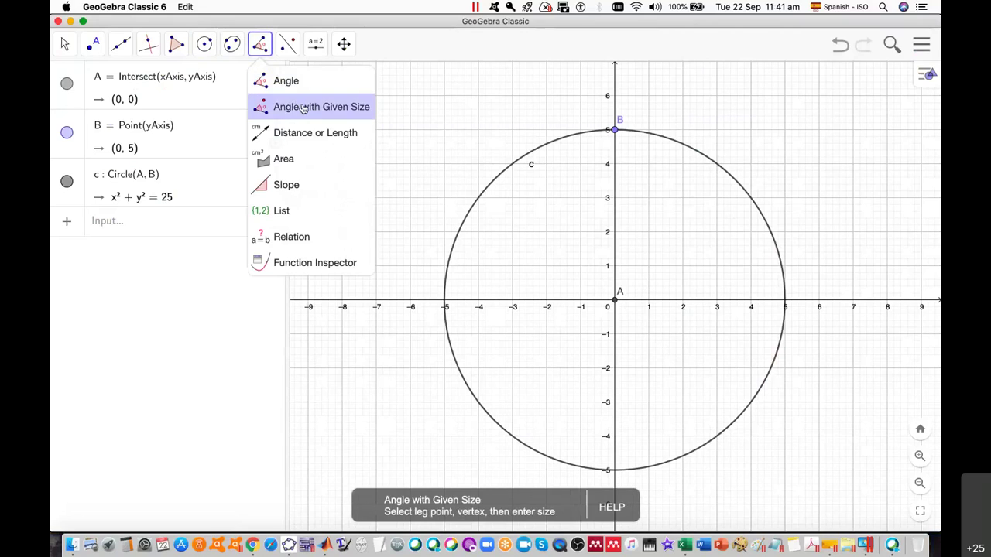
pyautogui.click(615, 300)
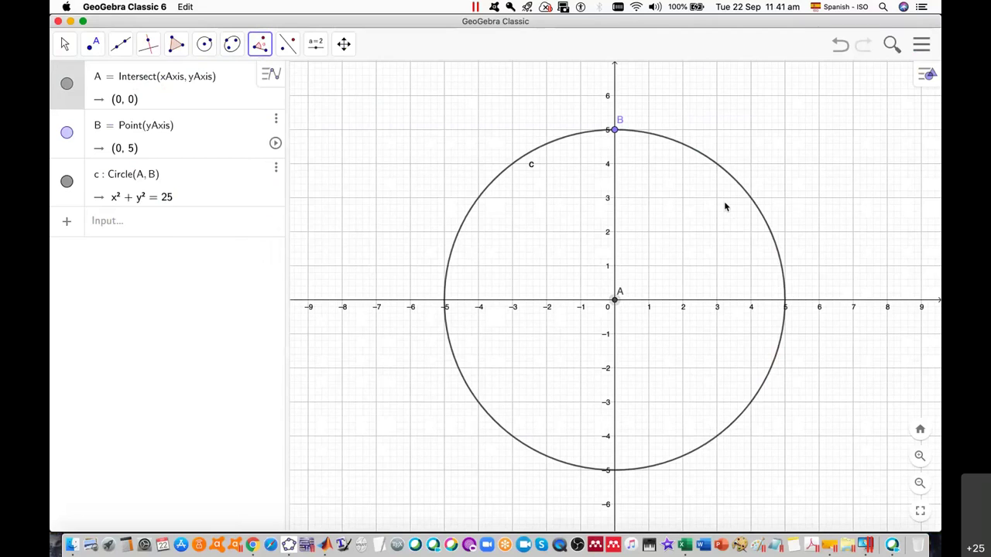
pyautogui.click(777, 300)
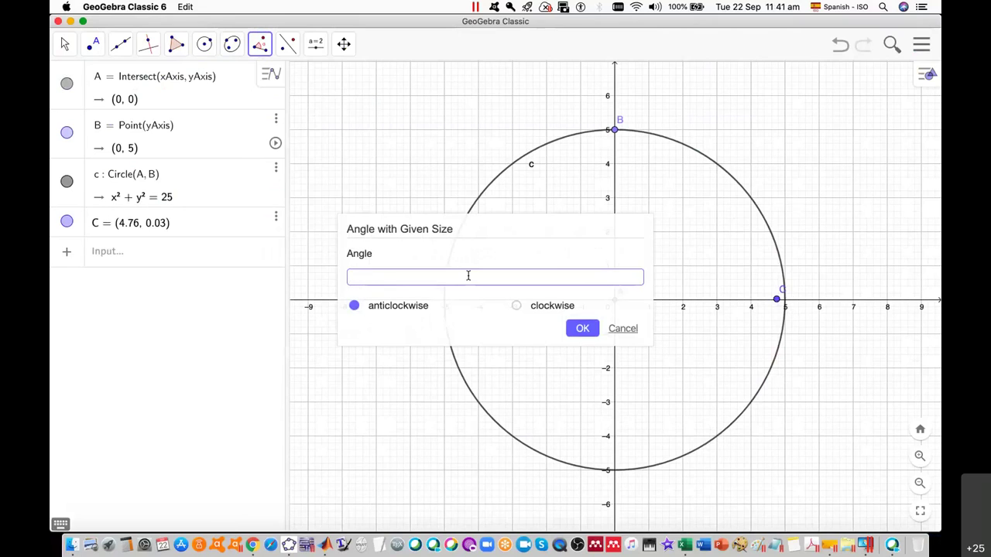
pyautogui.write('60°')
pyautogui.click(582, 329)
pyautogui.click(581, 330)
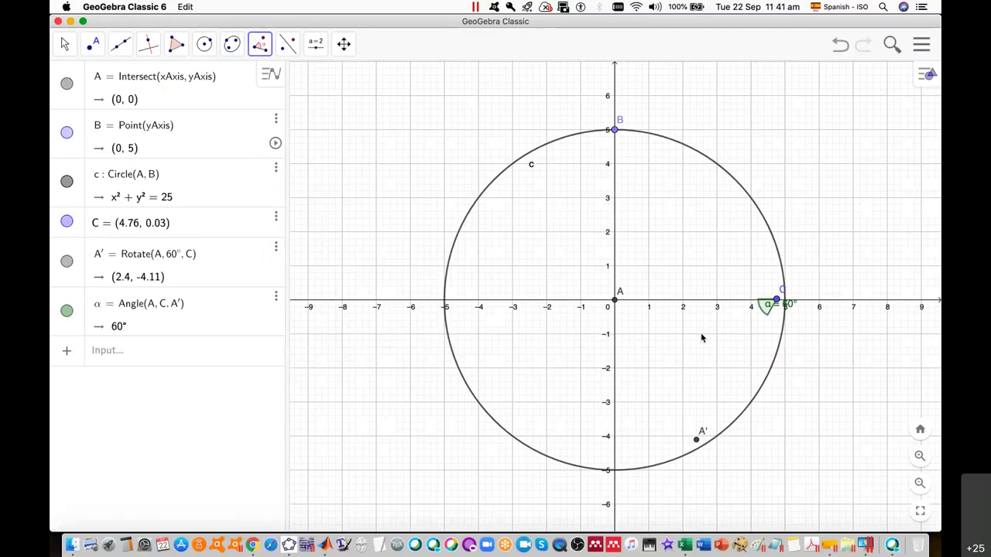
pyautogui.click(769, 308)
pyautogui.press('Delete')
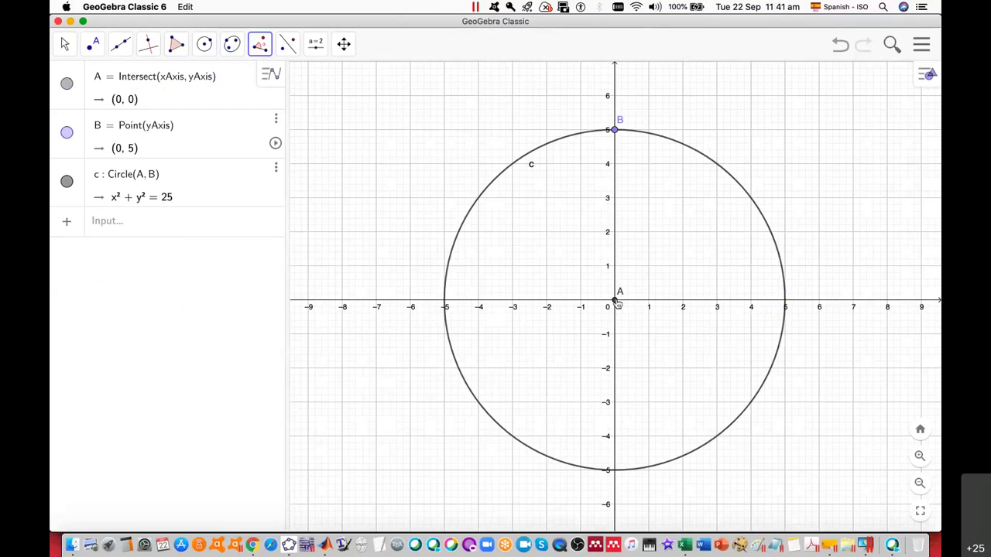
# Create a 60° anticlockwise angle α at origin A from x-axis point C, then select C′.
pyautogui.click(262, 45)
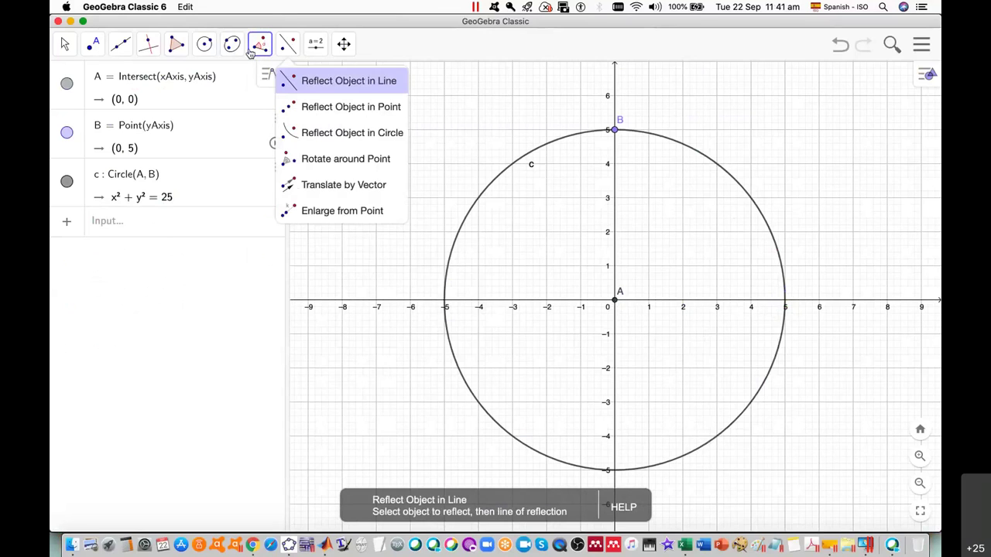
pyautogui.click(279, 108)
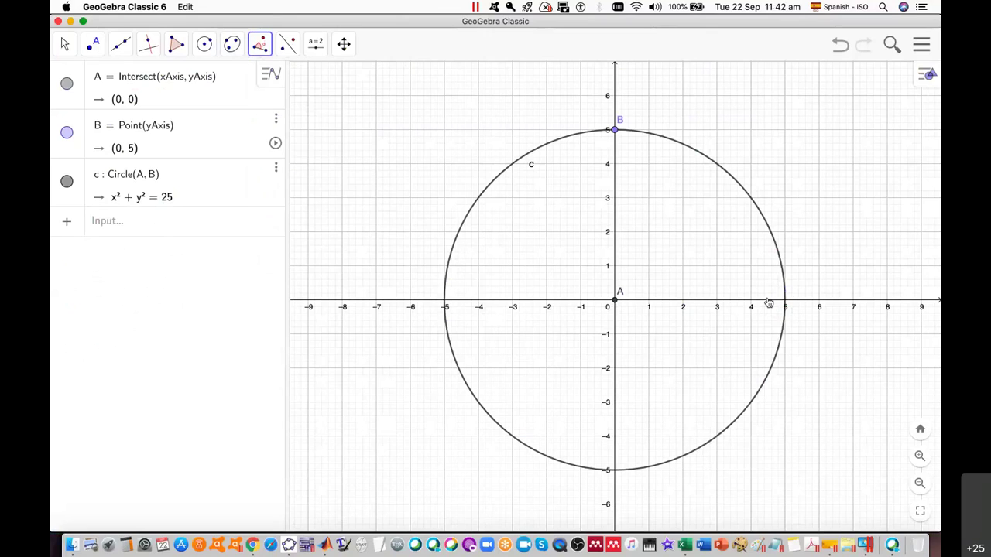
pyautogui.click(766, 299)
pyautogui.click(616, 300)
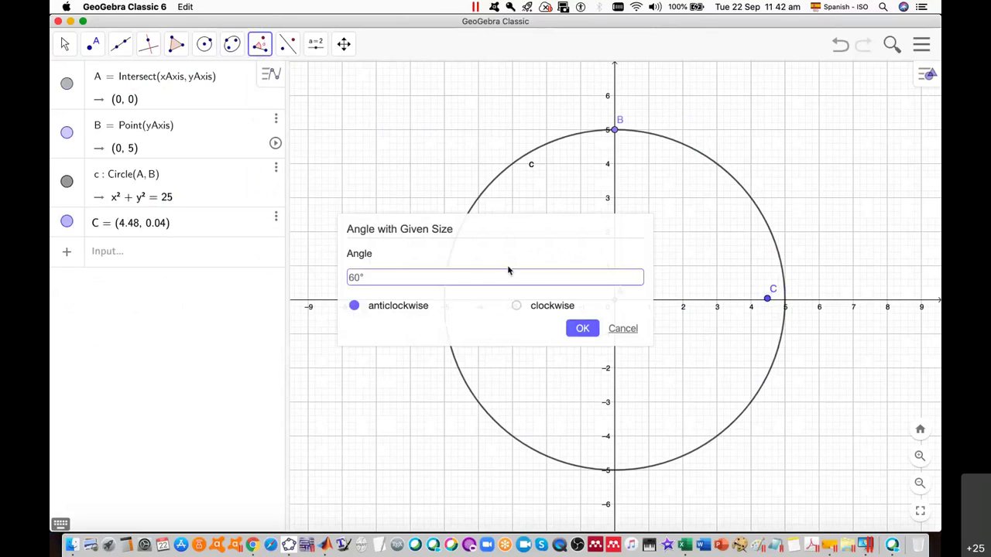
pyautogui.click(572, 326)
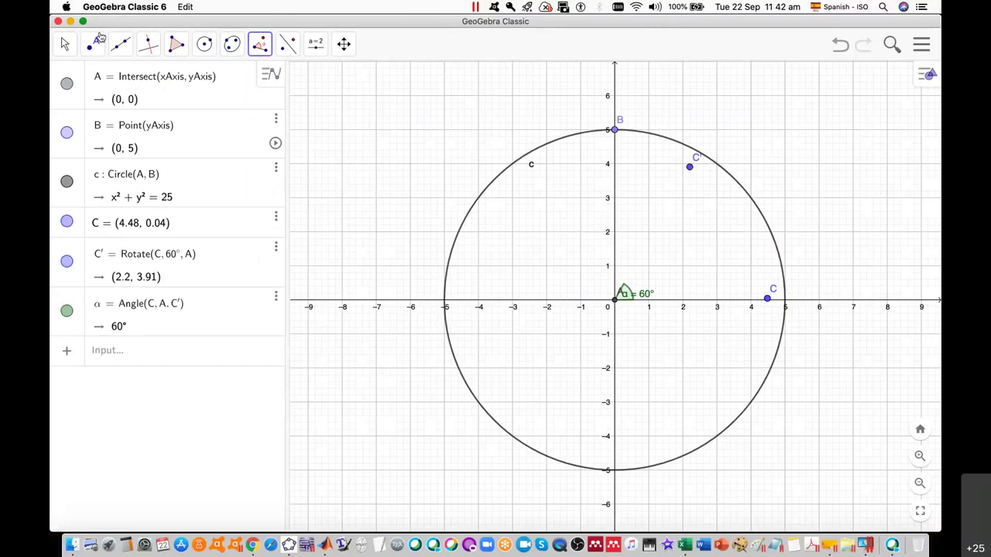
pyautogui.click(65, 43)
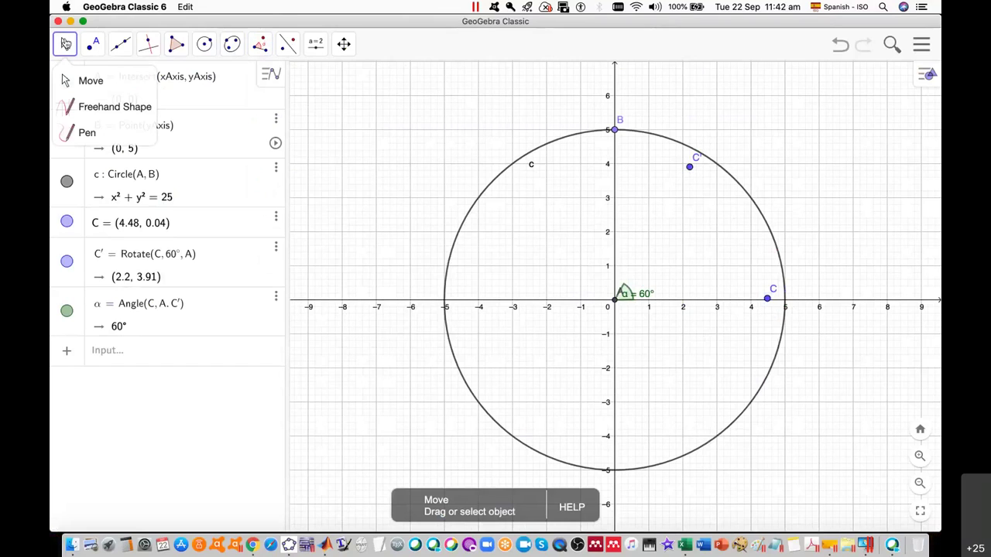
pyautogui.click(690, 168)
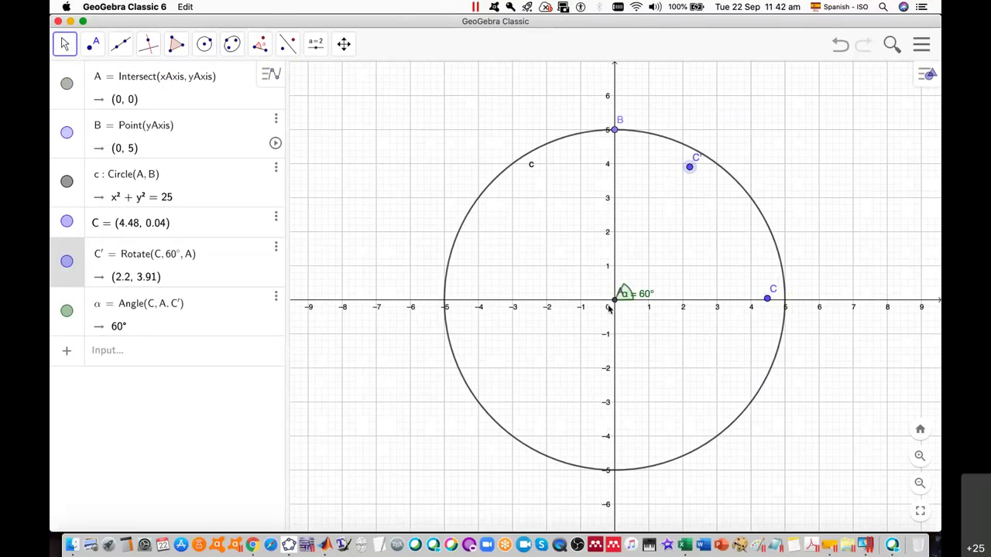
# Draw vector u from origin A to point D on the circle at 60°.
pyautogui.click(123, 46)
pyautogui.click(158, 215)
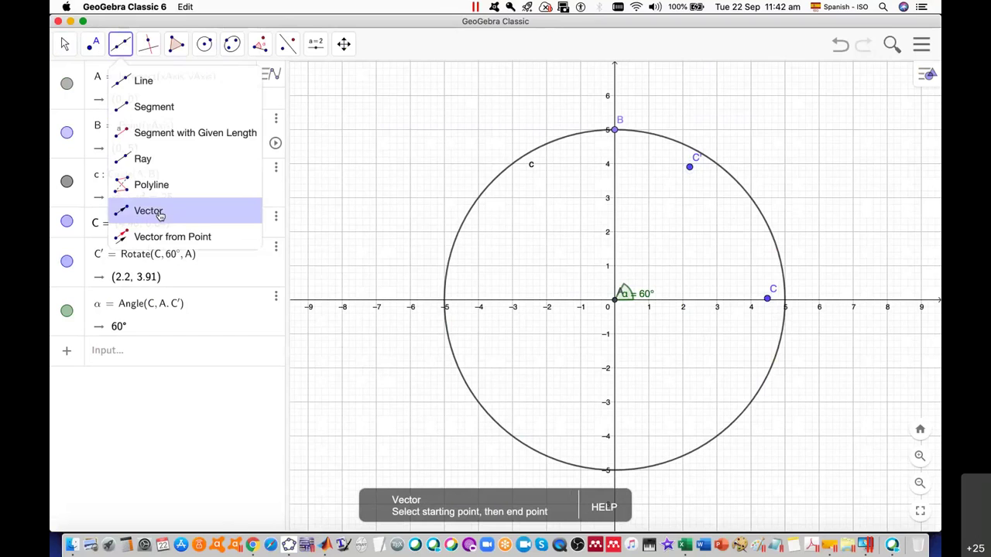
pyautogui.click(614, 301)
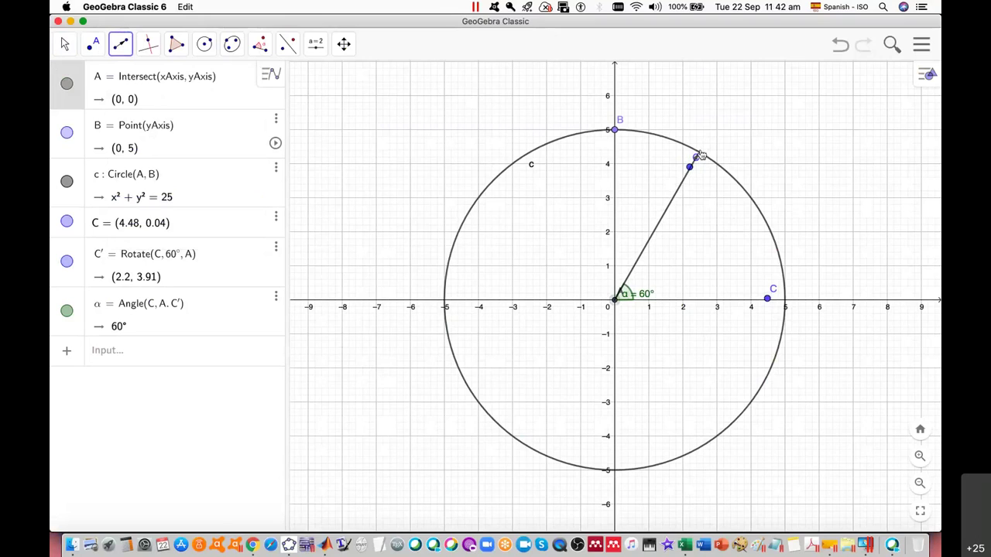
pyautogui.click(699, 155)
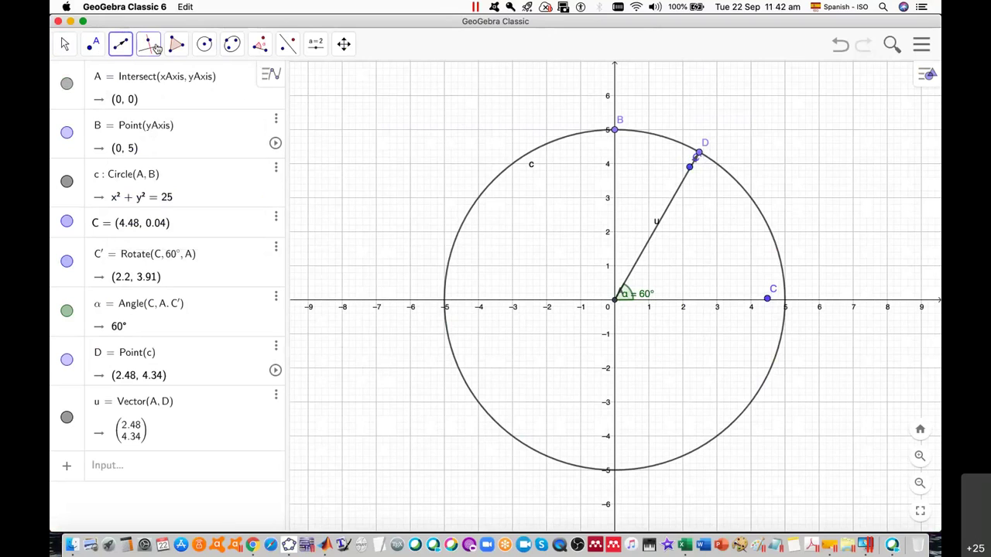
# Add segments from D down to the x-axis and back to A, forming a right triangle.
pyautogui.click(128, 48)
pyautogui.click(124, 106)
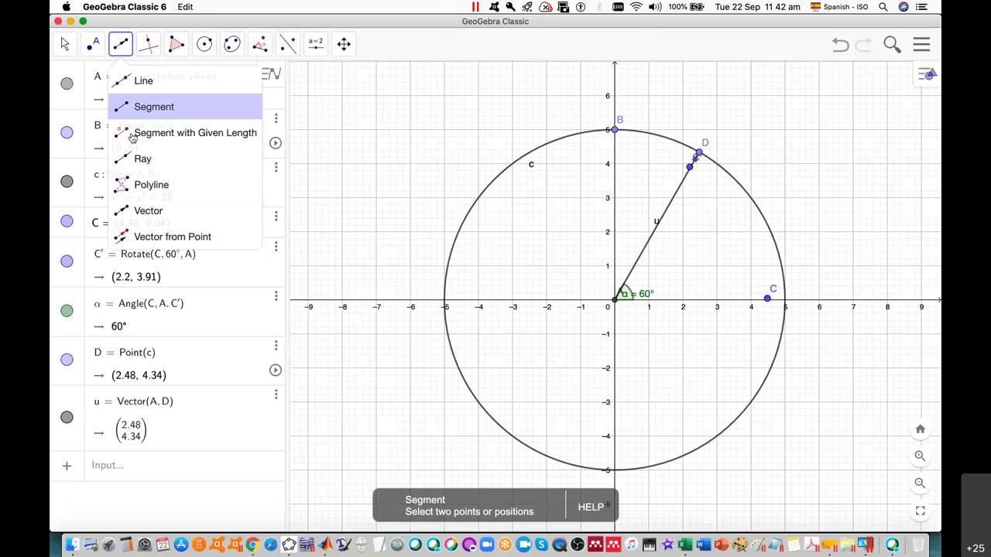
pyautogui.click(699, 152)
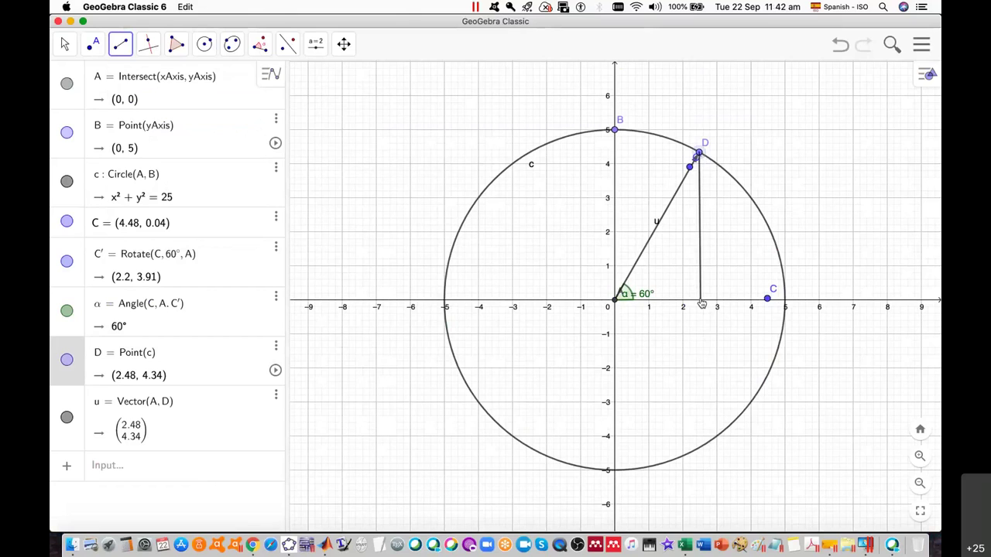
pyautogui.click(700, 300)
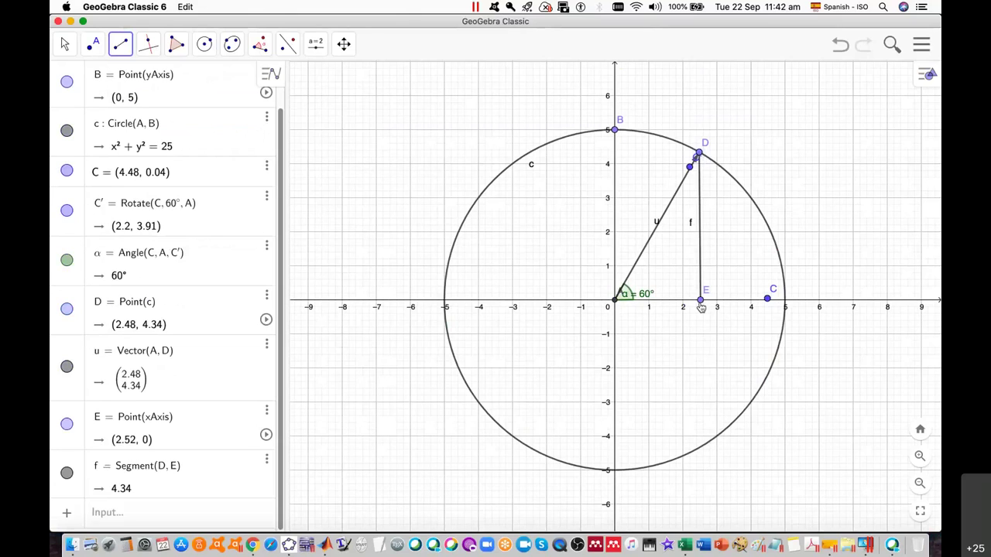
pyautogui.click(617, 303)
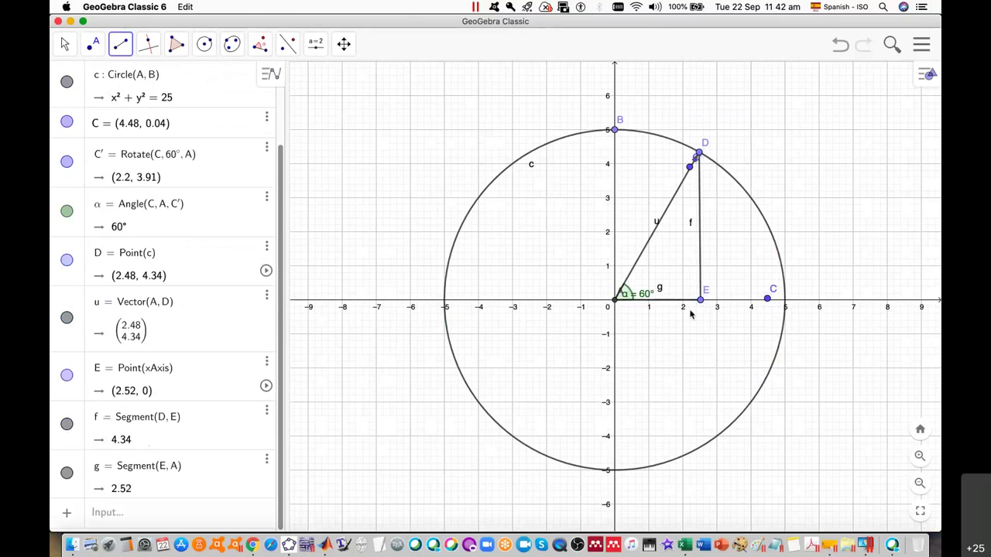
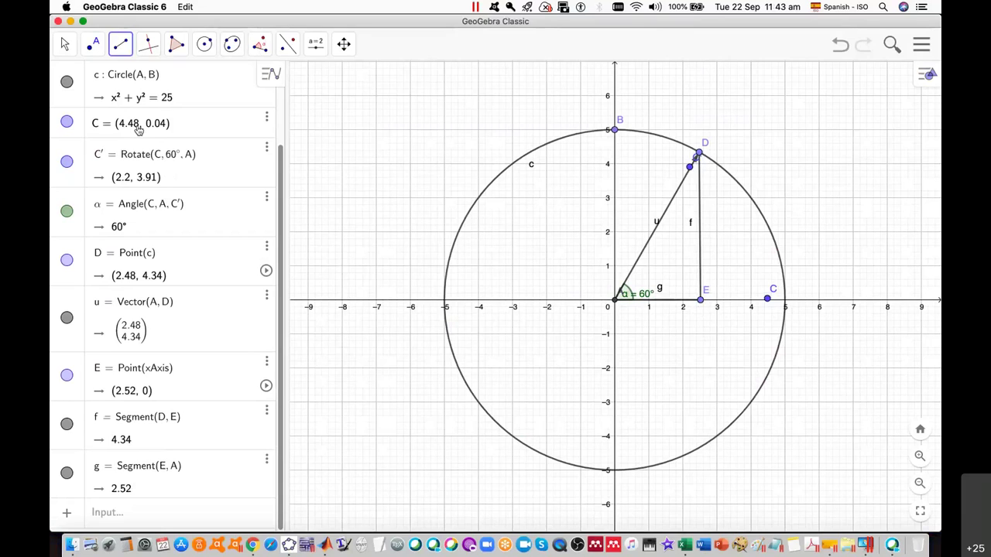
# Back in Overleaf, start a new \item line below item b's last equation, 5e^{πi/3} = 2.5 + 4.33i.
pyautogui.scroll(2, 184, 130)
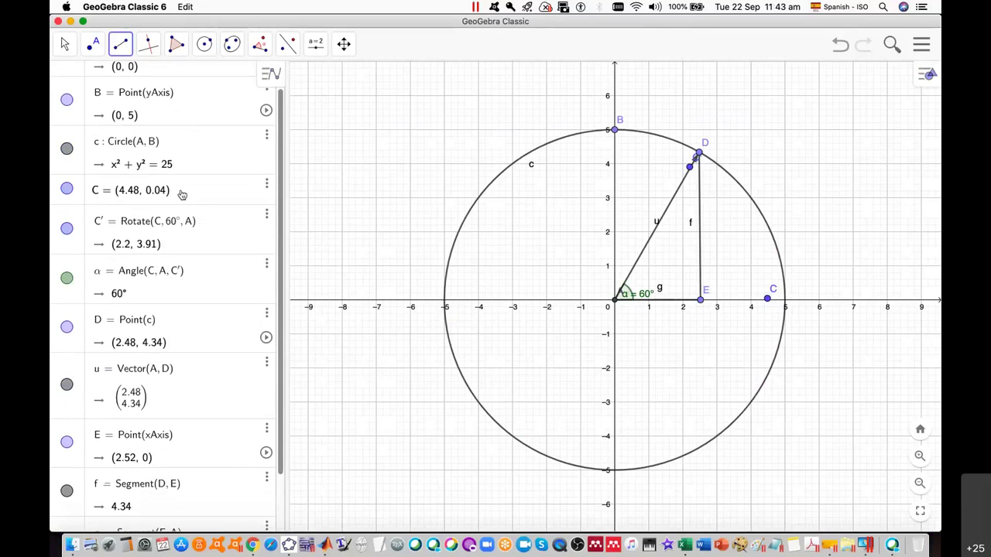
pyautogui.scroll(-1, 182, 194)
pyautogui.scroll(-2, 181, 194)
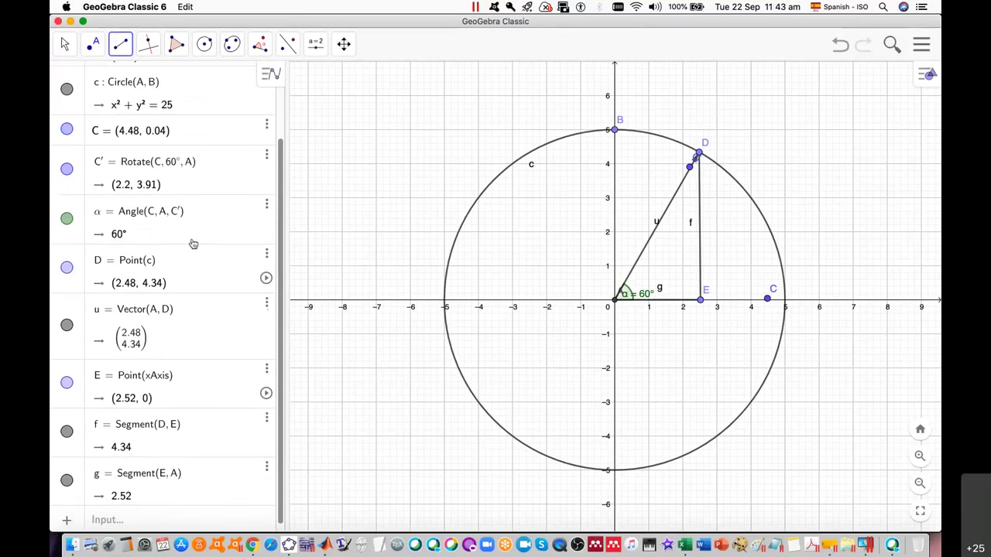
pyautogui.scroll(-1, 193, 242)
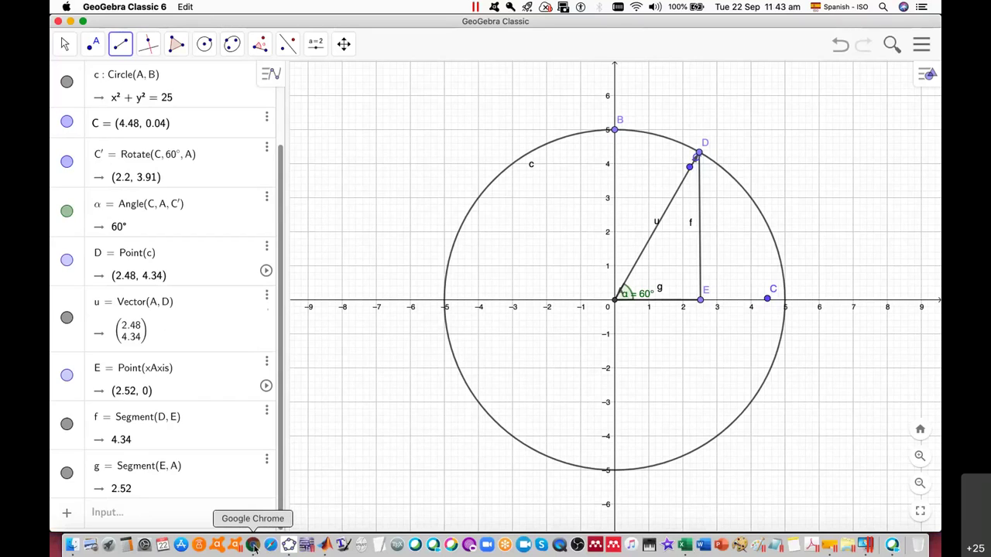
pyautogui.click(253, 546)
pyautogui.hscroll(2, 859, 387)
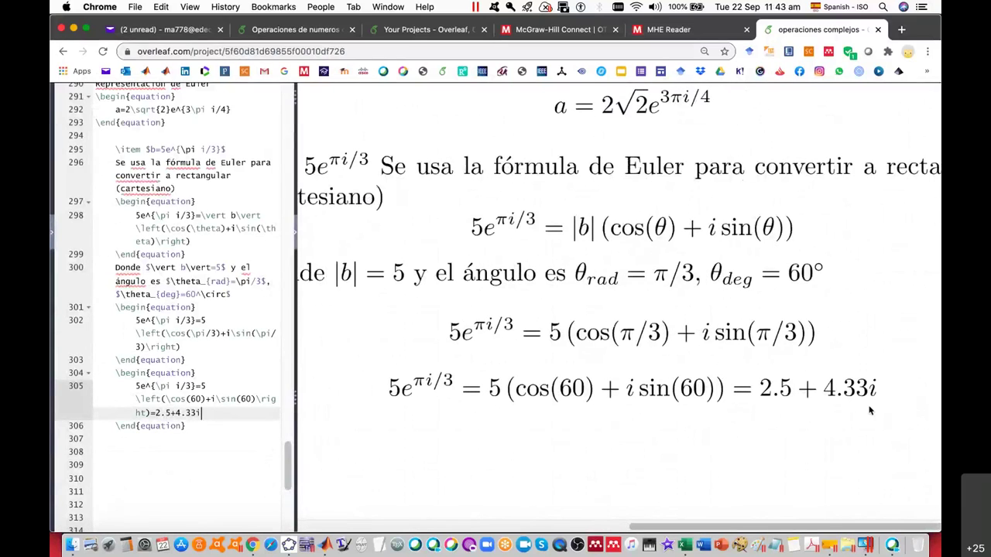
pyautogui.hscroll(-2, 773, 442)
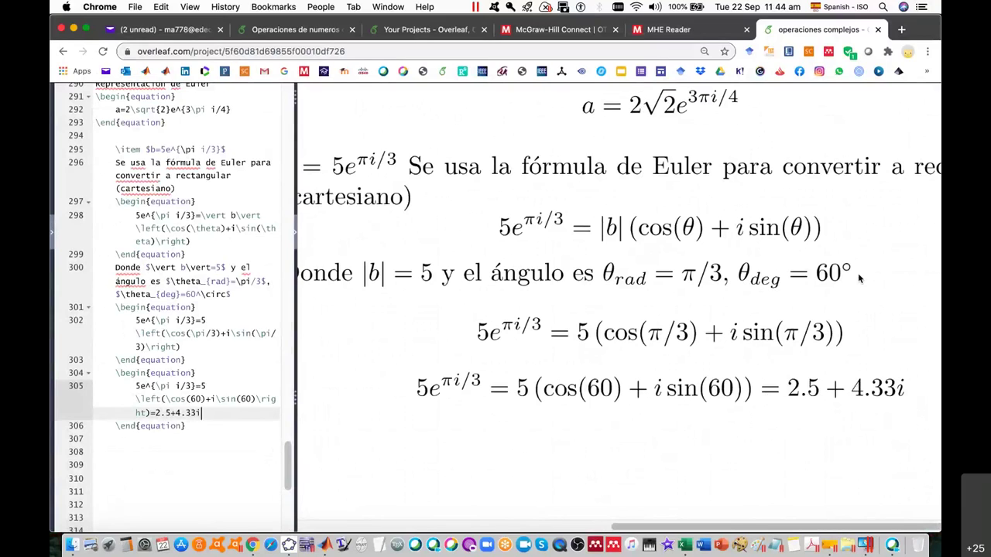
pyautogui.scroll(-1, 811, 361)
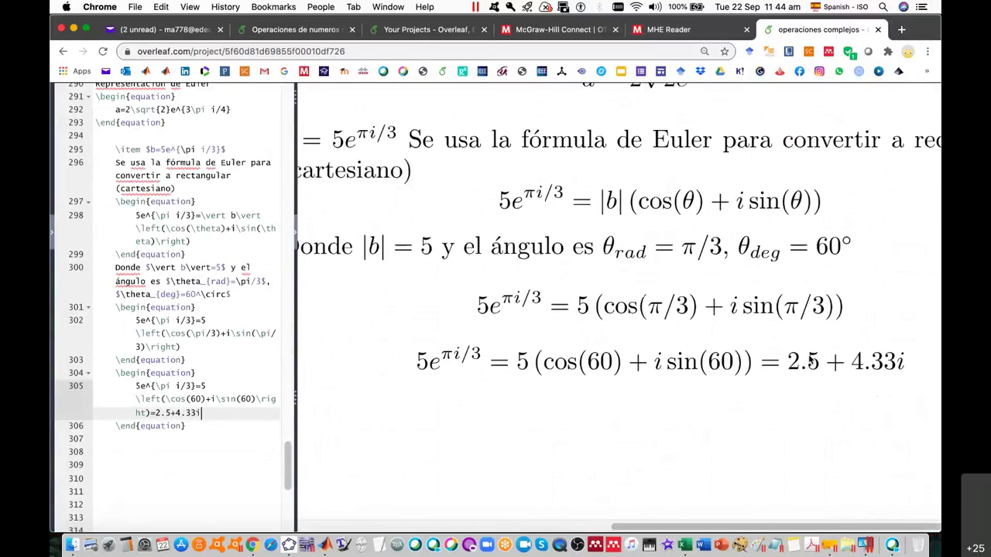
pyautogui.click(203, 428)
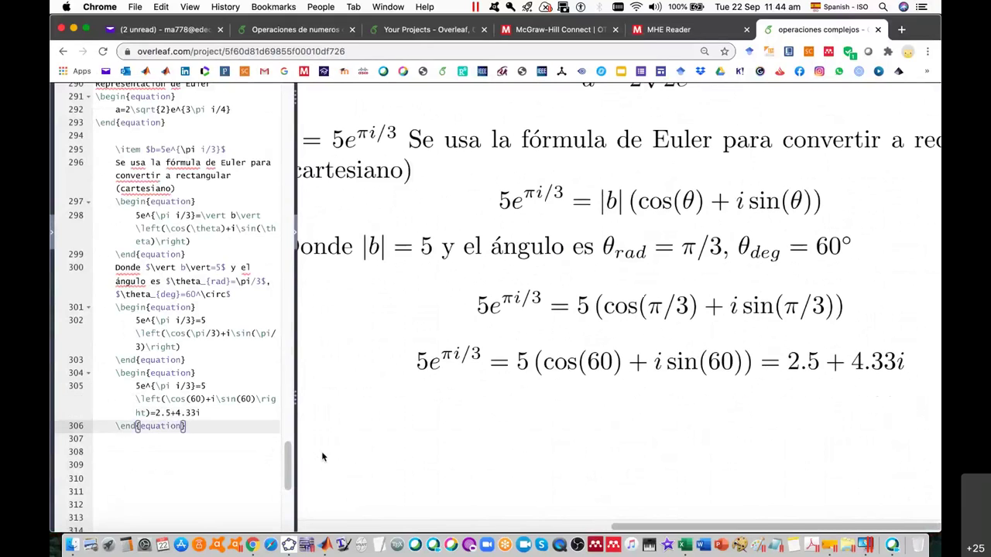
pyautogui.press('Return')
pyautogui.press('Return')
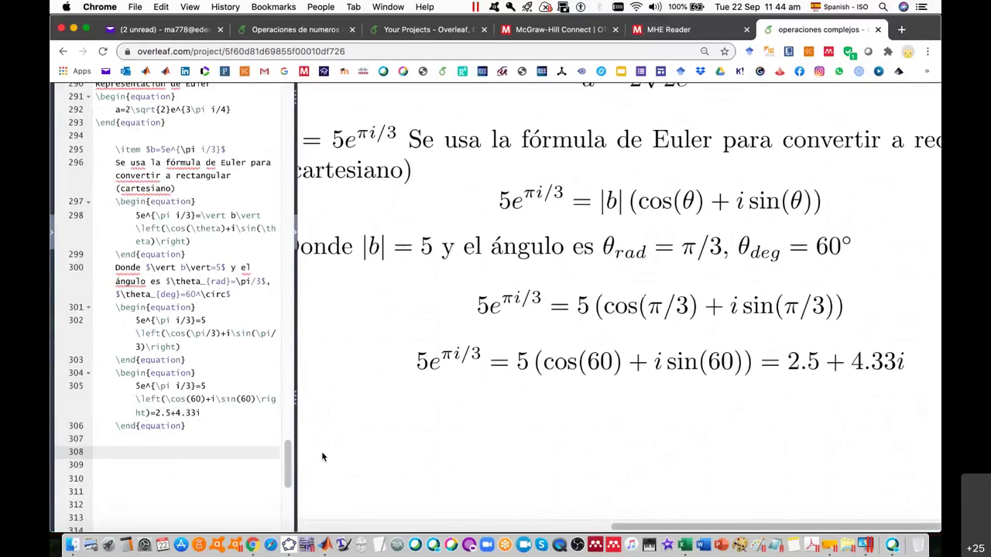
pyautogui.write('\\item')
pyautogui.scroll(-1, 612, 449)
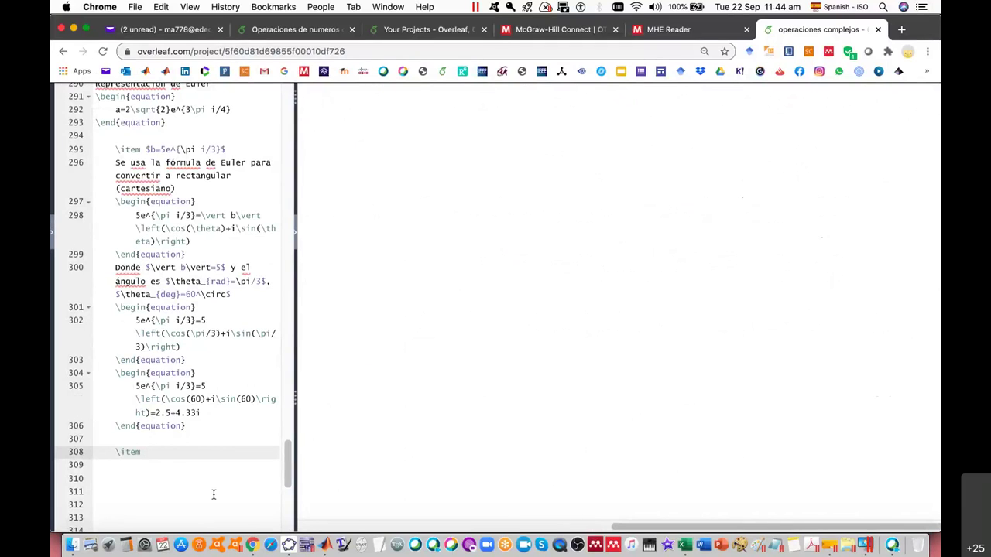
# Write item c as the inline math $c=-4+2i$.
pyautogui.write(' c=')
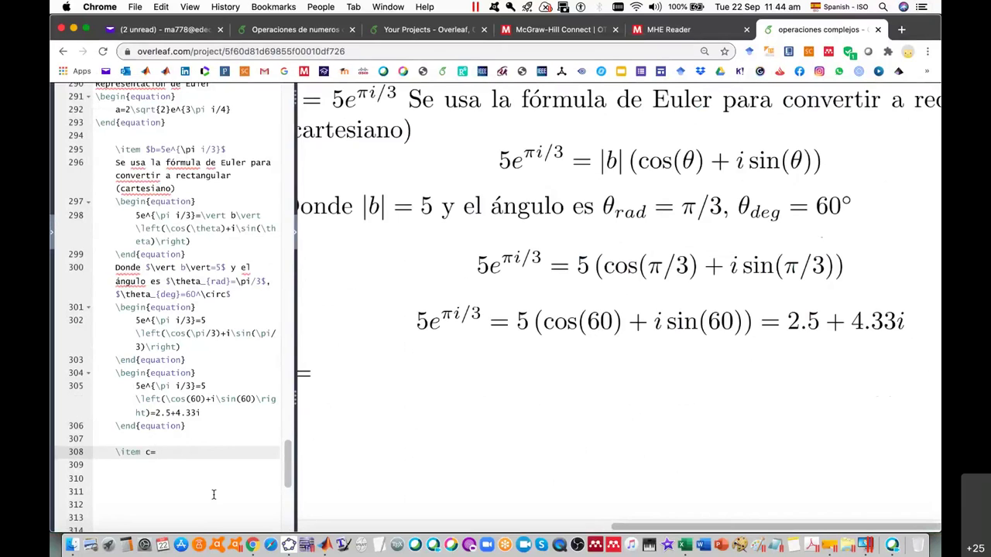
pyautogui.write('-')
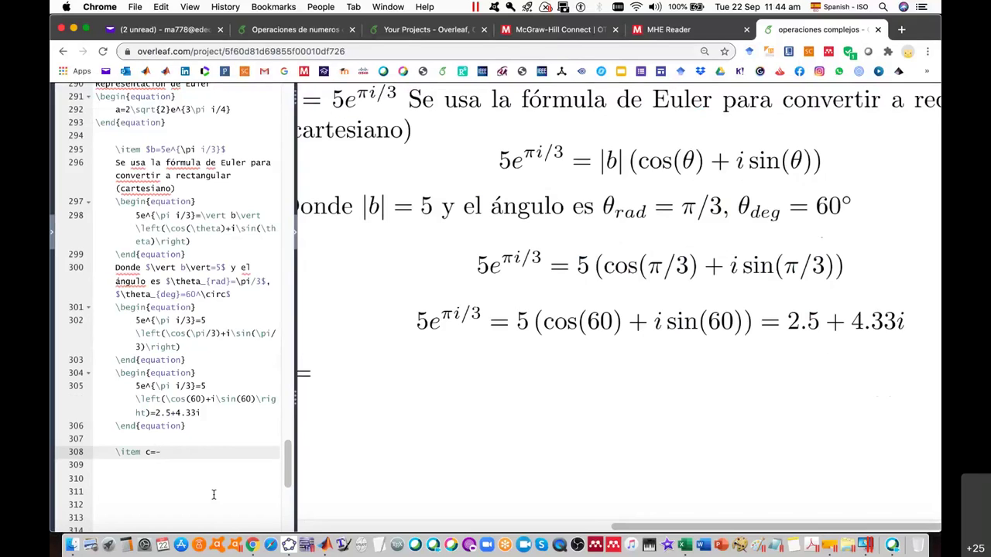
pyautogui.write('4i+')
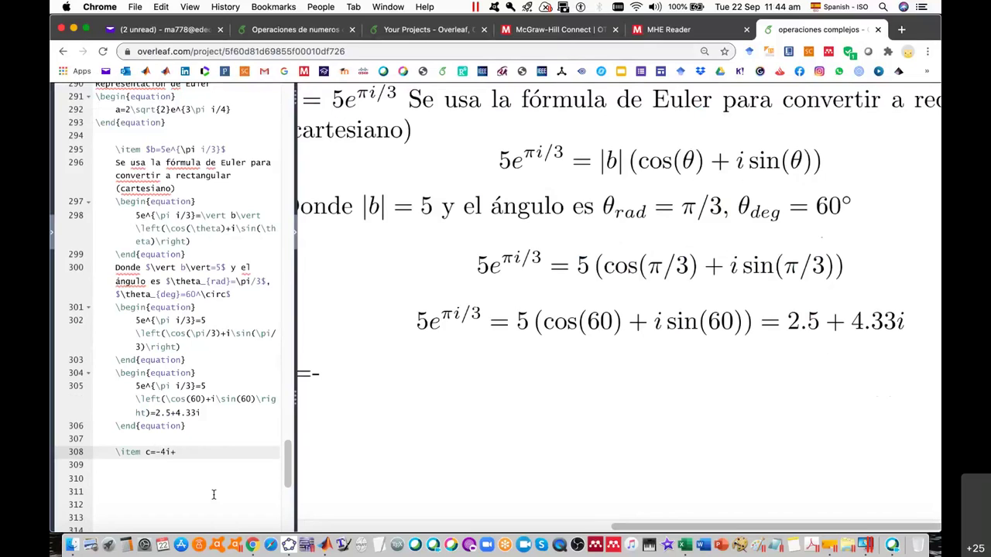
pyautogui.press('BackSpace')
pyautogui.press('BackSpace')
pyautogui.write('+2')
pyautogui.write('i')
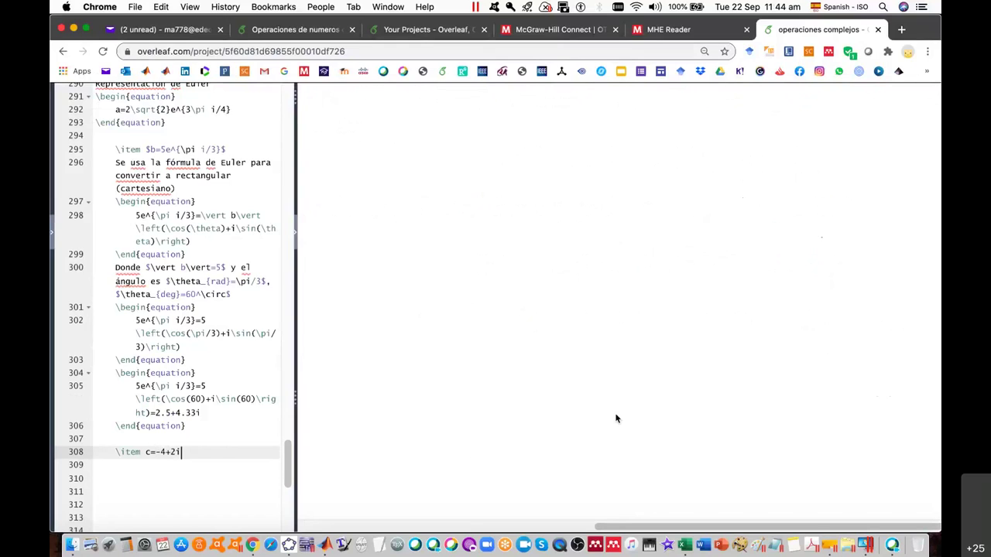
pyautogui.press('Left')
pyautogui.press('Left')
pyautogui.press('Left')
pyautogui.write('$')
pyautogui.press('End')
pyautogui.write('$')
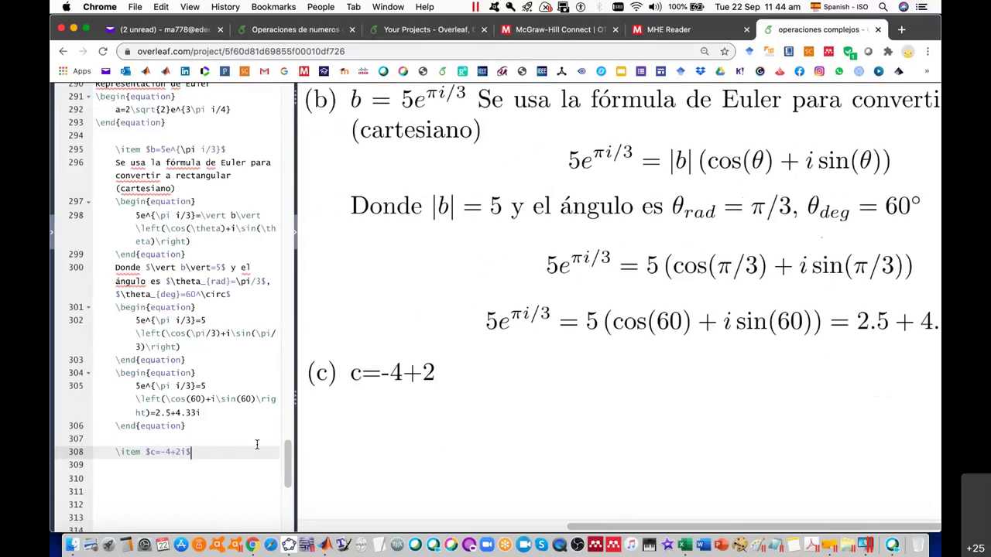
# Type 'La magnitud' on the next line and add a \\ line break after the c expression.
pyautogui.press('Return')
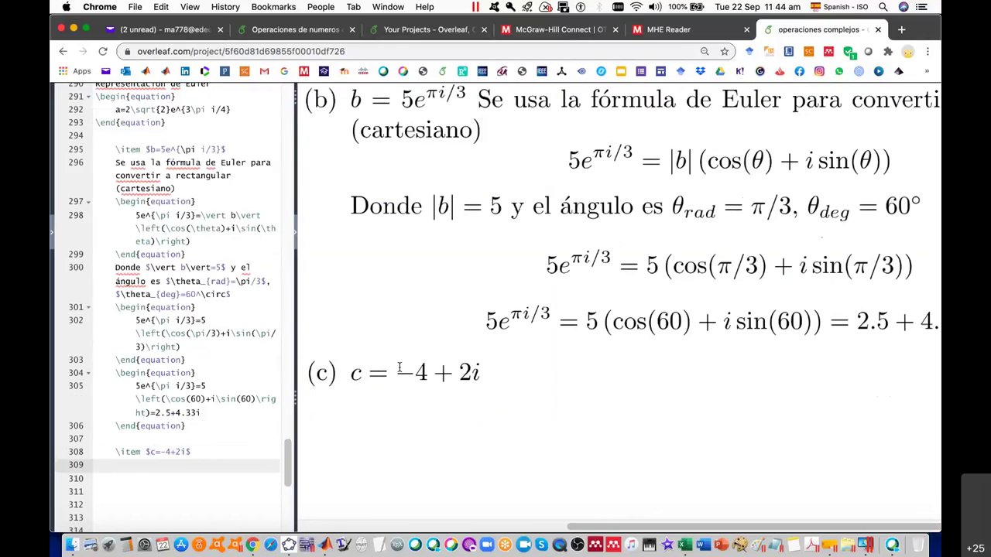
pyautogui.scroll(-3, 488, 401)
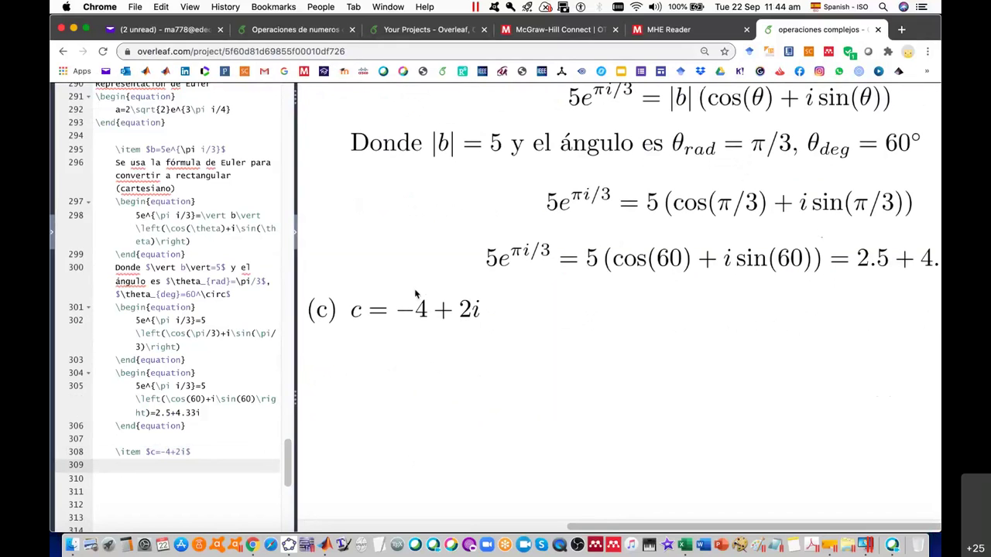
pyautogui.scroll(1, 486, 317)
pyautogui.hscroll(1, 489, 323)
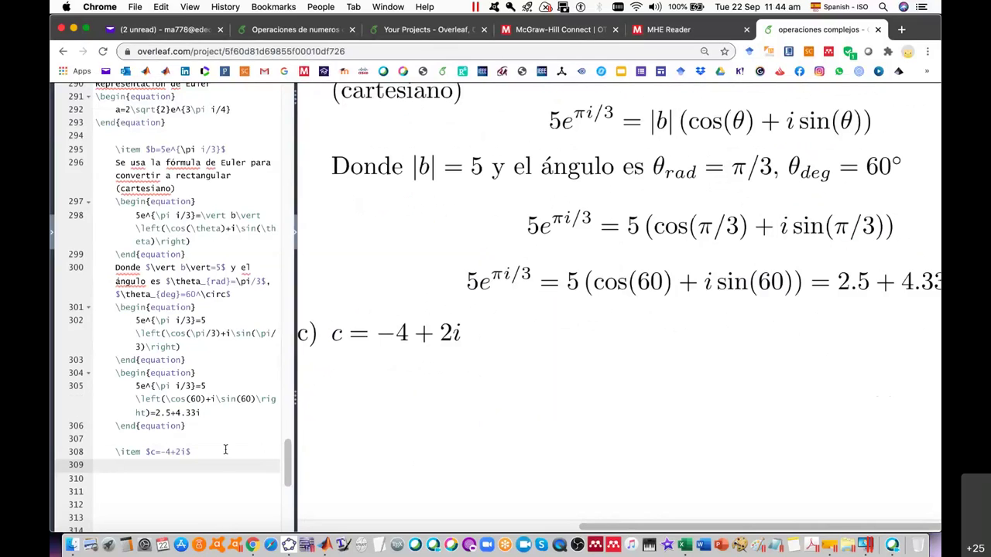
pyautogui.write('La')
pyautogui.write(' magnitud')
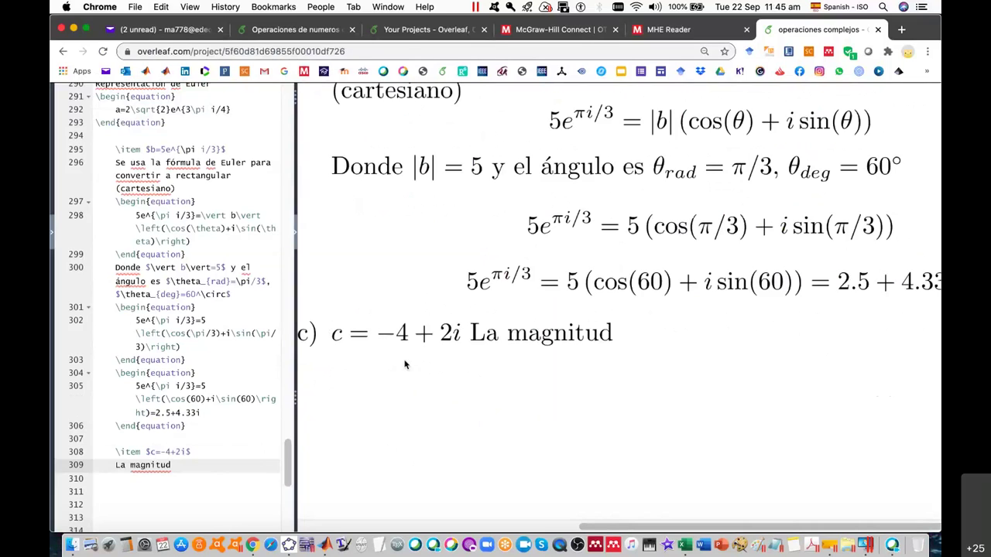
pyautogui.click(211, 452)
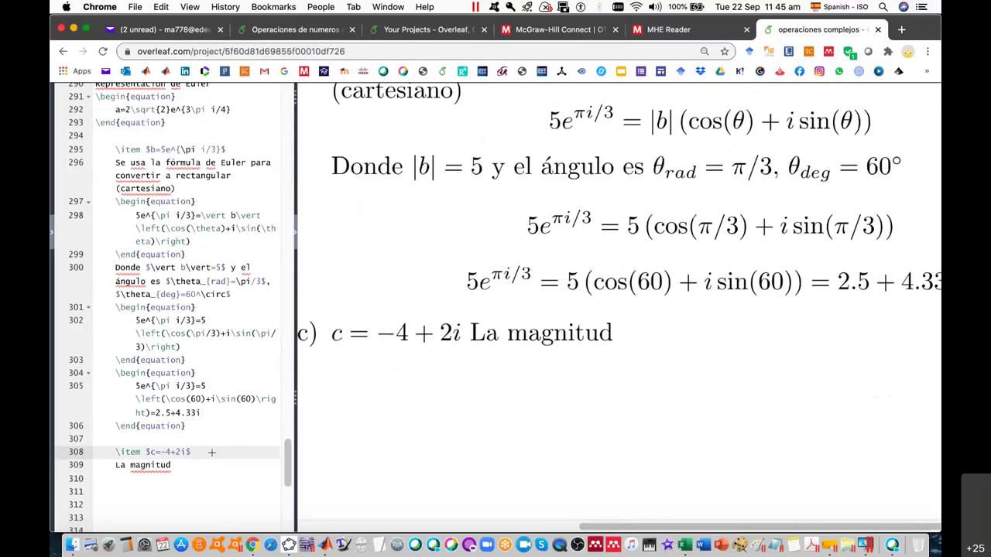
pyautogui.write('\\\\')
pyautogui.press('Down')
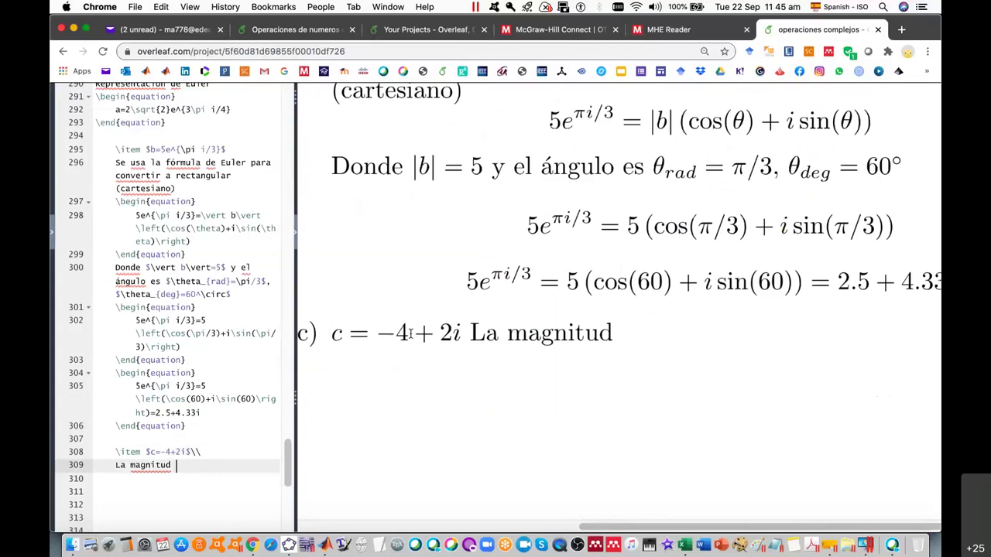
# Start a new blank GeoGebra construction without saving the old one.
pyautogui.press('super+Tab')
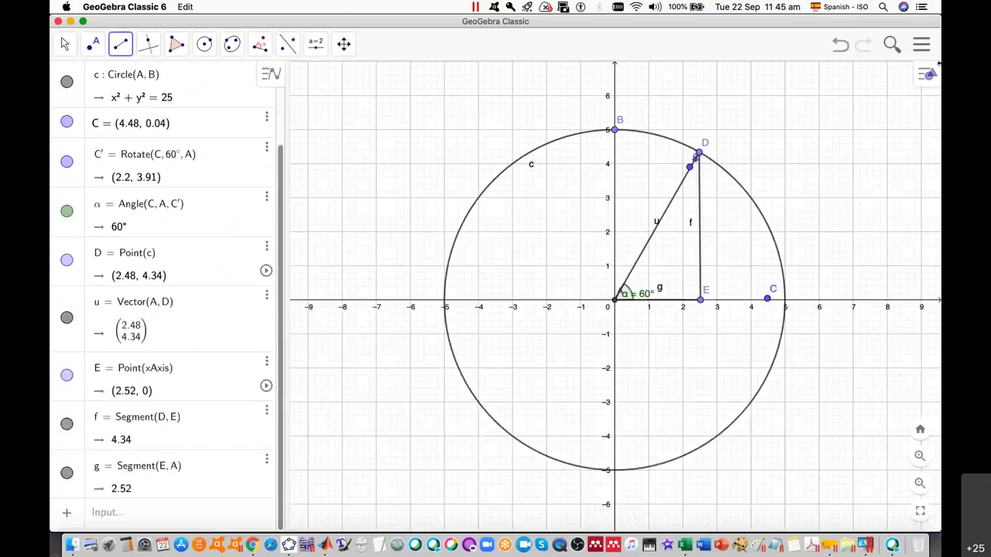
pyautogui.click(923, 49)
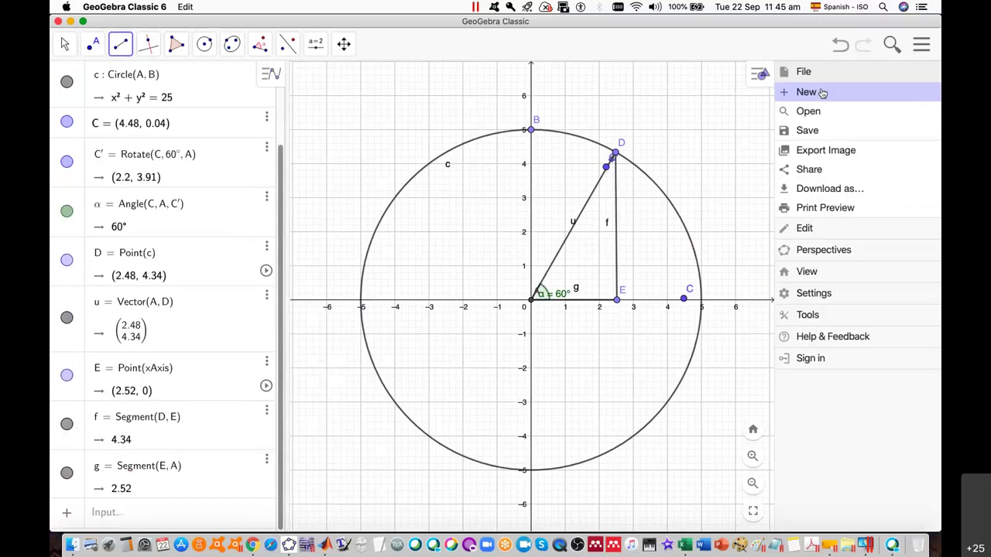
pyautogui.click(822, 93)
pyautogui.click(545, 339)
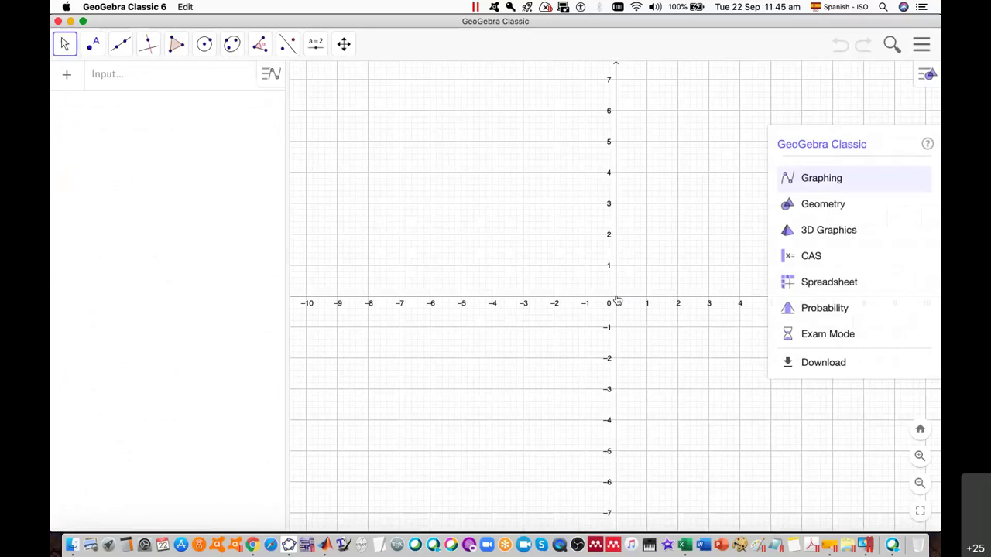
# Draw vector u from the origin to point (−4, 2) with the Vector tool.
pyautogui.click(120, 44)
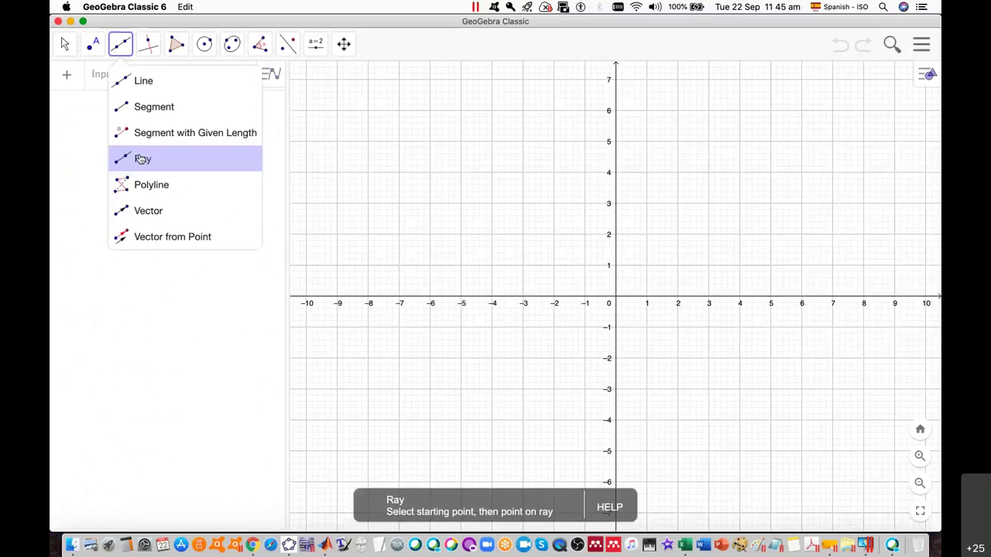
pyautogui.click(147, 211)
pyautogui.click(616, 298)
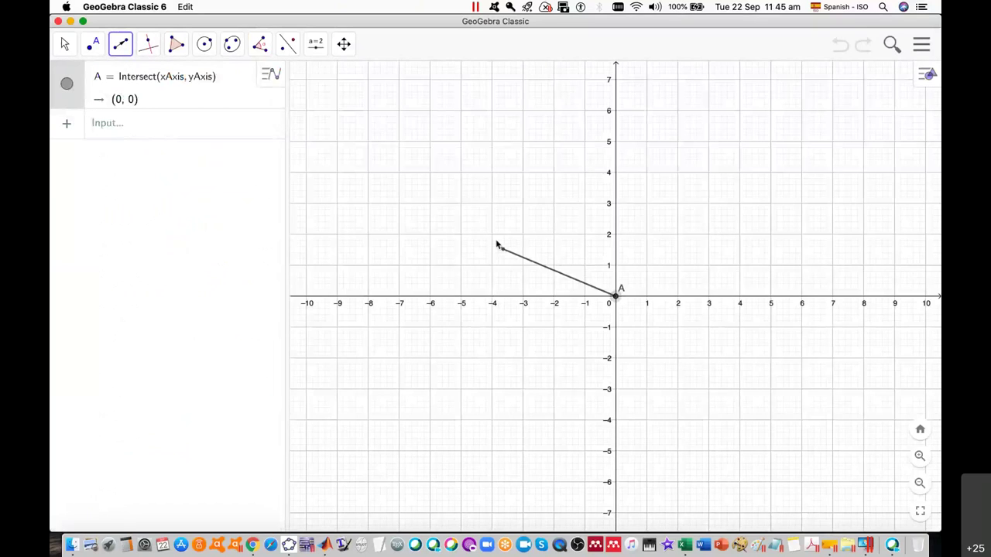
pyautogui.click(491, 235)
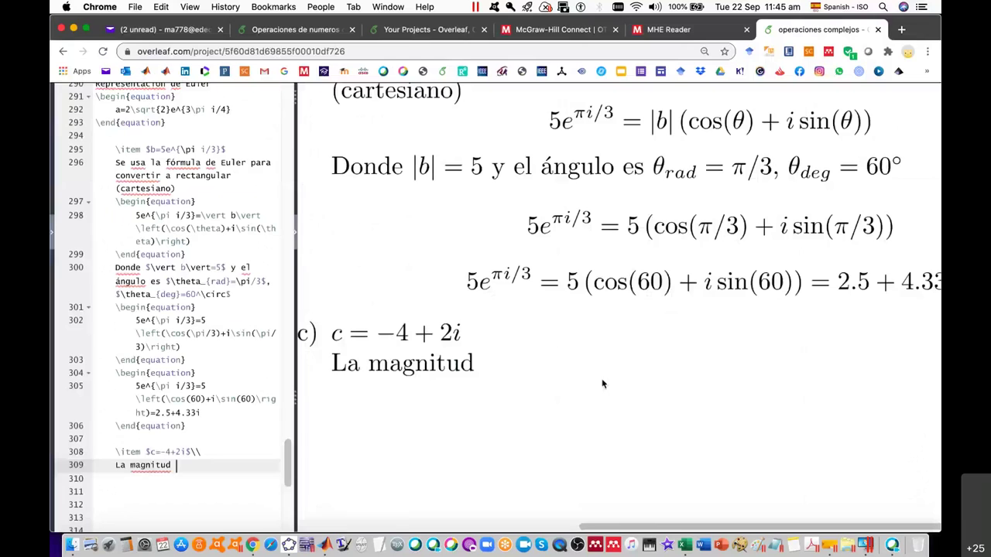
# Correct item c from c = −4 + 2i to c = 4 − 2i, then return to GeoGebra.
pyautogui.scroll(1, 644, 317)
pyautogui.scroll(5, 644, 317)
pyautogui.scroll(5, 645, 323)
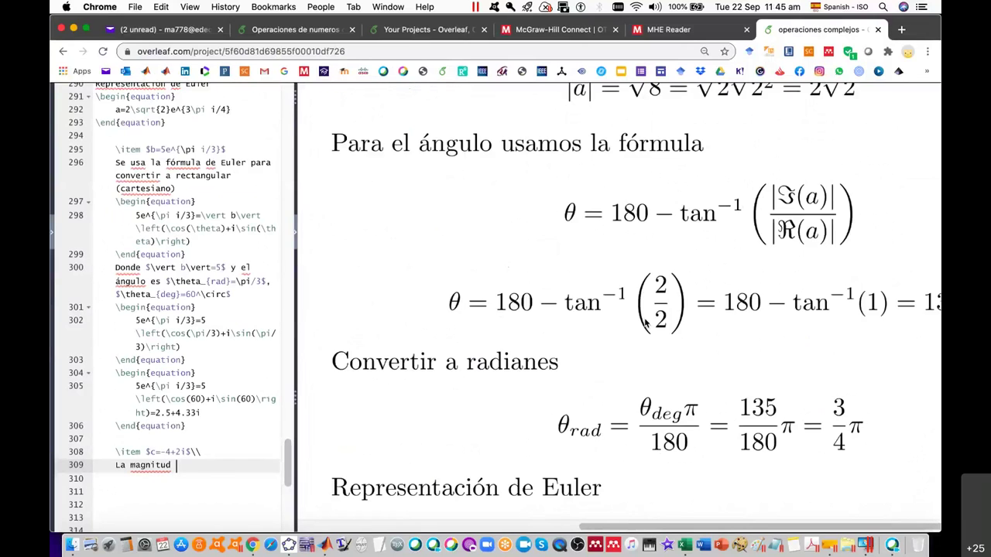
pyautogui.scroll(3, 644, 323)
pyautogui.scroll(6, 644, 319)
pyautogui.scroll(2, 644, 318)
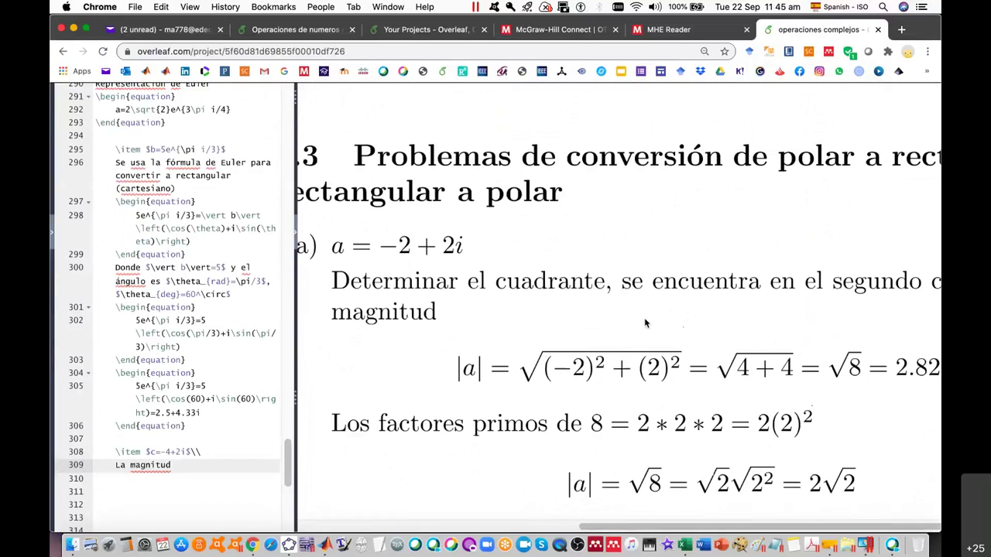
pyautogui.scroll(-3, 644, 318)
pyautogui.scroll(-8, 644, 324)
pyautogui.scroll(-6, 645, 324)
pyautogui.scroll(-9, 645, 324)
pyautogui.scroll(-1, 645, 324)
pyautogui.scroll(-1, 645, 324)
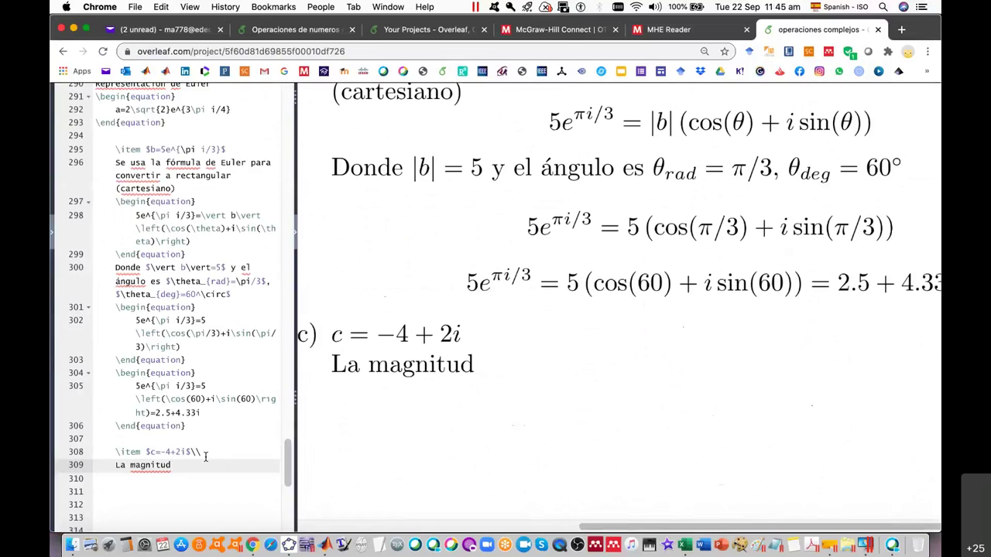
pyautogui.click(167, 451)
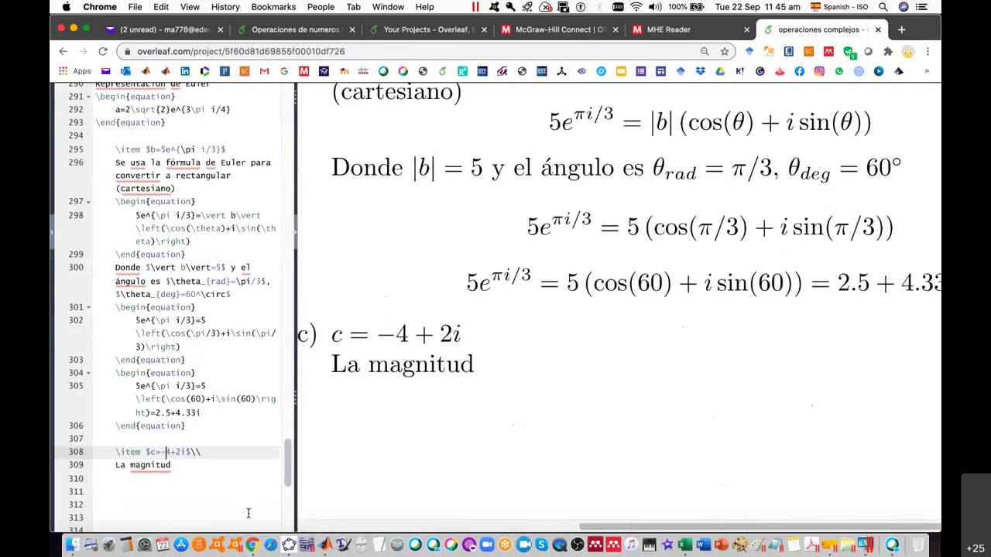
pyautogui.press('BackSpace')
pyautogui.press('Right')
pyautogui.press('Delete')
pyautogui.write('-')
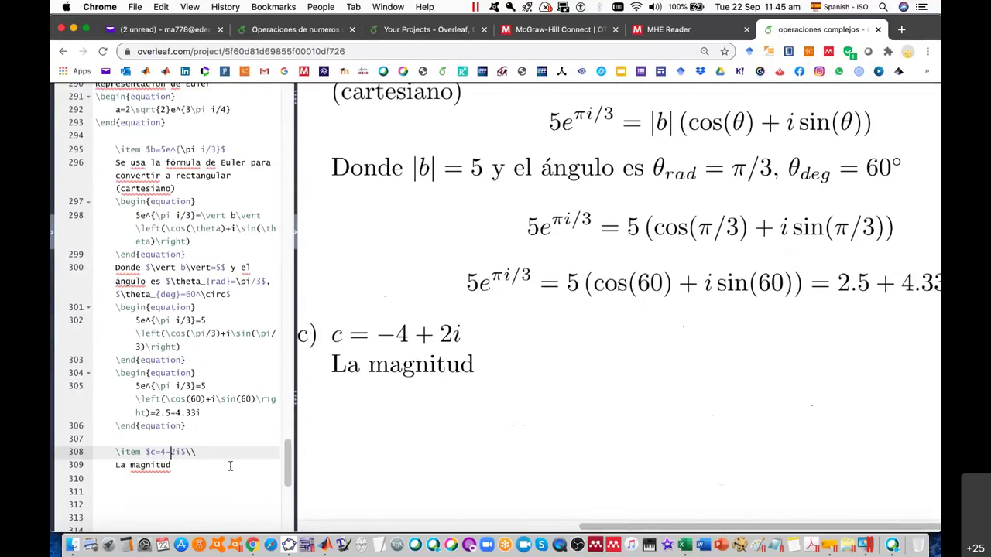
pyautogui.click(229, 465)
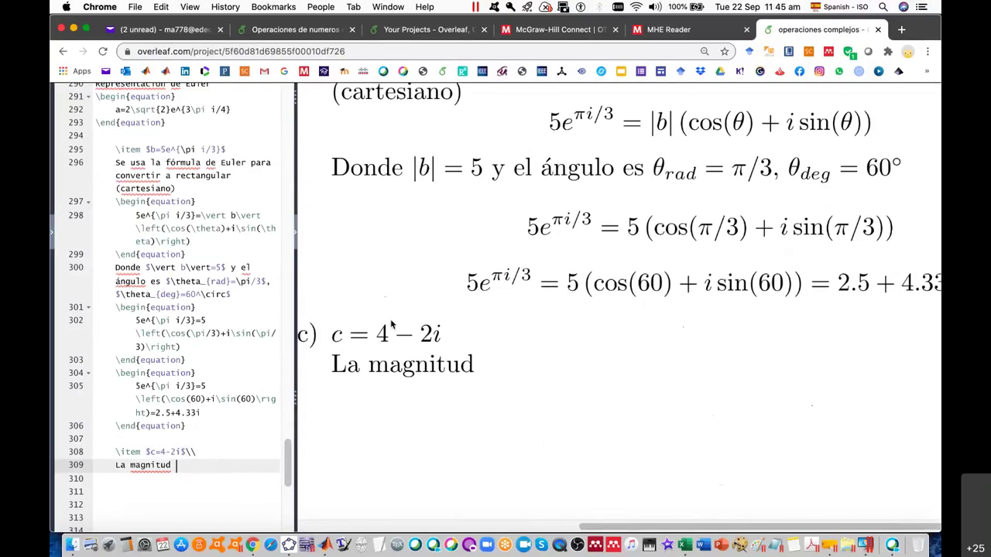
pyautogui.press('super+Tab')
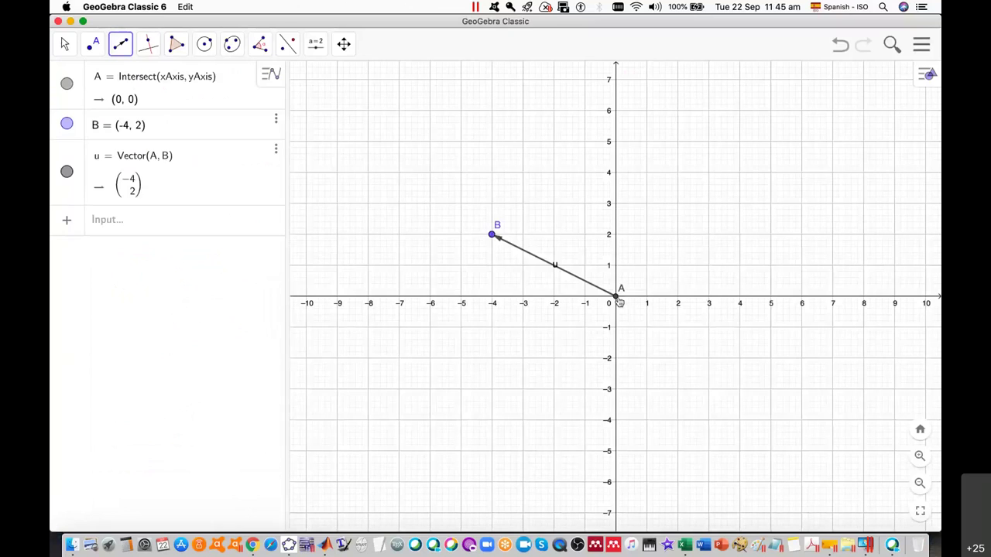
# Draw vector v from origin A to point (4, −2), opposite u.
pyautogui.click(619, 300)
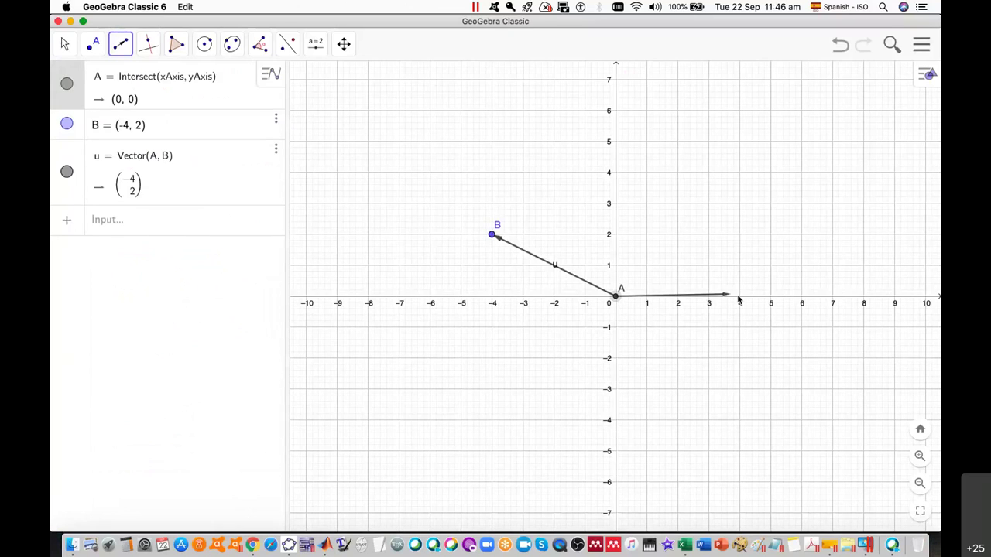
pyautogui.click(739, 357)
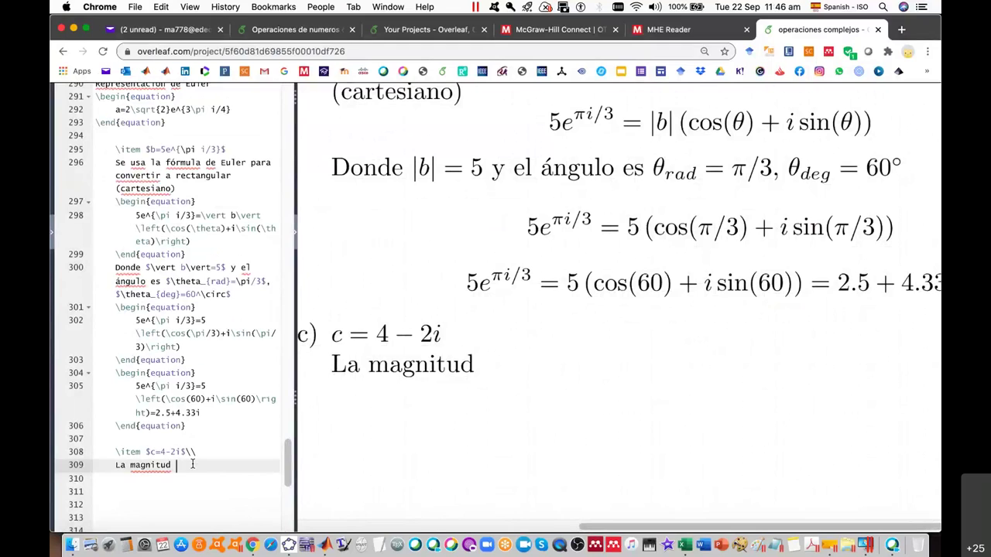
# Add an equation environment below 'La magnitud' and begin it with \vert c\vert.
pyautogui.press('Return')
pyautogui.write('\\')
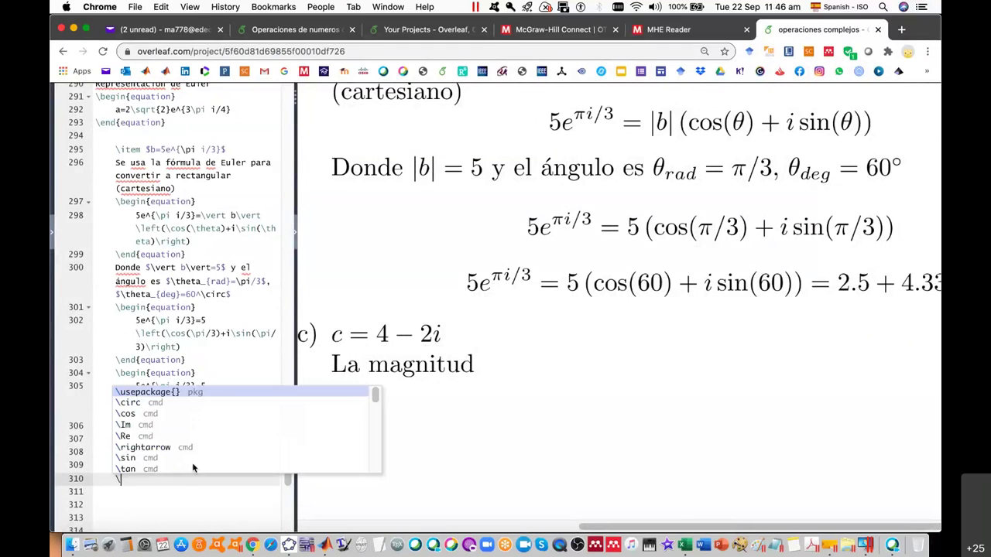
pyautogui.write('begin')
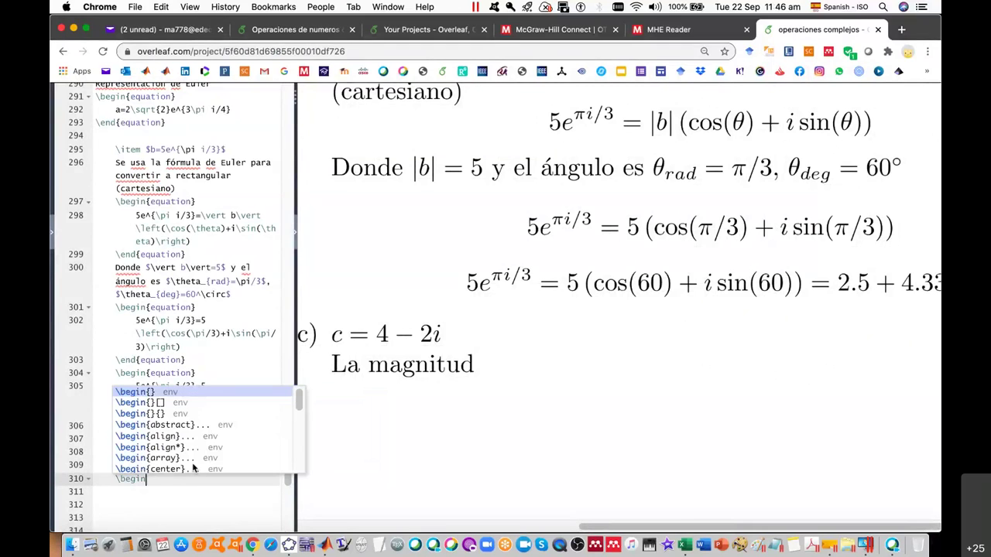
pyautogui.write('{')
pyautogui.write('e')
pyautogui.press('Down')
pyautogui.press('Return')
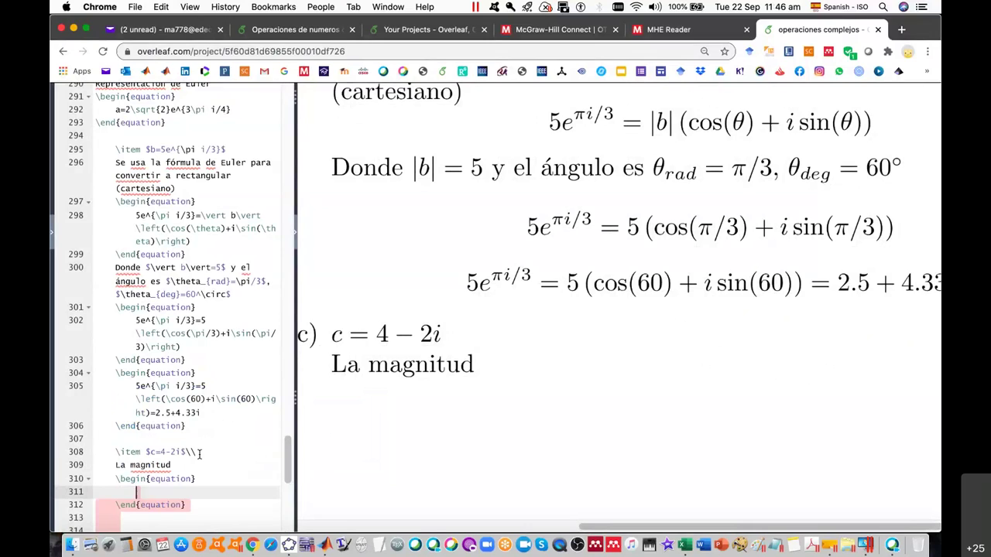
pyautogui.scroll(-1, 420, 470)
pyautogui.scroll(-1, 421, 471)
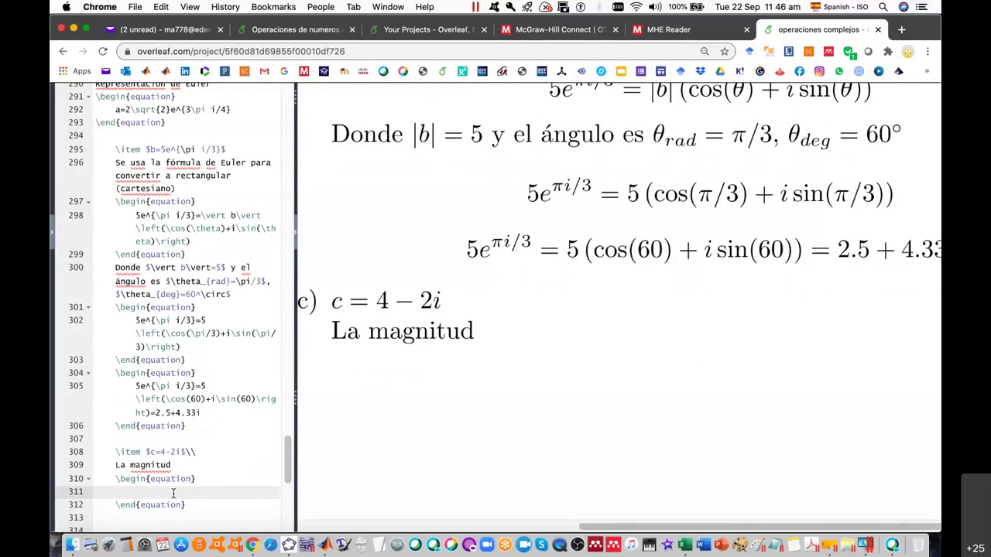
pyautogui.write('\\c')
pyautogui.press('BackSpace')
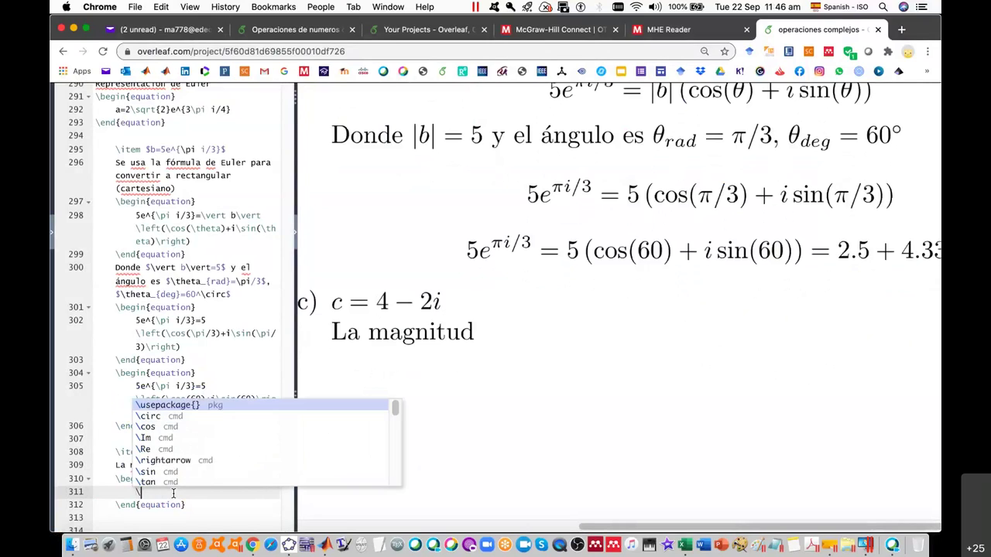
pyautogui.write('vert c')
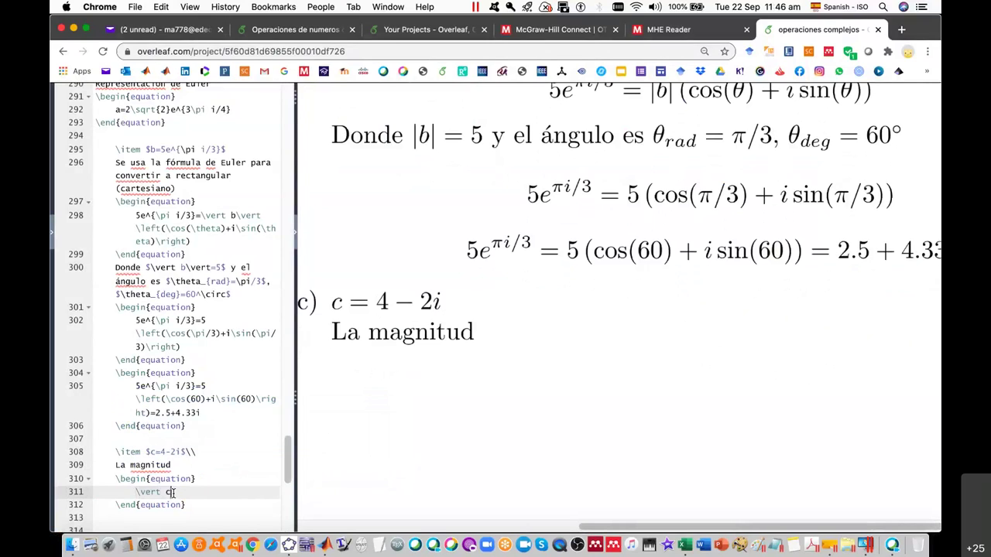
pyautogui.write('\\')
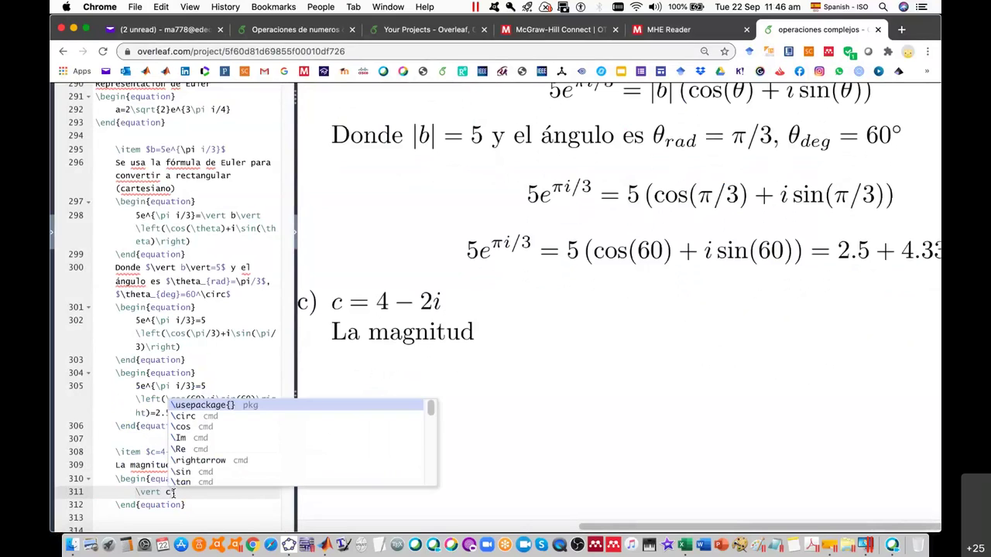
pyautogui.write('ve')
pyautogui.press('Return')
pyautogui.write('rncvstyleclassic}r')
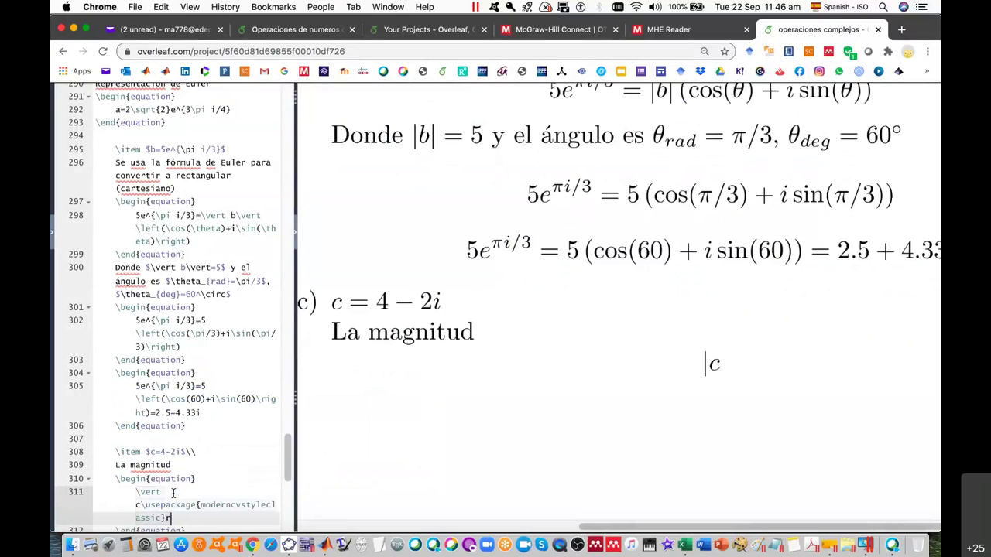
pyautogui.press('BackSpace')
# Complete the equation as |c| = √((4)²+(−2)²) = √(16+4) = √20.
pyautogui.scroll(-3, 193, 469)
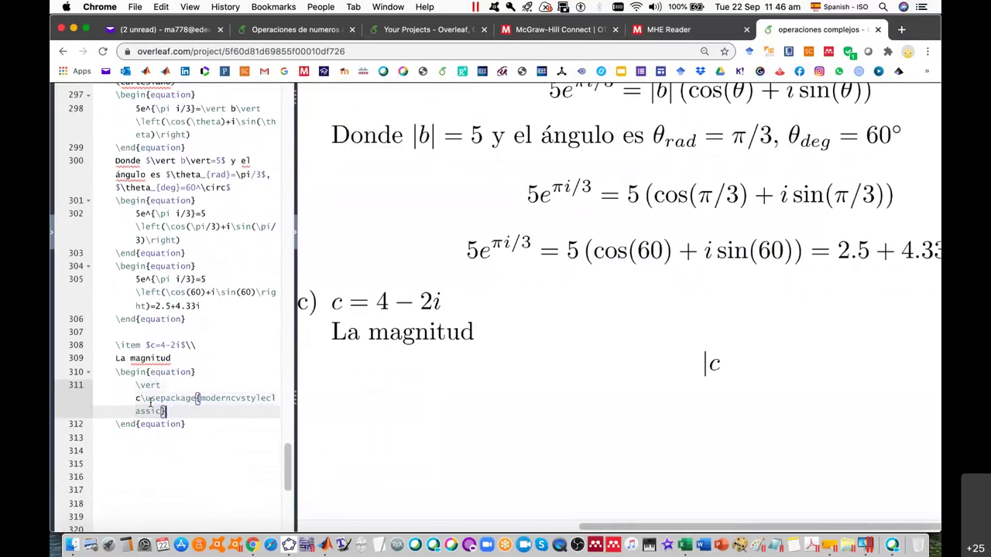
pyautogui.moveTo(147, 399); pyautogui.dragTo(175, 408)
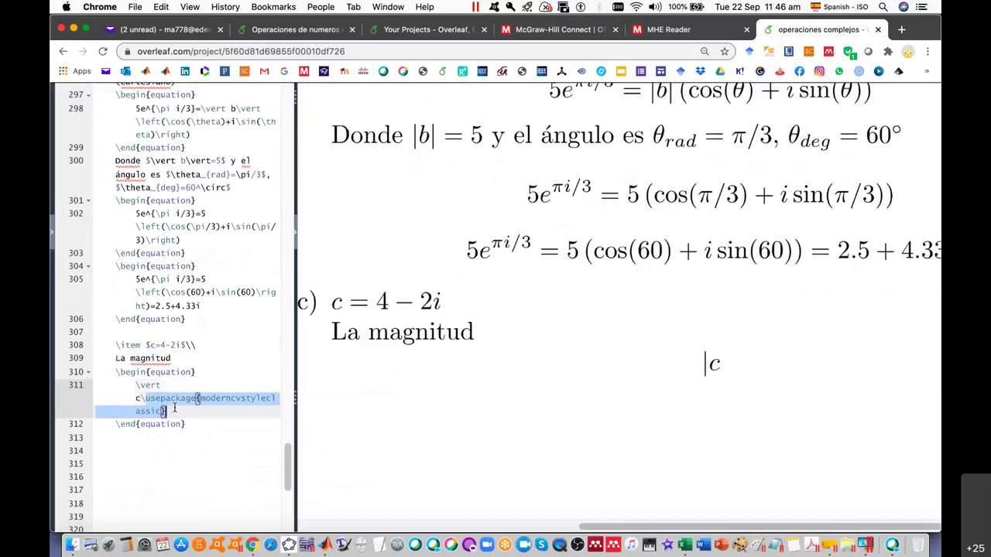
pyautogui.write('vert c\\vert')
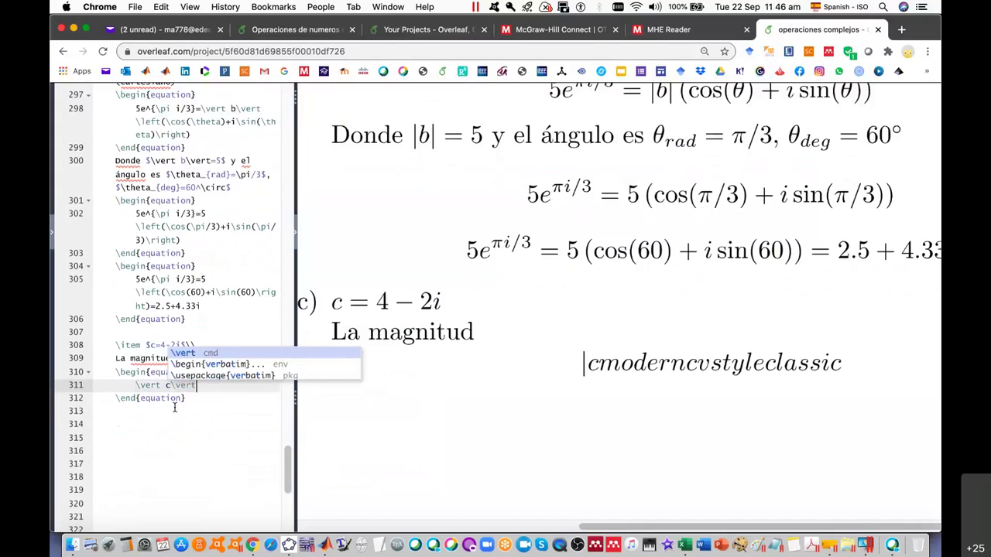
pyautogui.write(' =\\')
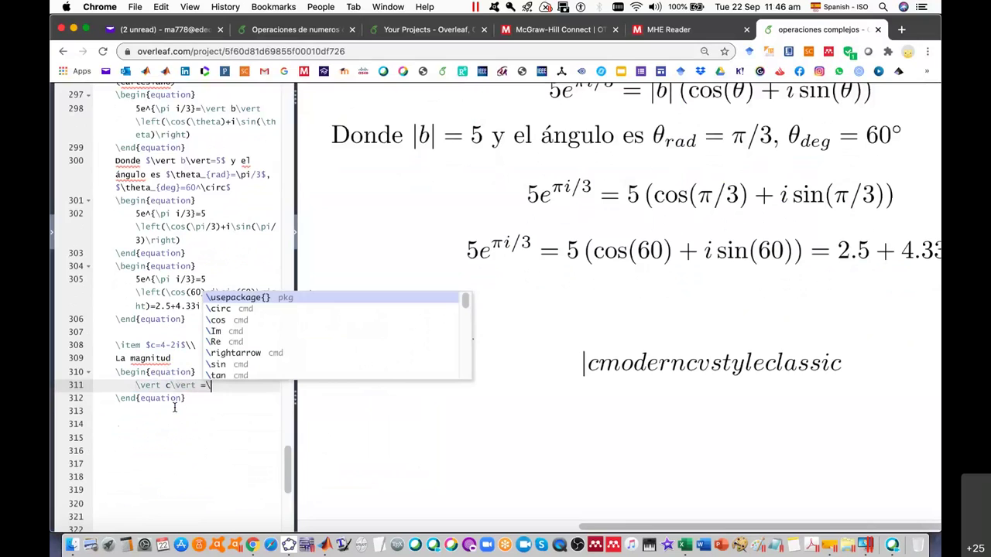
pyautogui.write('sqrt')
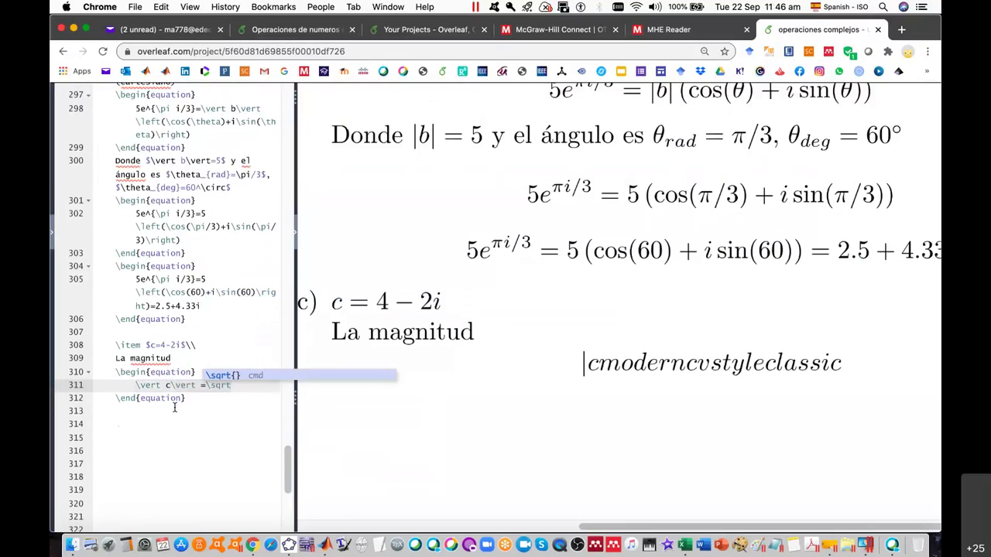
pyautogui.write('{')
pyautogui.write('(4)')
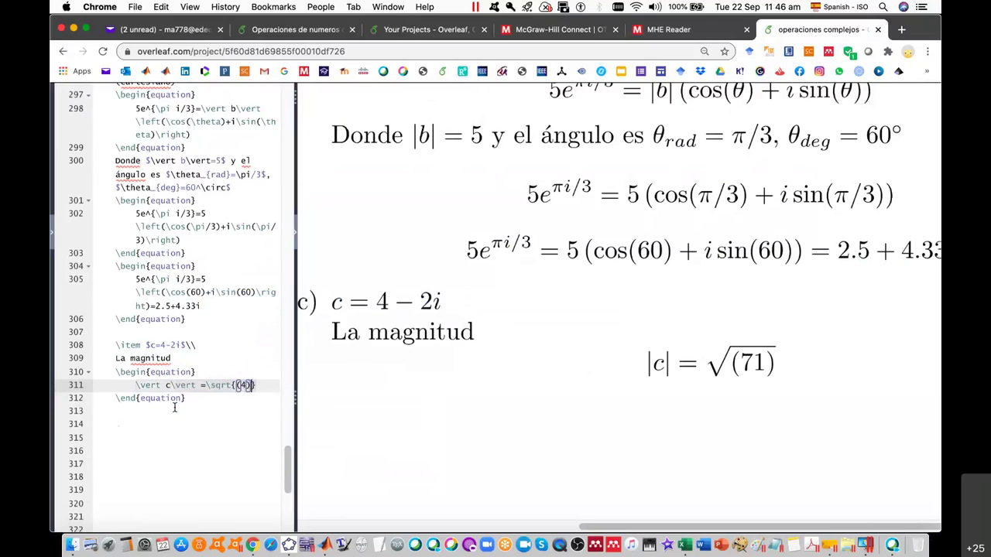
pyautogui.write('^2')
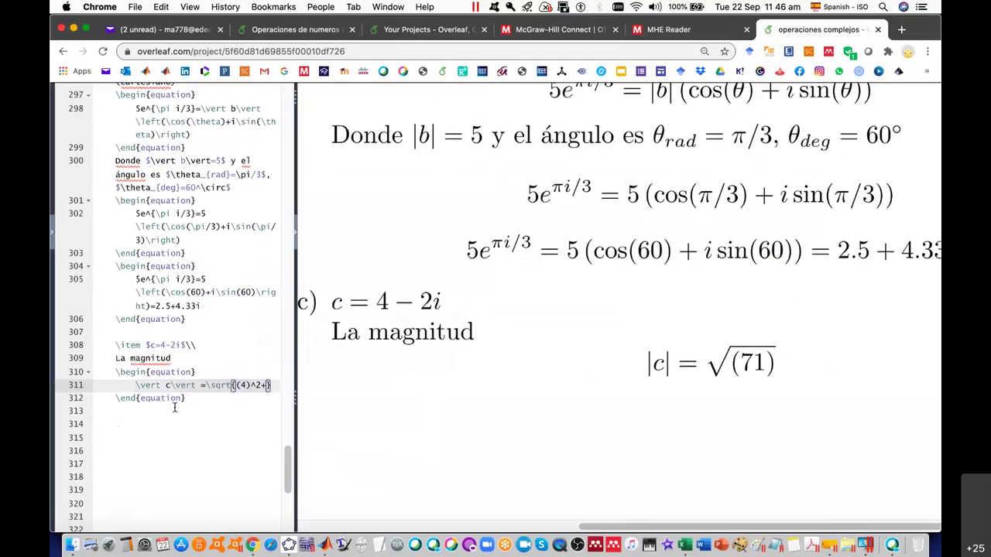
pyautogui.write('+(-2)^2')
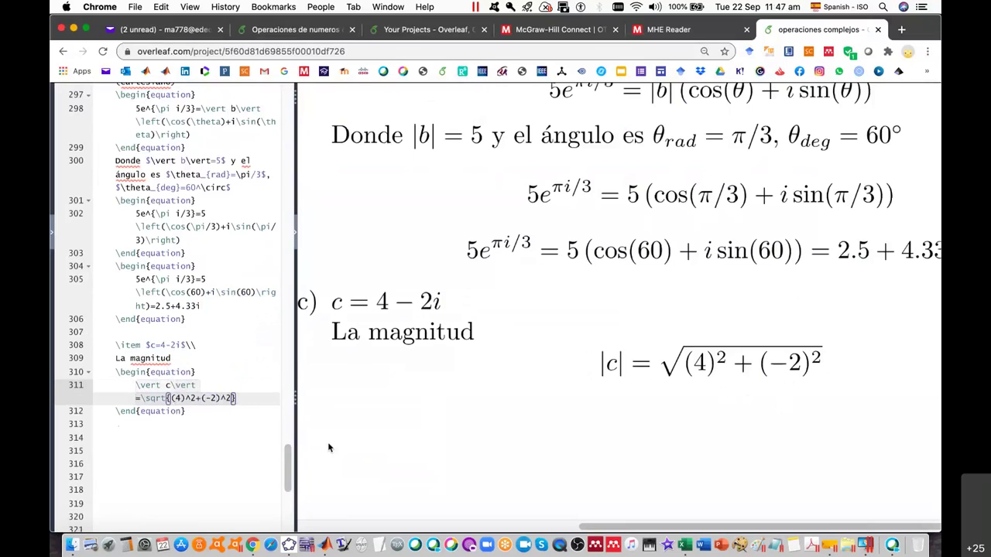
pyautogui.write('=')
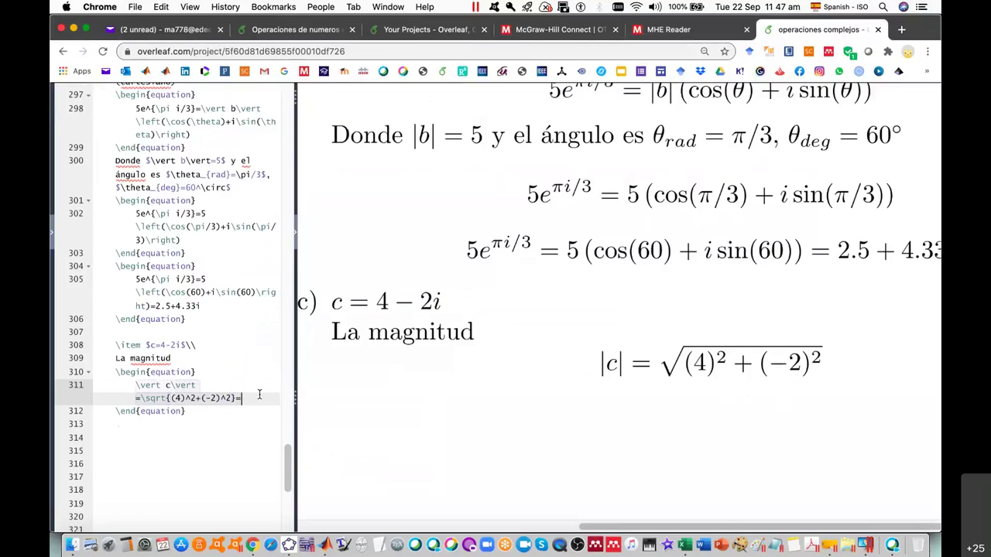
pyautogui.write('\\sqr')
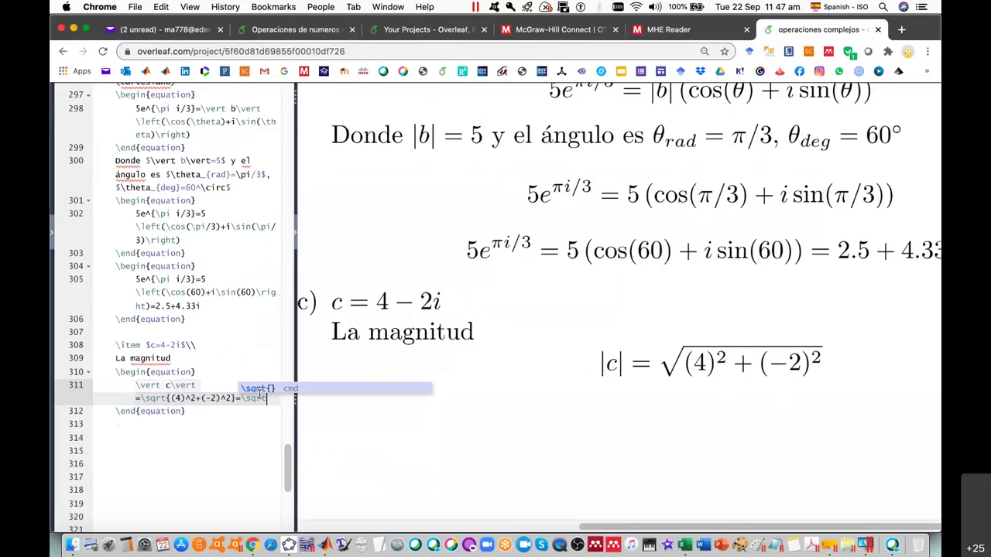
pyautogui.write('t{')
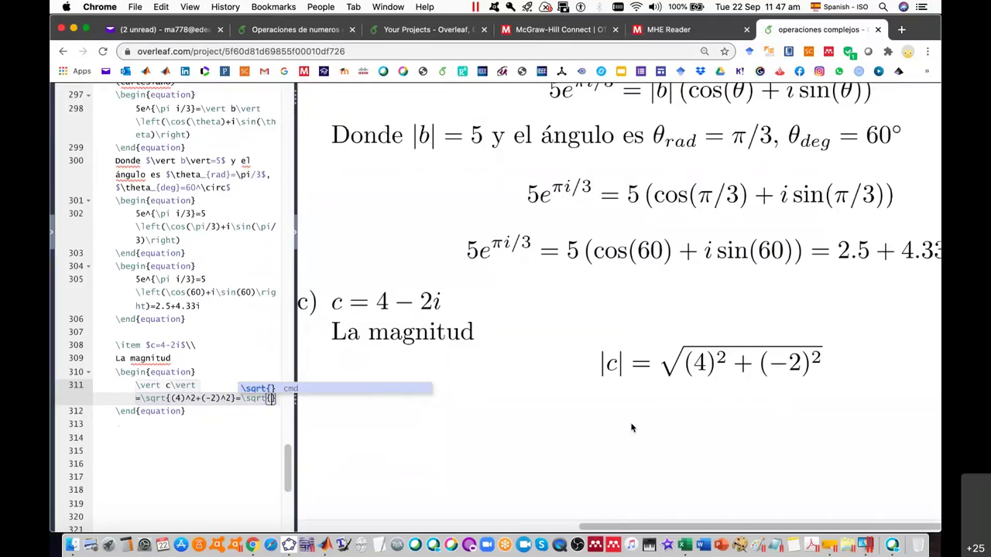
pyautogui.write('16+4}=')
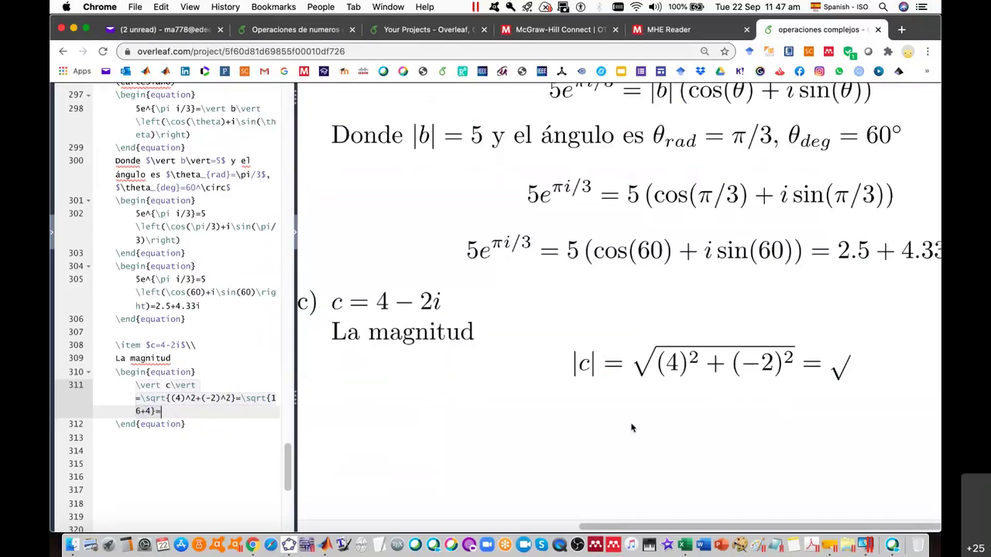
pyautogui.write('\\')
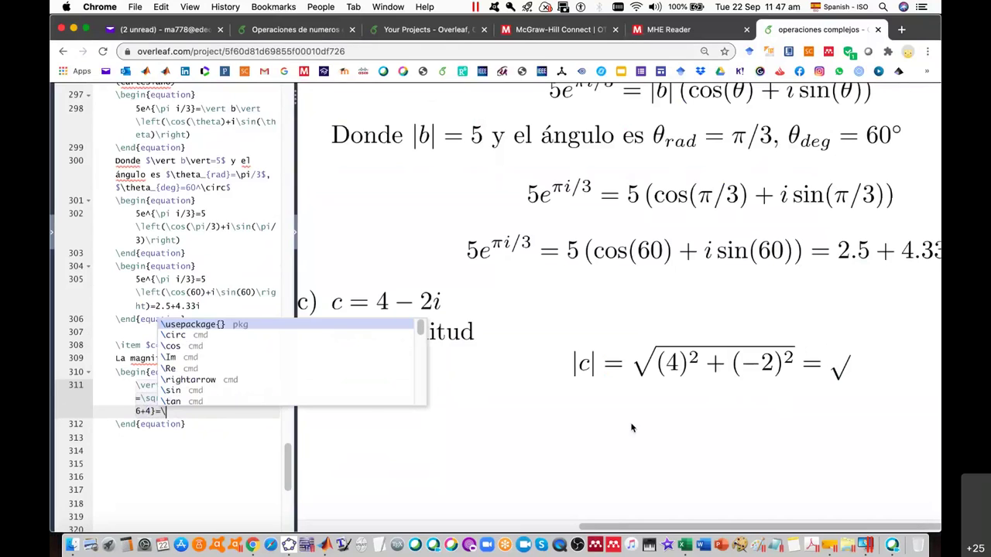
pyautogui.write('sqrt{')
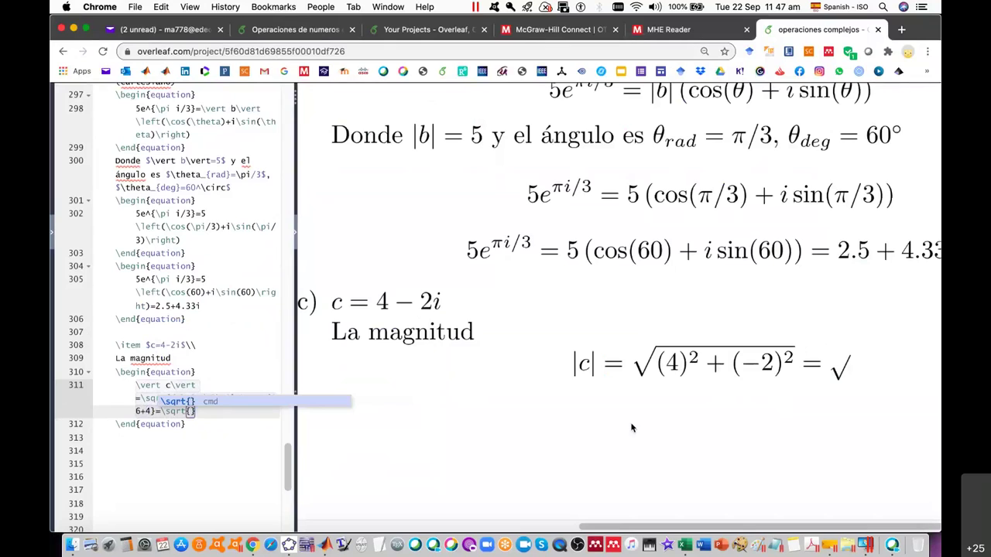
pyautogui.press('Return')
pyautogui.write('20')
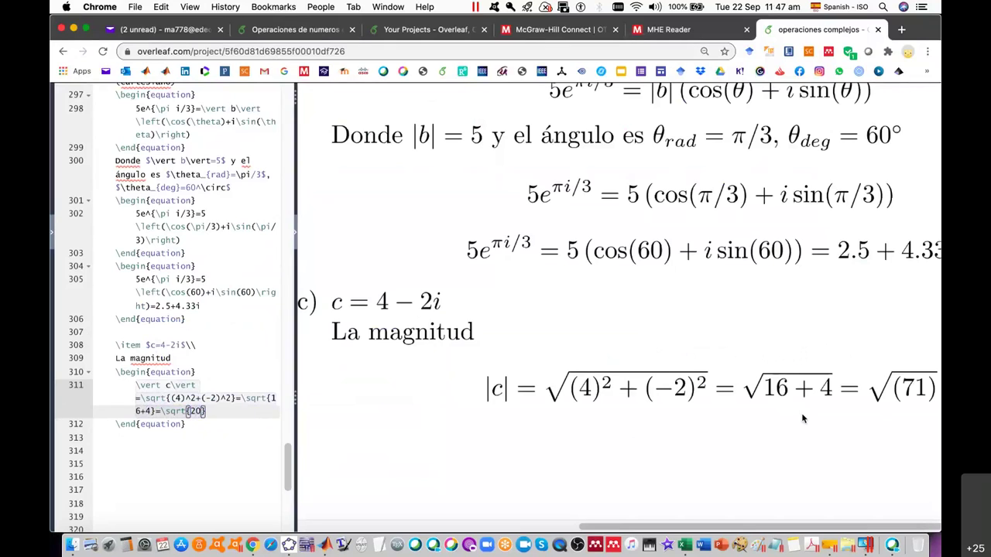
pyautogui.click(232, 426)
pyautogui.press('Return')
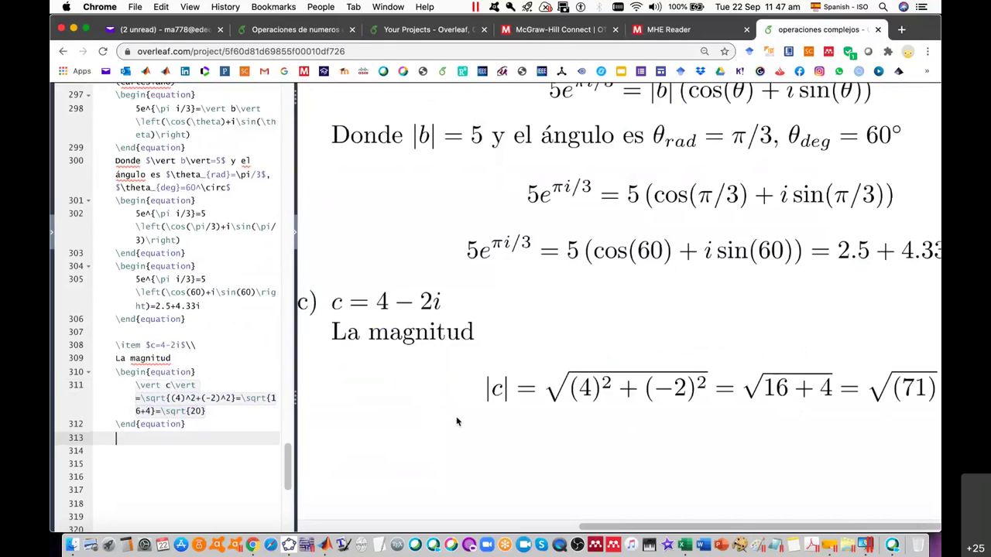
pyautogui.scroll(-2, 457, 422)
pyautogui.hscroll(2, 457, 422)
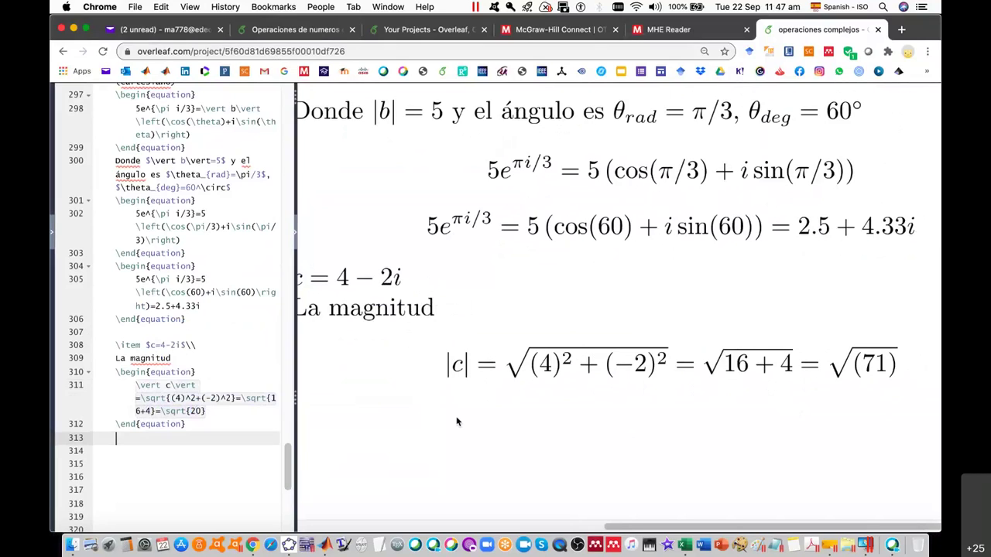
pyautogui.hscroll(1, 457, 422)
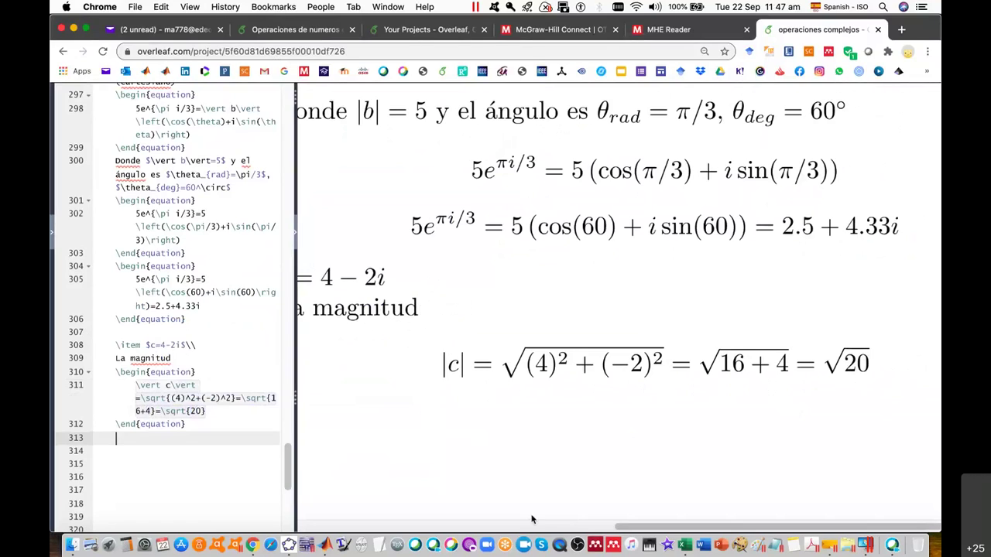
# In MATLAB, clear the command window and evaluate sqrt(20), giving 4.4721.
pyautogui.click(326, 545)
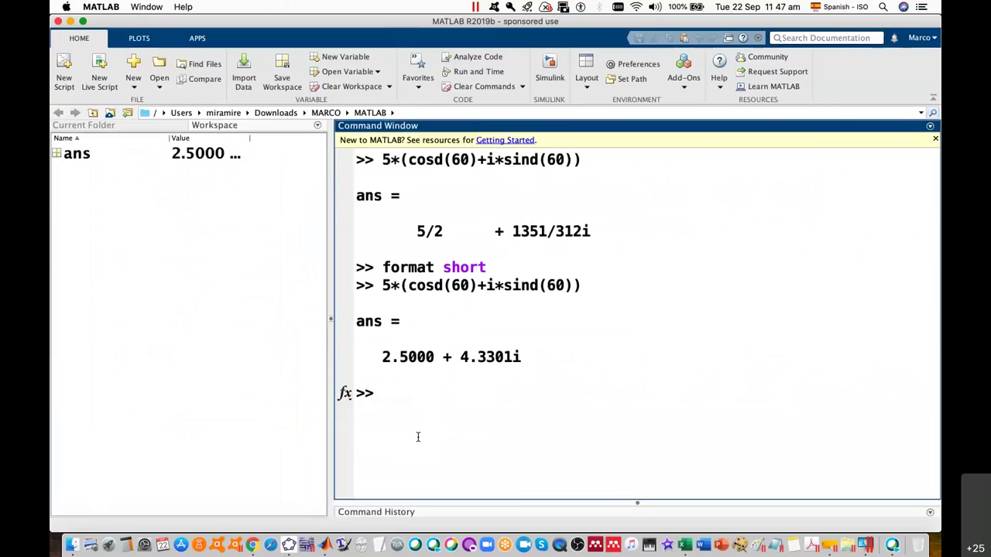
pyautogui.write('clc')
pyautogui.press('Return')
pyautogui.write('sqrt(')
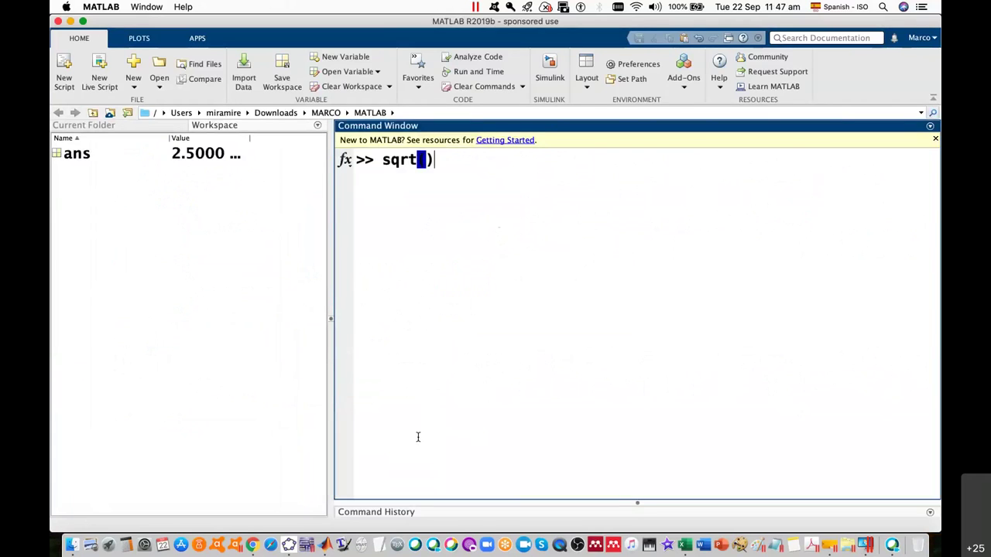
pyautogui.write('20')
pyautogui.press('Return')
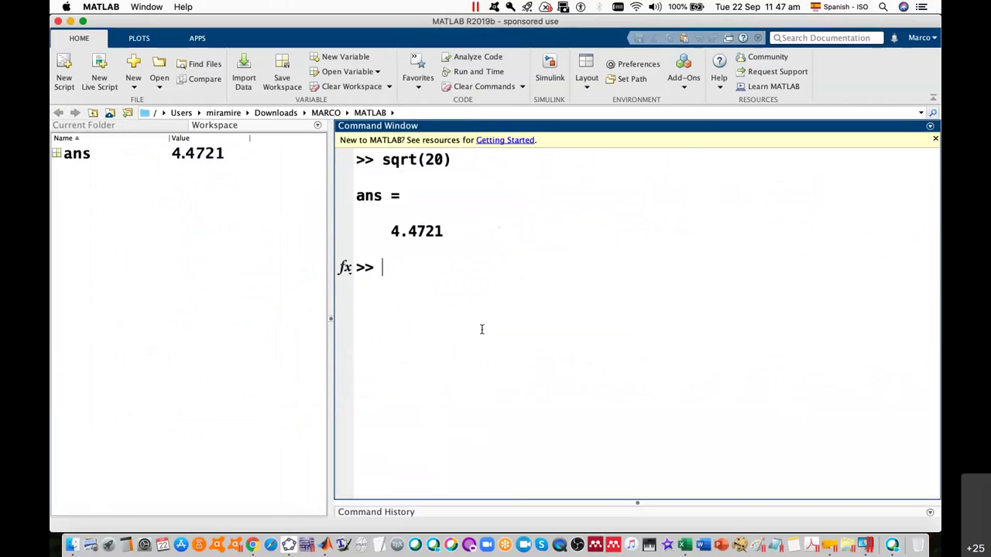
pyautogui.press('super+Tab')
# Add the line 'Los factores primos de $20=5*2*2=5(2)^2$' below the magnitude equation.
pyautogui.click(197, 424)
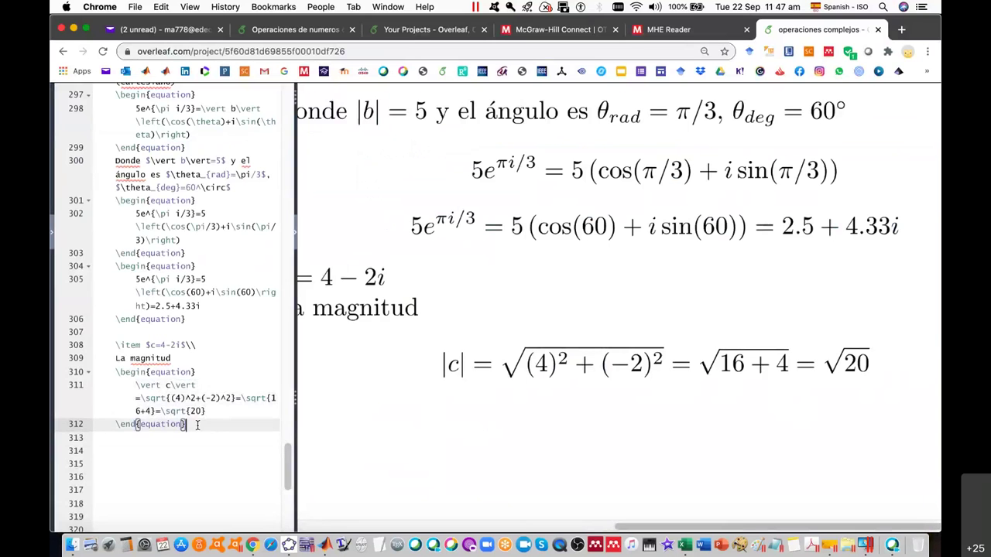
pyautogui.press('Return')
pyautogui.write('Los facrtor')
pyautogui.press('BackSpace')
pyautogui.press('BackSpace')
pyautogui.press('BackSpace')
pyautogui.press('BackSpace')
pyautogui.write('tores primos de 20')
pyautogui.press('BackSpace')
pyautogui.press('BackSpace')
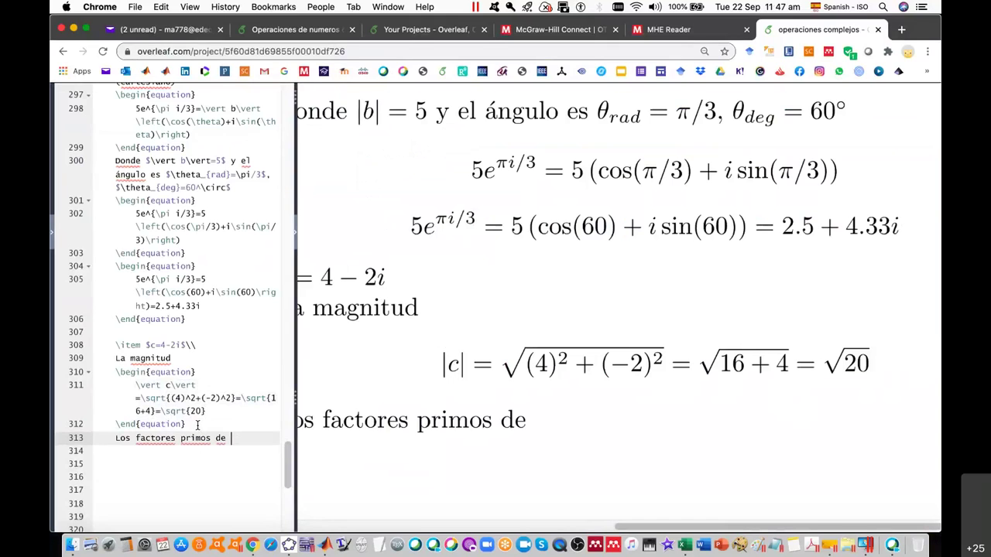
pyautogui.write('$20=$')
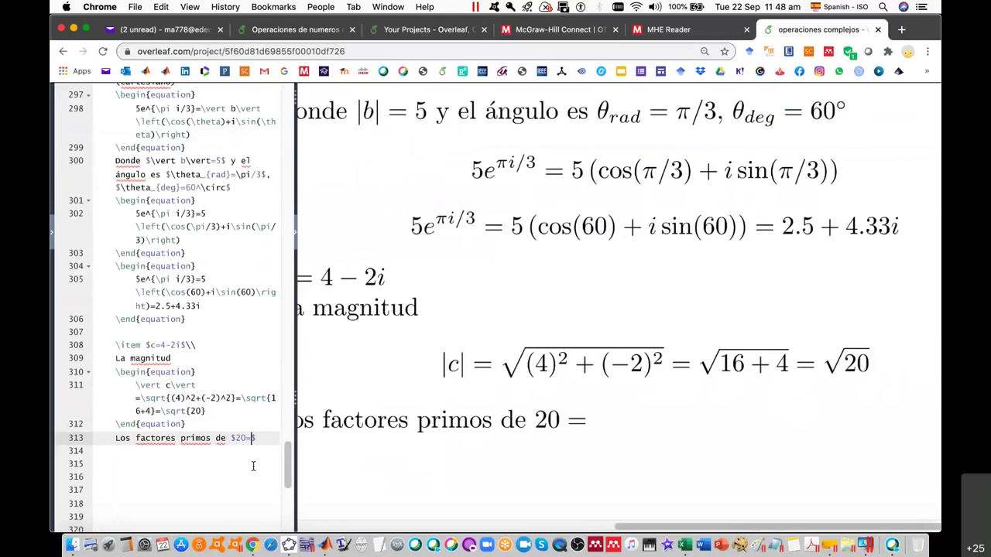
pyautogui.write('5')
pyautogui.write('*2*2')
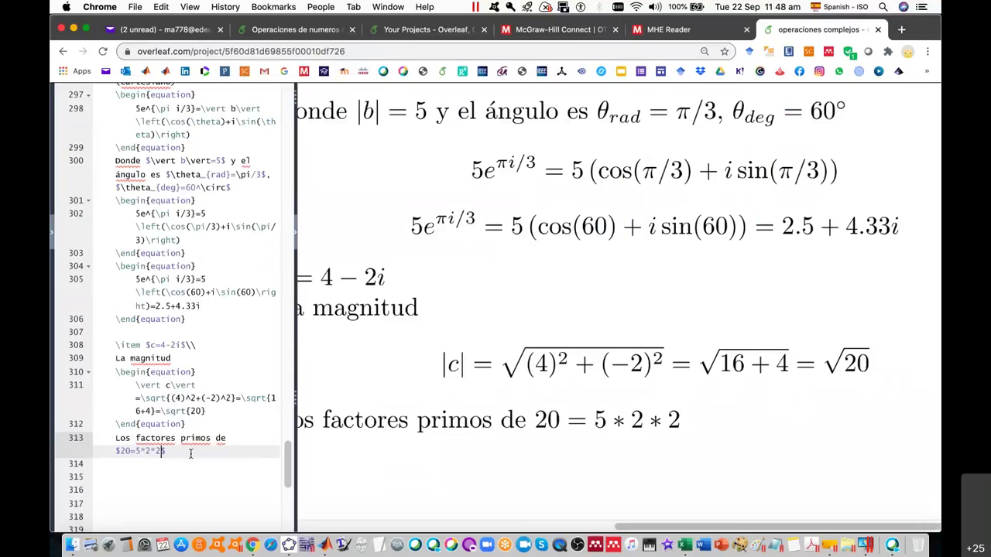
pyautogui.write('=5')
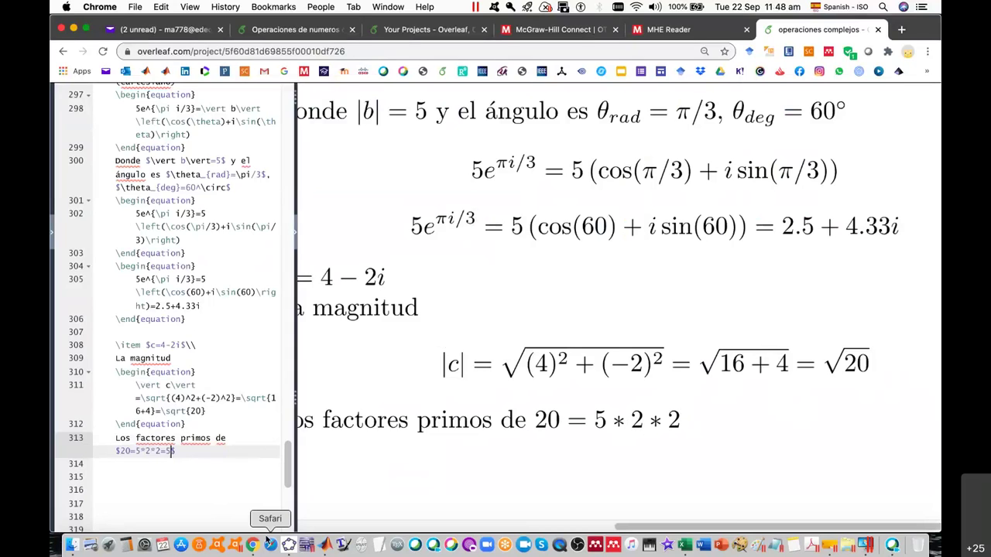
pyautogui.write('(2')
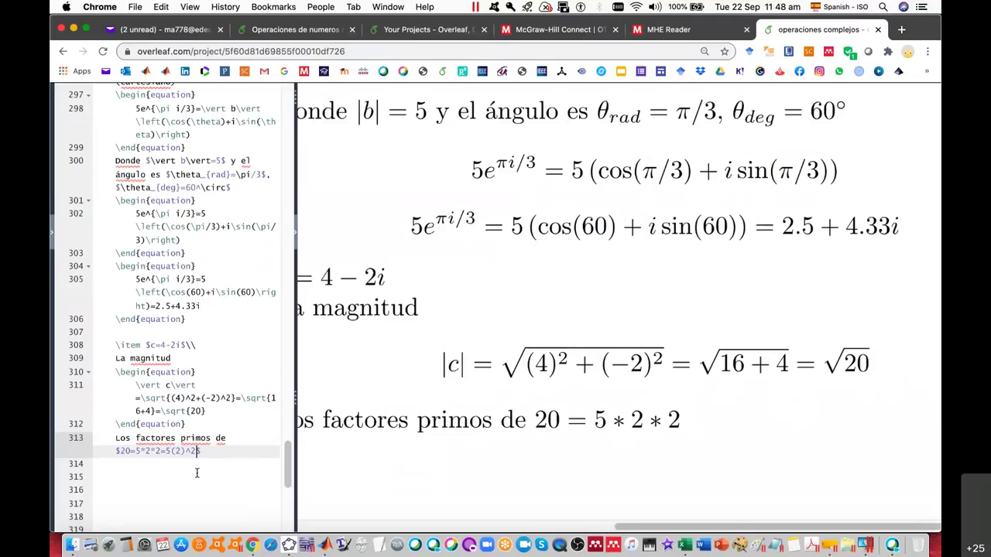
pyautogui.write(')^2')
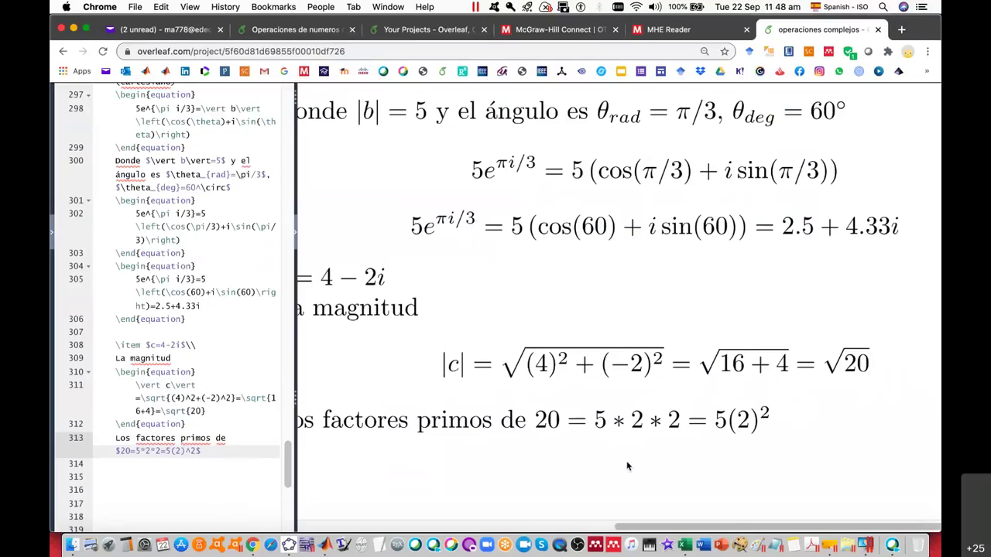
pyautogui.click(155, 465)
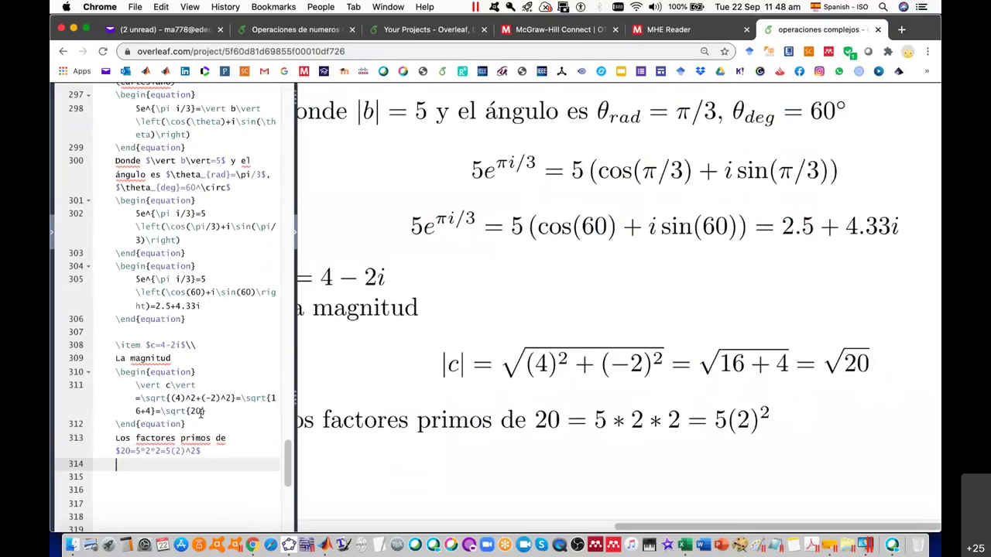
# Duplicate the magnitude equation on a new line after the prime-factor sentence.
pyautogui.moveTo(187, 425); pyautogui.dragTo(75, 375)
pyautogui.hotkey('ctrl', 'c')
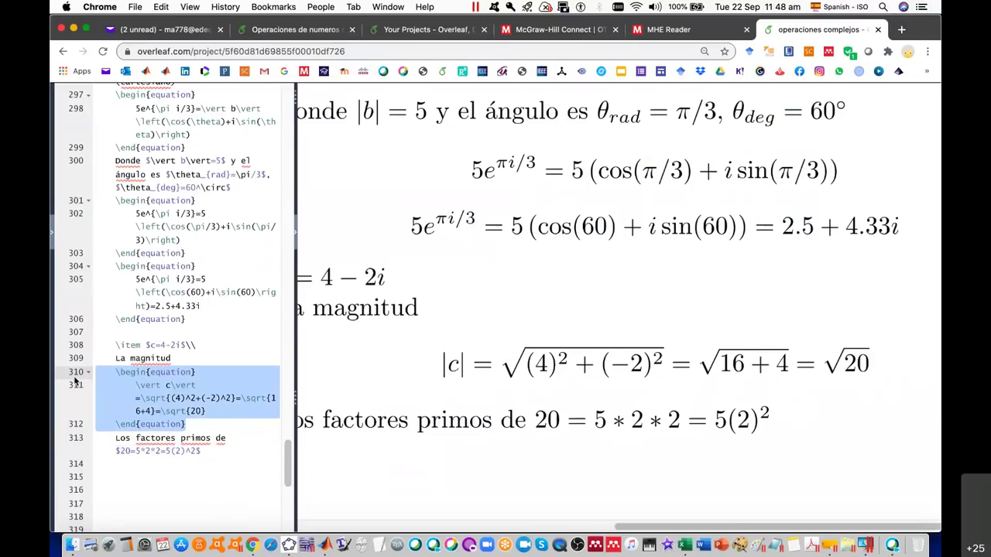
pyautogui.click(233, 449)
pyautogui.press('Return')
pyautogui.hotkey('ctrl', 'v')
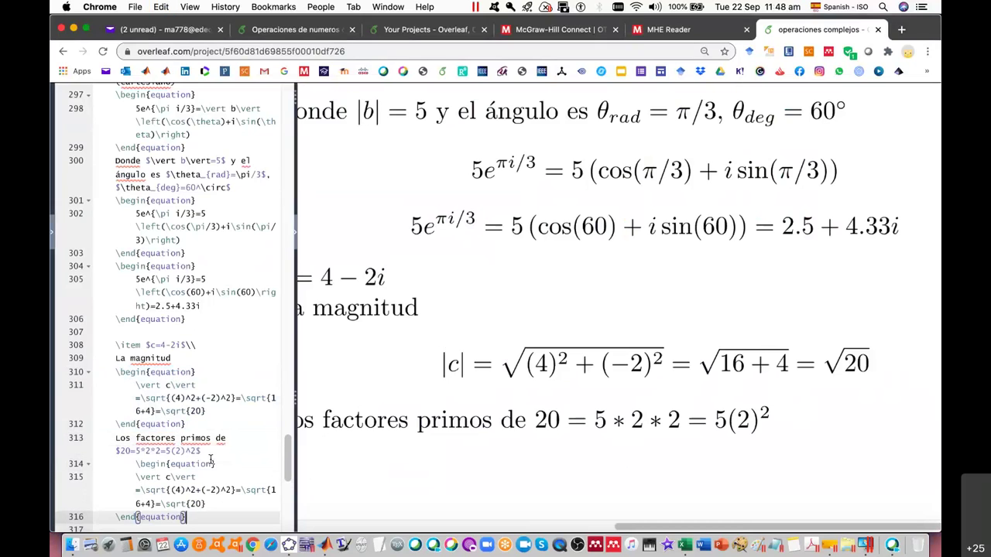
pyautogui.click(136, 464)
pyautogui.press('BackSpace')
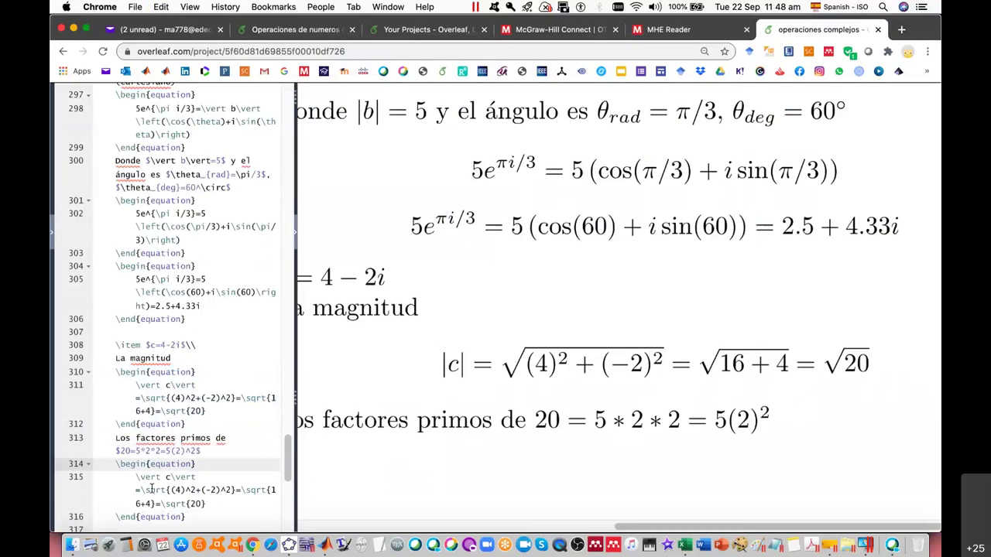
# Rewrite the copy as |c| = √20 = √5√(2²) = 2√5.
pyautogui.moveTo(140, 489); pyautogui.dragTo(160, 504)
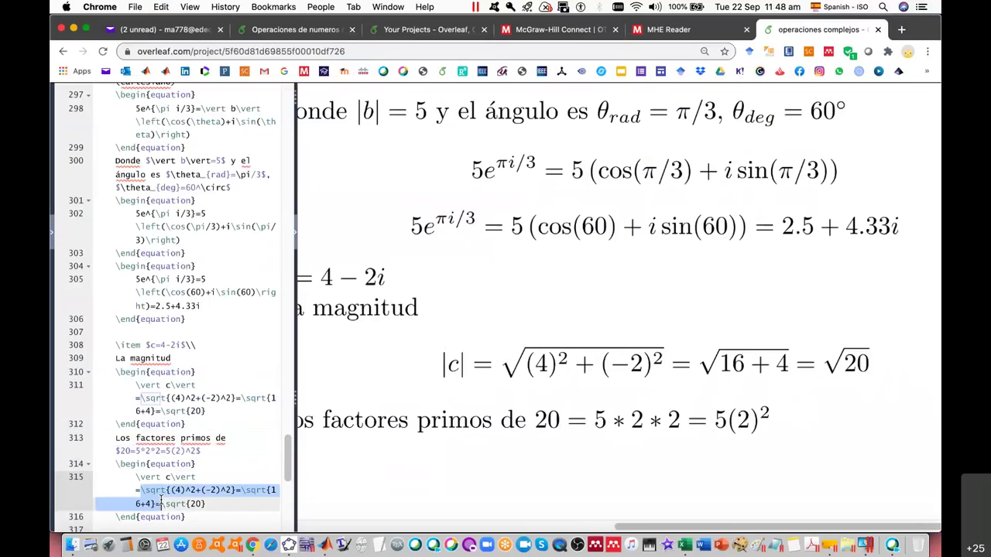
pyautogui.press('BackSpace')
pyautogui.write('=\\sqrt{20}=')
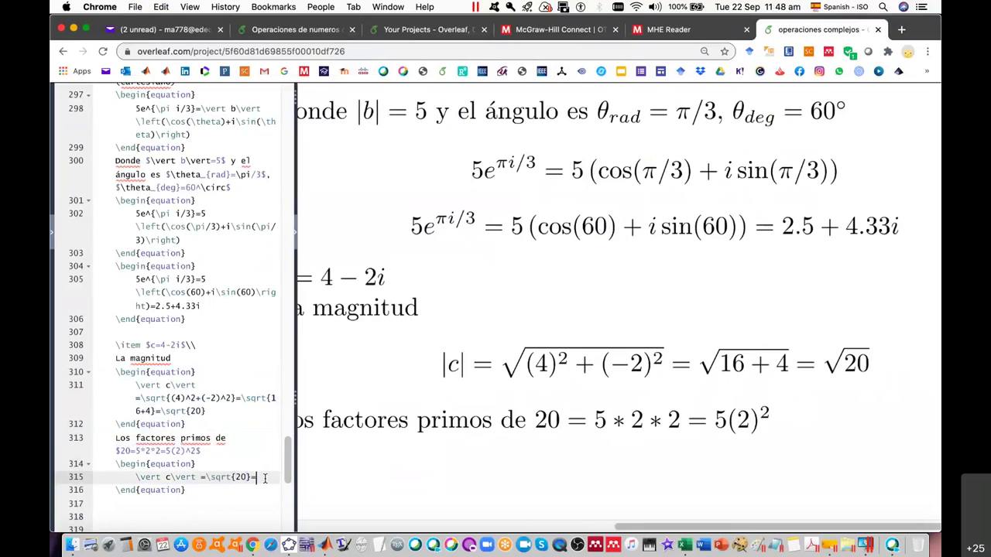
pyautogui.write('\\')
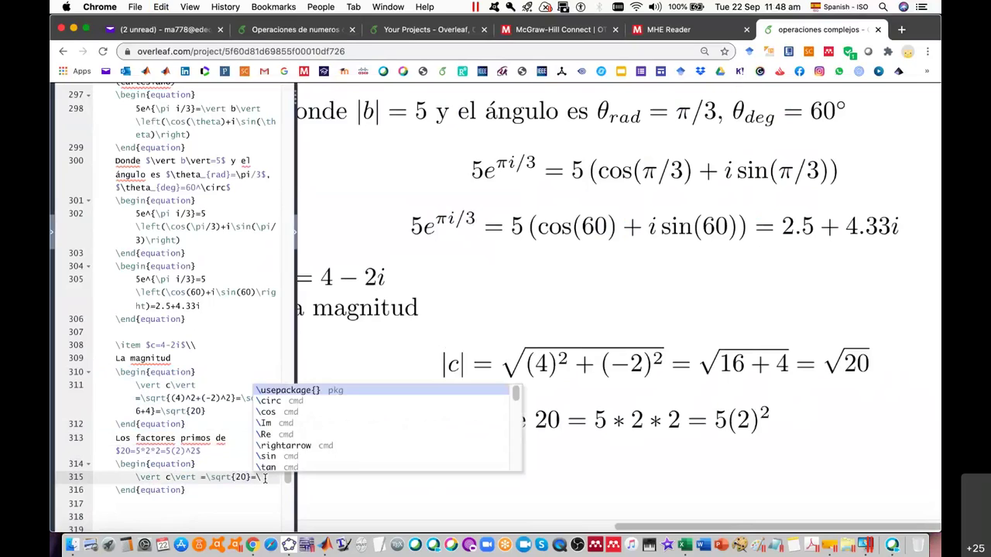
pyautogui.write('sqrt{')
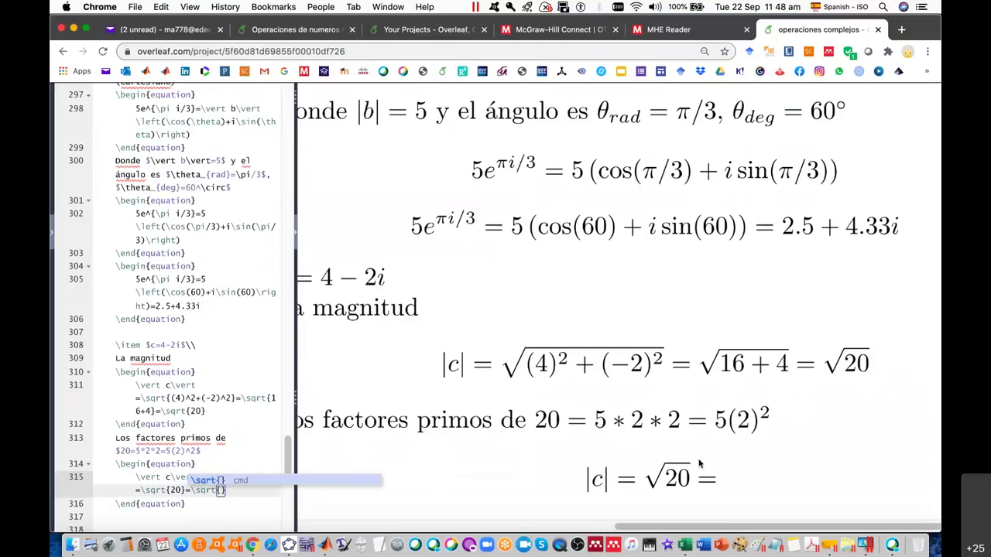
pyautogui.write('5')
pyautogui.press('Right')
pyautogui.write('\\s')
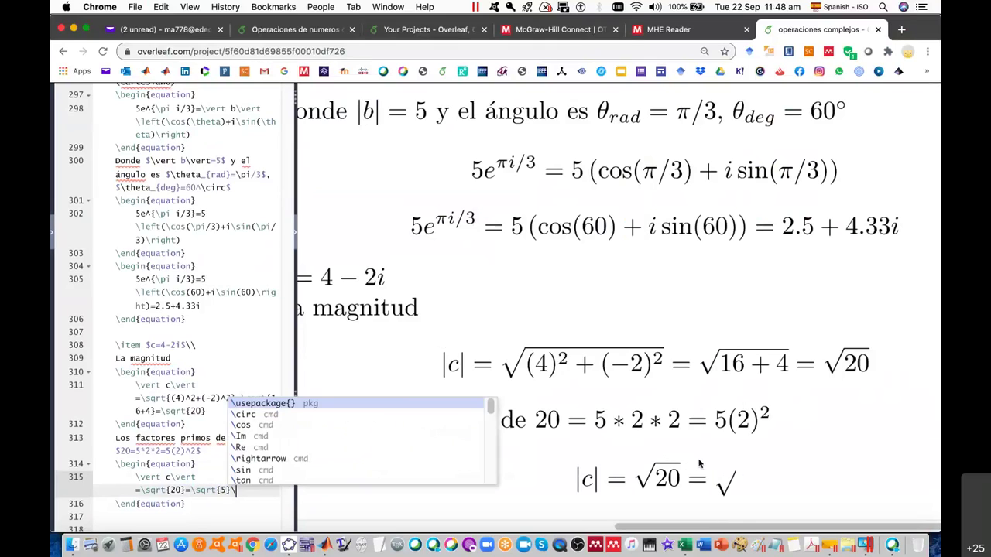
pyautogui.write('qrt{')
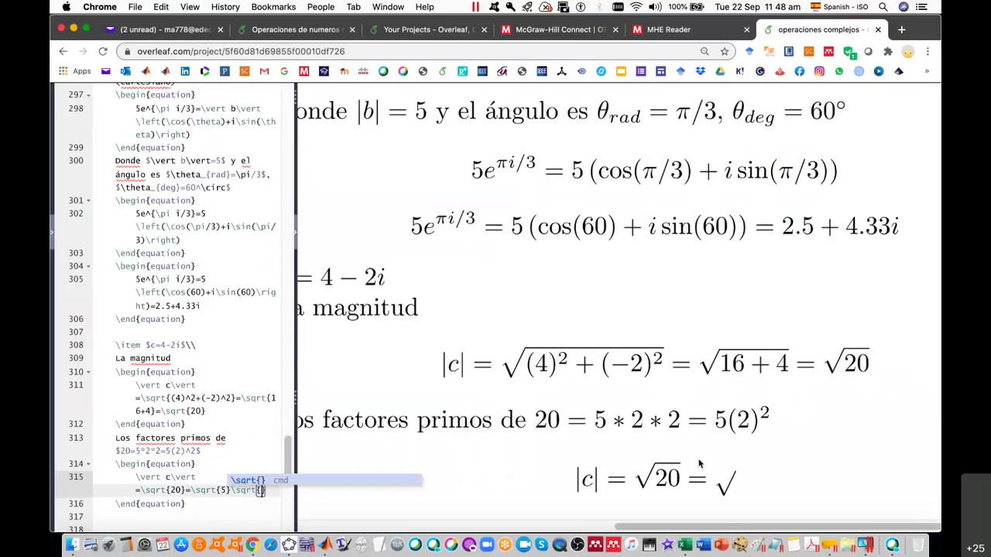
pyautogui.write('2^2')
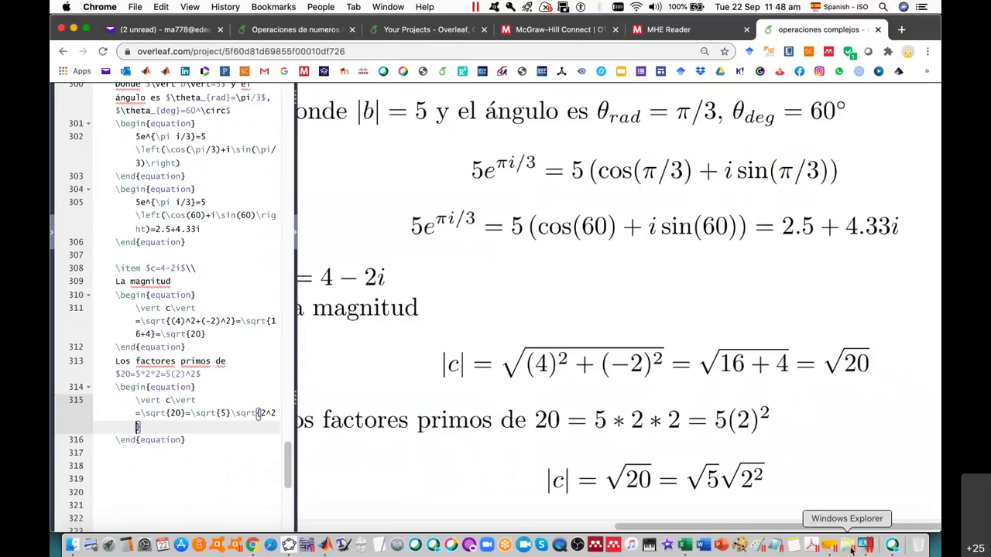
pyautogui.scroll(-2, 761, 508)
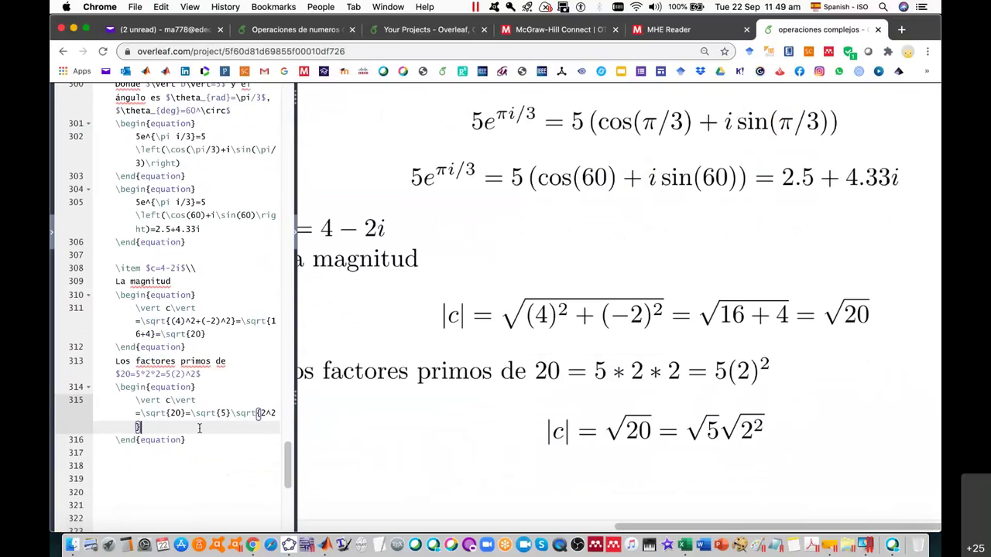
pyautogui.write('=2')
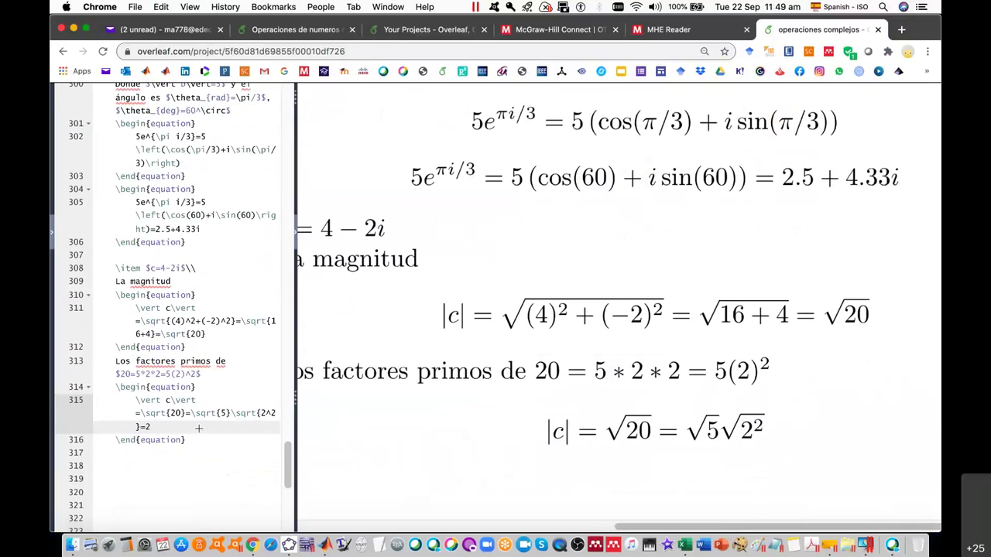
pyautogui.write('\\sqrt{5')
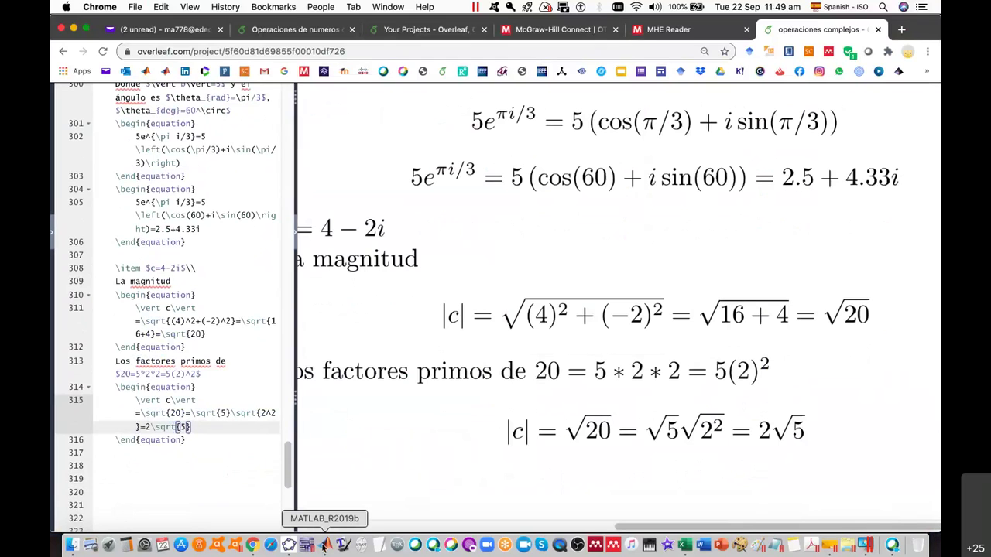
pyautogui.click(325, 546)
# Evaluate 2*sqrt(5) in MATLAB to confirm it matches sqrt(20) at 4.4721.
pyautogui.write('2*sqrt(5')
pyautogui.press('Return')
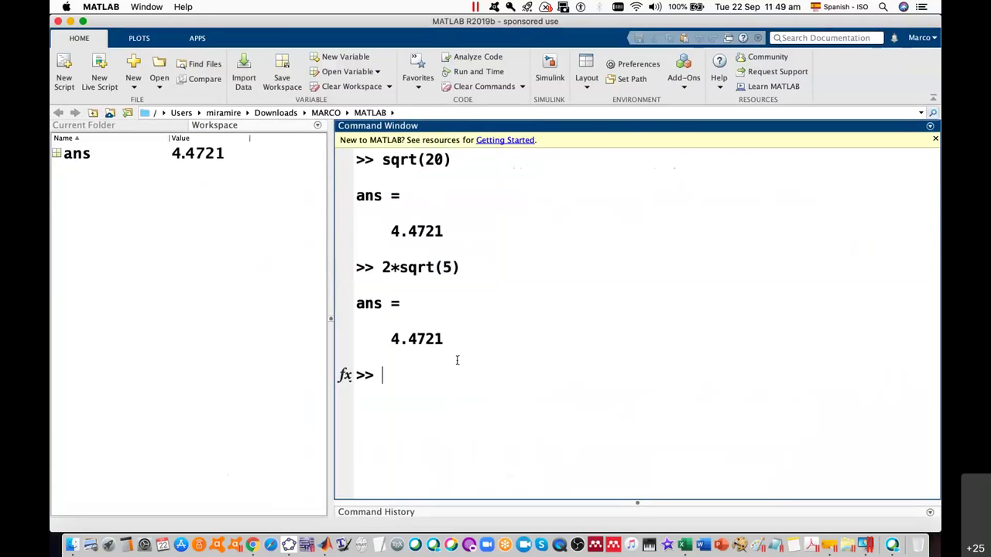
pyautogui.press('super+Tab')
pyautogui.scroll(-1, 616, 471)
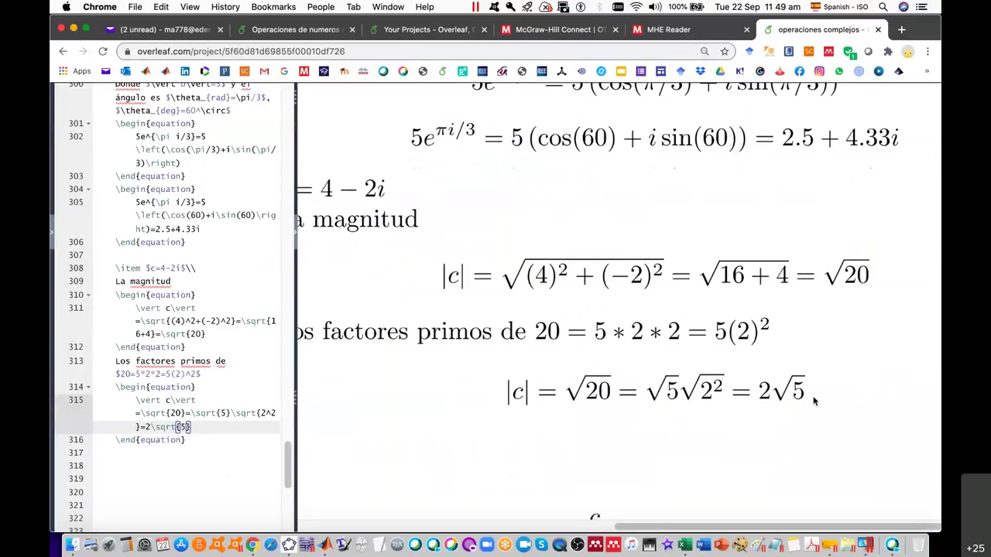
pyautogui.press('super+Tab')
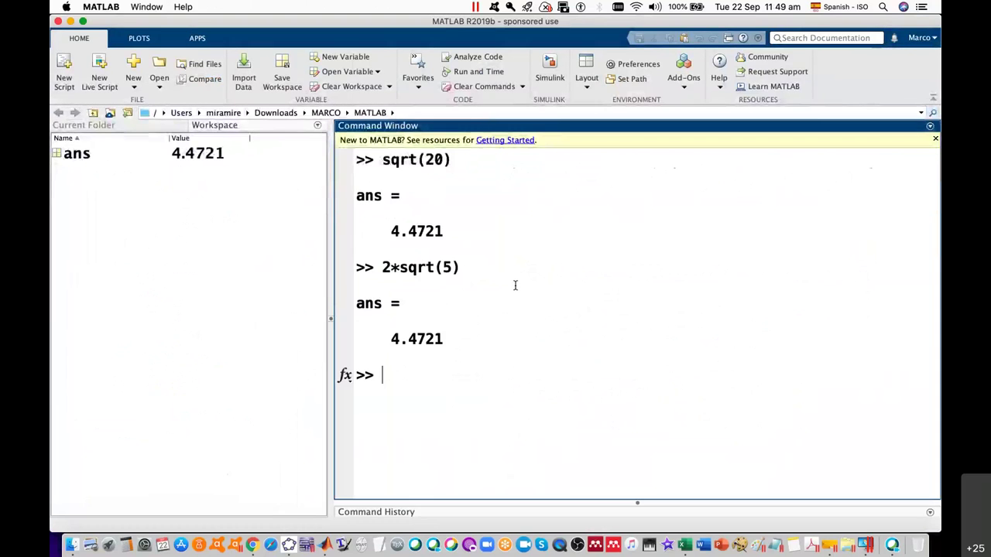
pyautogui.press('super+Tab')
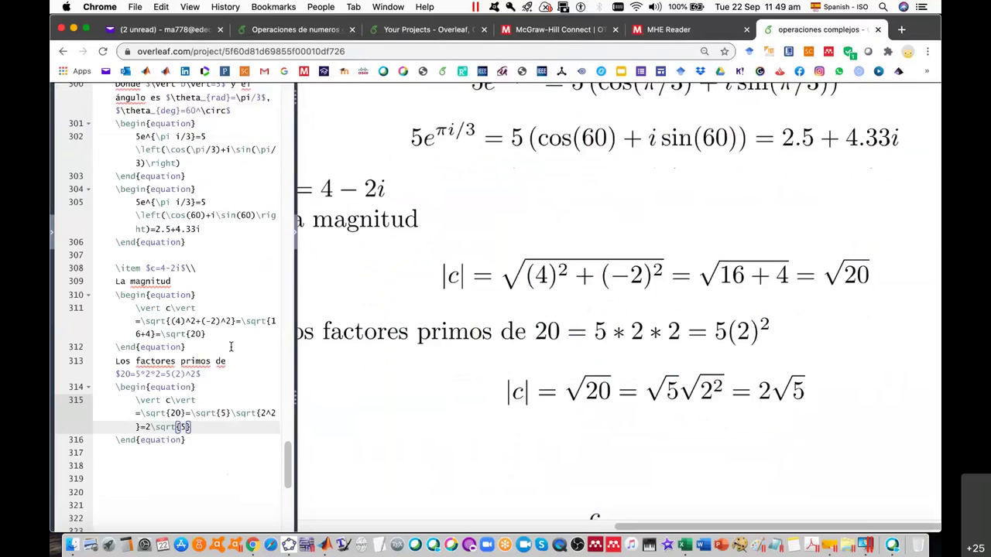
pyautogui.click(231, 335)
# Complete the magnitude as 4.4721, then add 'El vector se encuentra en el 4o cuandrante' below it.
pyautogui.write('=4.4721')
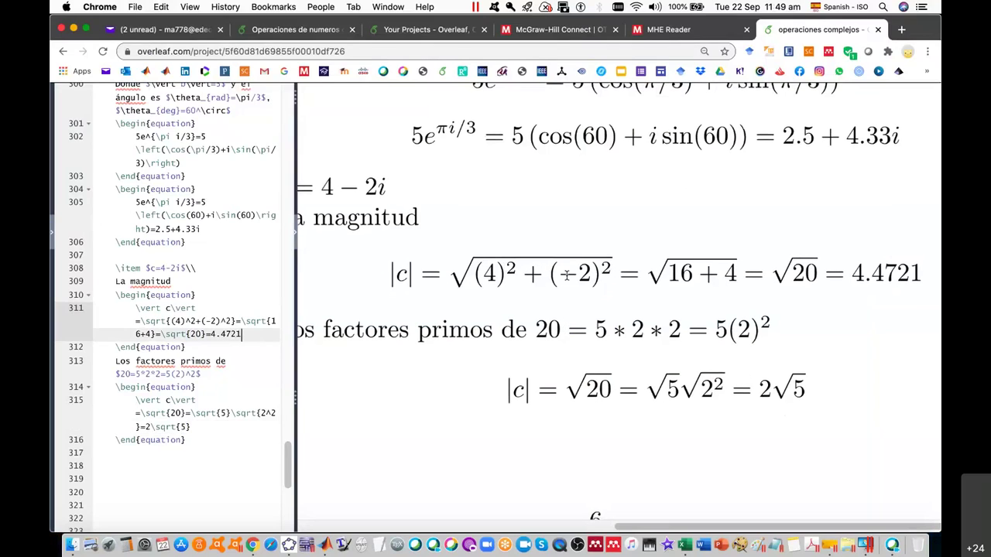
pyautogui.scroll(-2, 567, 363)
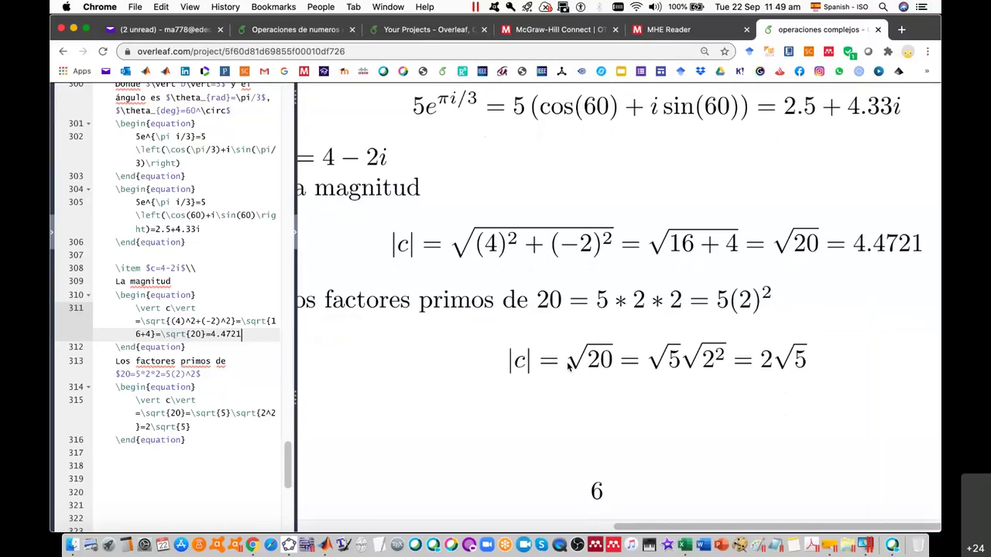
pyautogui.click(233, 437)
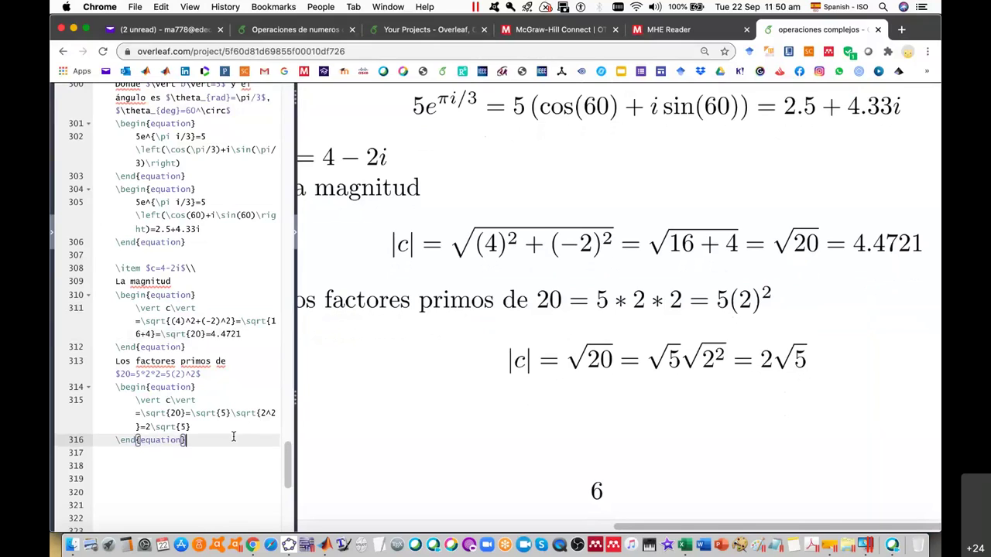
pyautogui.press('Down')
pyautogui.write('El vector se encuentra en el 4o cuandrante')
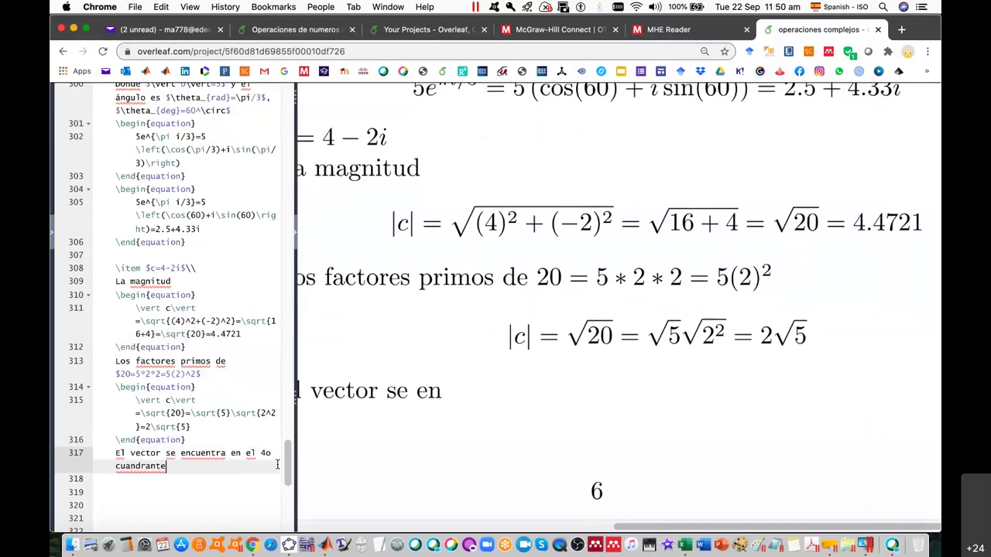
pyautogui.click(290, 545)
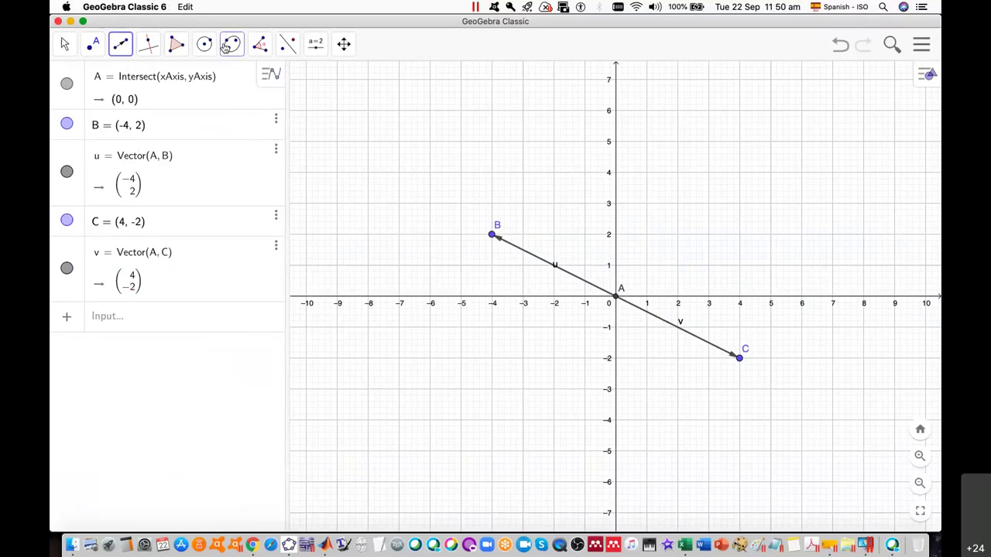
# Draw segments from A to D=(4, 0) and from C to D, outlining vector v's components 4 and 2.
pyautogui.click(125, 45)
pyautogui.click(151, 107)
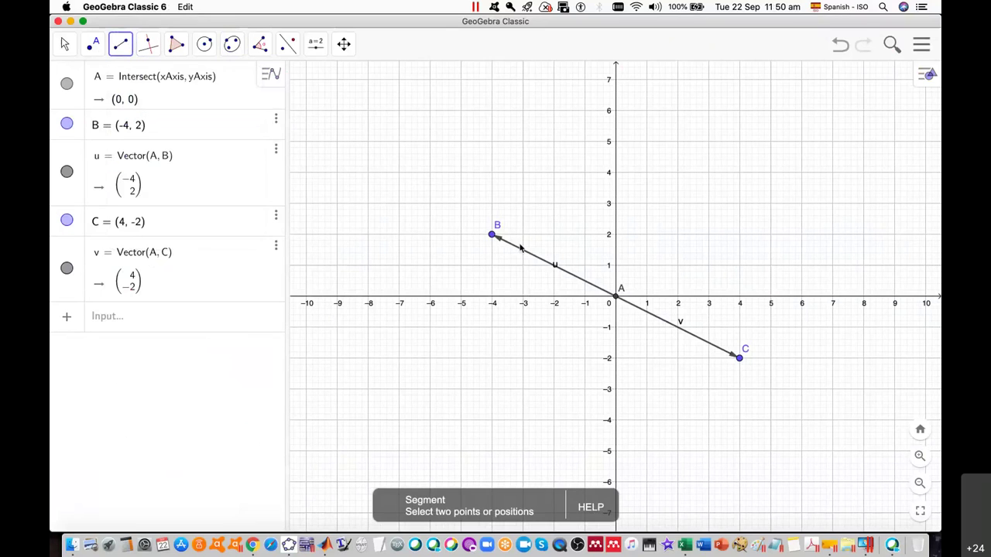
pyautogui.click(616, 298)
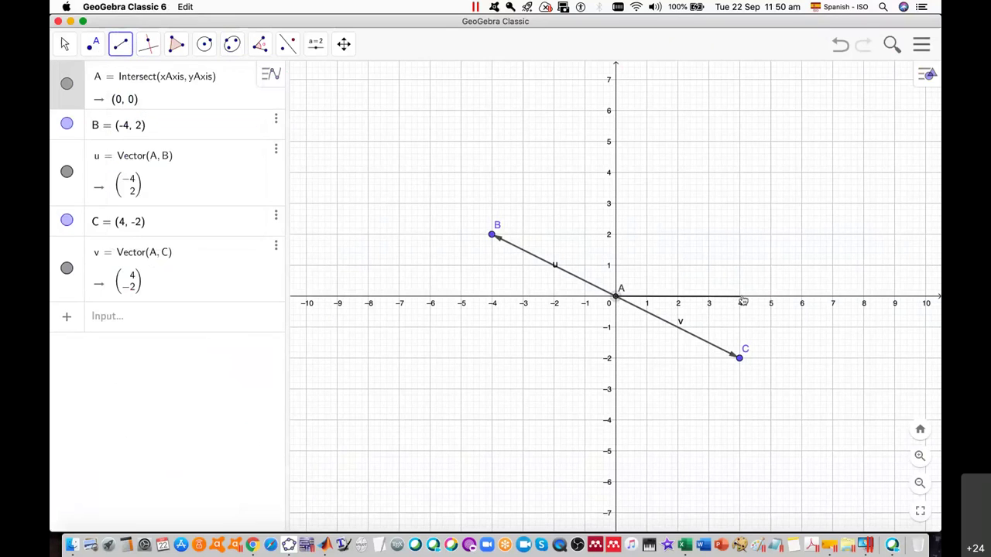
pyautogui.click(742, 301)
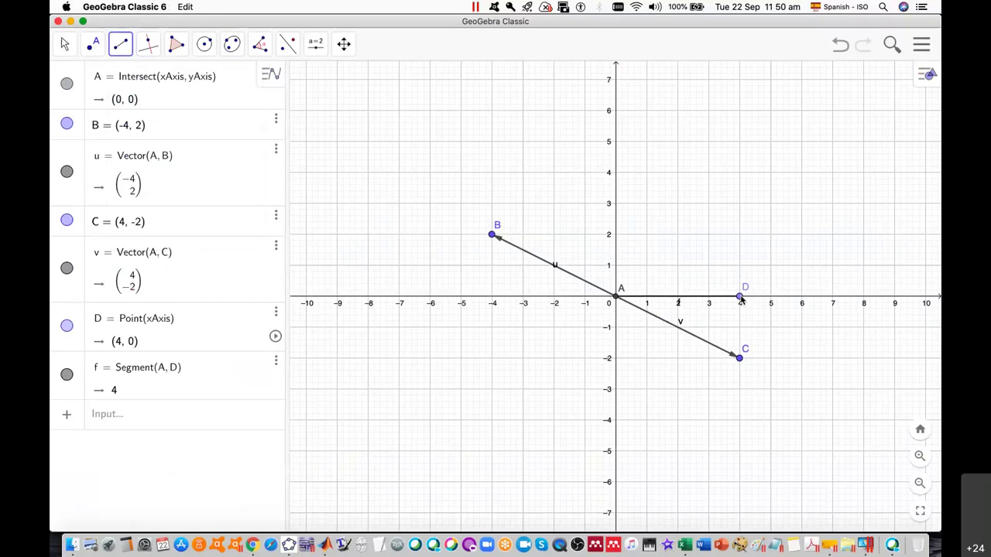
pyautogui.click(741, 359)
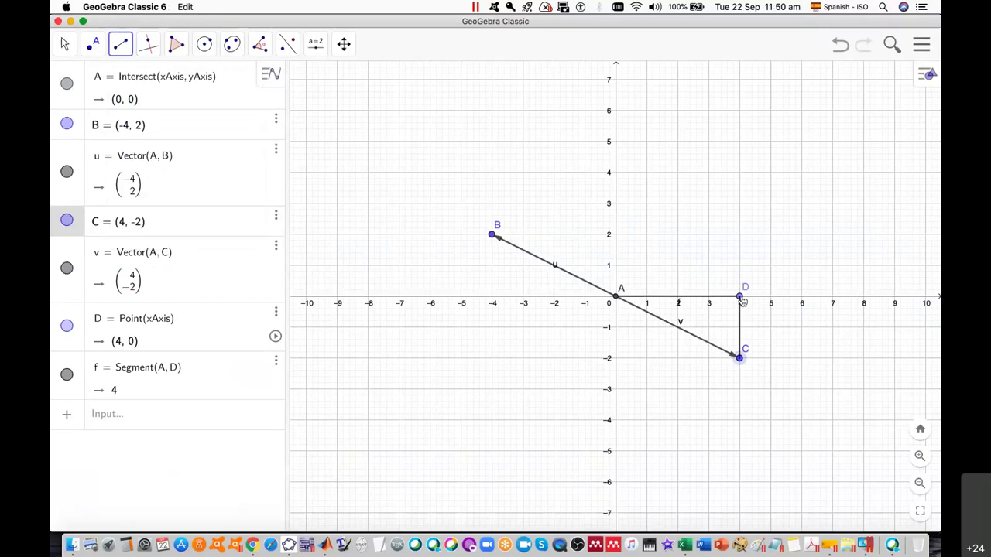
pyautogui.click(741, 307)
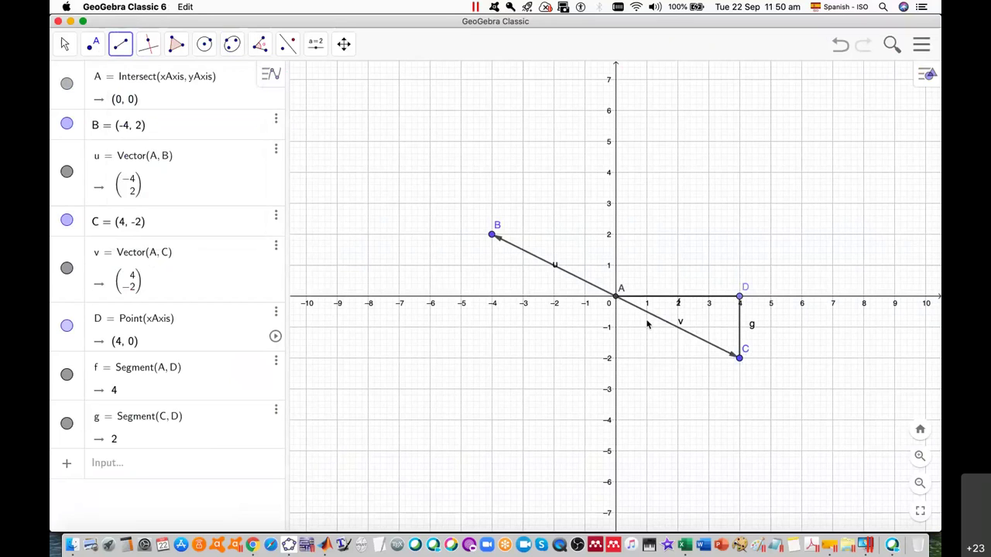
pyautogui.press('super+Tab')
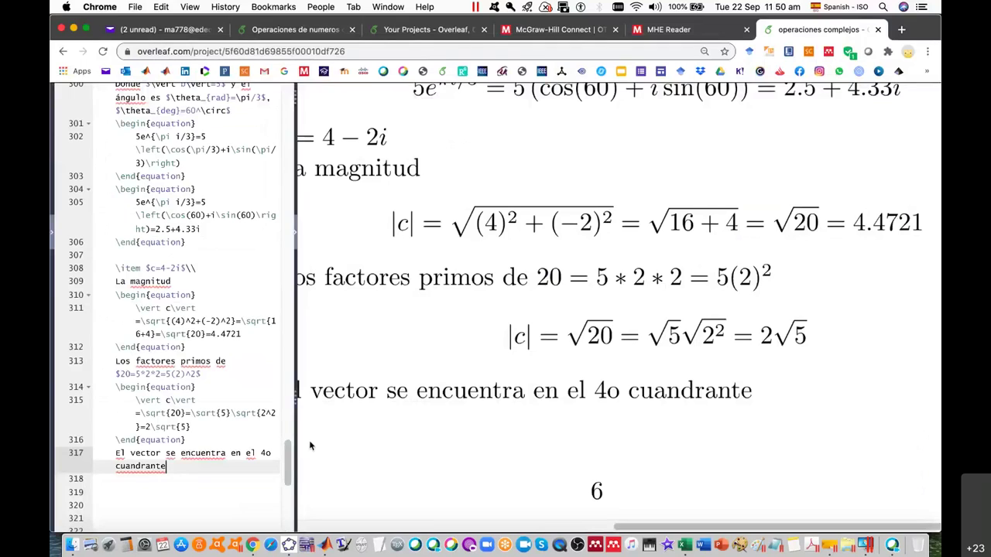
# Insert a new equation environment below the quadrant sentence.
pyautogui.press('Return')
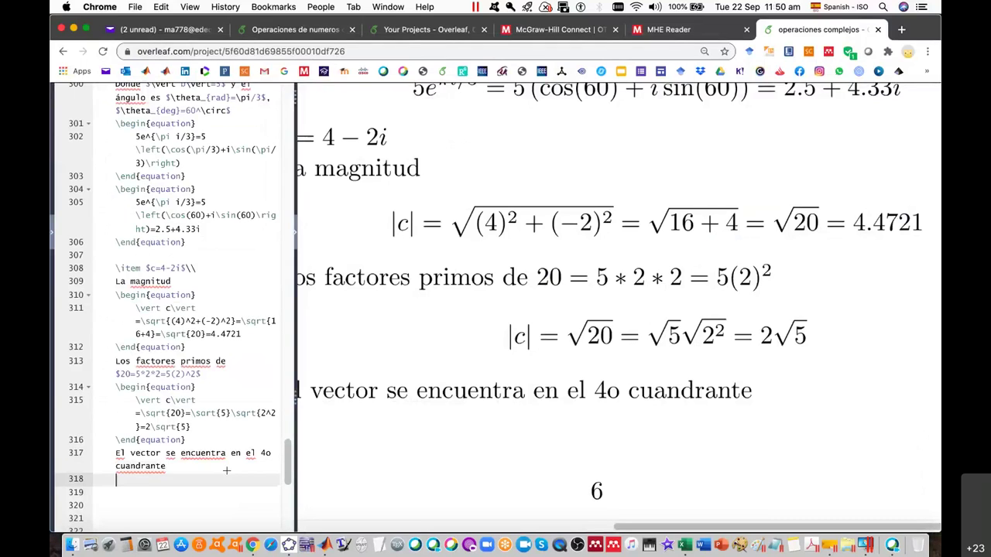
pyautogui.write('\x08egin{}')
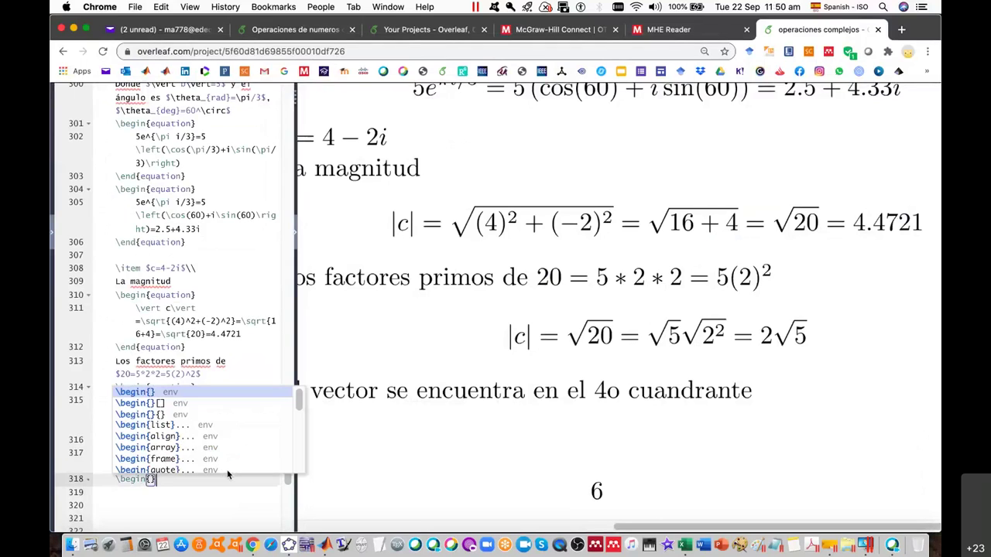
pyautogui.write('eq')
pyautogui.press('Return')
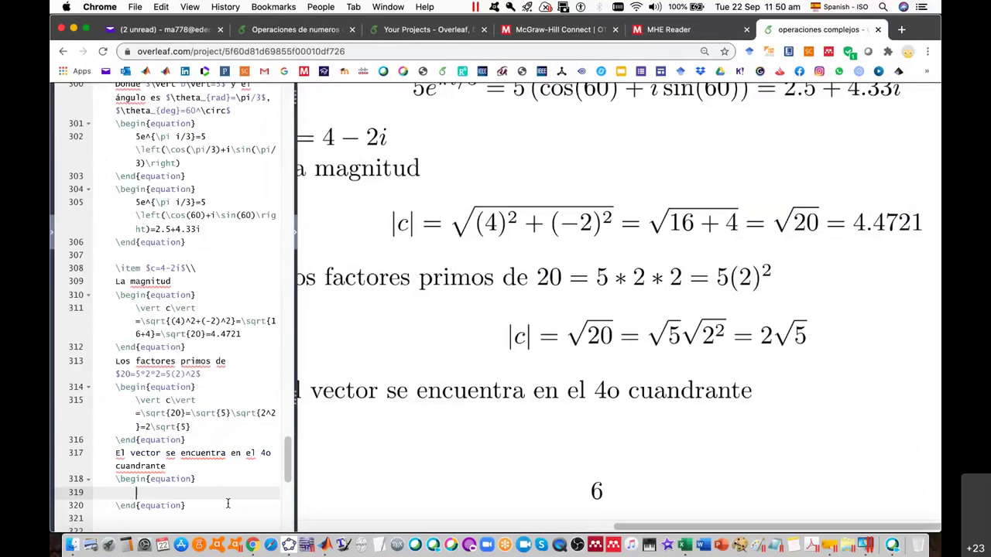
pyautogui.scroll(-2, 223, 507)
# Write θ = 360 − tan⁻¹ \frac{2}{4} inside the new equation.
pyautogui.write('h')
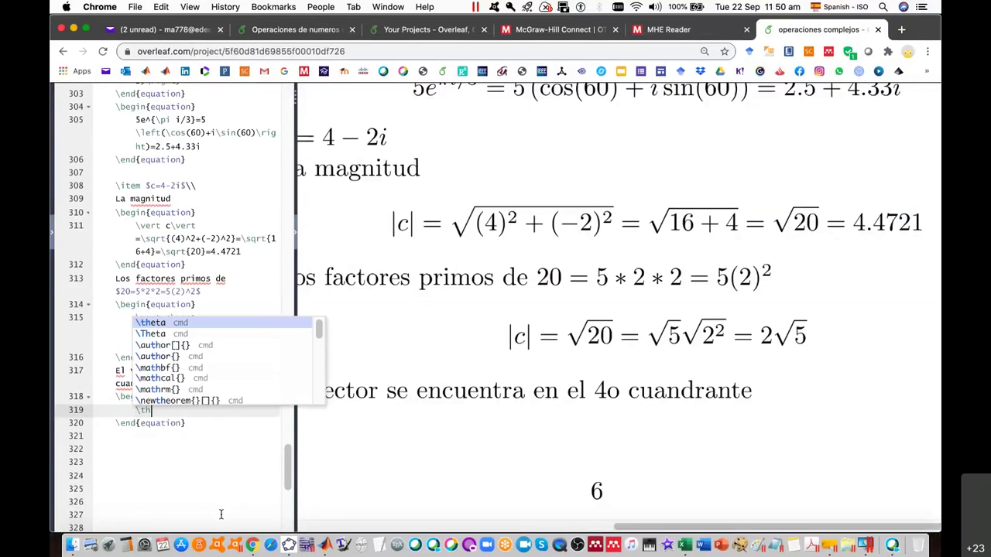
pyautogui.write('eta=')
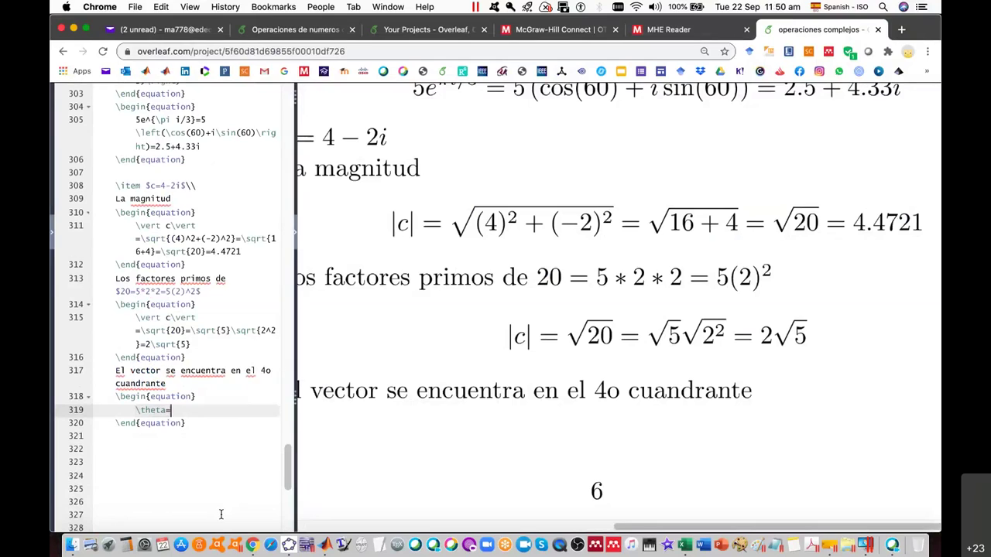
pyautogui.write('360')
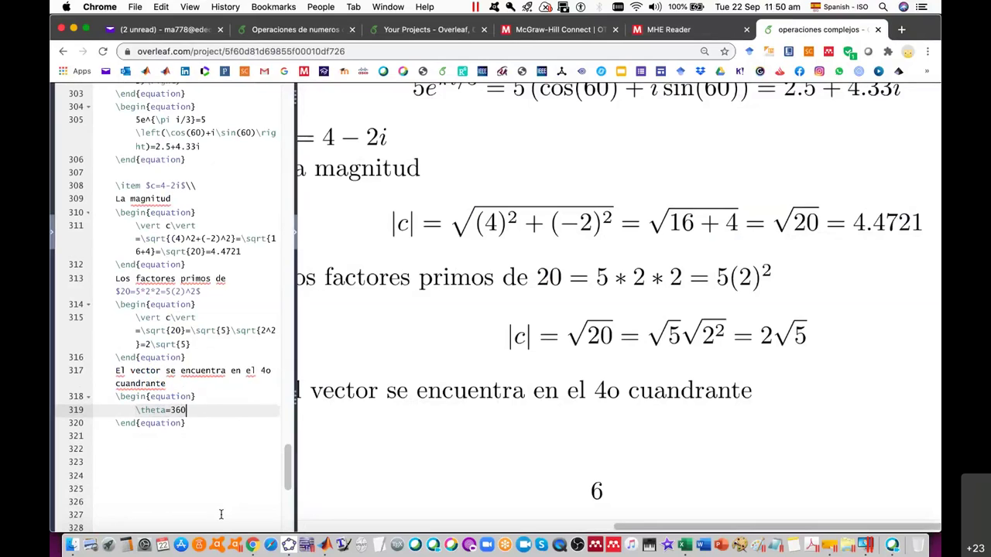
pyautogui.write('-\\')
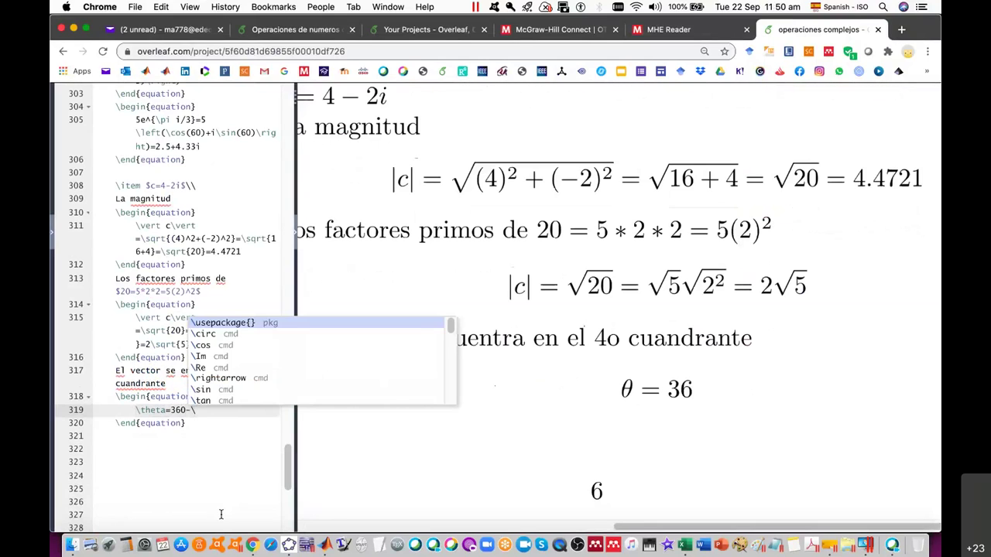
pyautogui.write('tan{')
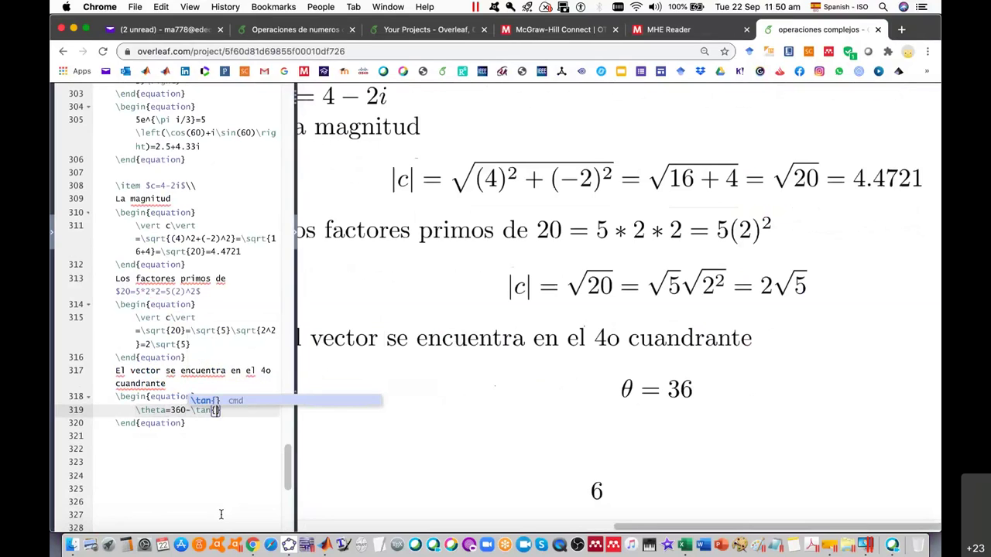
pyautogui.press('Left')
pyautogui.press('Left')
pyautogui.press('Right')
pyautogui.write('^{')
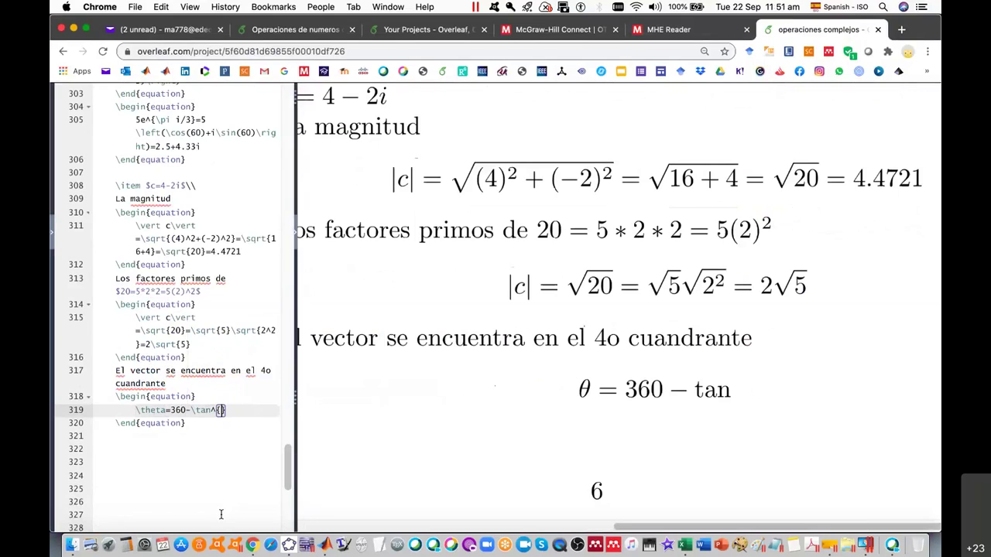
pyautogui.write('-1')
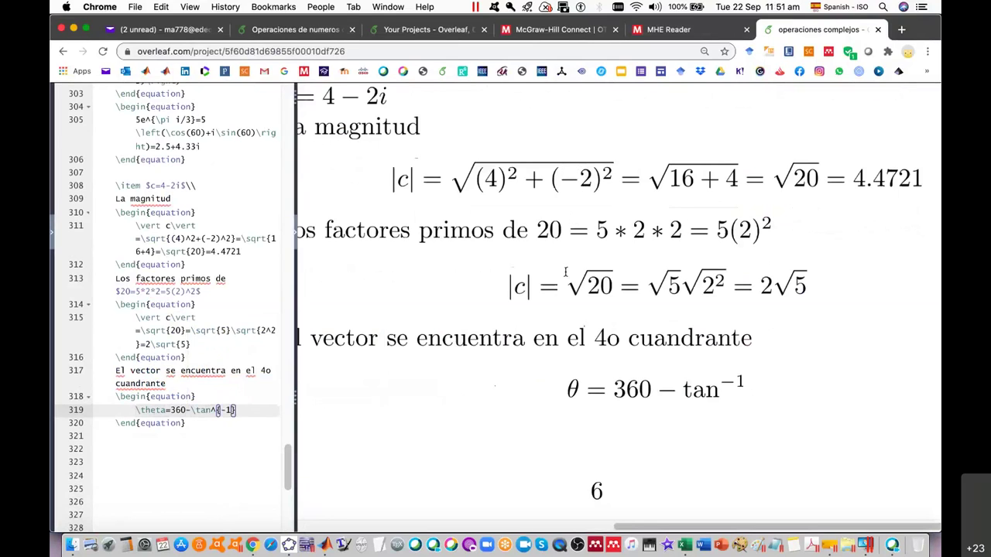
pyautogui.write('(')
pyautogui.press('BackSpace')
pyautogui.press('BackSpace')
pyautogui.write('ra')
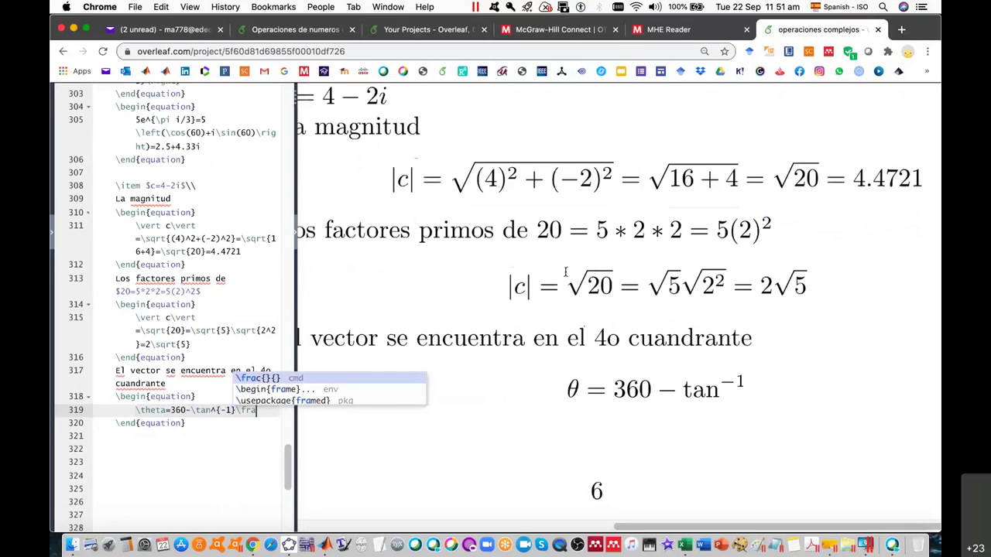
pyautogui.click(288, 379)
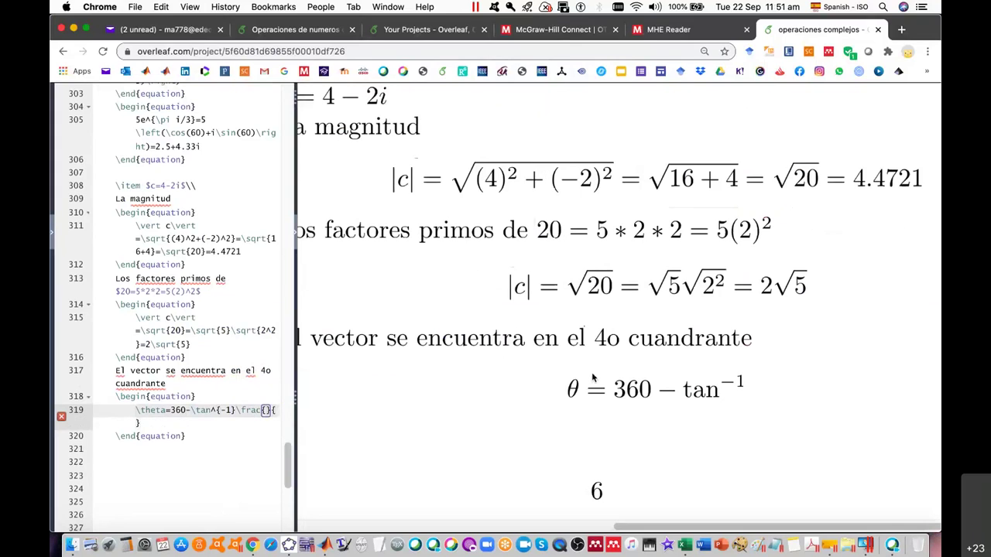
pyautogui.write('2')
pyautogui.press('Right')
pyautogui.press('Right')
pyautogui.write('4')
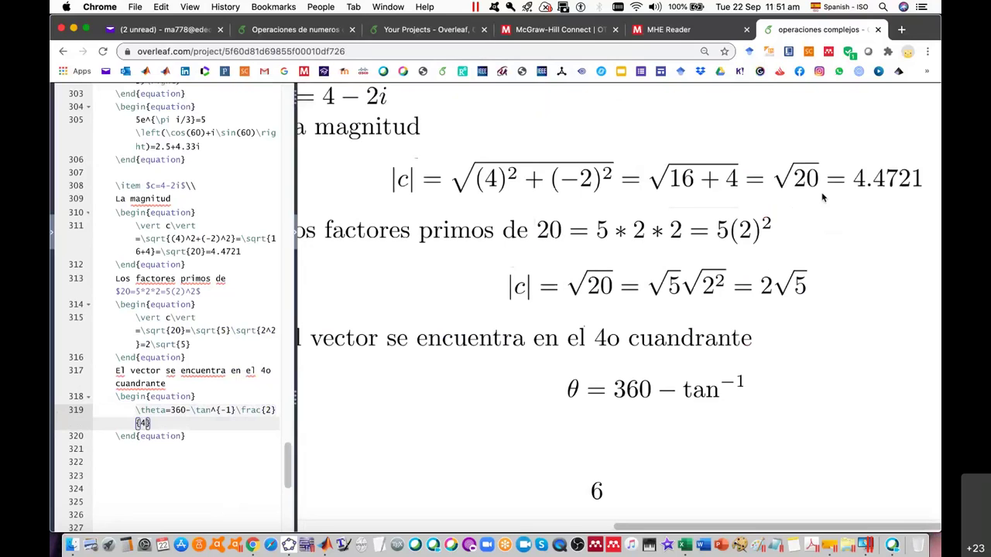
pyautogui.hscroll(-2, 621, 414)
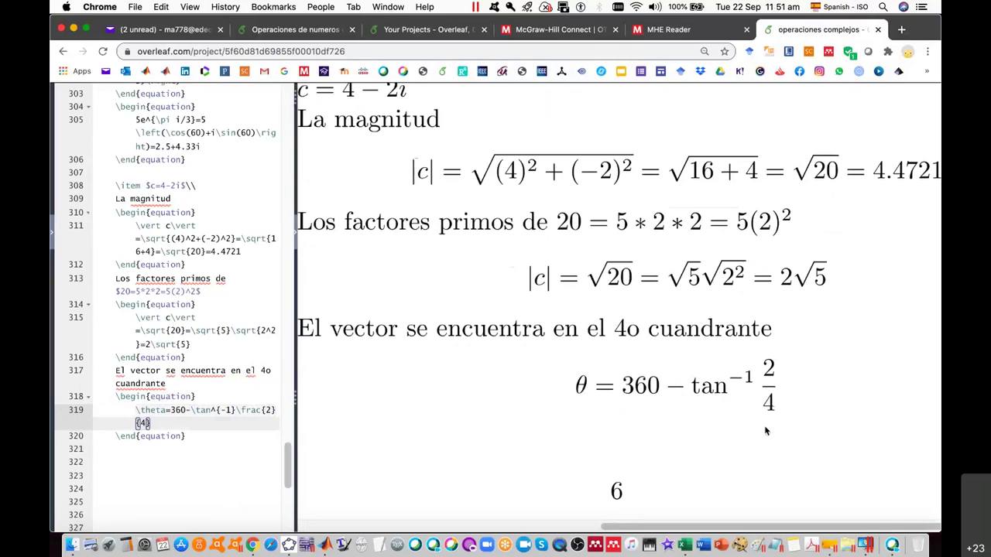
pyautogui.scroll(2, 608, 413)
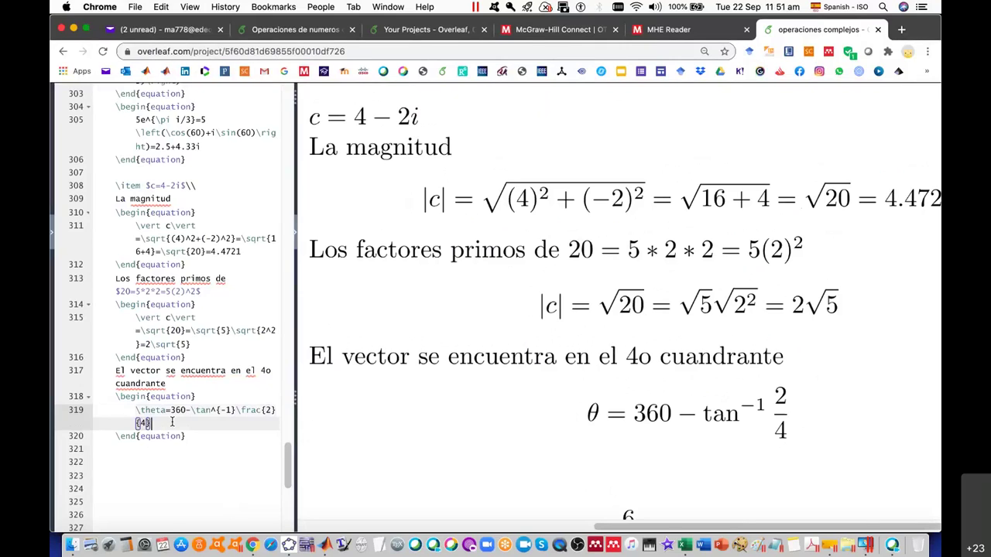
# Wrap the 2/4 fraction after tan⁻¹ in \left( \right) parentheses.
pyautogui.click(231, 410)
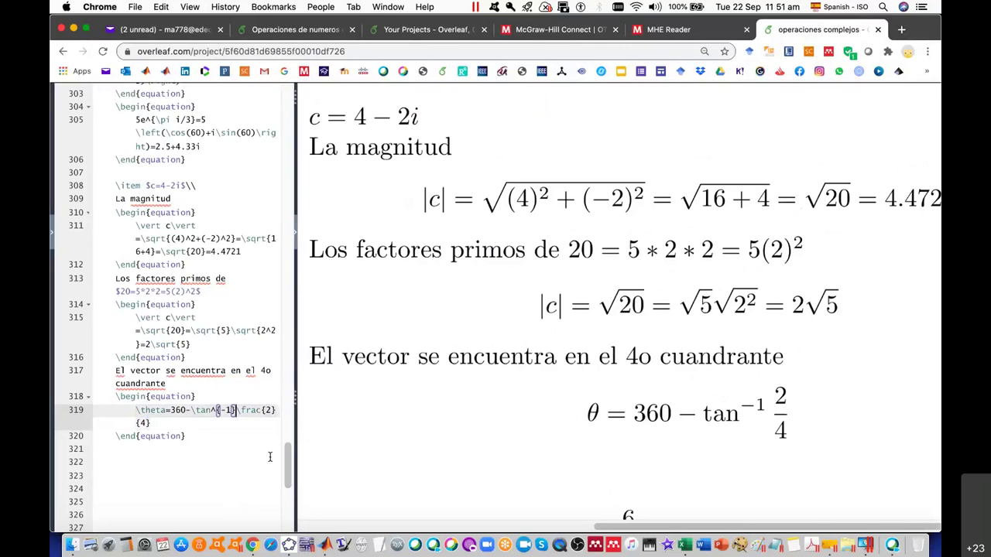
pyautogui.write('\\')
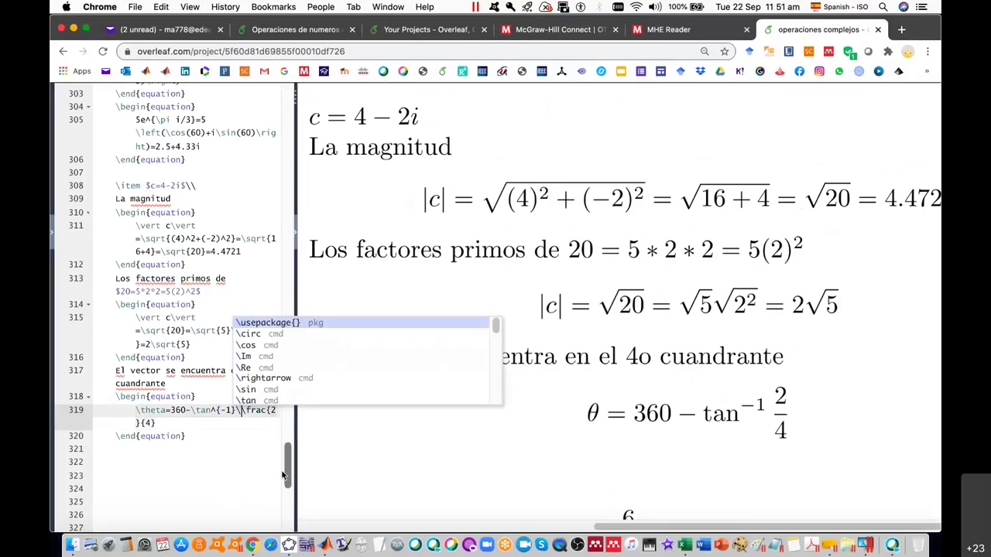
pyautogui.write('left(')
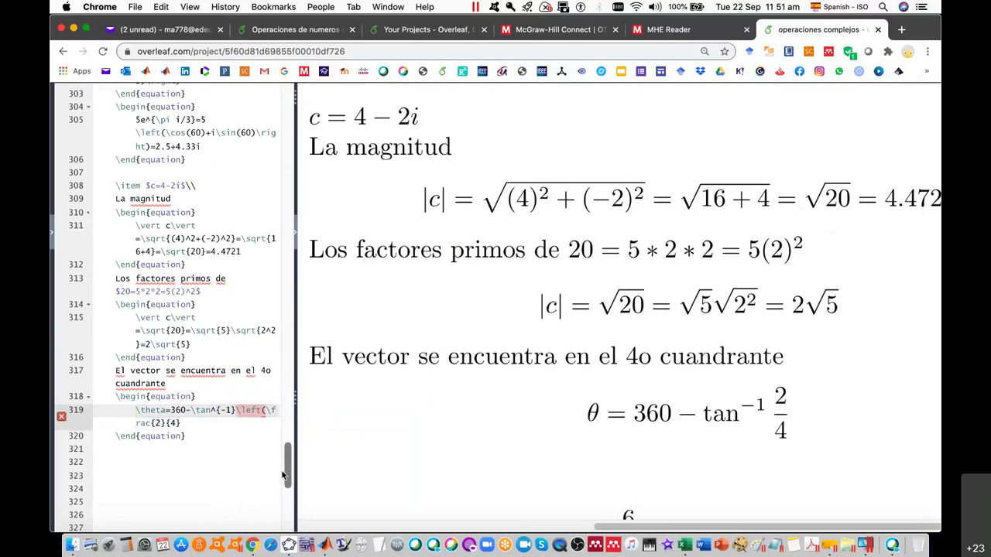
pyautogui.press('super+Right')
pyautogui.write('\\')
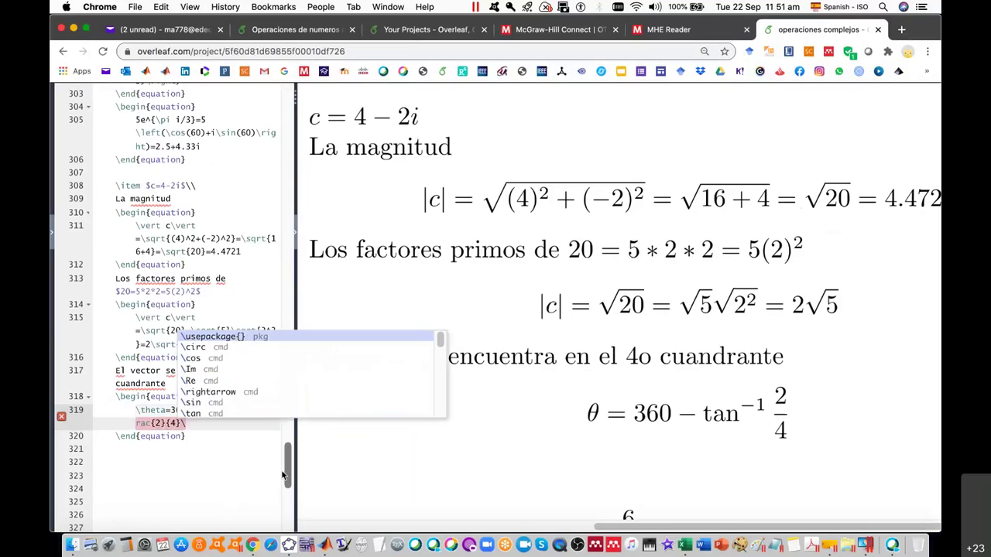
pyautogui.write('right')
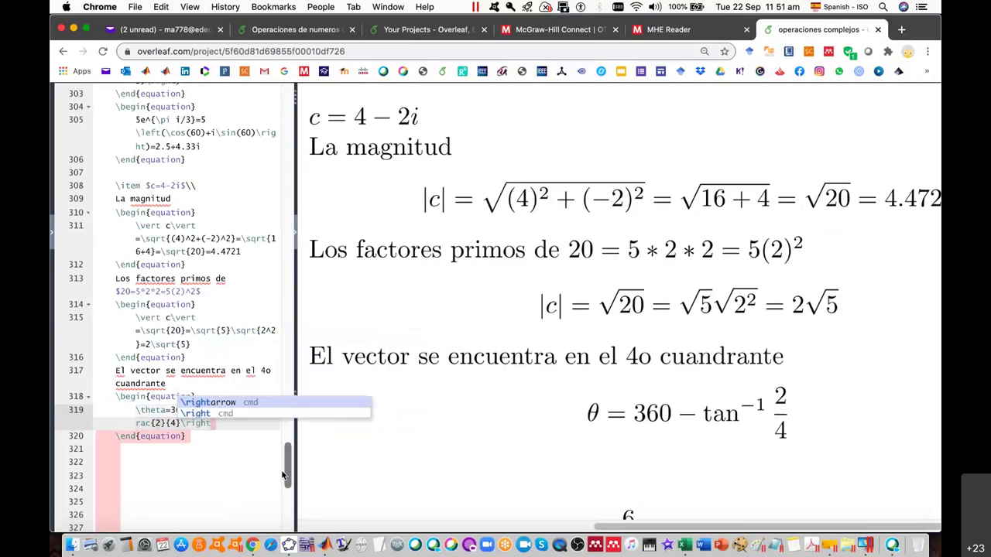
pyautogui.write(')')
# Duplicate the θ equation below and change the copy's fraction to 1/2.
pyautogui.moveTo(212, 441); pyautogui.dragTo(77, 401)
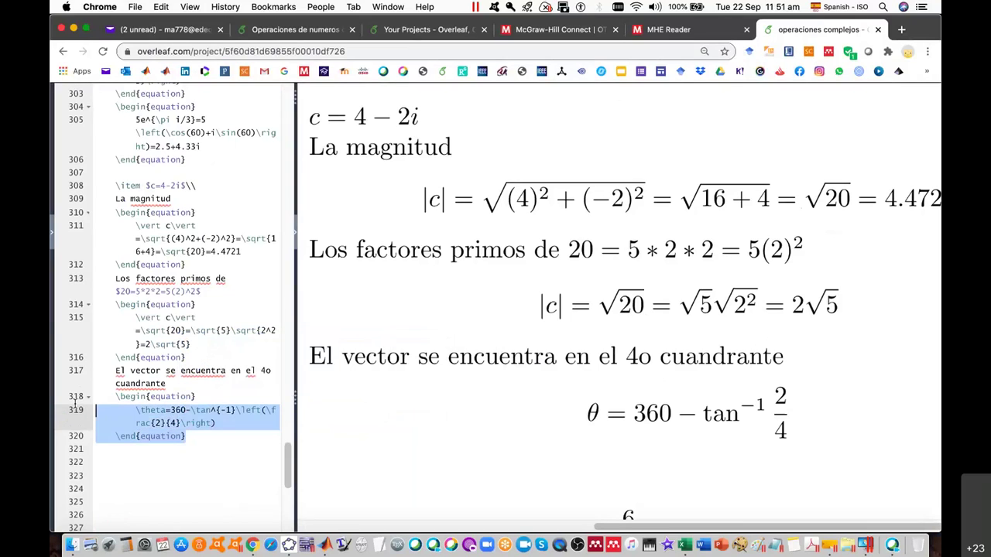
pyautogui.click(227, 438)
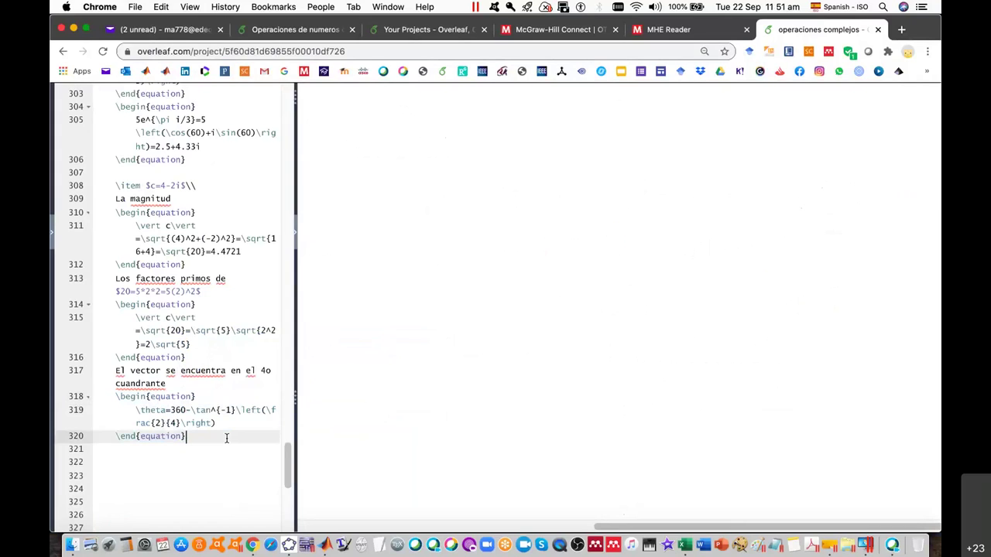
pyautogui.press('Down')
pyautogui.write('\\begin{equation}     \\theta=360-\\tan^{-1}\\left(\\frac{2}{4}\\right) \\end{equation}')
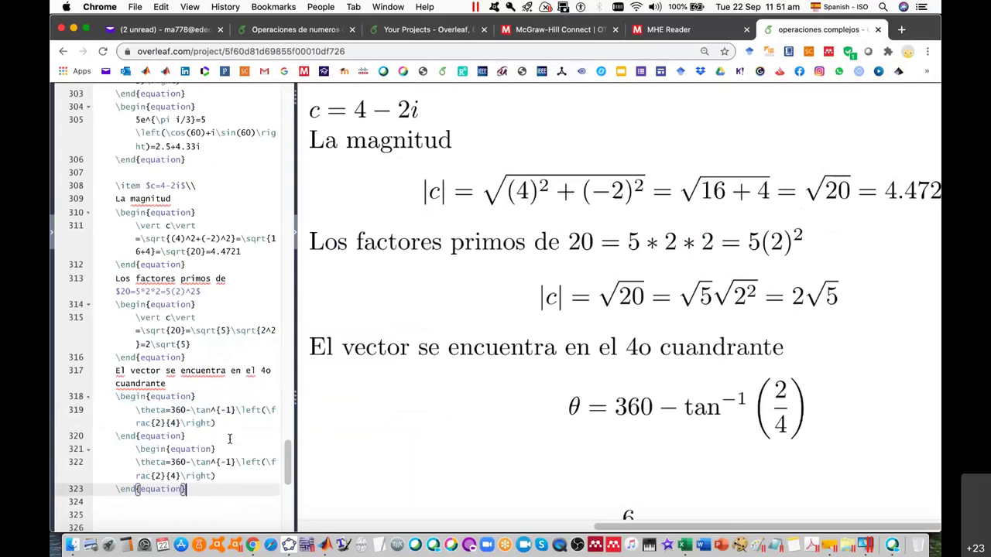
pyautogui.doubleClick(159, 475)
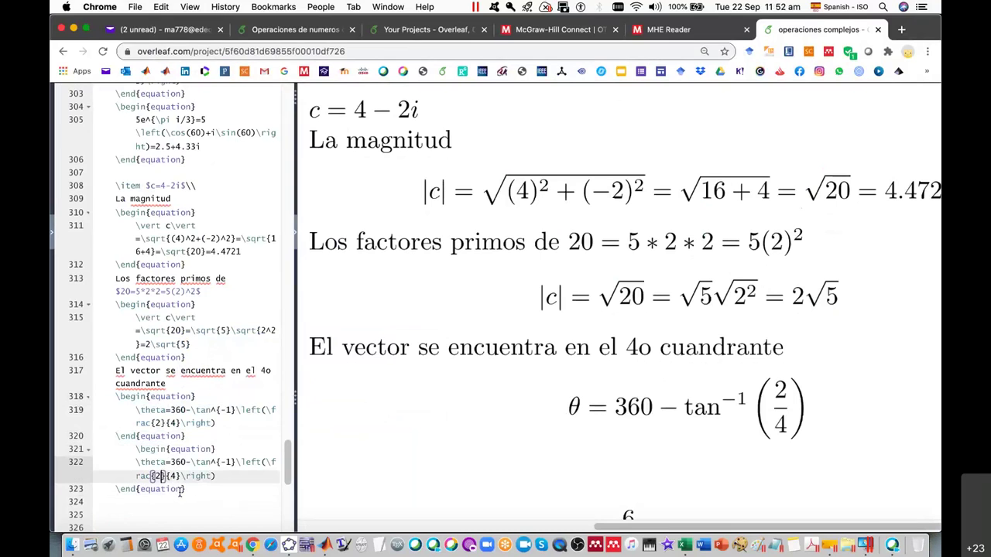
pyautogui.write('1')
pyautogui.doubleClick(174, 475)
pyautogui.write('2')
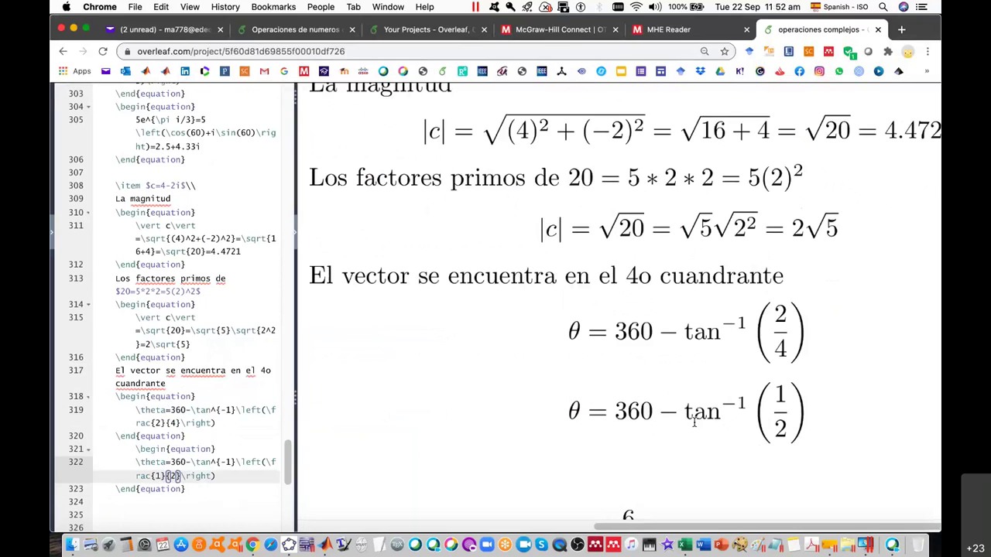
pyautogui.click(325, 544)
# Evaluate 360-atand(.5) in a cleared MATLAB Command Window, giving 333.4349.
pyautogui.press('super+k')
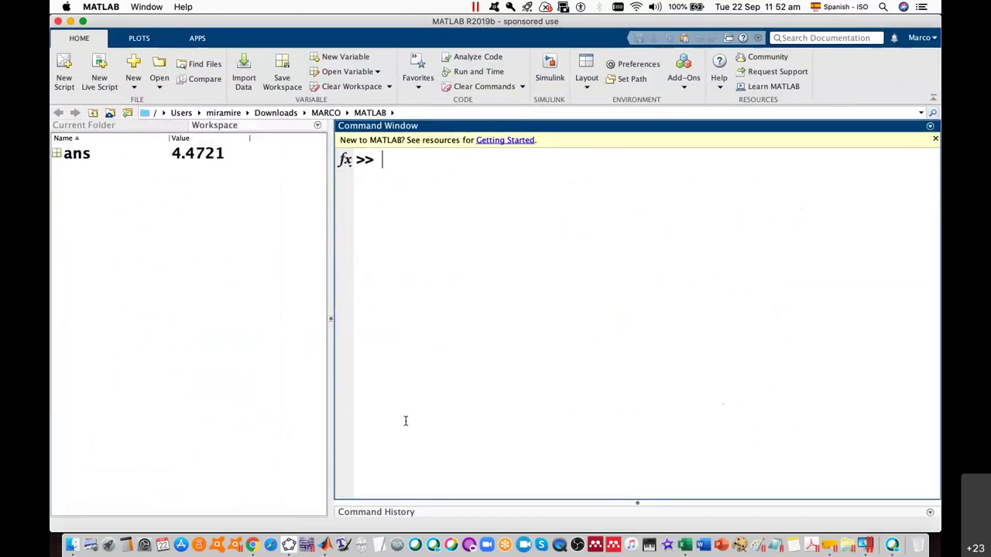
pyautogui.write('360-ata')
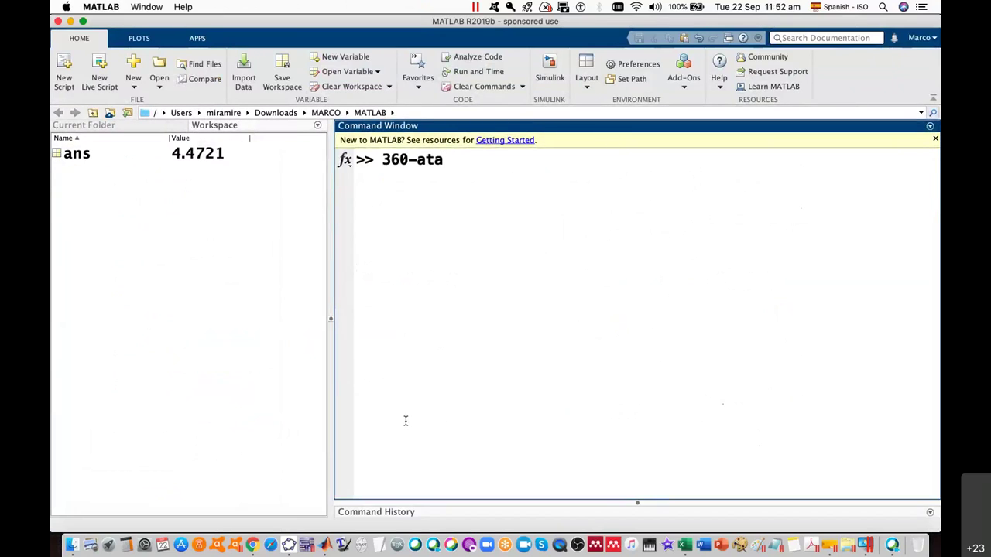
pyautogui.write('nd')
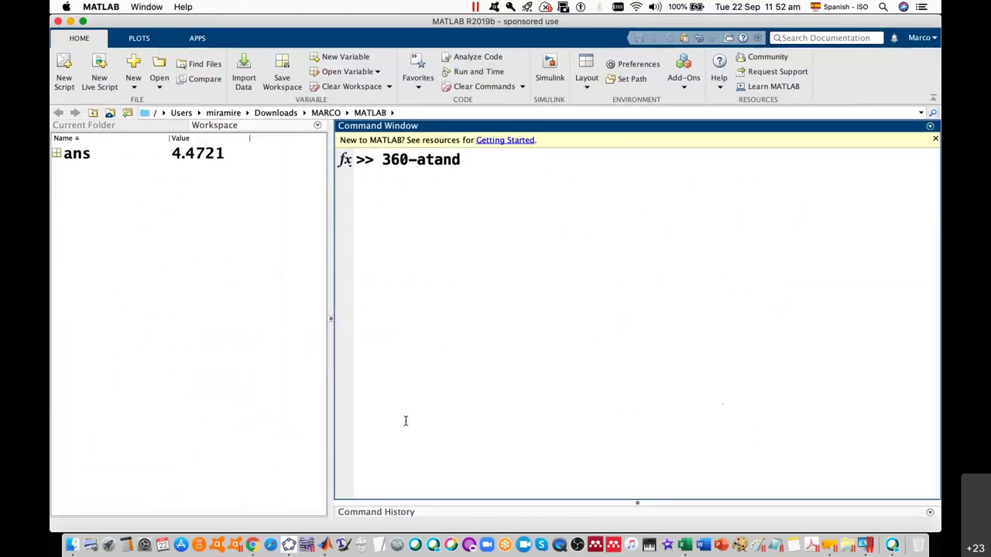
pyautogui.write('(')
pyautogui.write('.5')
pyautogui.press('Return')
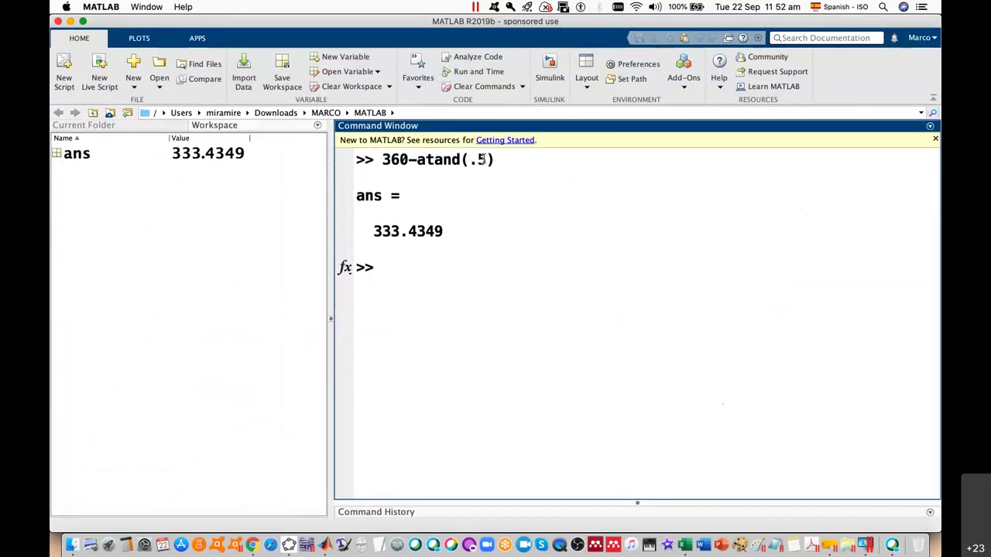
# Enter =atan(.5) in cell B4, giving 0.46364761 radians.
pyautogui.click(685, 545)
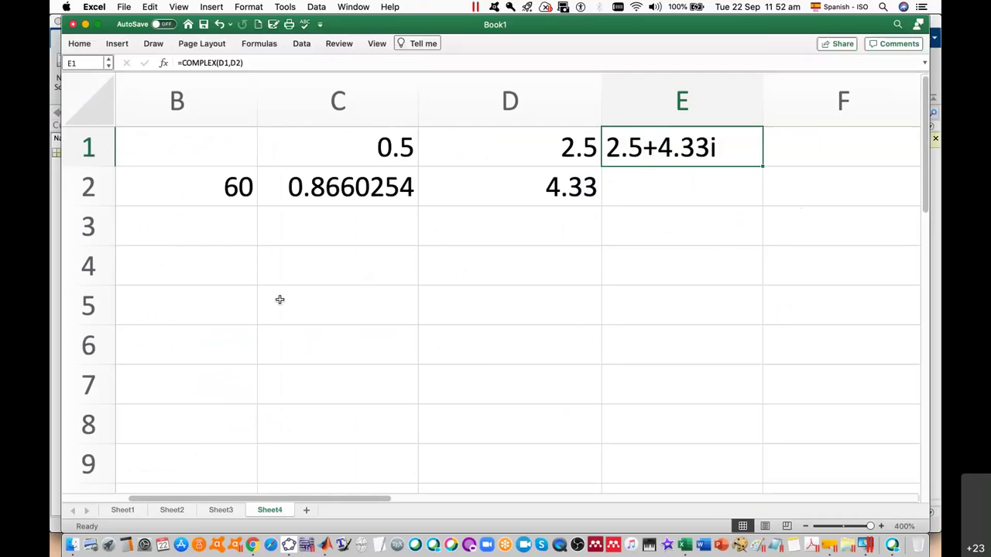
pyautogui.click(205, 264)
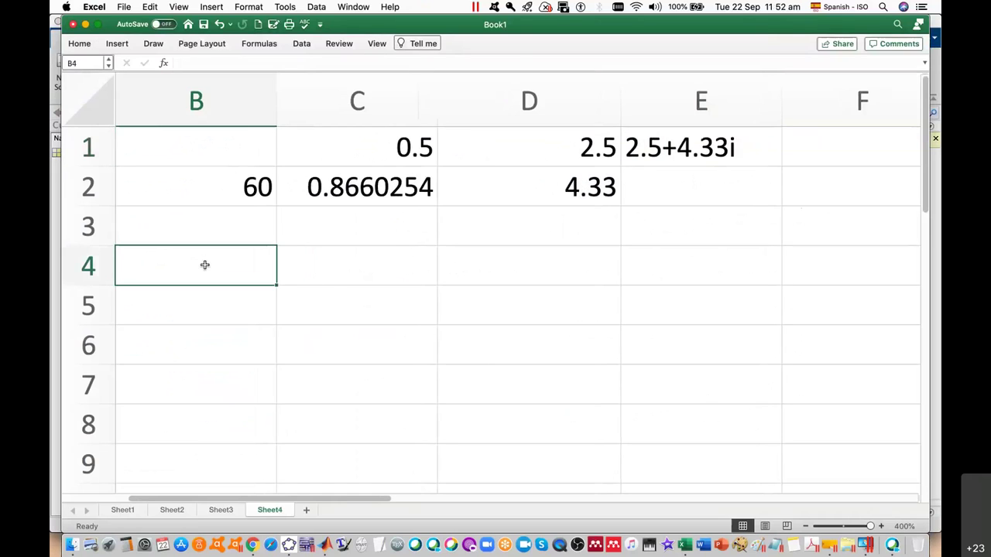
pyautogui.press('super+Tab')
pyautogui.press('super+Tab')
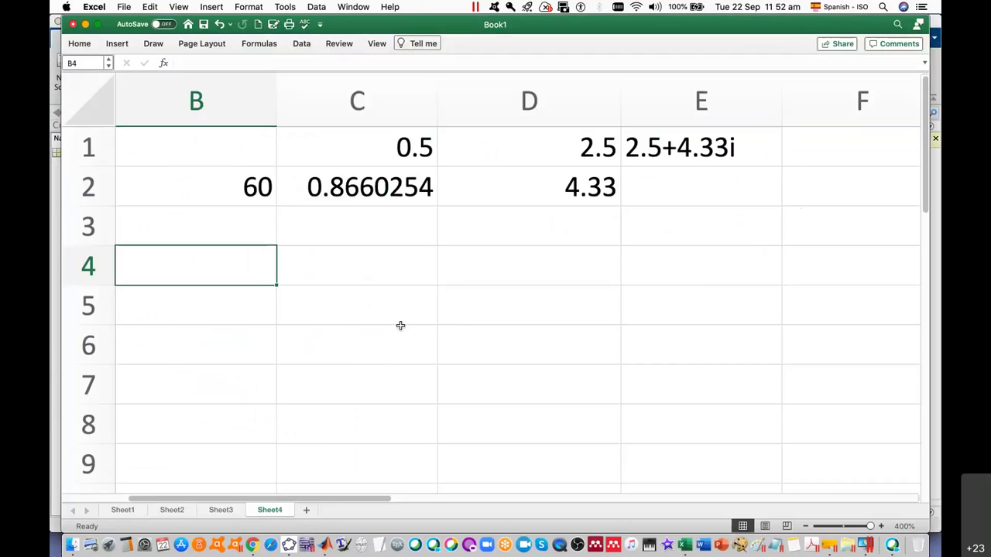
pyautogui.write('=ata')
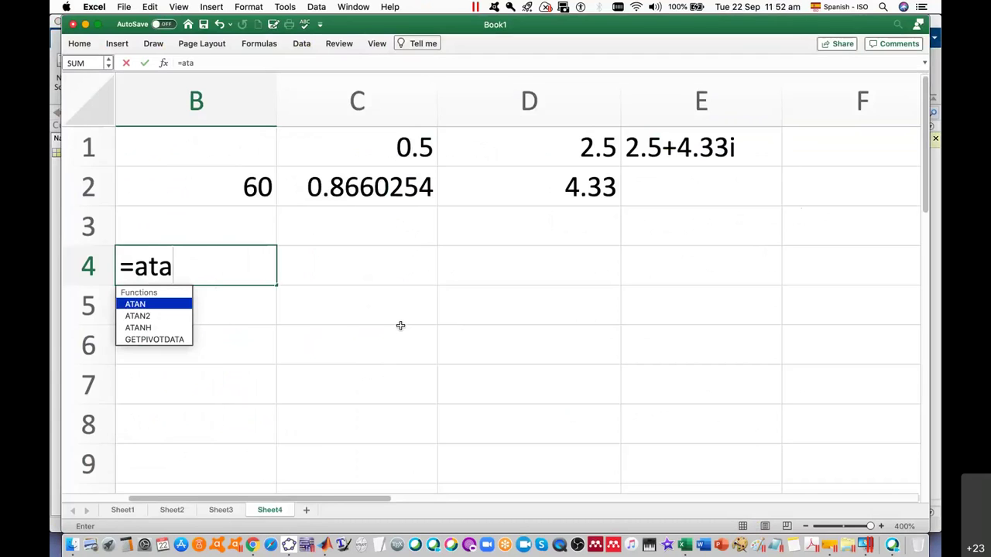
pyautogui.write('n')
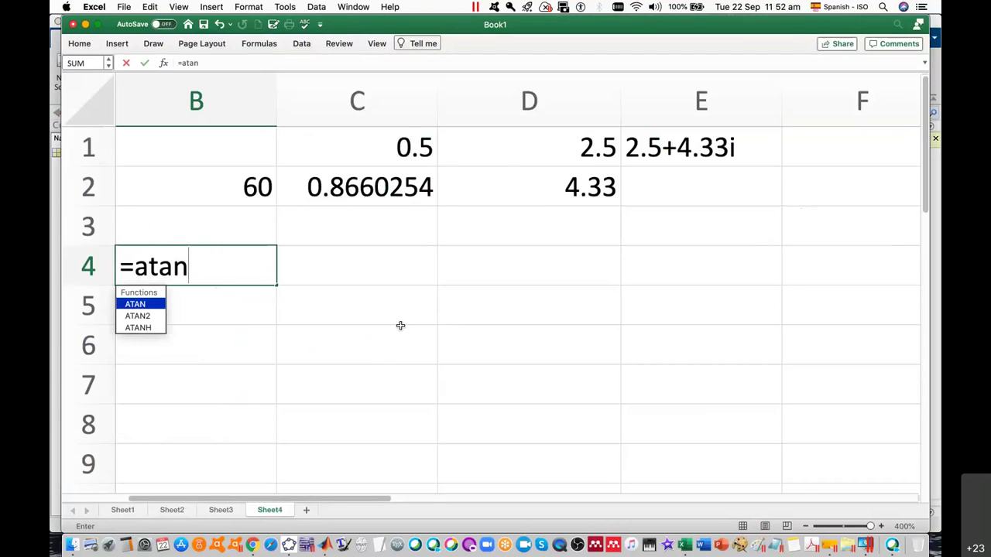
pyautogui.write('()')
pyautogui.press('Return')
pyautogui.press('Return')
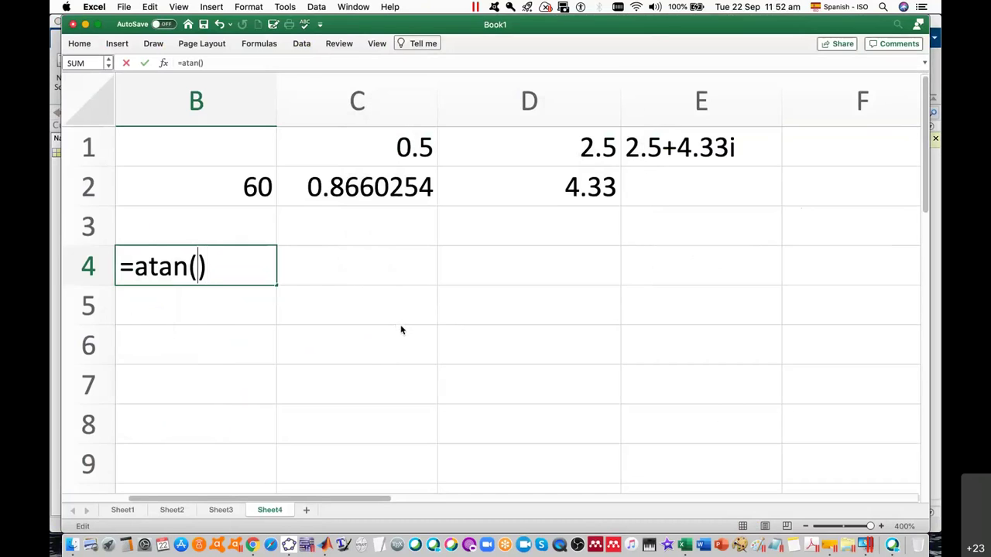
pyautogui.write('.5')
pyautogui.press('Return')
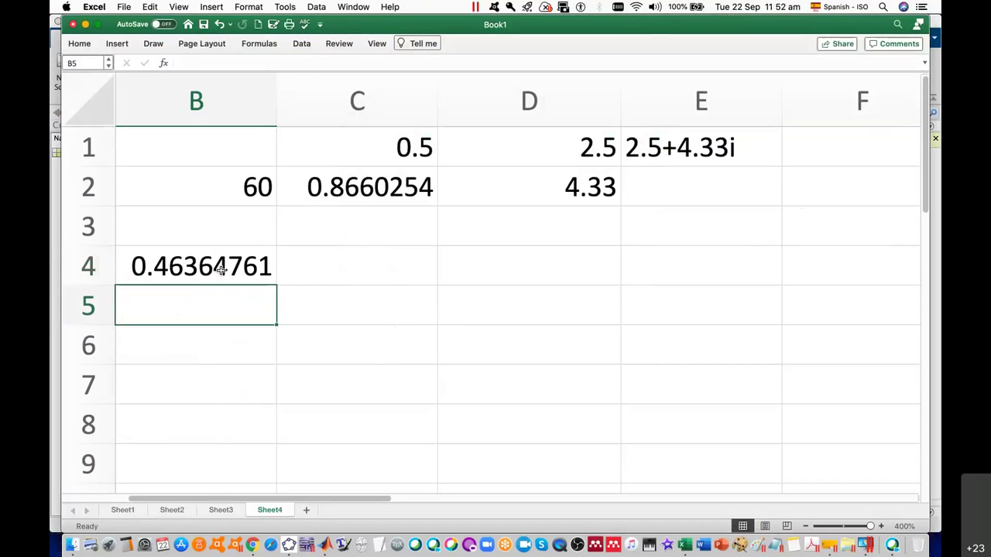
# Convert B4 to degrees in C4 with =B4*180/pi(), giving 26.5650512.
pyautogui.click(337, 264)
pyautogui.write('=')
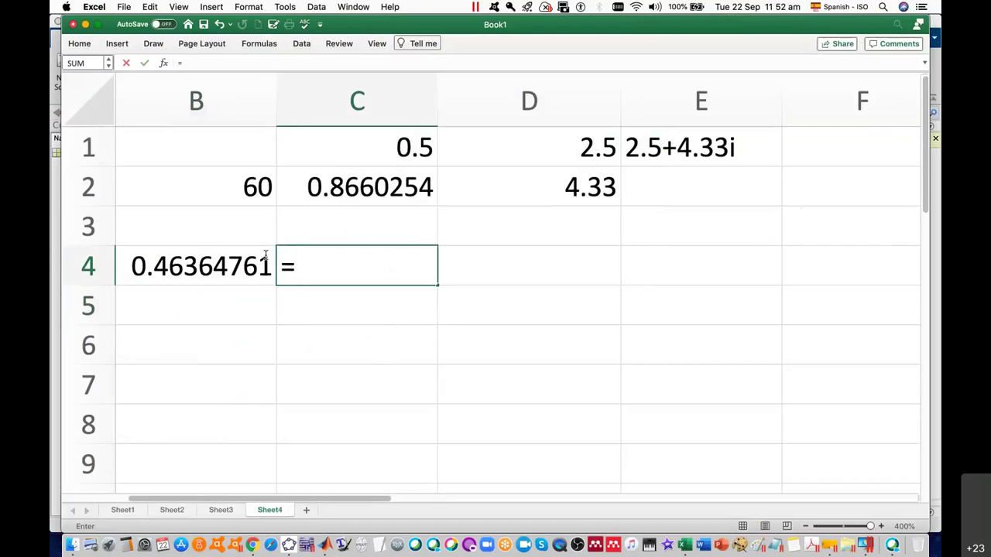
pyautogui.click(209, 266)
pyautogui.write('*180')
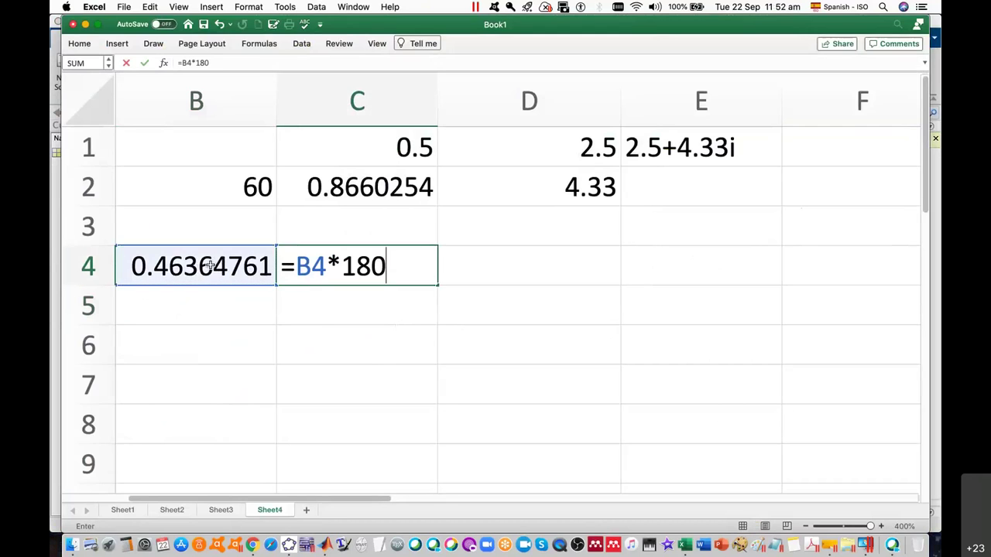
pyautogui.write('/pi()')
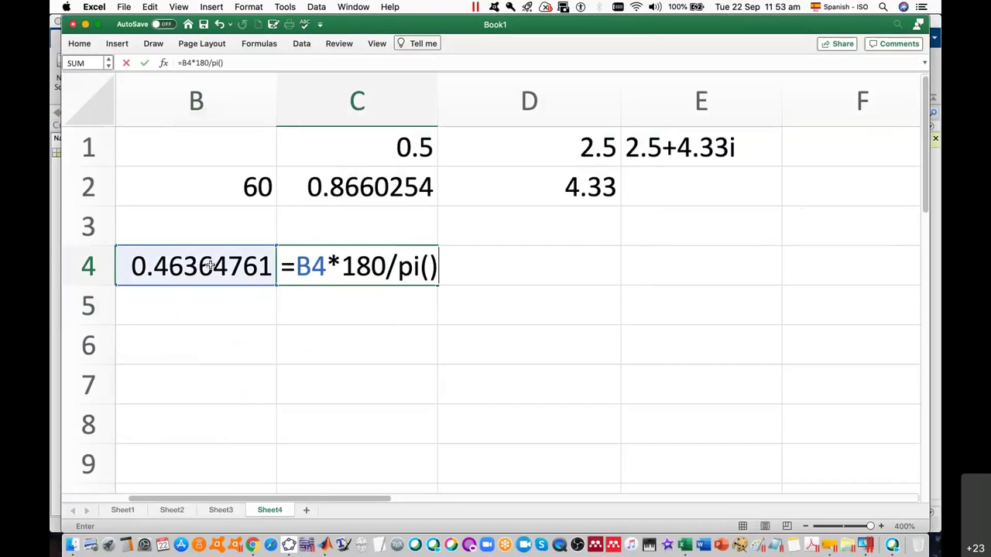
pyautogui.press('Return')
# Enter =360-C4 in B5, giving 333.434949, and compare it with MATLAB's result.
pyautogui.click(212, 308)
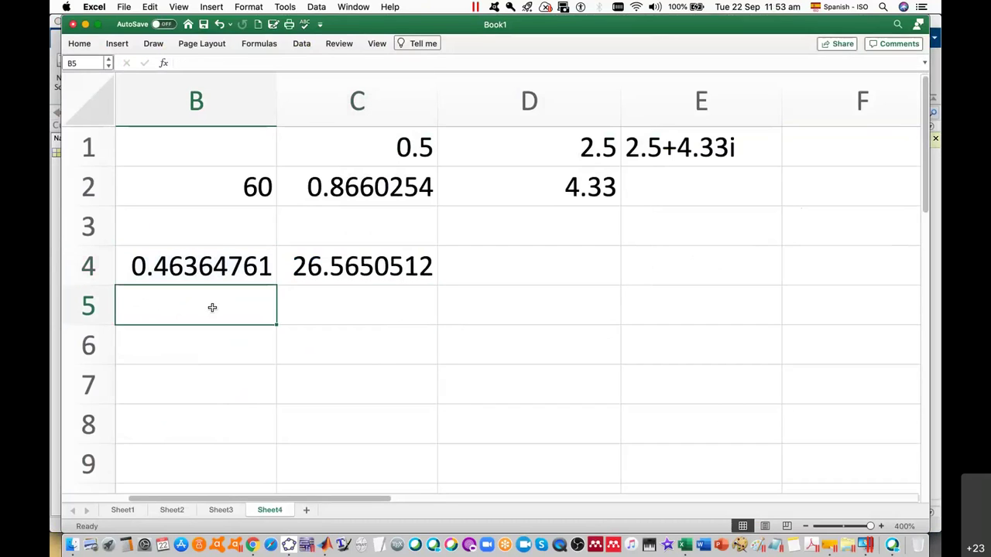
pyautogui.write('=')
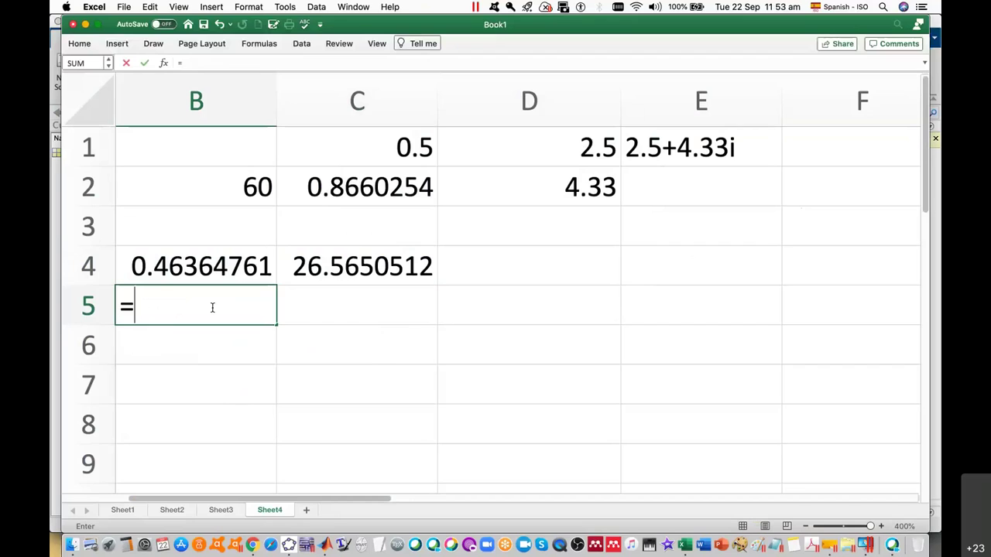
pyautogui.write('360-')
pyautogui.click(327, 267)
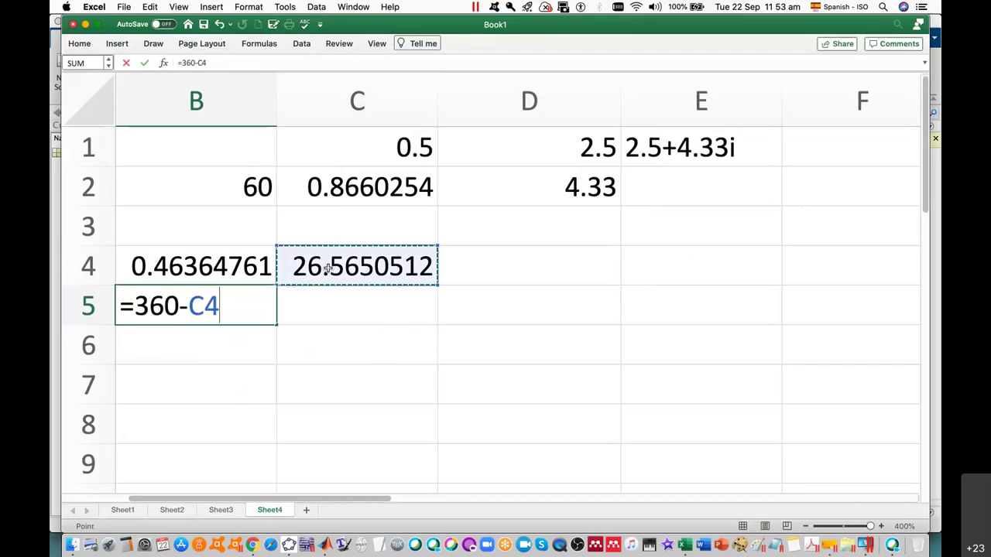
pyautogui.press('Return')
pyautogui.click(232, 305)
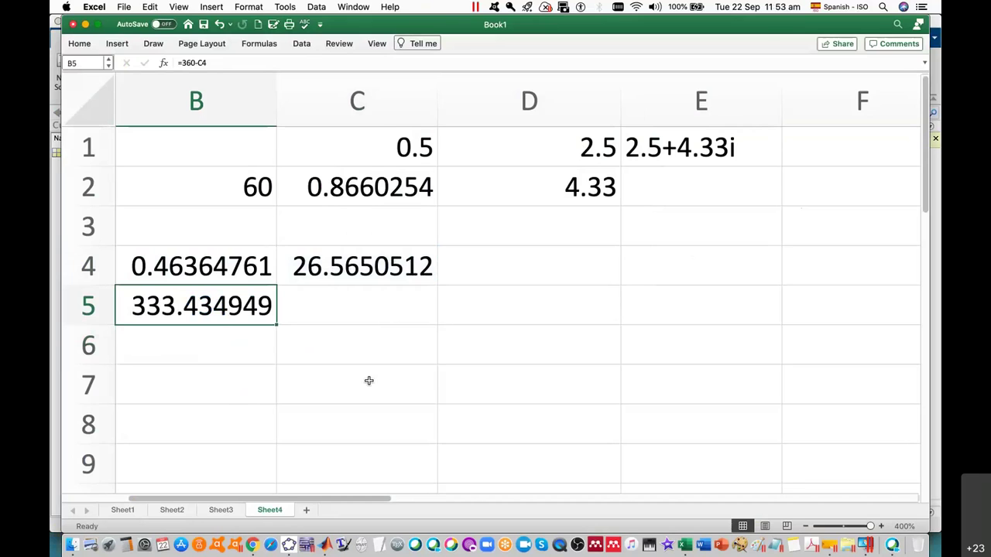
pyautogui.press('super+Tab')
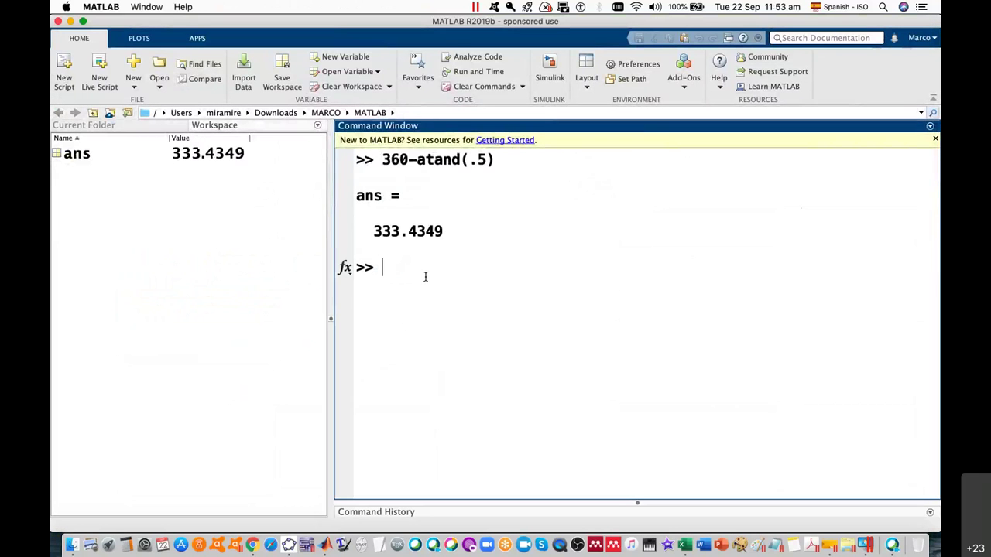
pyautogui.press('super+Tab')
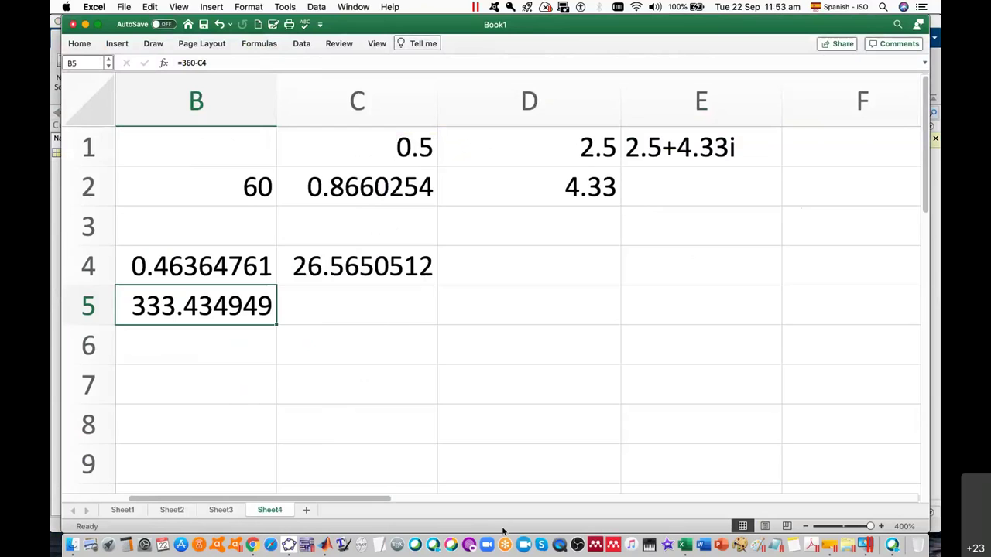
pyautogui.click(256, 548)
# Extend line 322 to end with = 360 − 26.565 = 333.4349^\circ.
pyautogui.click(232, 475)
pyautogui.write('=360-')
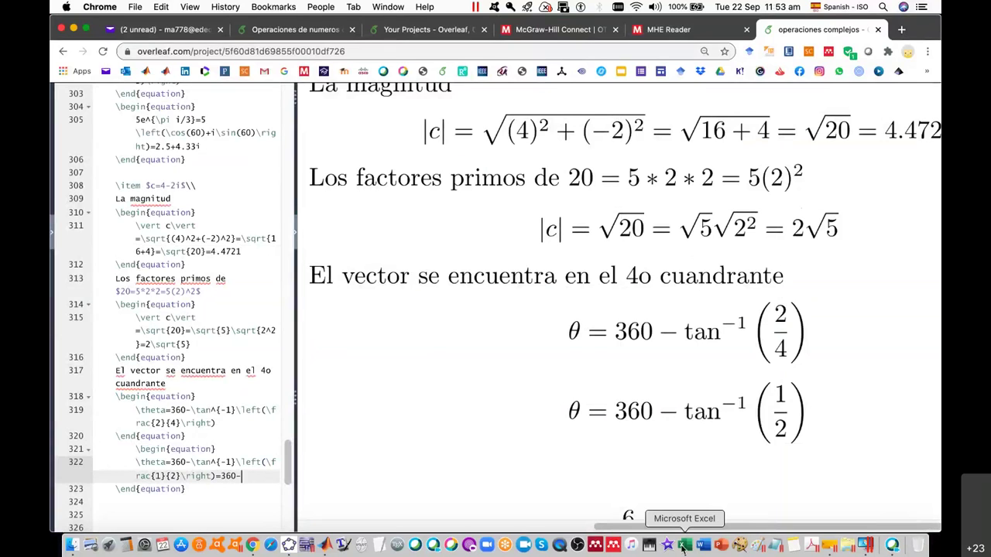
pyautogui.click(684, 546)
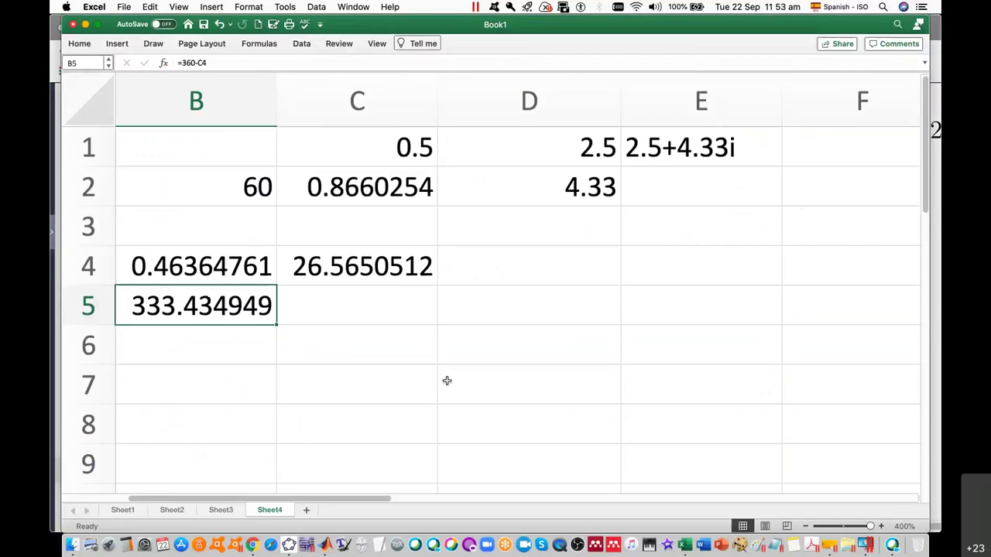
pyautogui.press('super+Tab')
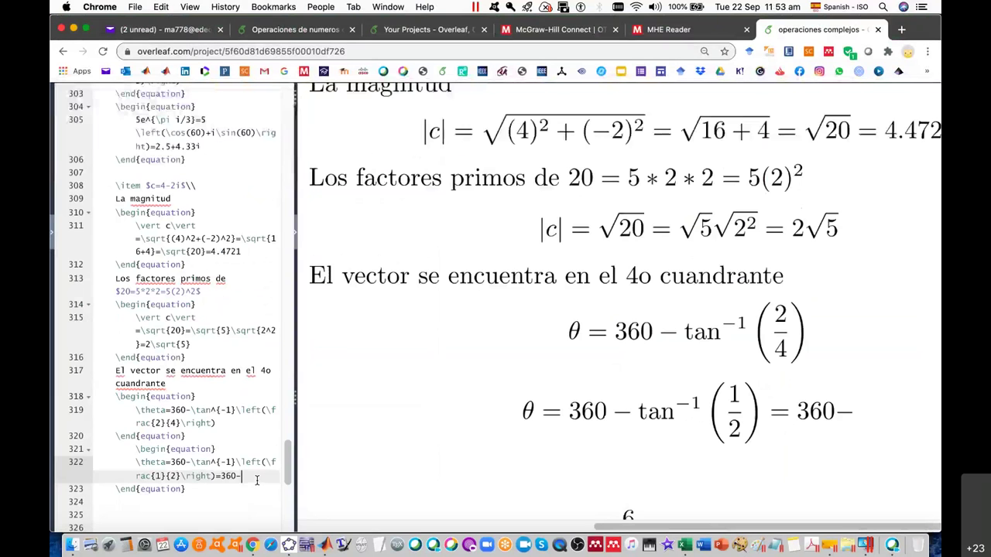
pyautogui.write('26')
pyautogui.write('.565')
pyautogui.write('=333')
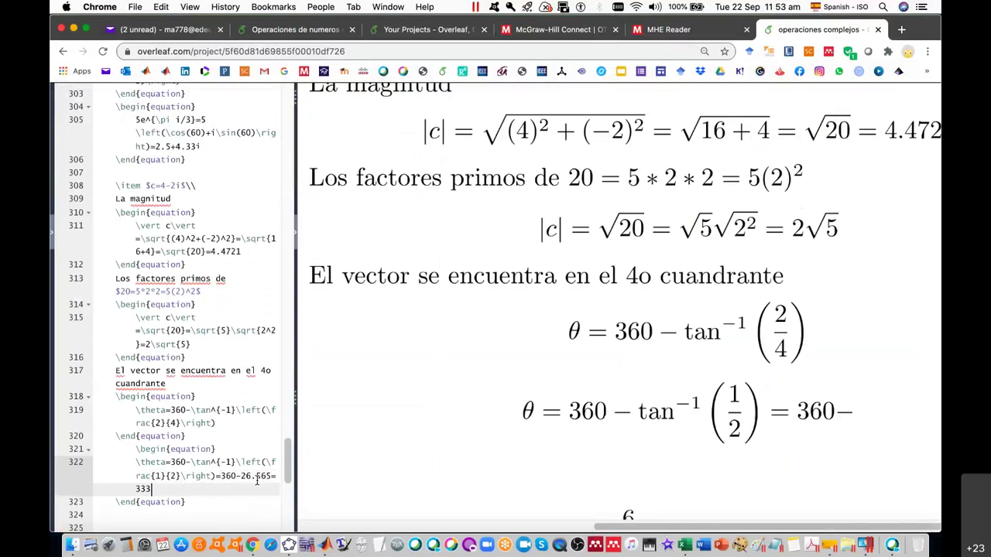
pyautogui.press('super+Tab')
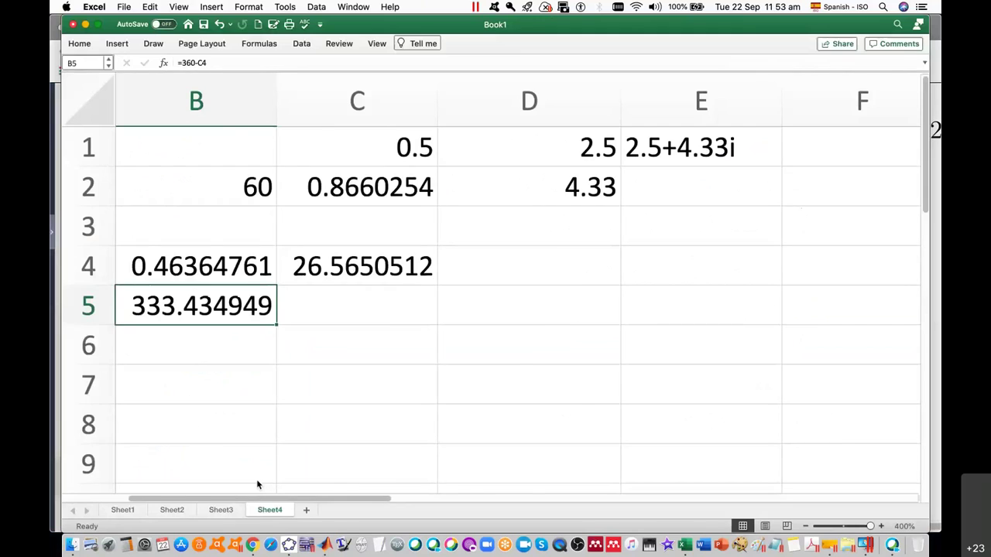
pyautogui.press('super+Tab')
pyautogui.write('.4349')
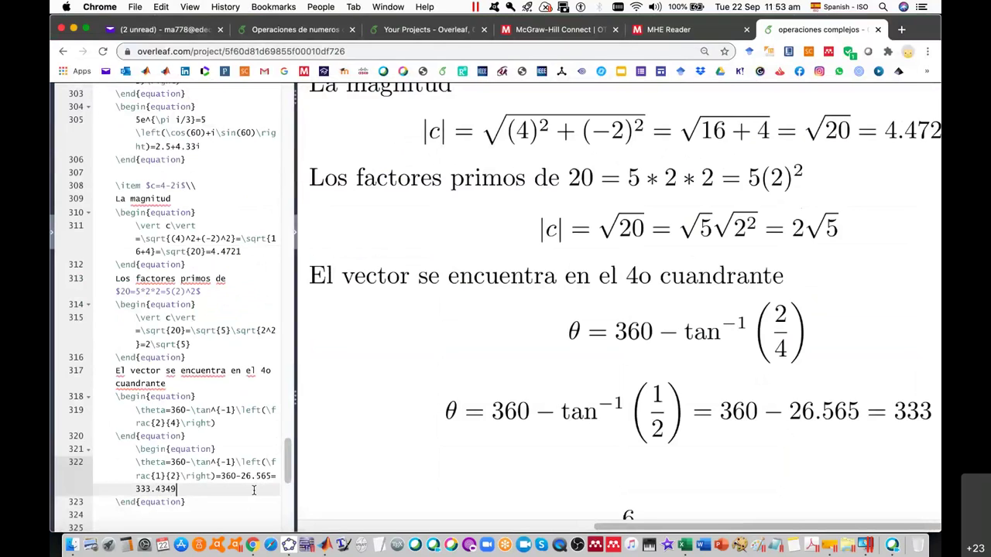
pyautogui.write('^')
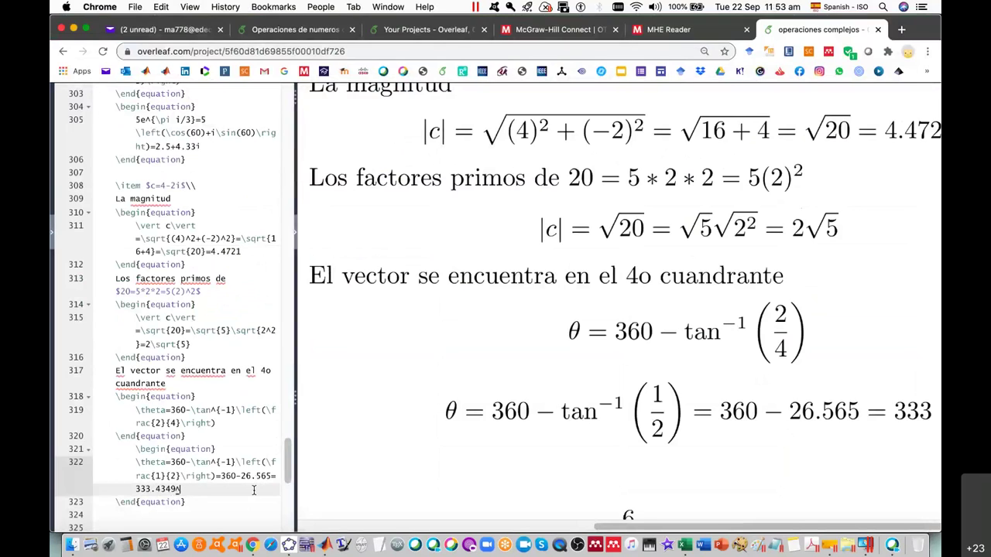
pyautogui.write('\\circ')
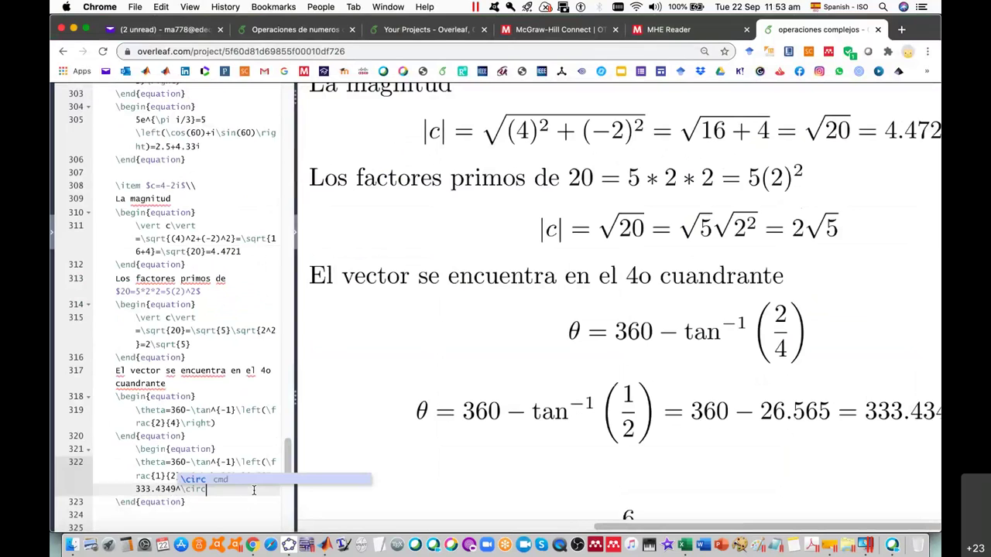
# Review the recompiled 333.4349° equation in the preview, then select Excel cell B6.
pyautogui.click(252, 501)
pyautogui.scroll(-2, 534, 484)
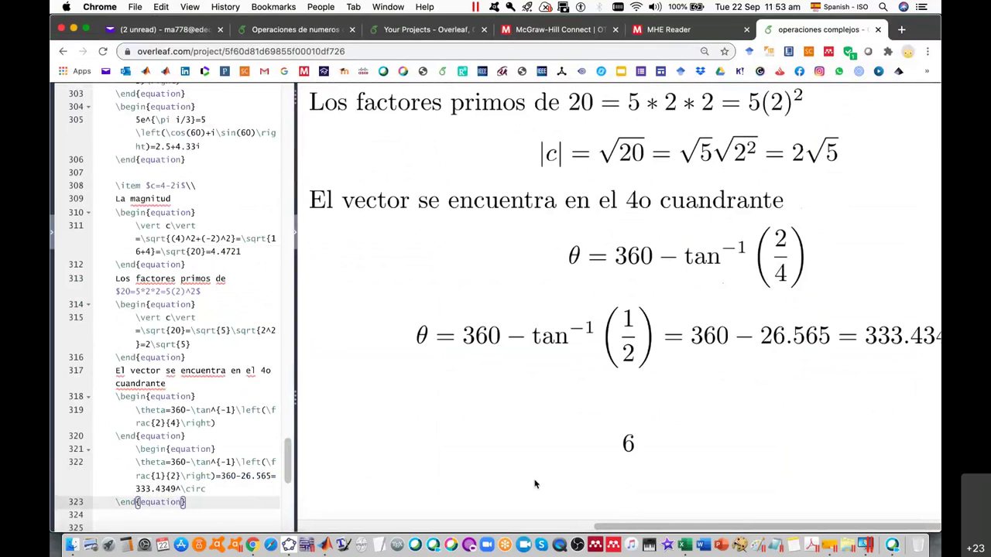
pyautogui.hscroll(2, 534, 484)
pyautogui.hscroll(1, 534, 484)
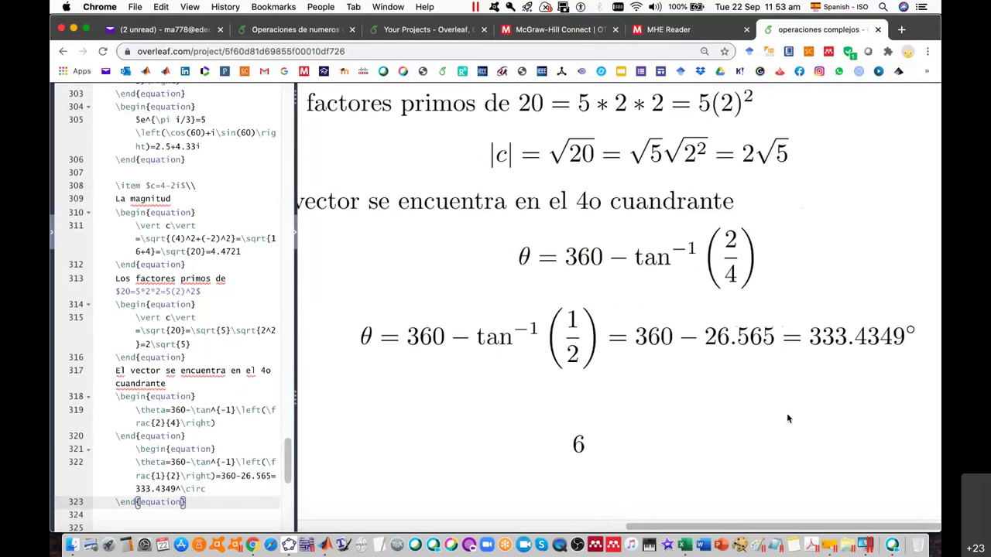
pyautogui.click(686, 547)
pyautogui.click(220, 344)
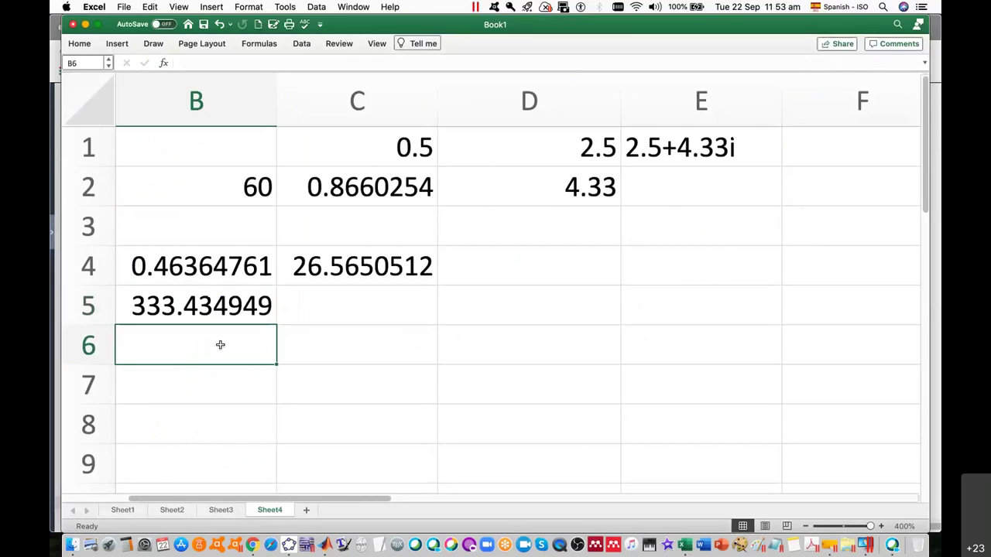
# Enter =B5/180 in B6, giving 1.85241638.
pyautogui.write('=')
pyautogui.click(207, 308)
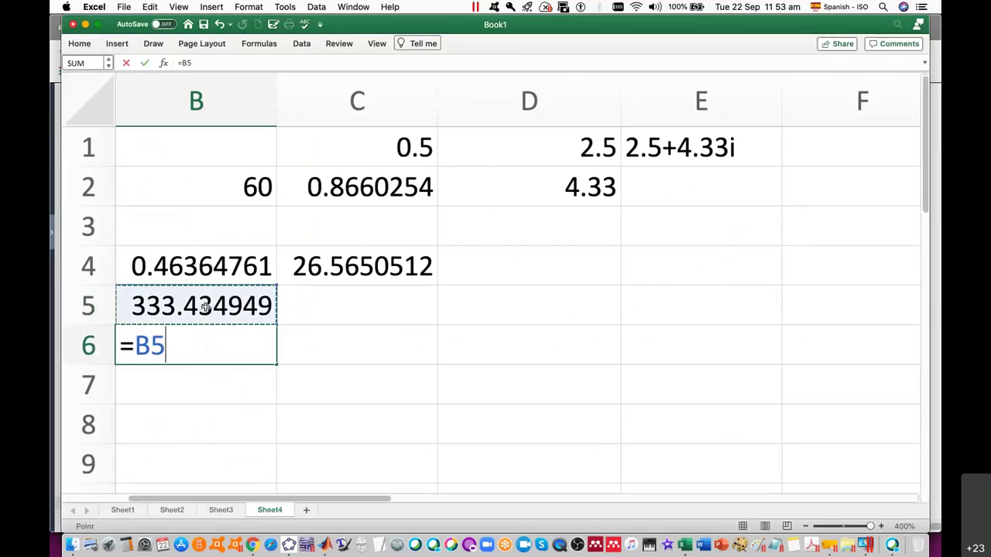
pyautogui.write('/')
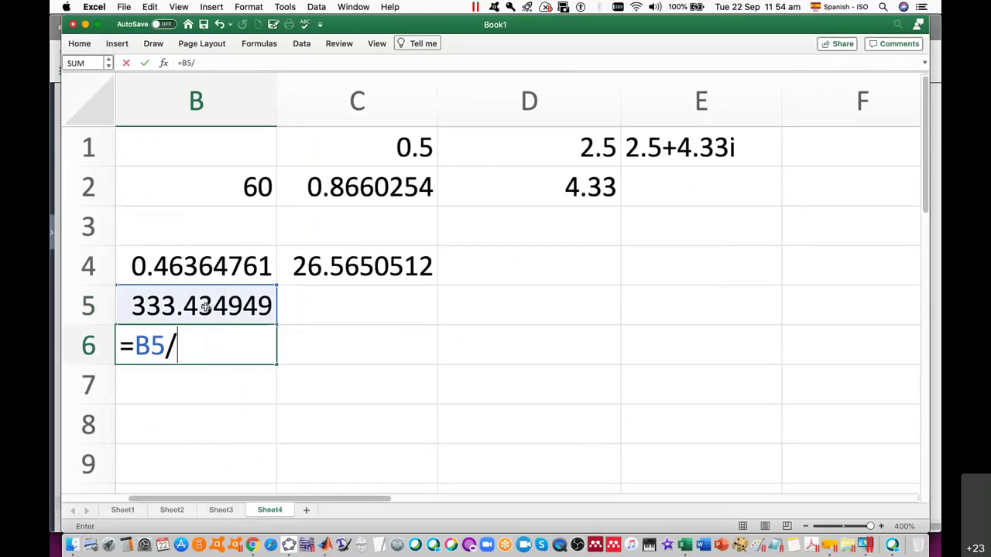
pyautogui.write('180')
pyautogui.press('Return')
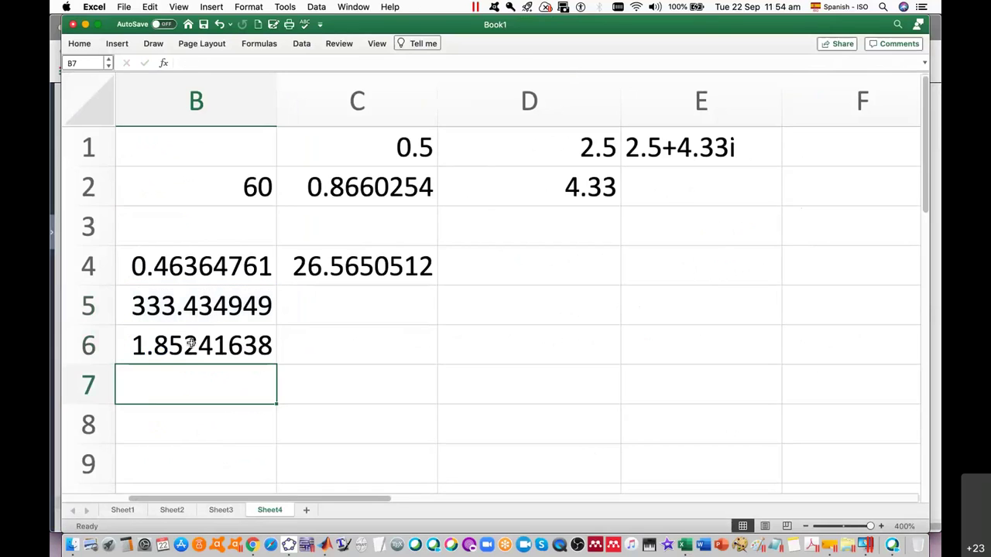
# Enter =B6*PI() in C6, giving 5.8195377 radians.
pyautogui.click(358, 343)
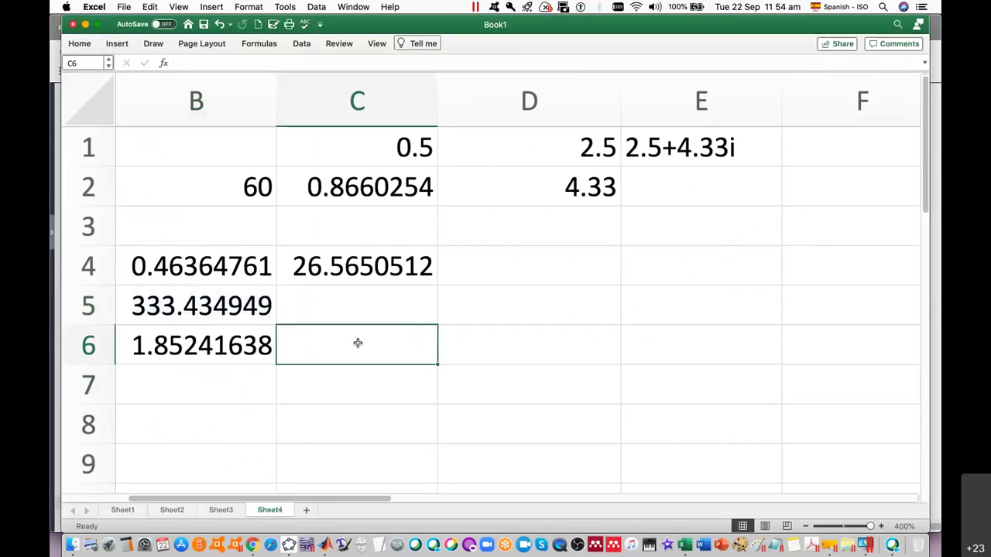
pyautogui.write('=')
pyautogui.press('Left')
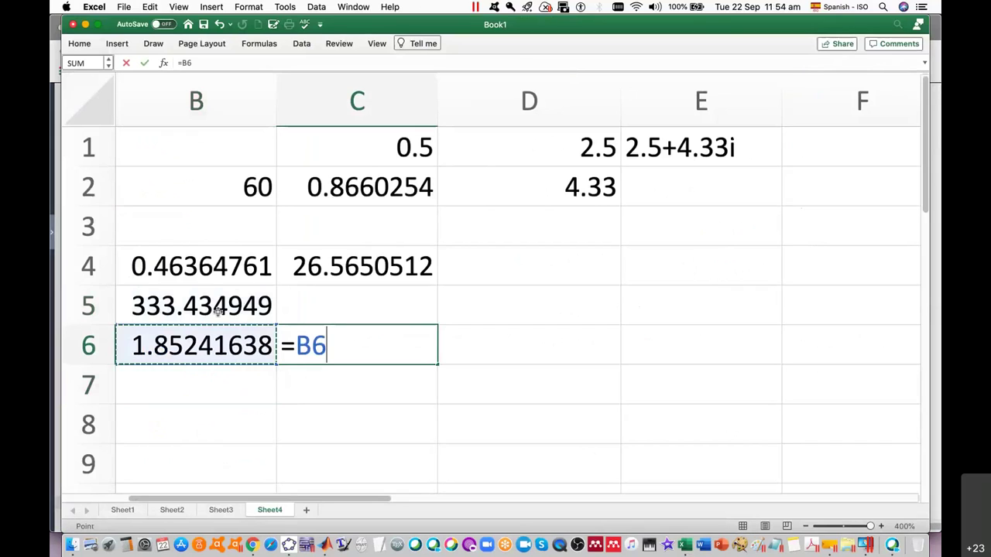
pyautogui.write('*pi')
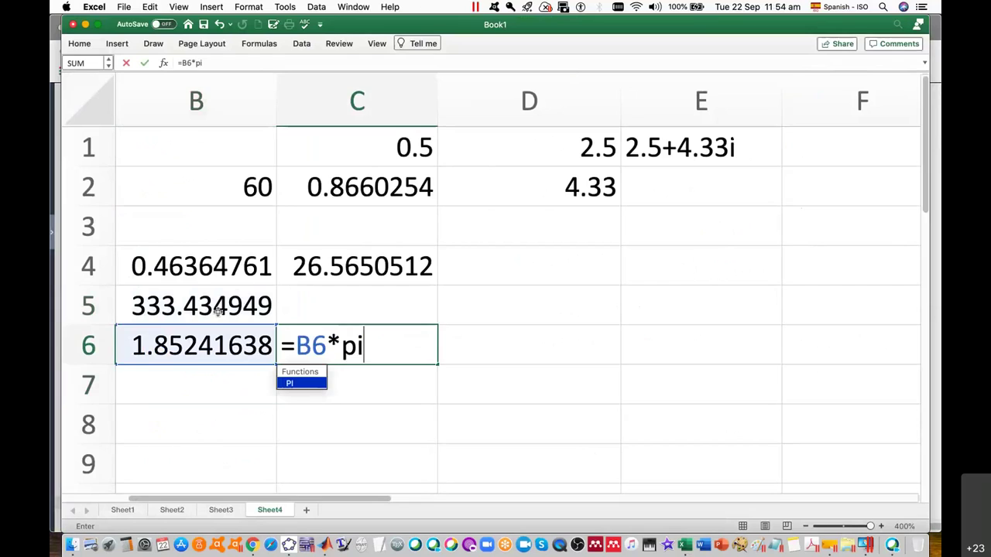
pyautogui.press('Return')
pyautogui.click(353, 345)
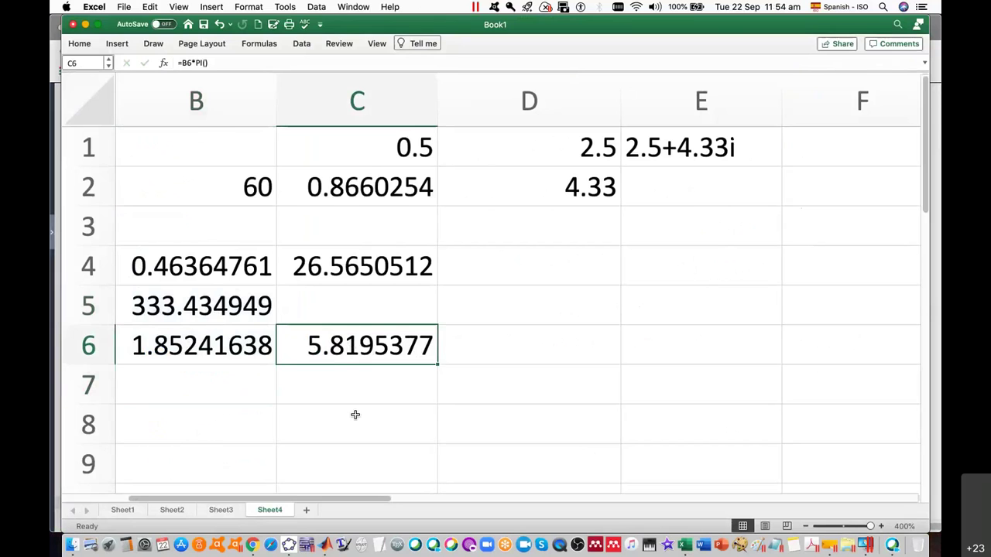
pyautogui.press('super+Tab')
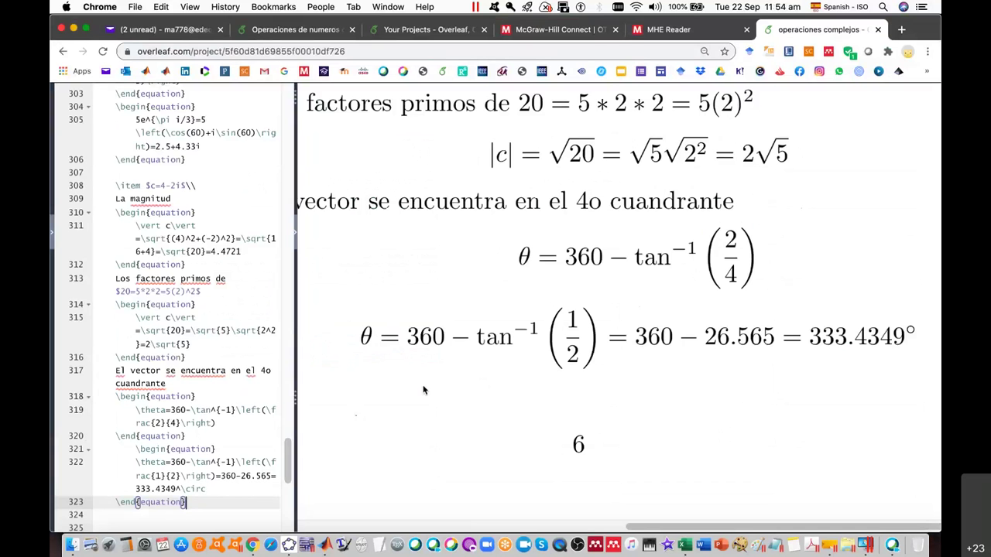
# Duplicate the 333.4349° equation block and delete the copy's angle expression.
pyautogui.scroll(-2, 205, 396)
pyautogui.scroll(-2, 205, 396)
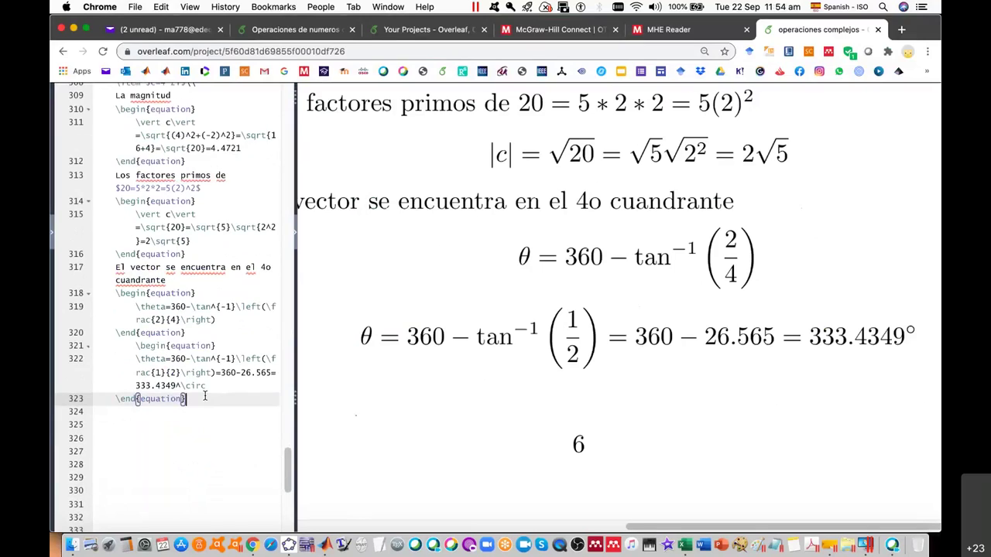
pyautogui.press('Down')
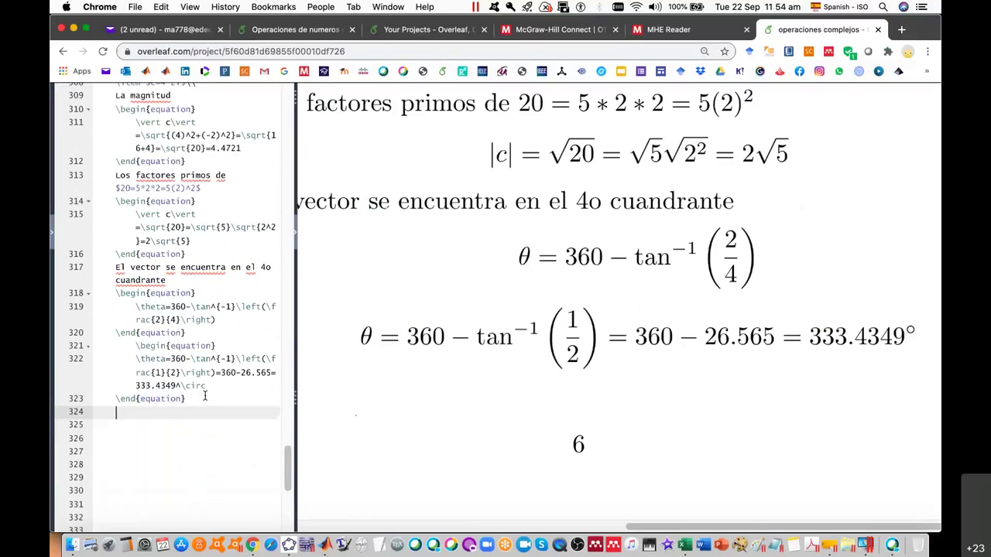
pyautogui.moveTo(205, 396)
pyautogui.mouseDown()
pyautogui.moveTo(118, 384)
pyautogui.moveTo(76, 352)
pyautogui.mouseUp()
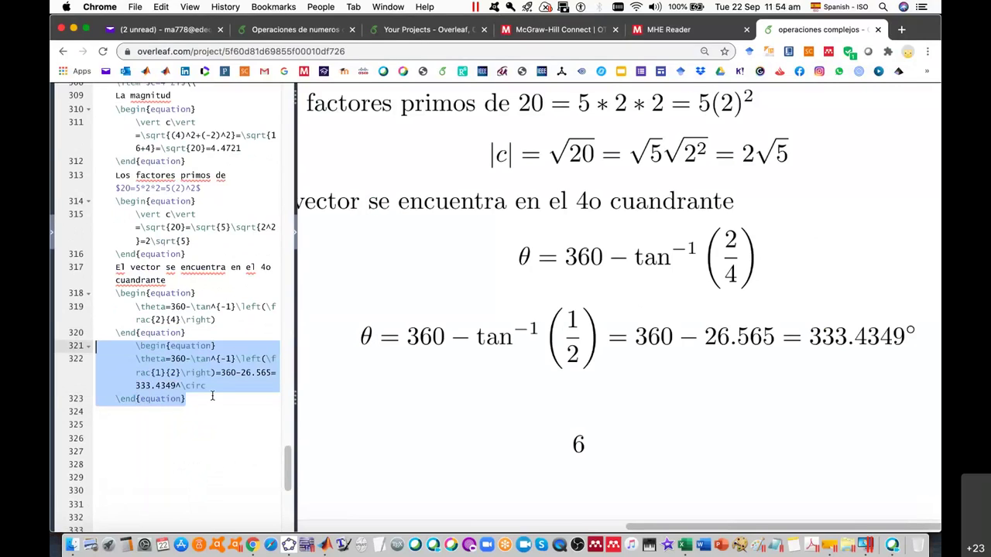
pyautogui.press('Down')
pyautogui.write('\\begin{equation}     \\theta=360-\\tan^{-1}\\left(\\frac{1}{2}\\right)=360-26.565=333.4349^\\circ \\end{equation}')
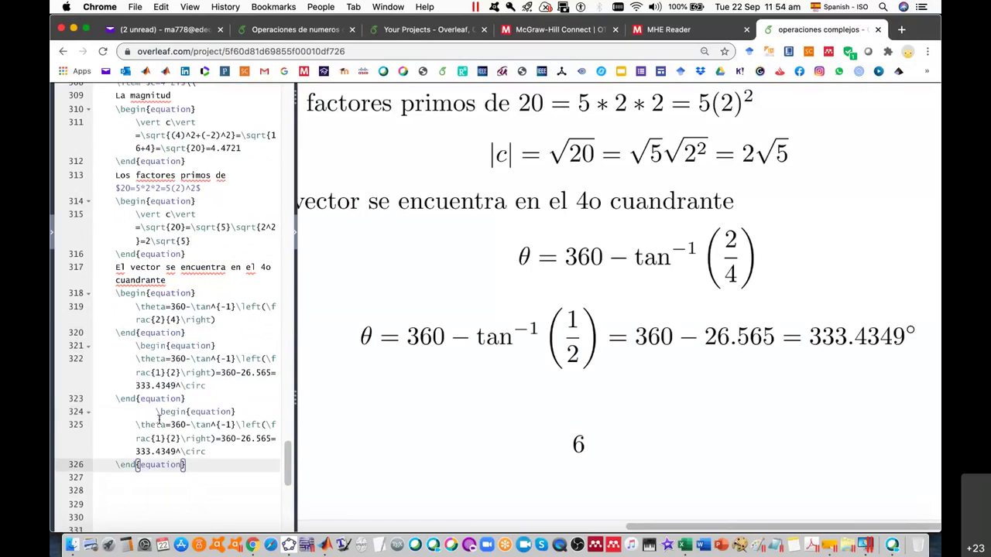
pyautogui.press('BackSpace')
pyautogui.press('BackSpace')
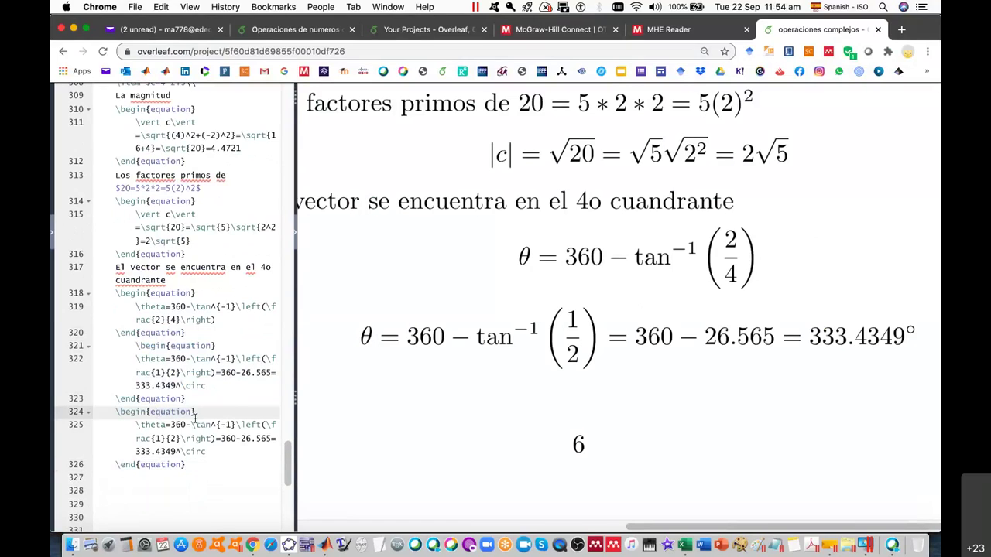
pyautogui.moveTo(172, 425); pyautogui.dragTo(209, 451)
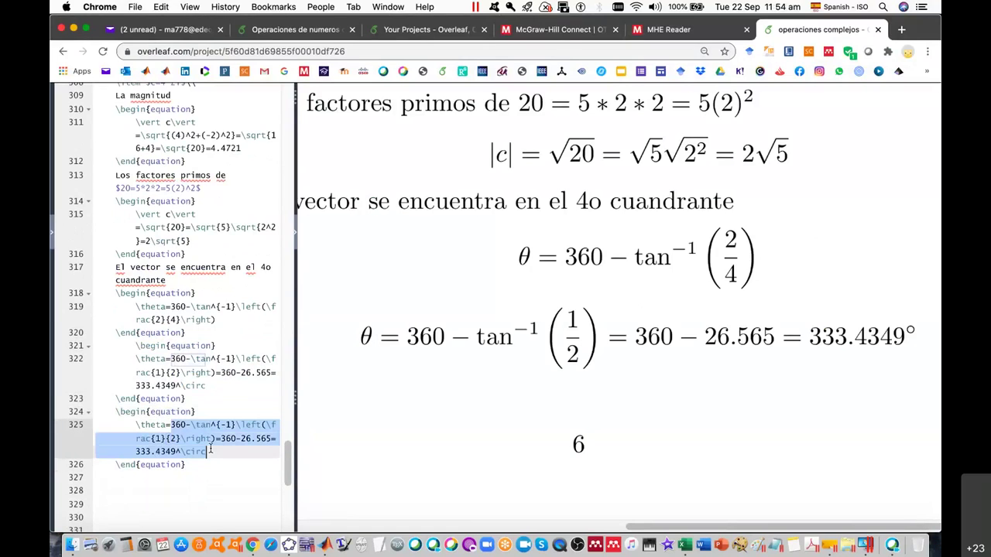
pyautogui.press('BackSpace')
pyautogui.press('BackSpace')
# Start the radian equation as θ_rad = \frac{333.43}{180}\pi =.
pyautogui.write('_{')
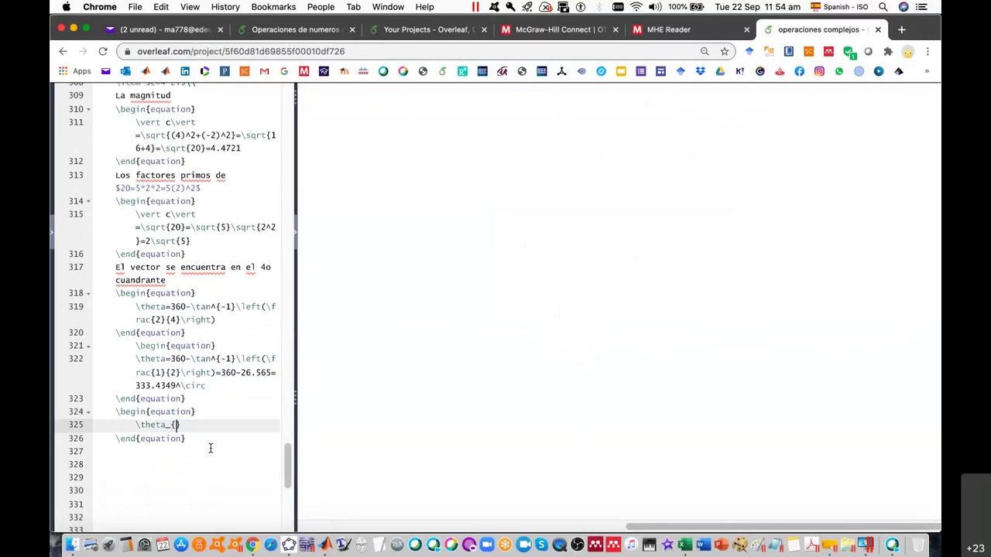
pyautogui.write('ra')
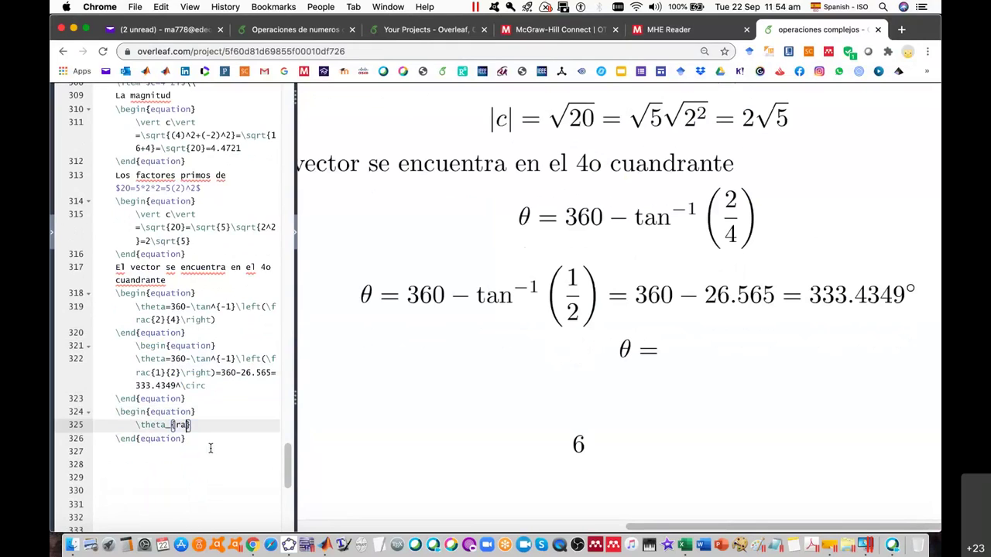
pyautogui.write('d}=')
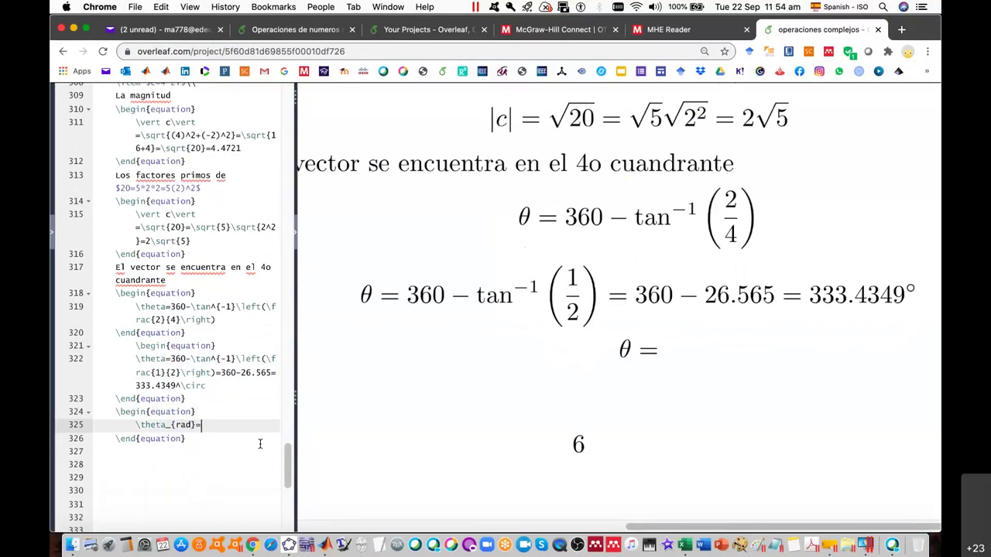
pyautogui.write('\\frac')
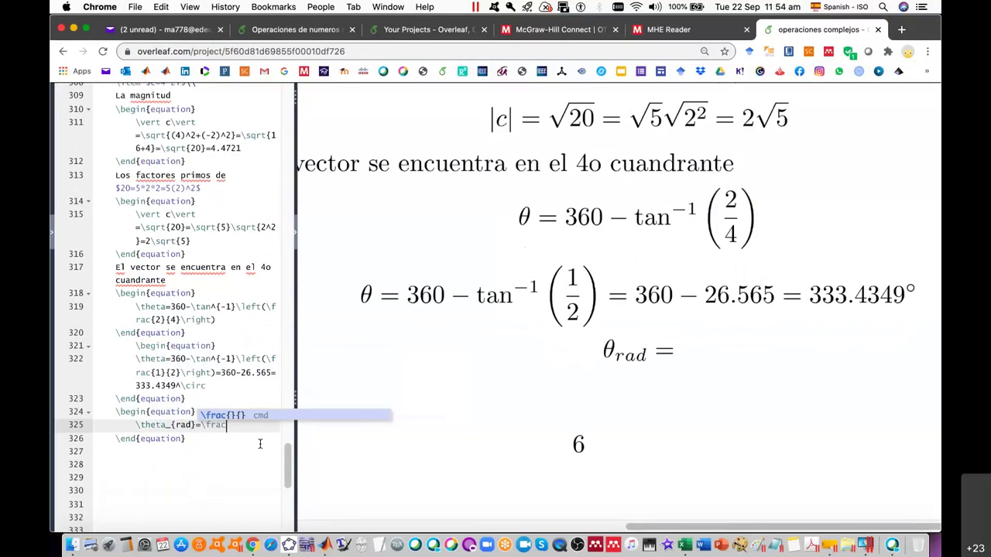
pyautogui.click(226, 413)
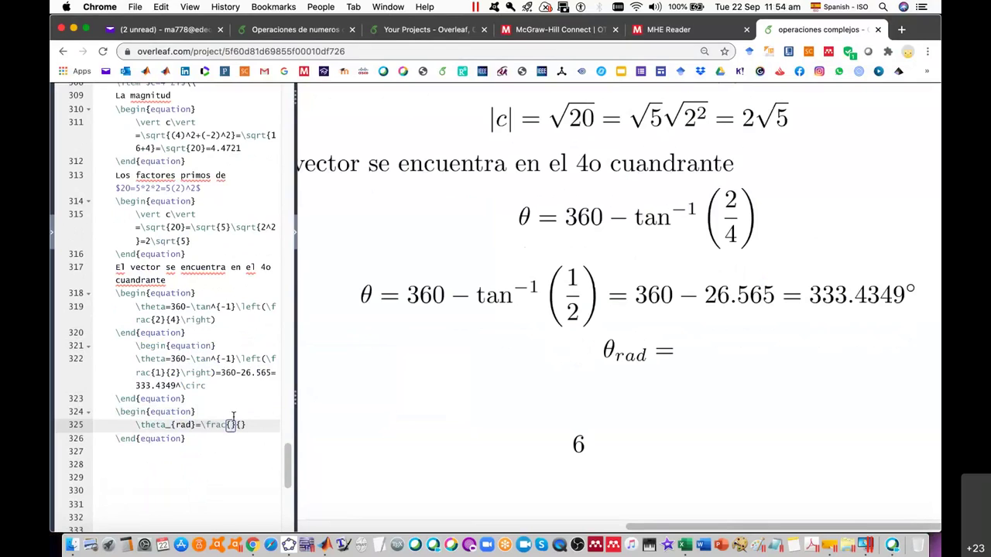
pyautogui.write('333')
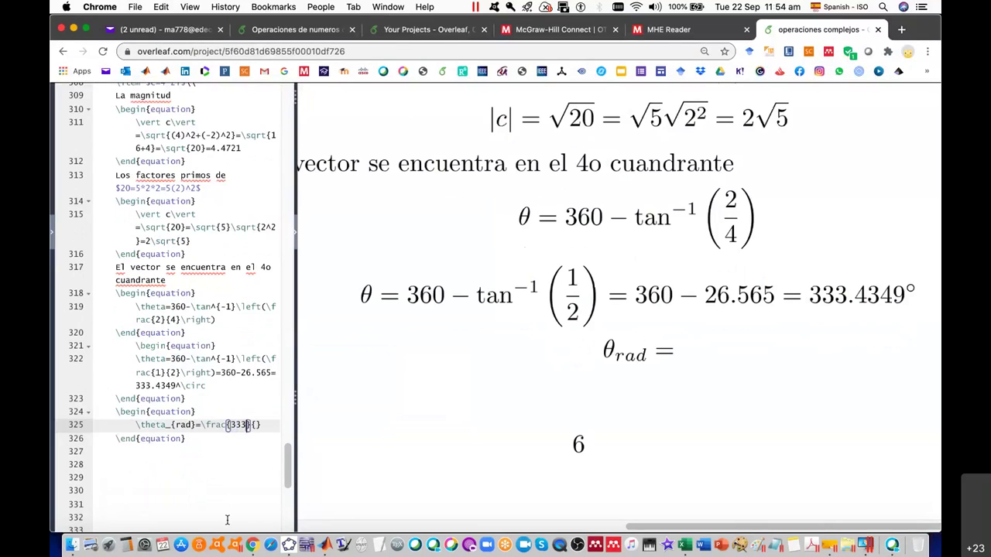
pyautogui.write('.43')
pyautogui.press('Tab')
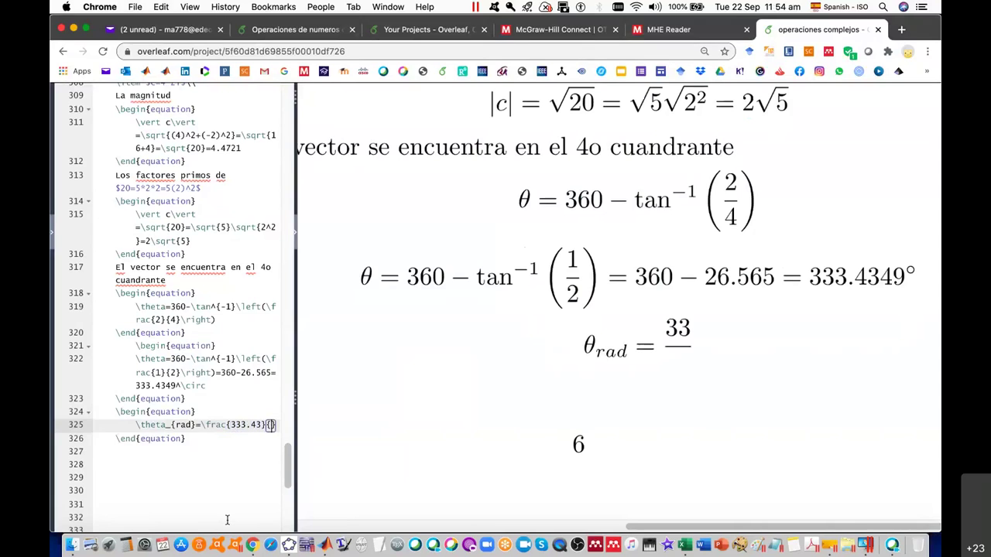
pyautogui.write('180')
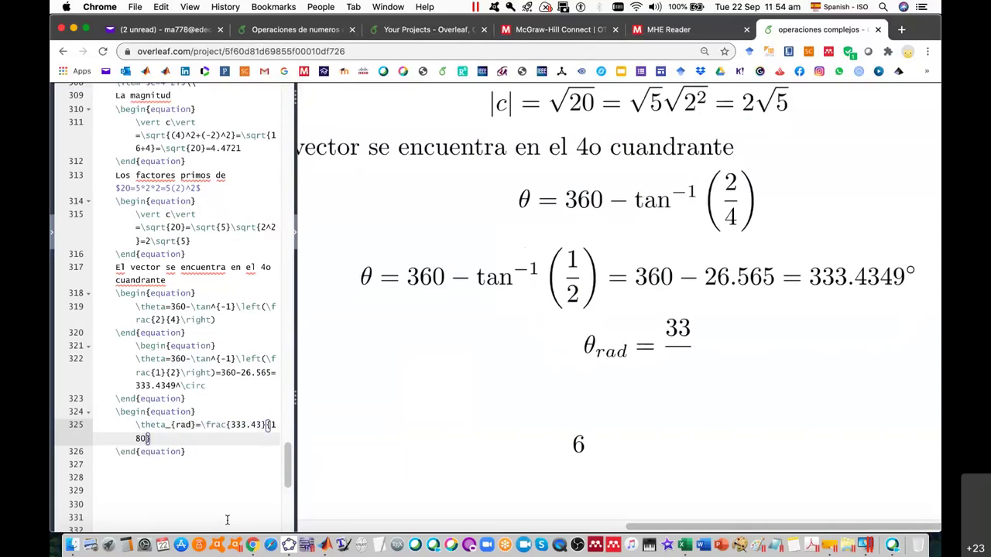
pyautogui.write('\\')
pyautogui.write('p')
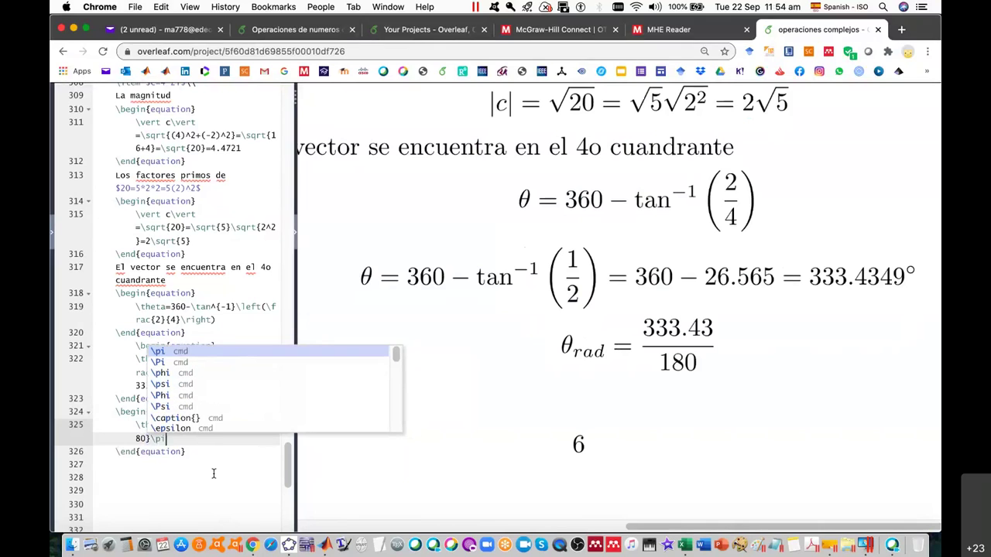
pyautogui.write('i=')
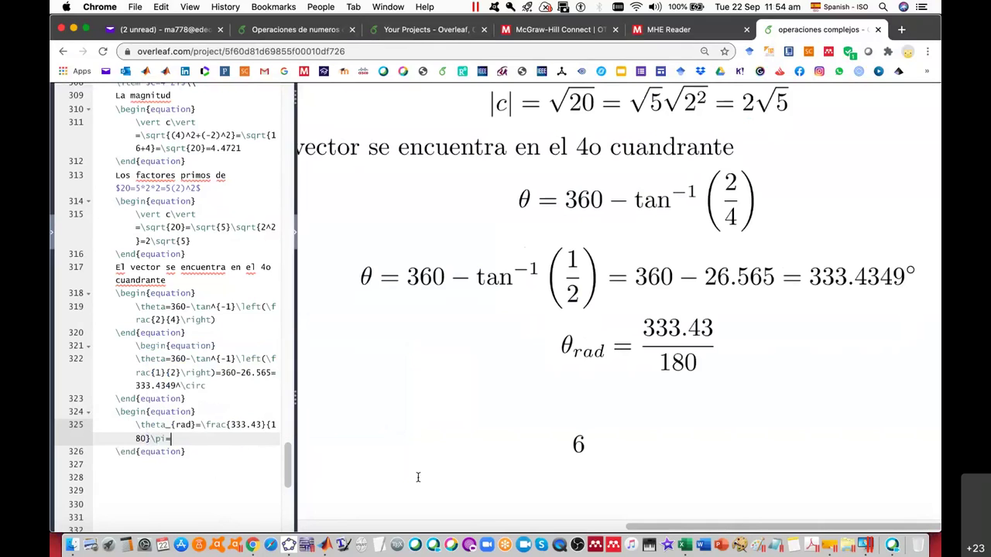
# Finish it with Excel's values: = 1.8524\pi = 5.8195 rad.
pyautogui.click(684, 546)
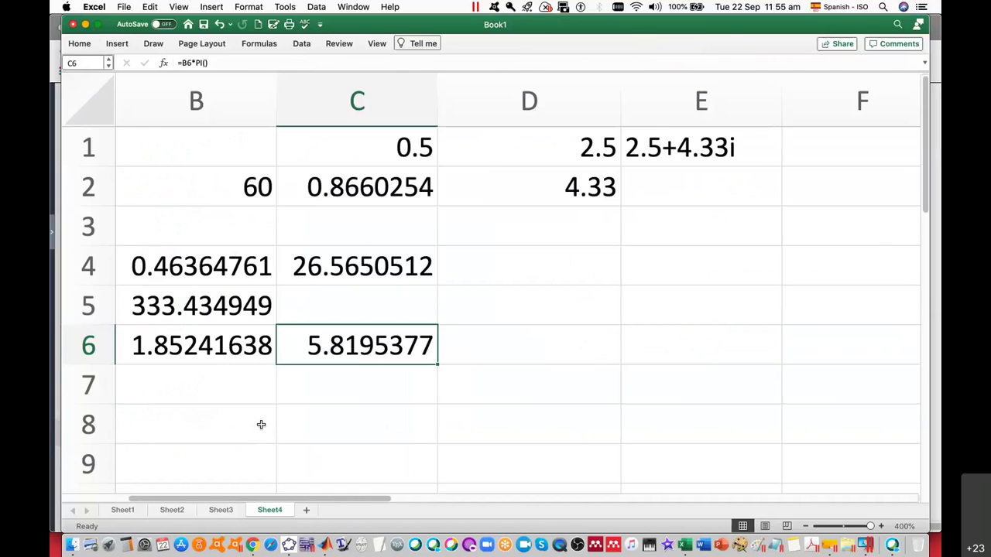
pyautogui.press('super+Tab')
pyautogui.write('1.')
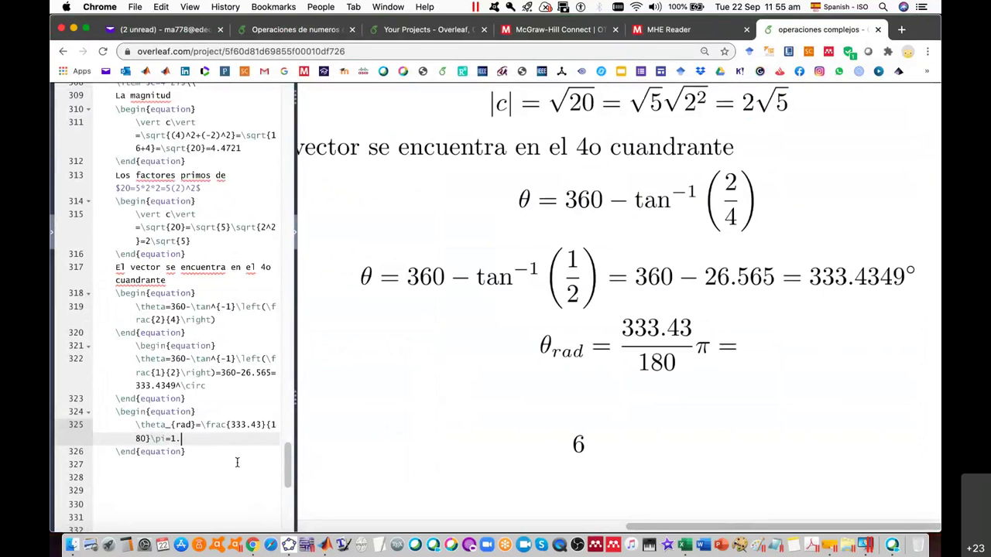
pyautogui.write('852')
pyautogui.write('4\\')
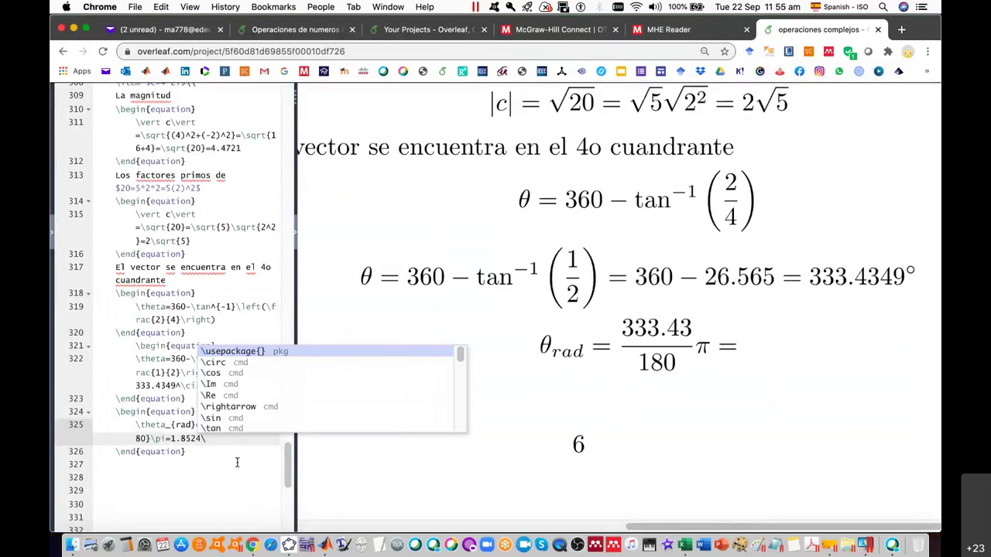
pyautogui.write('pi')
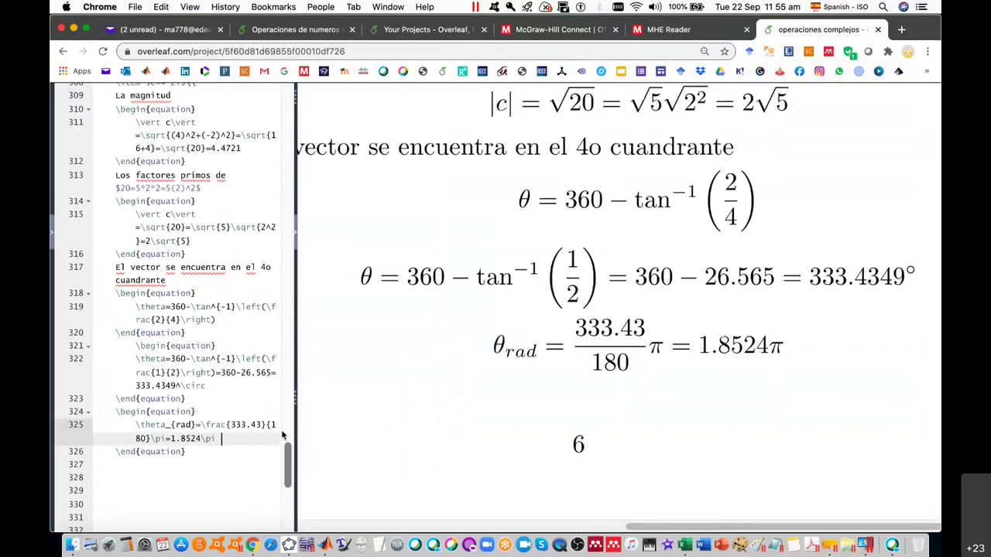
pyautogui.press('super+Tab')
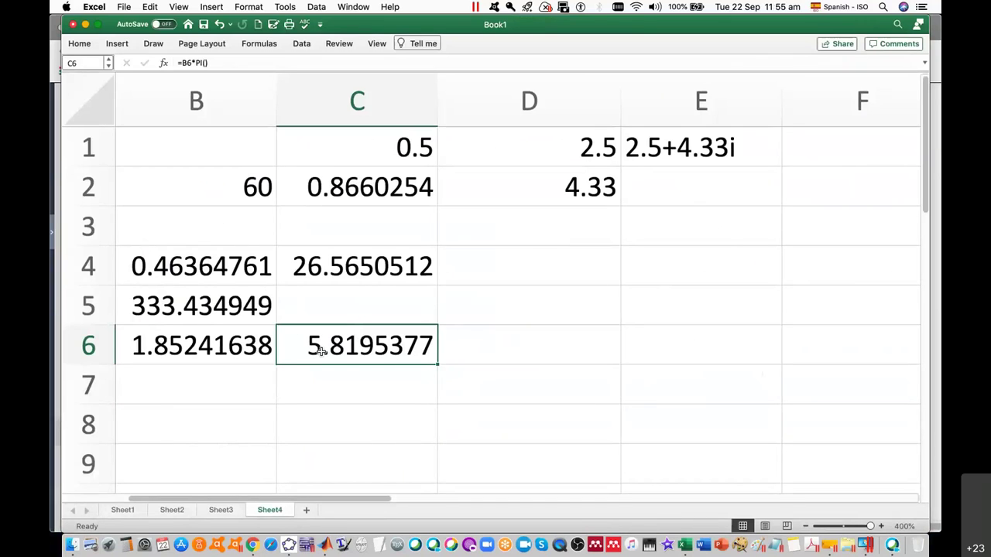
pyautogui.press('super+Tab')
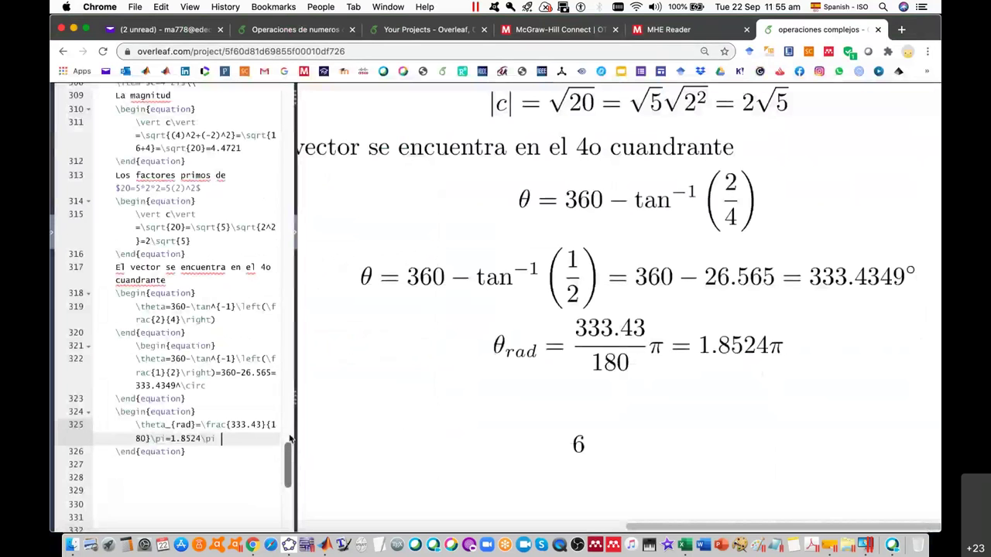
pyautogui.write('5.')
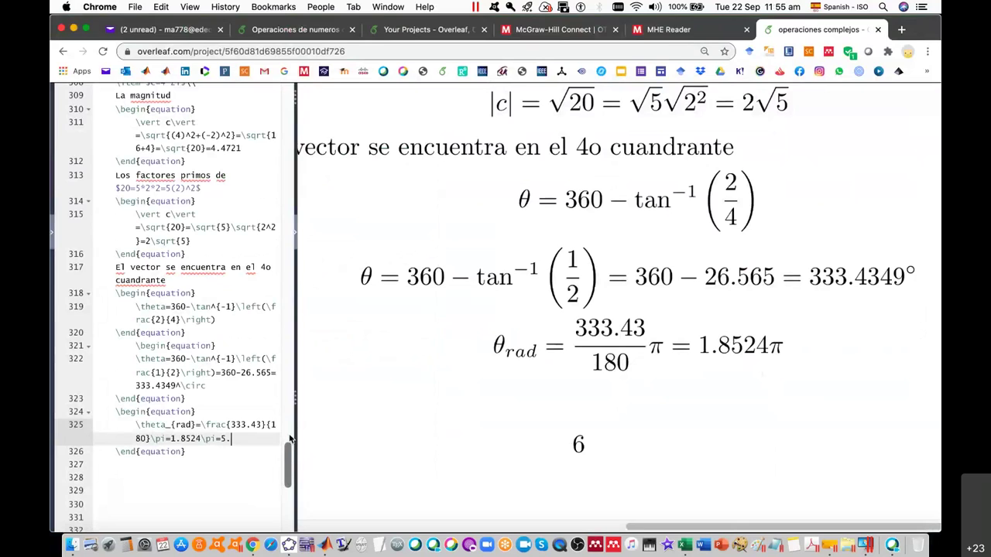
pyautogui.press('super+Tab')
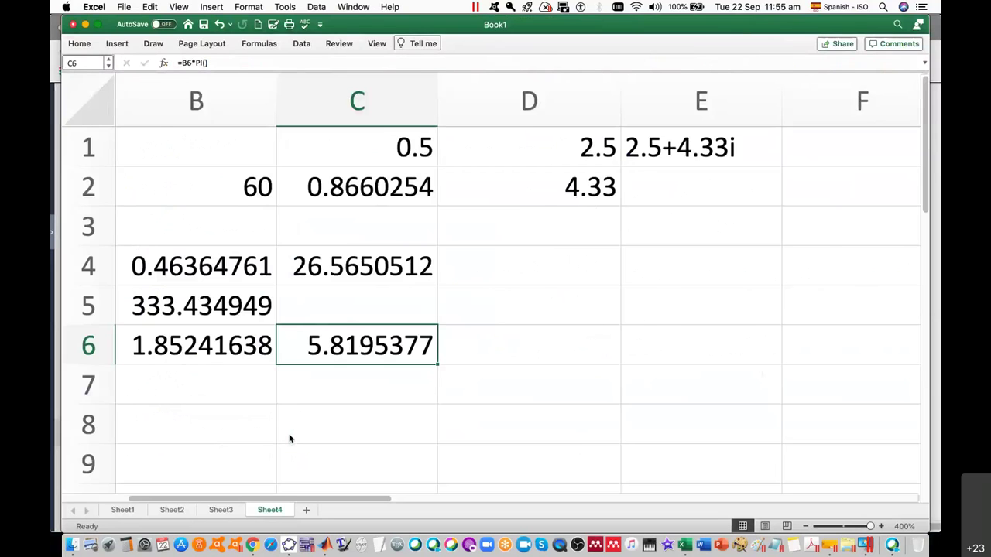
pyautogui.press('super+Tab')
pyautogui.write('8195')
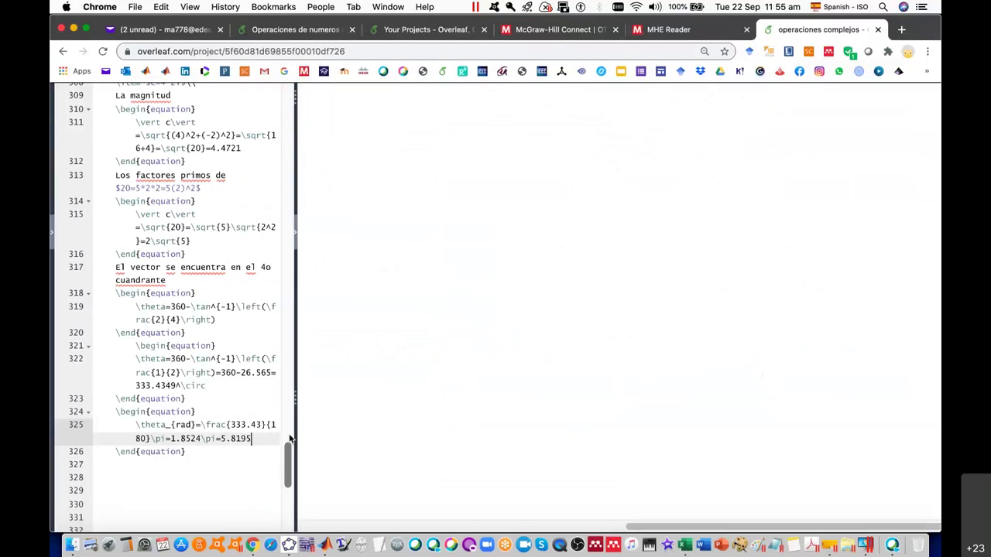
pyautogui.write(' \\')
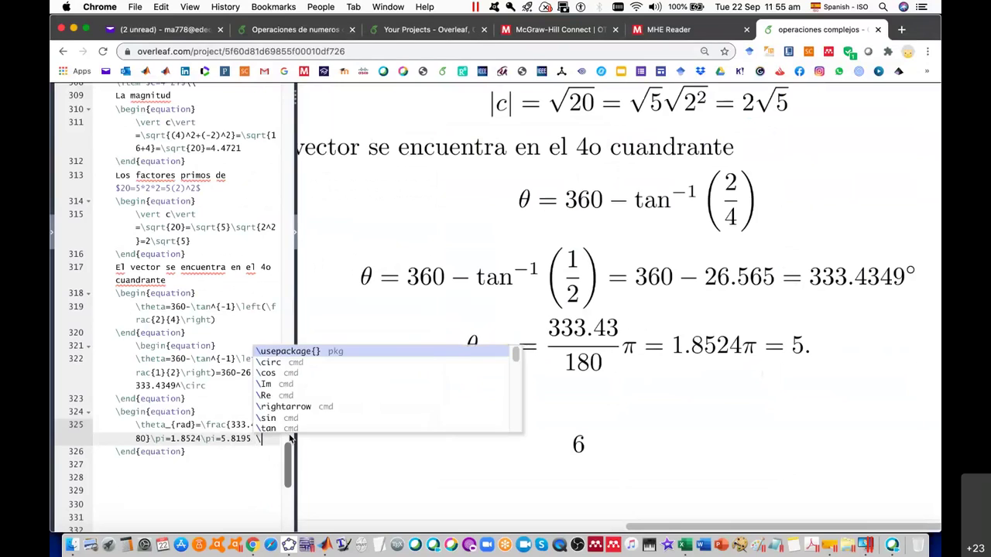
pyautogui.write('t')
pyautogui.press('BackSpace')
pyautogui.write('ra')
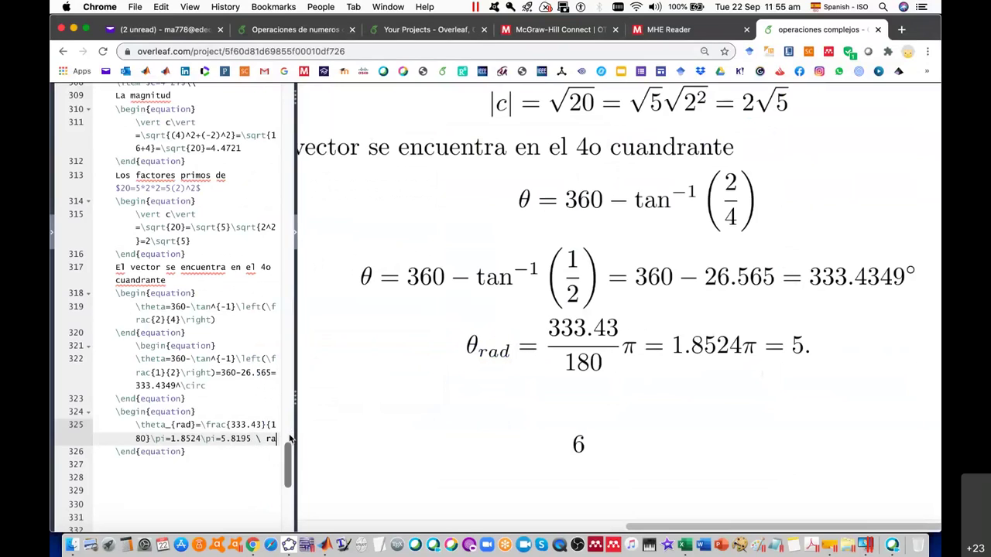
pyautogui.write('d')
# Begin a new line reading 'La prepresentación polar de Euler es'.
pyautogui.press('Down')
pyautogui.press('Down')
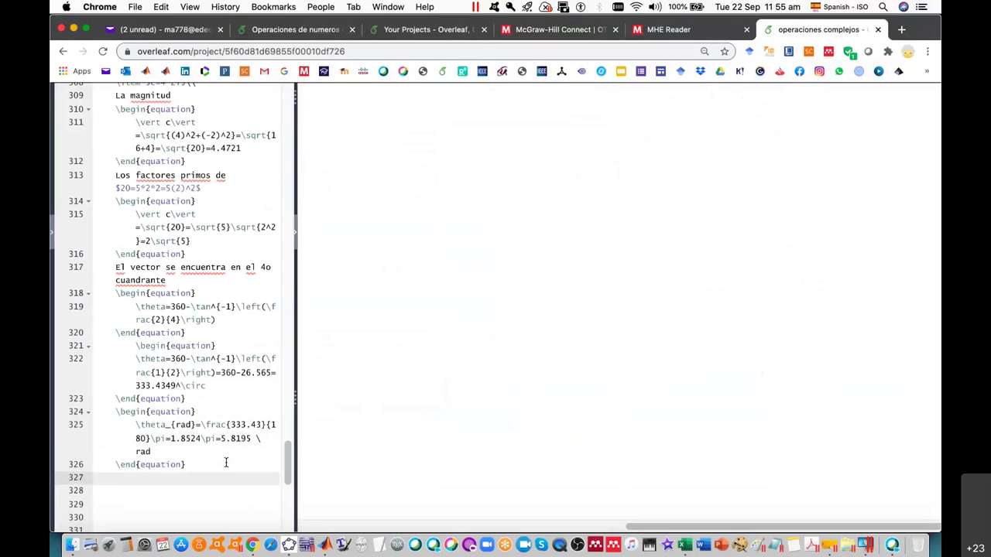
pyautogui.write('E')
pyautogui.press('BackSpace')
pyautogui.write('La p')
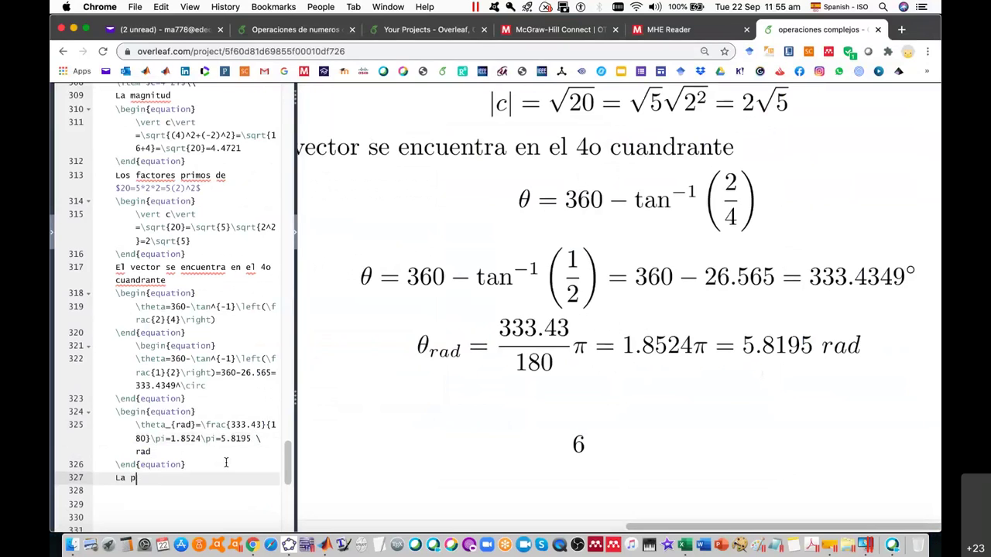
pyautogui.press('BackSpace')
pyautogui.write('erepresentación po')
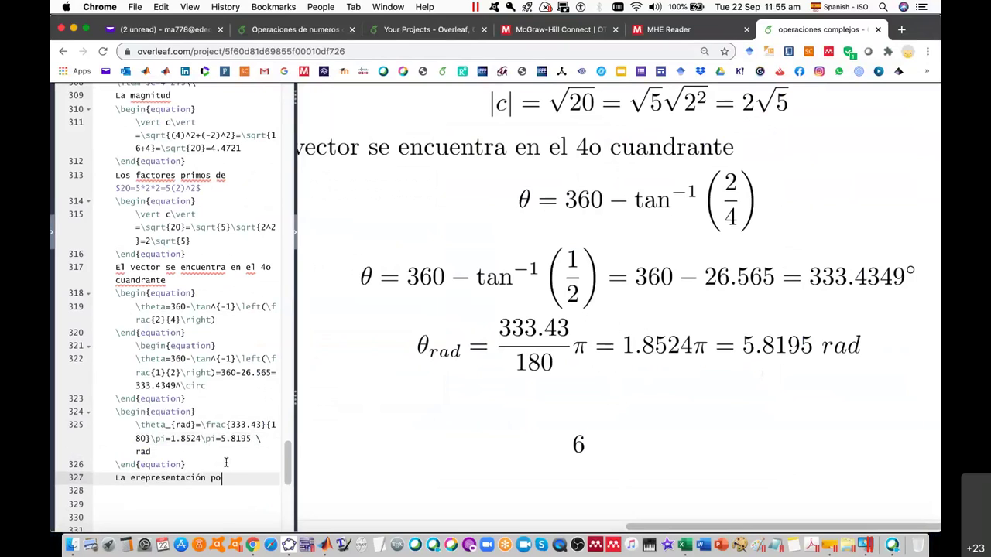
pyautogui.write('lar de Euler es')
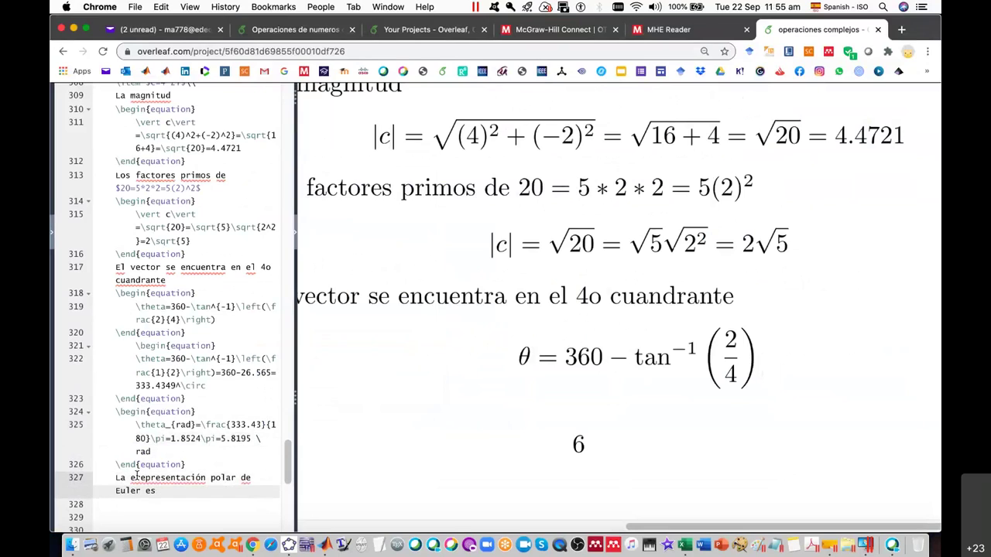
# Fix the 'erepresentación' typo and start a new line after the sentence.
pyautogui.click(136, 474)
pyautogui.press('BackSpace')
pyautogui.click(167, 496)
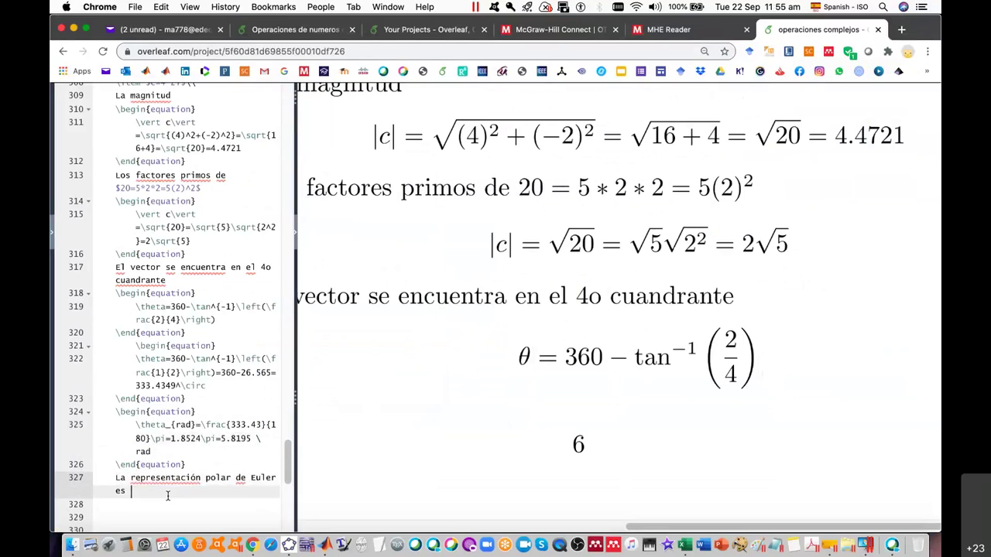
pyautogui.press('Return')
# Insert an equation environment beginning c=2\sqrt{5}.
pyautogui.write('\\be')
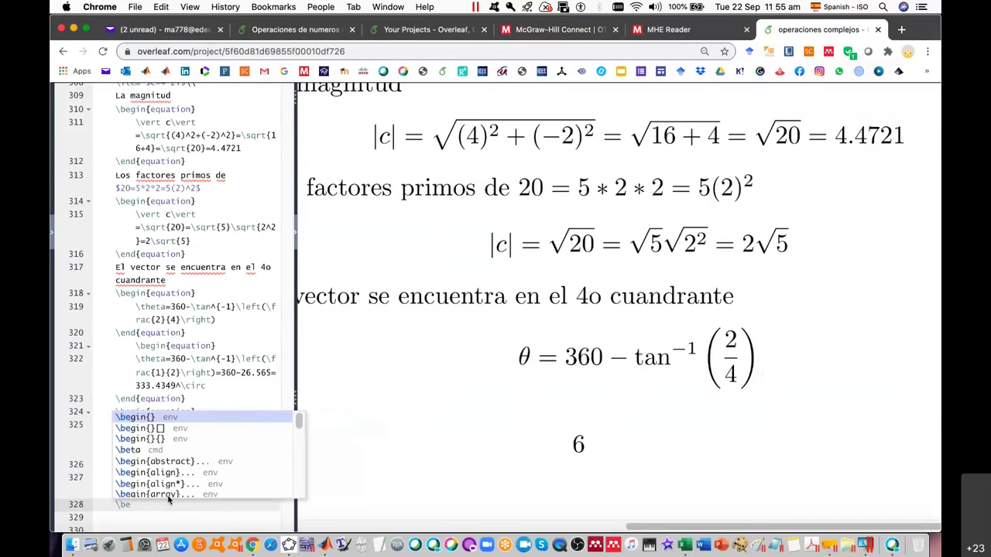
pyautogui.write('gin{')
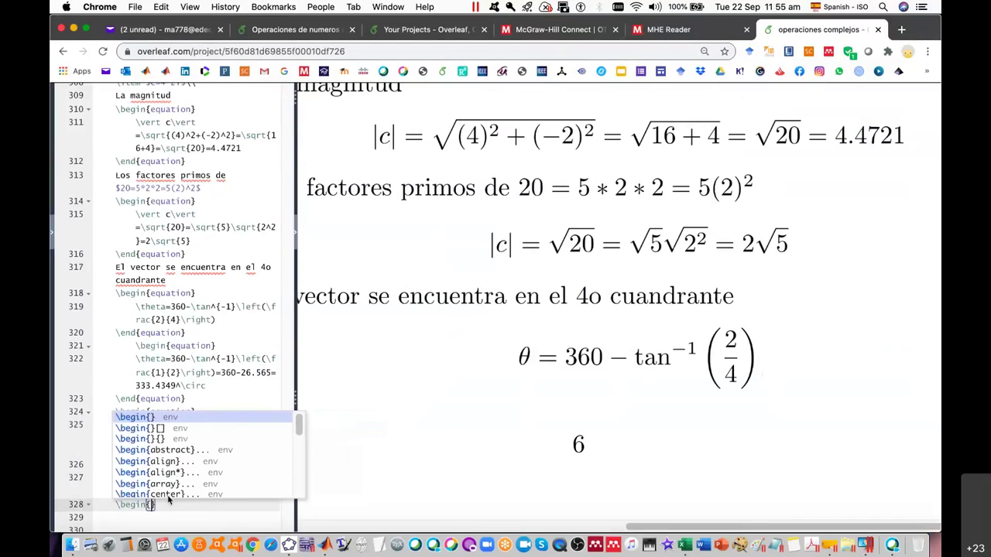
pyautogui.write('e')
pyautogui.press('Return')
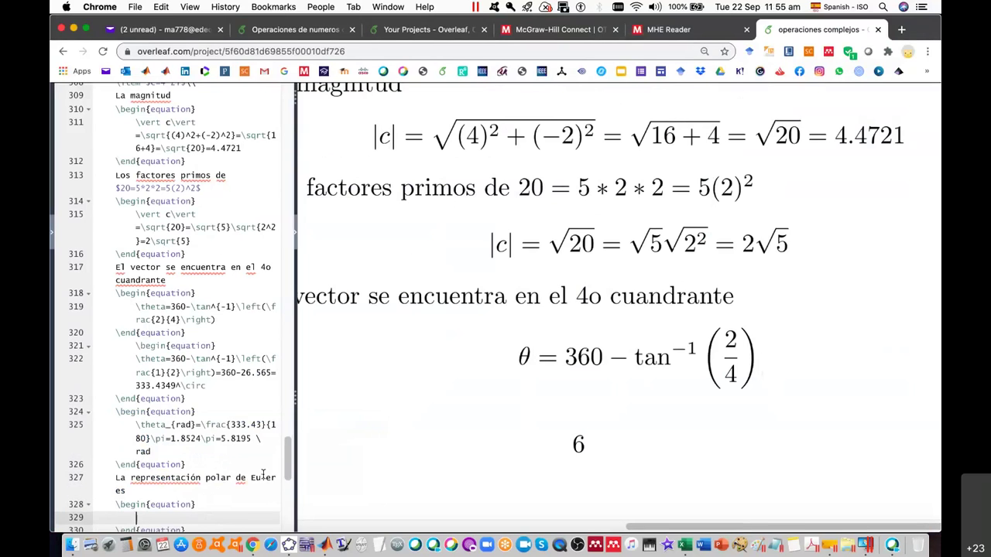
pyautogui.write('c=')
pyautogui.scroll(-3, 258, 417)
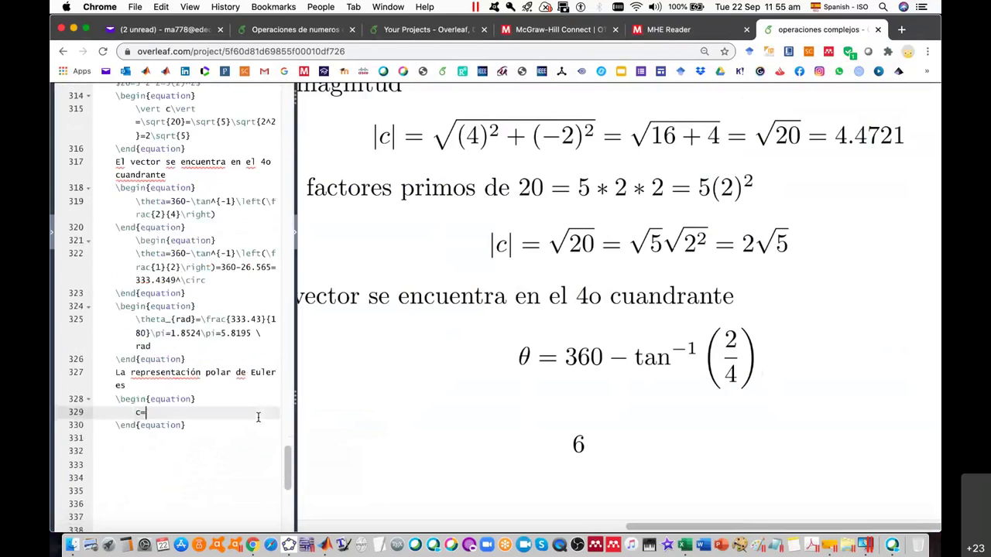
pyautogui.scroll(-2, 259, 417)
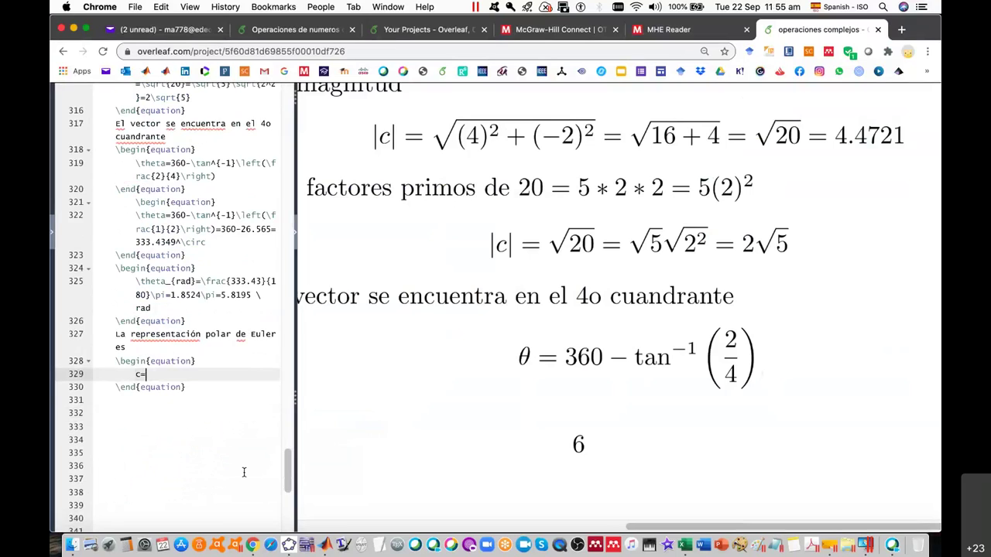
pyautogui.write('2')
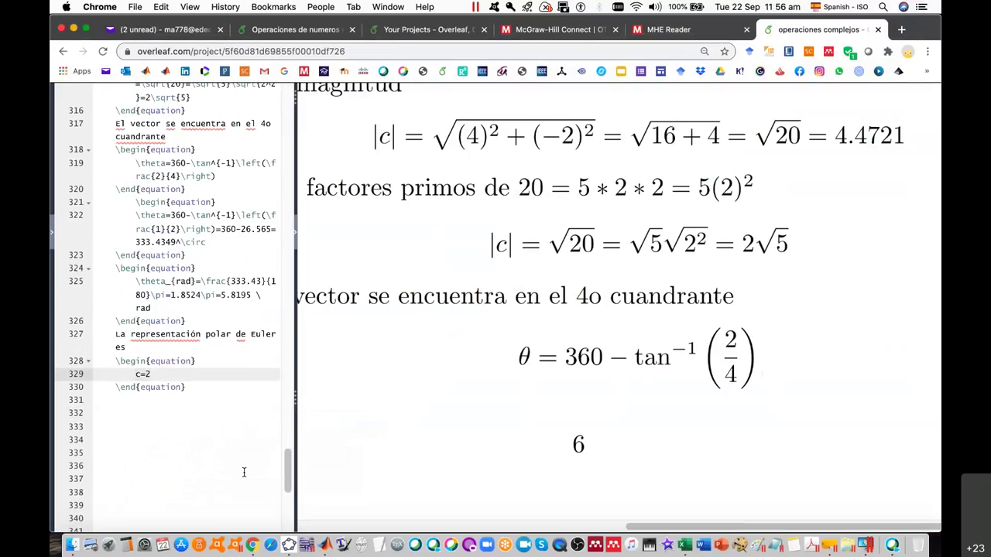
pyautogui.write('\\sq')
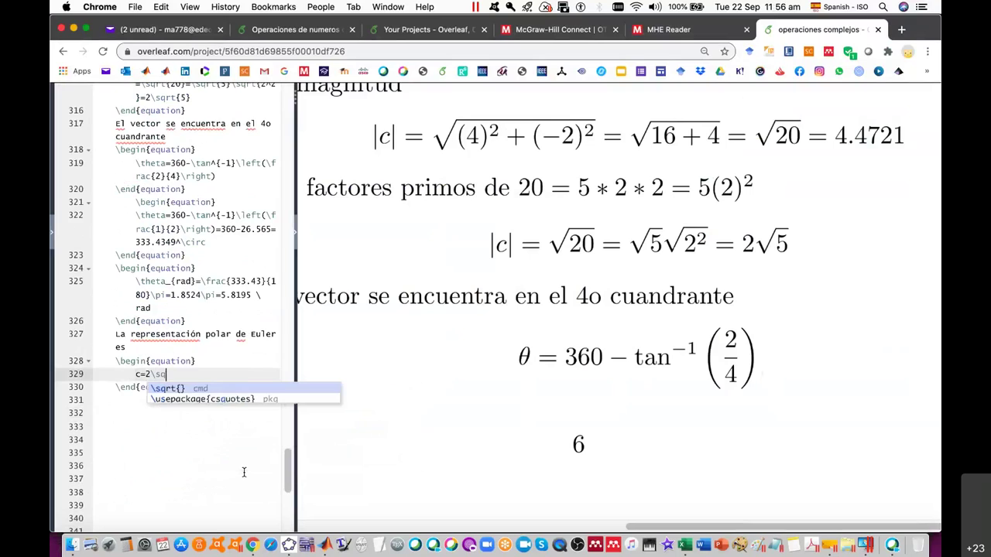
pyautogui.write('rt{5')
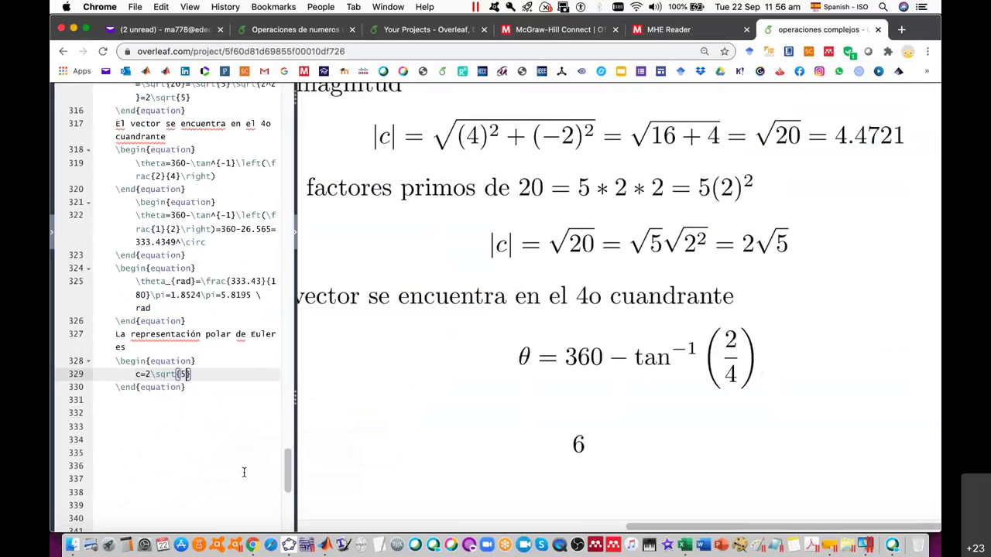
# Complete the equation with the exponent e^{1.8524\pi i} and move below it.
pyautogui.press('Right')
pyautogui.write('e^{')
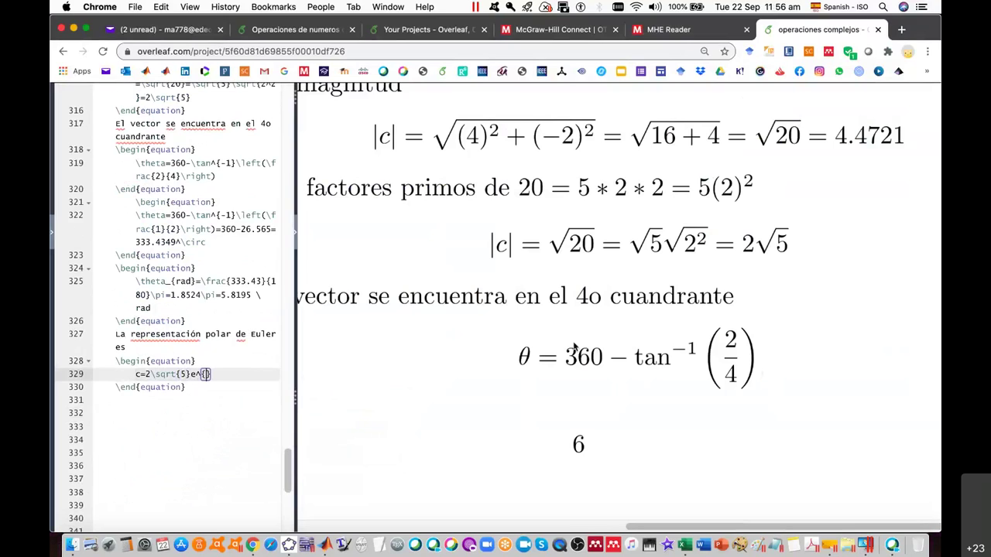
pyautogui.scroll(-5, 574, 348)
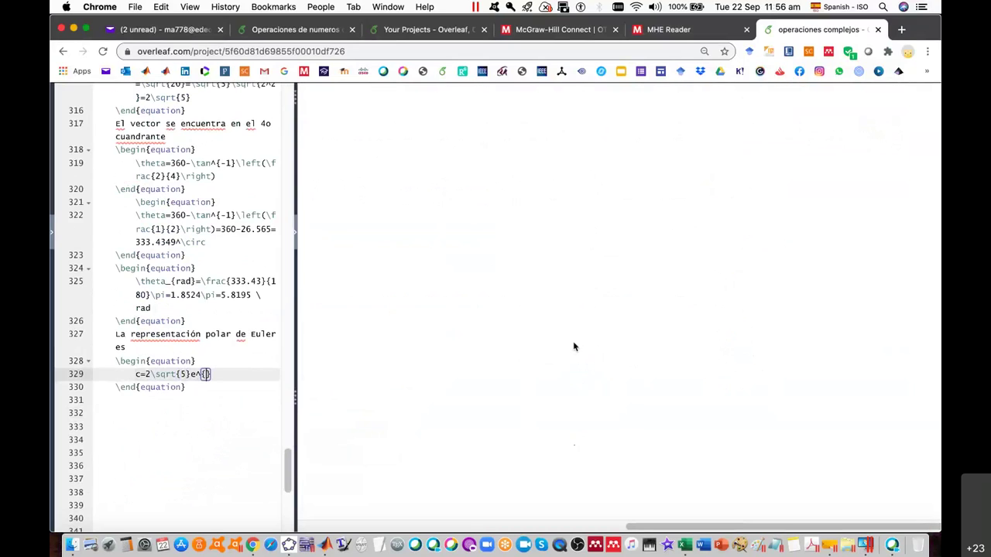
pyautogui.scroll(3, 574, 346)
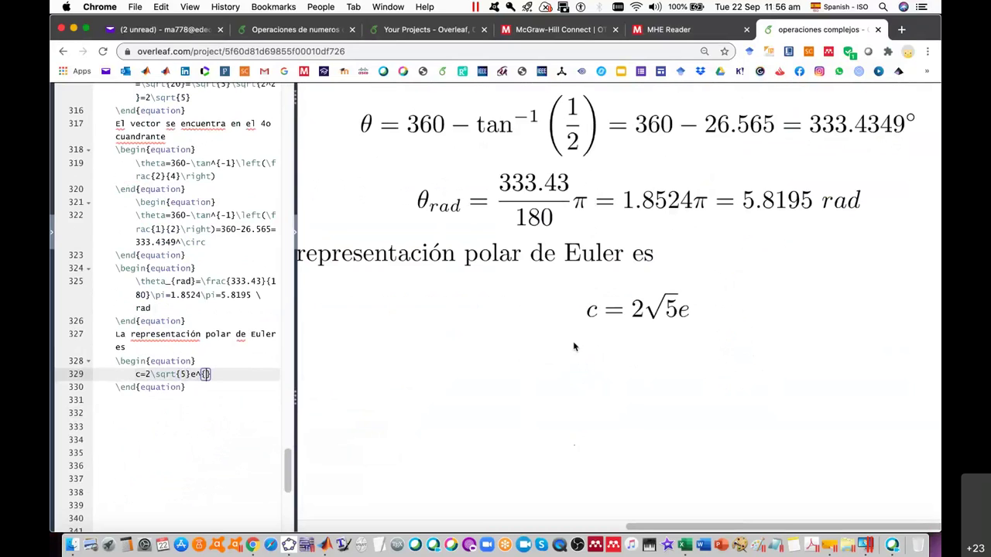
pyautogui.scroll(1, 575, 347)
pyautogui.scroll(1, 575, 347)
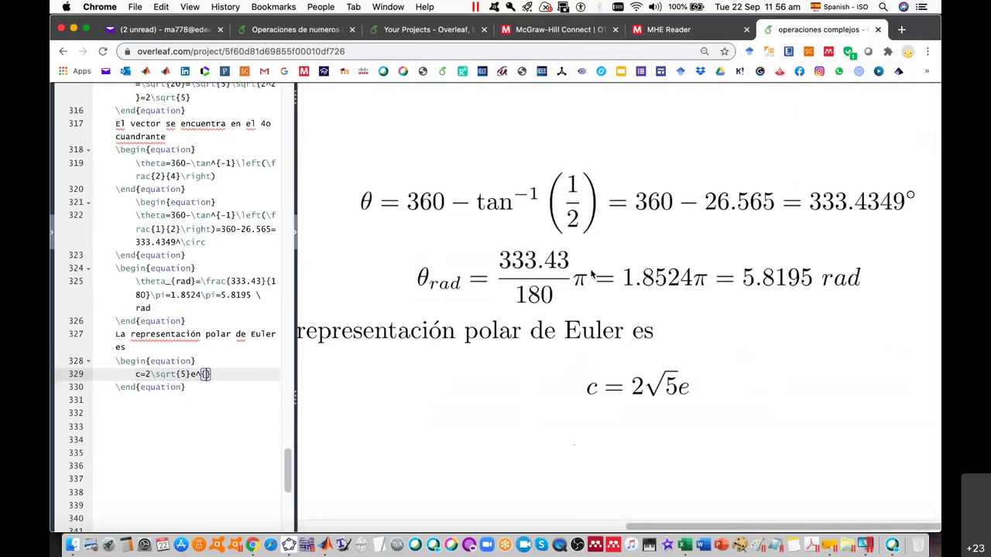
pyautogui.write('1')
pyautogui.write('.85')
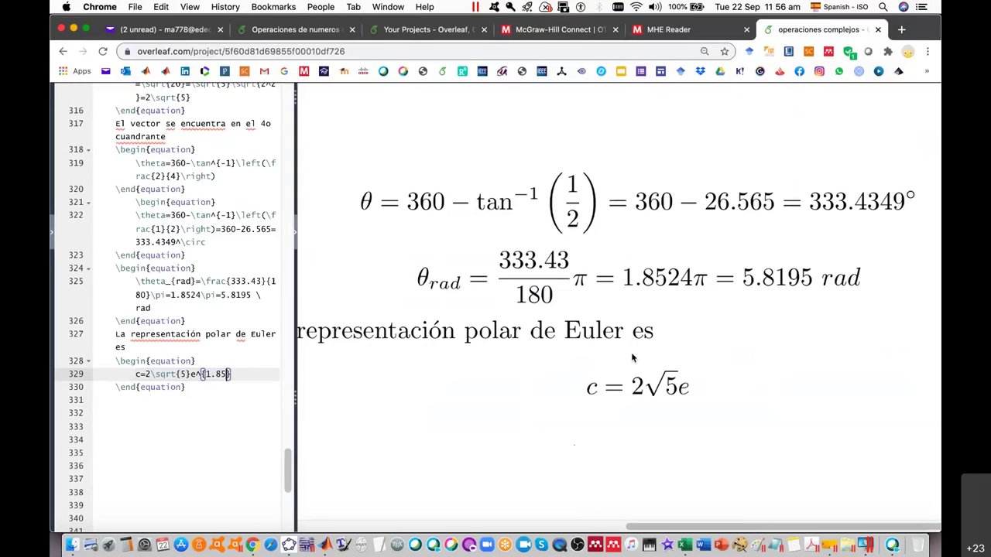
pyautogui.write('24')
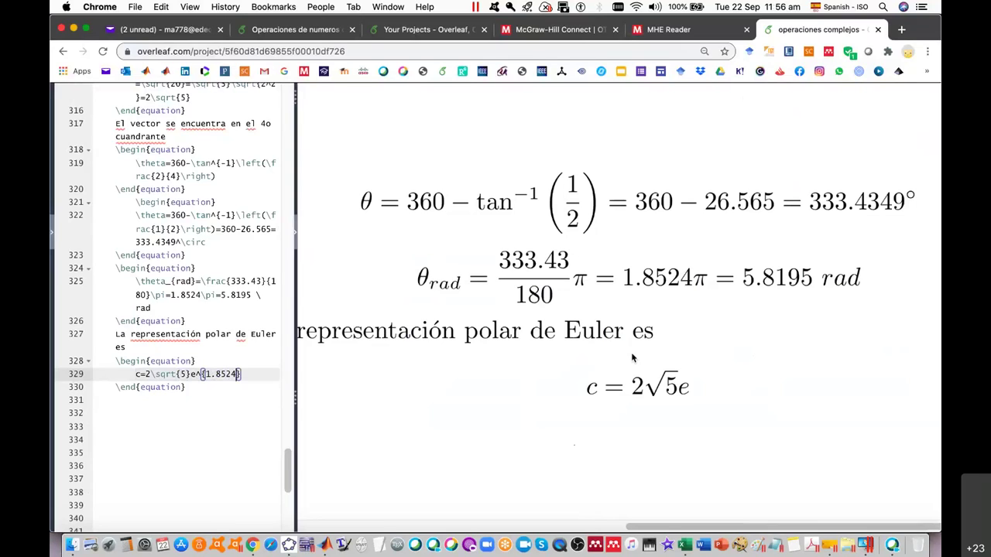
pyautogui.write('\\pi ')
pyautogui.write('i')
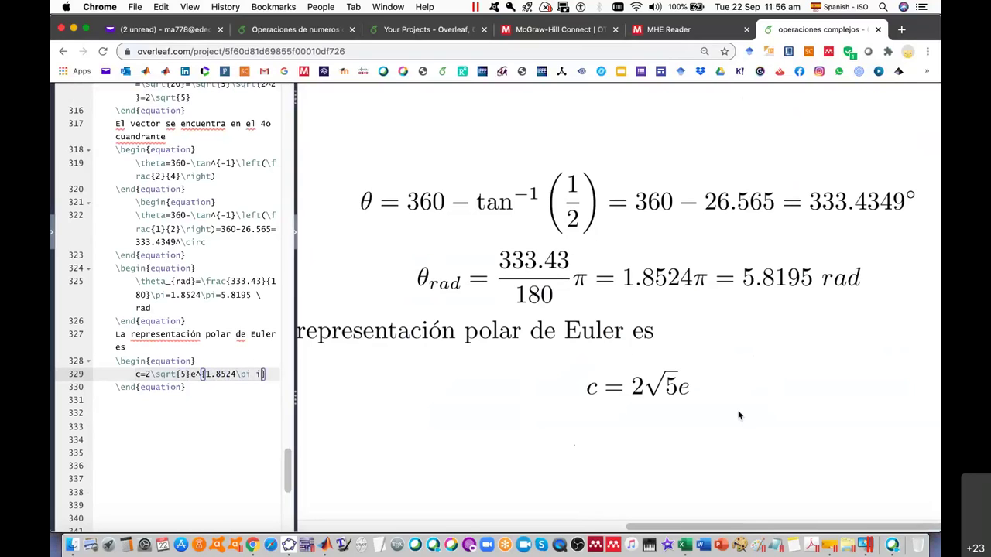
pyautogui.press('Down')
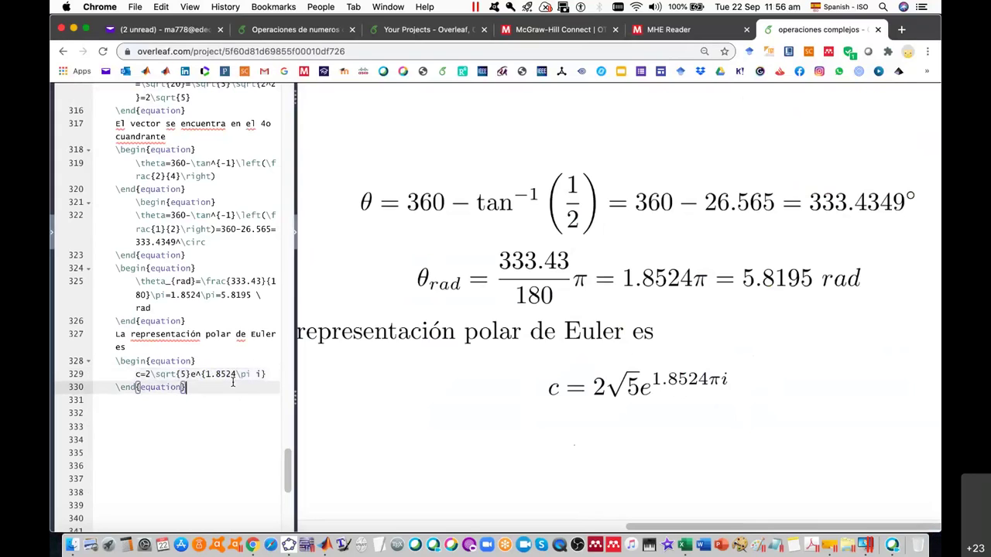
pyautogui.press('Down')
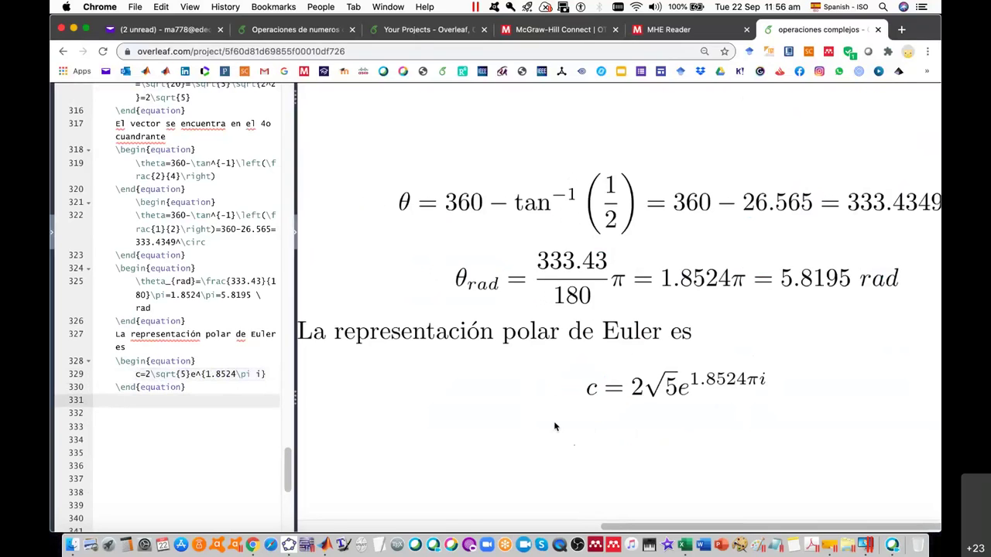
# Scroll the PDF preview to review the final Euler form c = 2√5 e^{1.8524πi}.
pyautogui.scroll(1, 561, 402)
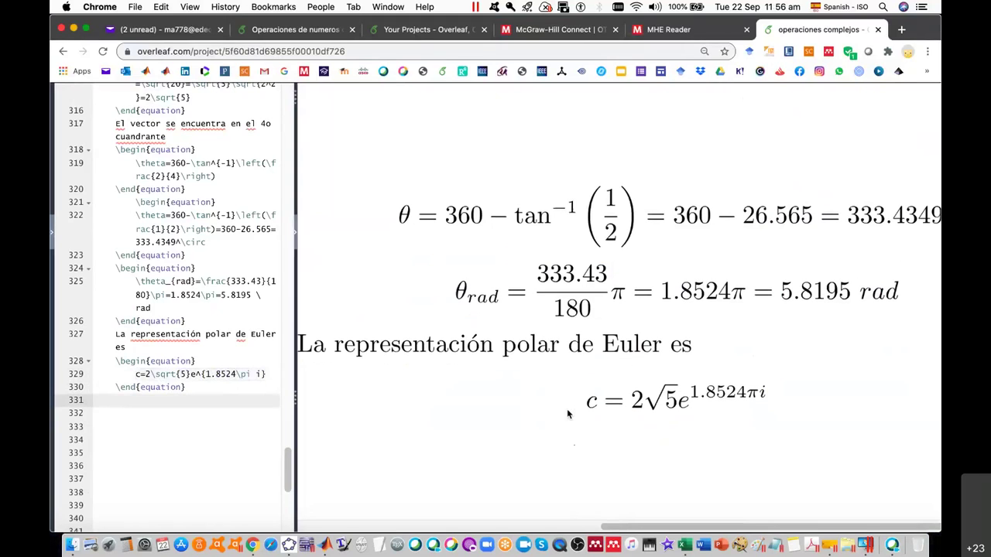
pyautogui.scroll(-3, 567, 414)
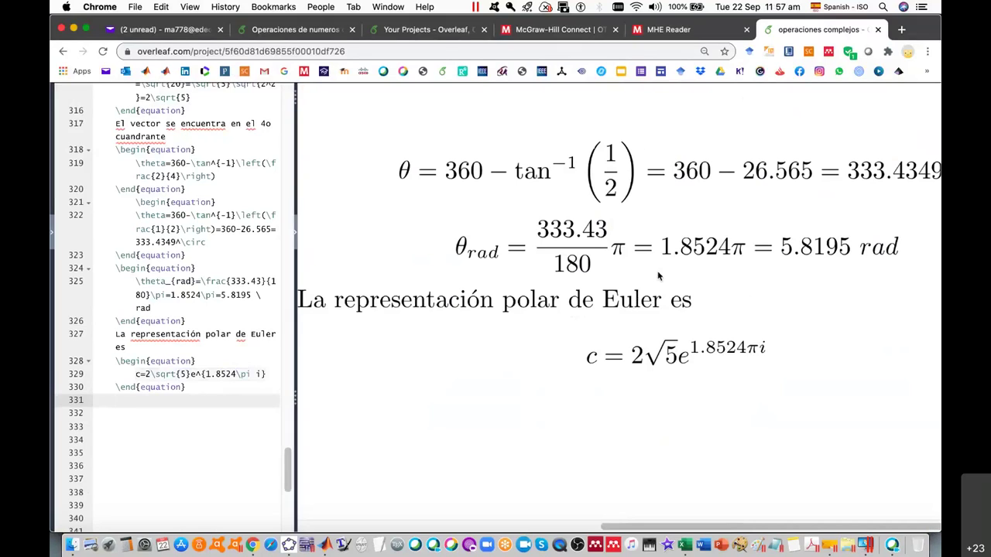
pyautogui.scroll(1, 659, 277)
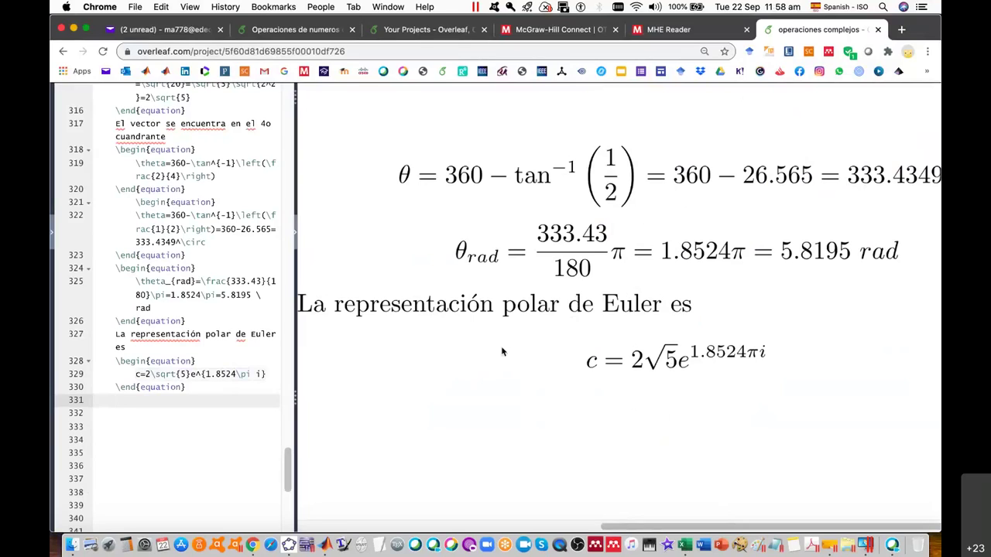
# Load sites.google.com/view/tecnmnl in a new tab and scroll down to the embedded presentations.
pyautogui.click(901, 29)
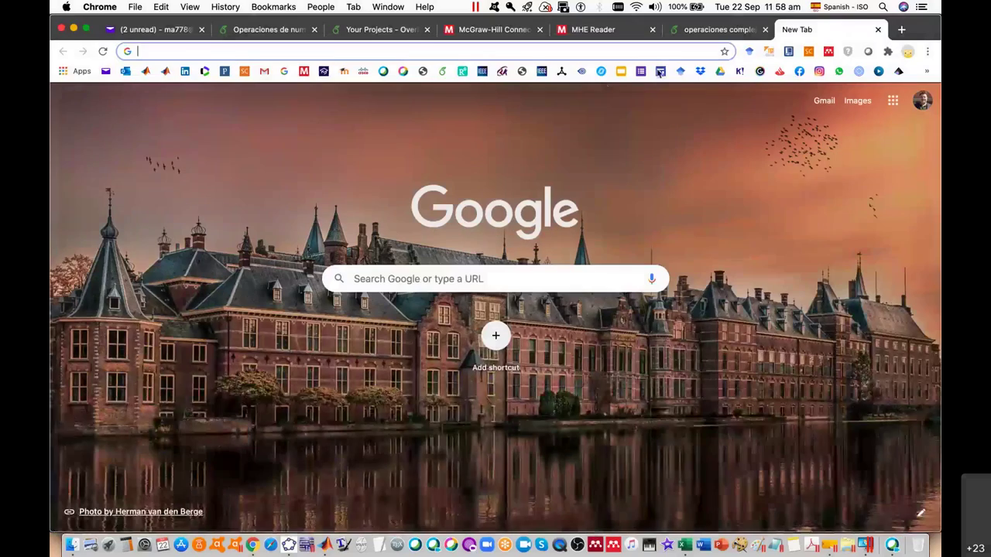
pyautogui.write('sites.google.com/view/tecnmnl')
pyautogui.press('Return')
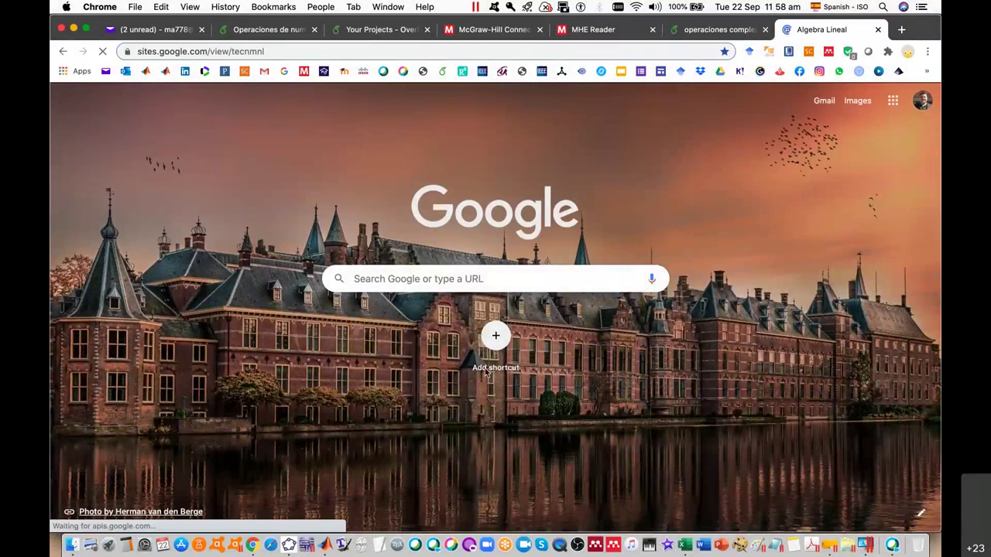
pyautogui.scroll(-3, 472, 405)
pyautogui.scroll(-3, 471, 405)
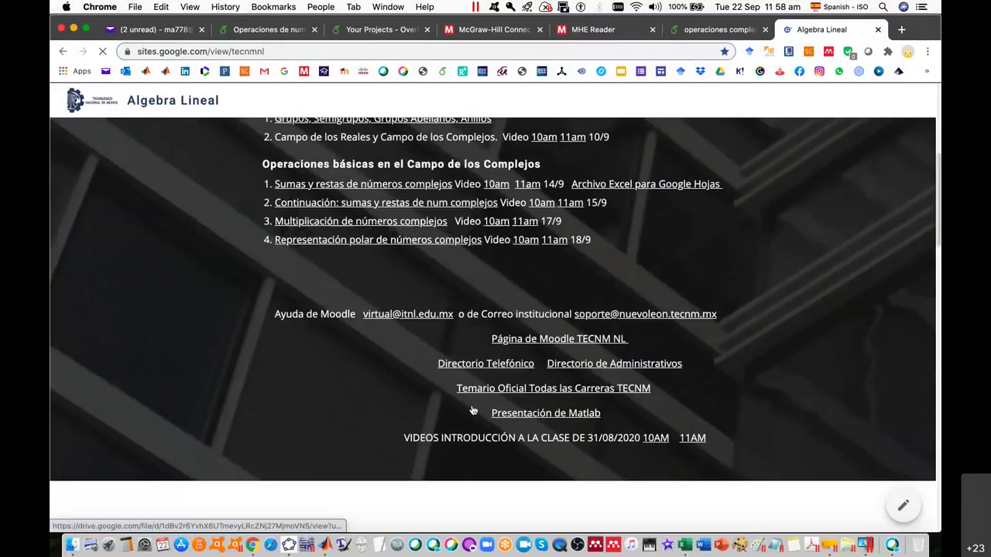
pyautogui.scroll(-4, 471, 405)
pyautogui.scroll(-1, 471, 409)
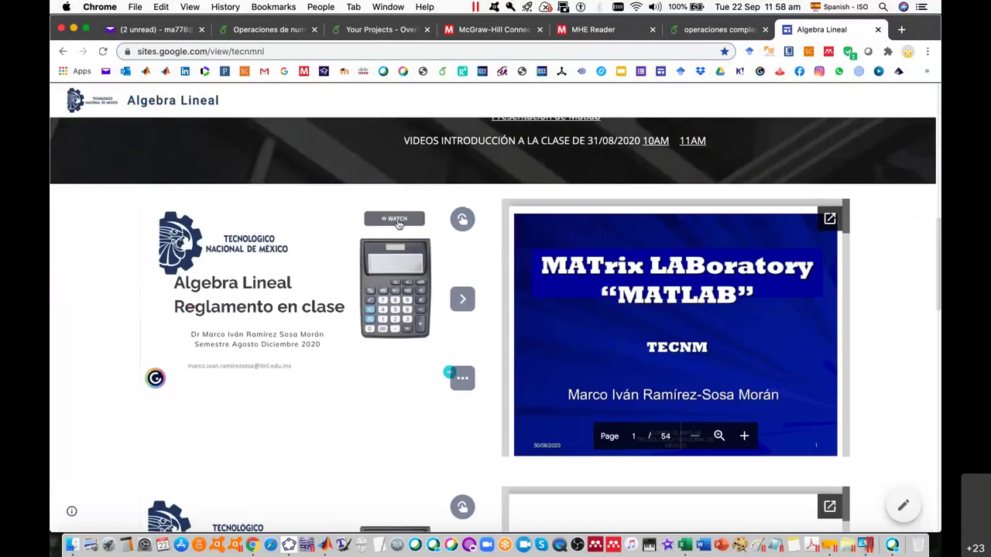
# Page through the Reglamento en clase presentation to its closing contact slide, then return to the course site.
pyautogui.click(397, 221)
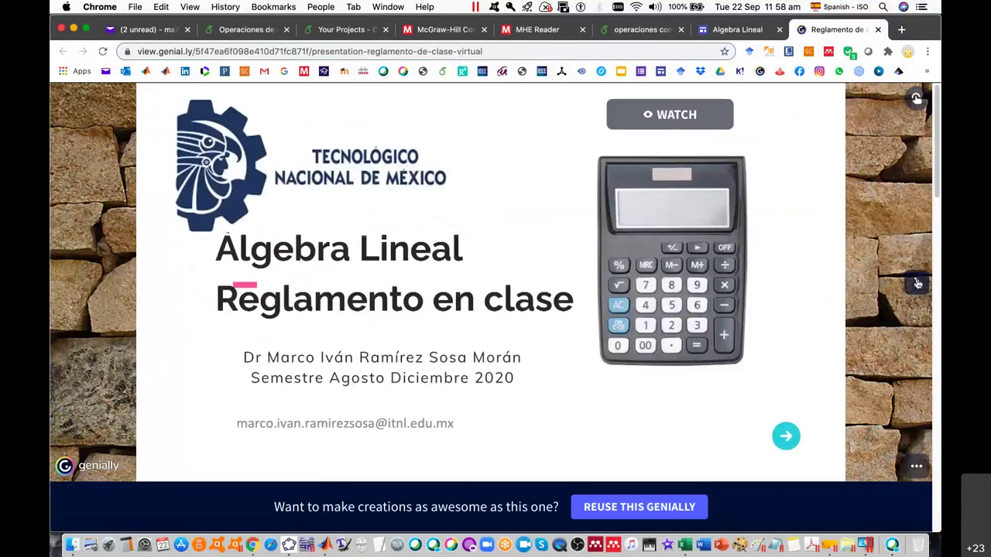
pyautogui.click(918, 285)
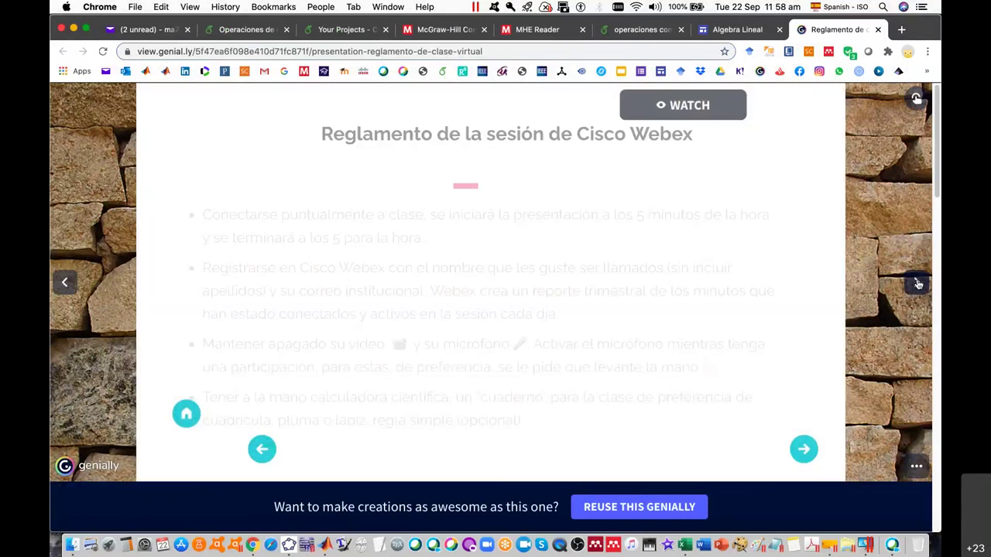
pyautogui.click(918, 284)
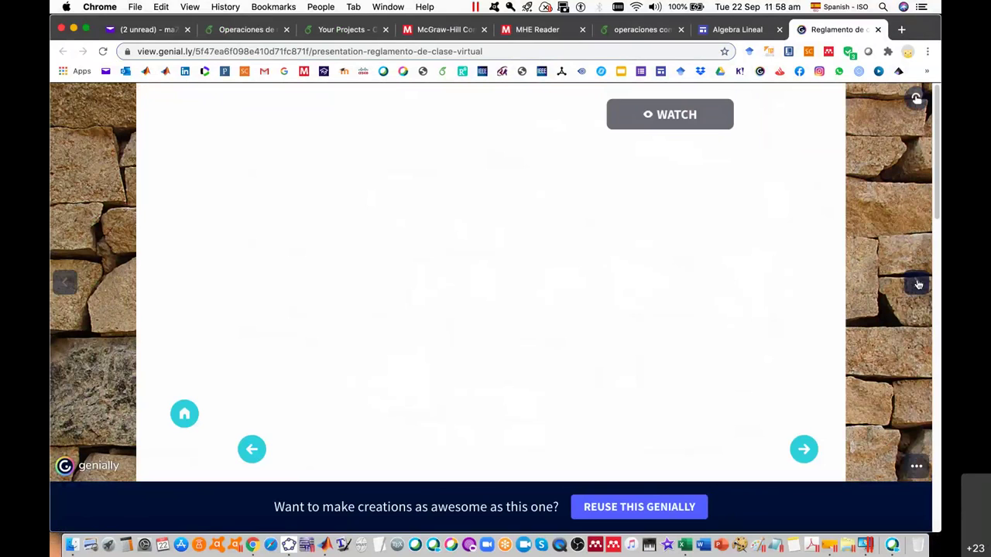
pyautogui.click(918, 284)
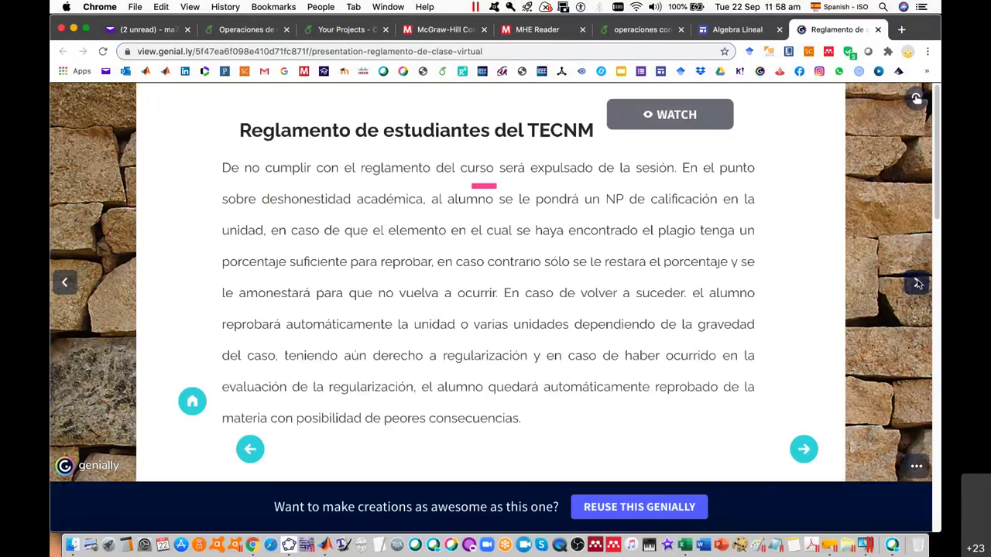
pyautogui.click(918, 284)
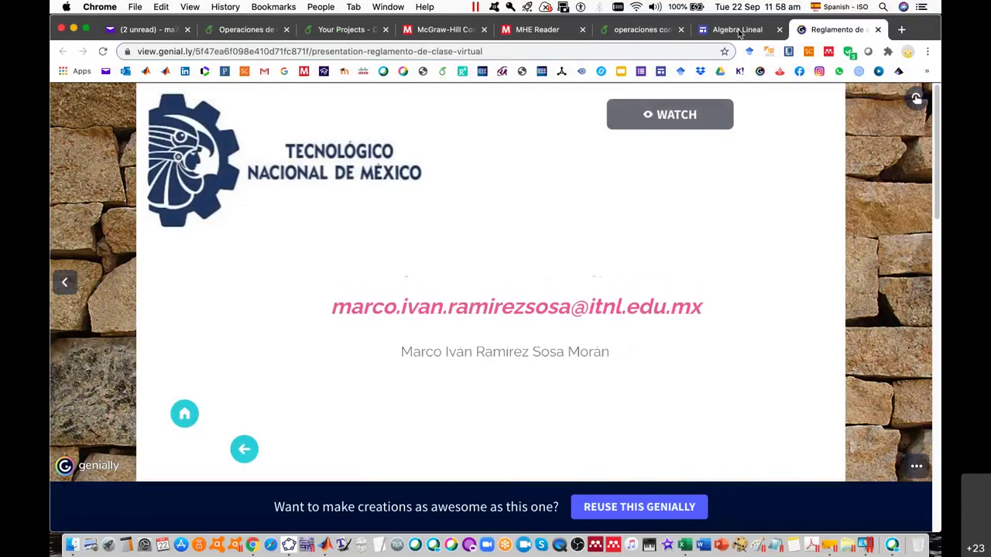
pyautogui.click(739, 32)
# Advance the embedded ACF0903 deck past the competency slides to the Rúbrica de evaluaciones y Unidades slide.
pyautogui.scroll(-5, 631, 294)
pyautogui.scroll(-1, 429, 364)
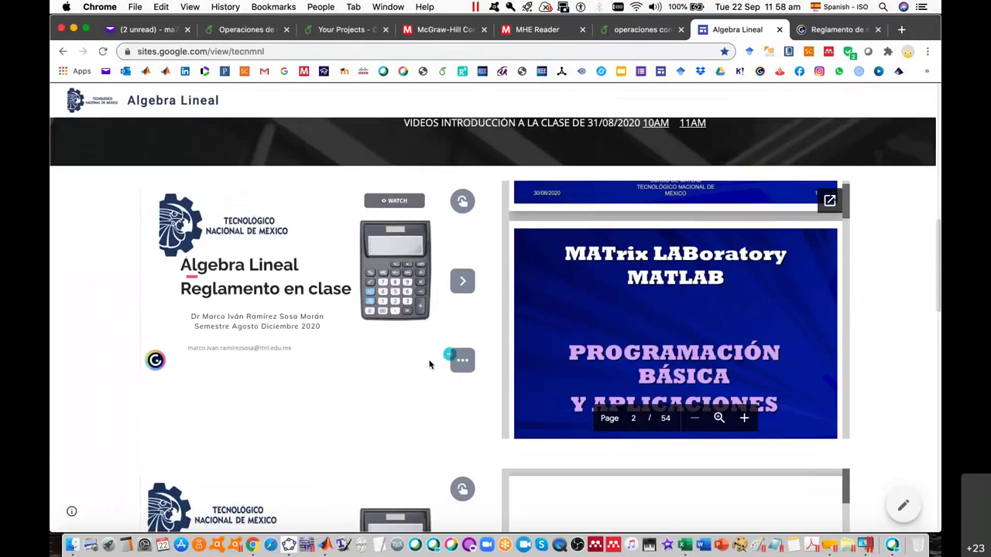
pyautogui.scroll(-3, 430, 364)
pyautogui.scroll(-2, 440, 349)
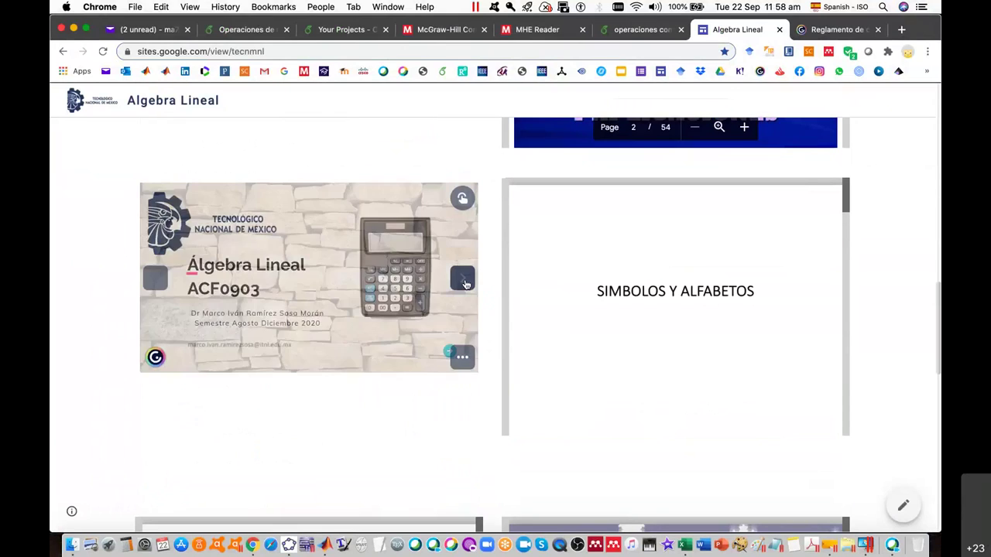
pyautogui.click(463, 280)
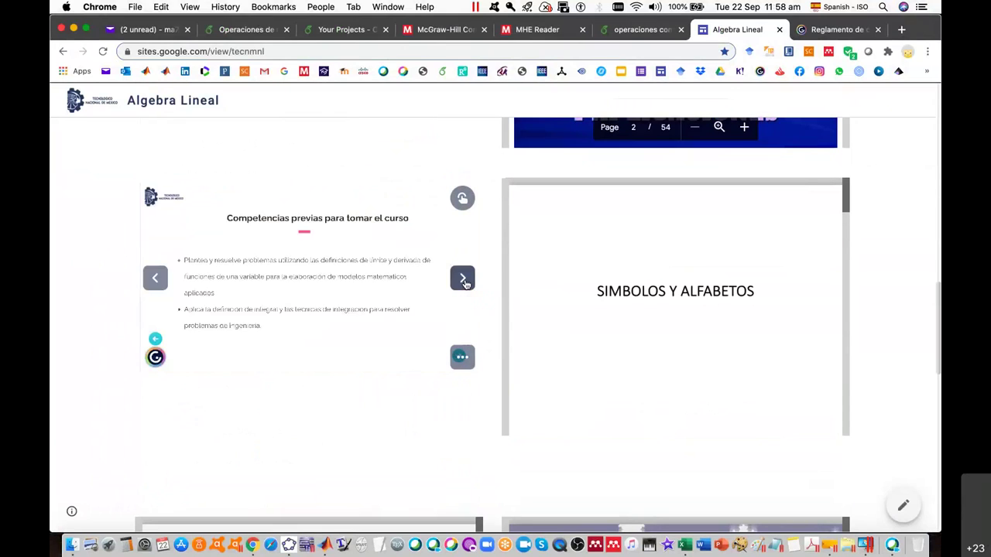
pyautogui.click(463, 280)
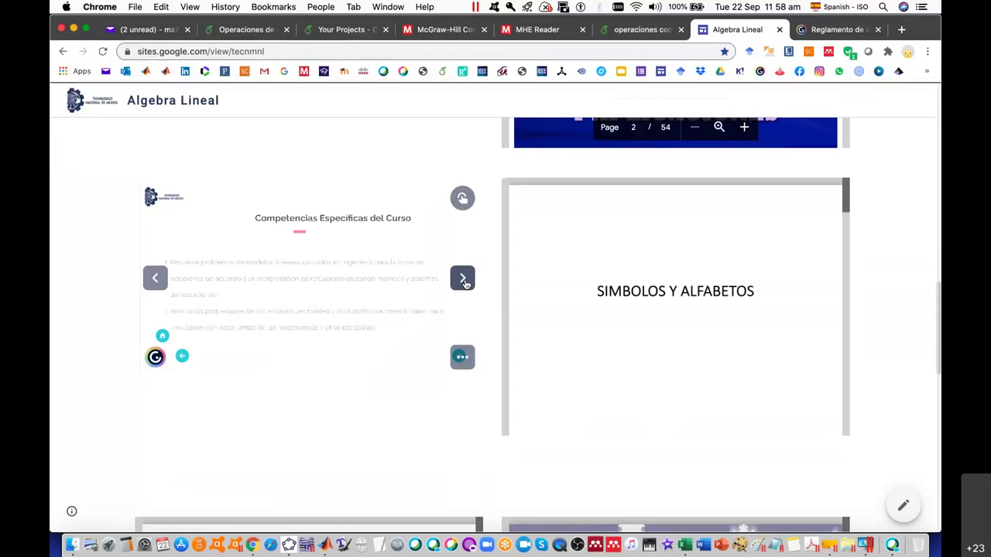
pyautogui.click(465, 284)
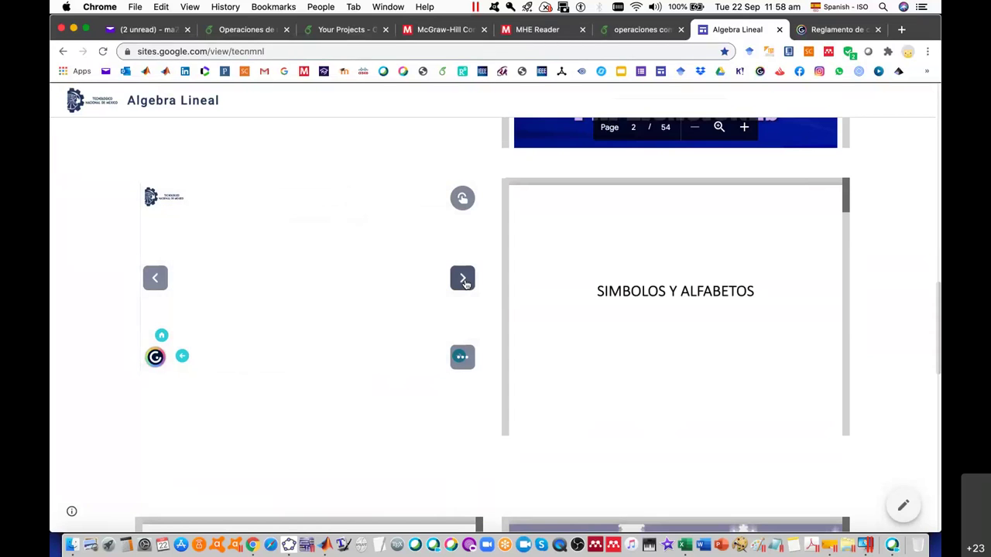
pyautogui.click(465, 284)
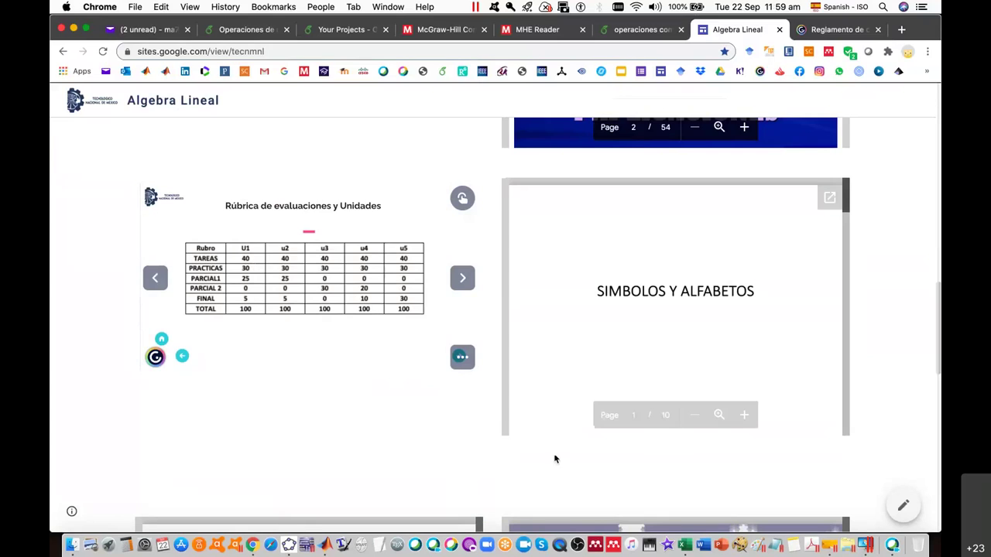
pyautogui.moveTo(675, 307)
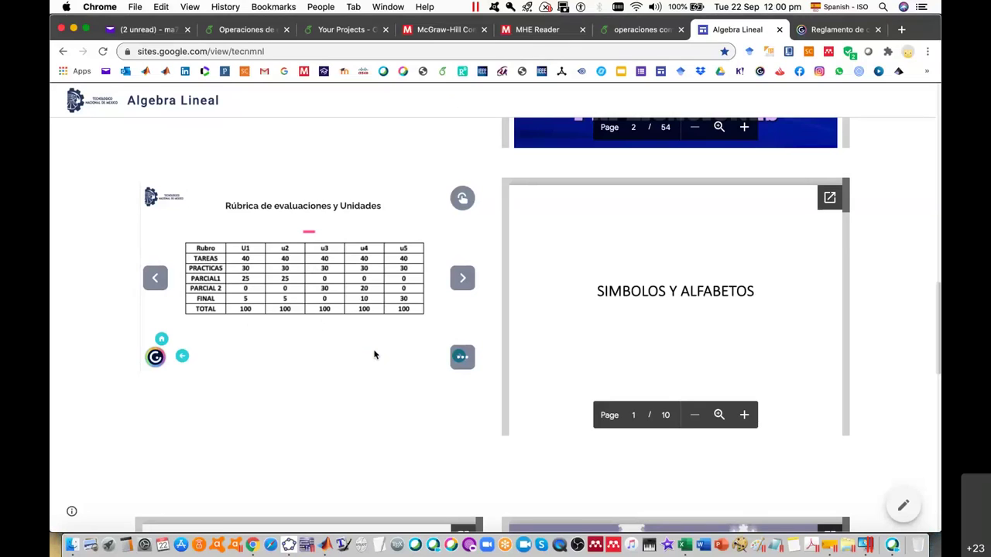
pyautogui.scroll(-2, 374, 355)
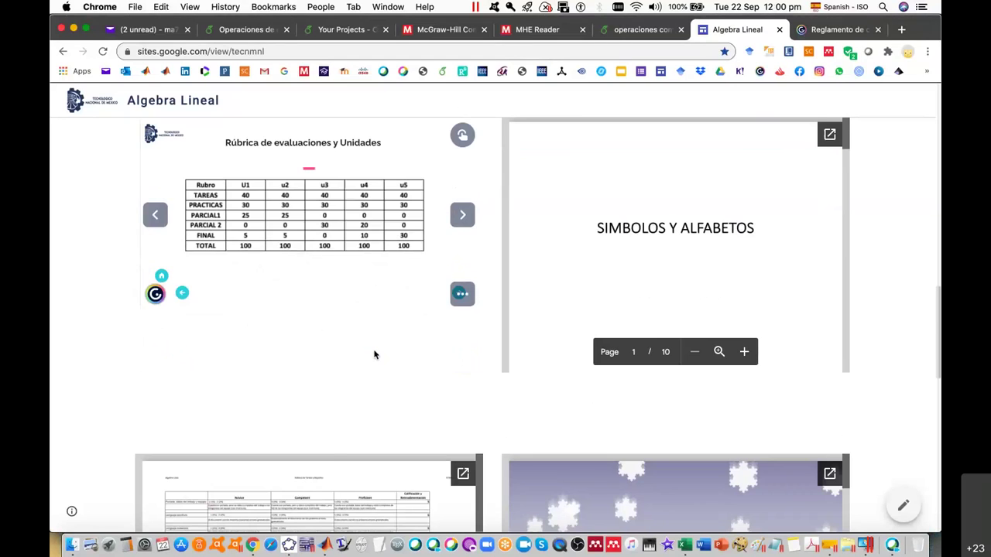
pyautogui.scroll(4, 374, 355)
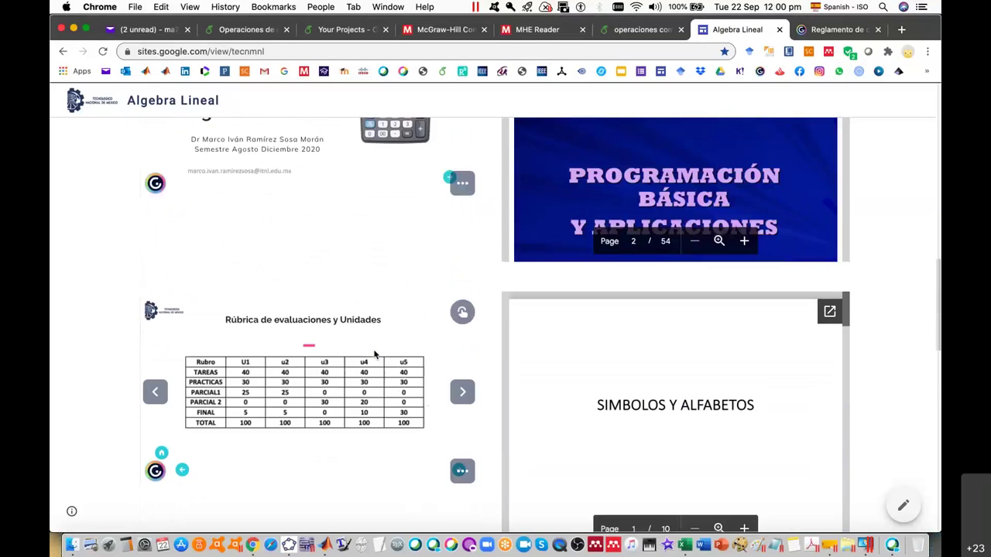
pyautogui.scroll(1, 374, 355)
pyautogui.scroll(1, 374, 355)
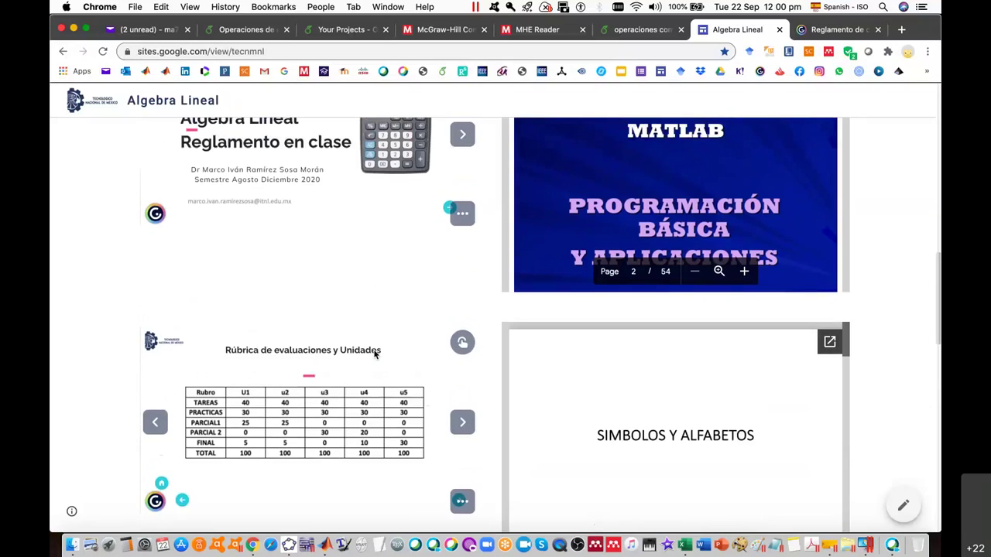